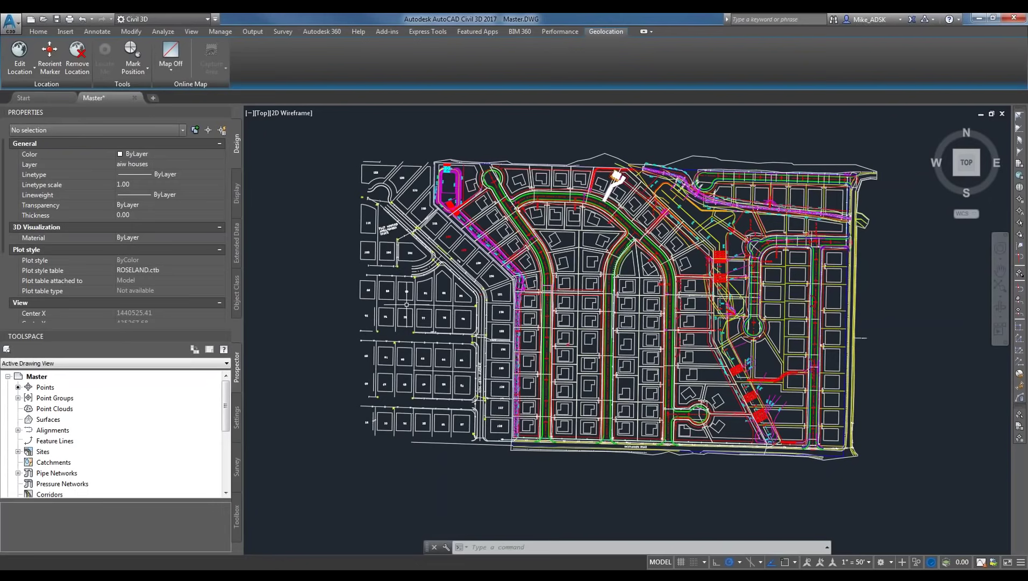
Display the aerial online map beneath the drawing and examine how the subdivision linework lines up with the imagery.
left_click(181, 66)
left_click(196, 91)
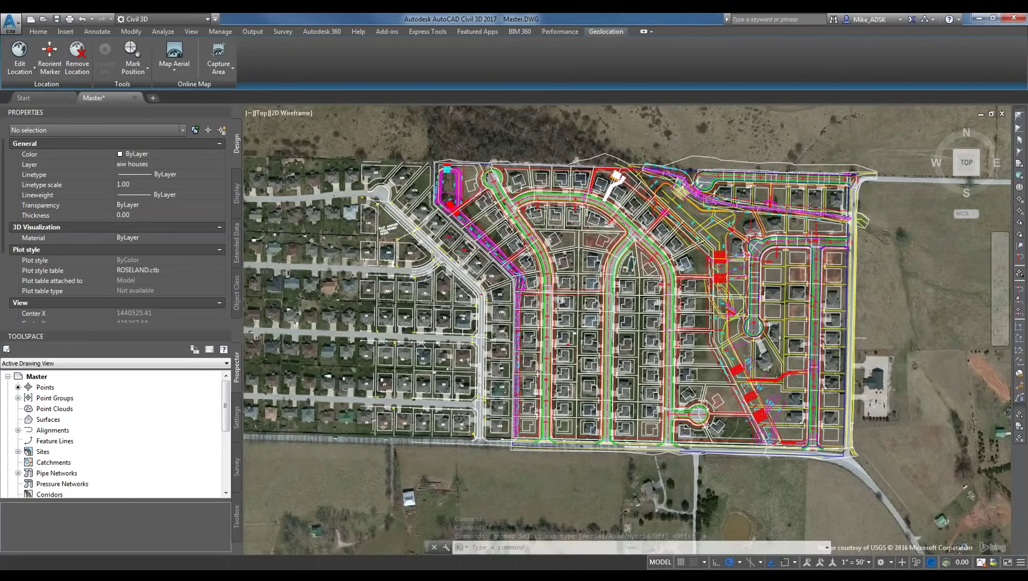
scroll(627, 263, "up", 4)
middle_click_drag(615, 290, 630, 235)
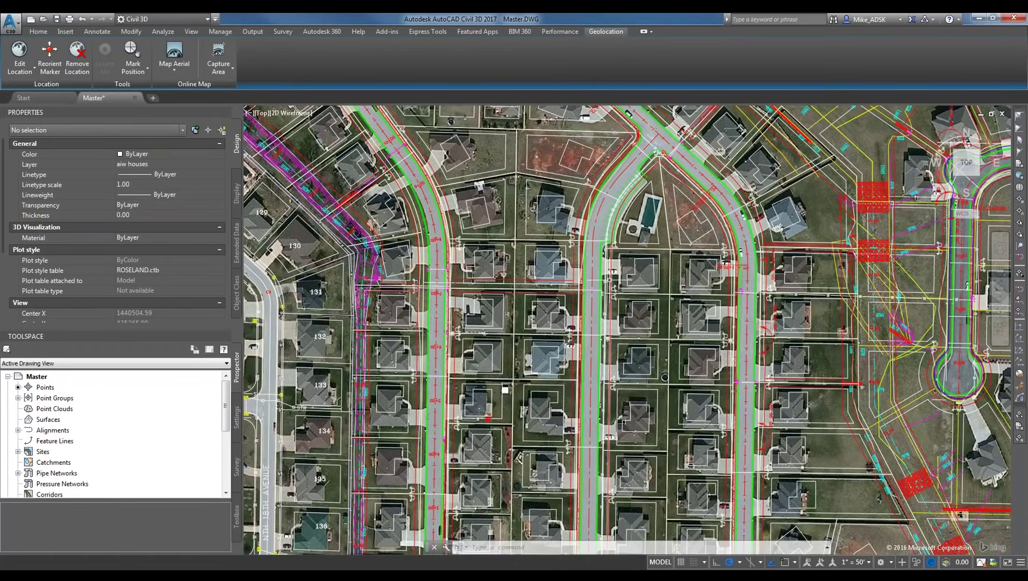
scroll(609, 283, "down", 2)
scroll(513, 337, "down", 2)
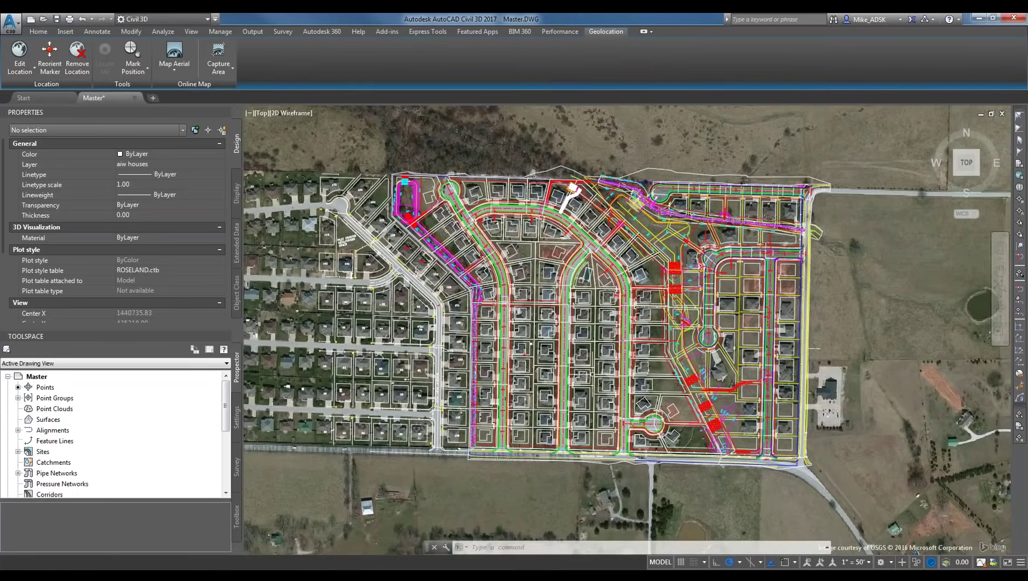
scroll(596, 374, "up", 2)
scroll(558, 371, "up", 2)
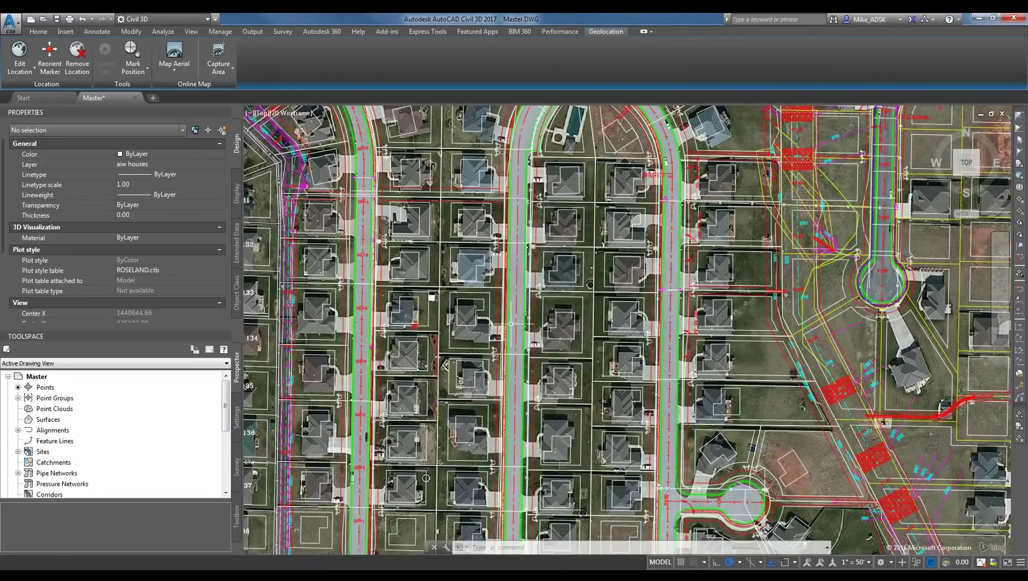
scroll(627, 329, "down", 5)
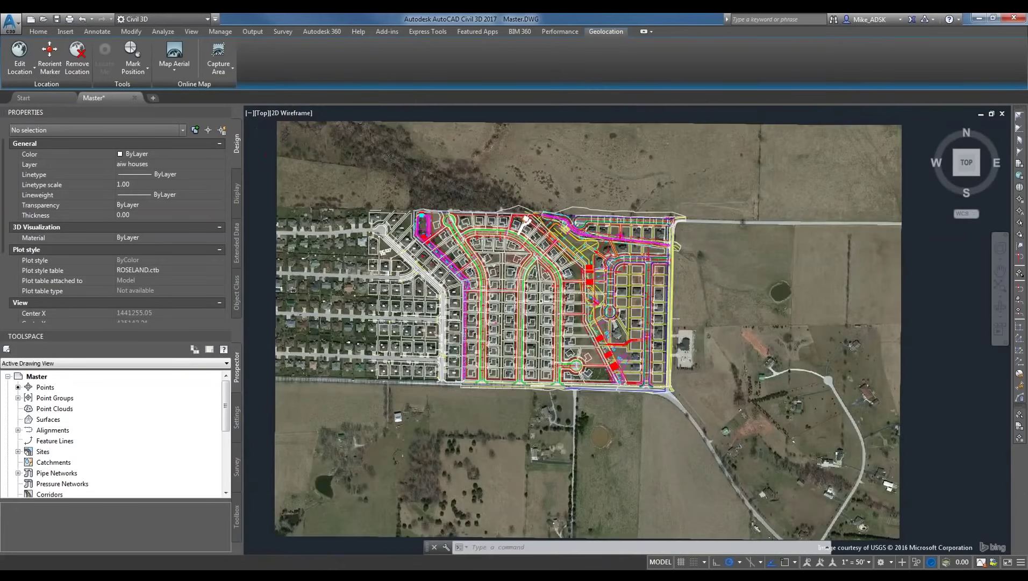
scroll(554, 235, "down", 2)
middle_click_drag(656, 266, 661, 264)
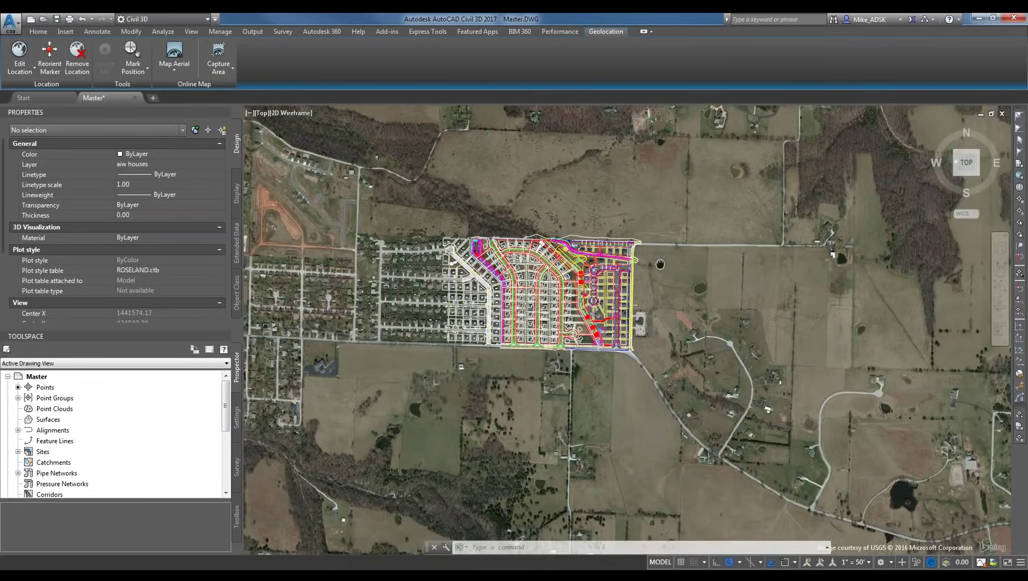
scroll(576, 252, "up", 2)
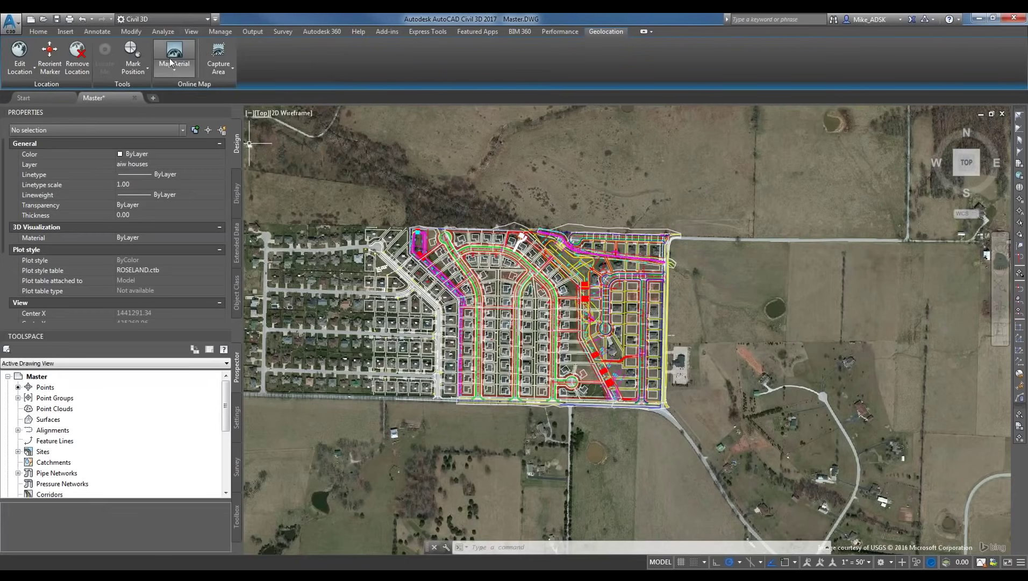
Turn off the online map so only the subdivision linework is displayed.
left_click(162, 75)
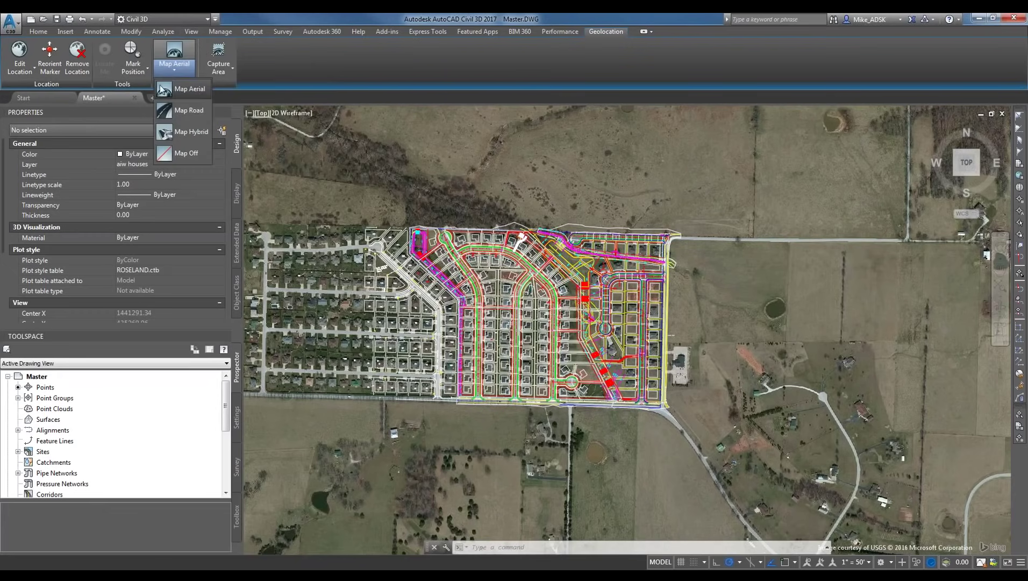
left_click(166, 153)
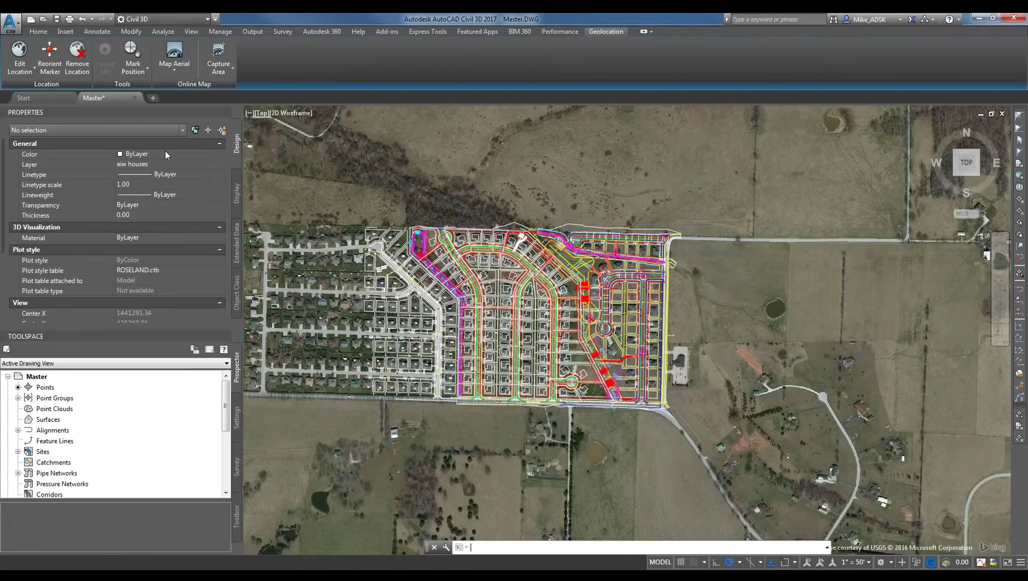
mouse_move(373, 280)
middle_mouse_down()
mouse_move(537, 281)
mouse_move(409, 283)
middle_mouse_up()
scroll(606, 294, "up", 4)
scroll(606, 294, "down", 5)
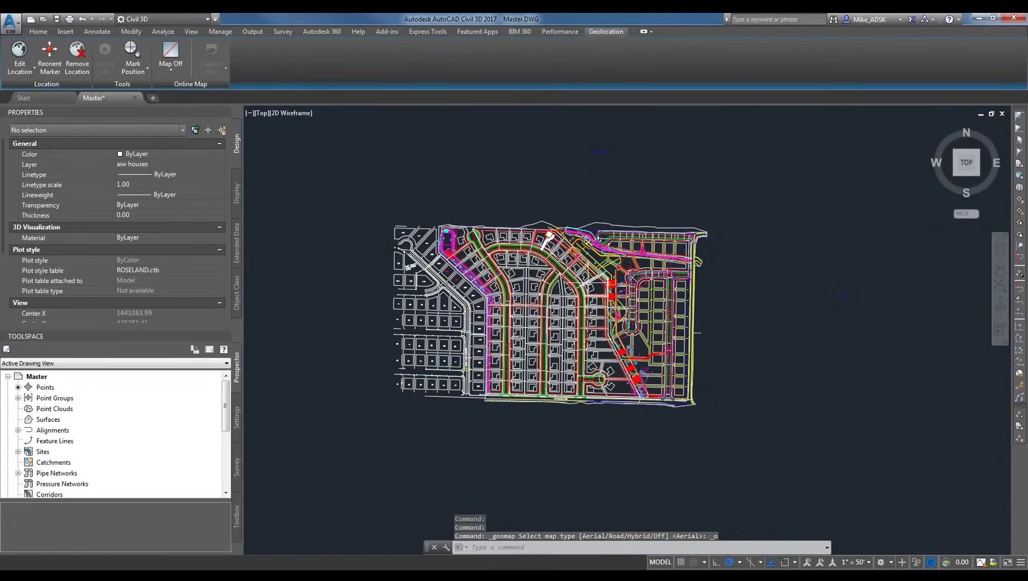
scroll(611, 281, "up", 2)
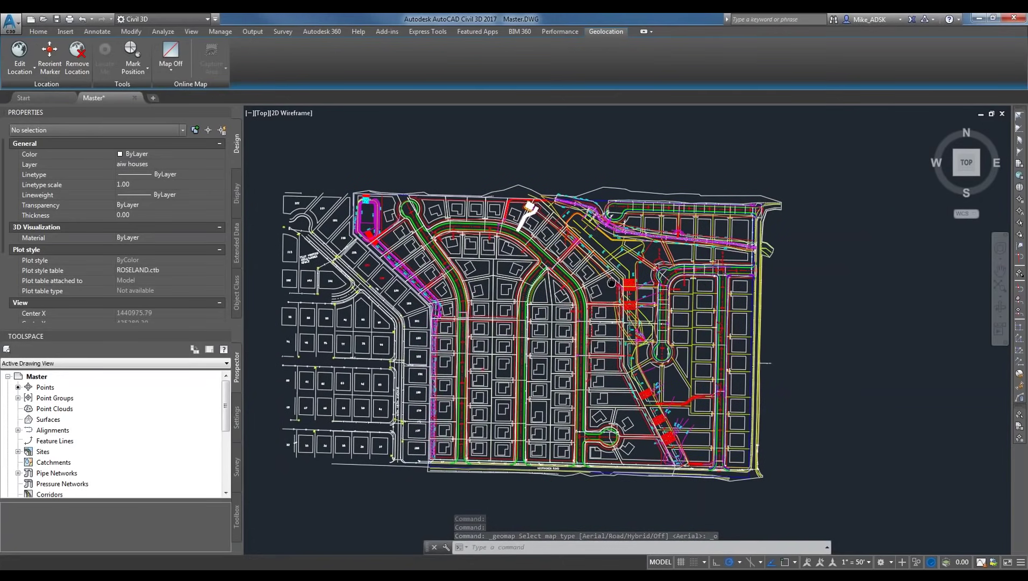
middle_click_drag(611, 282, 636, 279)
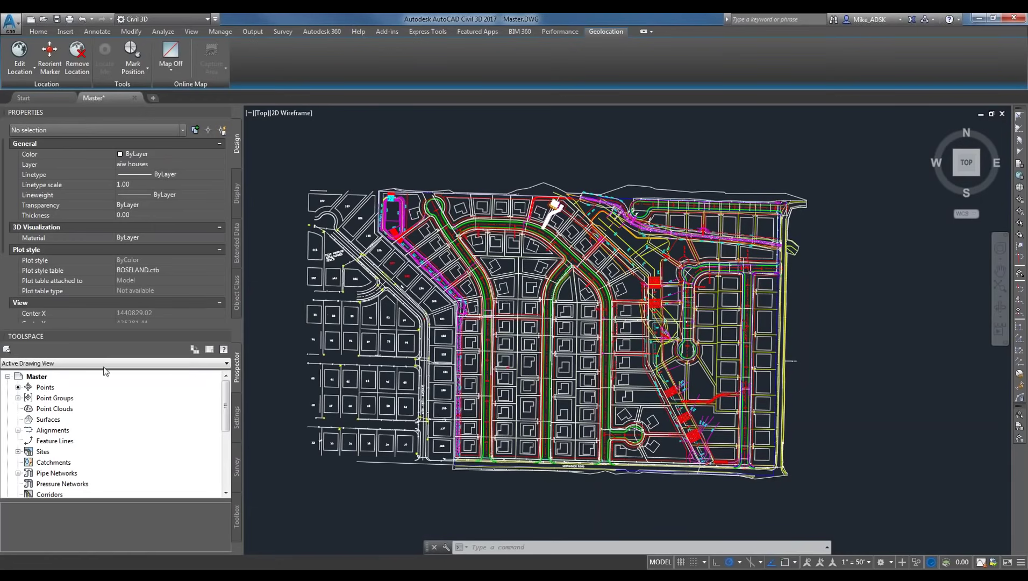
Review the points and point groups already stored in the Master drawing.
left_click(46, 387)
scroll(75, 486, "down", 1)
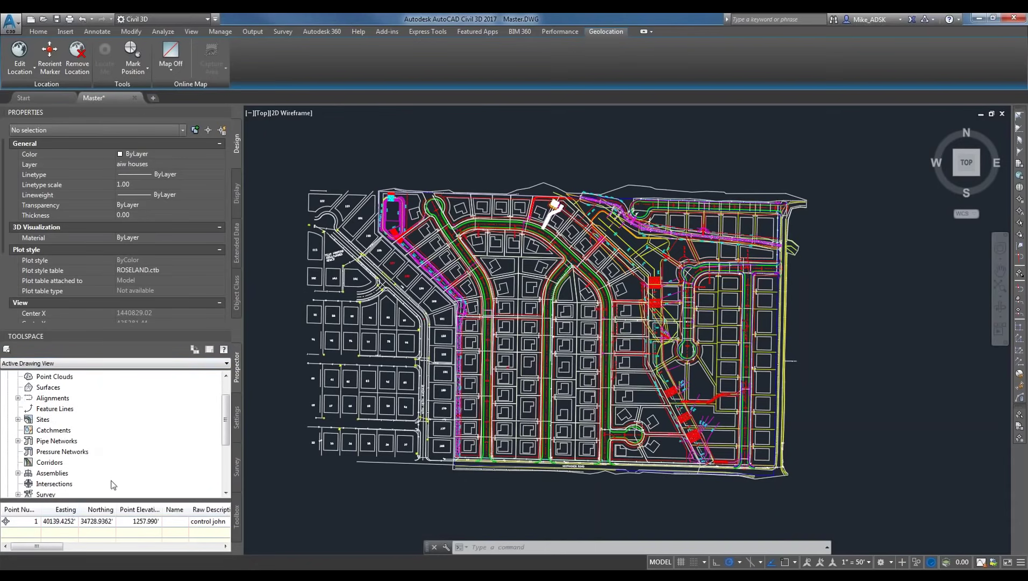
scroll(113, 485, "up", 1)
left_click(54, 398)
left_click(46, 386)
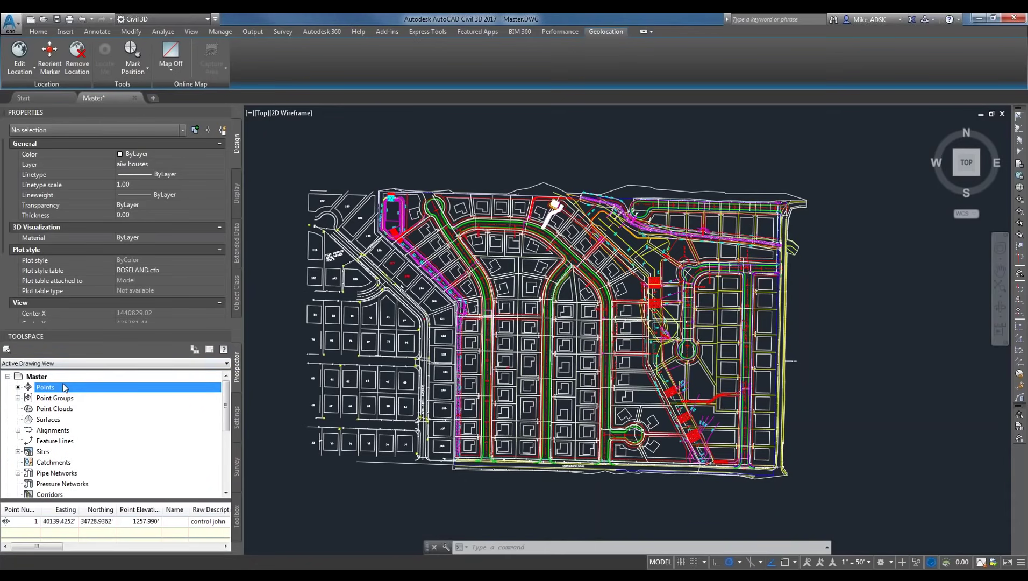
left_click(66, 32)
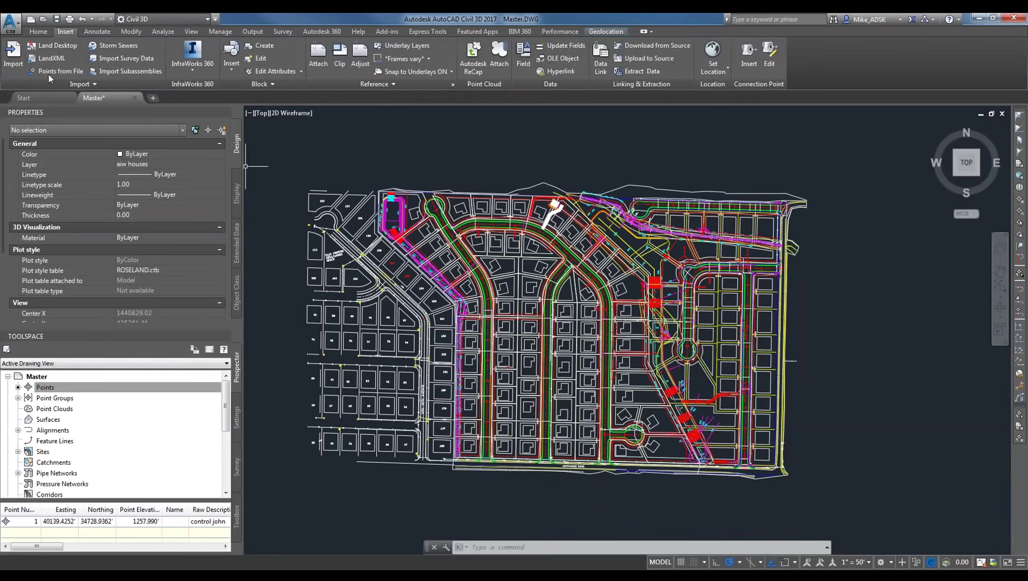
left_click(52, 62)
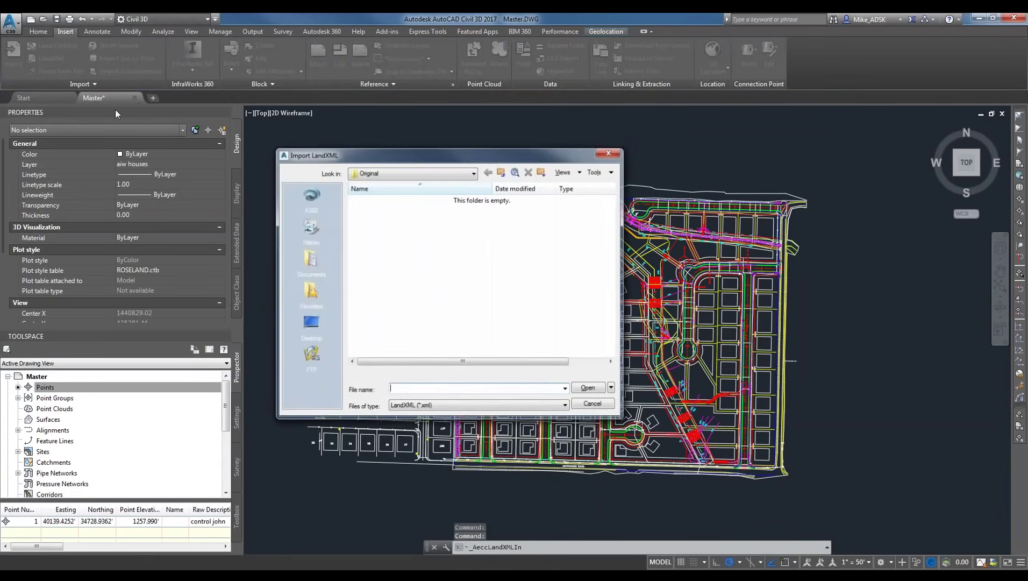
key("Escape")
Select all the subdivision linework with a window and hide the selected objects.
left_click(293, 156)
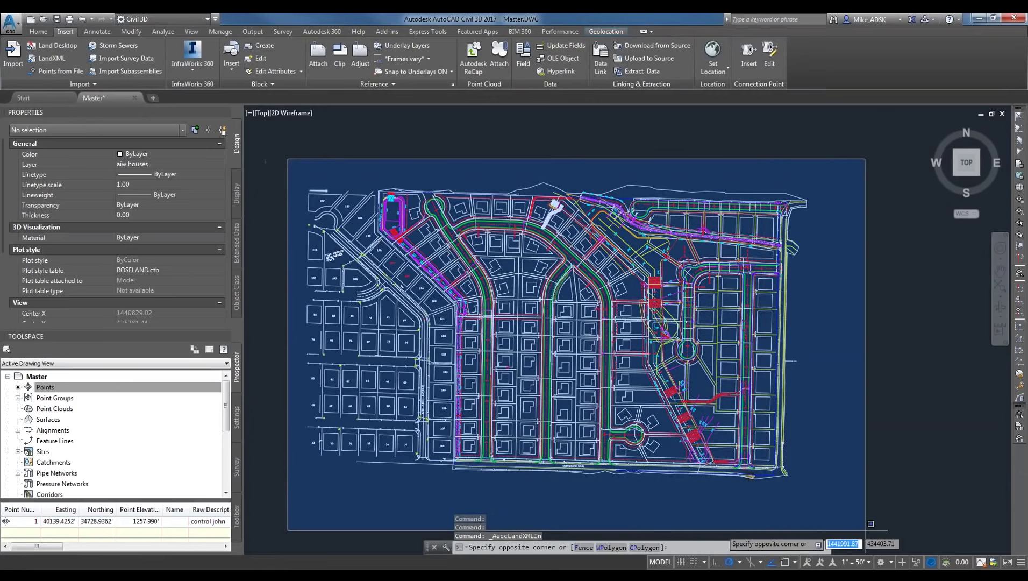
left_click(868, 529)
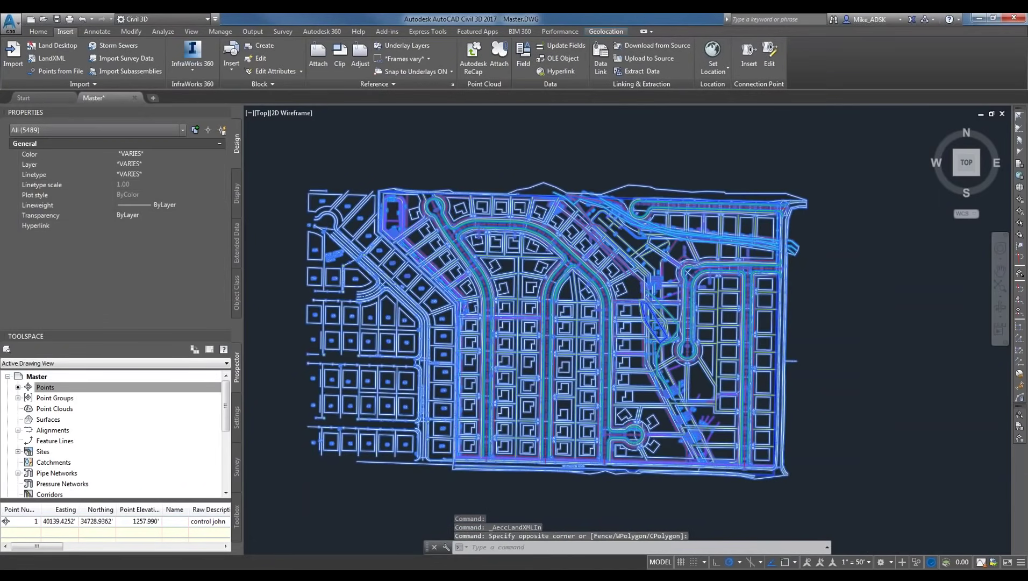
right_click(713, 344)
mouse_move(771, 376)
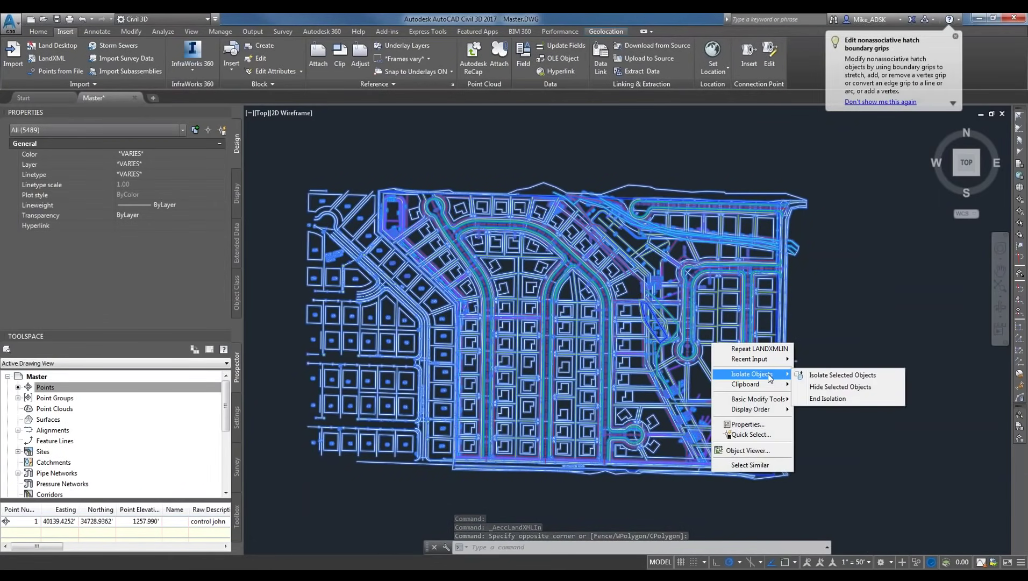
left_click(822, 374)
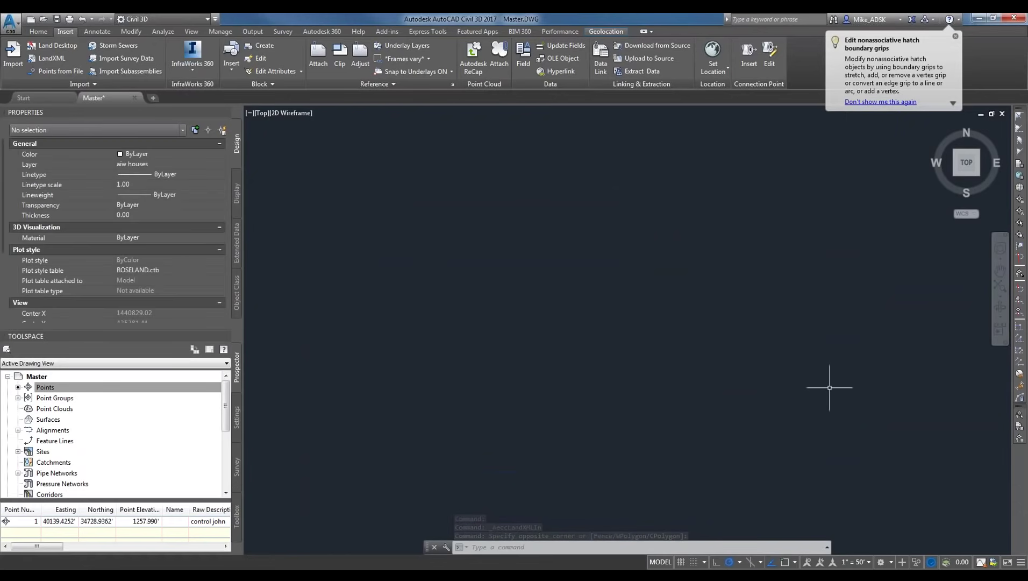
Import the existing-ground points from a LandXML file stored in a folder on the desktop.
left_click(48, 58)
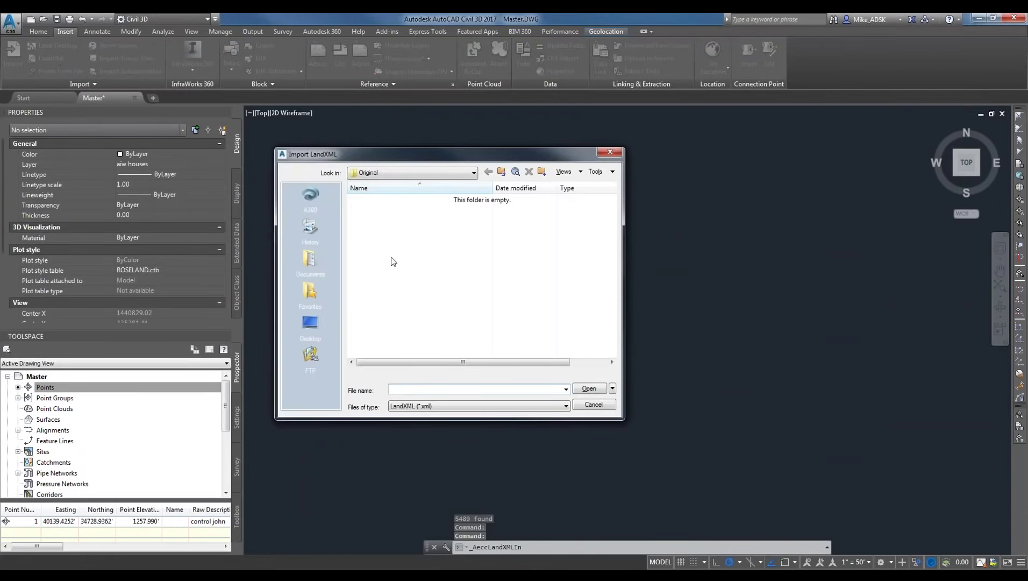
left_click(310, 325)
double_click(379, 251)
double_click(409, 200)
left_click(448, 370)
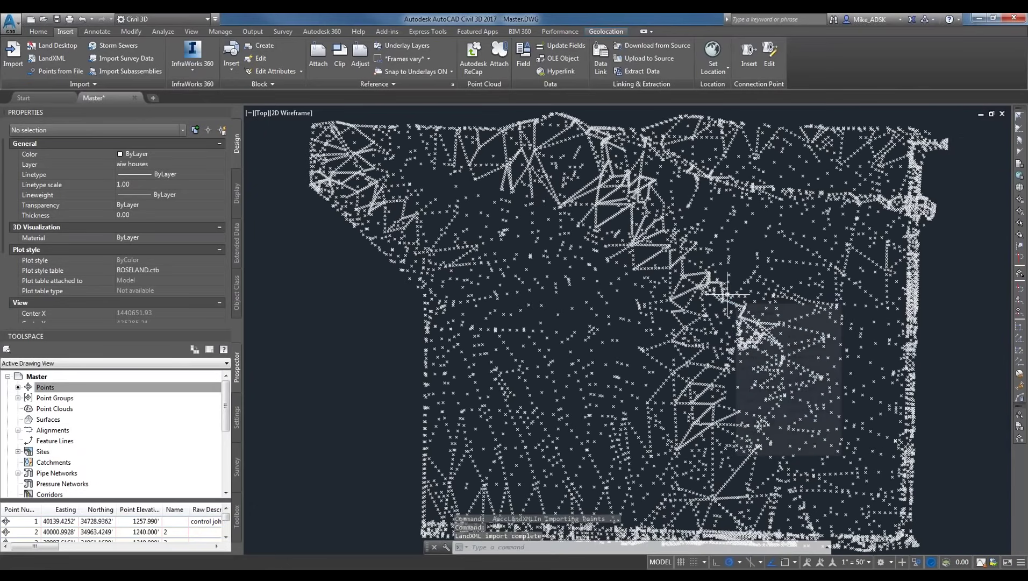
scroll(591, 225, "down", 2)
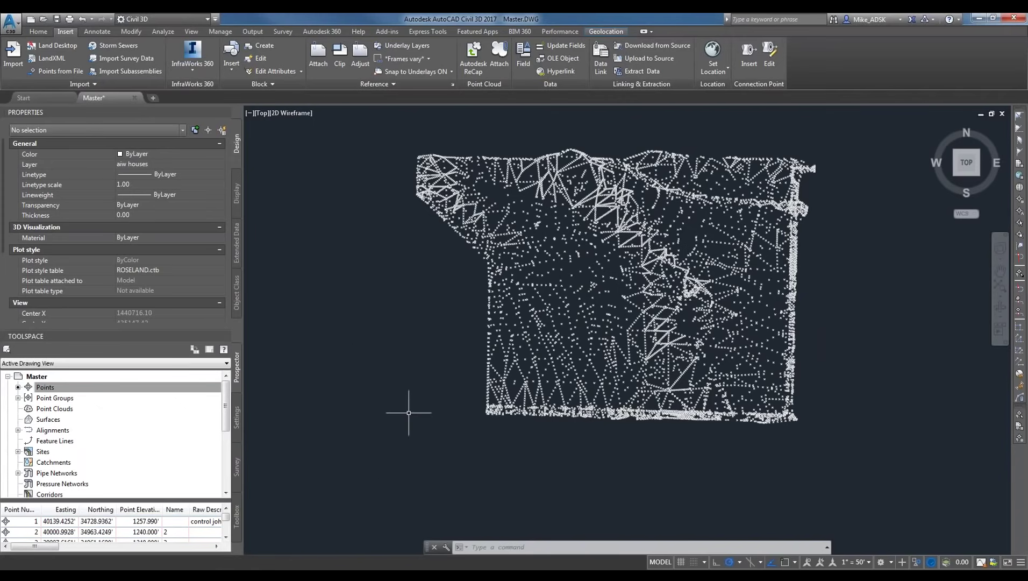
Examine the properties of one imported COGO point near the middle of the site, including its raw description and data fields.
scroll(591, 264, "up", 5)
left_click(566, 272)
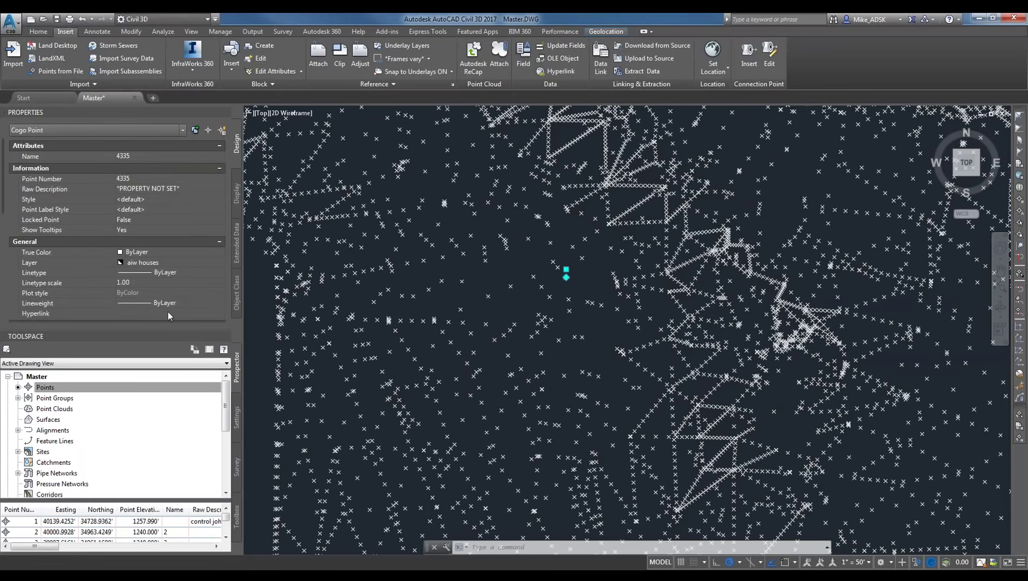
scroll(496, 251, "up", 2)
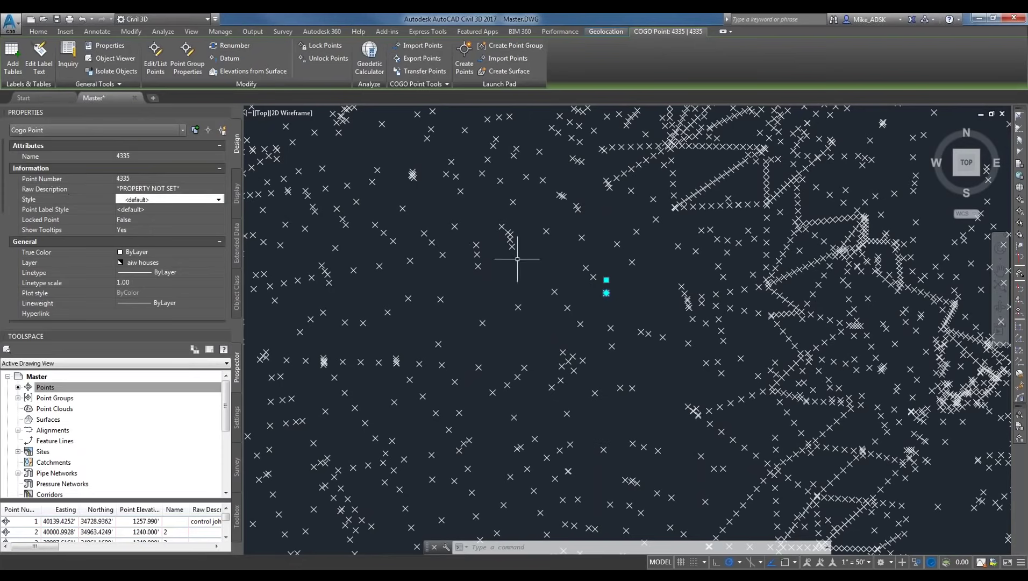
left_click(197, 189)
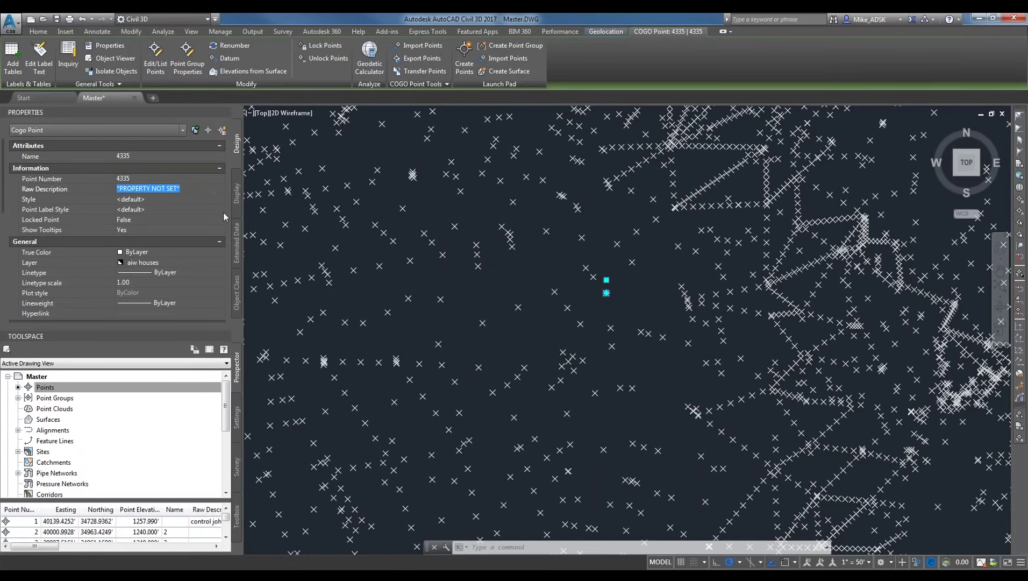
scroll(522, 270, "down", 2)
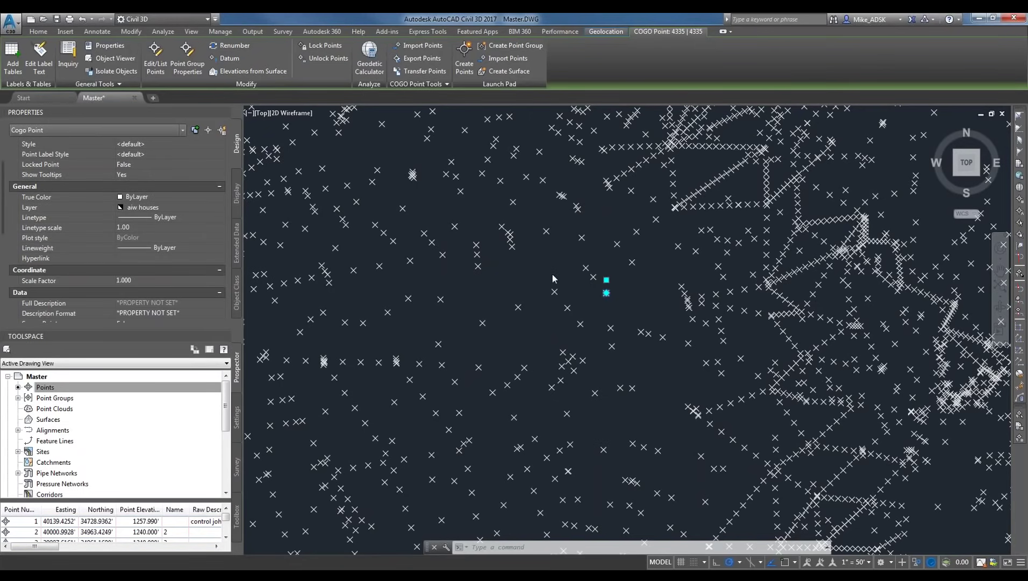
scroll(550, 264, "down", 3)
scroll(550, 264, "up", 2)
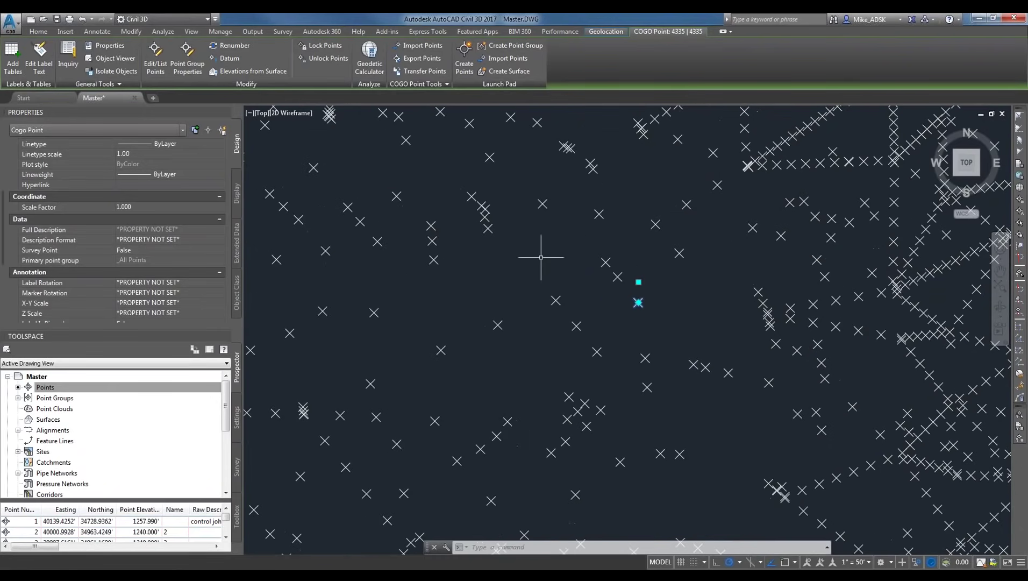
scroll(541, 257, "down", 6)
Create a new point group named EG with the Basic point style.
left_click(58, 398)
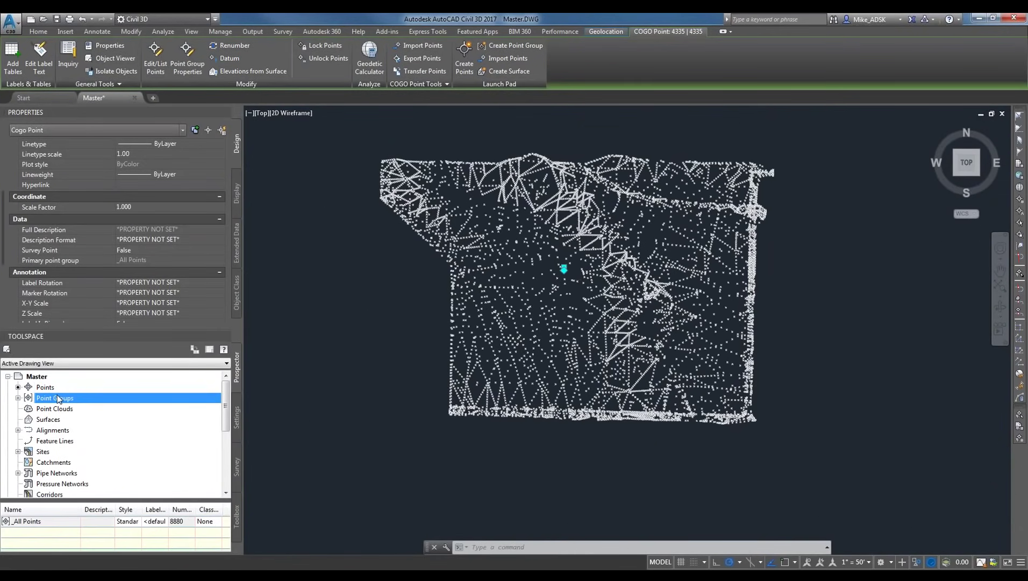
right_click(57, 398)
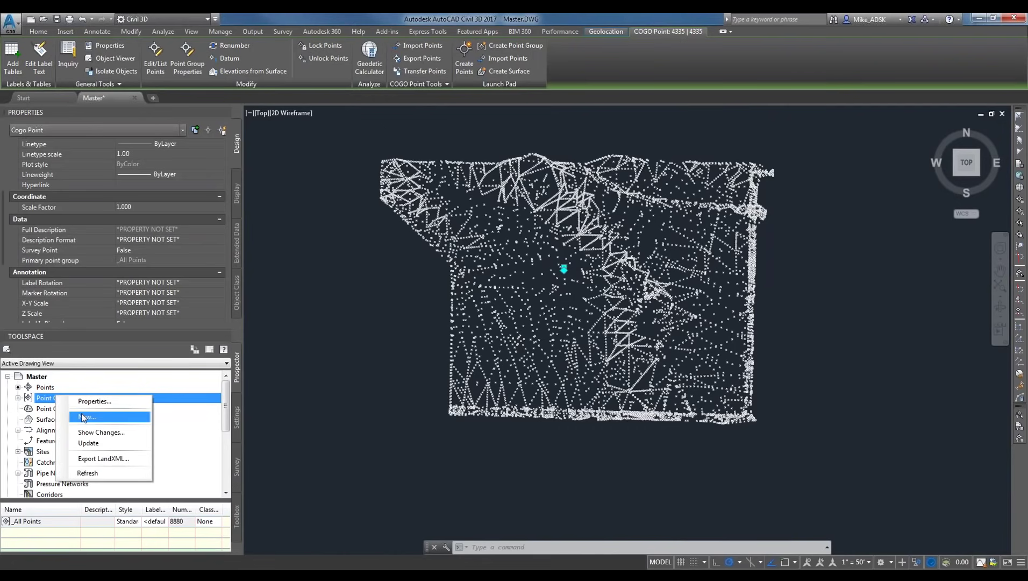
left_click(129, 419)
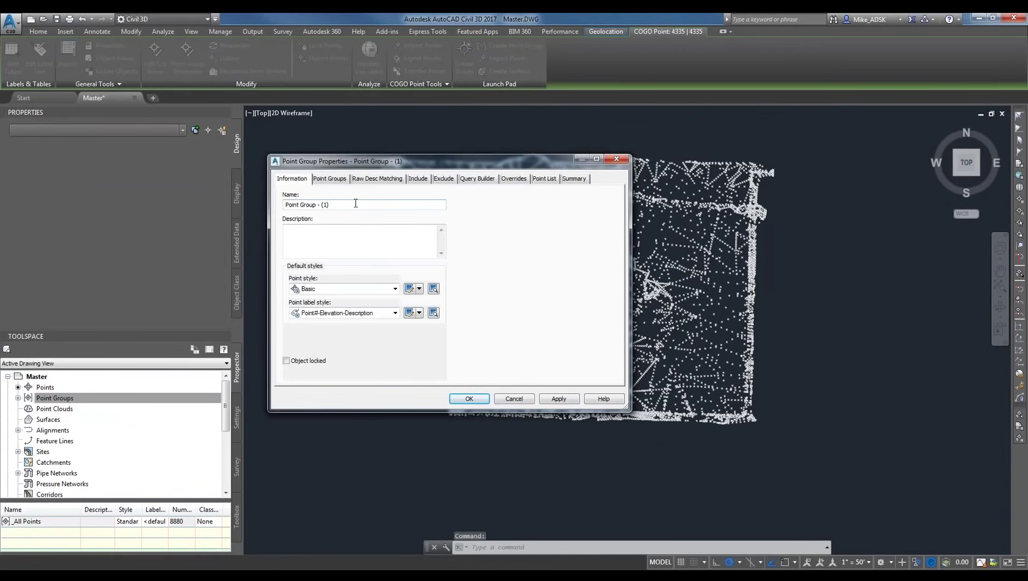
key("BackSpace")
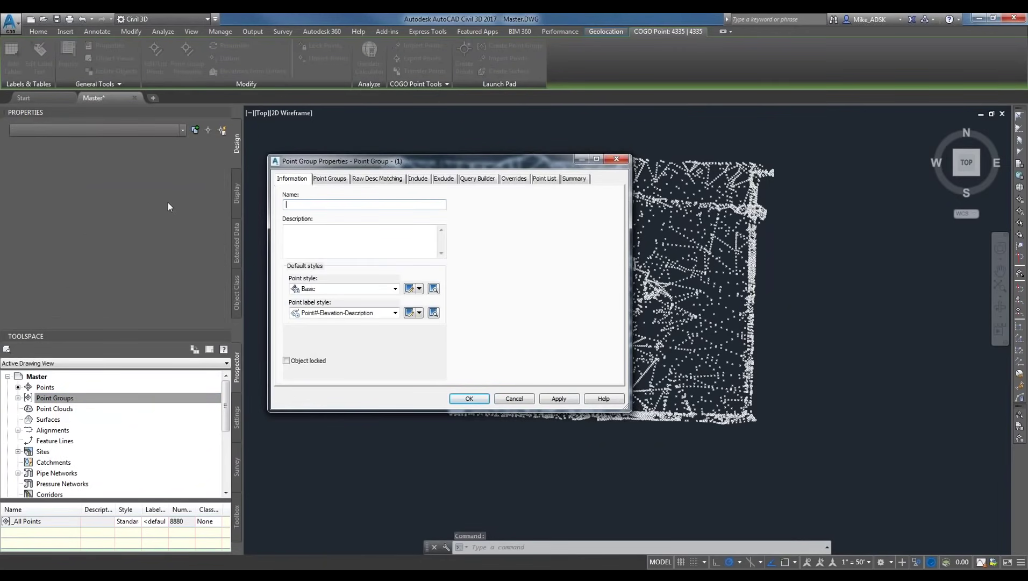
type("EG")
left_click(359, 288)
left_click(345, 295)
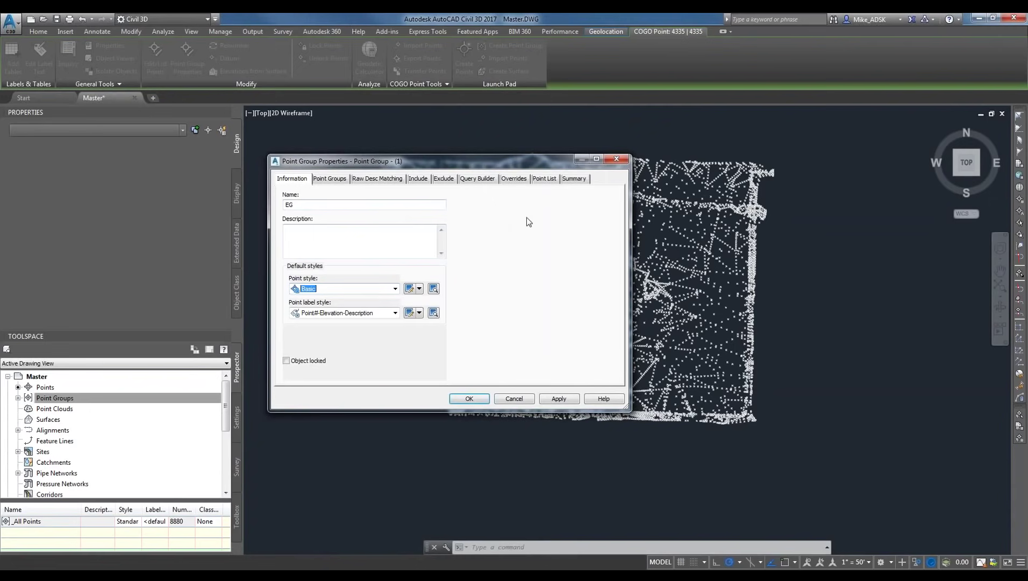
Include all imported points in the EG point group by number, using a window selection around the whole site, and create the group.
left_click(417, 179)
left_click(311, 199)
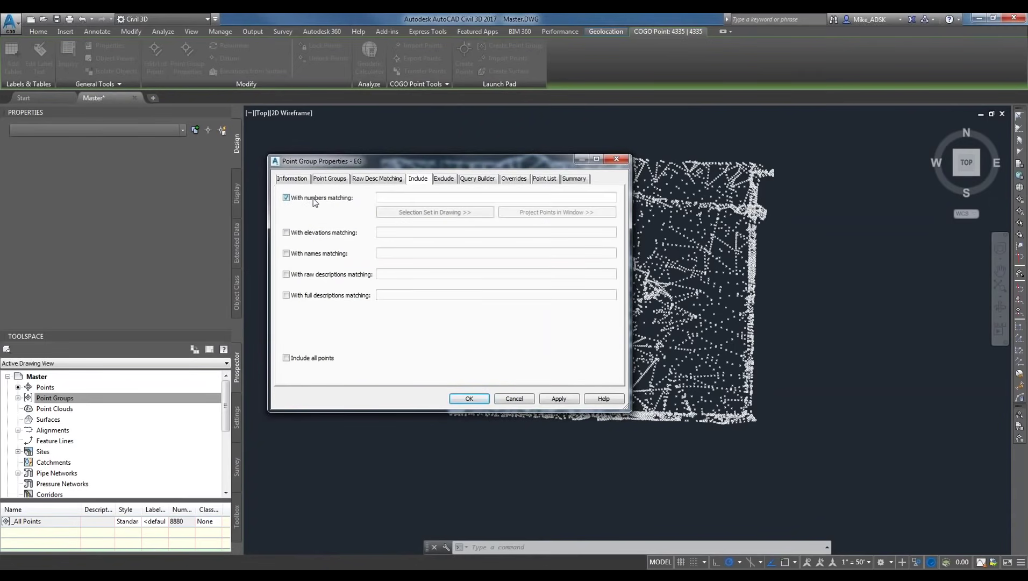
left_click(464, 213)
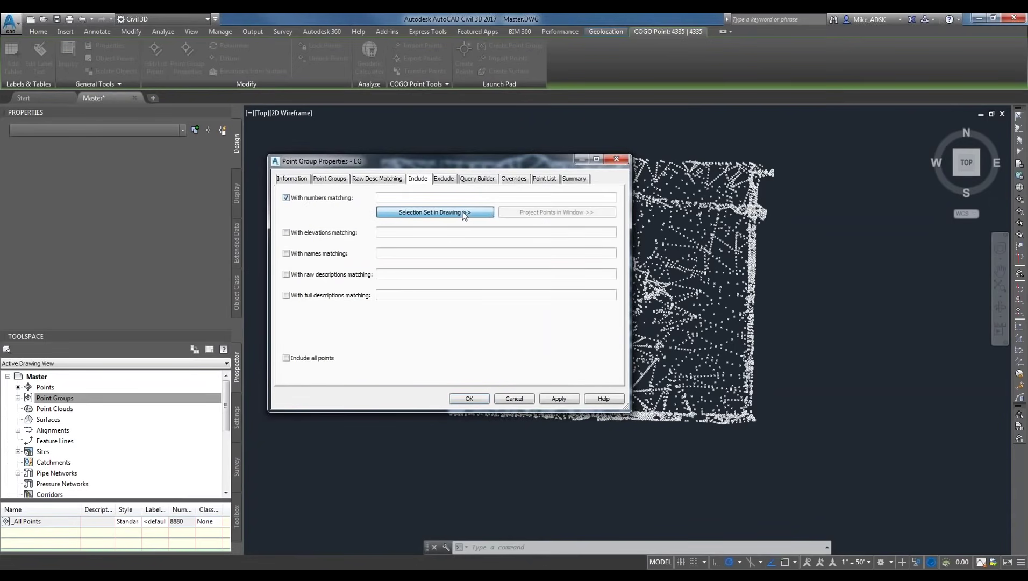
left_click(350, 135)
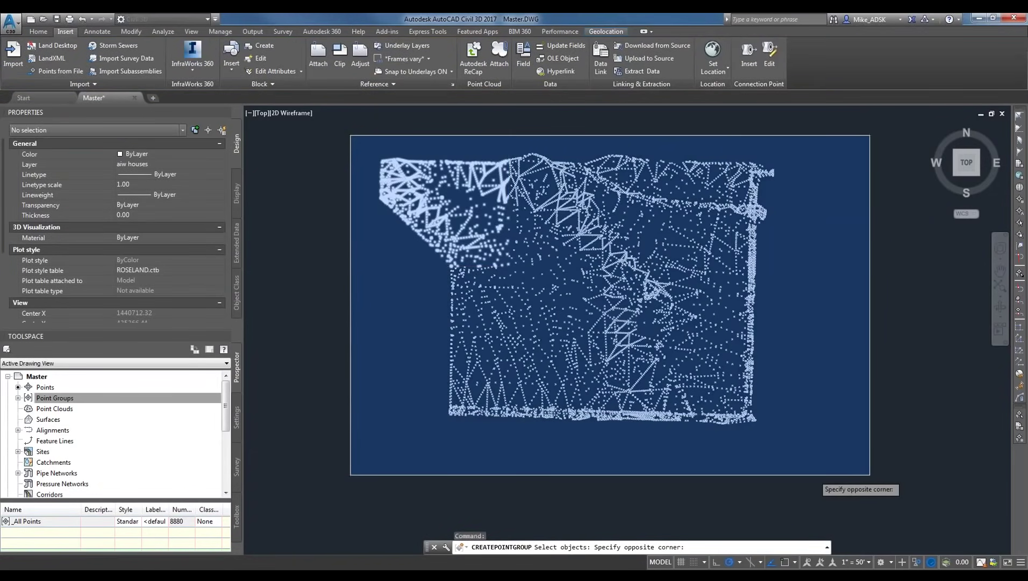
left_click(870, 474)
key("Return")
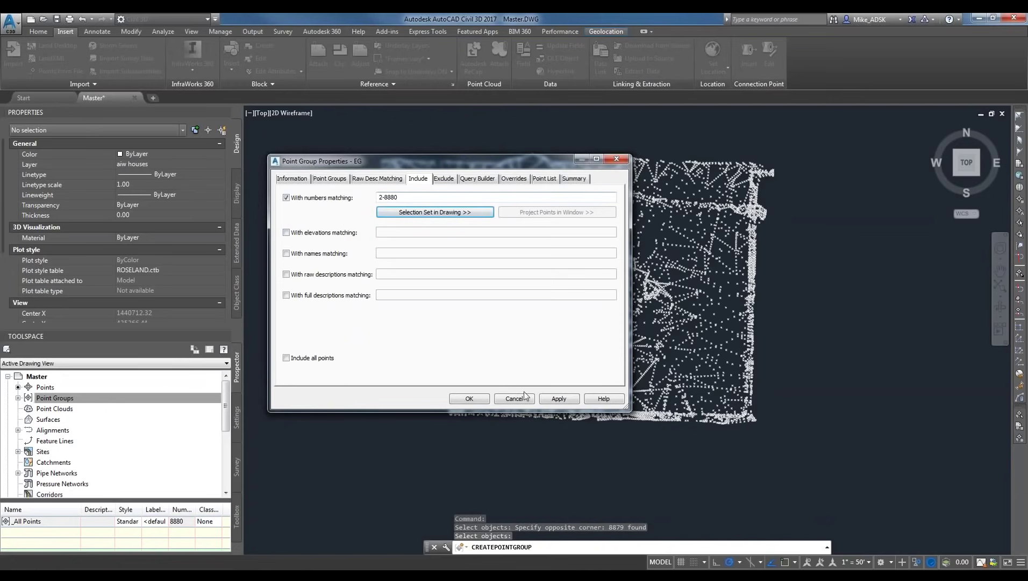
left_click(558, 399)
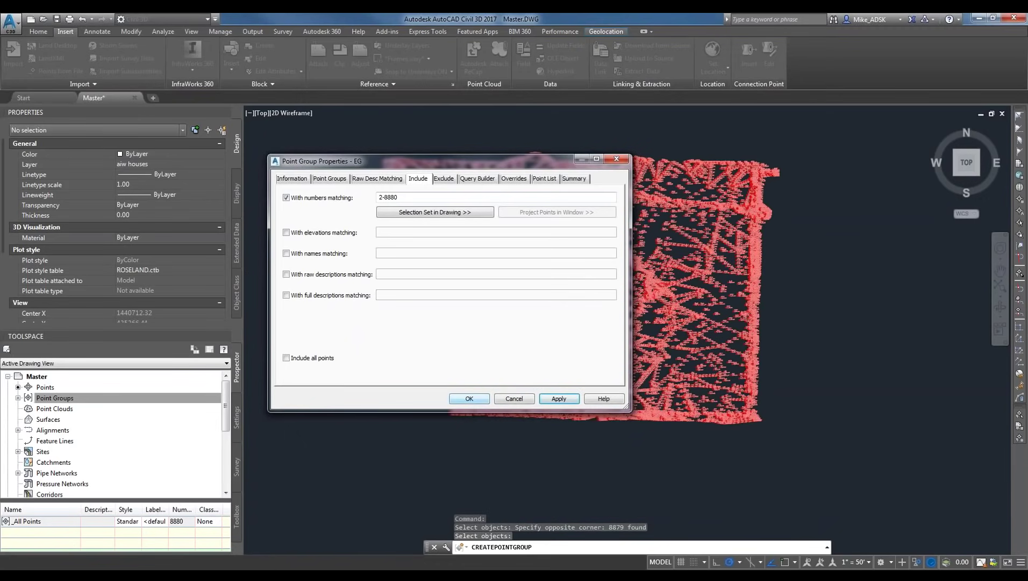
left_click(485, 399)
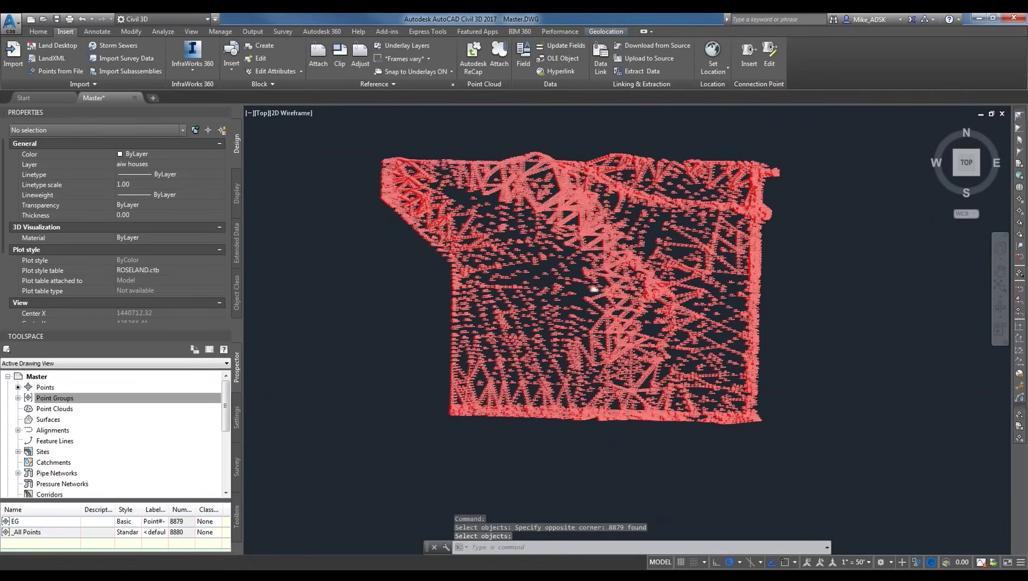
Move the _All Points group above EG in the point group display order.
scroll(562, 311, "up", 5)
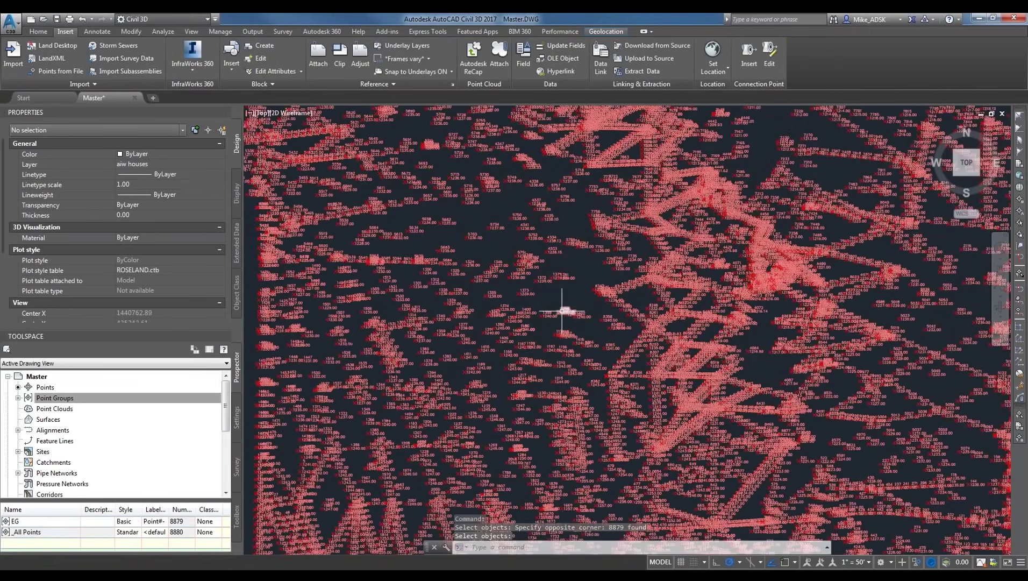
scroll(562, 311, "up", 3)
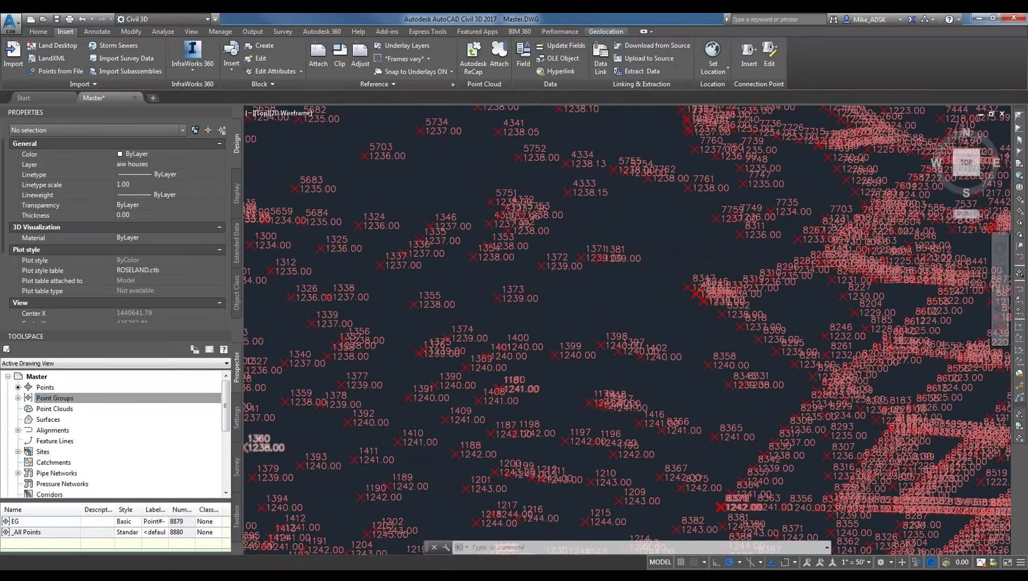
right_click(27, 521)
left_click(154, 411)
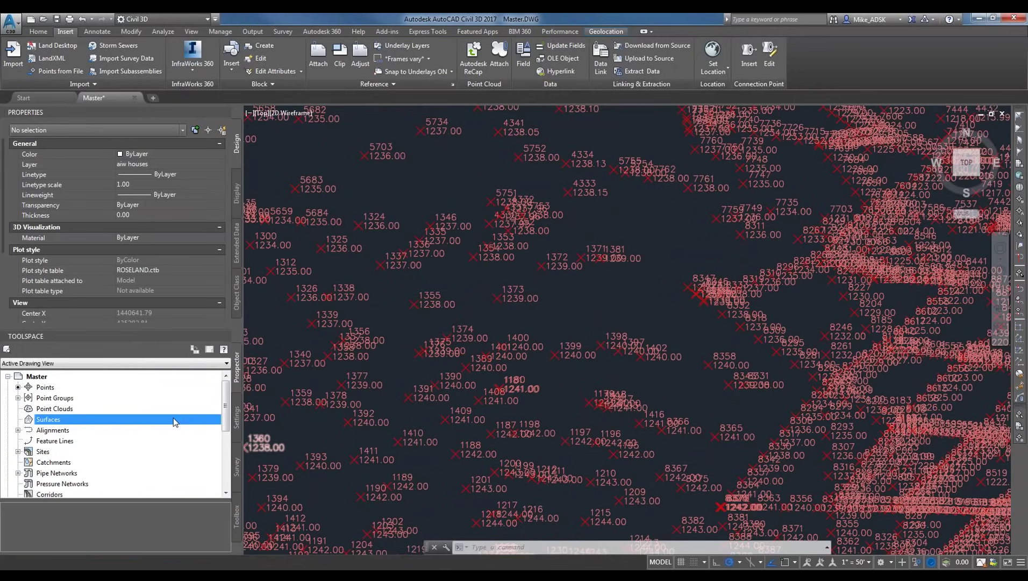
left_click(150, 400)
right_click(107, 400)
left_click(151, 404)
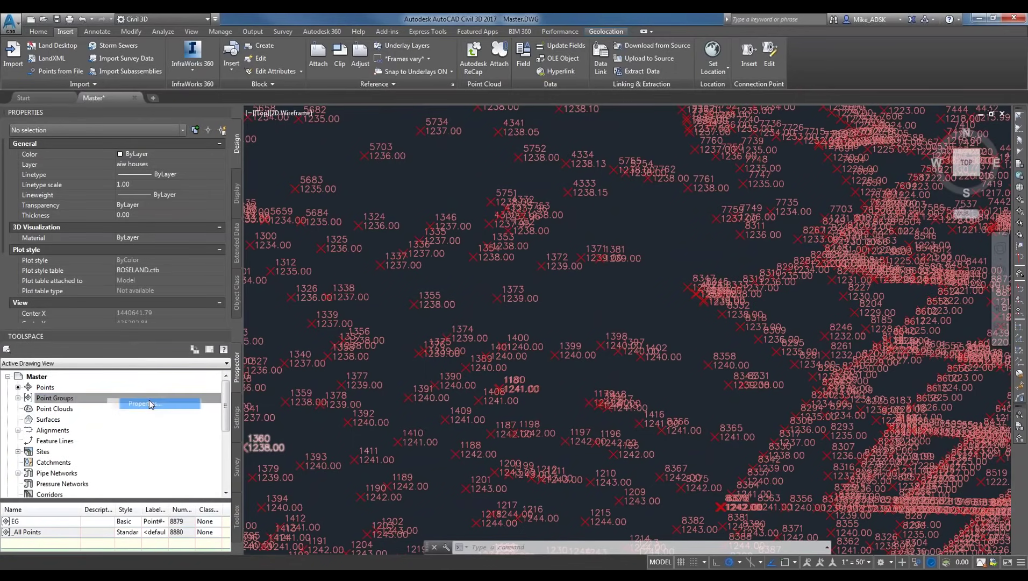
left_click(397, 278)
left_click(531, 284)
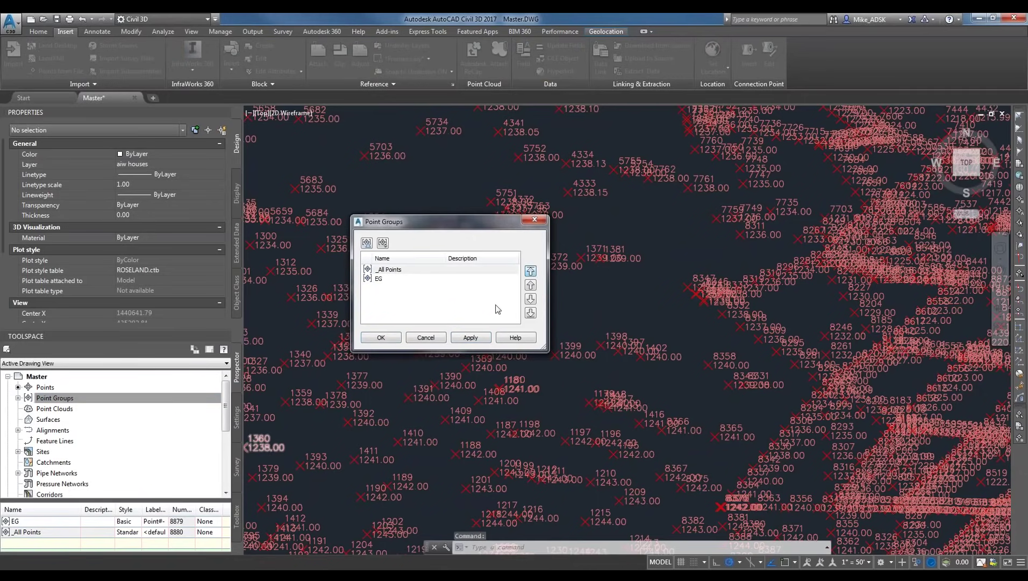
left_click(381, 338)
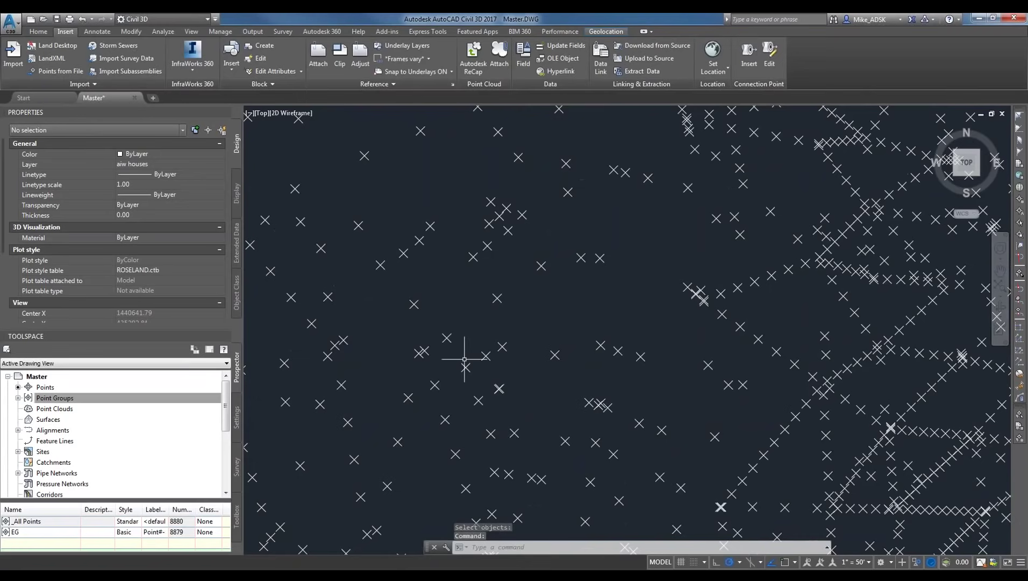
Move the EG point group back to the top of the display order and recheck the order.
right_click(64, 398)
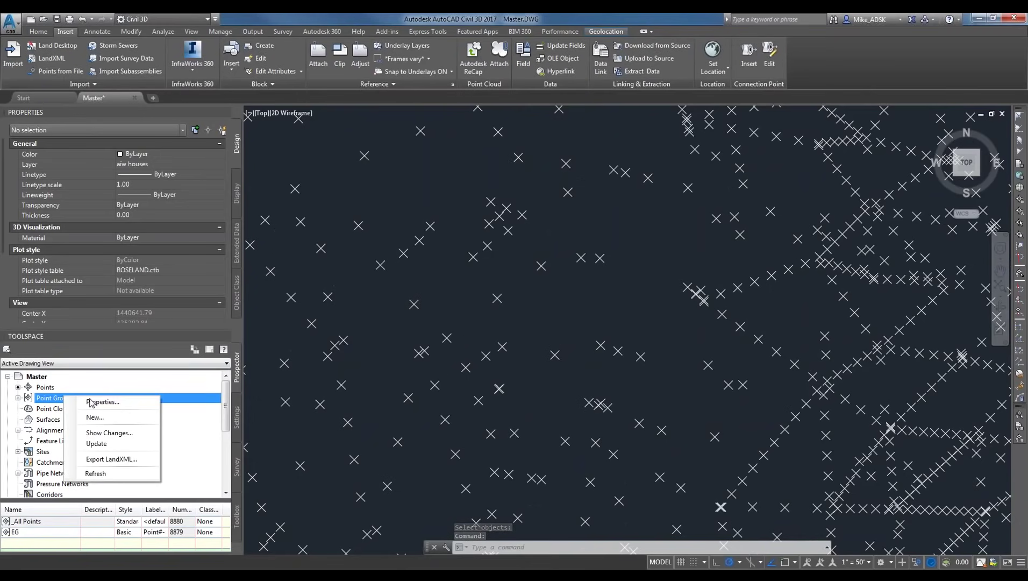
left_click(90, 402)
left_click(391, 278)
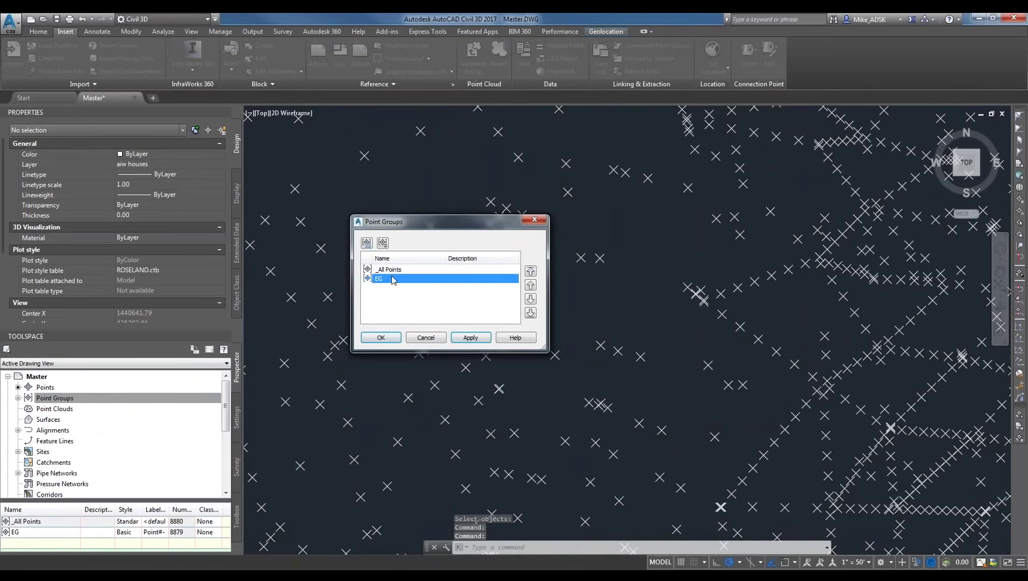
left_click(530, 271)
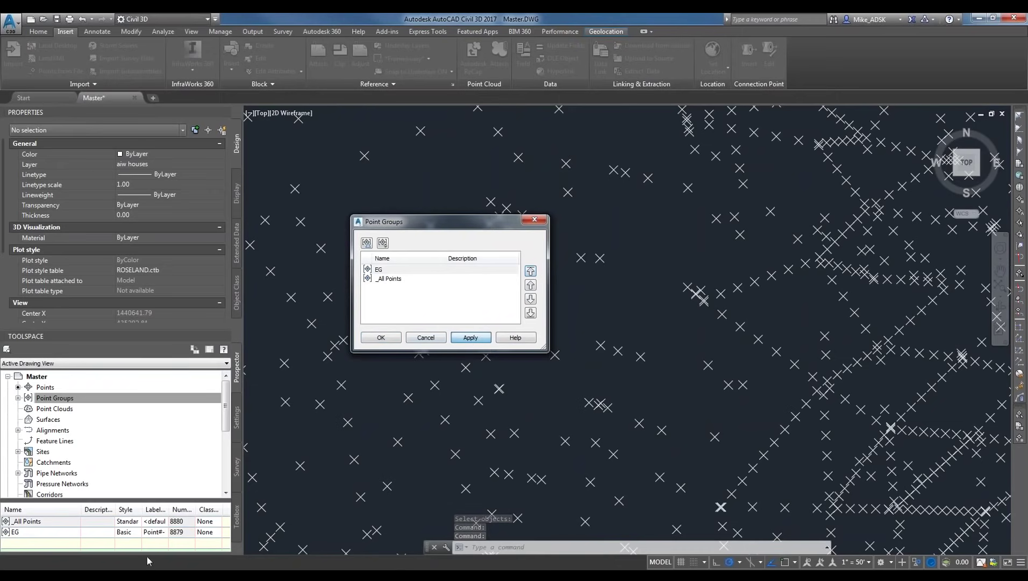
left_click(396, 339)
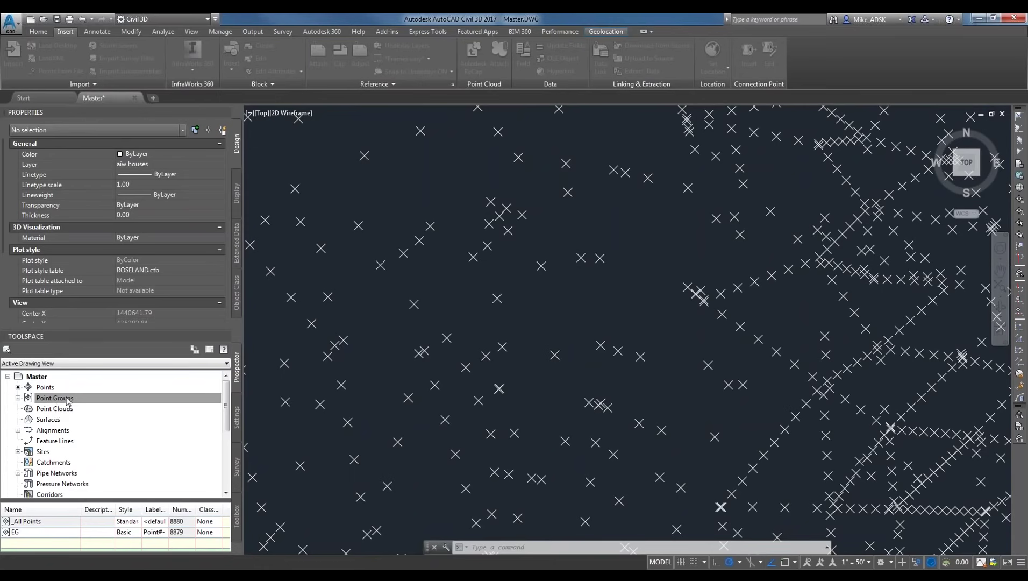
double_click(68, 401)
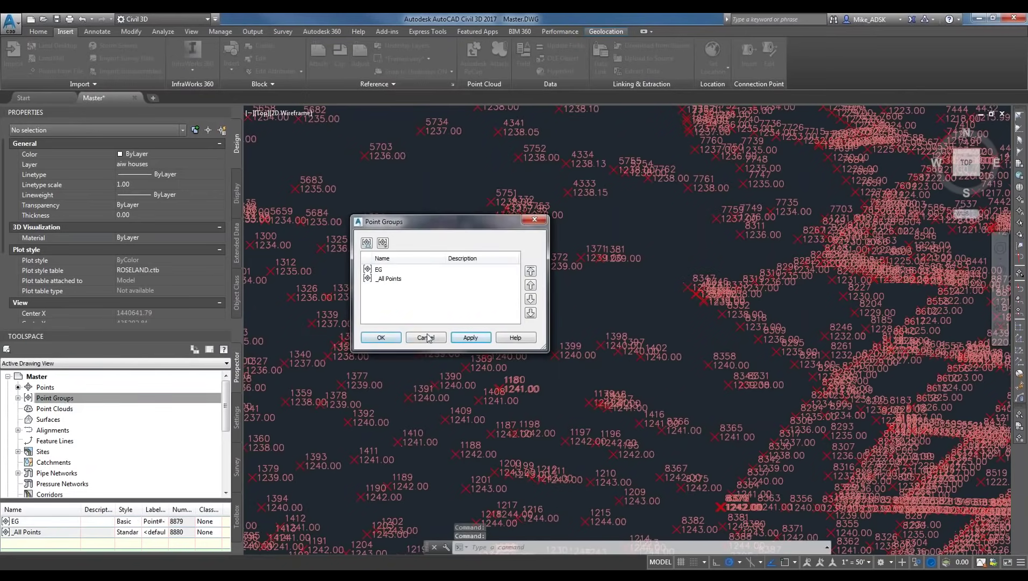
left_click(426, 337)
Start a new point group named No Show and copy the Basic point style as a new style named No Show.
right_click(54, 398)
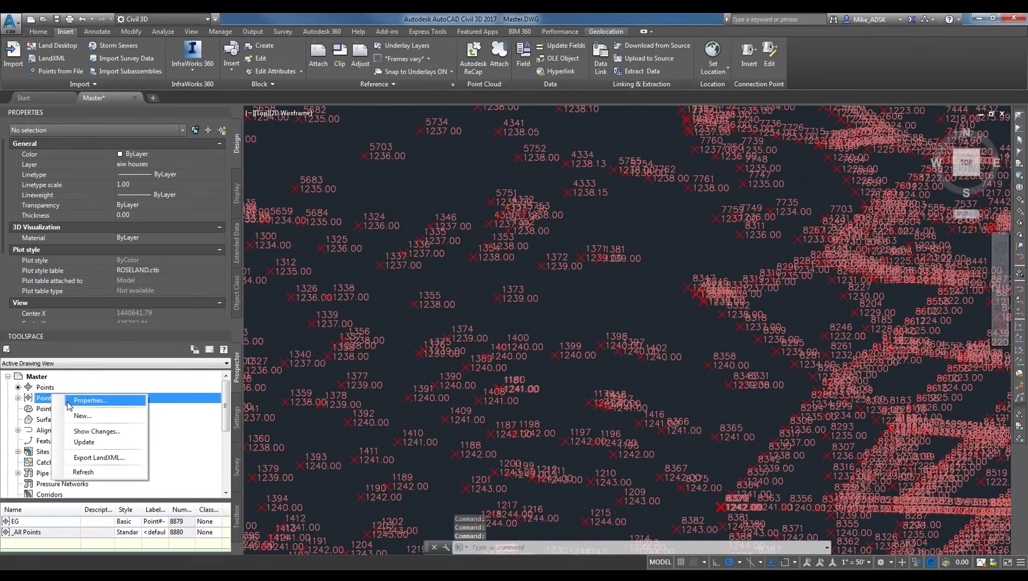
left_click(86, 416)
type("No Show")
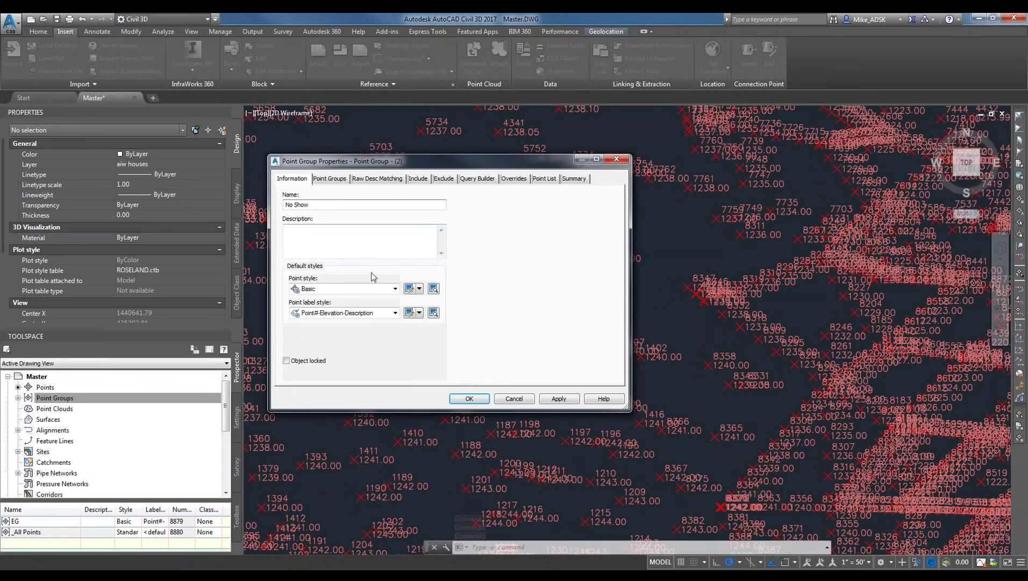
left_click(395, 289)
left_click(419, 288)
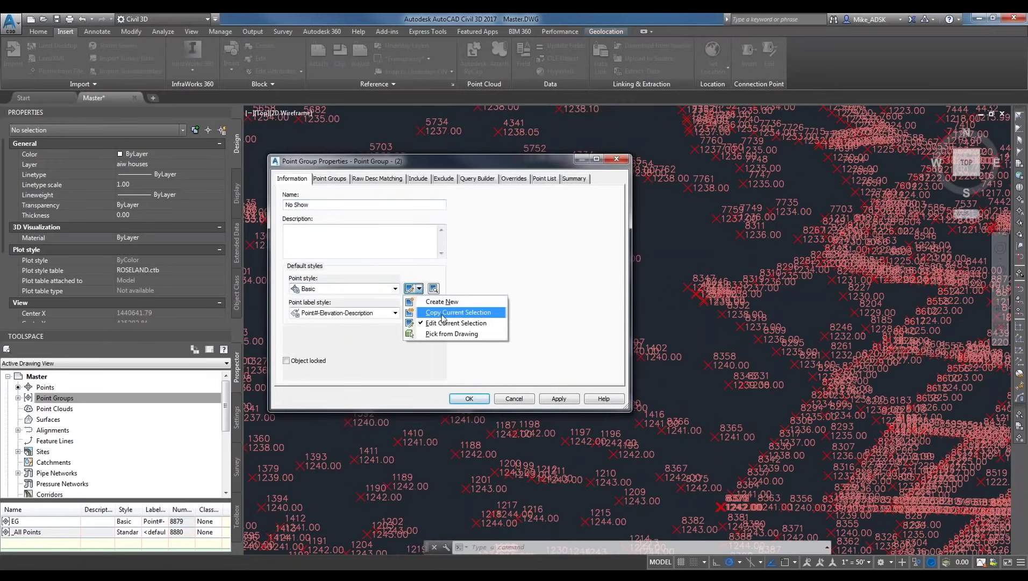
left_click(442, 312)
type("No SHow")
key("BackSpace")
key("BackSpace")
key("BackSpace")
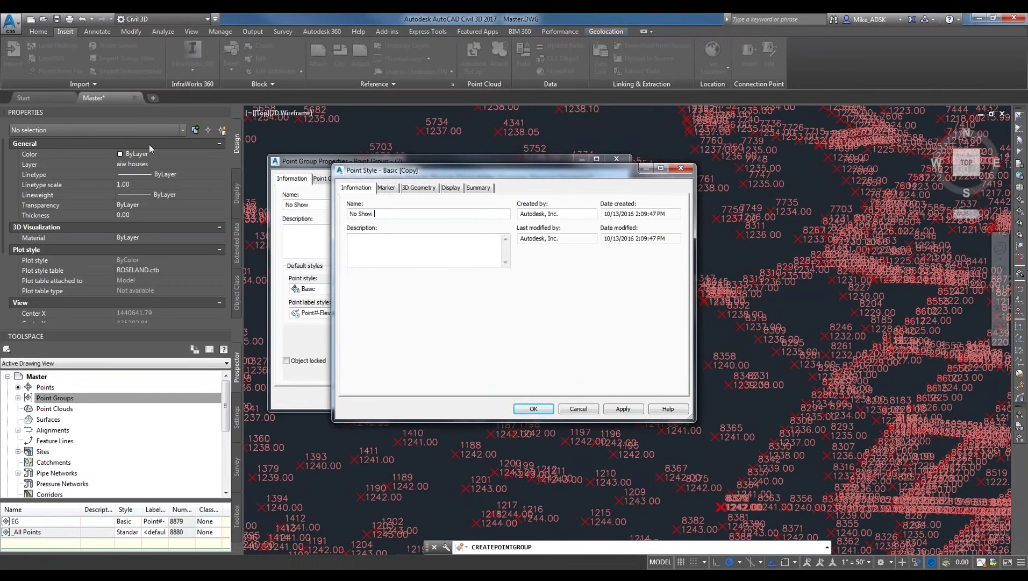
Turn off the Marker and Label visibility in the No Show point style's plan display and create the No Show point group.
left_click(451, 188)
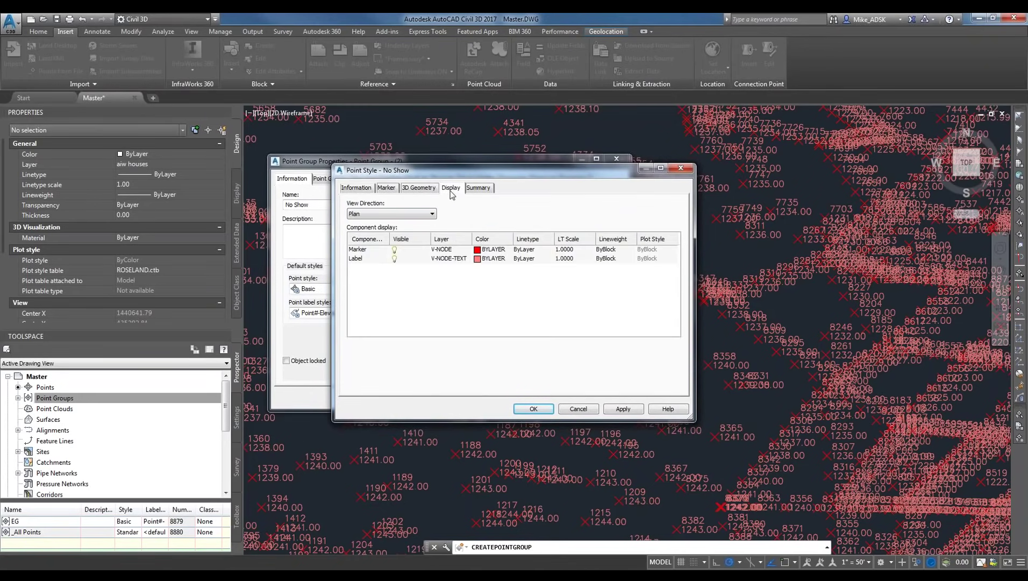
left_click(399, 250)
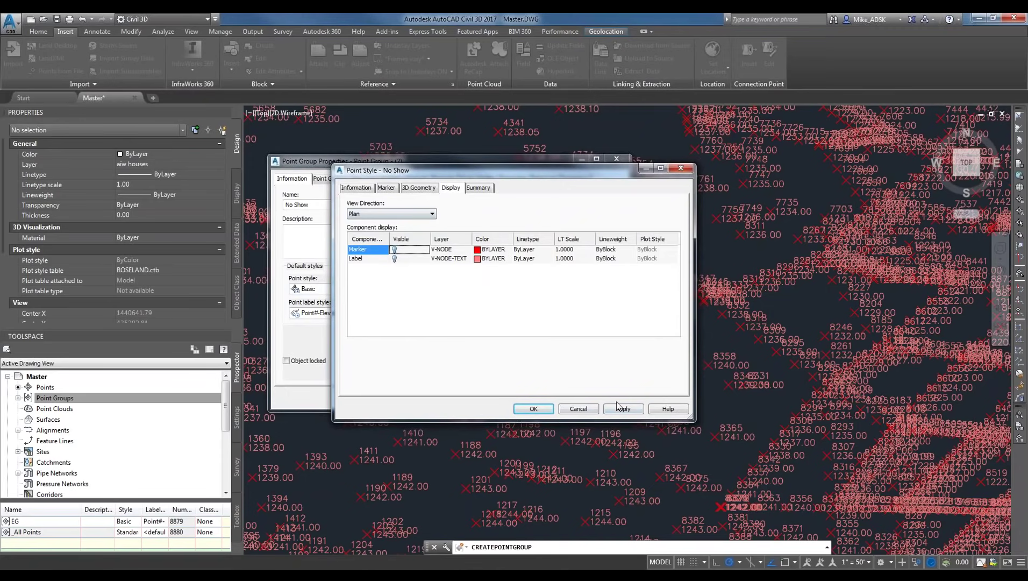
left_click(531, 409)
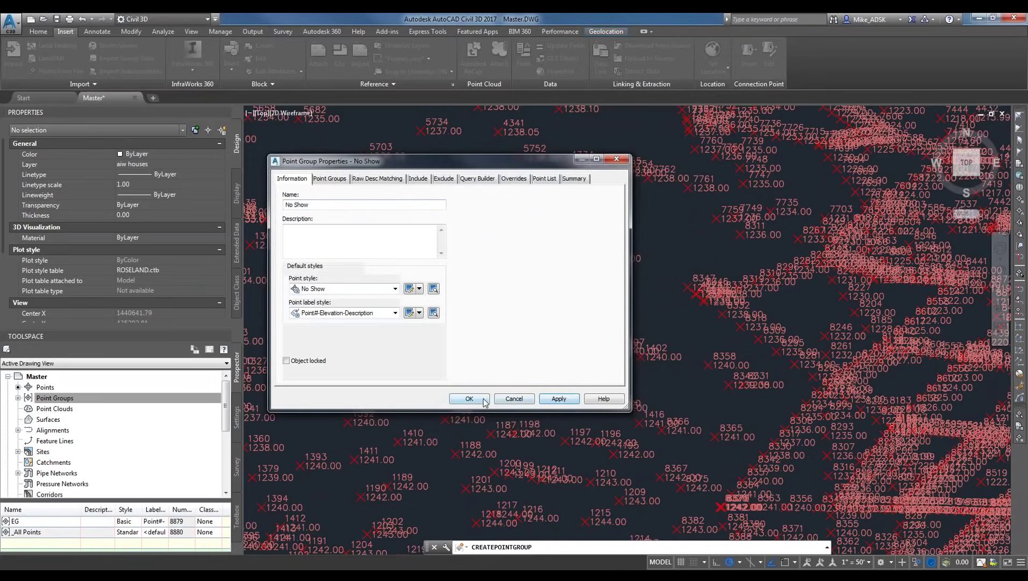
left_click(484, 400)
left_click(68, 398)
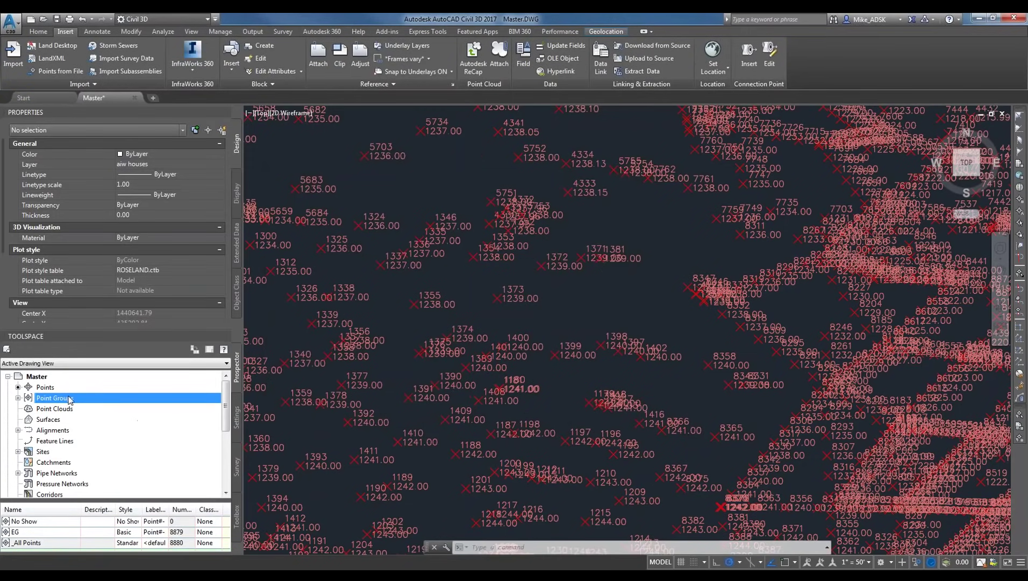
Create a new TIN surface named EG.
middle_click(413, 340)
middle_click(413, 340)
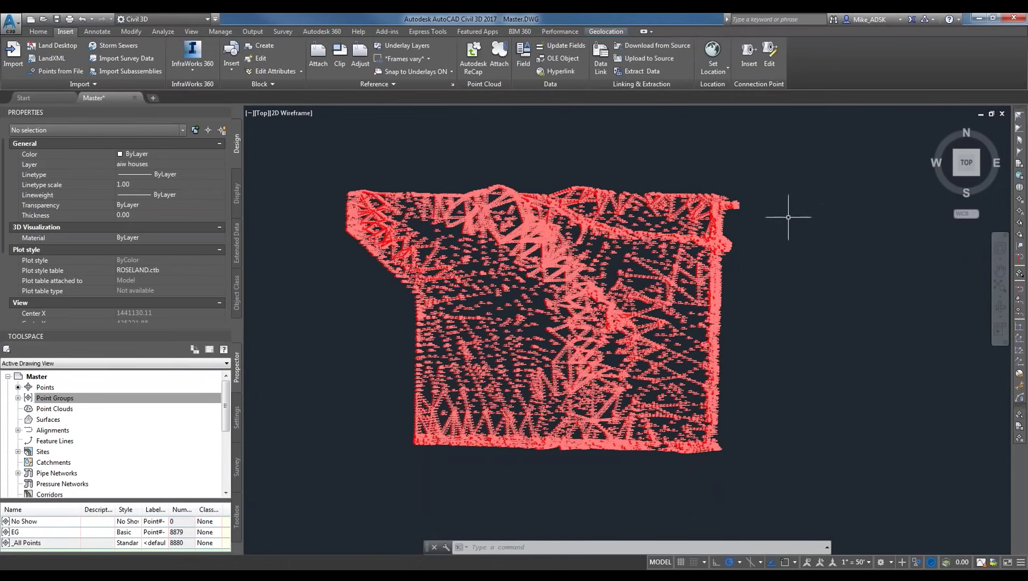
left_click(67, 420)
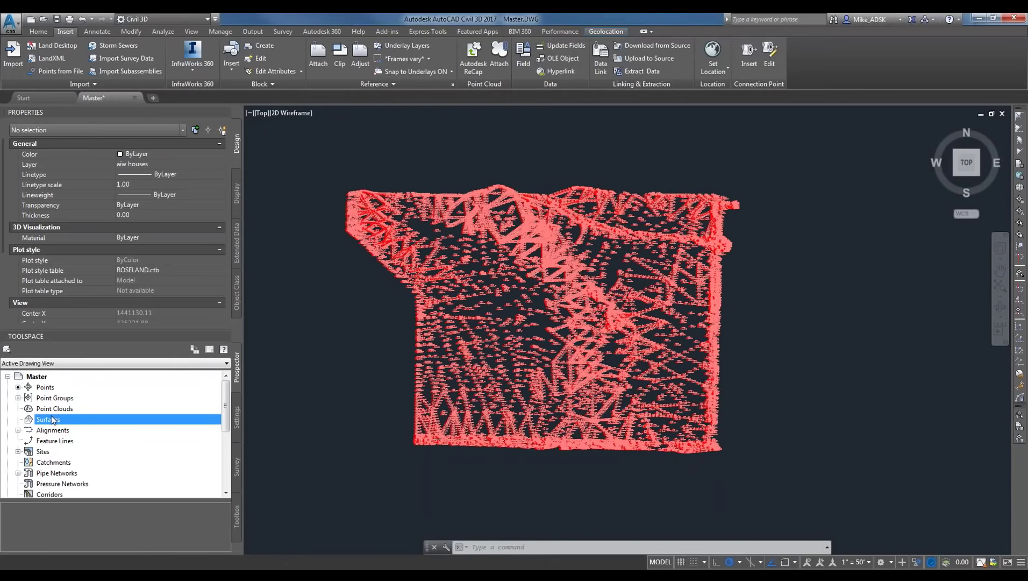
mouse_move(41, 337)
right_click(57, 421)
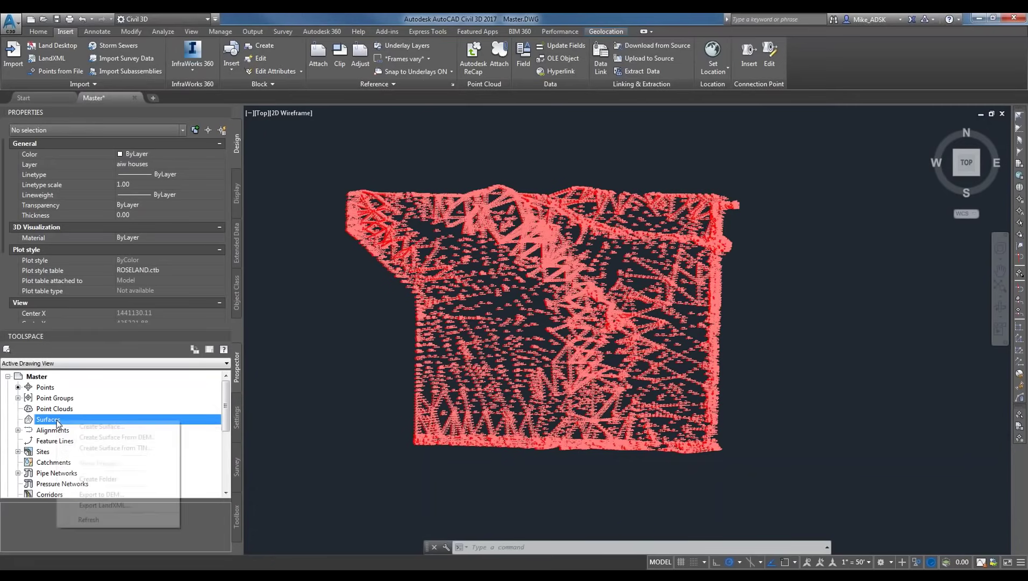
left_click(100, 426)
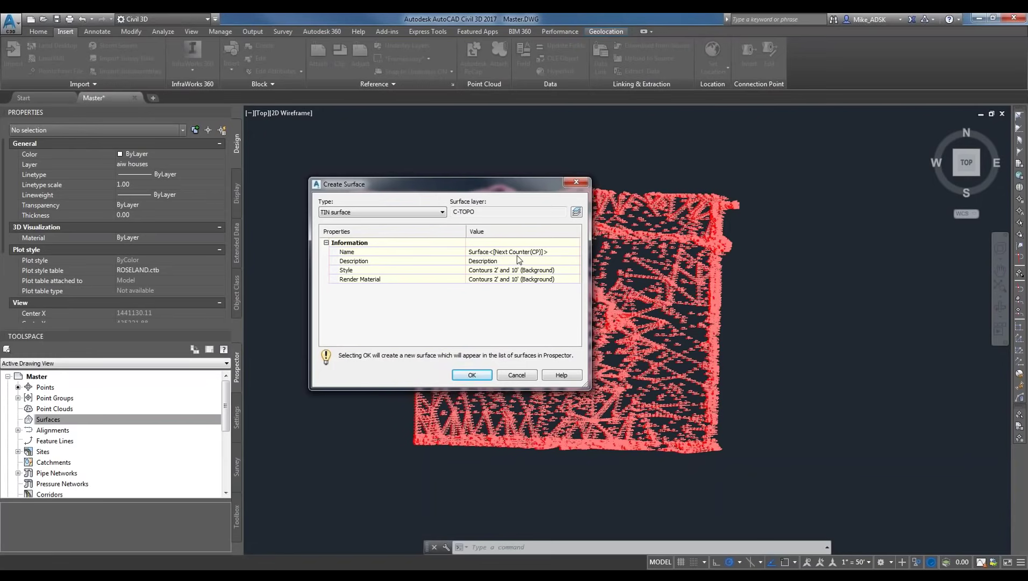
left_click(540, 251)
key("BackSpace")
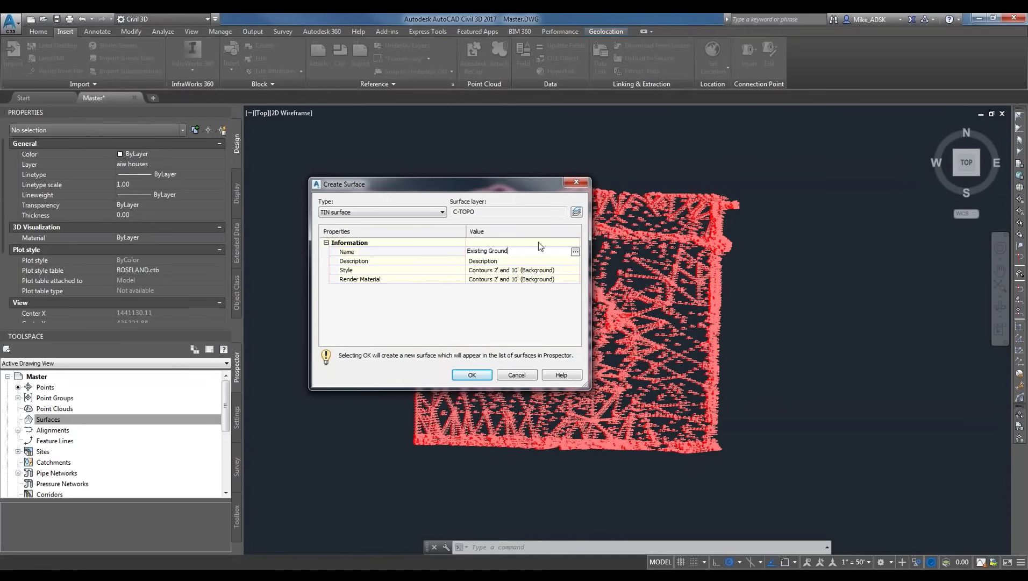
key("ctrl+a")
type("E")
key("Return")
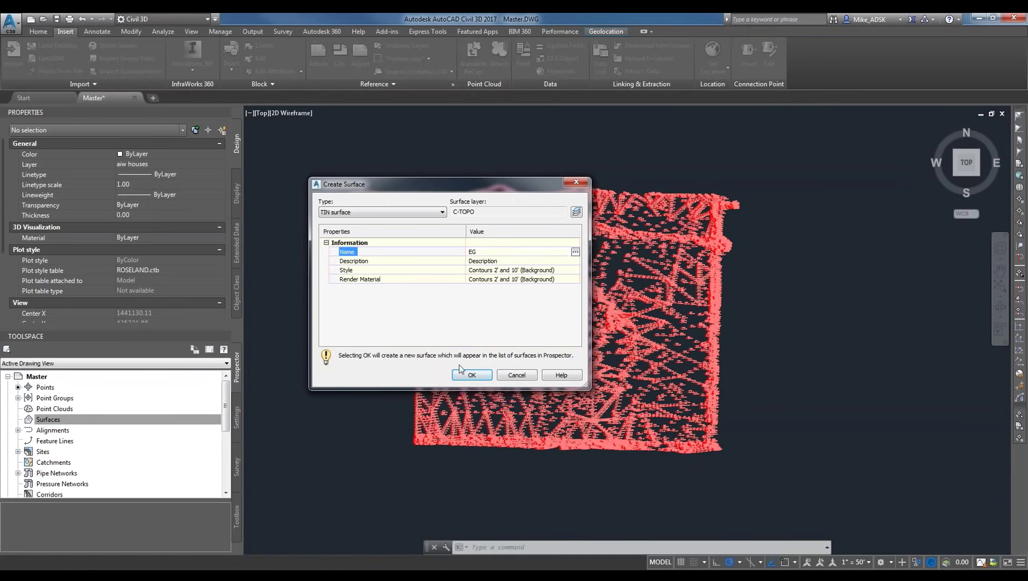
left_click(469, 375)
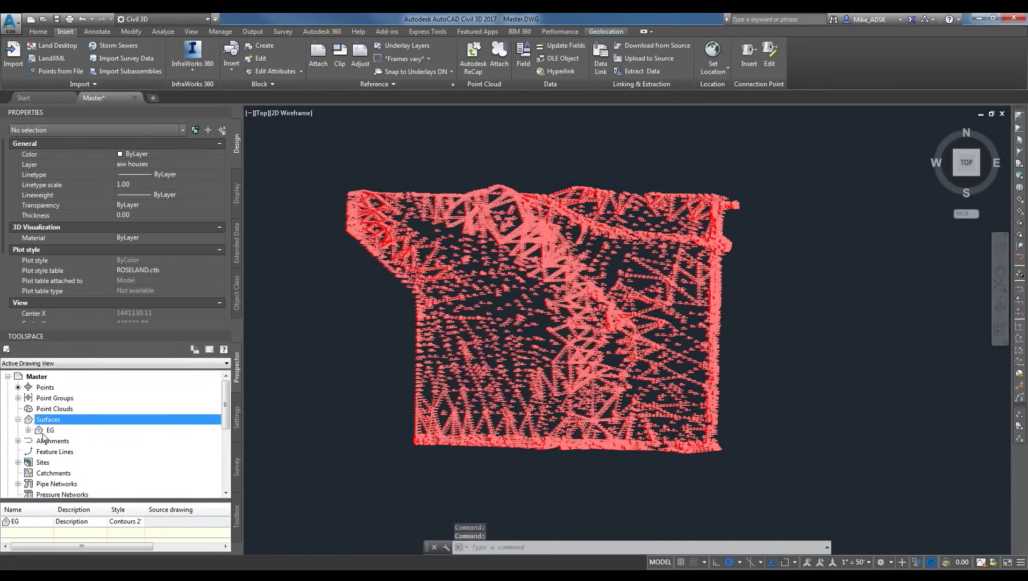
Open the EG surface's properties, check its statistics and close them without making changes.
left_click(28, 430)
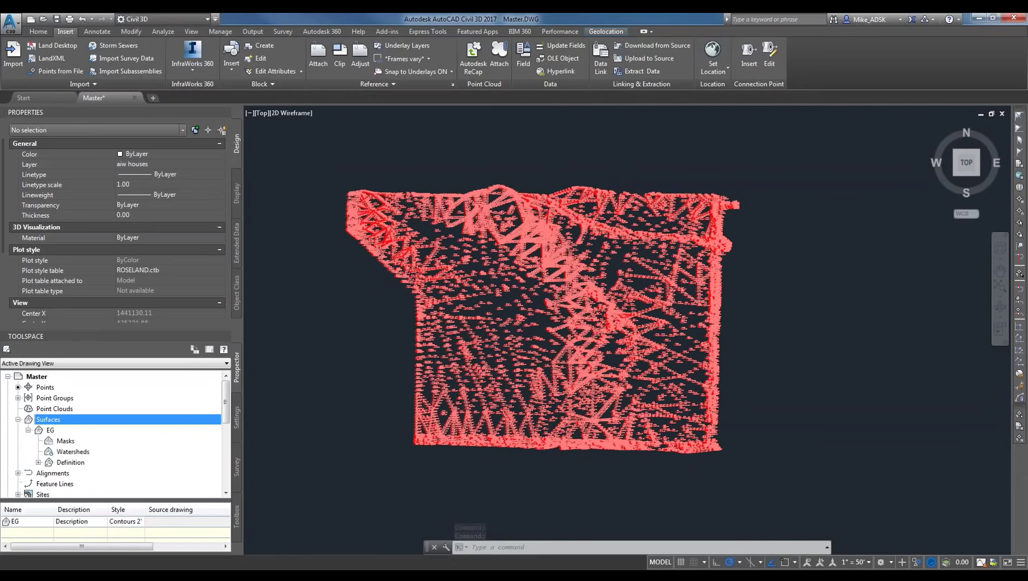
right_click(61, 423)
right_click(47, 430)
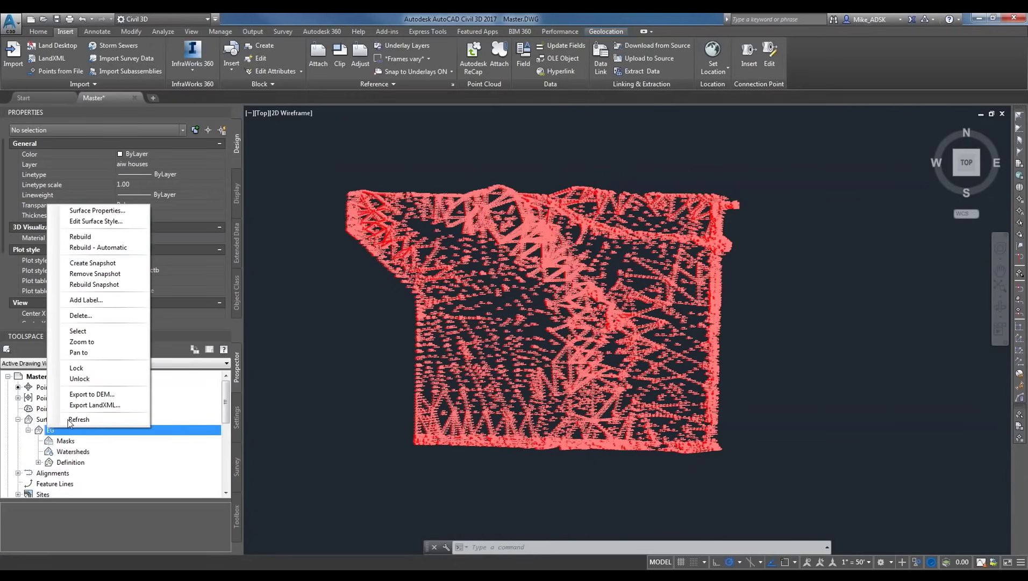
left_click(114, 212)
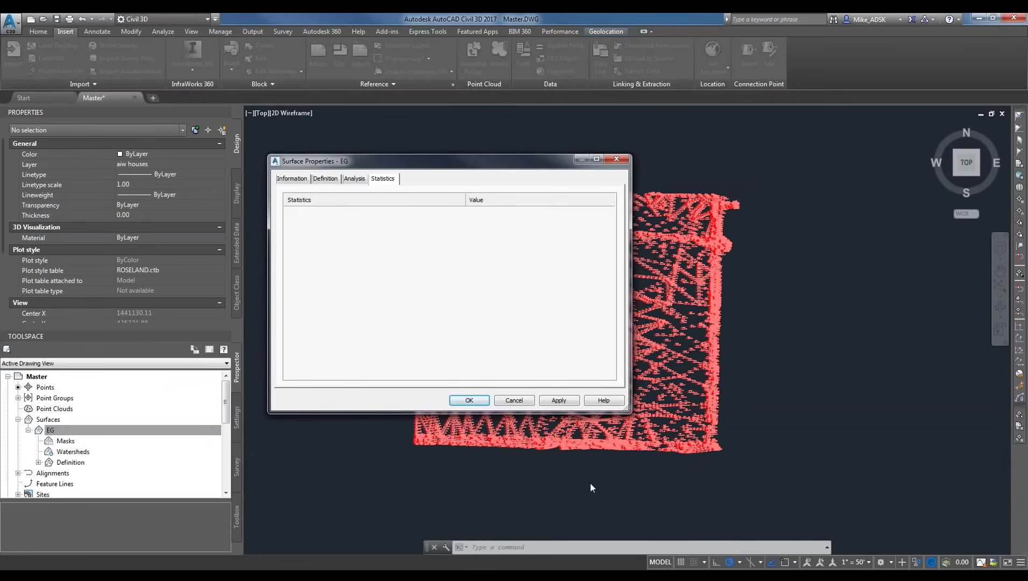
left_click(515, 400)
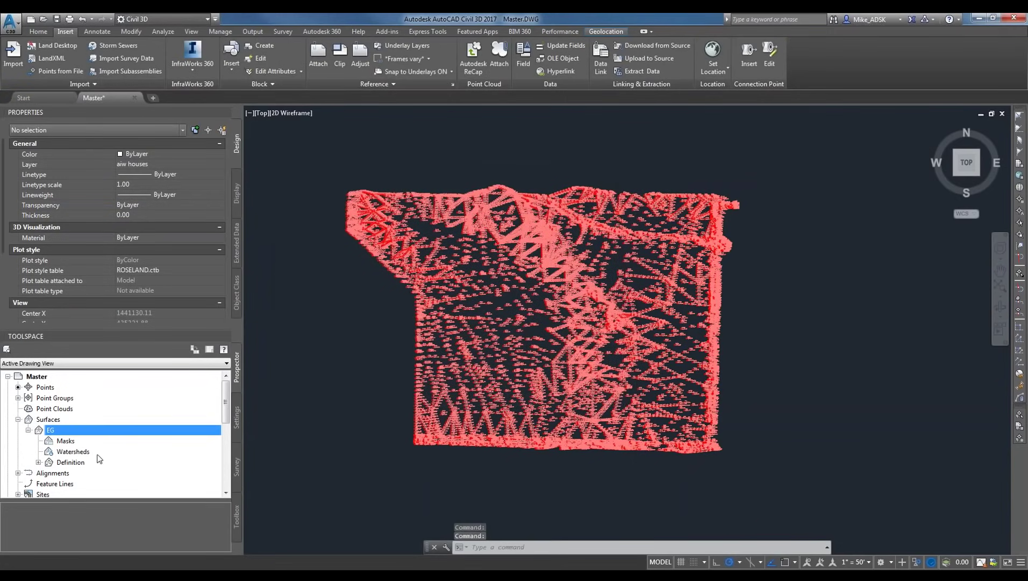
Add the EG point group to the EG surface's definition.
left_click(38, 462)
right_click(88, 464)
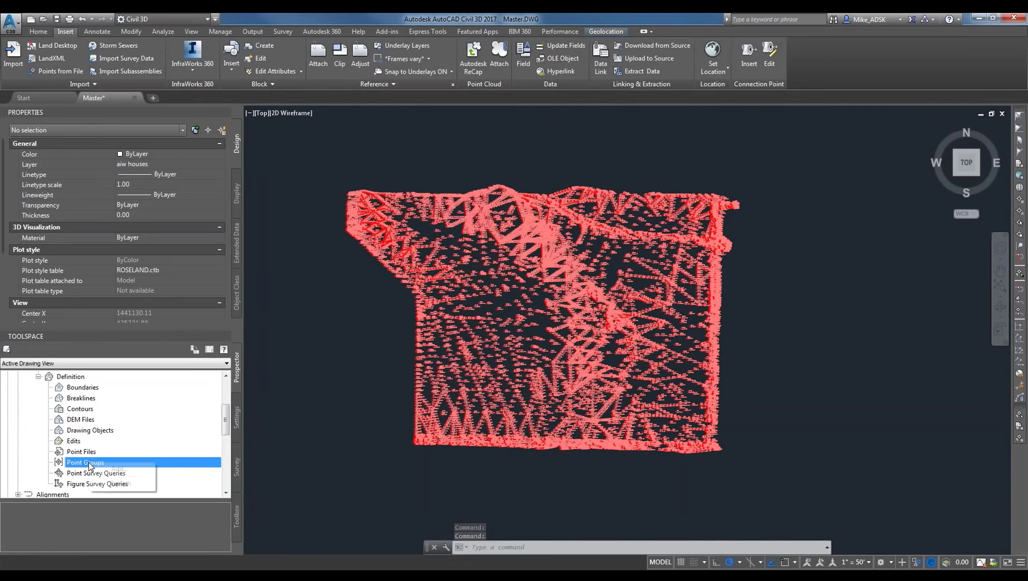
left_click(105, 469)
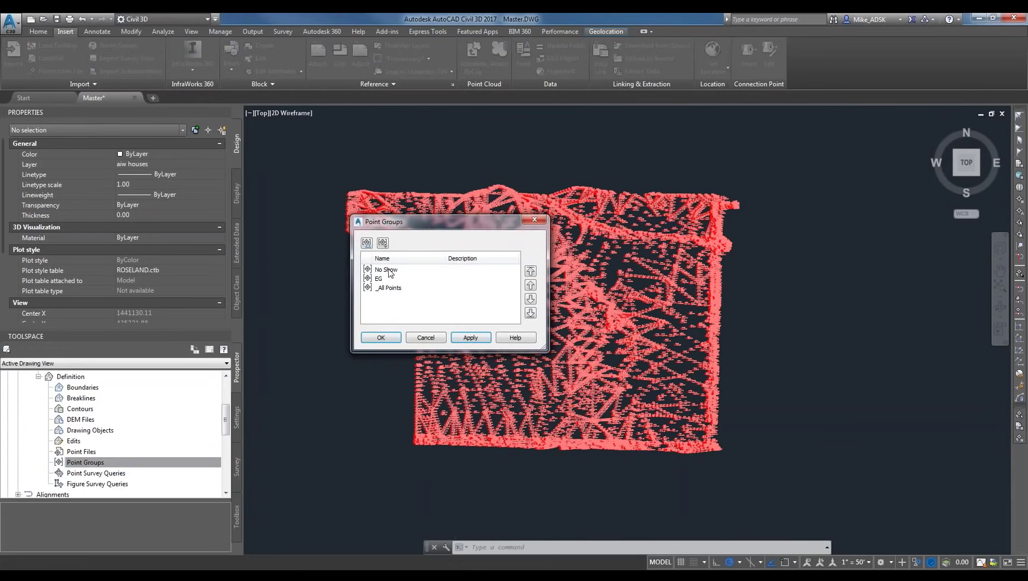
left_click(380, 279)
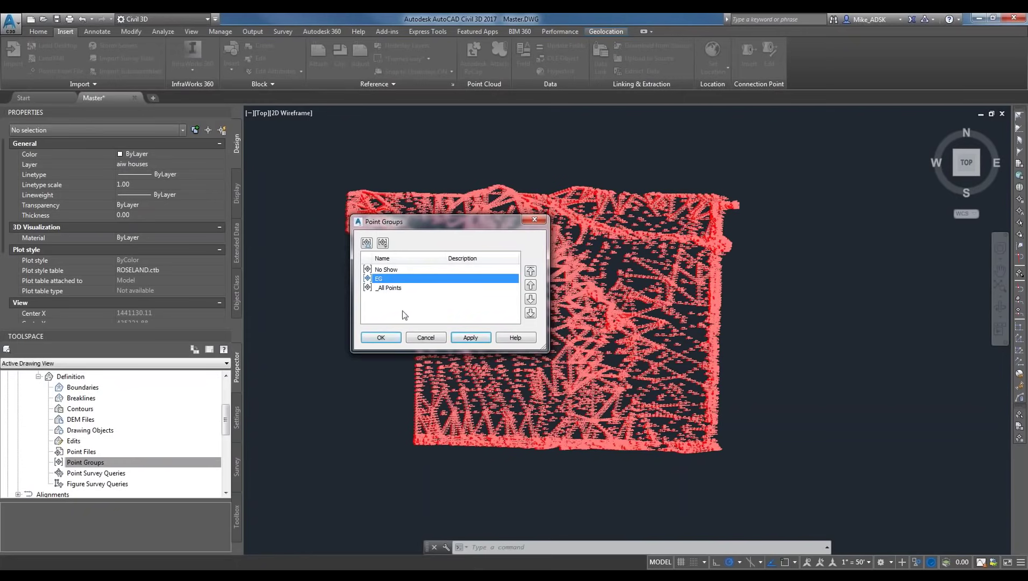
left_click(471, 337)
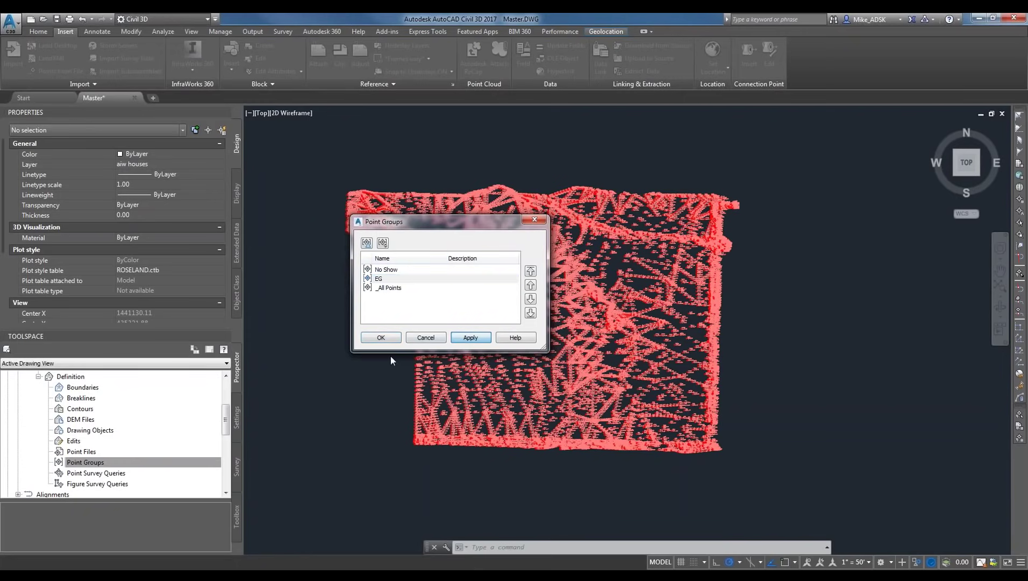
left_click(380, 337)
Check which point groups are listed in the EG surface's definition.
scroll(67, 417, "up", 2)
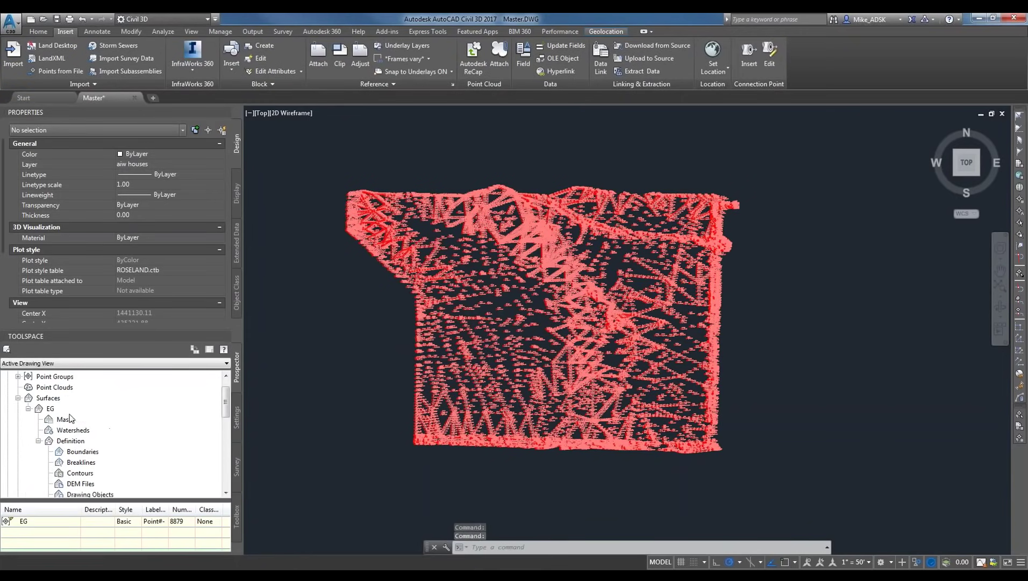
left_click(52, 413)
scroll(79, 455, "down", 1)
scroll(80, 454, "down", 1)
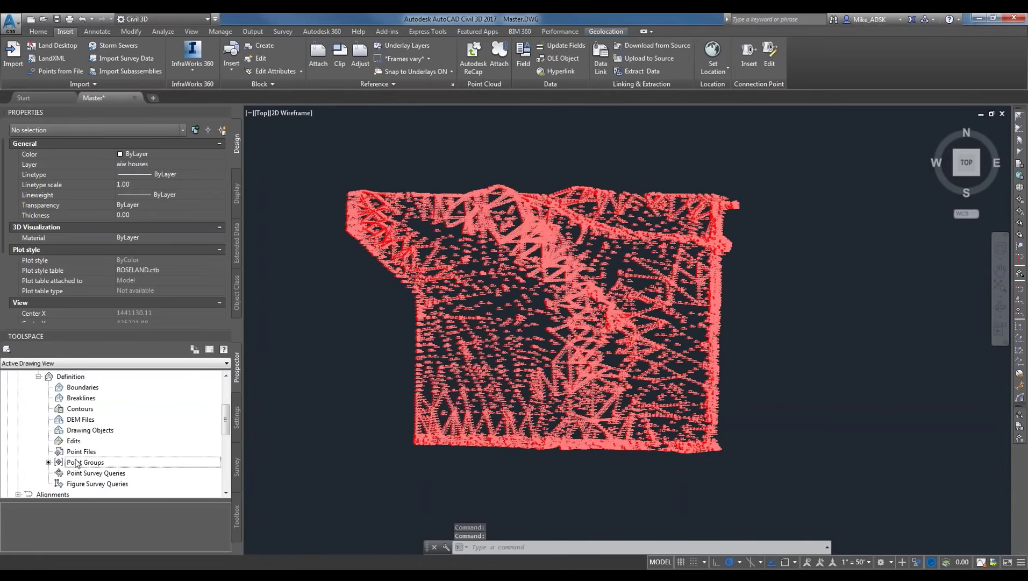
left_click(82, 462)
Review the General, Extended and TIN statistics in the EG surface's properties.
scroll(89, 473, "up", 1)
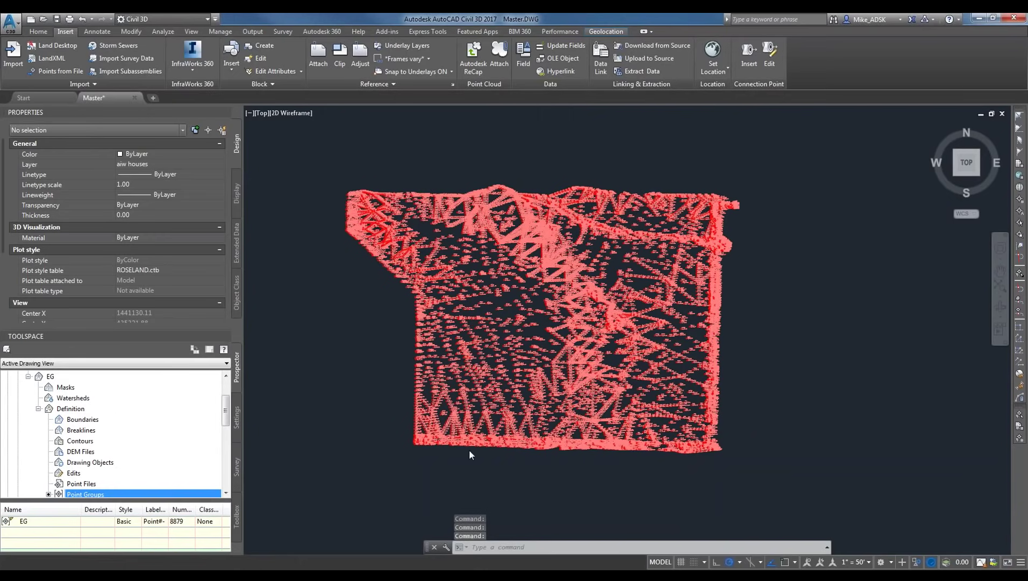
scroll(63, 401, "up", 1)
right_click(63, 410)
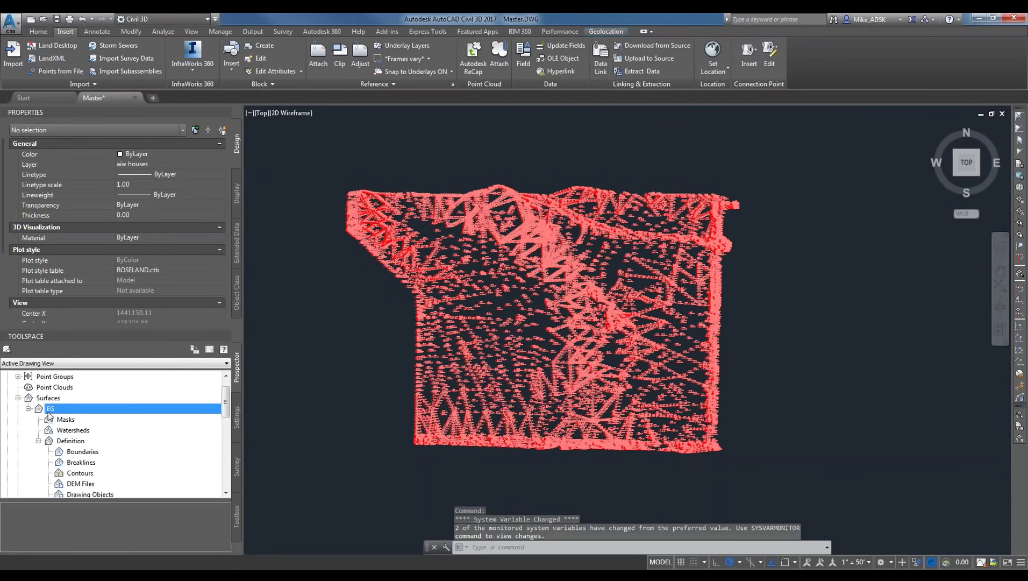
left_click(95, 194)
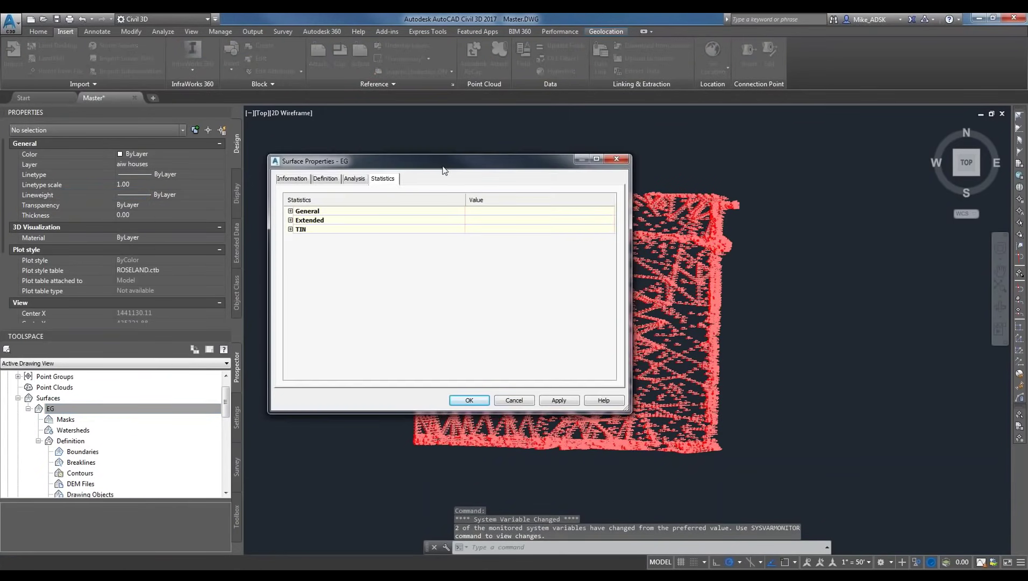
left_click(290, 211)
left_click(291, 301)
left_click(290, 357)
scroll(451, 327, "down", 2)
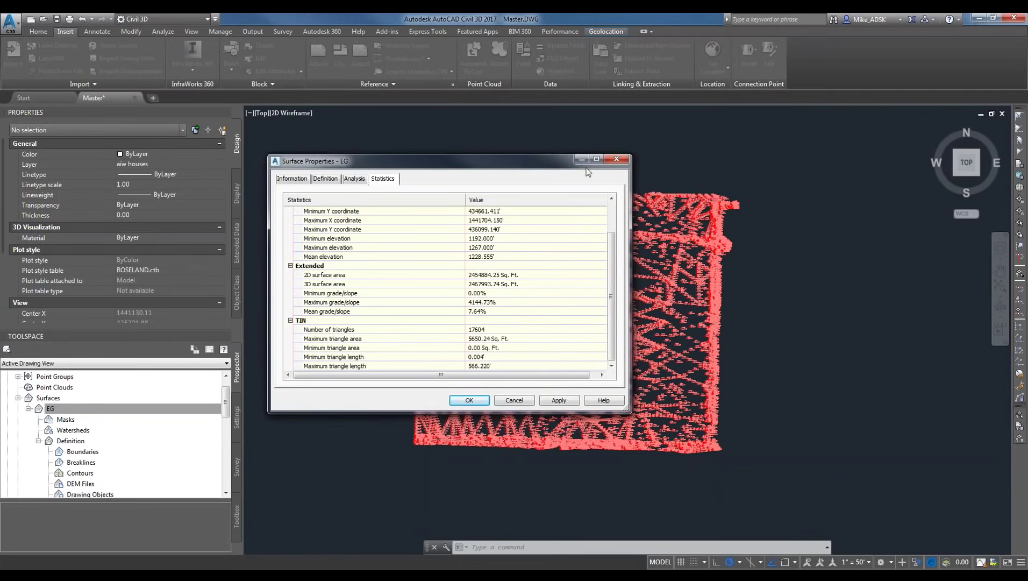
left_click(617, 158)
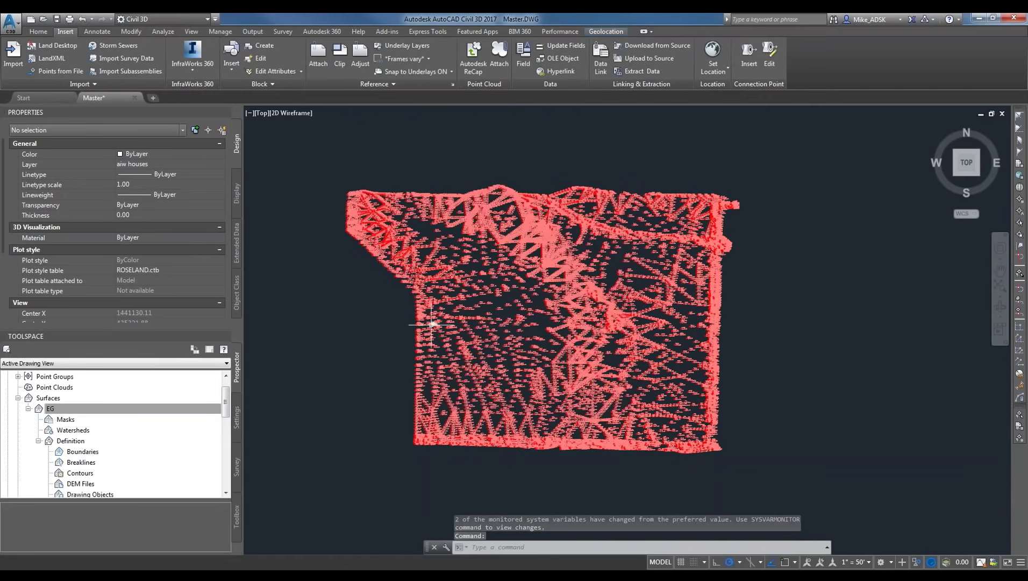
right_click(41, 399)
key("Escape")
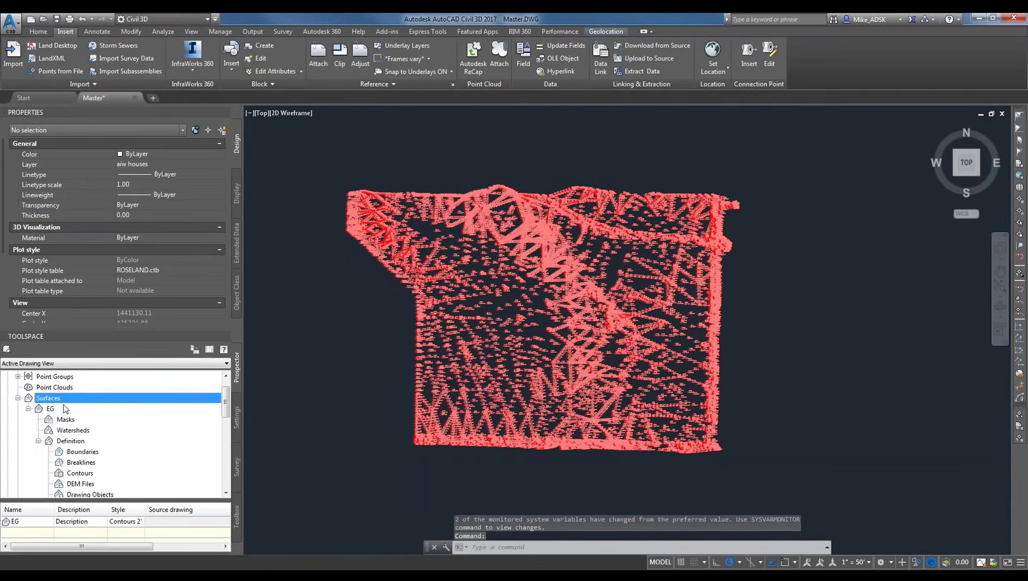
left_click(52, 409)
right_click(54, 412)
left_click(108, 207)
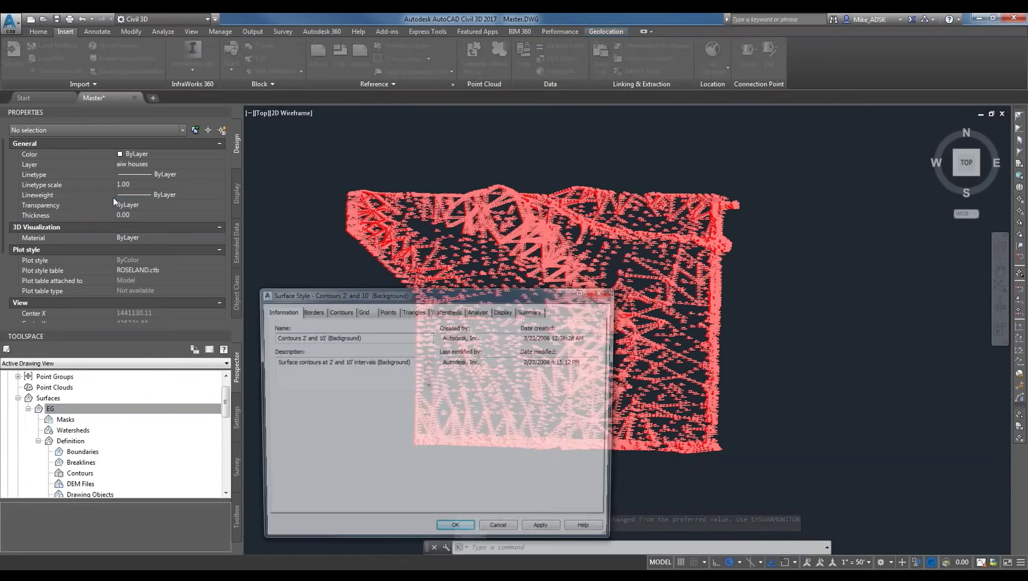
key("Escape")
Set the EG surface's style to Contours 1' and 5' (Background).
right_click(52, 408)
left_click(105, 190)
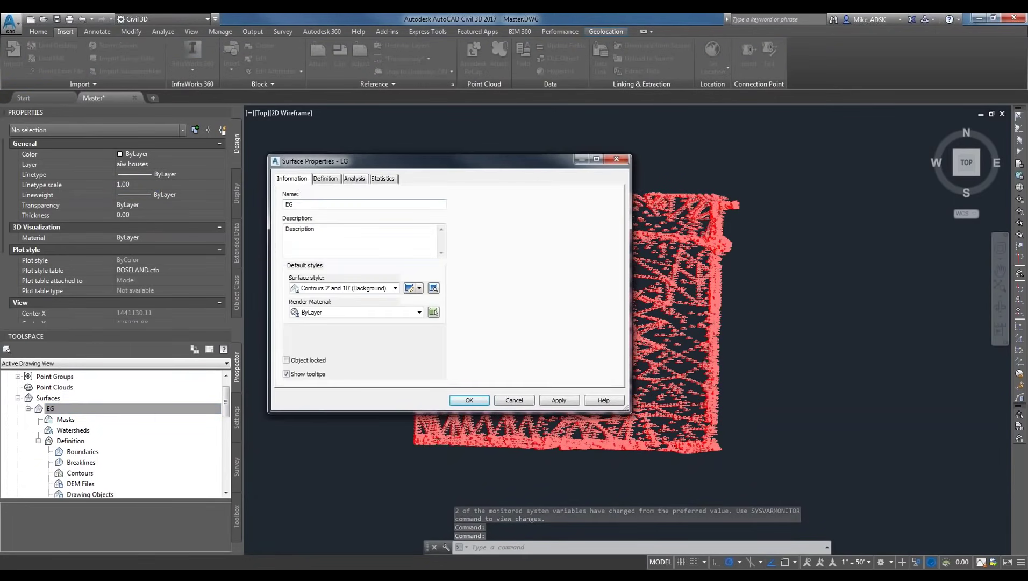
left_click(352, 293)
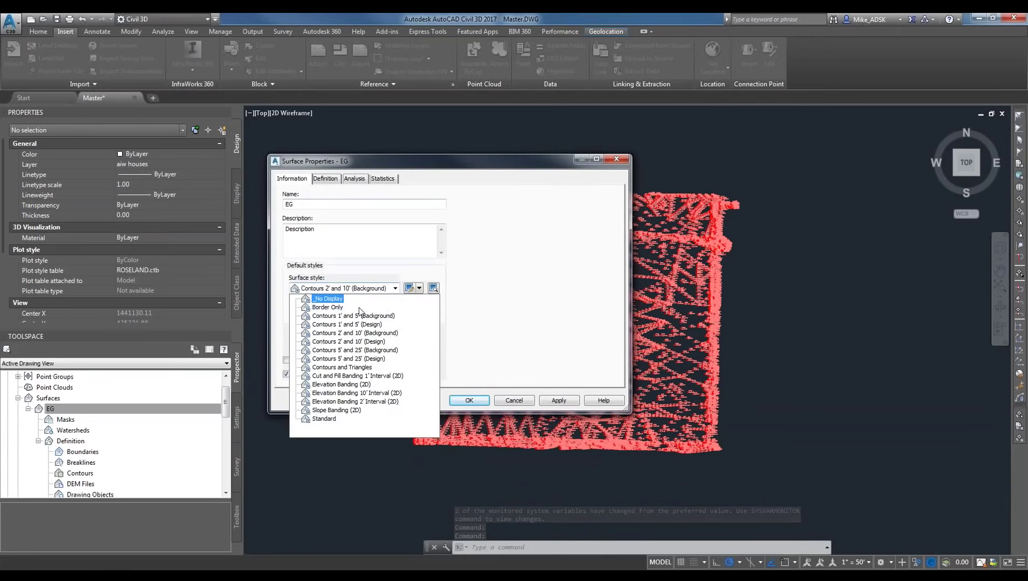
left_click(350, 331)
left_click(398, 289)
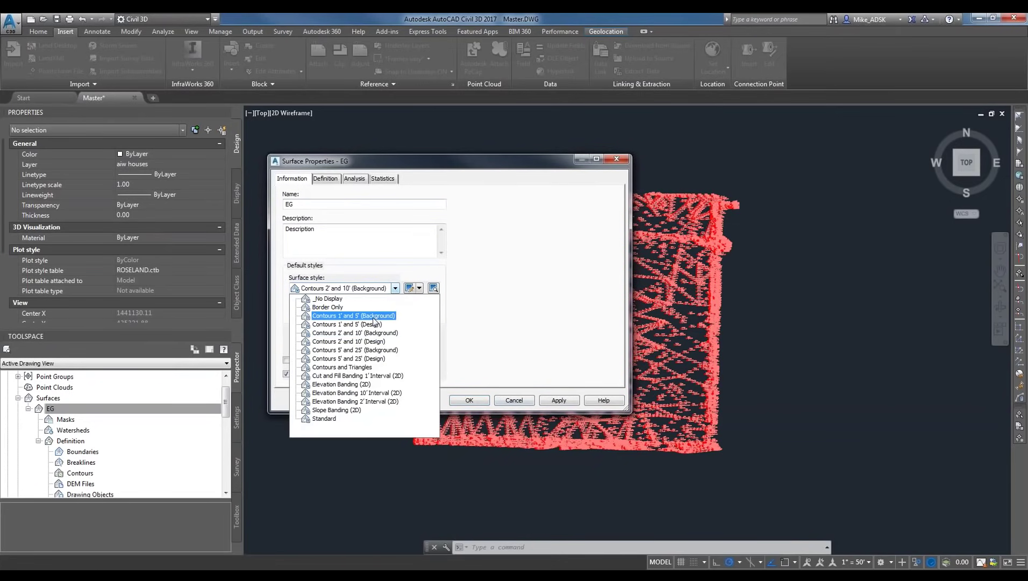
left_click(344, 314)
left_click(557, 400)
left_click(468, 399)
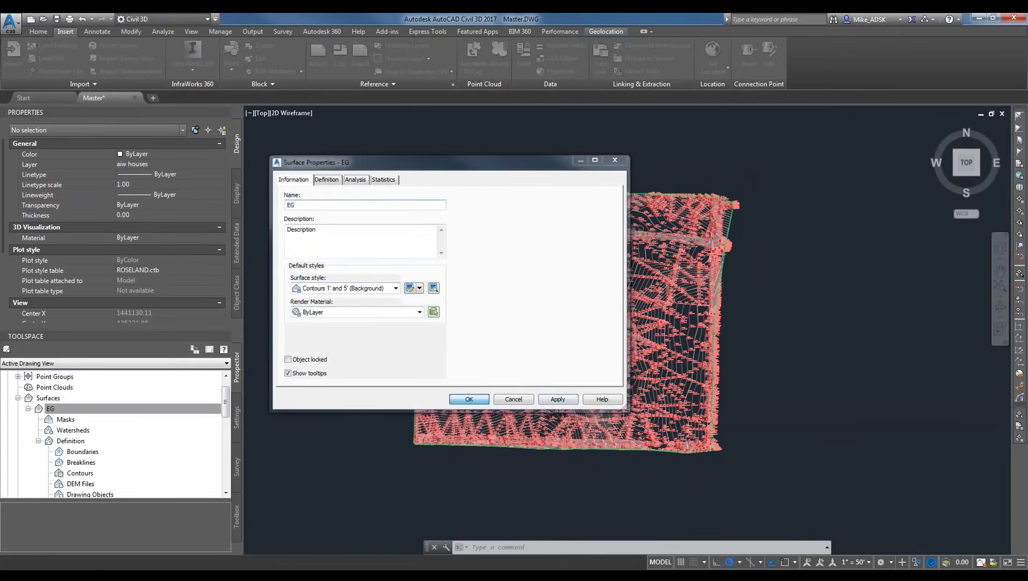
mouse_move(479, 395)
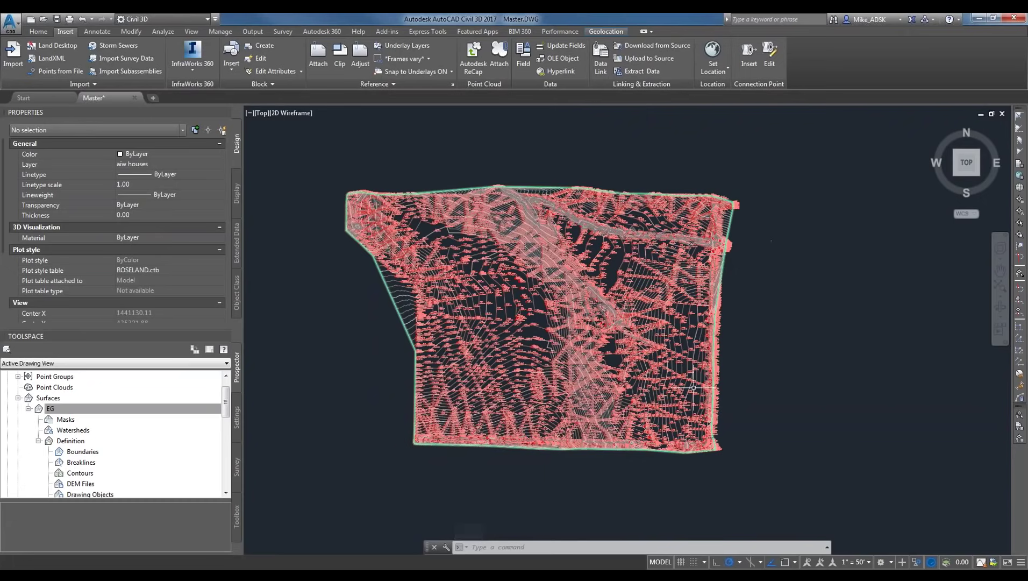
Check the display order of the No Show, EG and _All Points point groups.
scroll(226, 403, "up", 2)
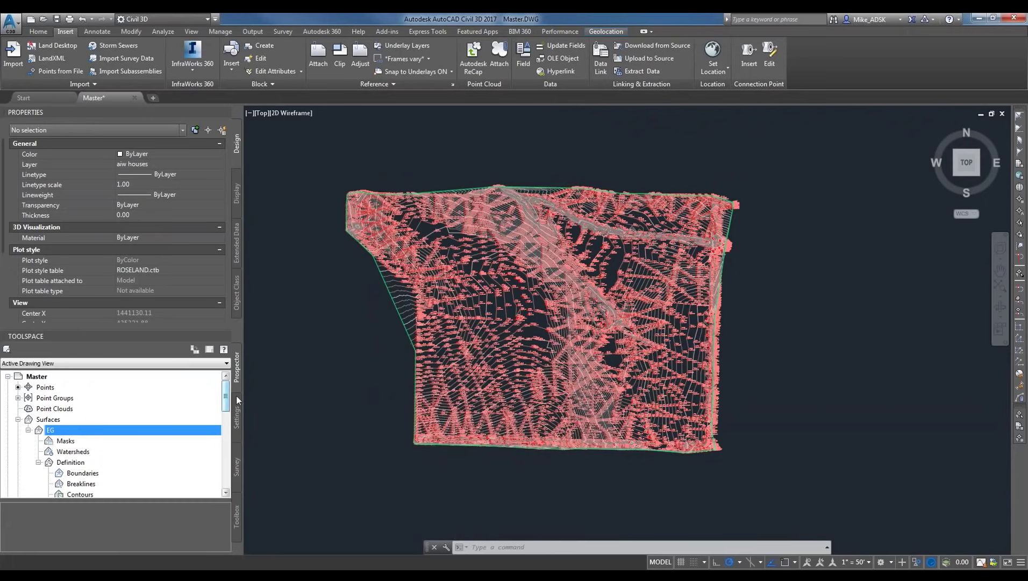
left_click(63, 401)
right_click(65, 399)
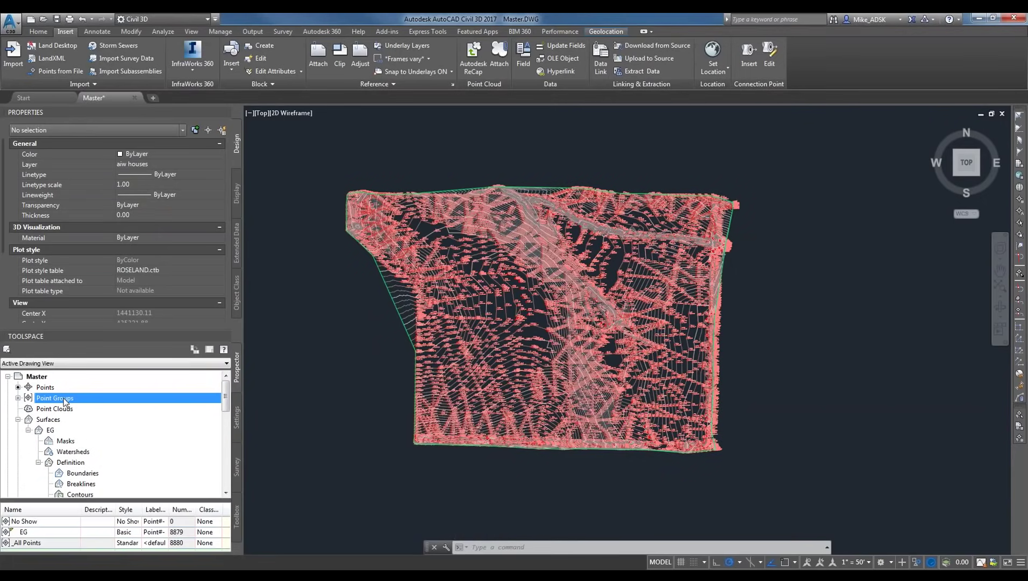
left_click(91, 404)
left_click(383, 289)
left_click(394, 272)
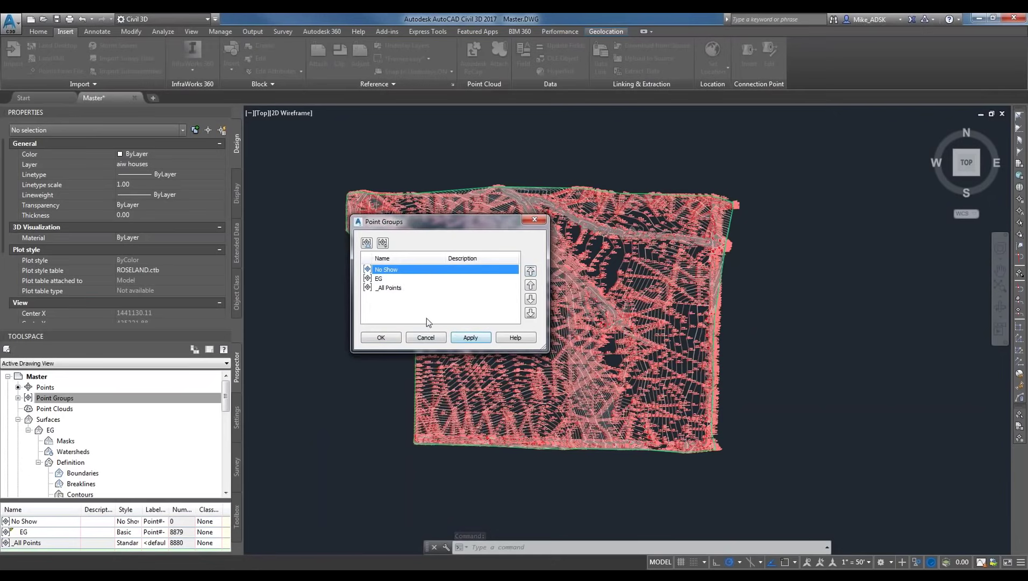
left_click(377, 338)
Edit the No Show group's point style and turn off Marker visibility in its Profile and Section view directions.
right_click(70, 520)
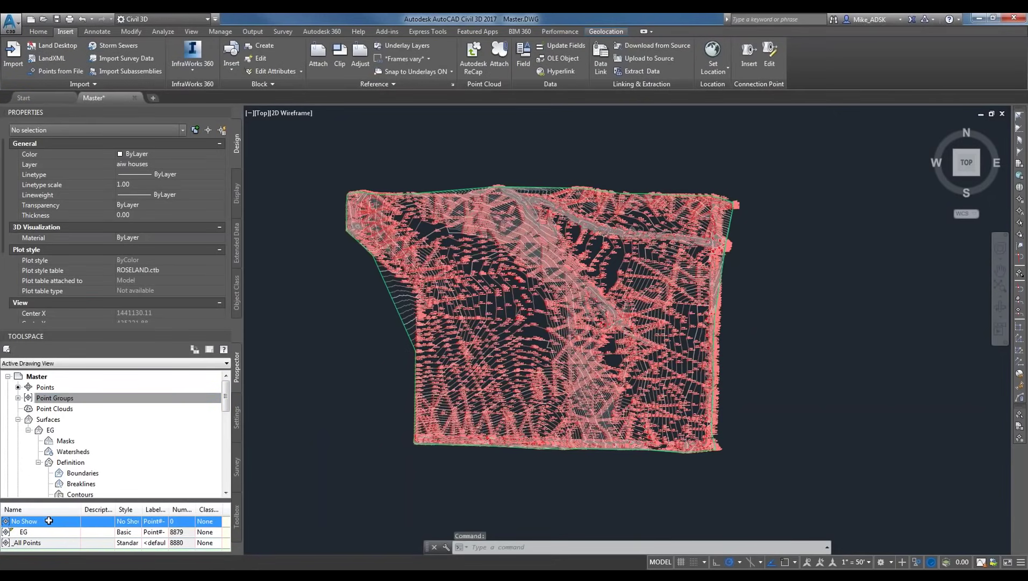
left_click(183, 331)
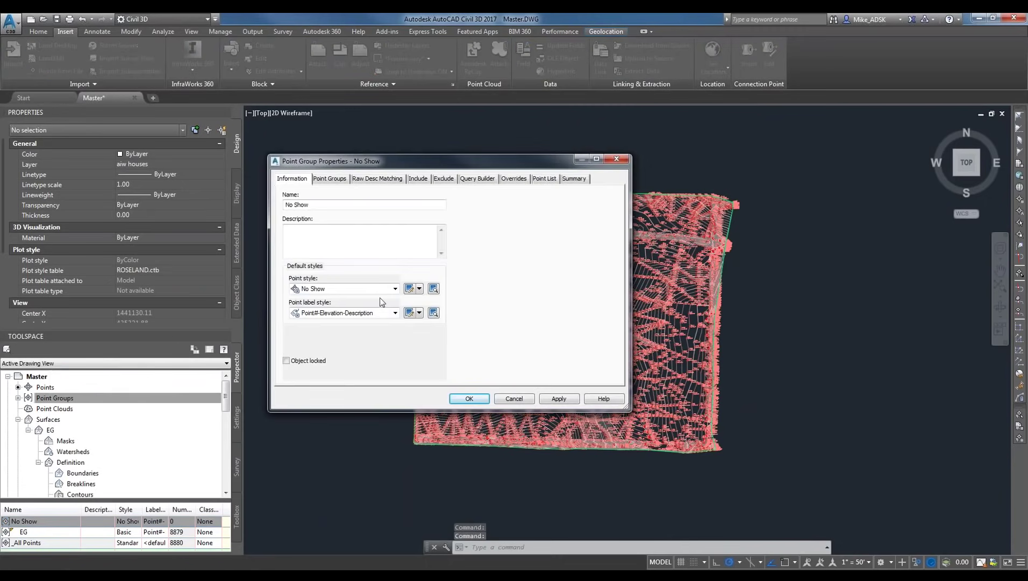
left_click(409, 289)
left_click(401, 214)
left_click(400, 224)
left_click(391, 214)
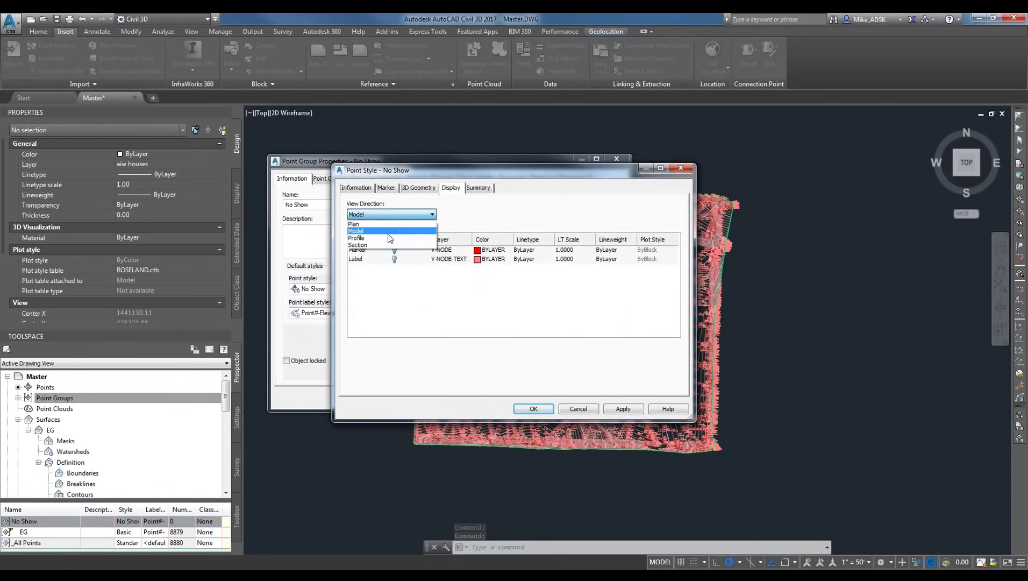
left_click(392, 237)
left_click(394, 252)
left_click(406, 214)
left_click(386, 246)
left_click(396, 249)
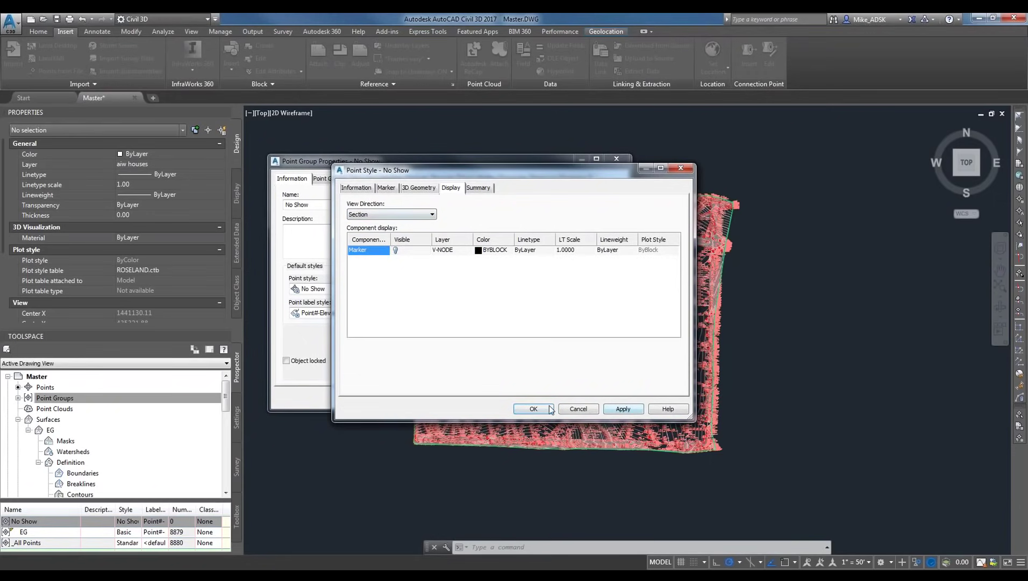
left_click(531, 408)
left_click(468, 400)
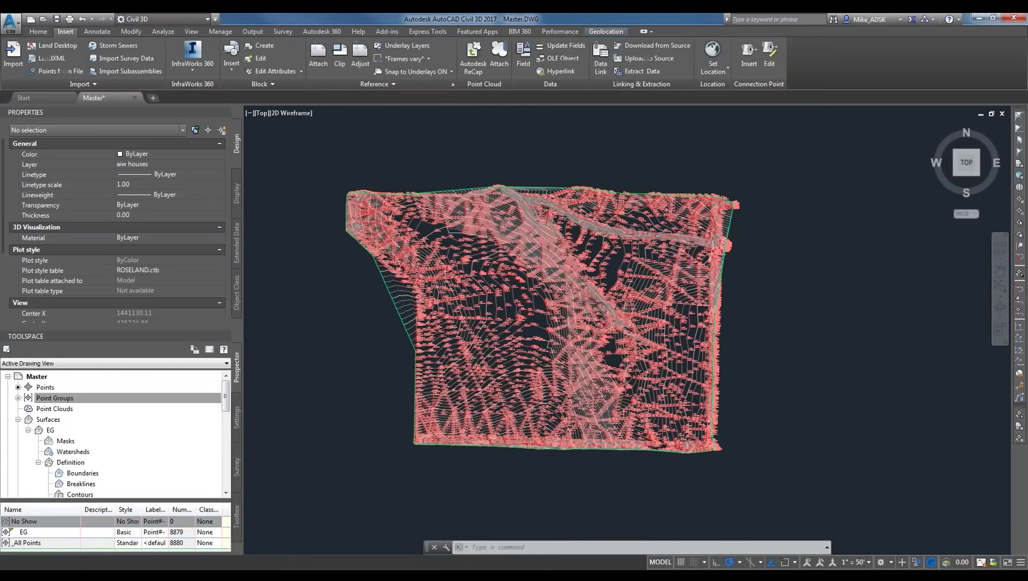
Change the point group display order to _All Points first, EG second and No Show last.
right_click(61, 397)
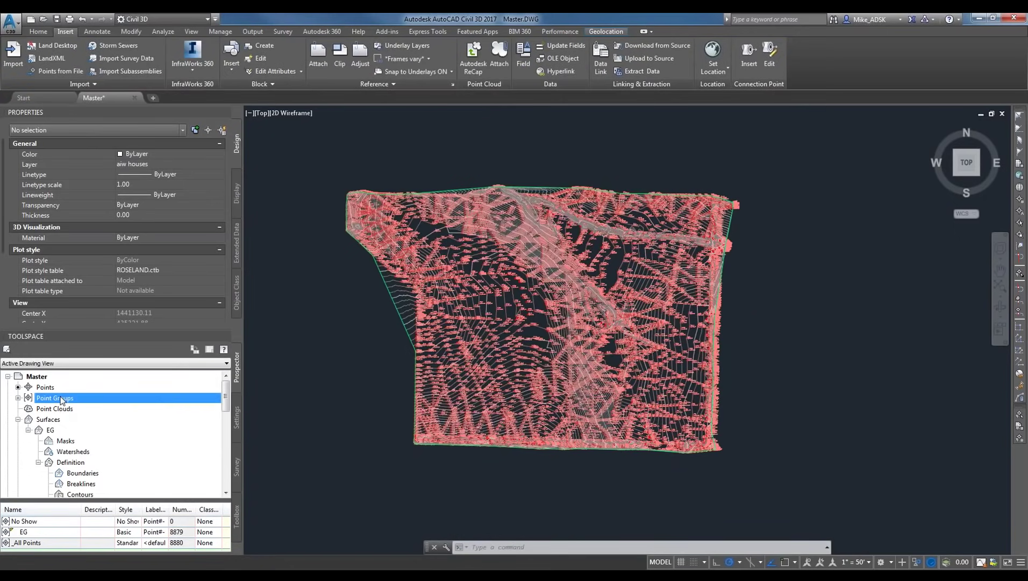
left_click(103, 403)
left_click(387, 287)
left_click(383, 278)
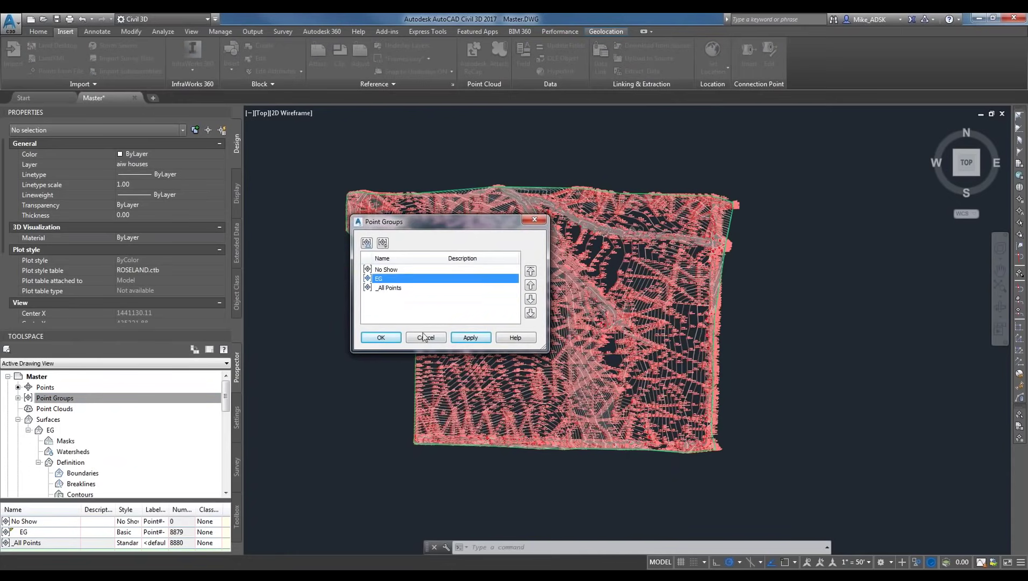
left_click(397, 272)
left_click(529, 300)
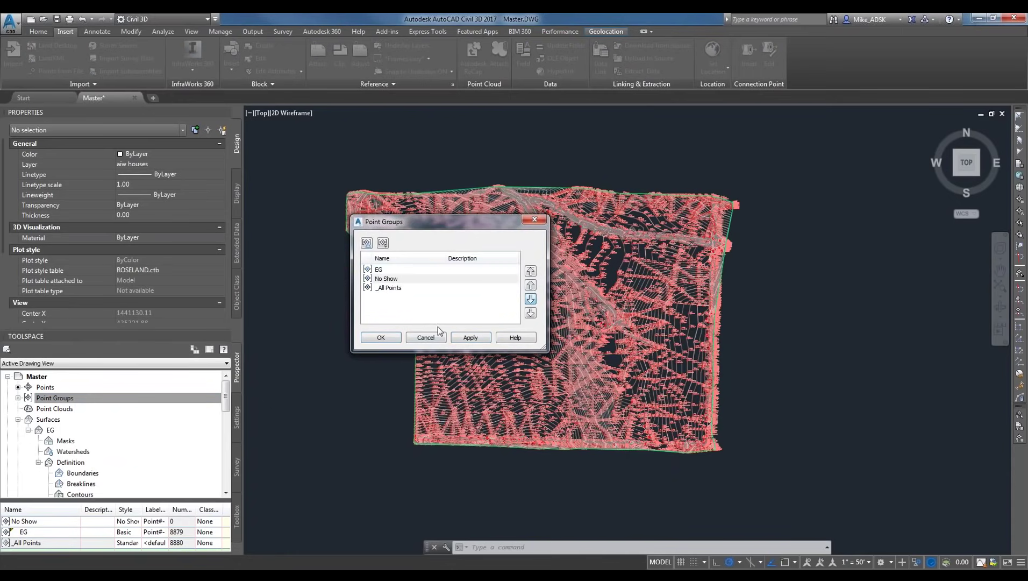
left_click(384, 288)
left_click(530, 271)
left_click(381, 338)
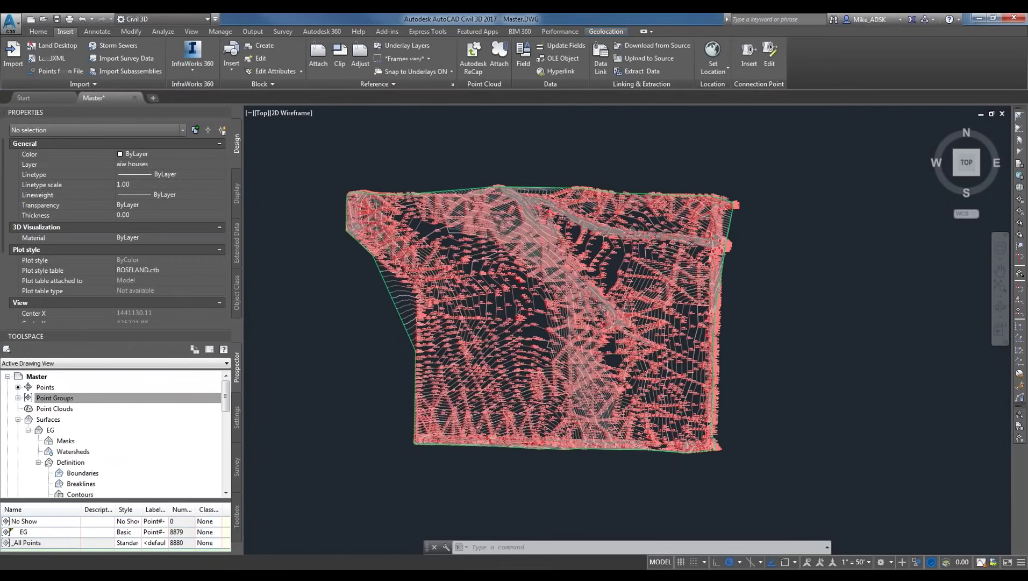
Move the No Show point group to the top of the point group display order, above _All Points and EG.
left_click(380, 317)
left_click(444, 410)
right_click(64, 398)
left_click(105, 404)
key("Escape")
right_click(57, 398)
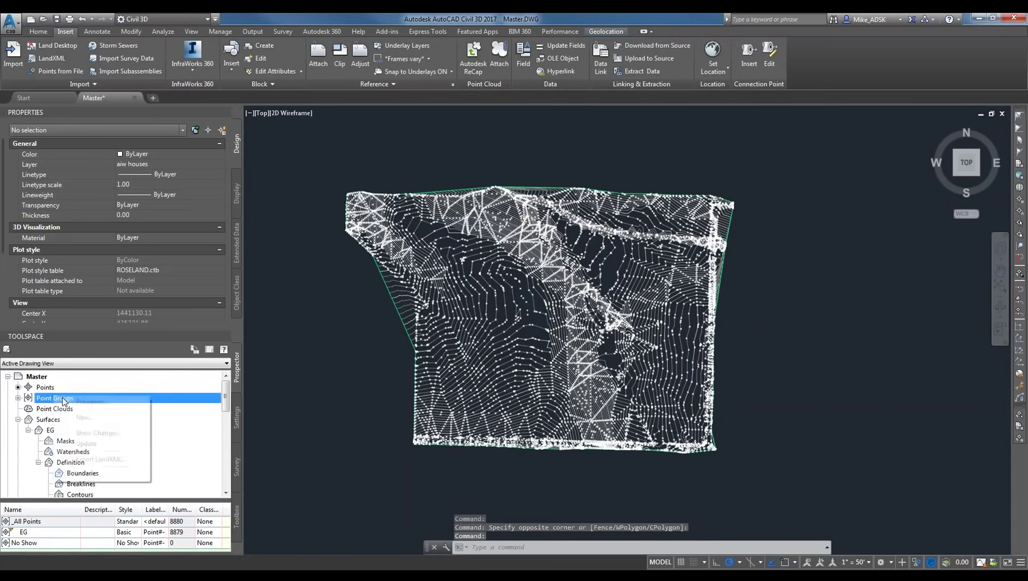
left_click(80, 403)
left_click(385, 288)
left_click(531, 270)
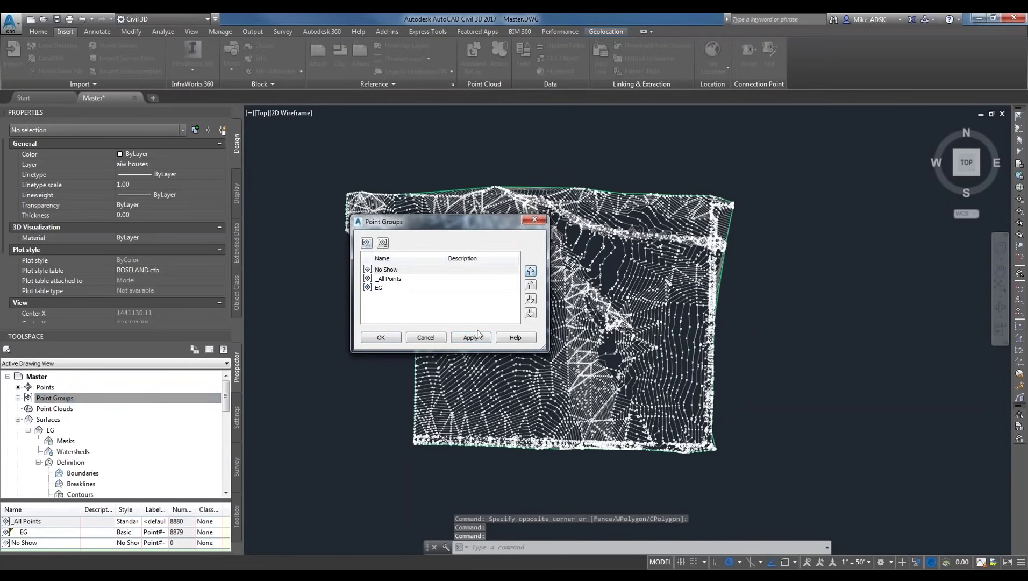
left_click(380, 337)
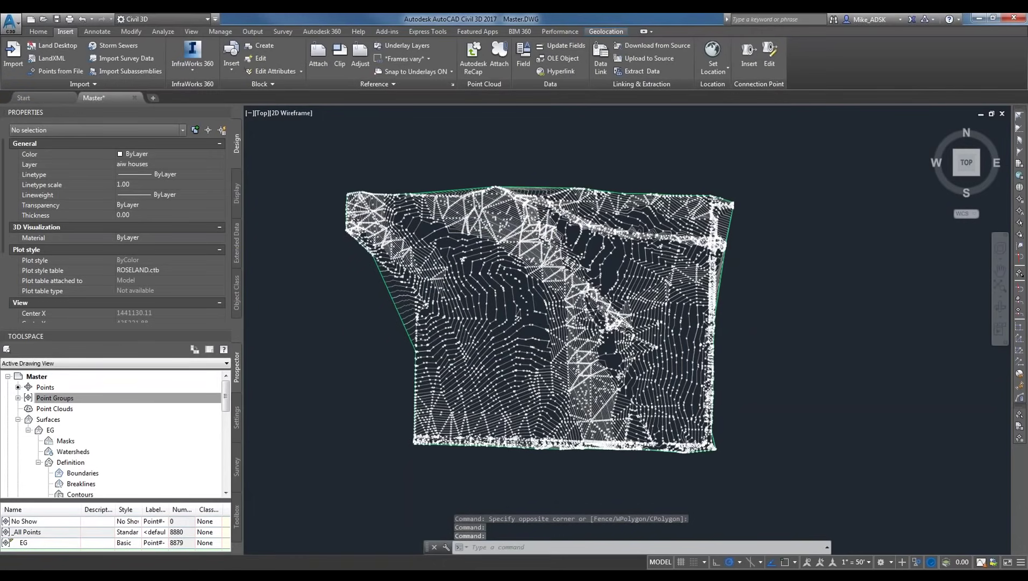
Examine the point markers and contours along the western border and across the whole EG surface.
scroll(340, 305, "up", 2)
scroll(113, 431, "down", 1)
scroll(275, 415, "up", 6)
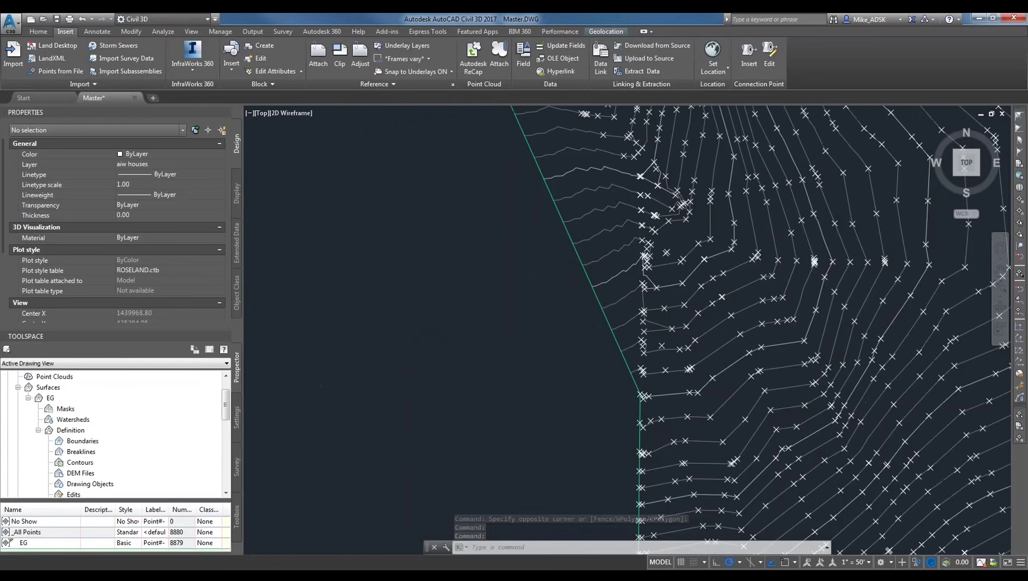
scroll(465, 349, "down", 8)
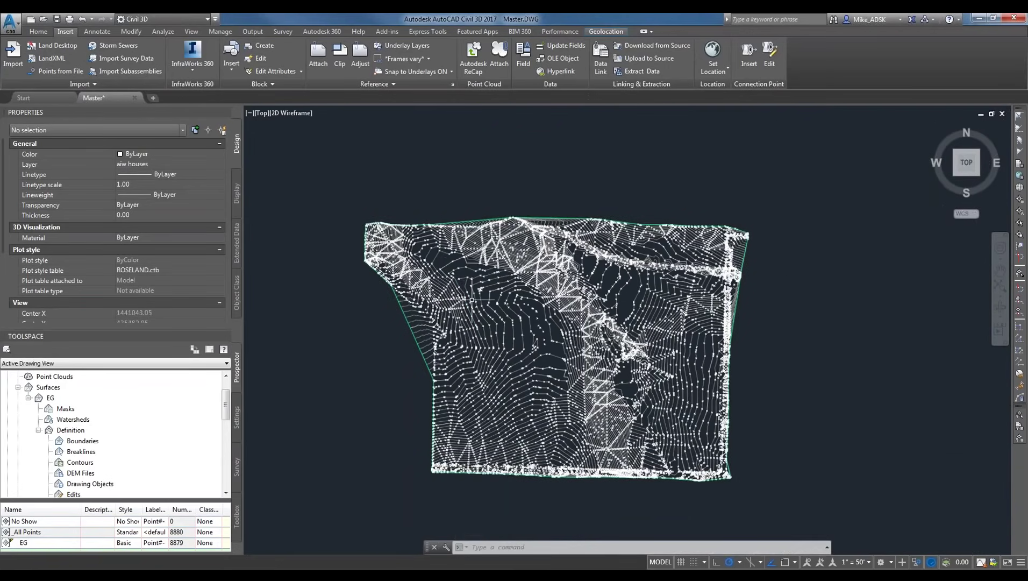
scroll(442, 324, "up", 2)
left_click(393, 345)
left_click(372, 349)
scroll(385, 390, "down", 3)
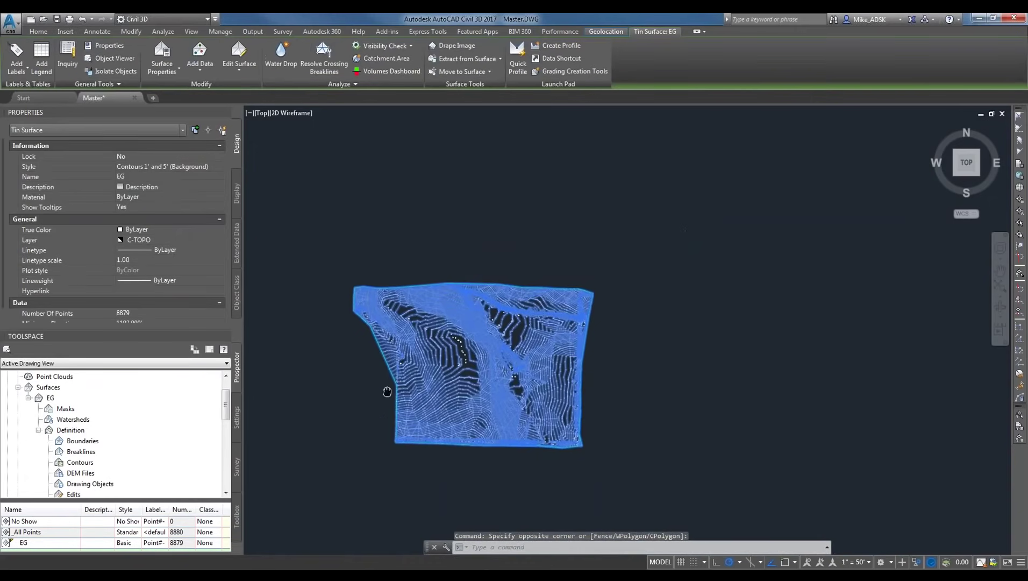
scroll(384, 304, "down", 1)
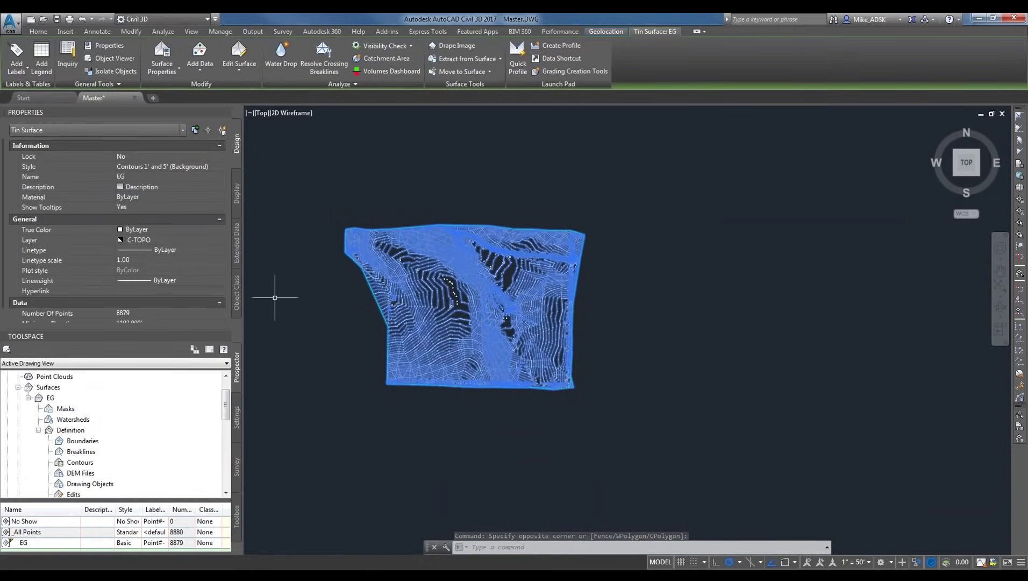
scroll(455, 267, "up", 2)
scroll(455, 268, "down", 2)
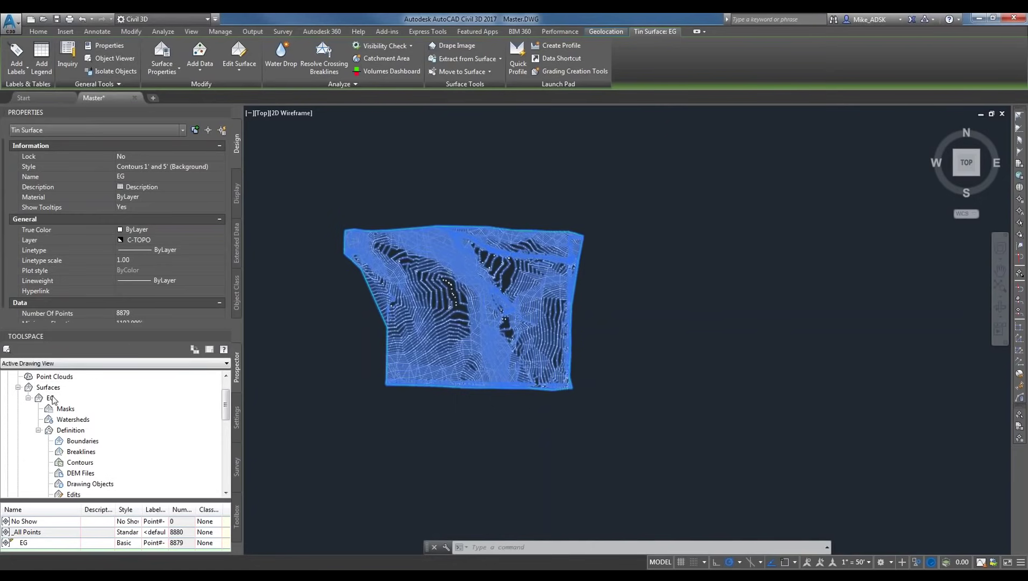
left_click(369, 297)
key("Escape")
right_click(54, 398)
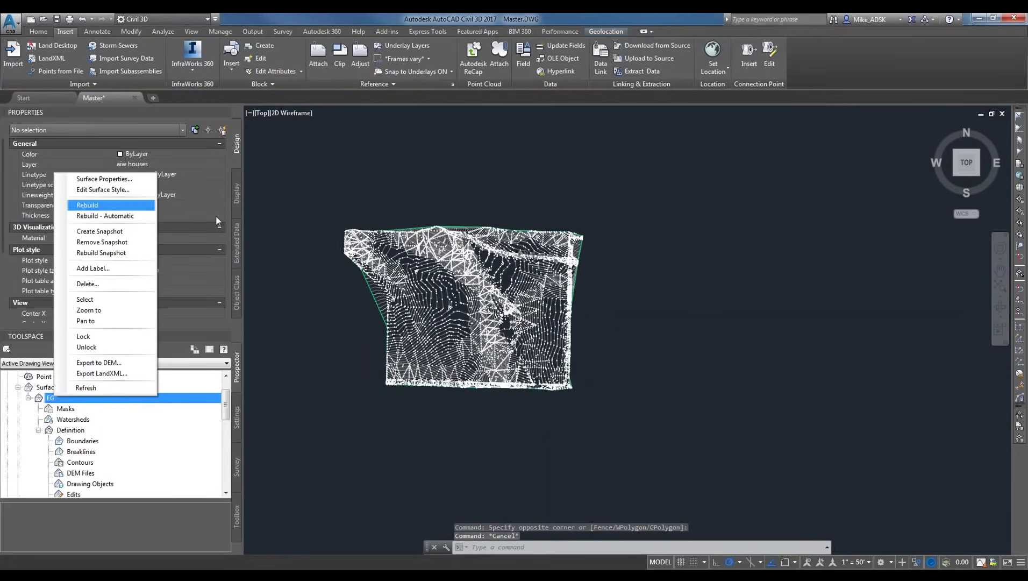
Inspect the EG surface in 3D in the Object Viewer with the Realistic visual style, orbiting it in an enlarged window, and close the viewer.
left_click(358, 272)
left_click(378, 279)
right_click(368, 292)
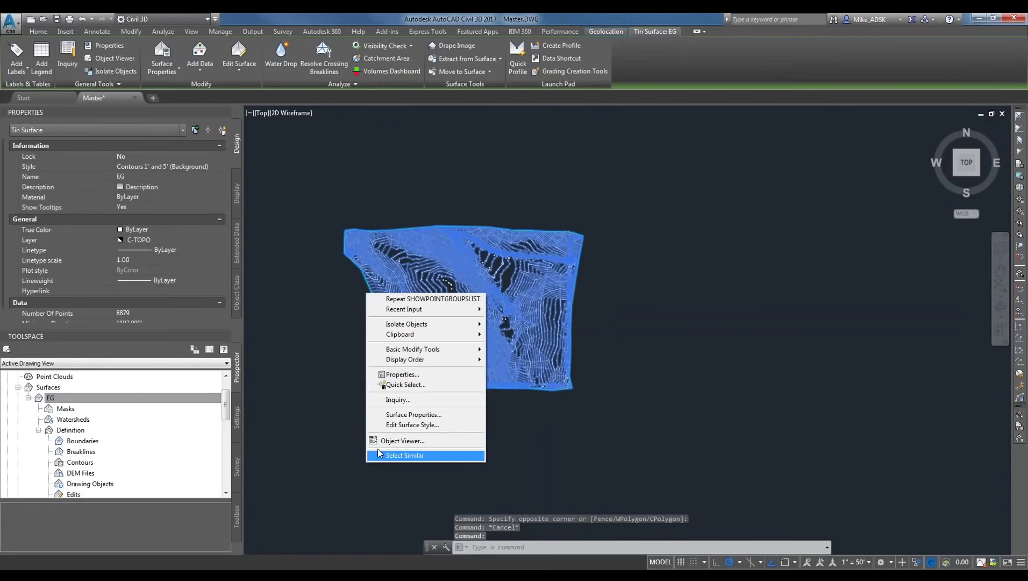
left_click(400, 439)
mouse_move(497, 349)
left_mouse_down()
mouse_move(415, 359)
mouse_move(450, 315)
mouse_move(409, 242)
left_mouse_up()
left_click(387, 175)
left_click(388, 176)
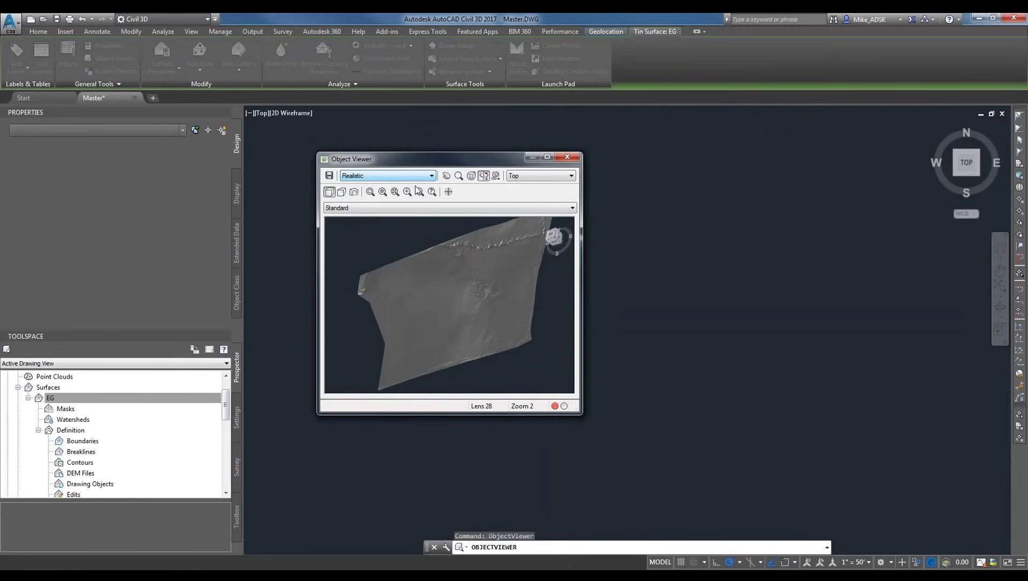
left_click(546, 157)
left_click_drag(348, 477, 292, 344)
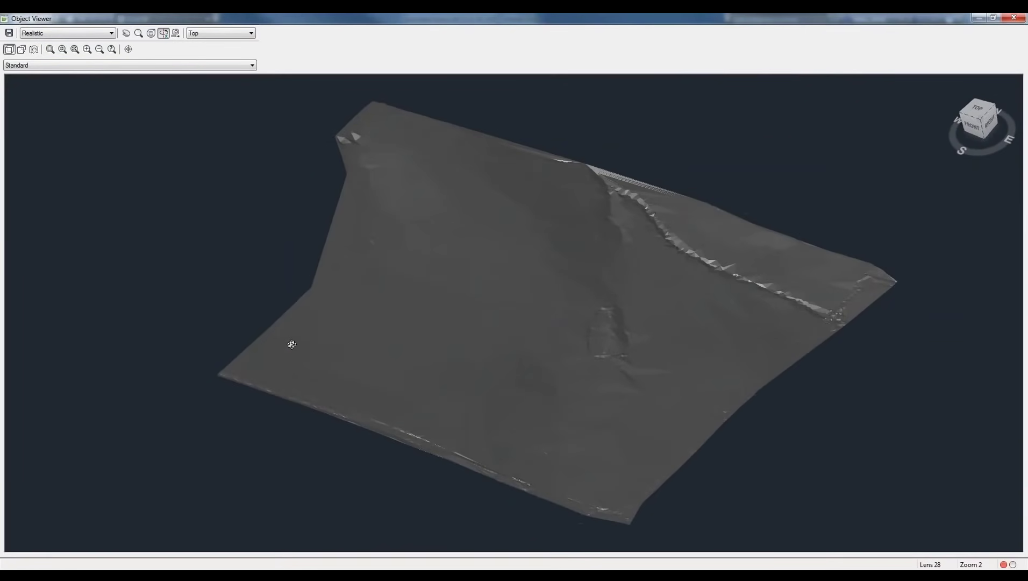
left_click_drag(678, 221, 672, 174)
left_click(1019, 19)
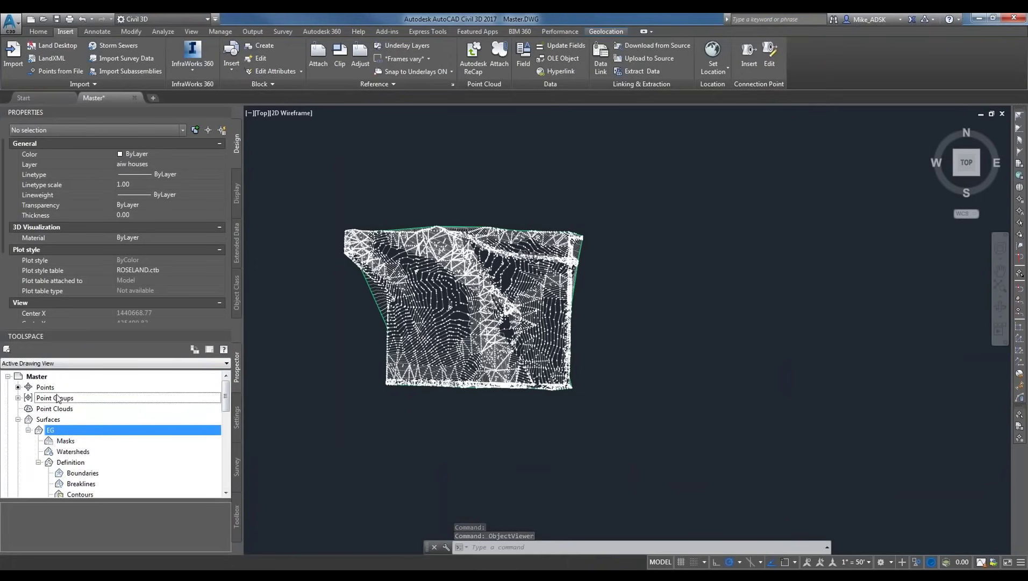
Edit the No Show point group's properties and enable including points with matching numbers.
left_click(35, 399)
right_click(41, 521)
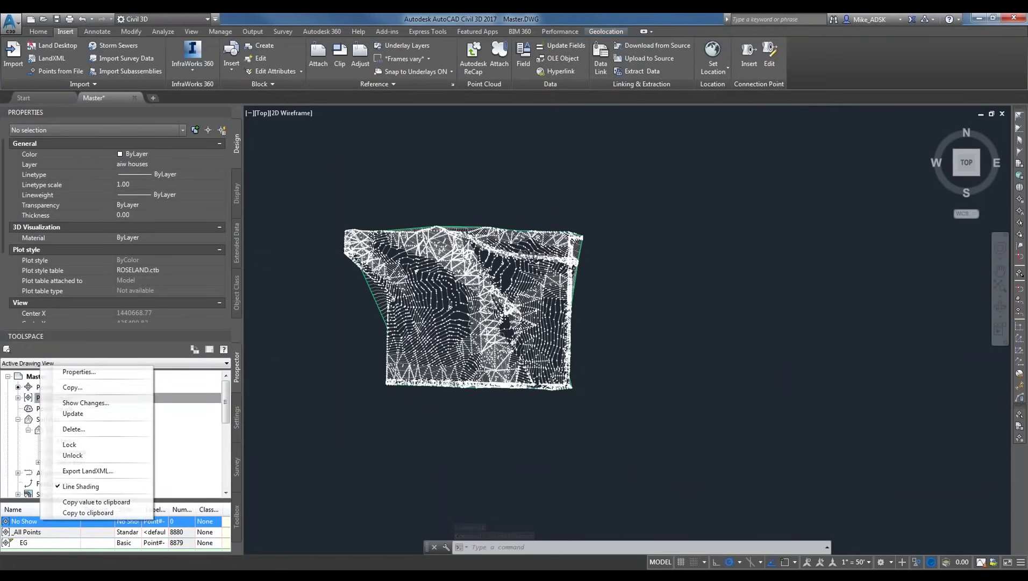
left_click(75, 371)
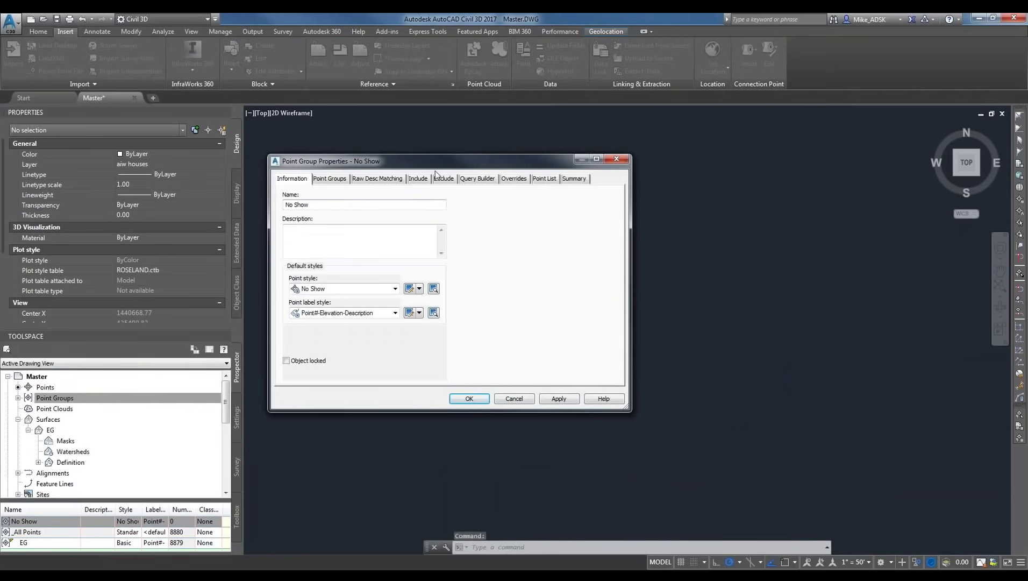
left_click(419, 179)
left_click(312, 198)
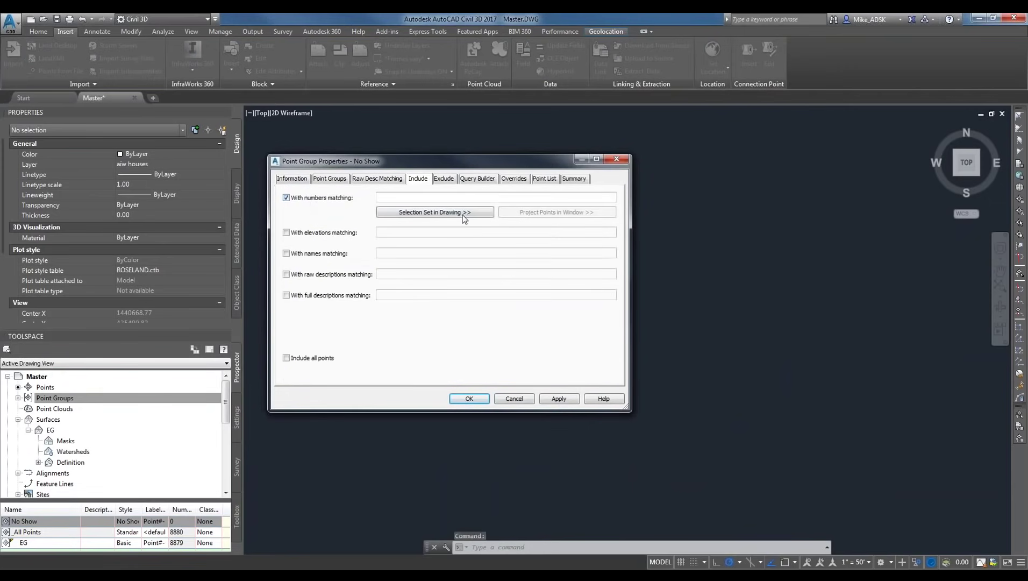
Add all points in the drawing to the No Show group with a selection window around the whole surface, and apply the change.
left_click(435, 212)
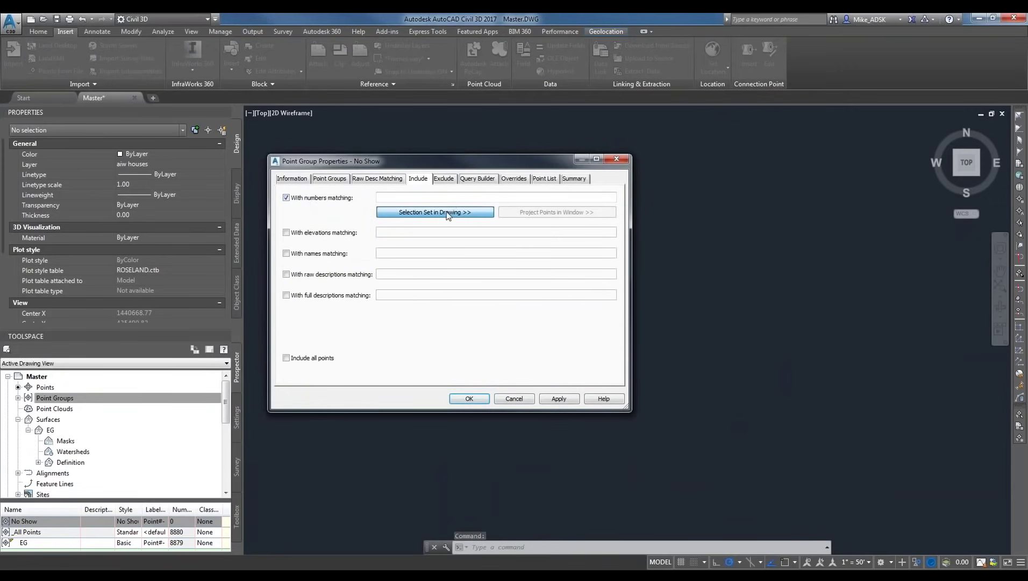
left_click(446, 210)
left_click(350, 172)
left_click(317, 190)
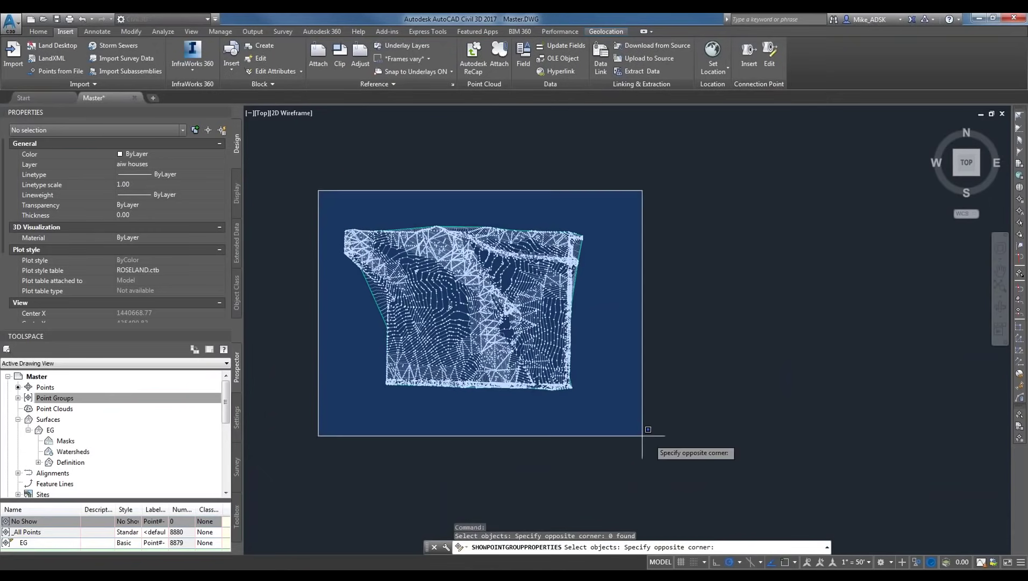
left_click(658, 436)
left_click(551, 400)
left_click(466, 401)
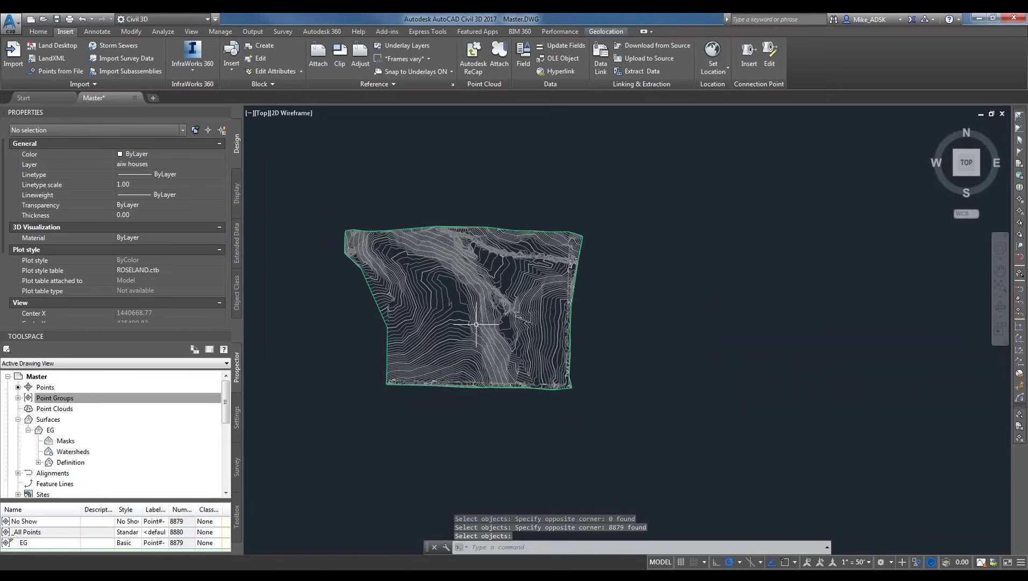
Examine the EG surface's contours up close and across the whole site, and show the drawing's settings tree.
scroll(472, 326, "up", 2)
mouse_move(583, 348)
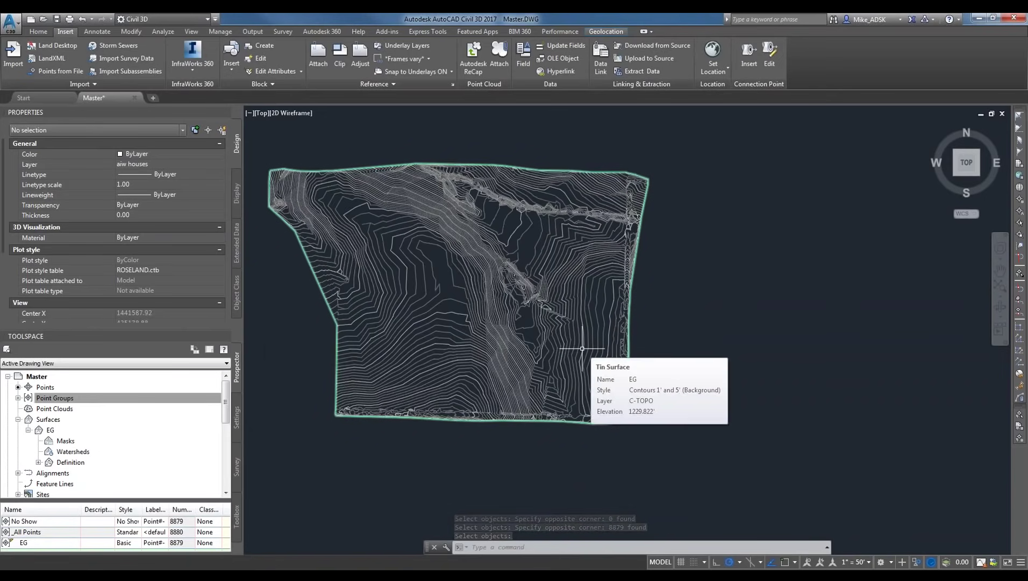
left_click(110, 397)
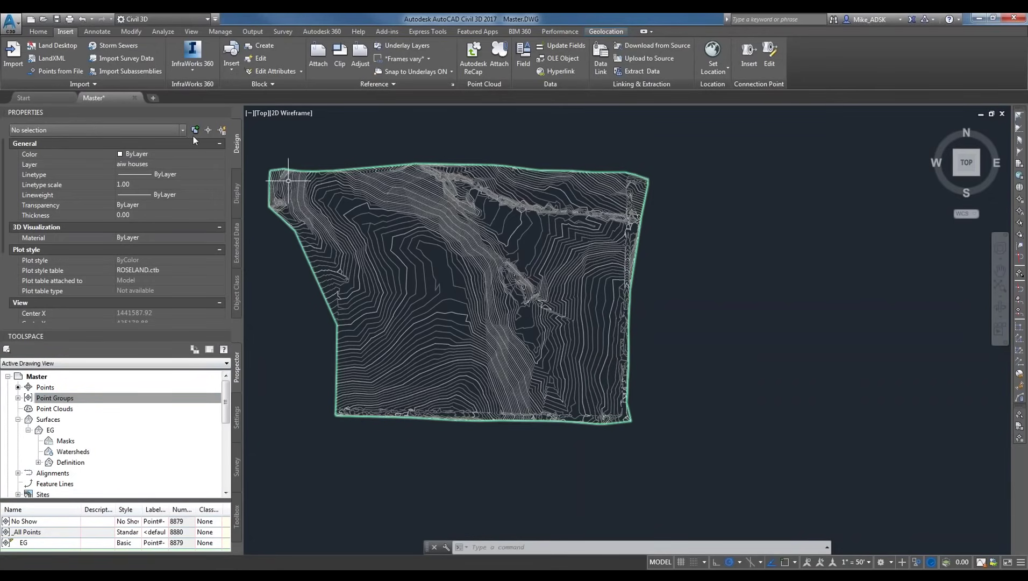
scroll(404, 269, "up", 4)
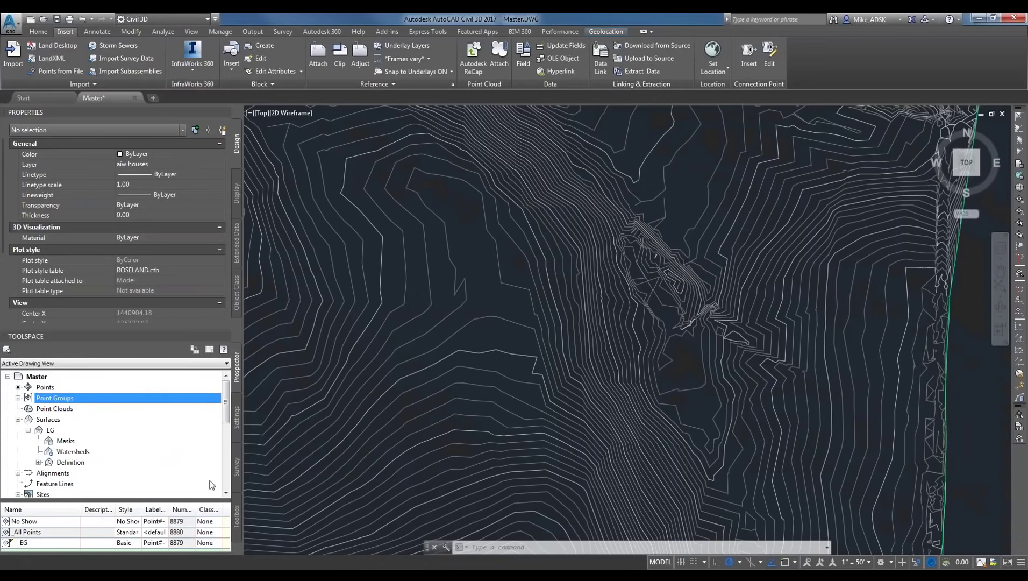
left_click(238, 430)
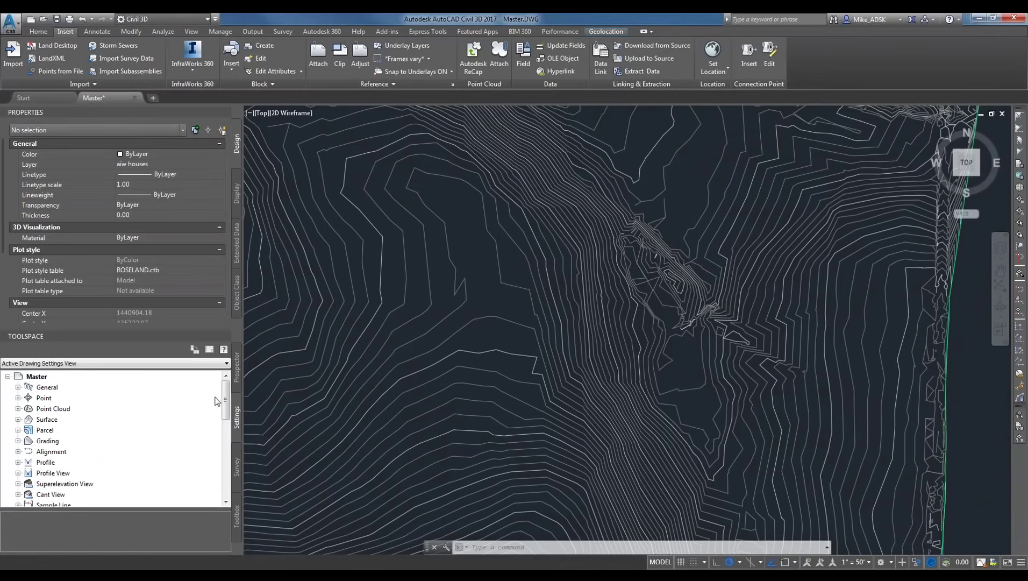
scroll(493, 322, "down", 5)
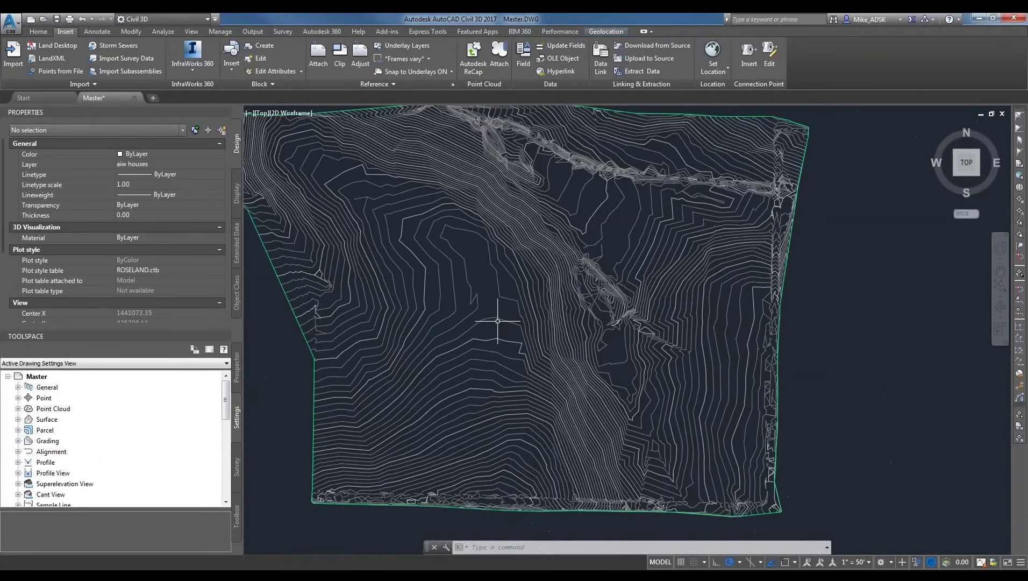
scroll(574, 391, "up", 1)
mouse_move(688, 317)
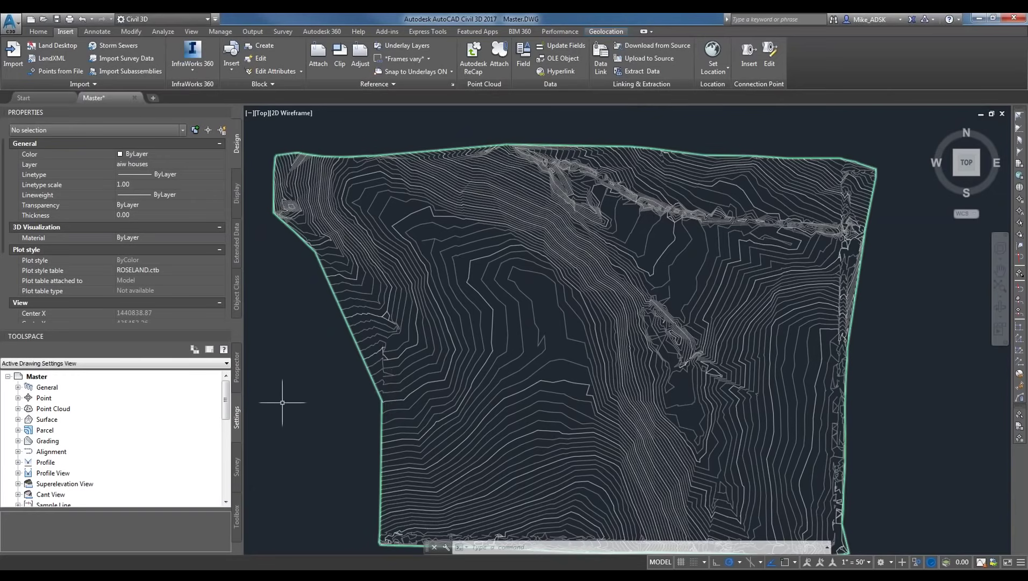
Select the EG surface in the drawing and open its surface properties.
left_click(361, 334)
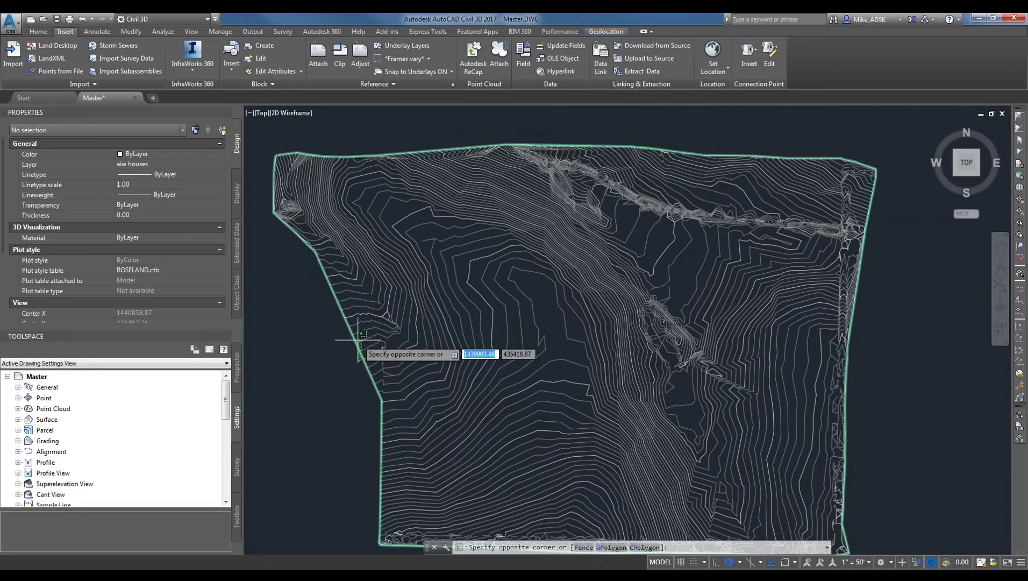
left_click(335, 326)
right_click(336, 326)
left_click(404, 475)
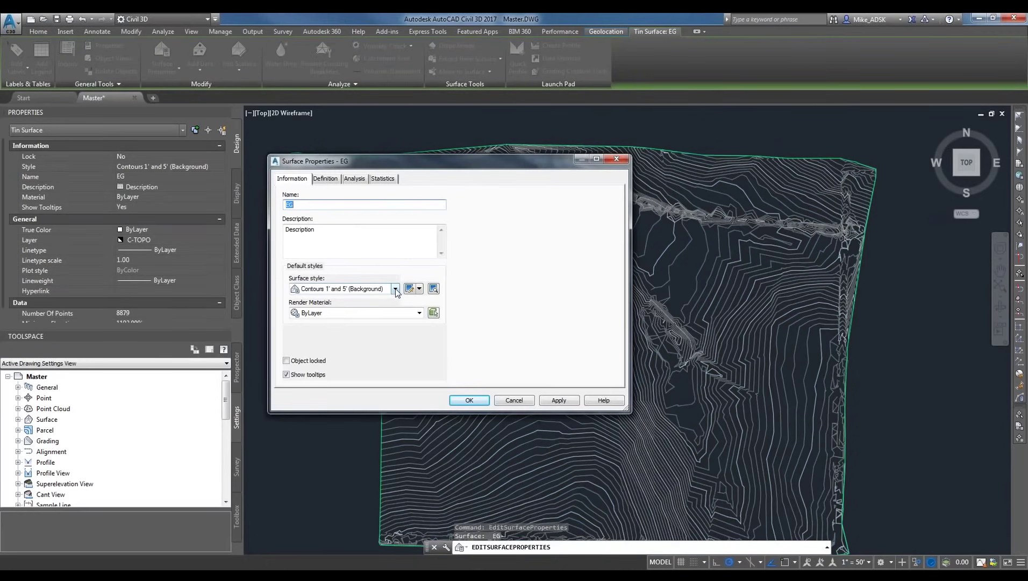
Try the Border Only style on the EG surface, and return it to Contours 1' and 5' (Background).
left_click(395, 289)
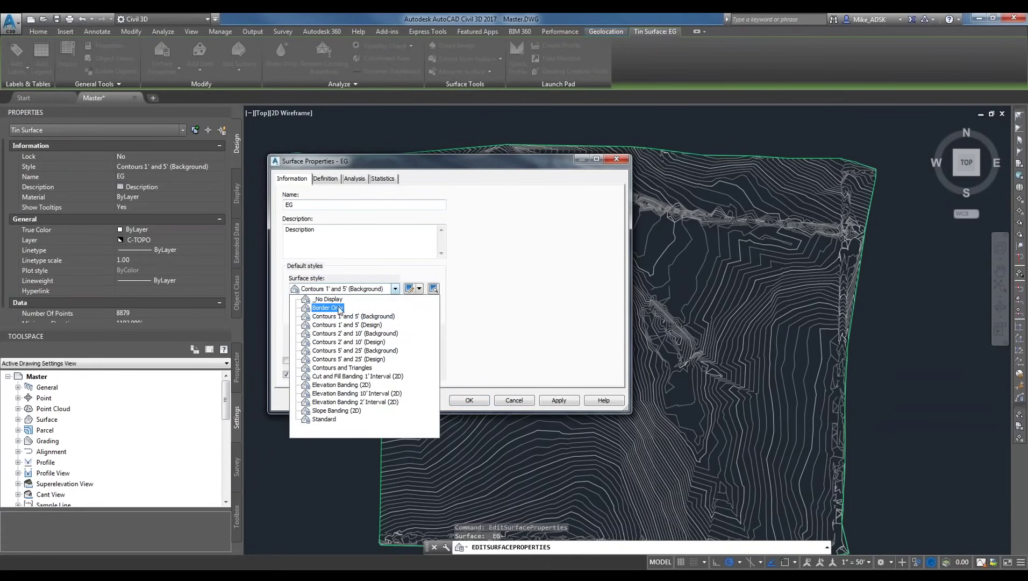
left_click(342, 316)
left_click(558, 400)
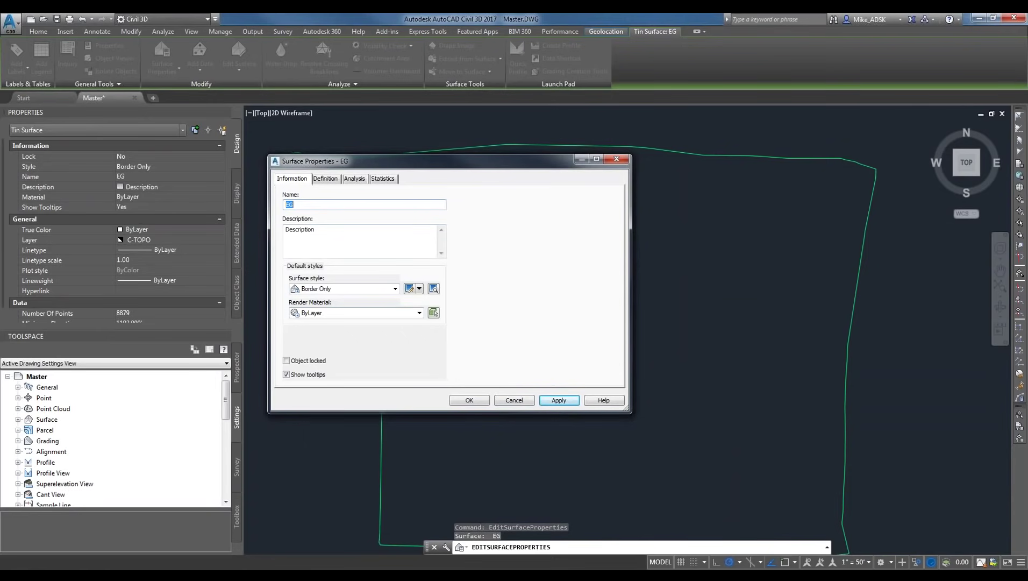
left_click(328, 288)
left_click(328, 319)
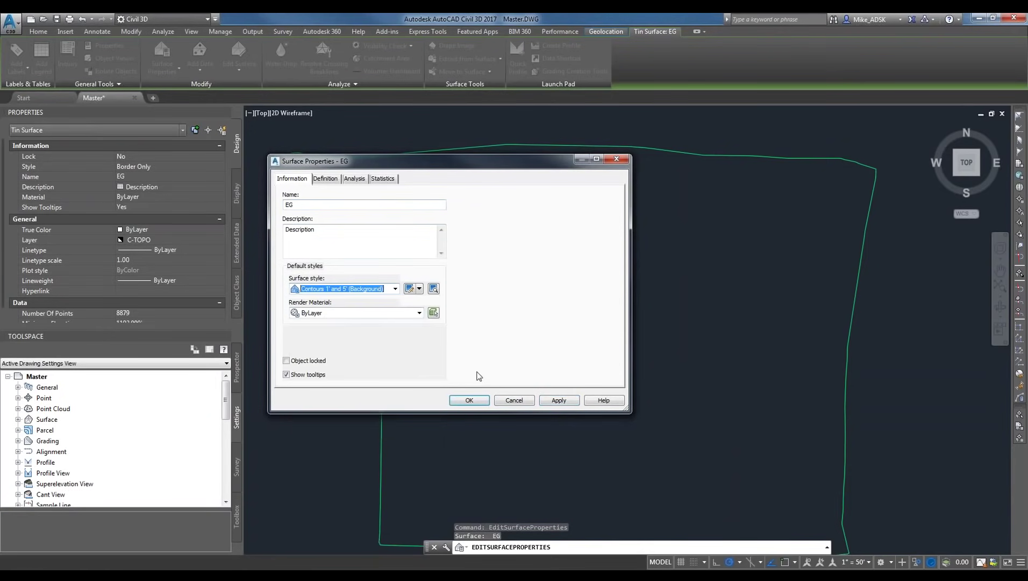
left_click(557, 401)
Copy the current surface style, name the copy Contours 5' (Background), and show its plan display settings.
mouse_move(492, 173)
left_mouse_down()
mouse_move(478, 158)
mouse_move(273, 113)
left_mouse_up()
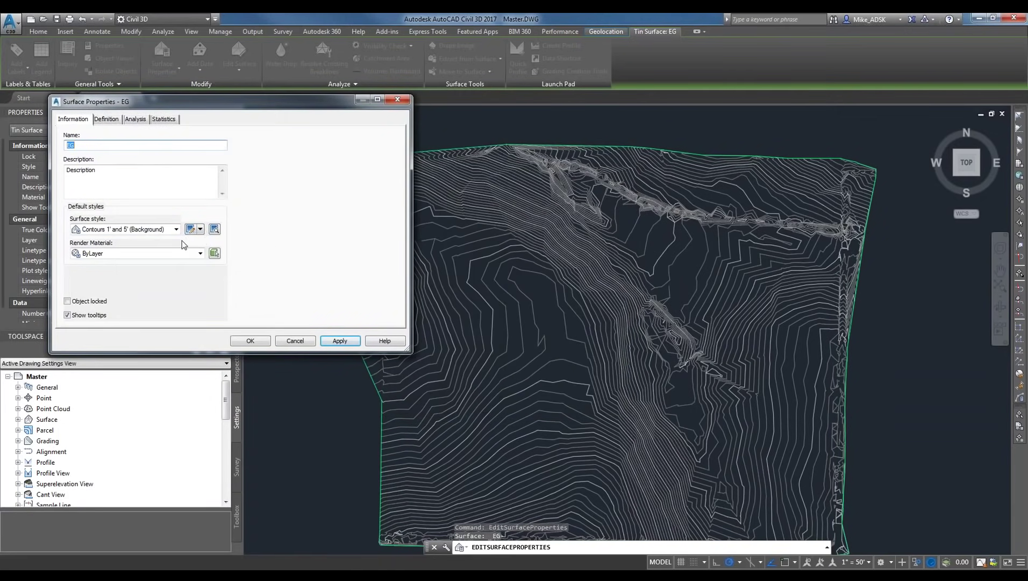
left_click(200, 229)
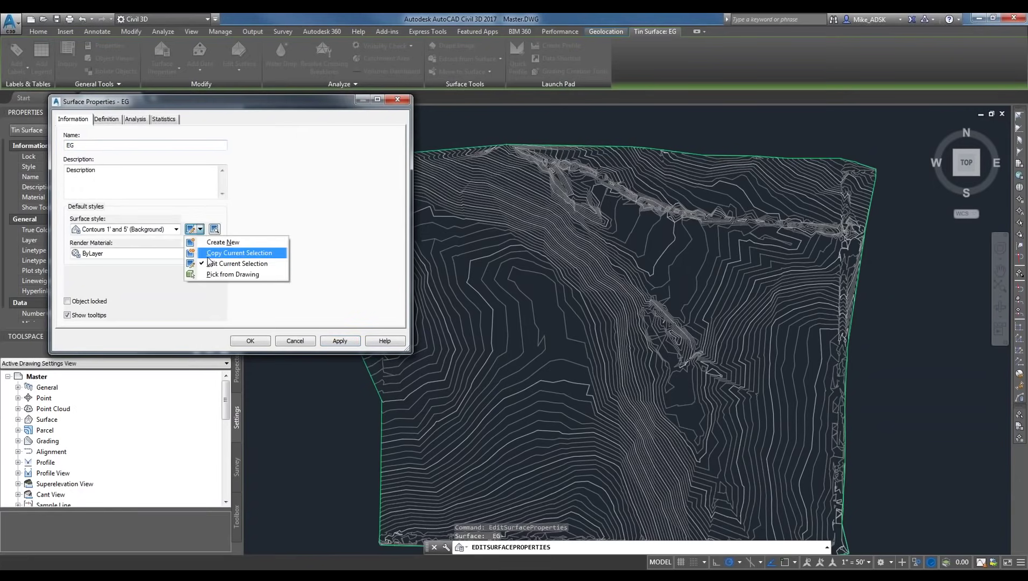
left_click(210, 254)
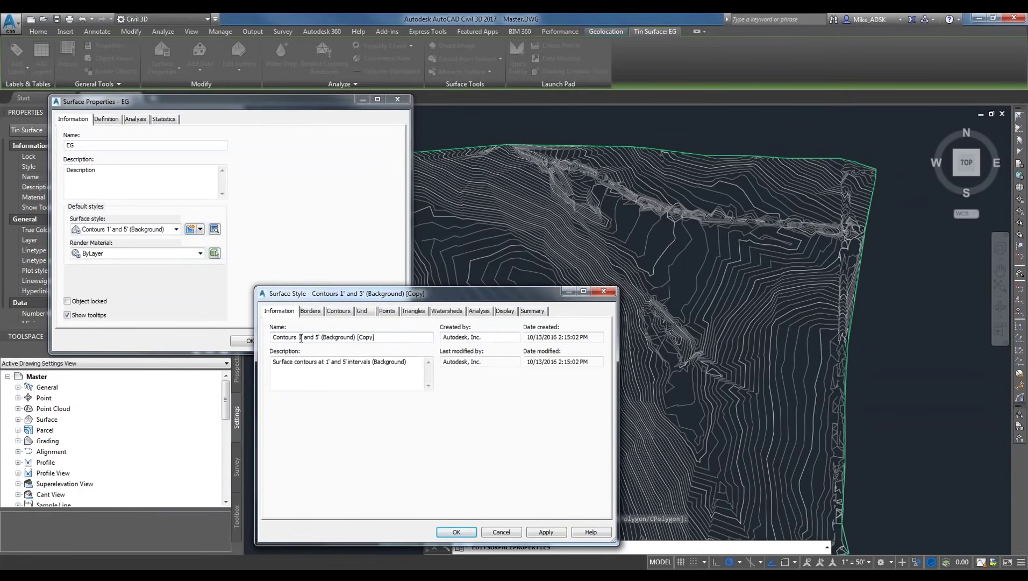
left_click_drag(297, 338, 312, 338)
key("Delete")
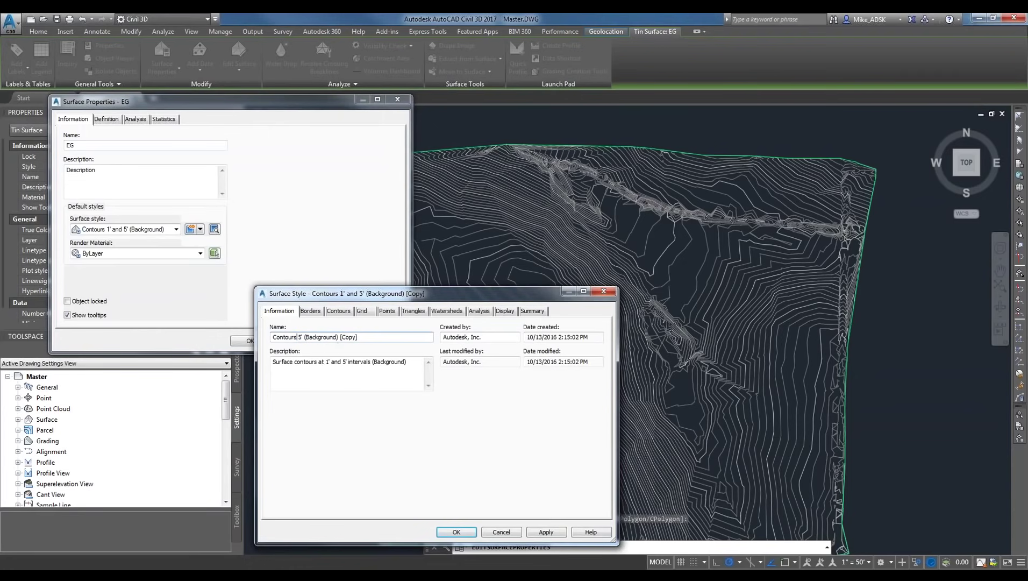
left_click_drag(338, 337, 358, 337)
key("Delete")
left_click(505, 312)
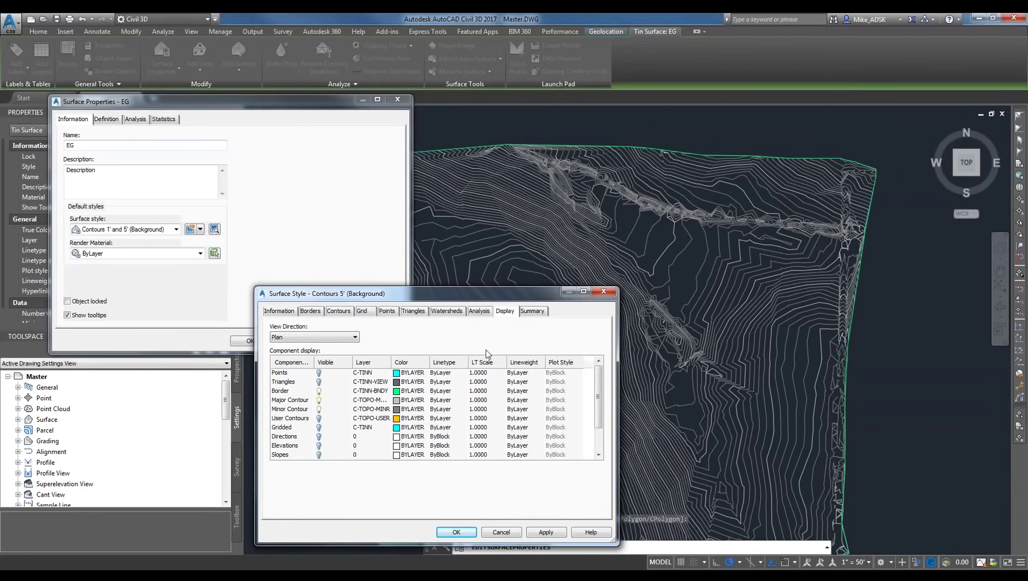
Turn off the minor contours in the Contours 5' (Background) style and apply that style to the EG surface.
left_click(319, 409)
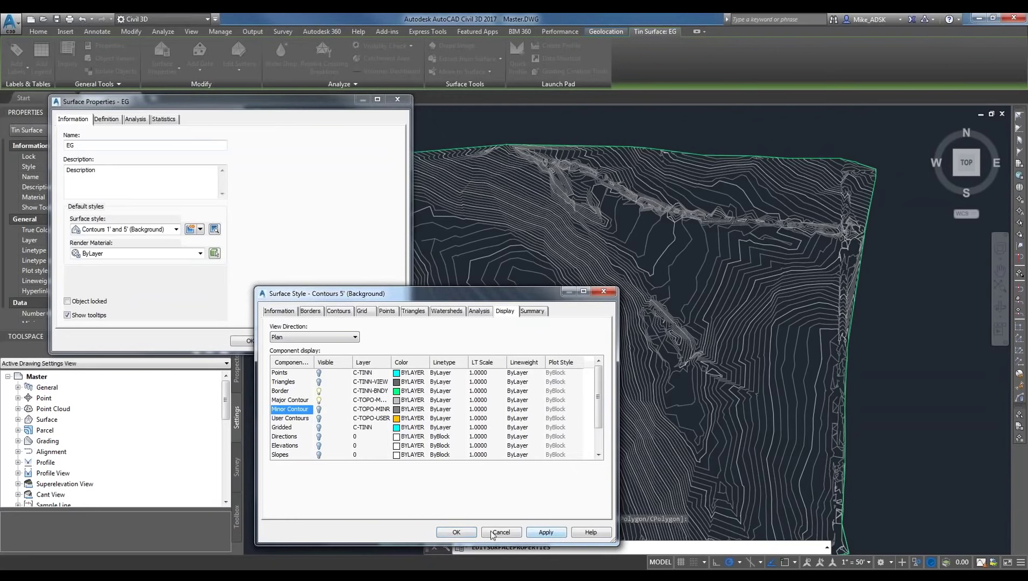
left_click(462, 532)
left_click(338, 341)
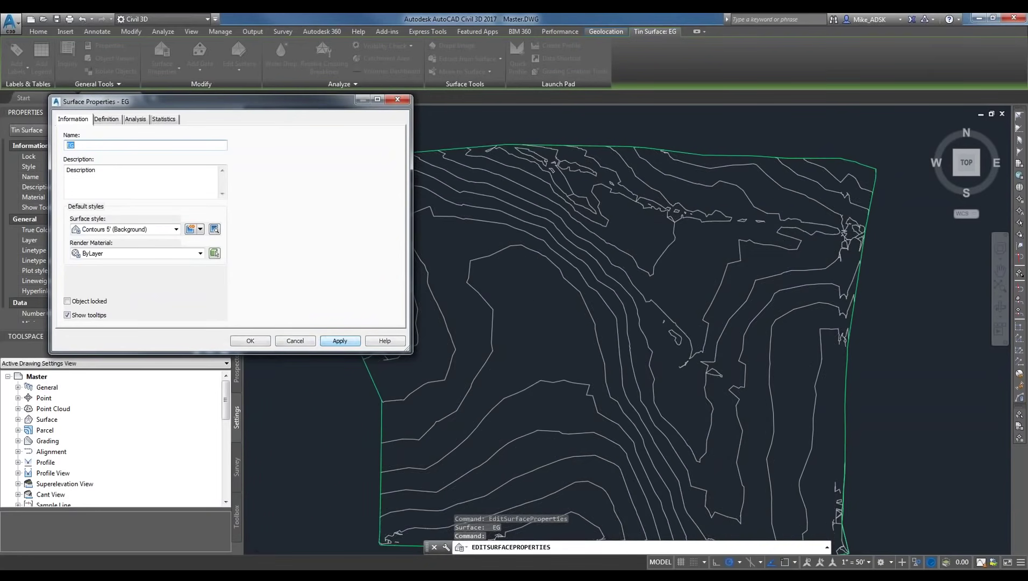
left_click(250, 340)
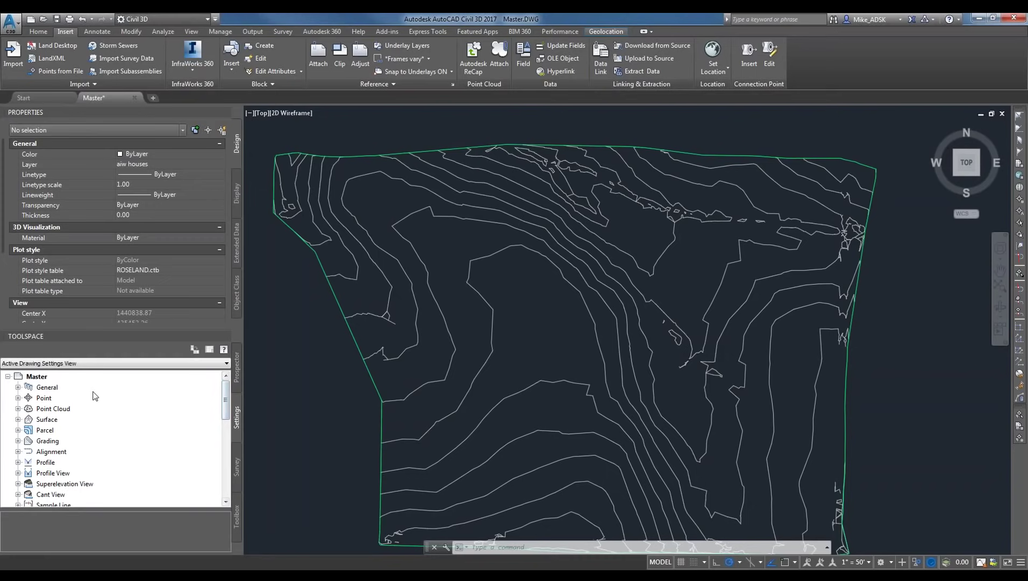
Examine the point styles, including No Show, in the drawing's settings tree.
left_click(238, 374)
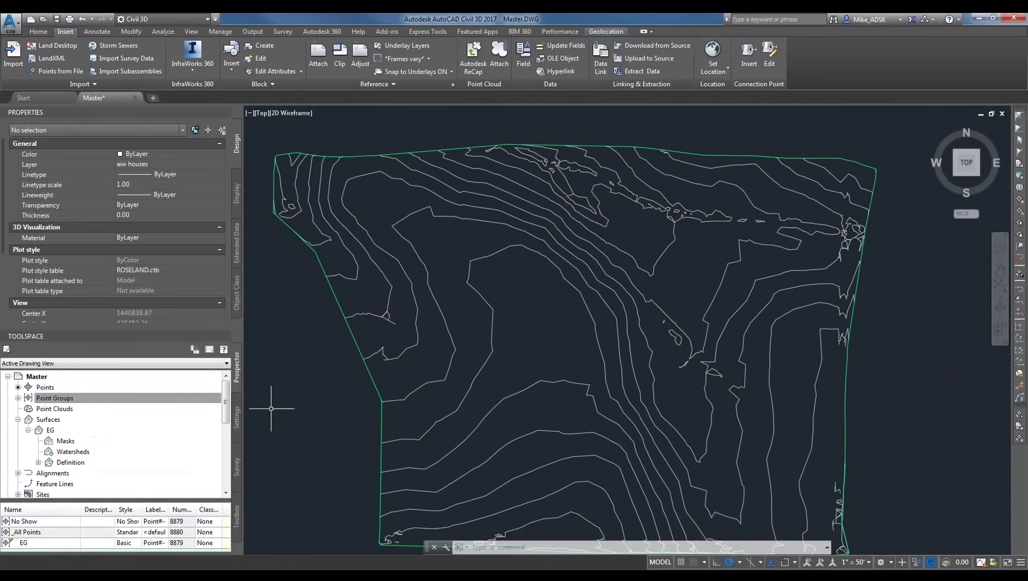
left_click(237, 417)
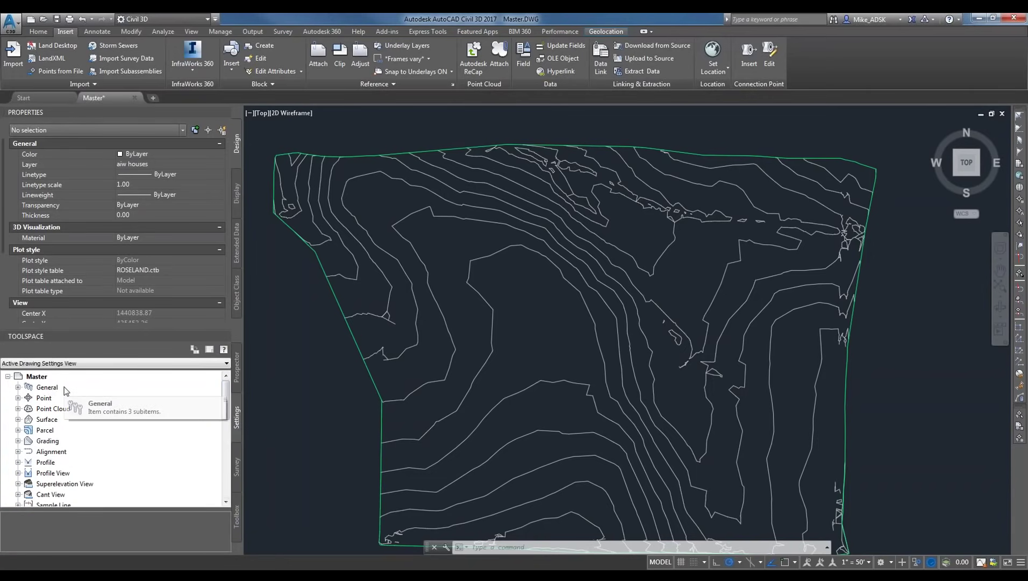
left_click(19, 397)
left_click(28, 419)
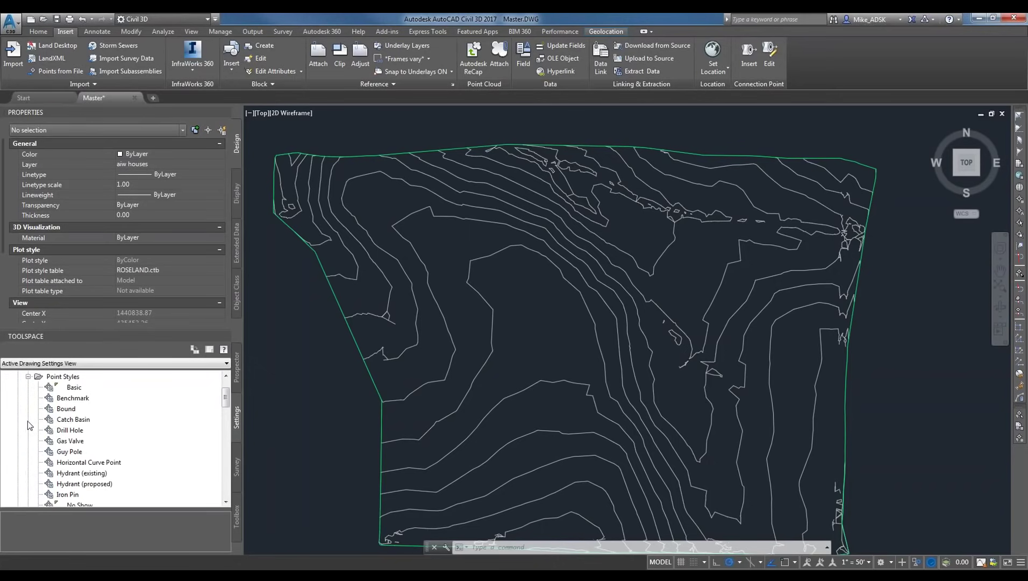
scroll(80, 430, "down", 3)
scroll(64, 404, "up", 4)
left_click(28, 388)
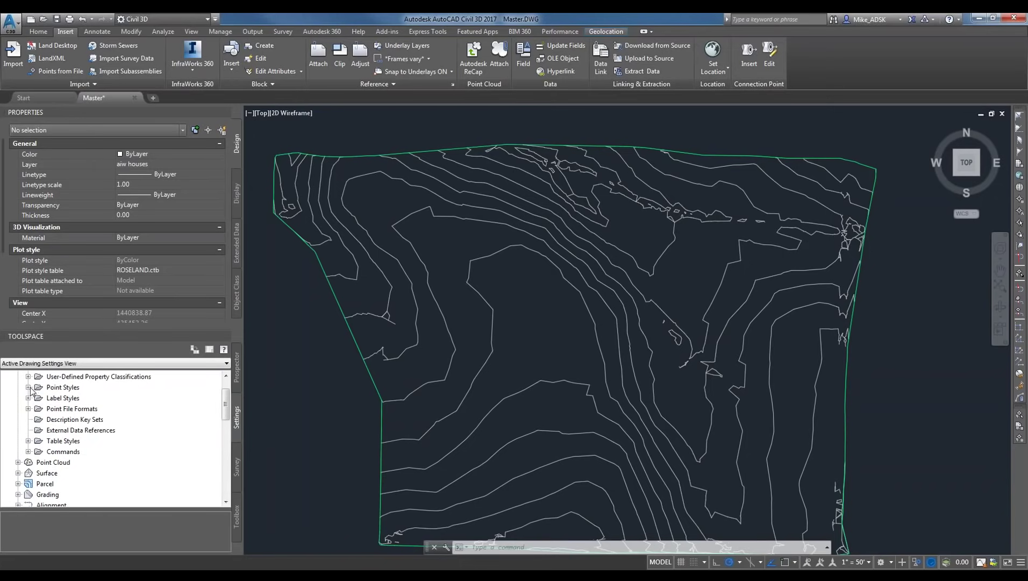
scroll(230, 397, "up", 1)
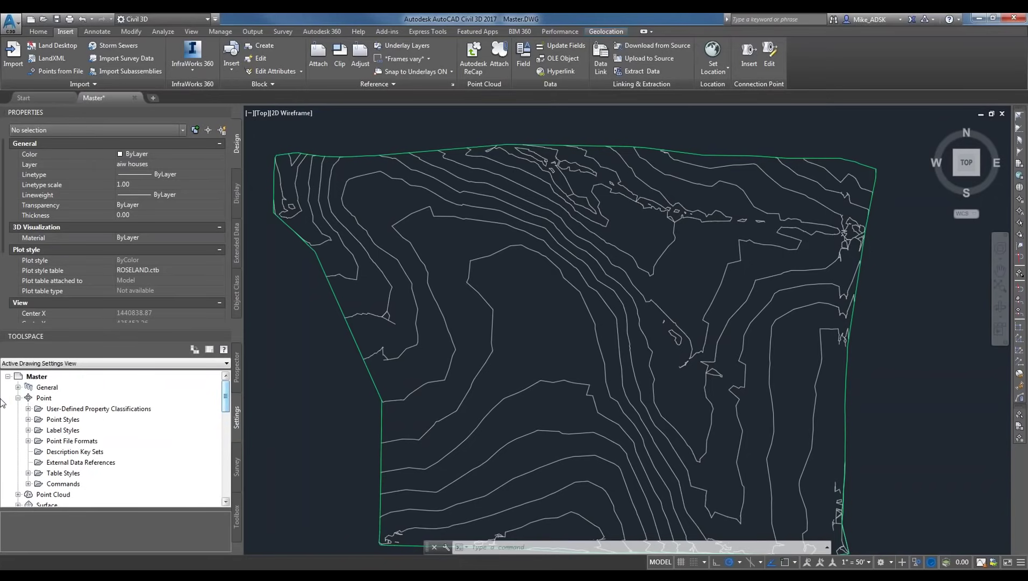
left_click(29, 420)
scroll(69, 433, "down", 4)
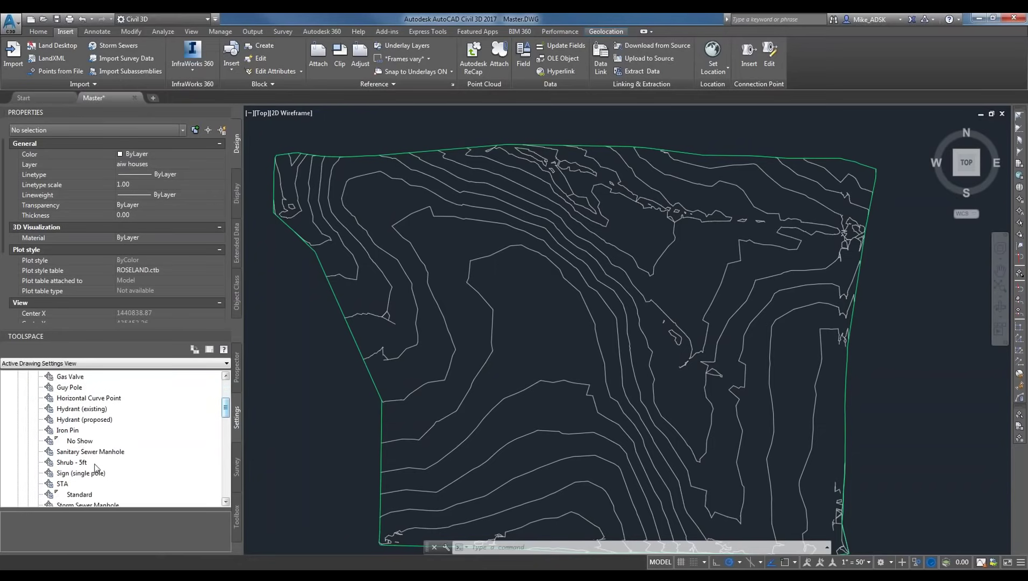
left_click(88, 463)
scroll(88, 463, "up", 1)
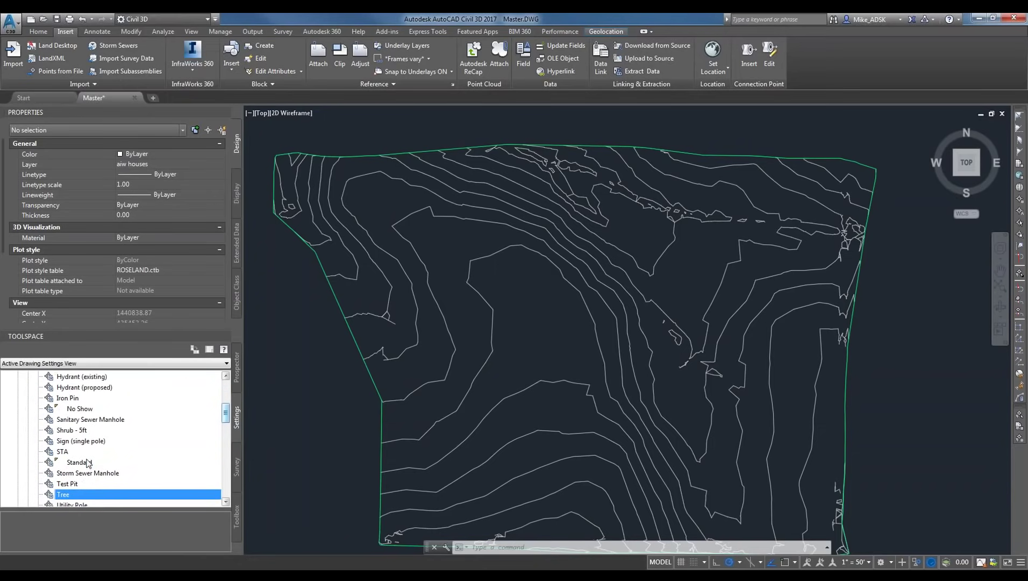
left_click(89, 409)
scroll(77, 423, "up", 3)
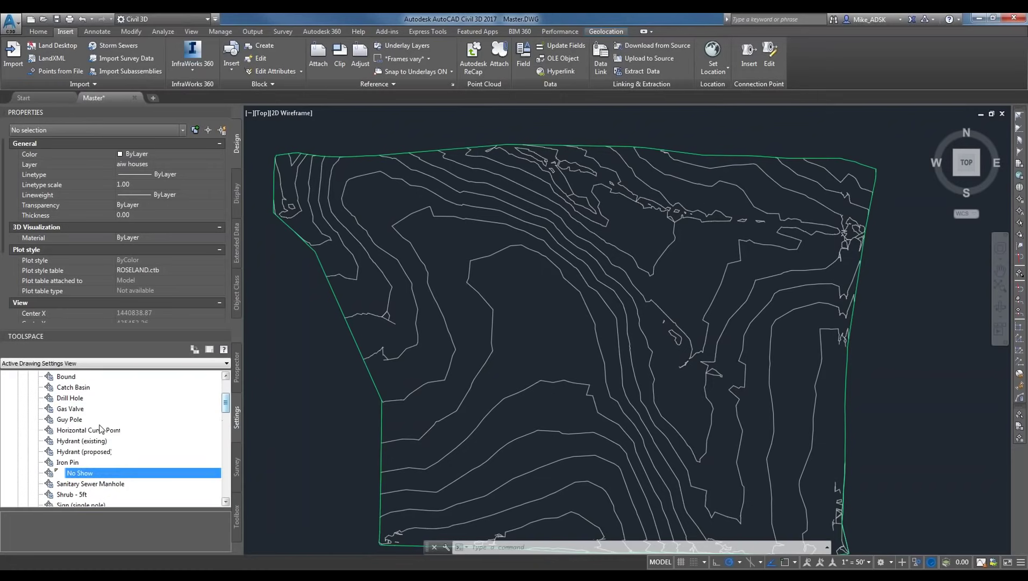
scroll(59, 422, "up", 2)
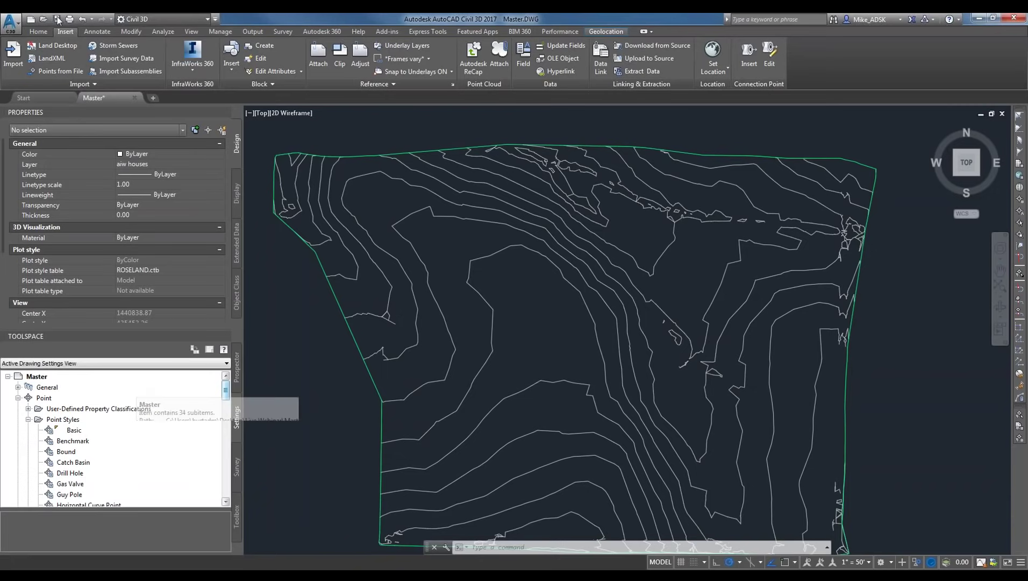
Show the file types for saving the drawing, including AutoCAD Drawing Template (*.dwt), and leave without saving.
left_click(11, 21)
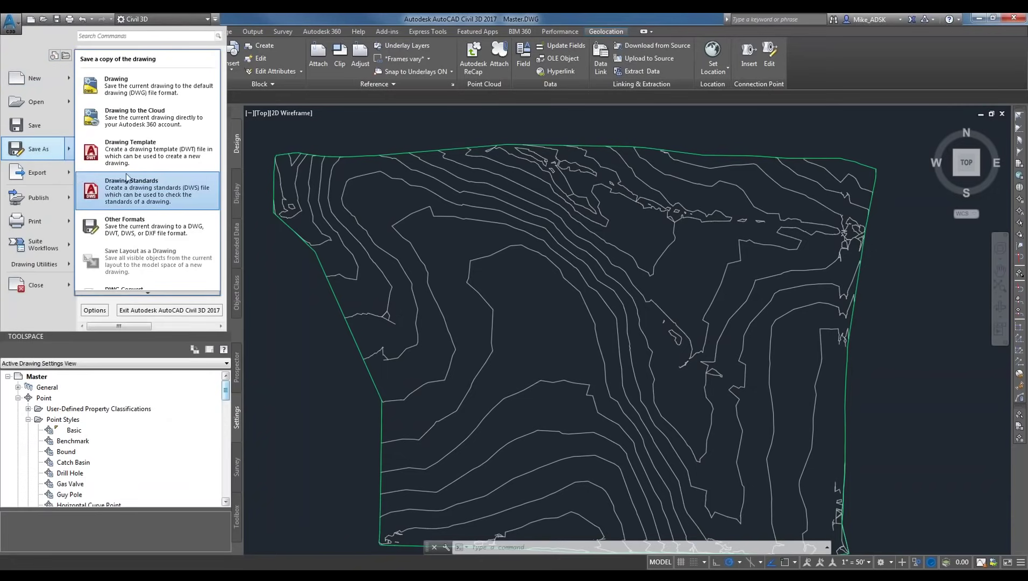
left_click(35, 148)
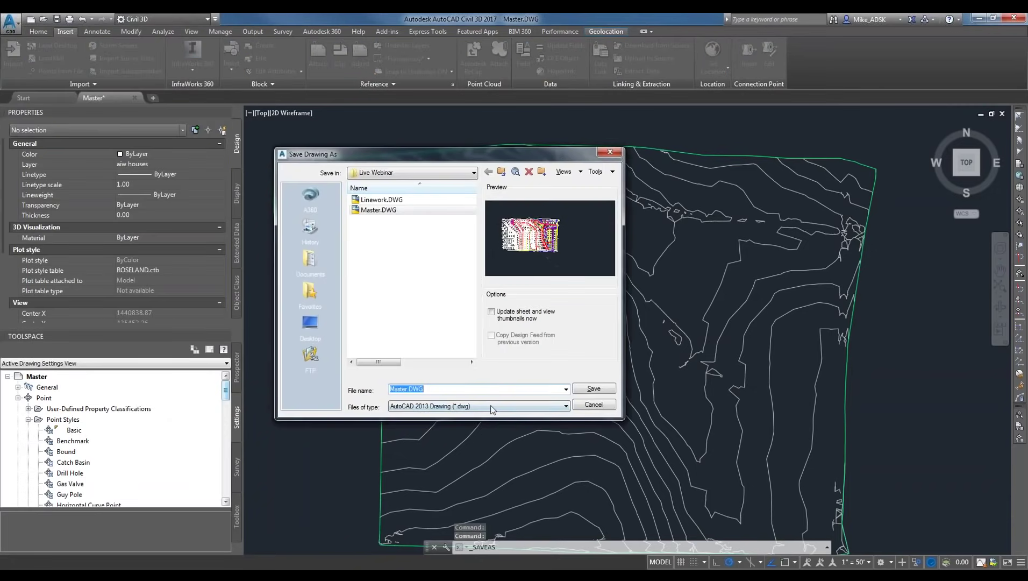
left_click(478, 406)
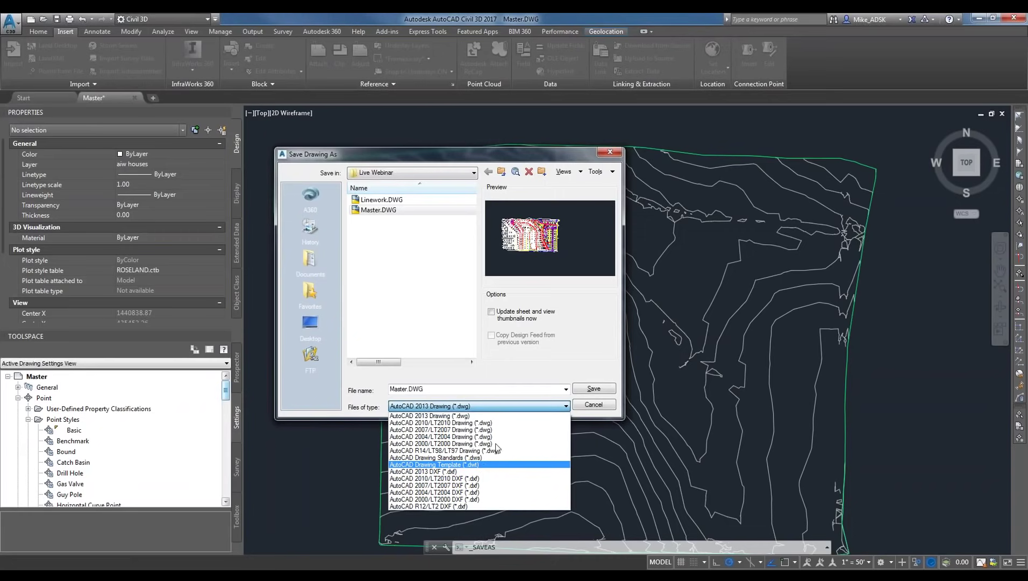
left_click(611, 154)
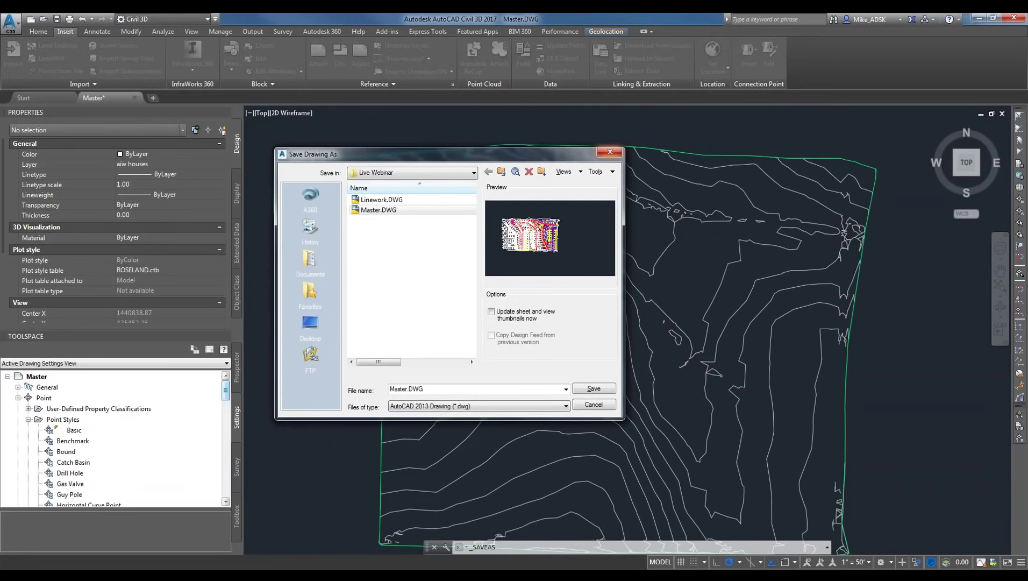
left_click(610, 152)
scroll(554, 322, "down", 2)
scroll(666, 367, "up", 3)
scroll(528, 355, "down", 2)
scroll(538, 376, "up", 2)
scroll(489, 309, "down", 2)
middle_click_drag(489, 310, 507, 328)
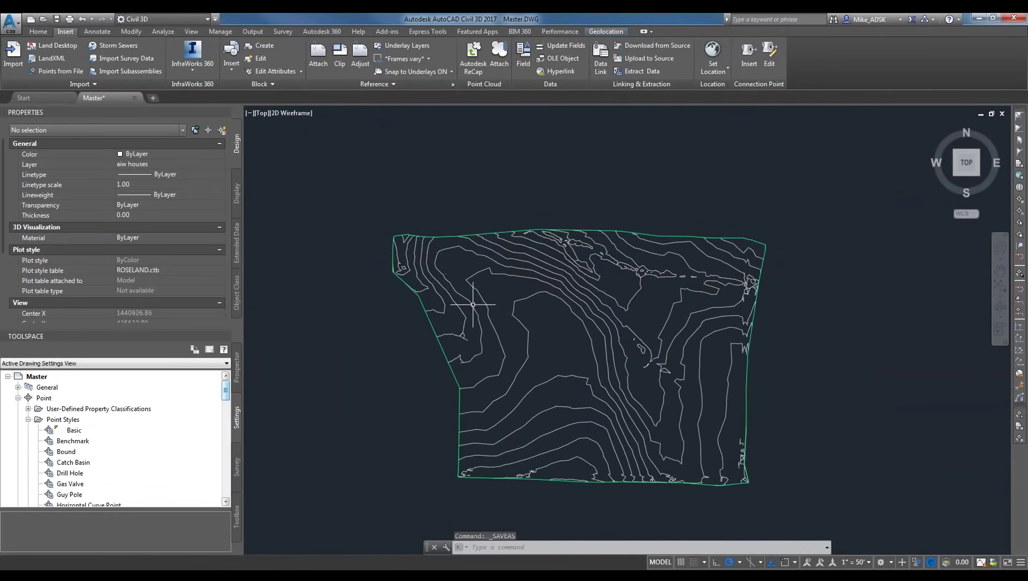
Turn on object snap and place a single contour label on the 1205 contour near the EG surface's northwest corner.
left_click(98, 31)
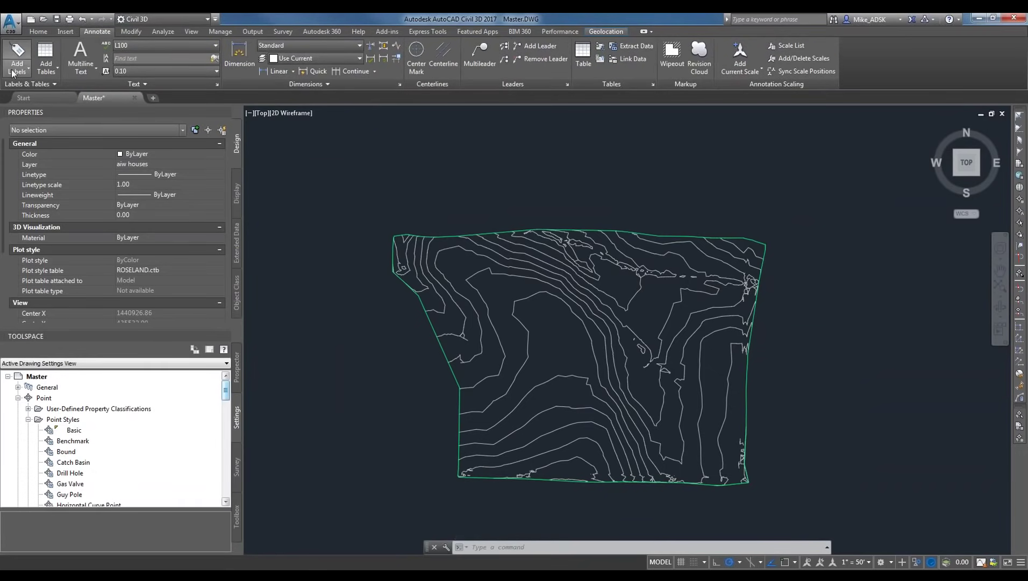
left_click(21, 72)
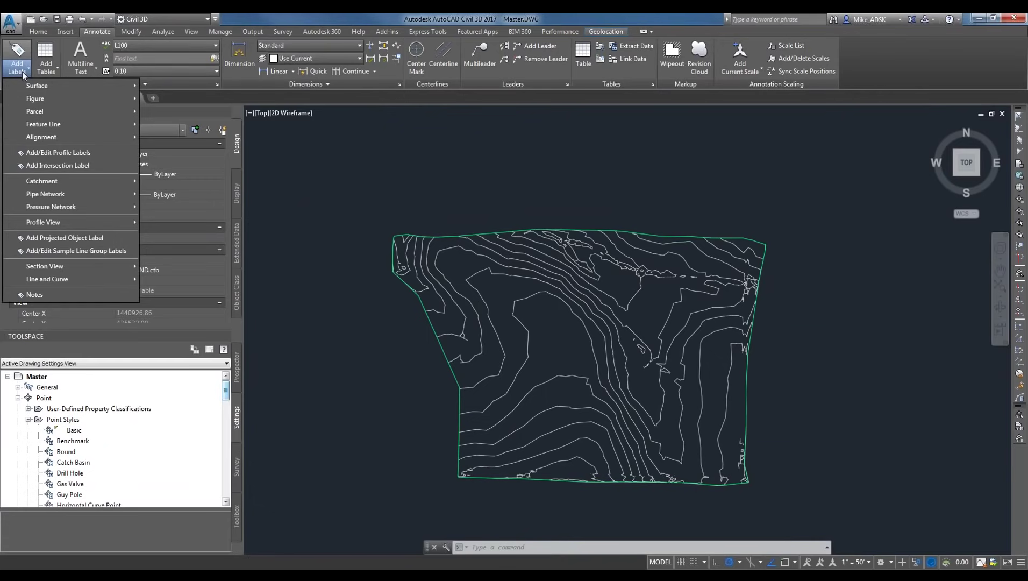
mouse_move(63, 84)
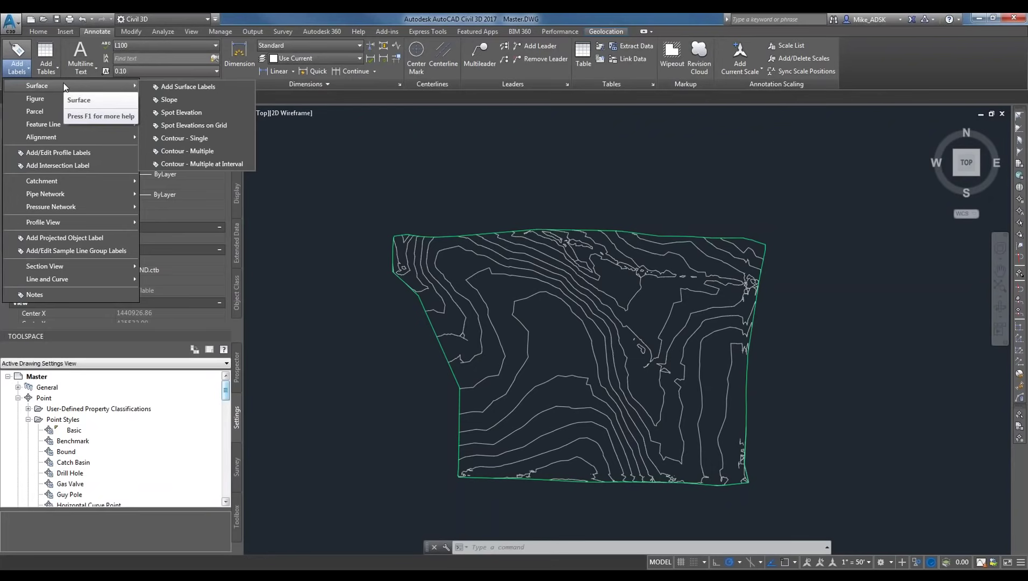
left_click(185, 138)
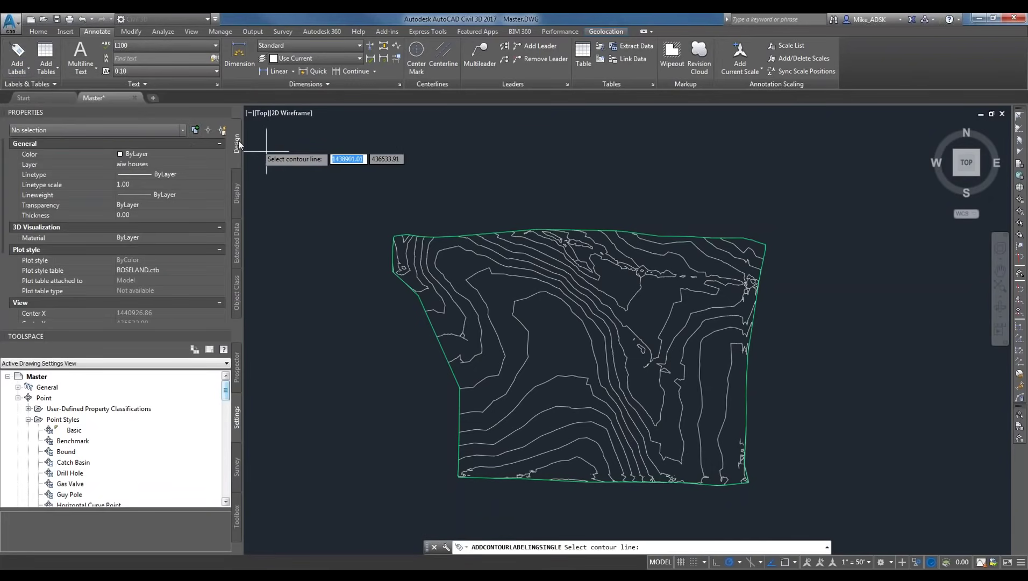
scroll(460, 253, "up", 3)
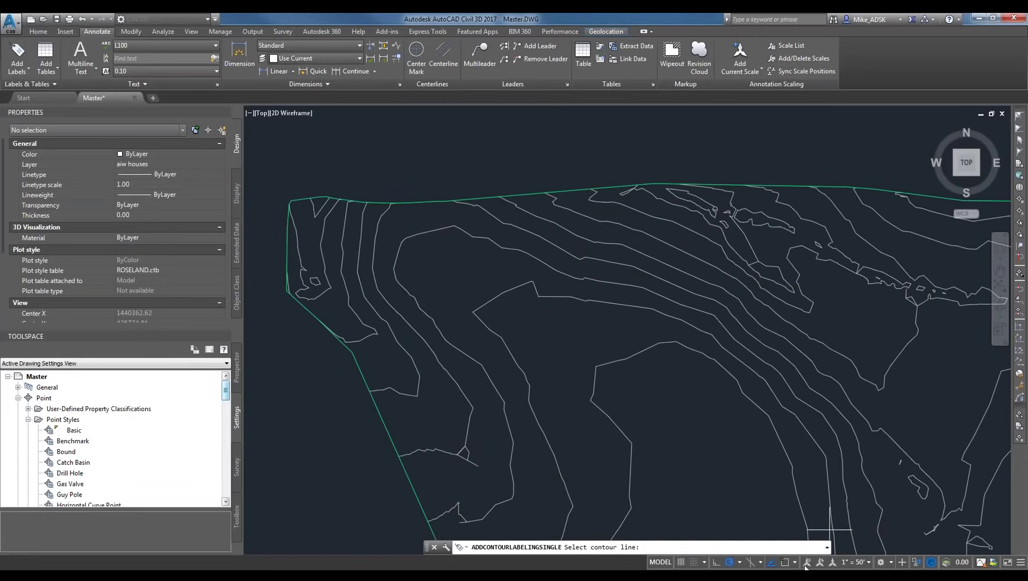
left_click(787, 563)
left_click(17, 59)
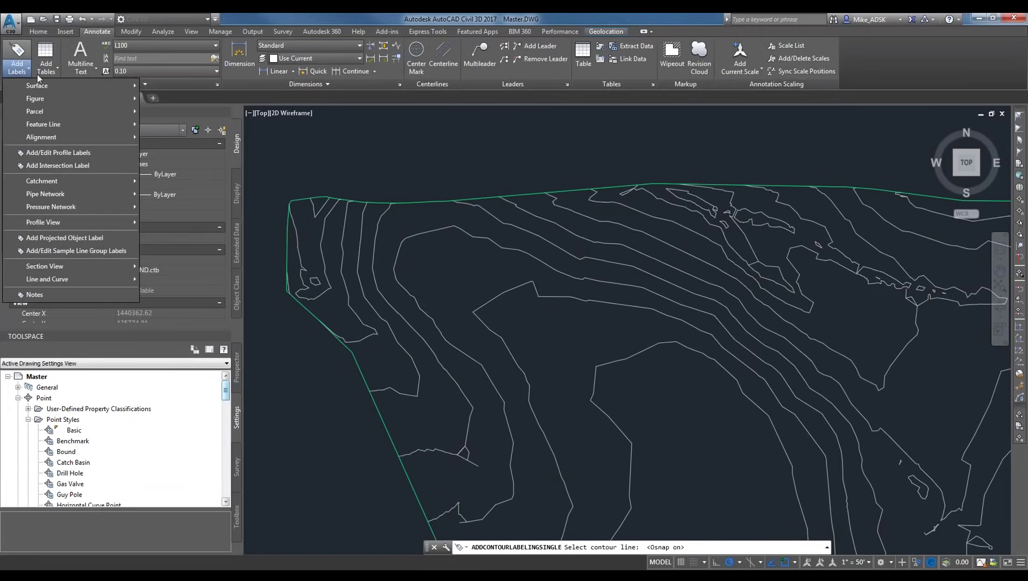
mouse_move(54, 83)
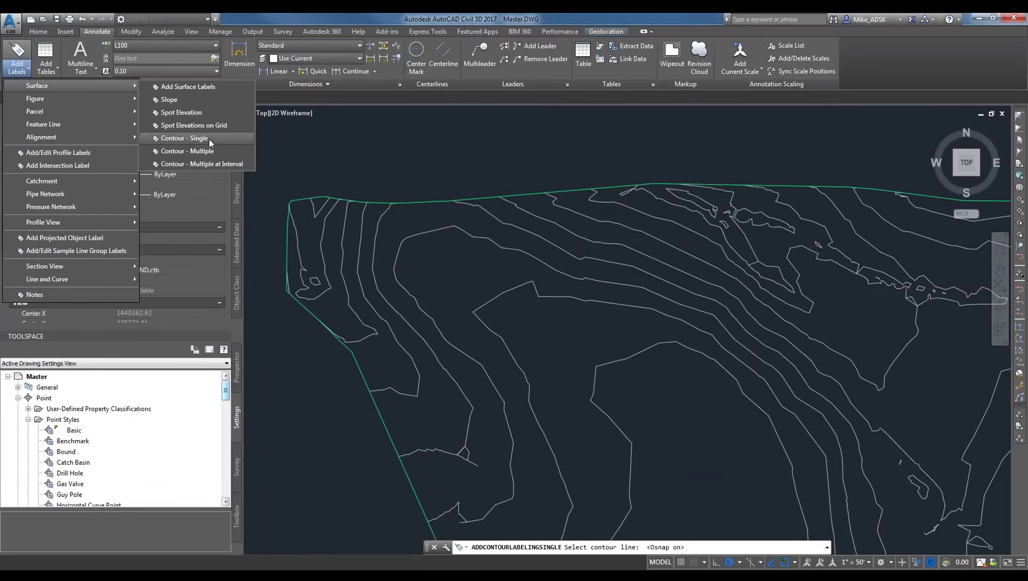
left_click(336, 236)
left_click(326, 234)
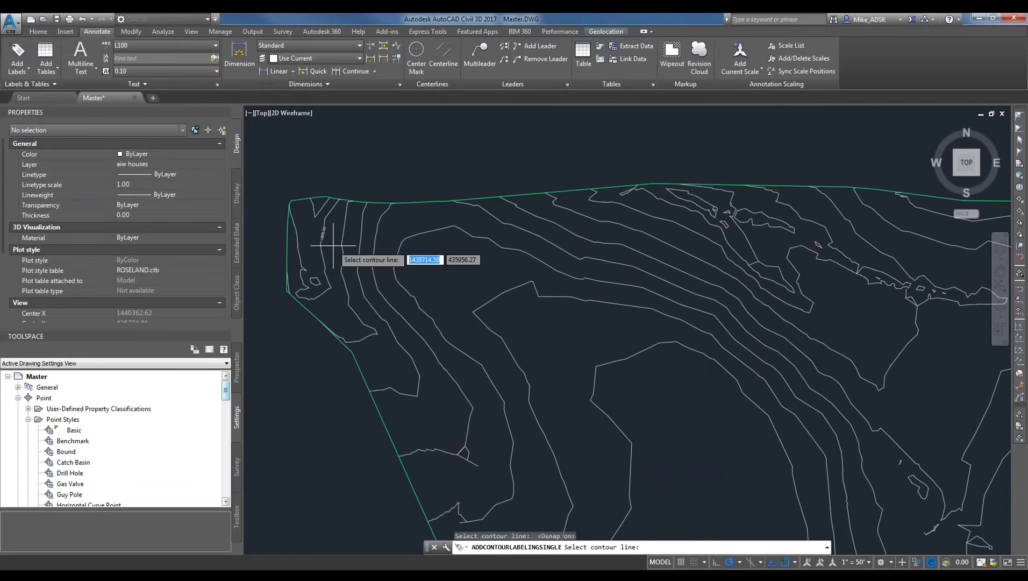
Add single contour labels to the next four contours to the east, from 1210 to 1225.
scroll(352, 230, "up", 2)
left_click(353, 230)
left_click(379, 252)
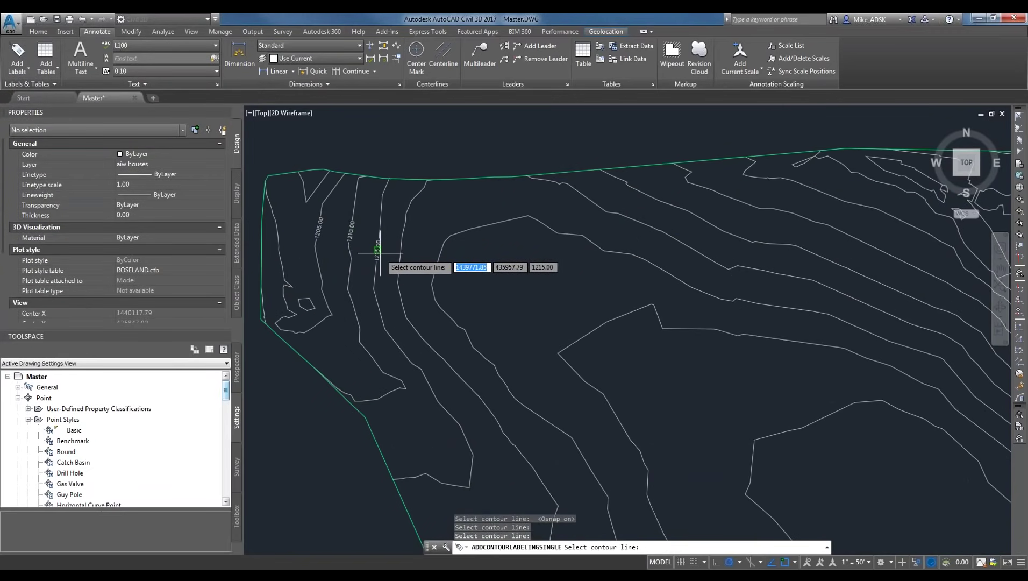
scroll(380, 252, "up", 2)
left_click(412, 257)
left_click(461, 293)
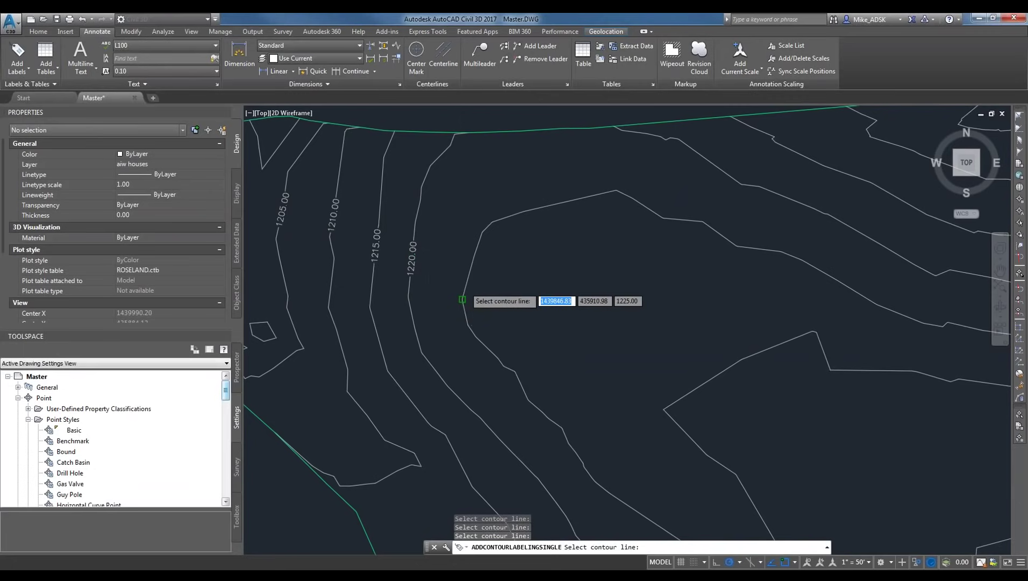
Examine the single contour labels up close and in the context of the surrounding contours.
scroll(387, 245, "down", 2)
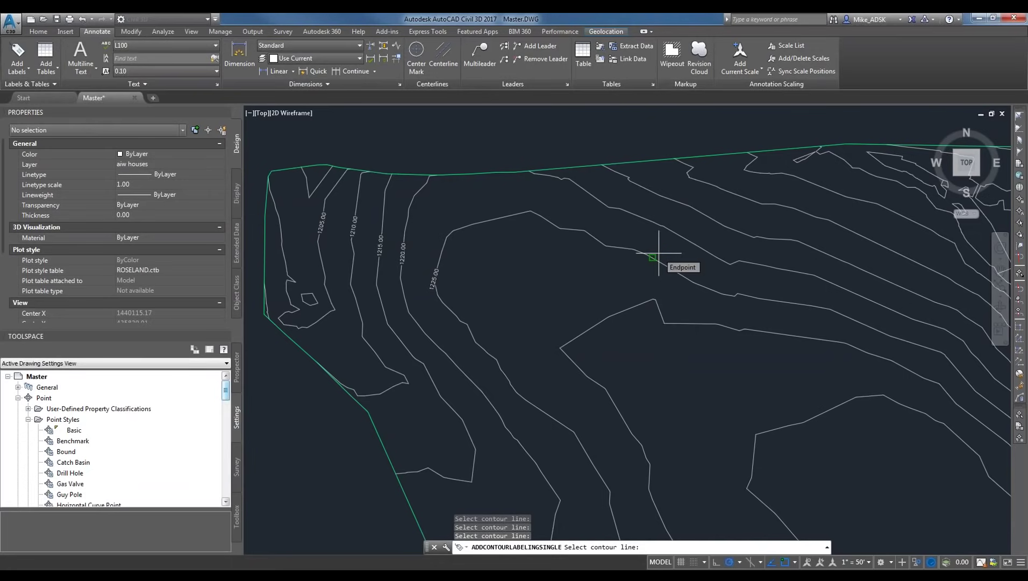
scroll(417, 237, "up", 3)
scroll(541, 282, "down", 2)
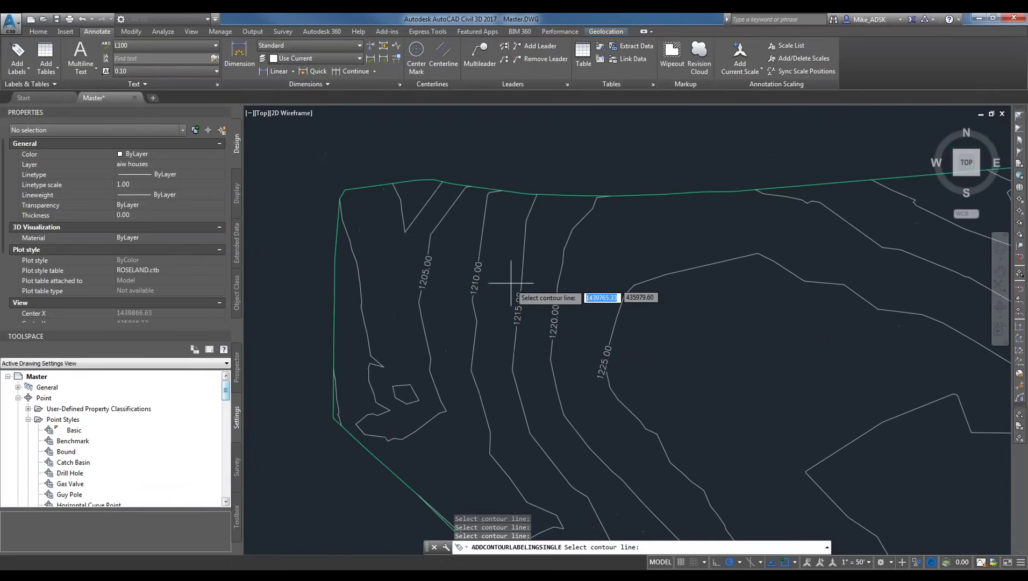
scroll(479, 304, "up", 2)
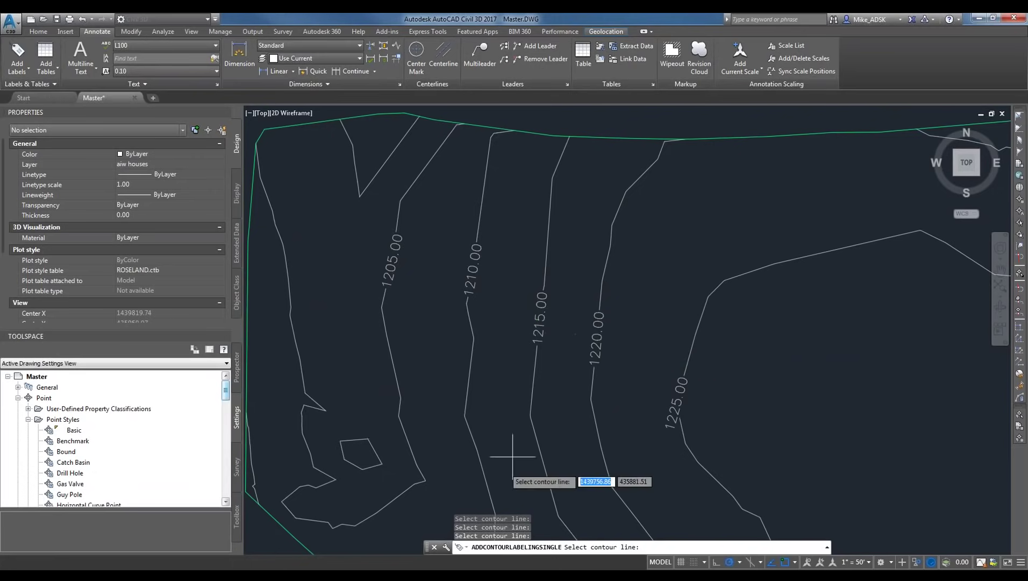
scroll(682, 398, "down", 4)
mouse_move(682, 398)
middle_mouse_down()
mouse_move(762, 395)
mouse_move(685, 361)
middle_mouse_up()
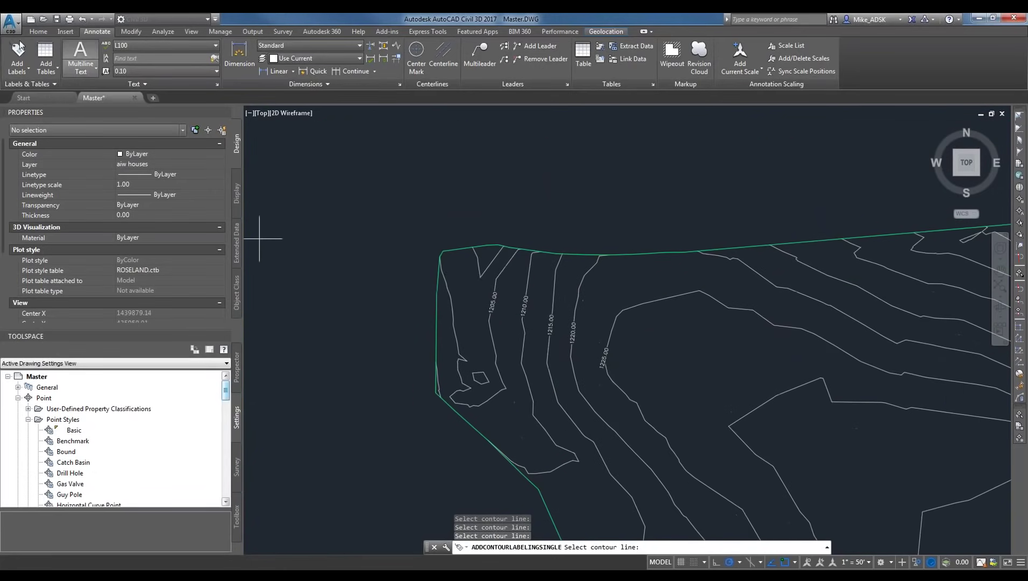
Label multiple contours along a three-point line running from inside the 1235 contour toward the EG surface's north edge.
left_click(17, 69)
mouse_move(34, 88)
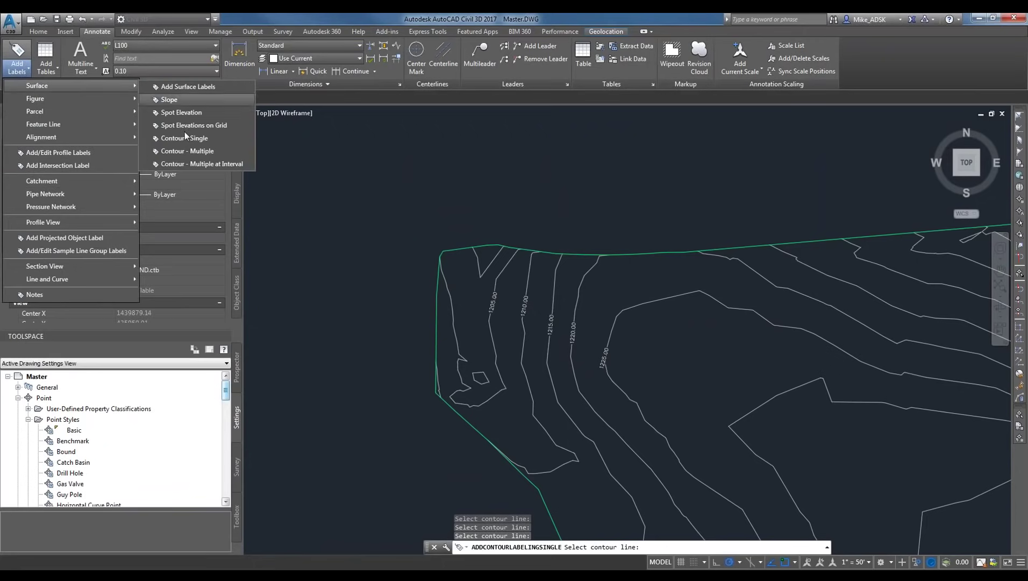
left_click(184, 149)
scroll(666, 372, "down", 2)
middle_click_drag(666, 371, 583, 321)
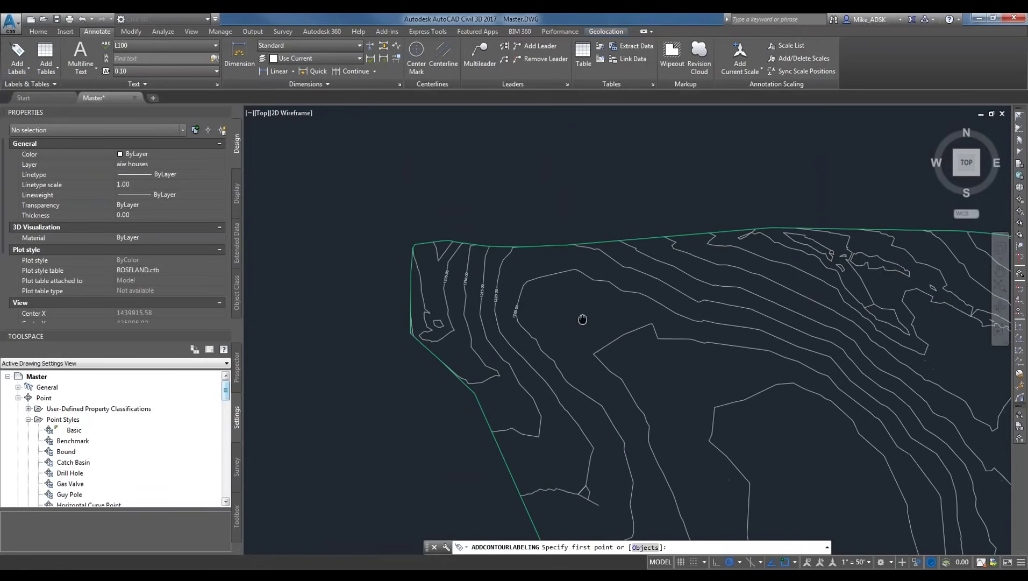
scroll(739, 385, "down", 1)
left_click(697, 416)
left_click(681, 351)
left_click(692, 260)
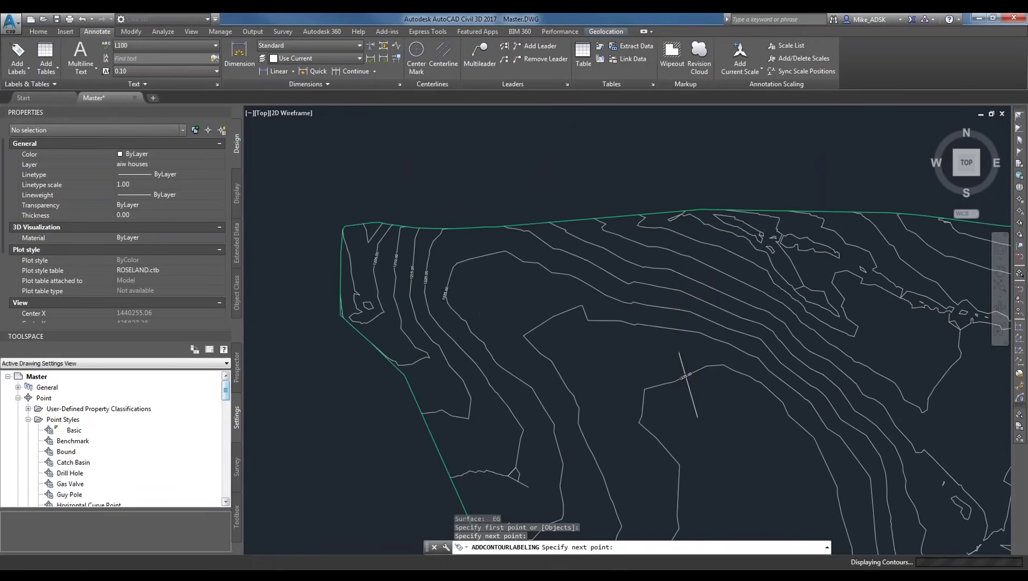
key("Return")
scroll(691, 344, "up", 5)
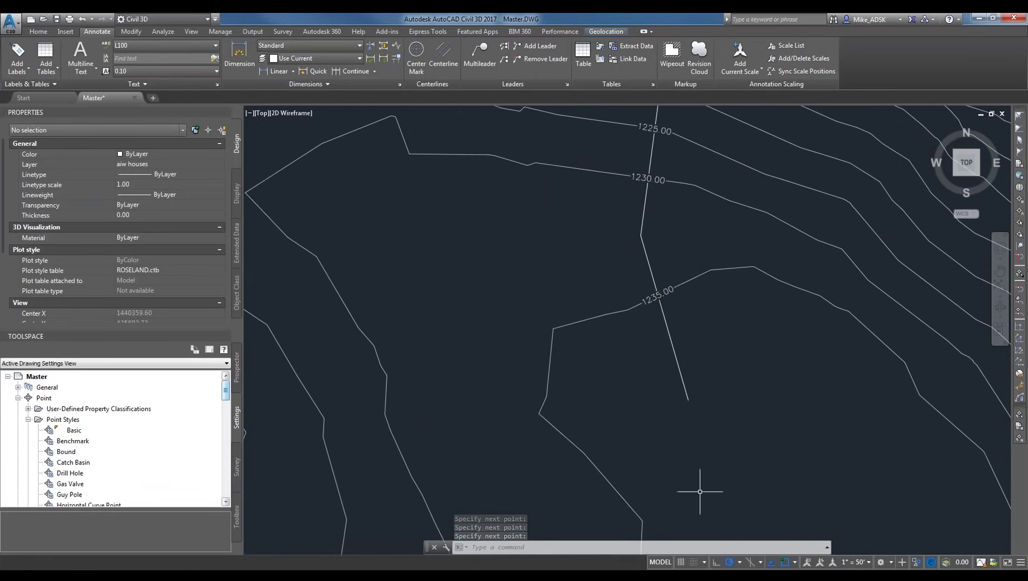
Erase the multiple-contour label line crossing the 1215 to 1235 contours, together with its labels.
mouse_move(991, 380)
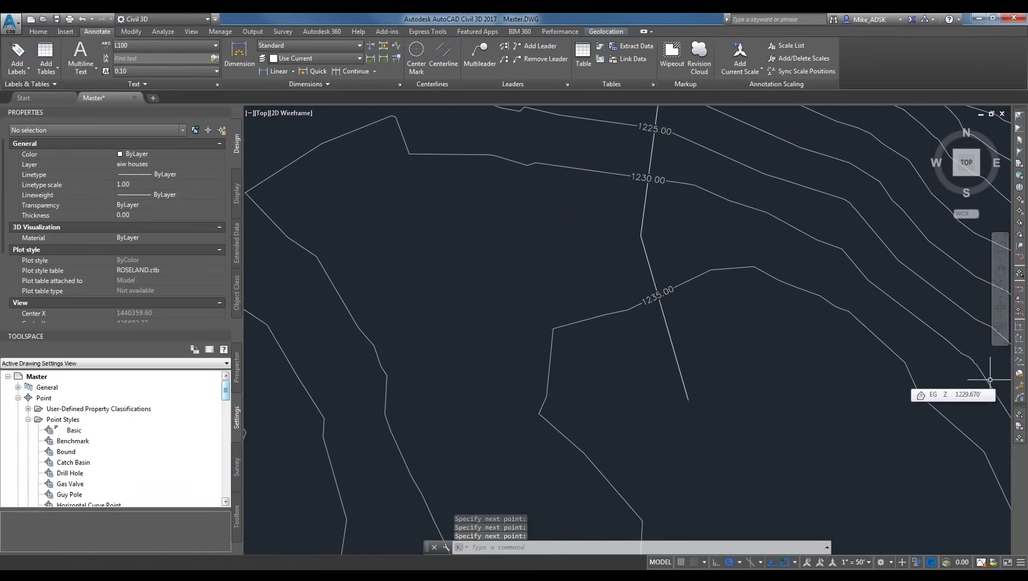
mouse_move(719, 239)
middle_mouse_down()
mouse_move(686, 305)
mouse_move(541, 457)
middle_mouse_up()
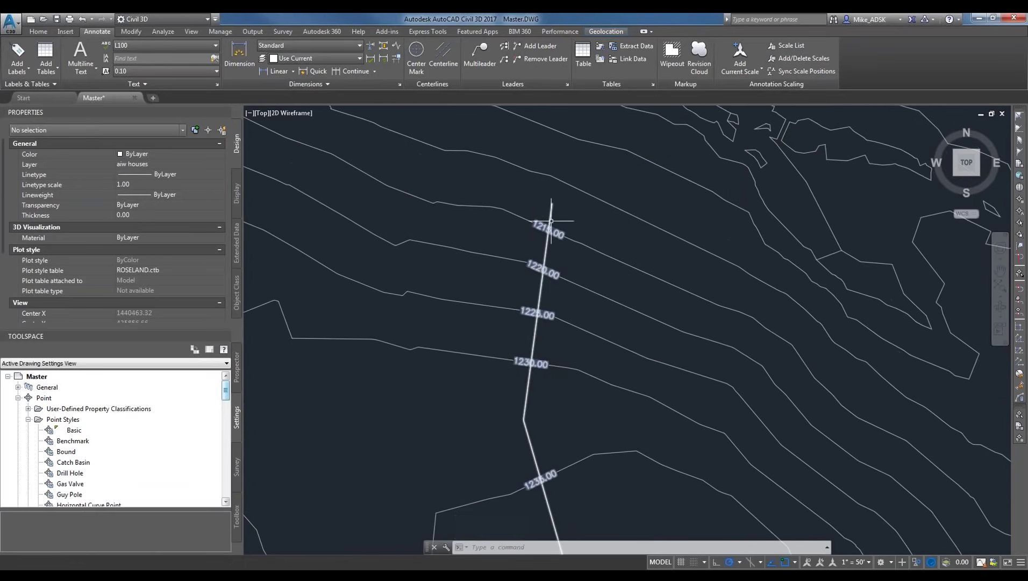
left_click(577, 416)
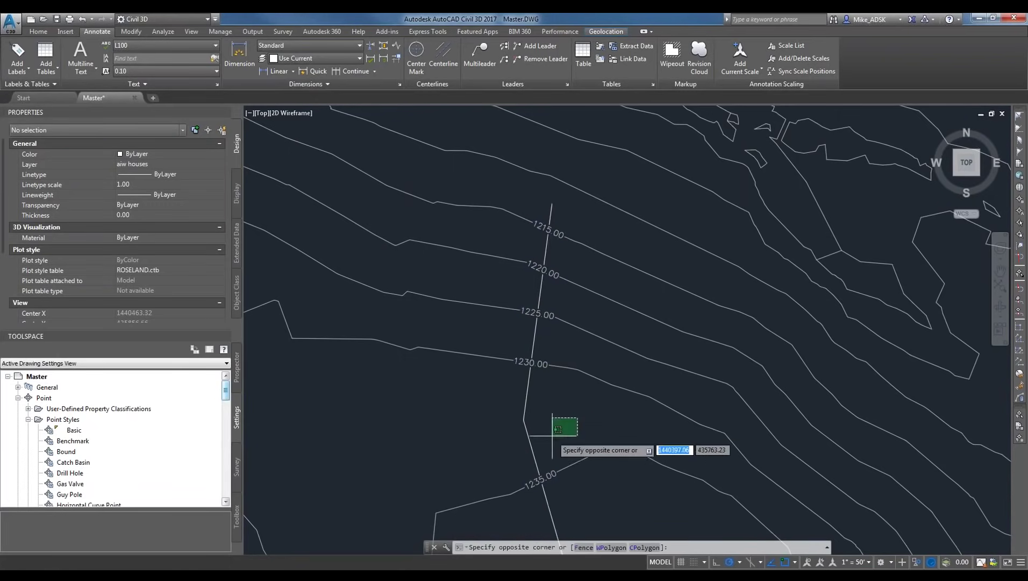
left_click(495, 445)
key("Delete")
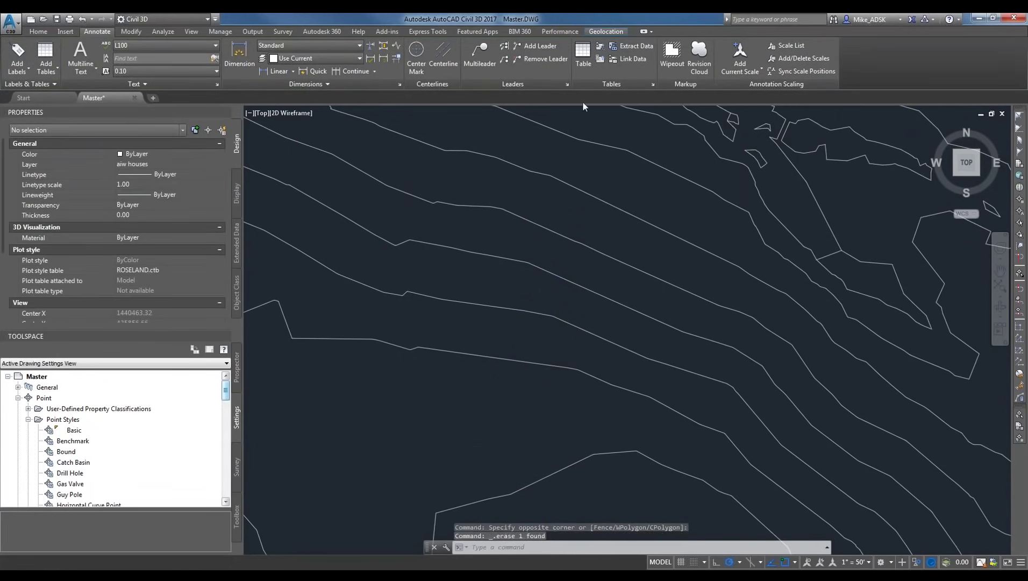
scroll(710, 324, "down", 3)
scroll(368, 294, "up", 2)
scroll(489, 266, "up", 2)
left_click(17, 60)
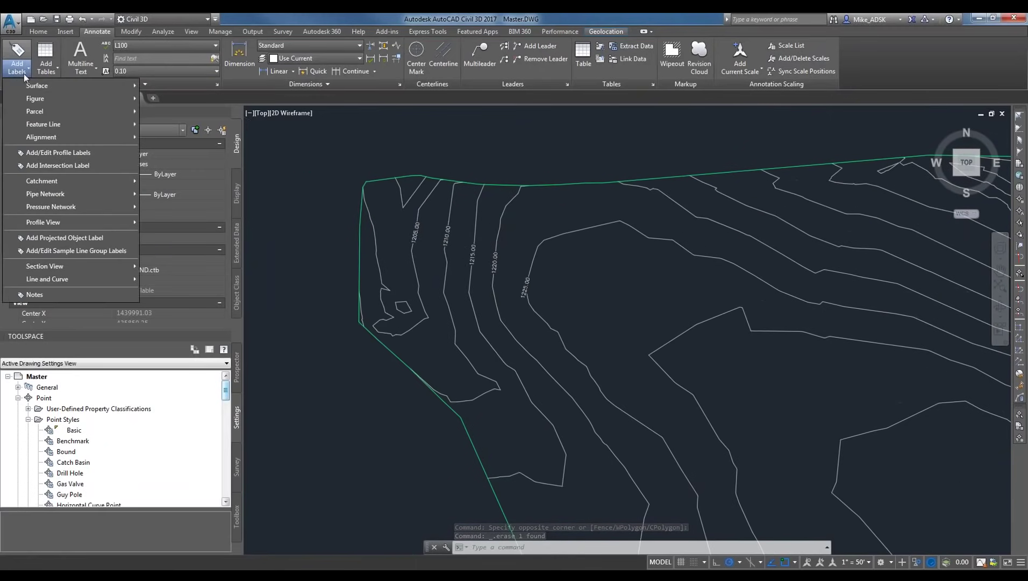
left_click(408, 237)
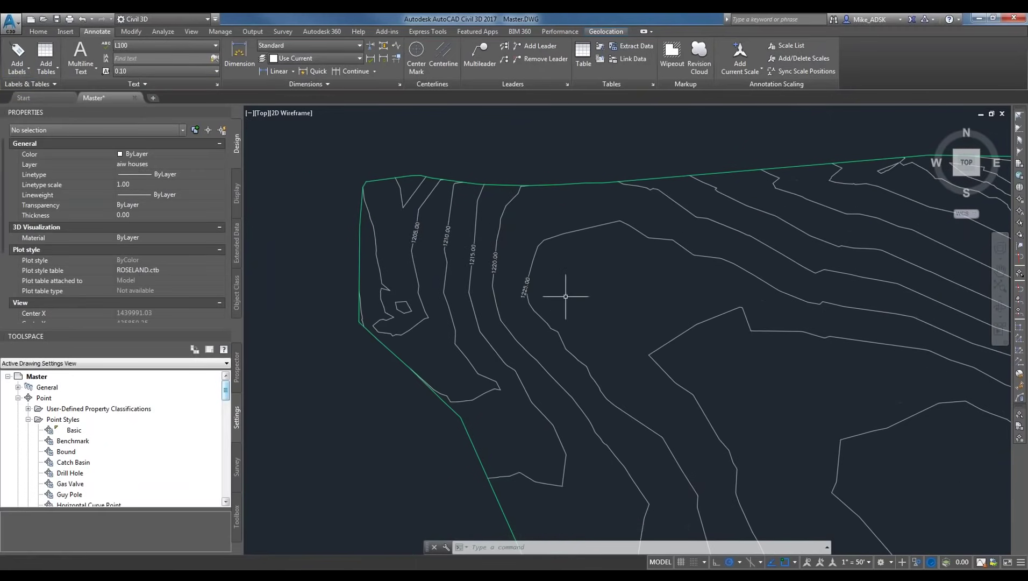
scroll(535, 303, "up", 3)
scroll(518, 282, "down", 2)
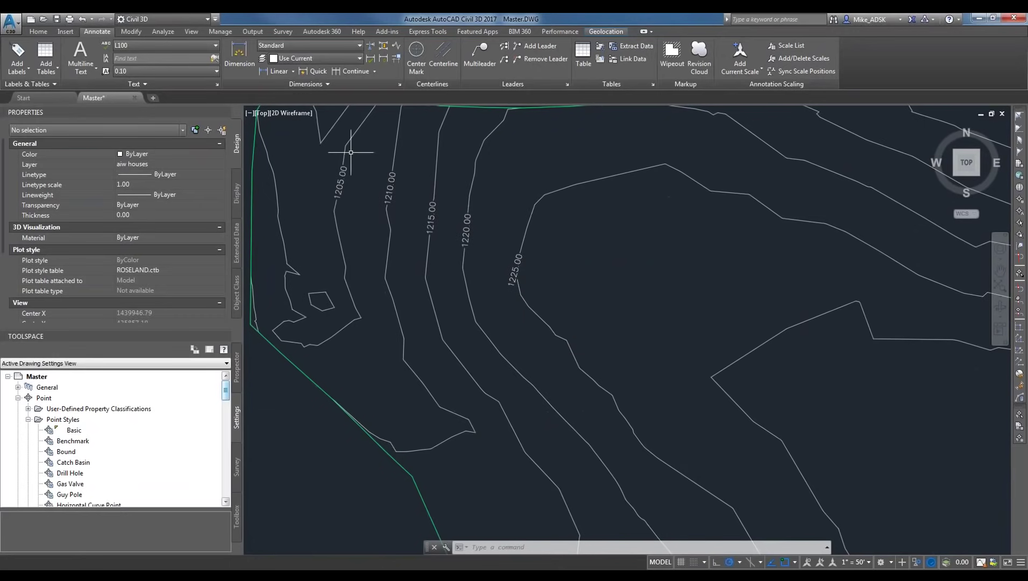
Start a polyline just inside the EG surface border, running down the west side and along the south edge to the southeast corner.
scroll(355, 154, "down", 2)
scroll(416, 207, "down", 6)
type("pl")
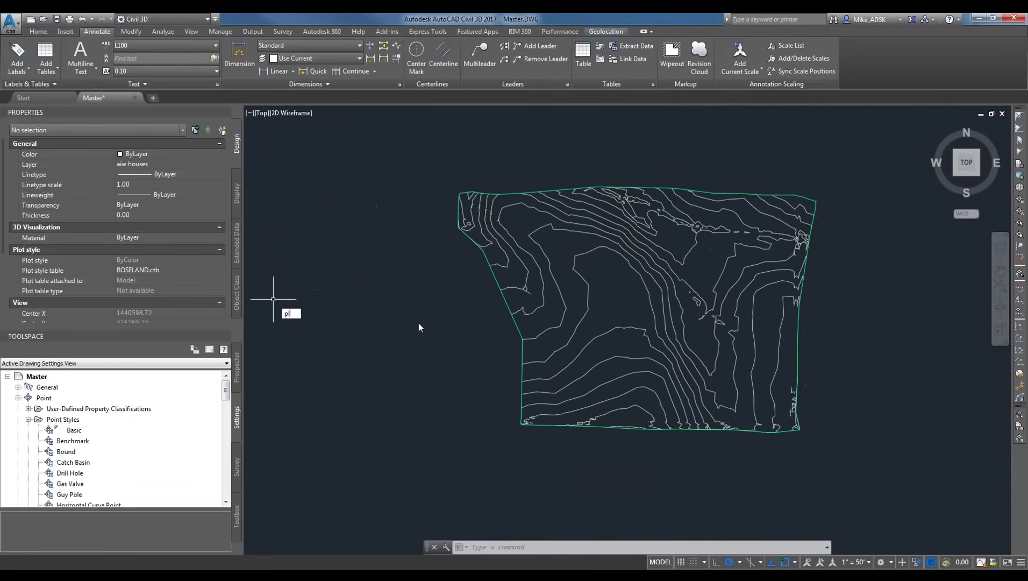
key("Return")
scroll(482, 183, "up", 6)
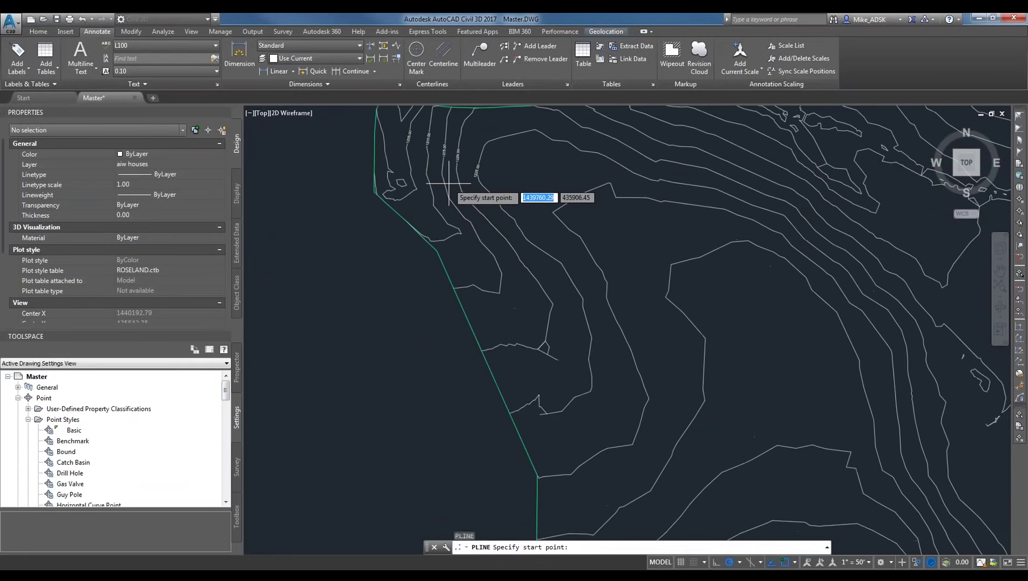
scroll(446, 188, "down", 5)
left_click(437, 199)
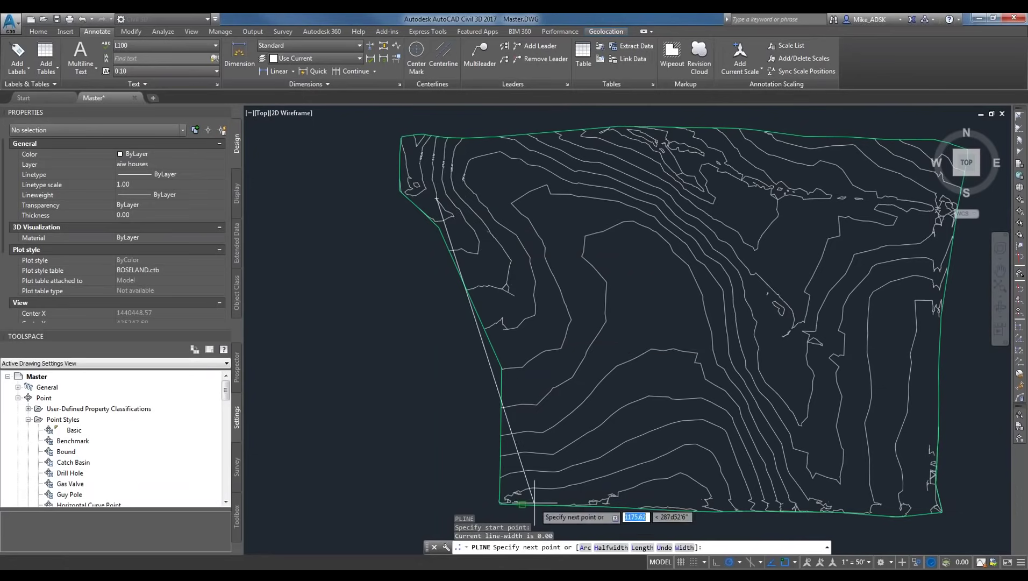
left_click(488, 264)
left_click(519, 368)
right_click(518, 376)
key("Escape")
left_click(520, 478)
left_click(919, 503)
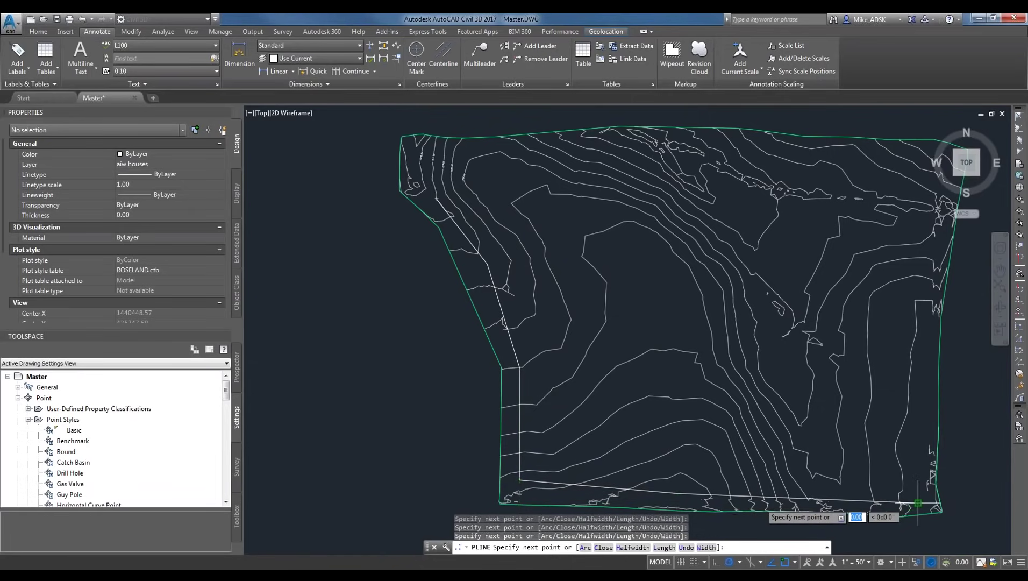
Continue the polyline up the east side and west along the north edge, closing it at its start point near the northwest corner.
scroll(861, 310, "down", 2)
scroll(863, 261, "up", 3)
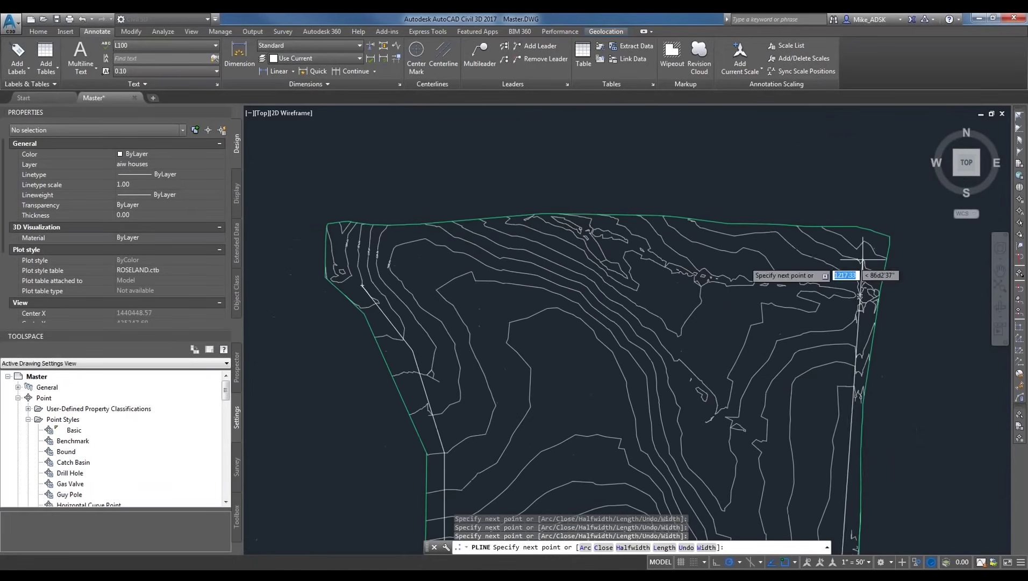
left_click(870, 245)
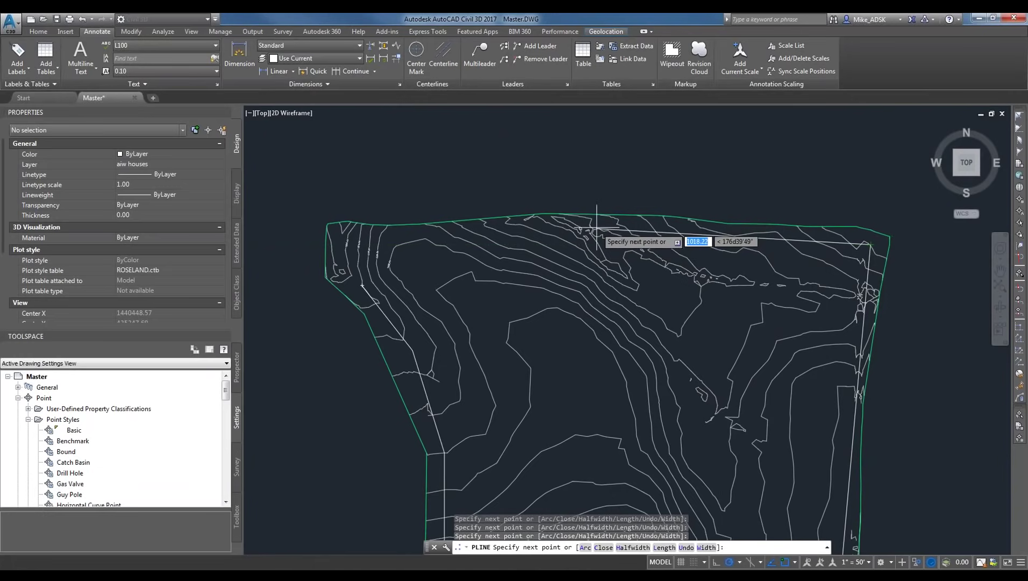
left_click(425, 238)
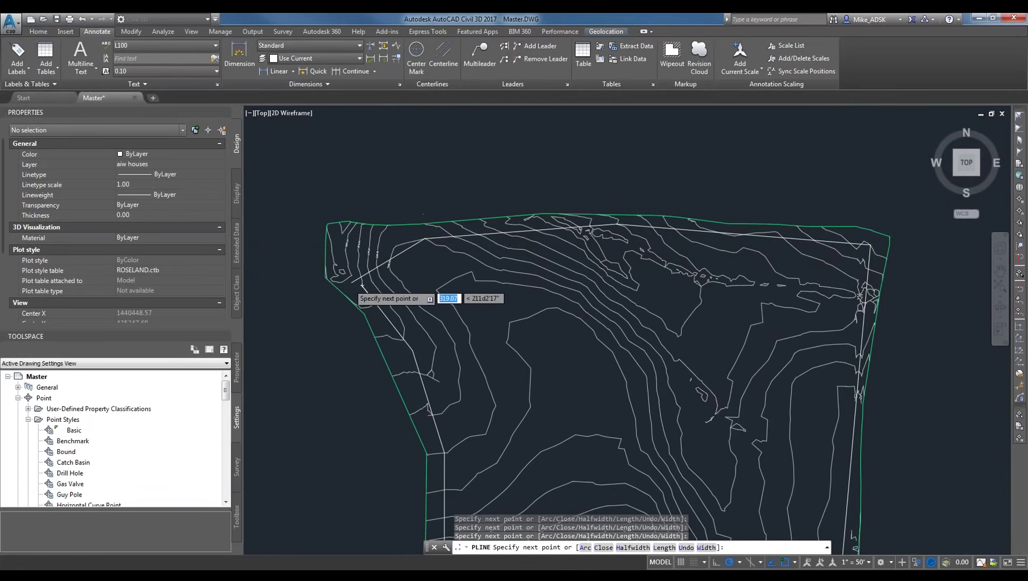
scroll(377, 290, "up", 3)
key("Escape")
key("Escape")
key("Escape")
scroll(565, 304, "down", 6)
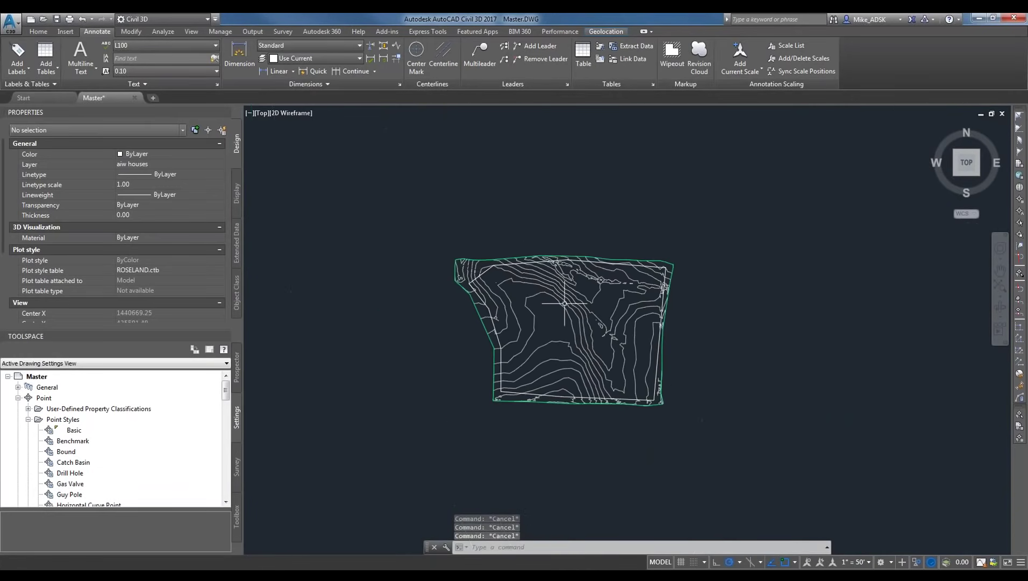
Add an Outer boundary named Test with Non-destructive breakline to the EG surface definition, using the closed polyline.
scroll(565, 304, "up", 2)
left_click(234, 382)
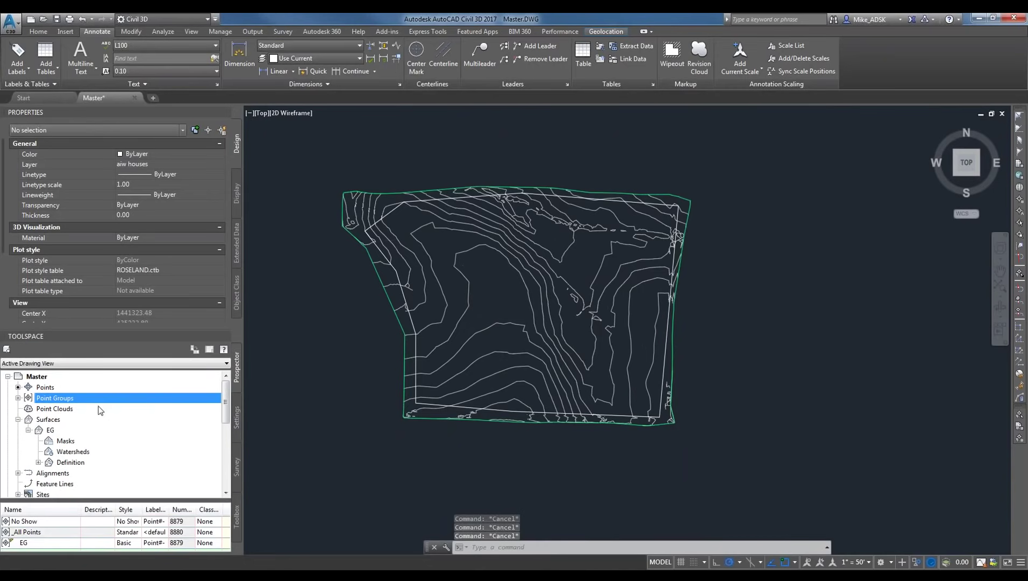
left_click(39, 462)
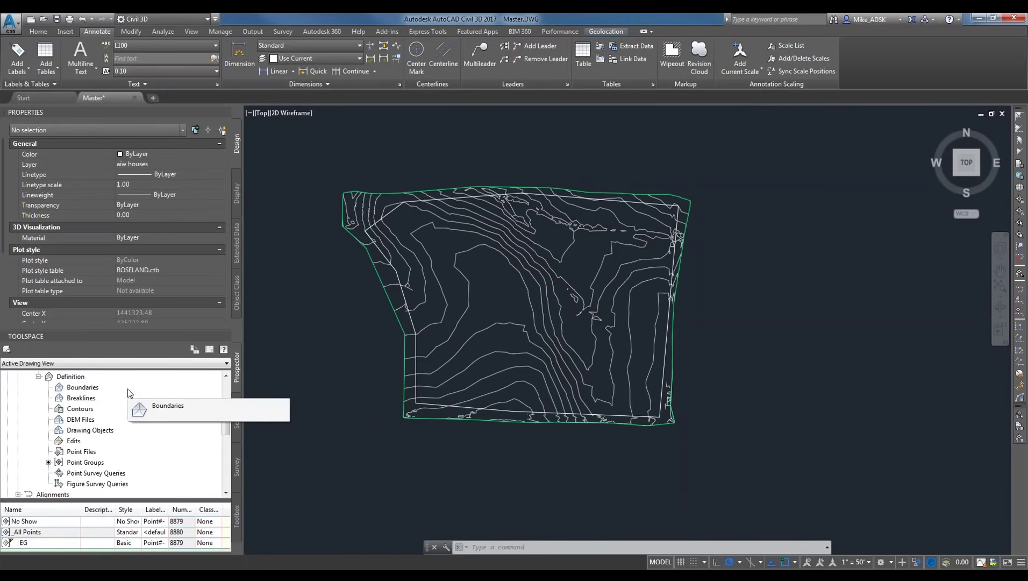
right_click(94, 389)
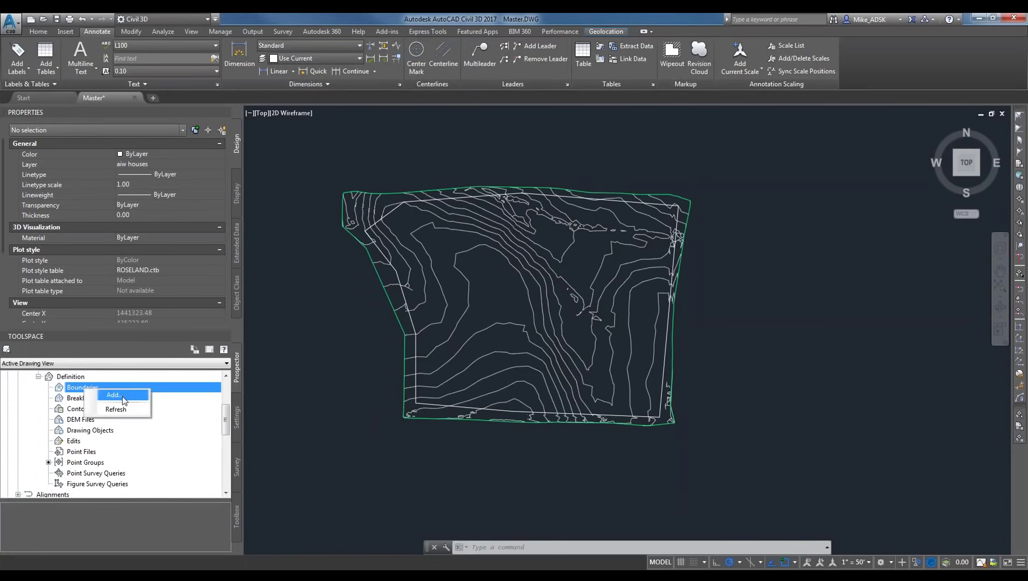
left_click(109, 397)
left_click(422, 278)
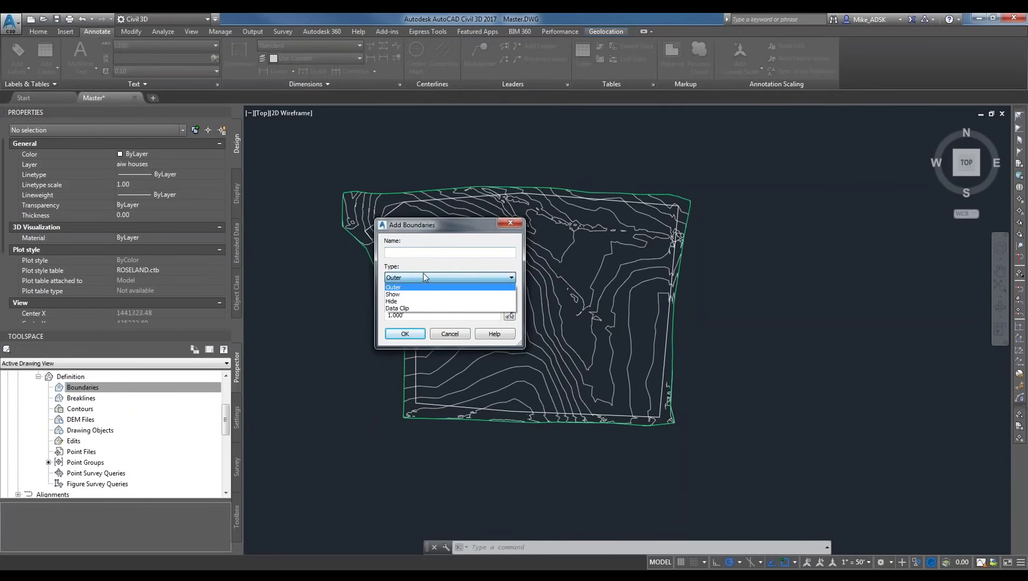
left_click(423, 275)
left_click(418, 251)
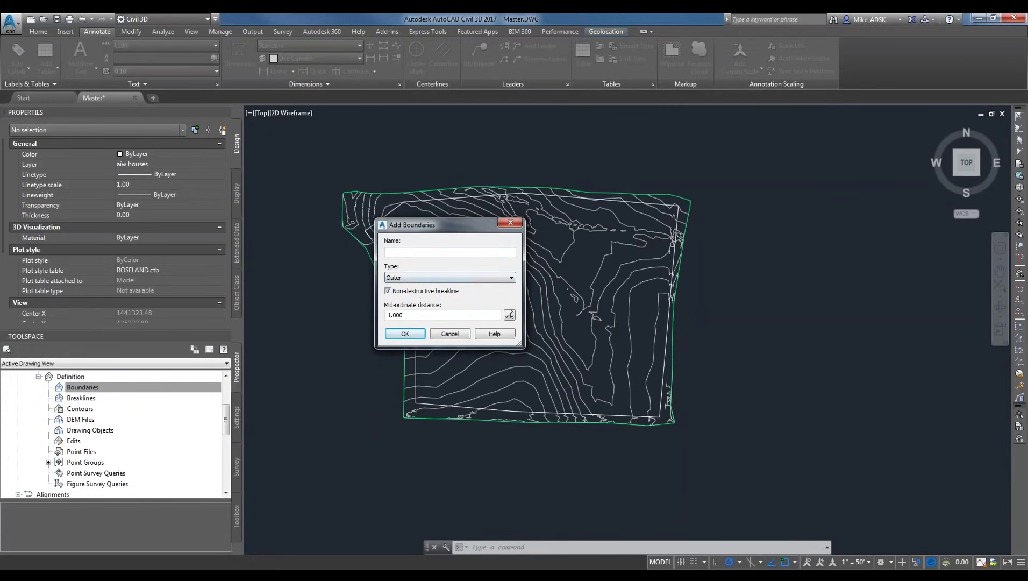
left_click(405, 334)
scroll(384, 204, "up", 2)
scroll(384, 204, "down", 2)
left_click(400, 206)
scroll(399, 207, "down", 3)
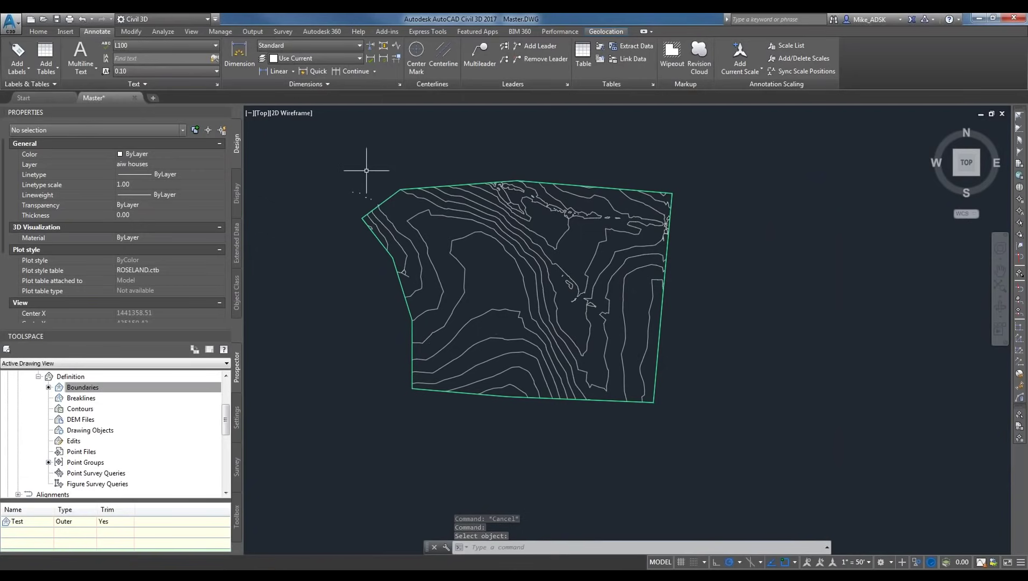
Examine the single contour labels left outside the surface boundary near the northwest corner.
scroll(355, 213, "up", 3)
scroll(419, 250, "up", 2)
middle_click_drag(449, 251, 652, 307)
scroll(652, 307, "down", 2)
scroll(650, 311, "up", 2)
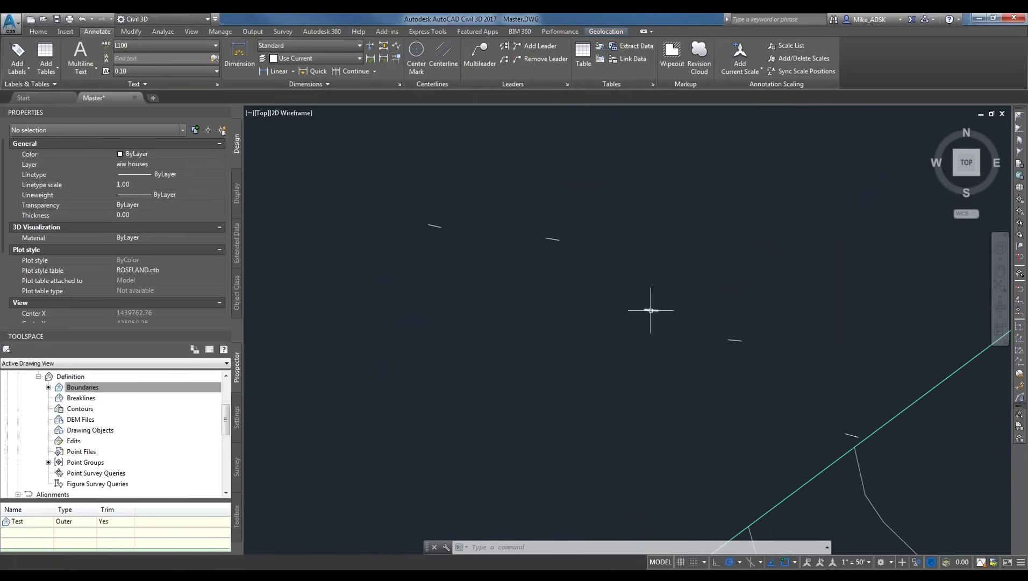
scroll(661, 307, "down", 2)
scroll(651, 339, "up", 1)
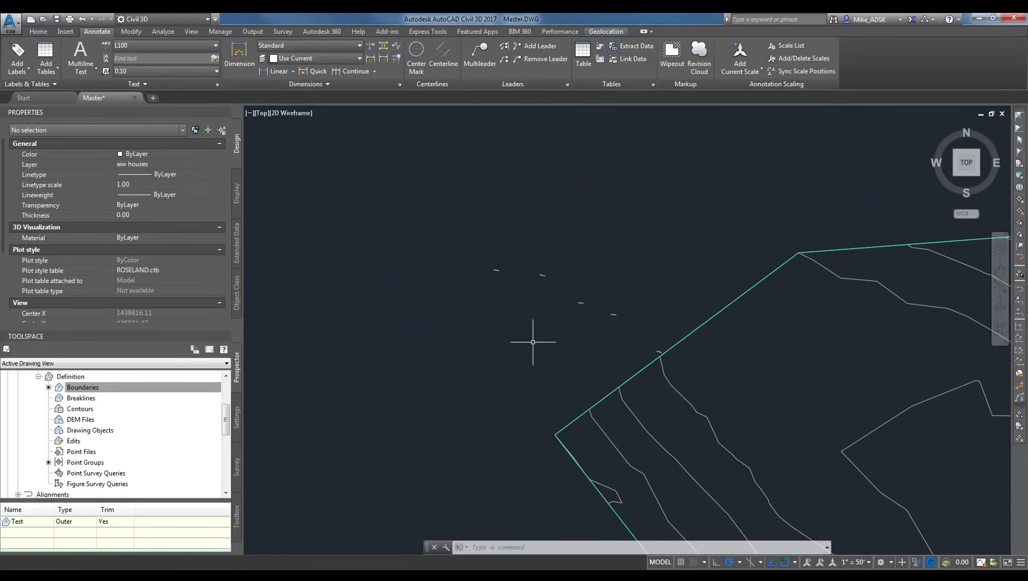
scroll(590, 306, "up", 1)
scroll(602, 300, "down", 1)
scroll(495, 258, "up", 3)
left_click(460, 263)
left_click(460, 248)
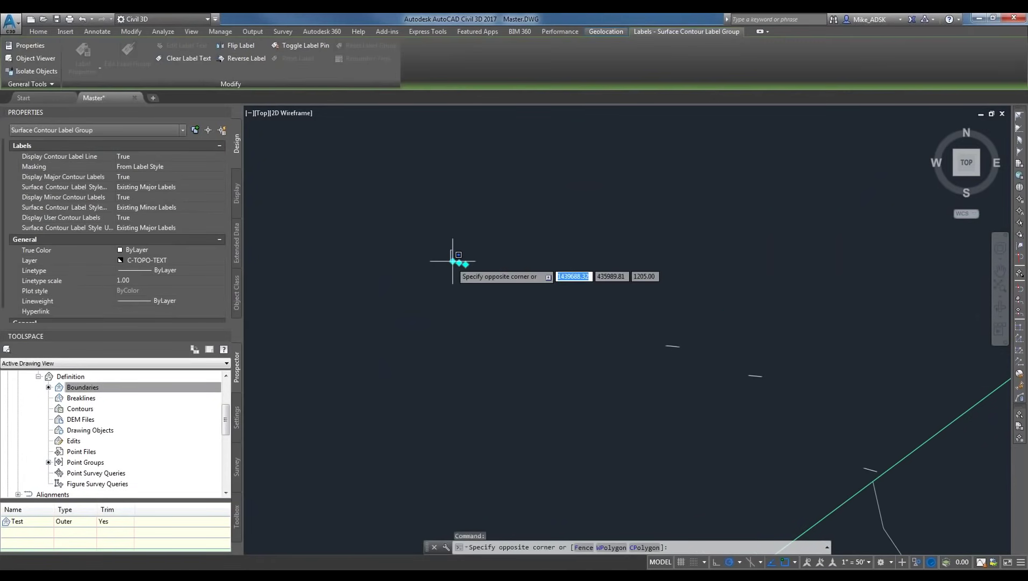
key("Escape")
scroll(598, 311, "down", 1)
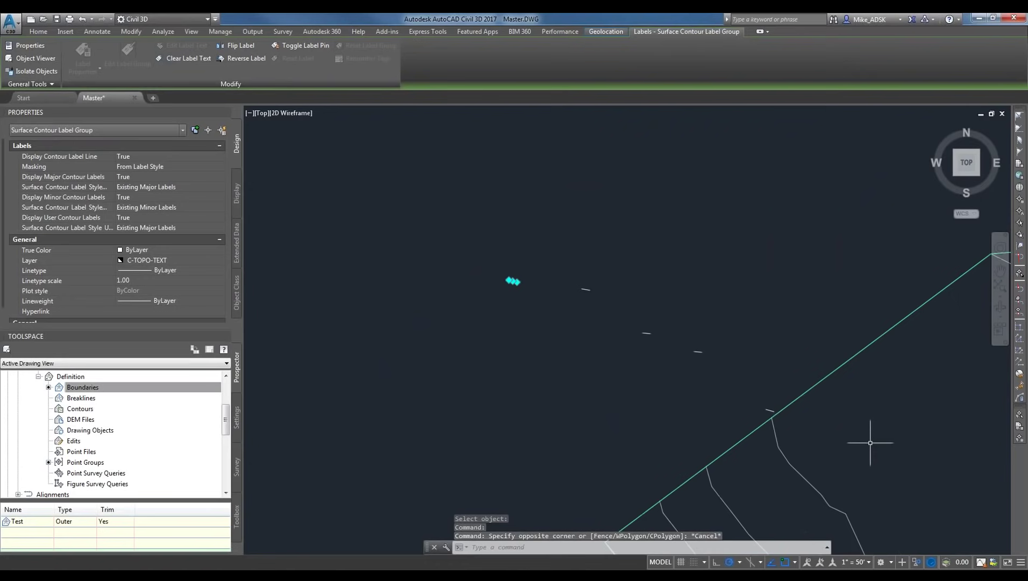
Delete the Test boundary from the EG surface definition and rebuild the surface.
left_click(59, 387)
right_click(94, 394)
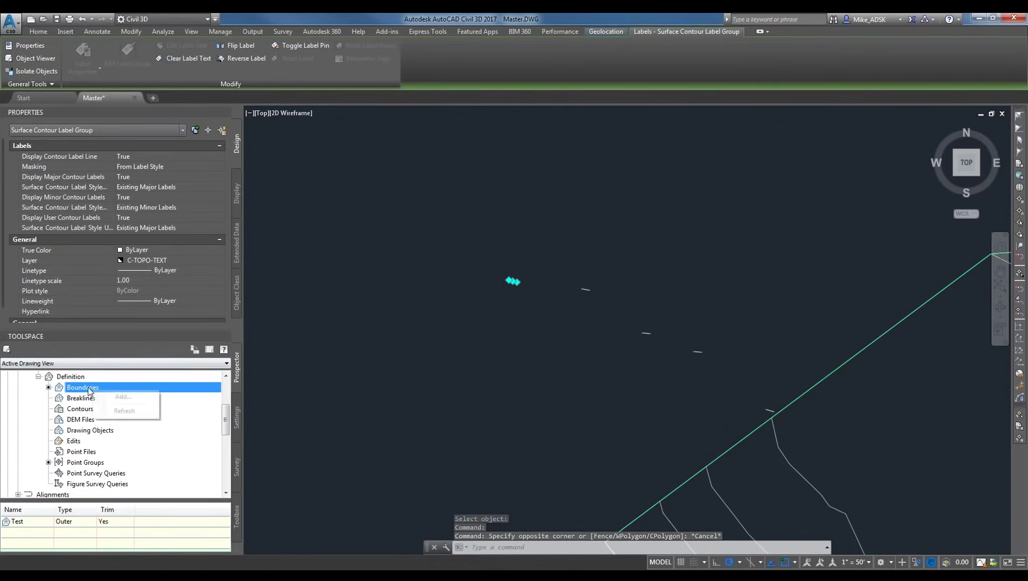
left_click(81, 389)
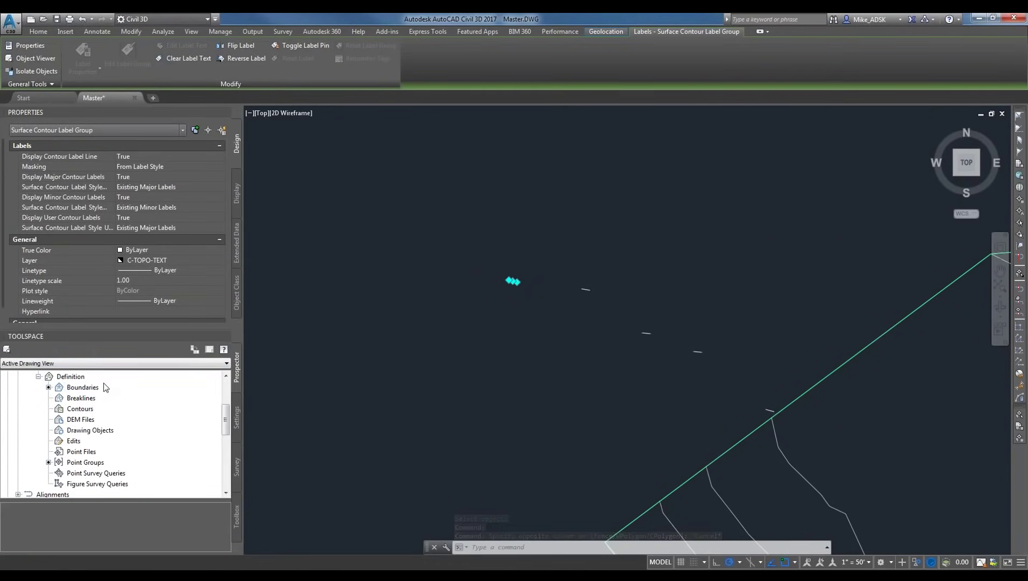
left_click(18, 525)
right_click(22, 523)
left_click(55, 485)
right_click(62, 408)
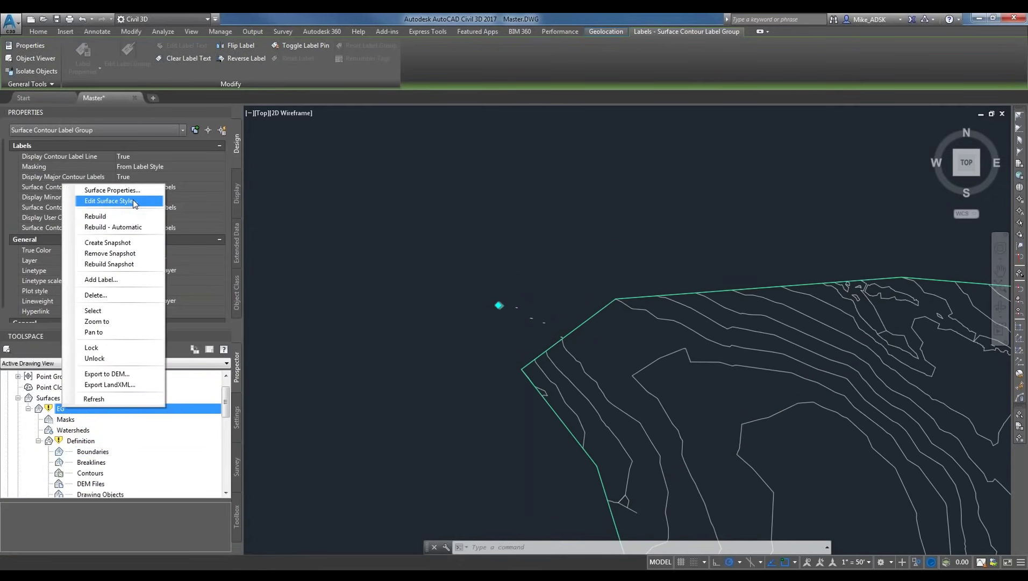
left_click(129, 215)
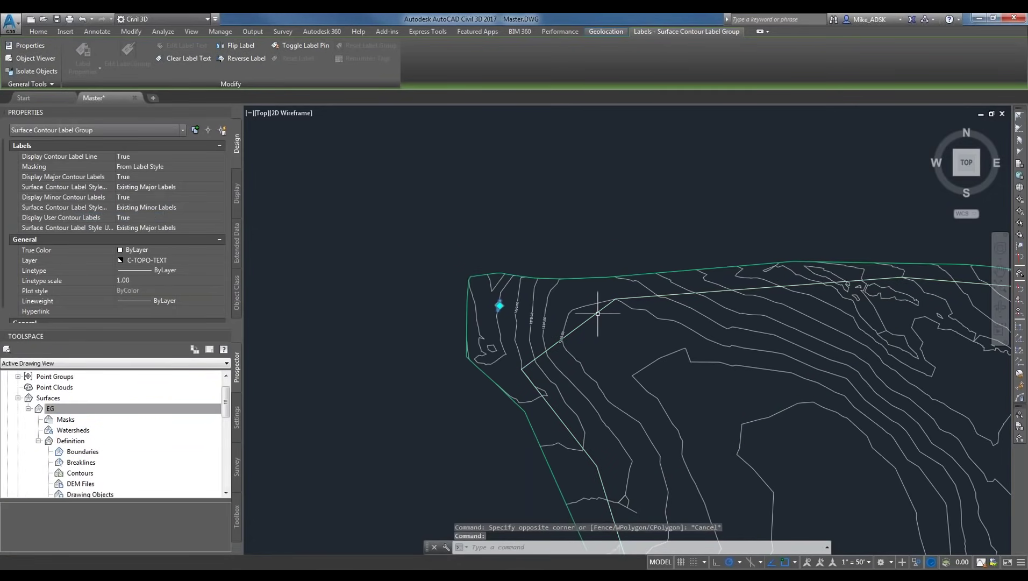
Clear the selection and erase the closed polyline running inside the EG surface border.
scroll(592, 310, "down", 5)
scroll(468, 269, "up", 10)
scroll(491, 242, "down", 2)
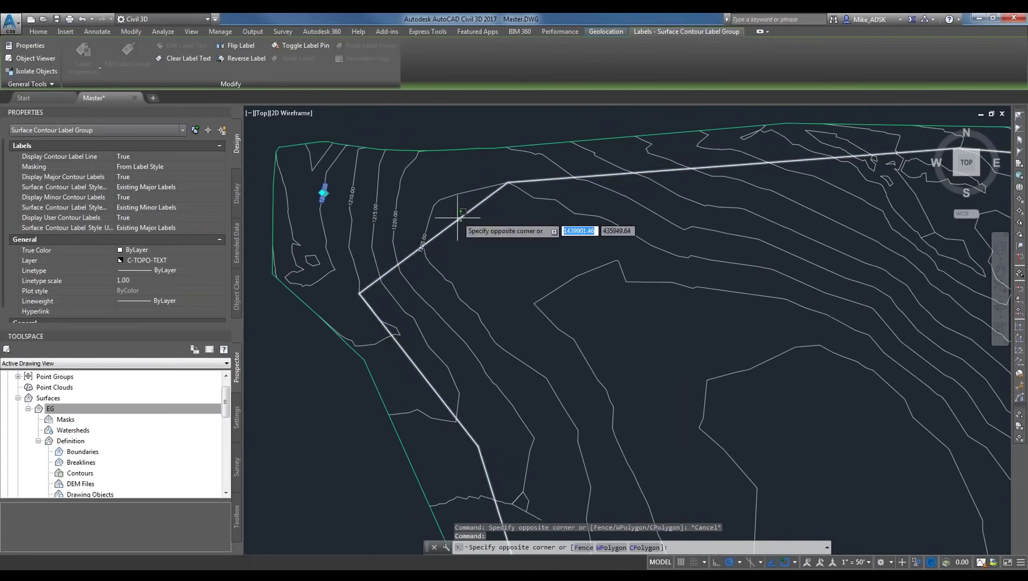
left_click(460, 217)
left_click(463, 291)
key("Escape")
key("Escape")
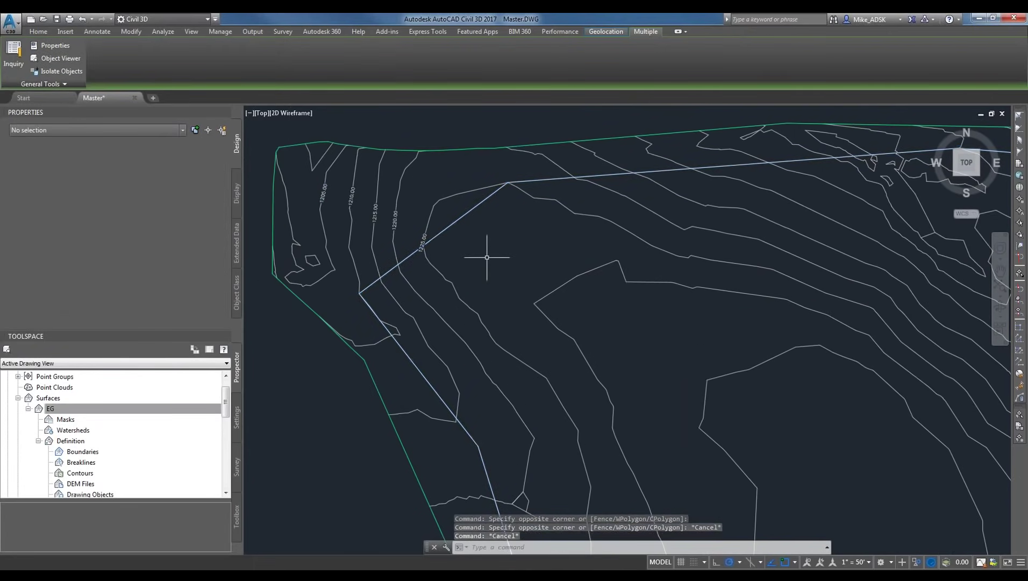
left_click(470, 212)
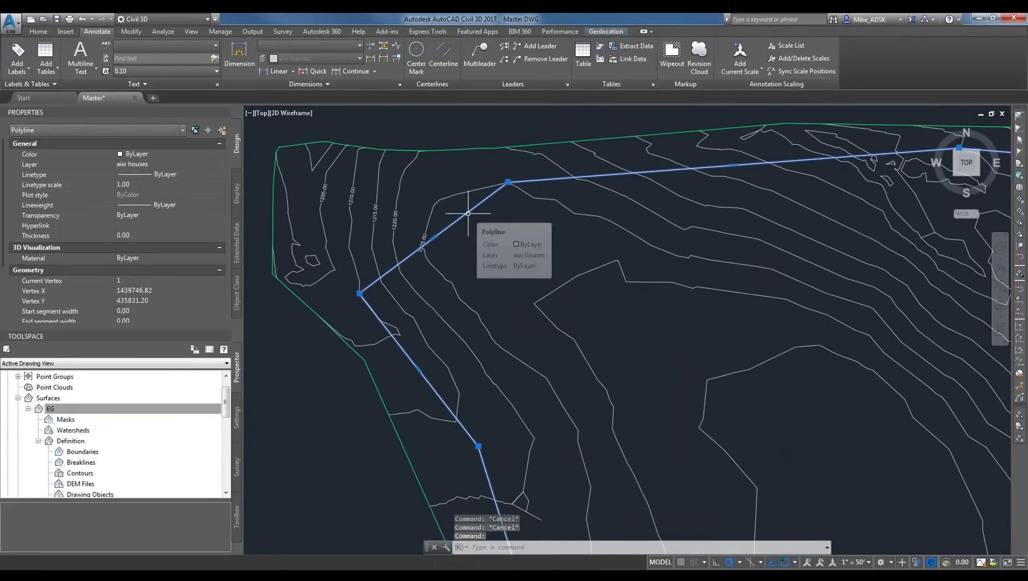
key("Delete")
scroll(465, 214, "down", 5)
scroll(477, 197, "up", 2)
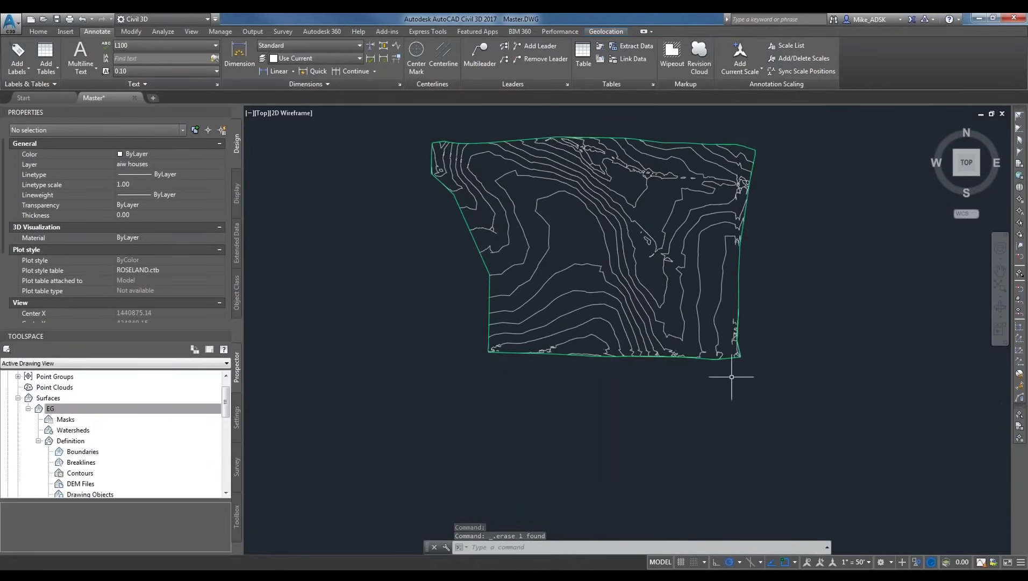
End the object isolation so all the site drawing linework displays with the EG surface.
scroll(687, 329, "down", 2)
right_click(784, 259)
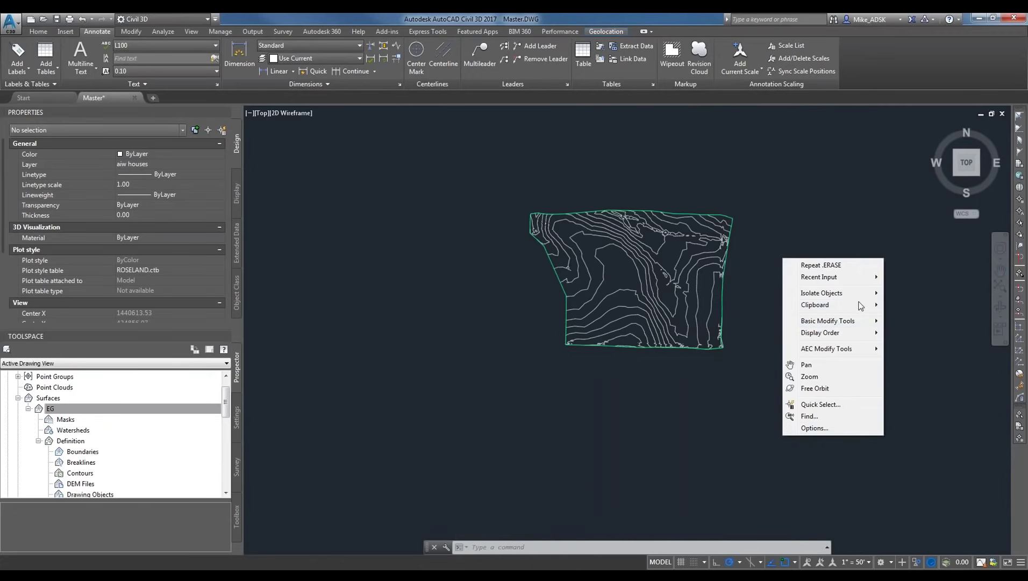
mouse_move(820, 293)
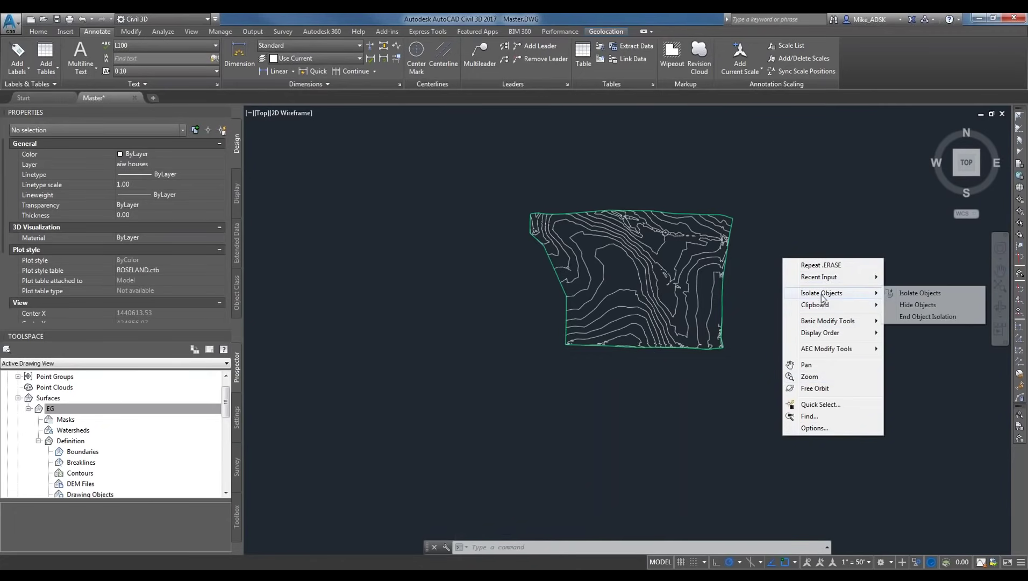
left_click(914, 316)
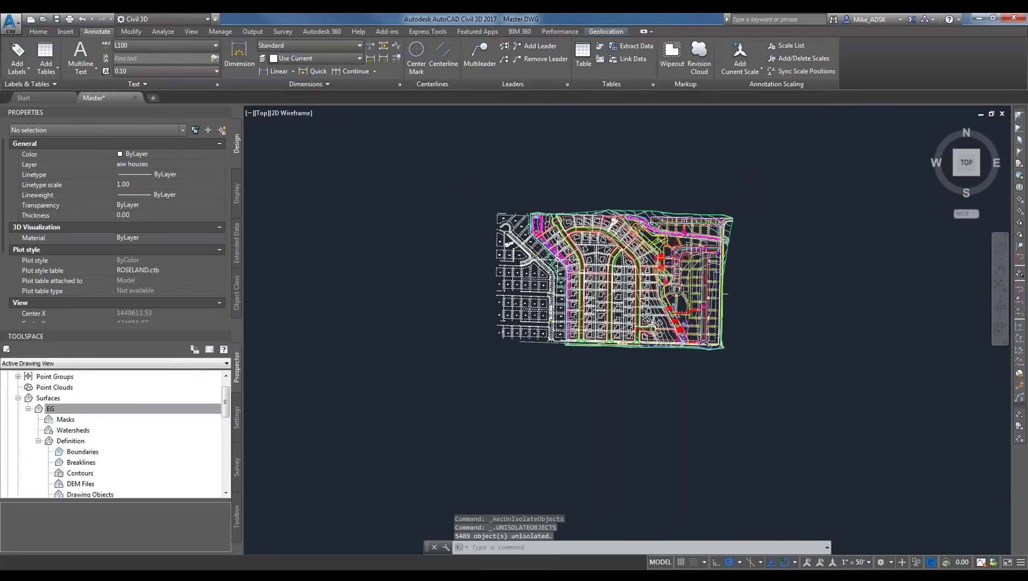
mouse_move(538, 300)
middle_mouse_down()
mouse_move(491, 326)
mouse_move(466, 317)
mouse_move(363, 352)
mouse_move(387, 326)
middle_mouse_up()
scroll(490, 326, "up", 2)
middle_click_drag(885, 170, 872, 223)
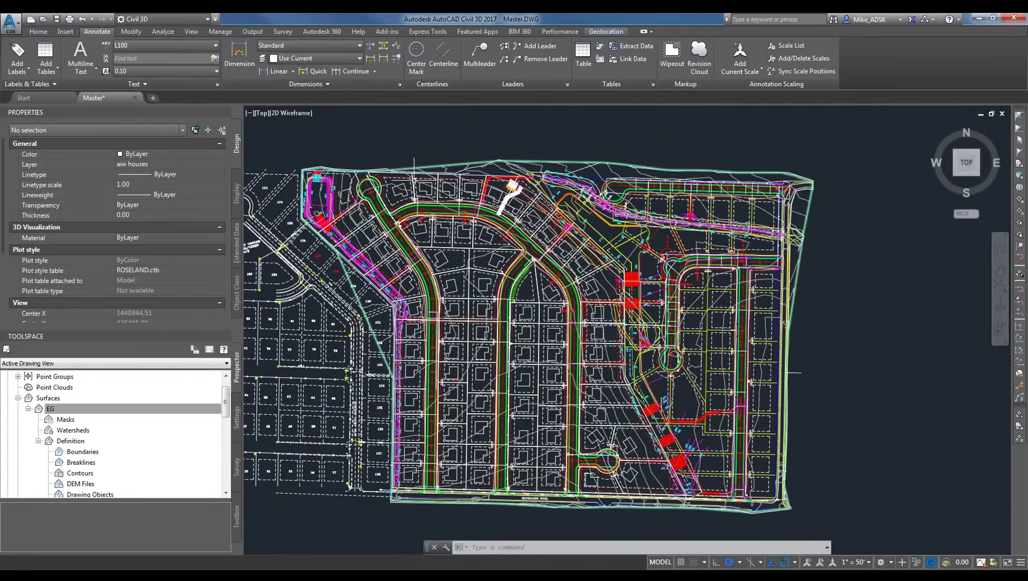
Set the EG surface style to _No Display and clear the selection.
left_click(50, 409)
right_click(49, 409)
left_click(97, 189)
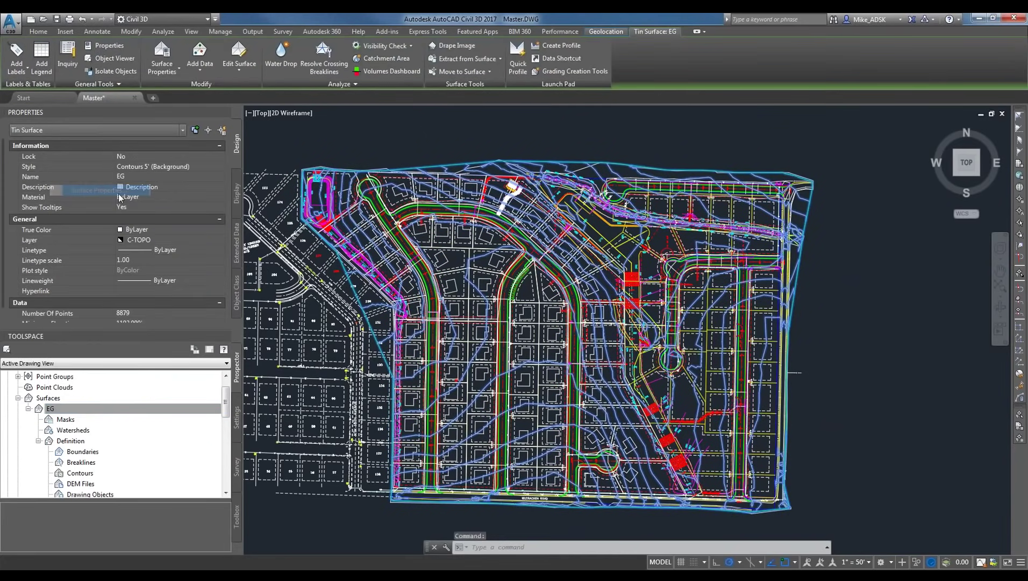
left_click(124, 230)
left_click(107, 247)
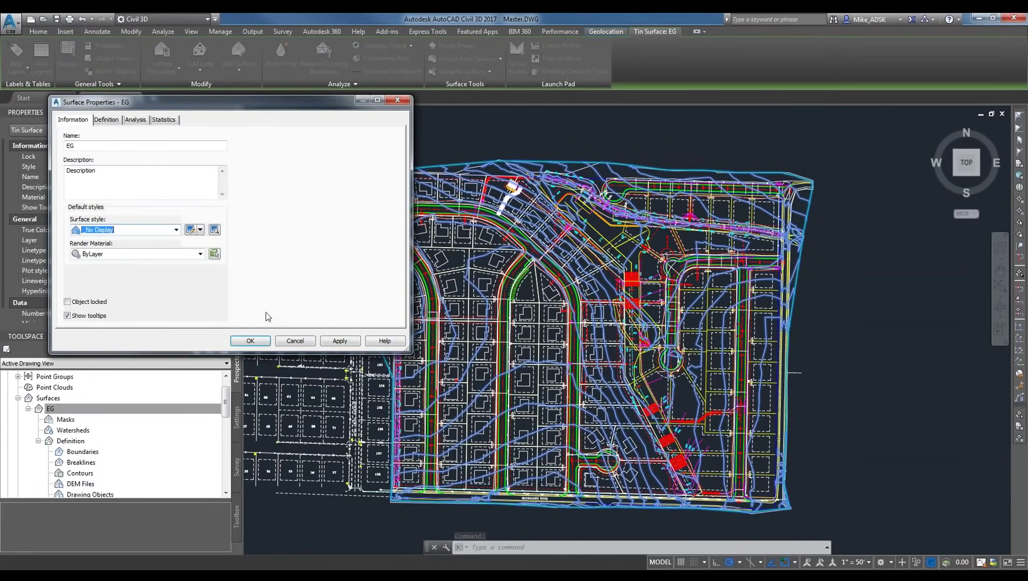
left_click(333, 341)
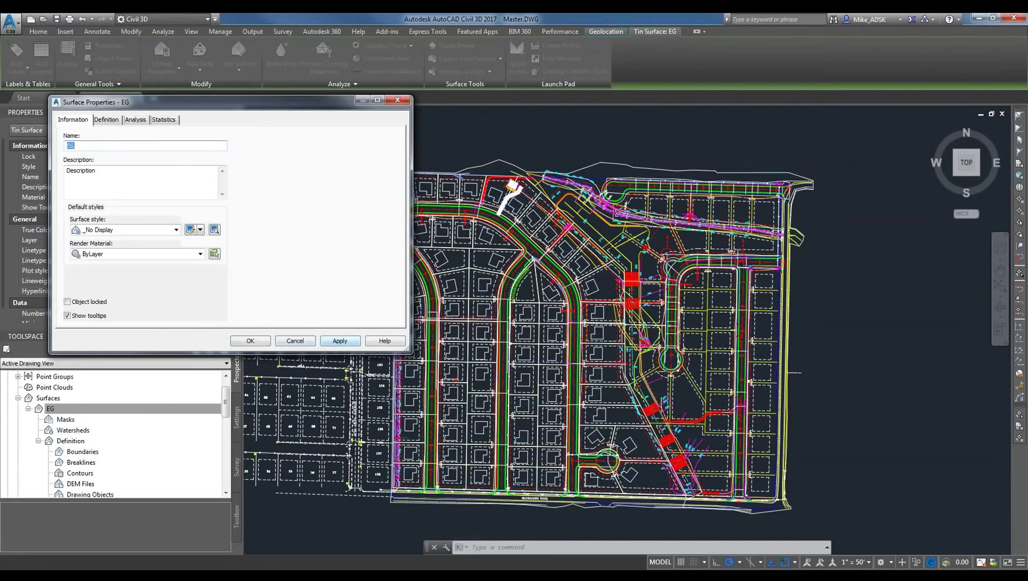
key("Return")
key("Escape")
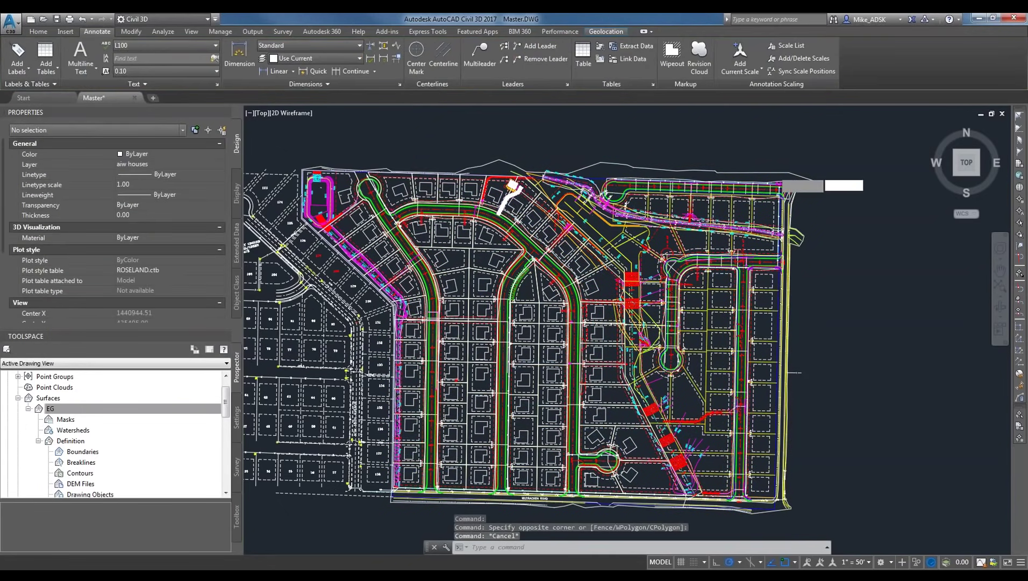
left_click(725, 163)
key("Escape")
key("Escape")
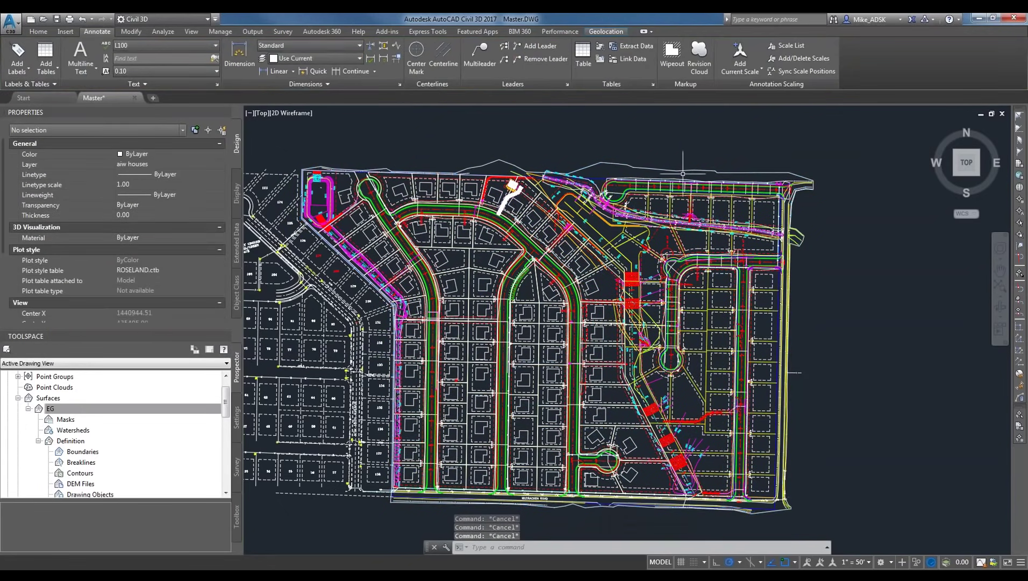
left_click(608, 172)
key("Escape")
Review the surface style choices in the EG surface properties without applying a change.
left_click(52, 409)
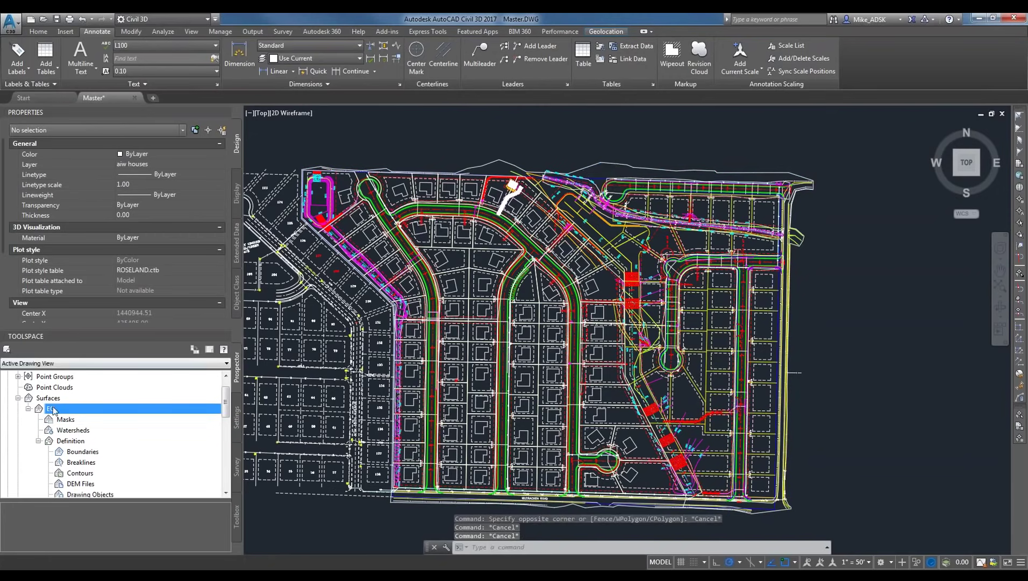
right_click(58, 411)
left_click(82, 401)
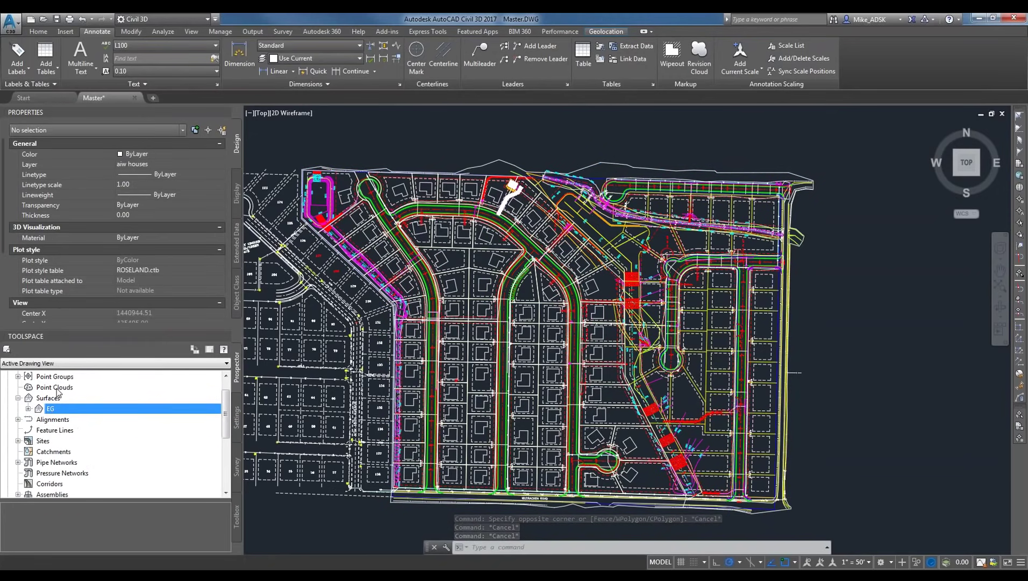
left_click(28, 409)
right_click(65, 417)
left_click(107, 207)
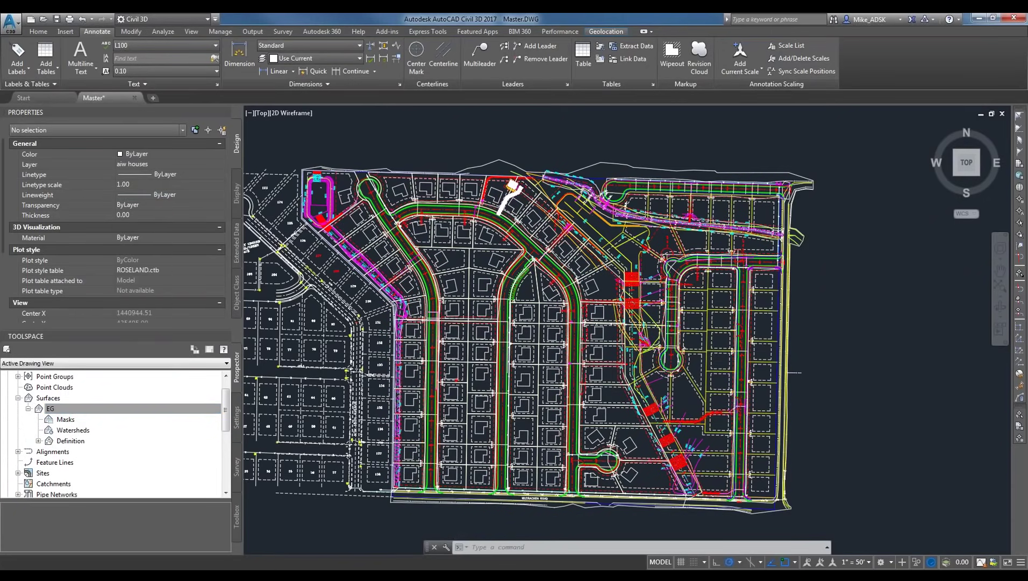
left_click(178, 230)
left_click(138, 262)
left_click(294, 338)
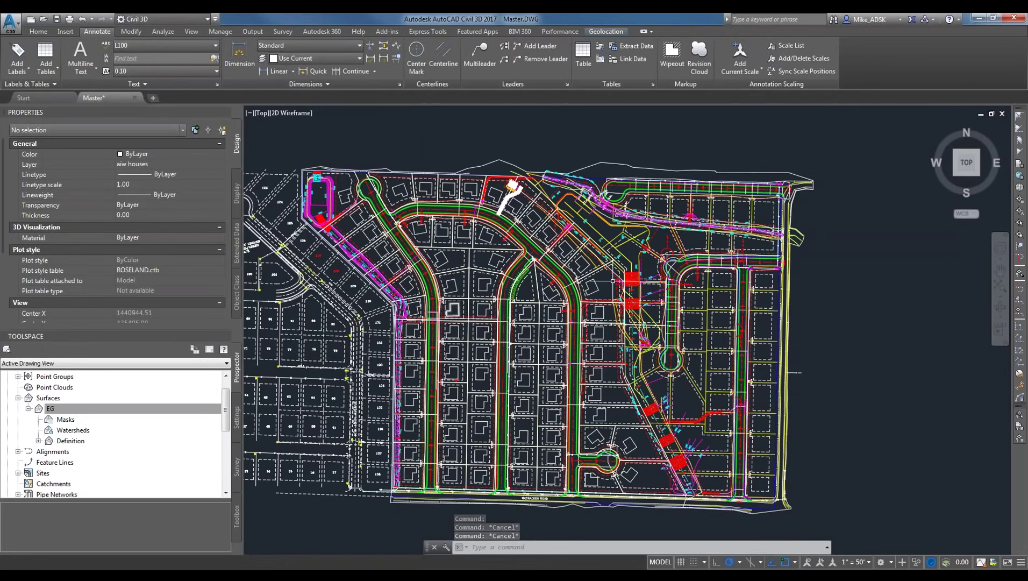
Examine the street centerline polyline that curves up to the intersection north of the central lots.
scroll(567, 298, "up", 2)
scroll(558, 225, "up", 2)
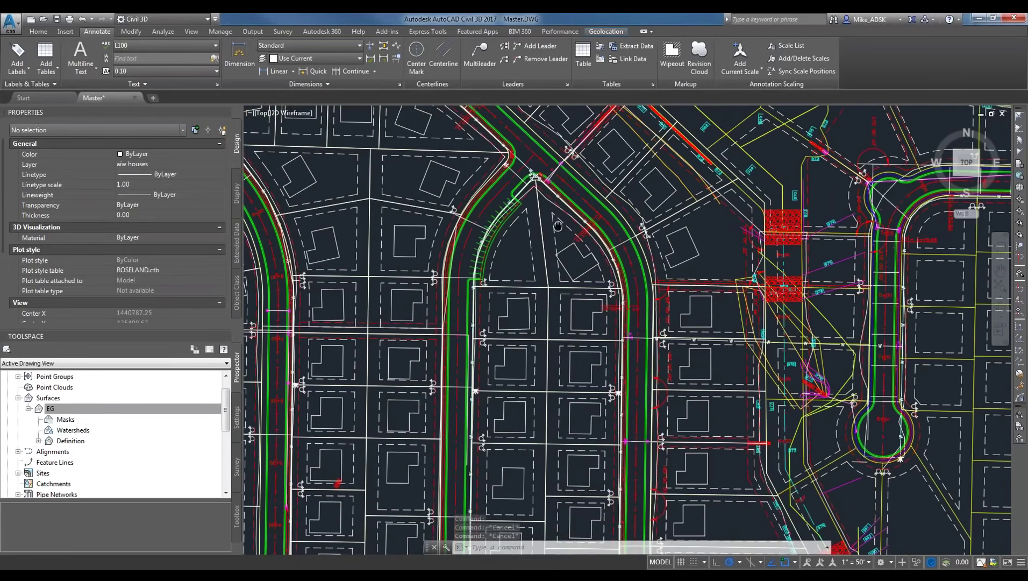
middle_click_drag(558, 225, 582, 204)
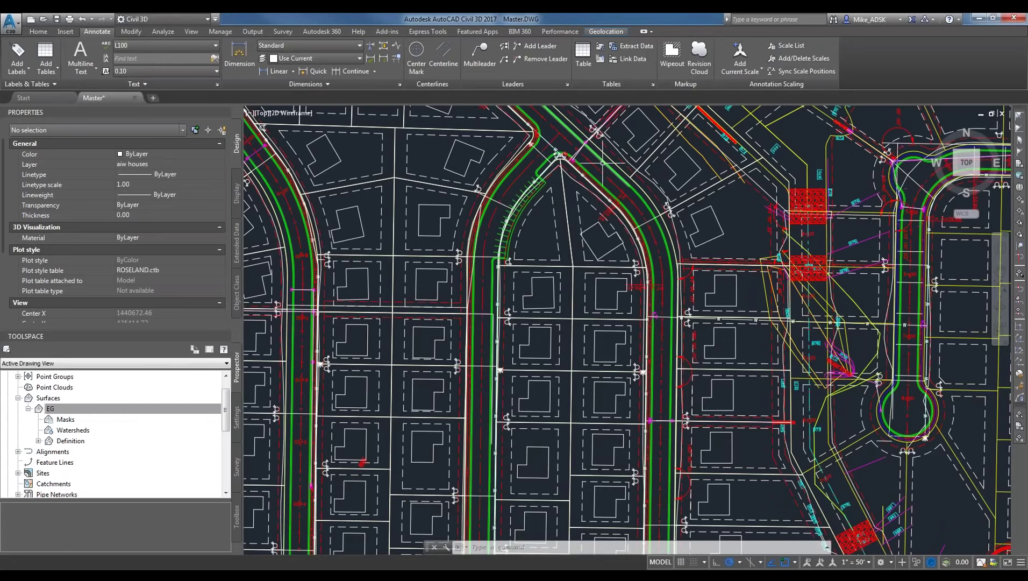
scroll(603, 162, "up", 2)
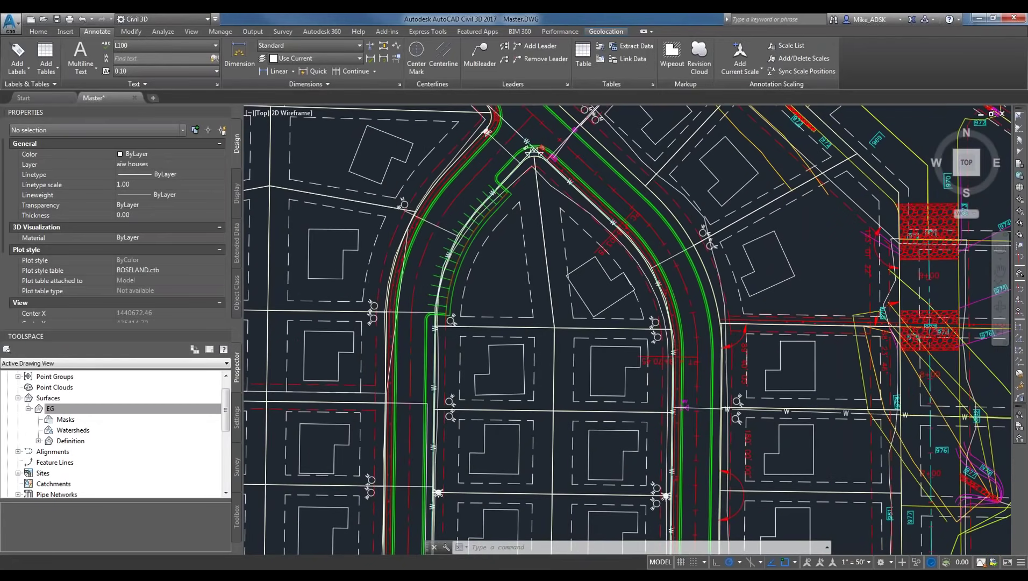
scroll(601, 162, "down", 2)
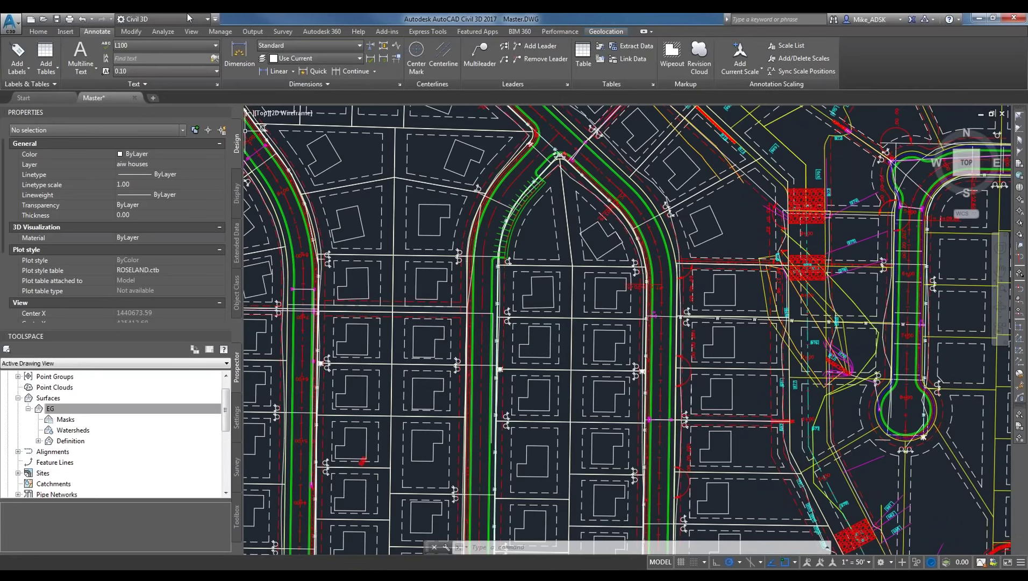
left_click(526, 170)
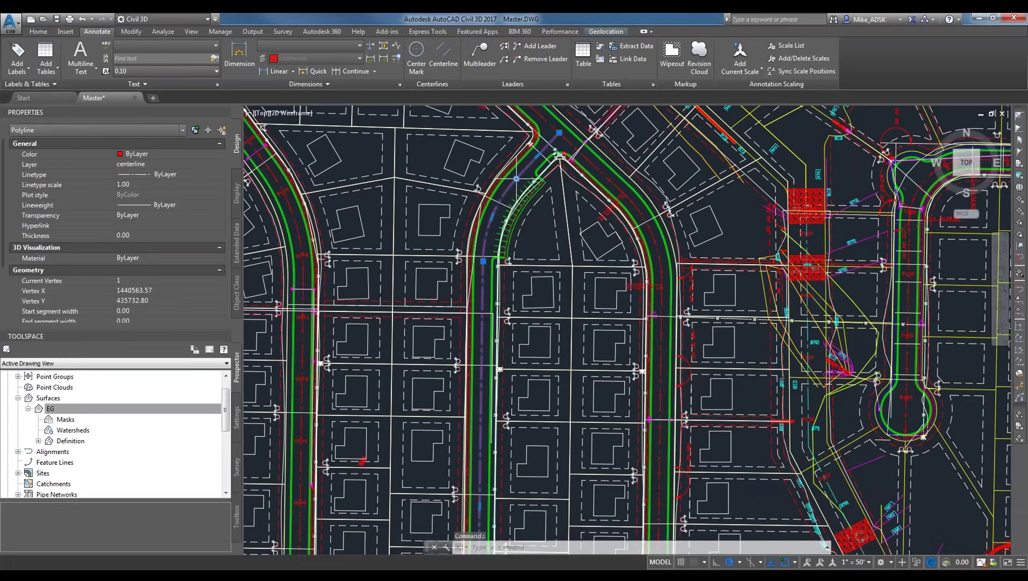
scroll(523, 139, "down", 2)
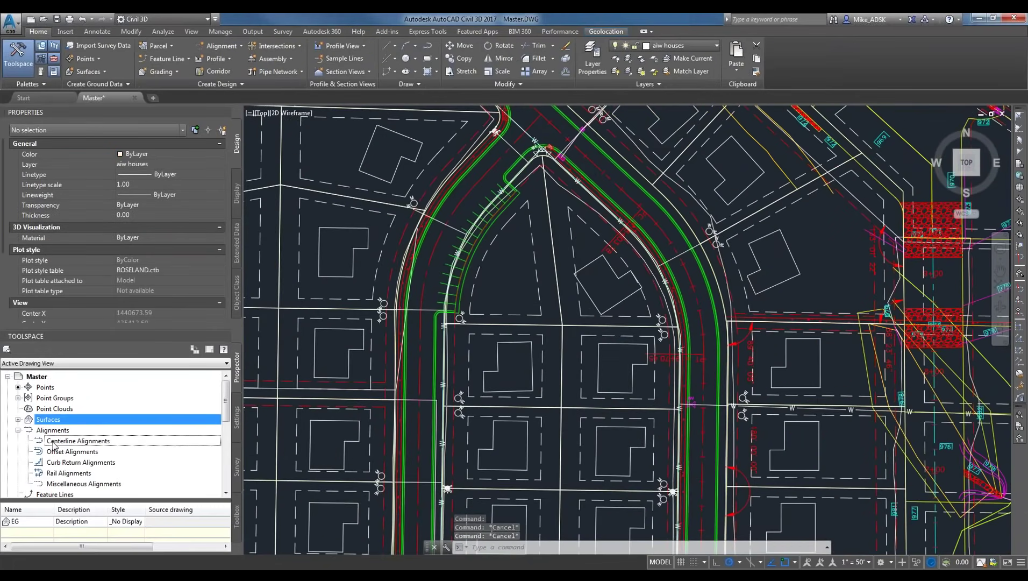
Start an alignment from objects using the curved street centerline polyline, reverse its direction, and name it Proposed Roadway.
left_click(78, 441)
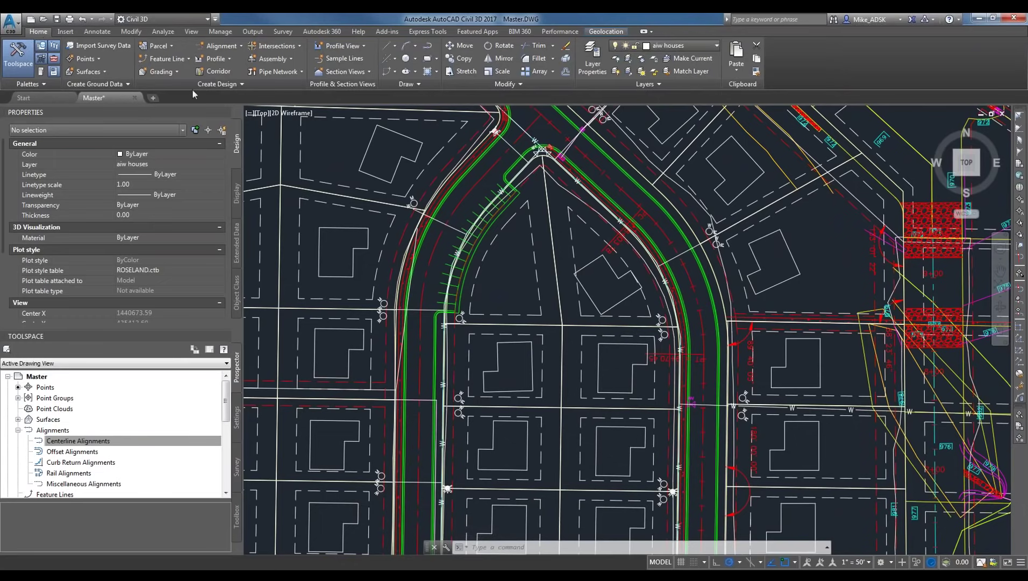
left_click(226, 48)
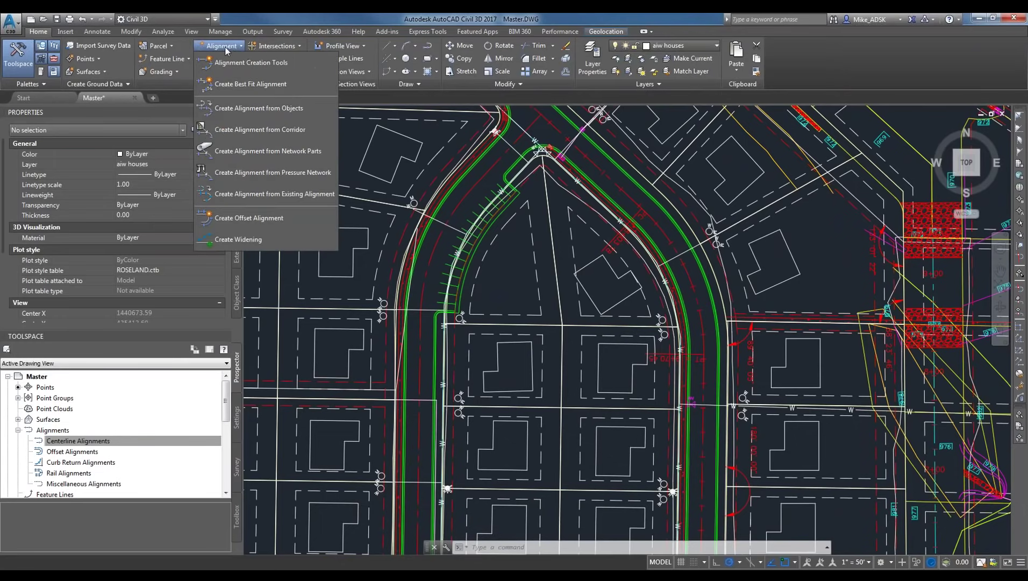
left_click(242, 109)
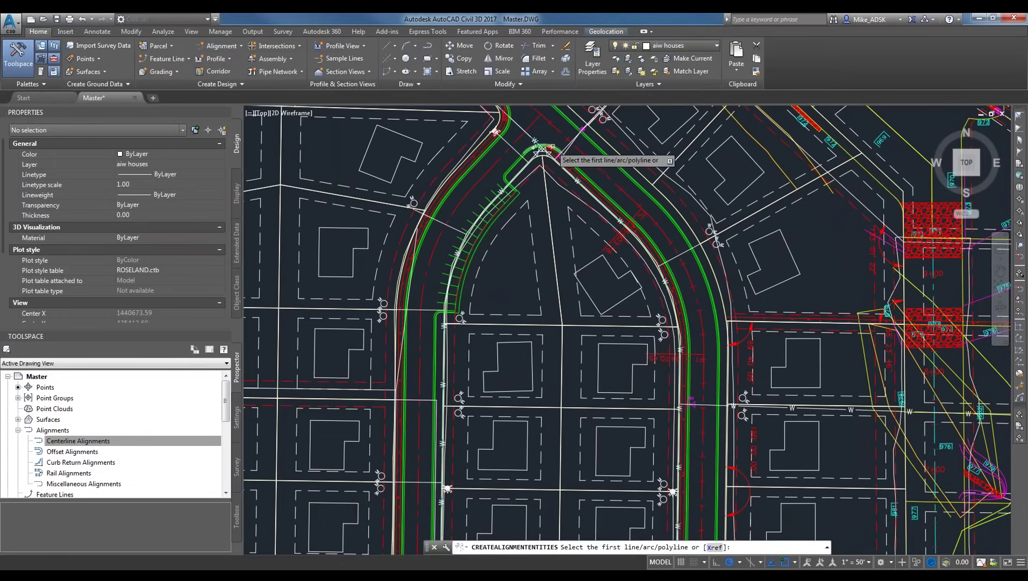
left_click(519, 158)
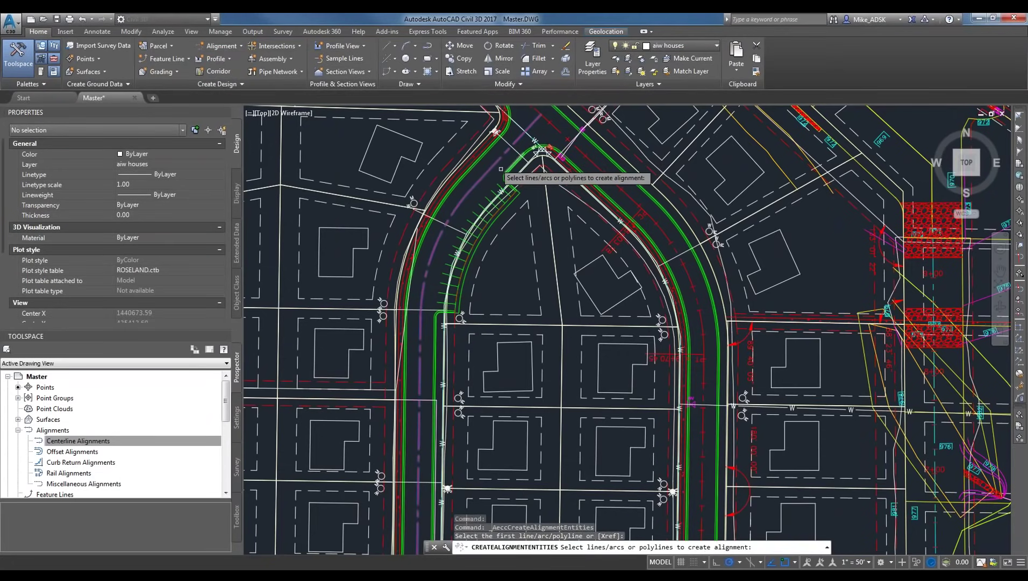
key("Return")
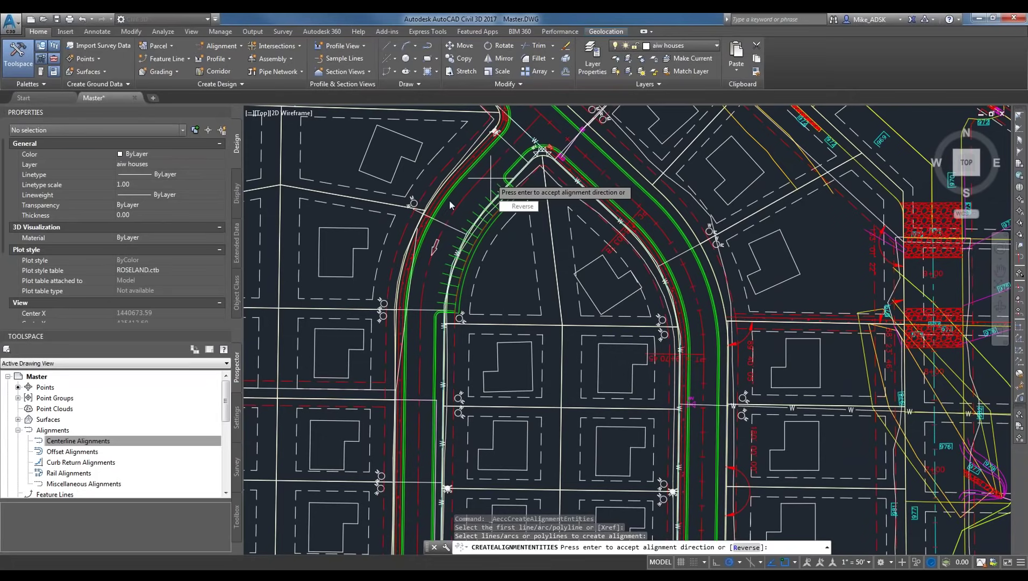
left_click(520, 206)
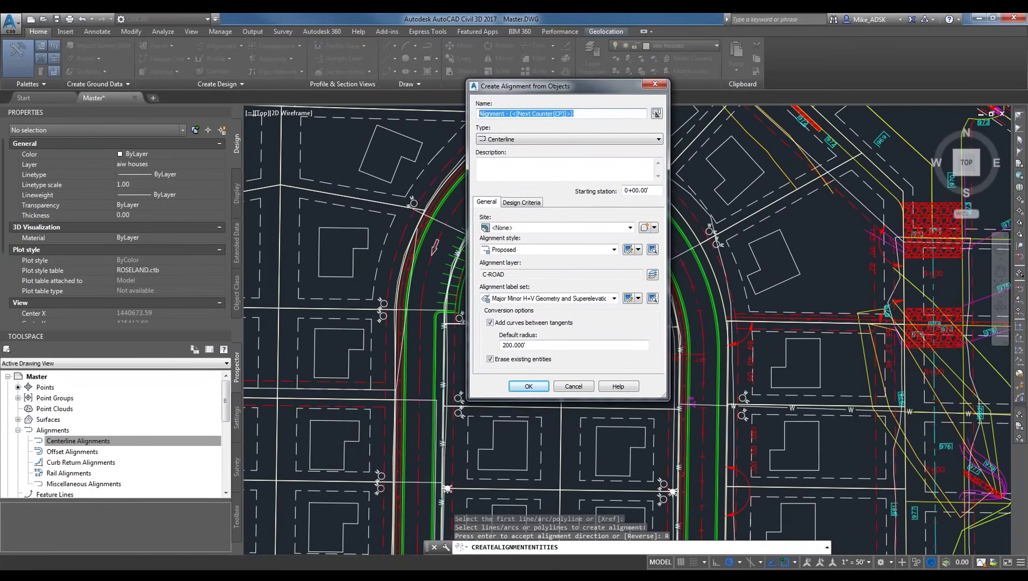
key("BackSpace")
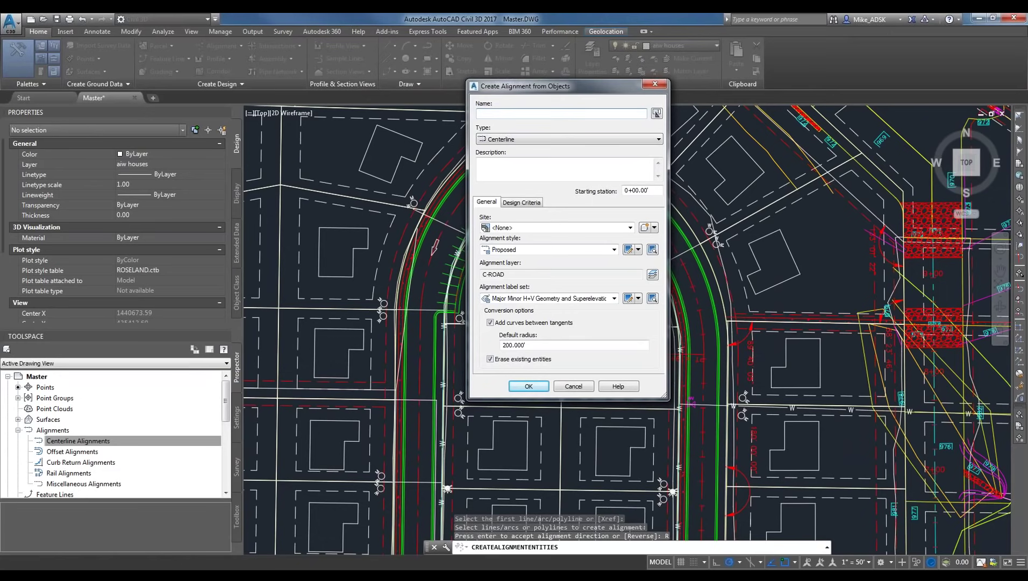
type("roposed Roadway")
Review the alignment's design criteria, site choices and alignment style before creating it.
left_click(527, 203)
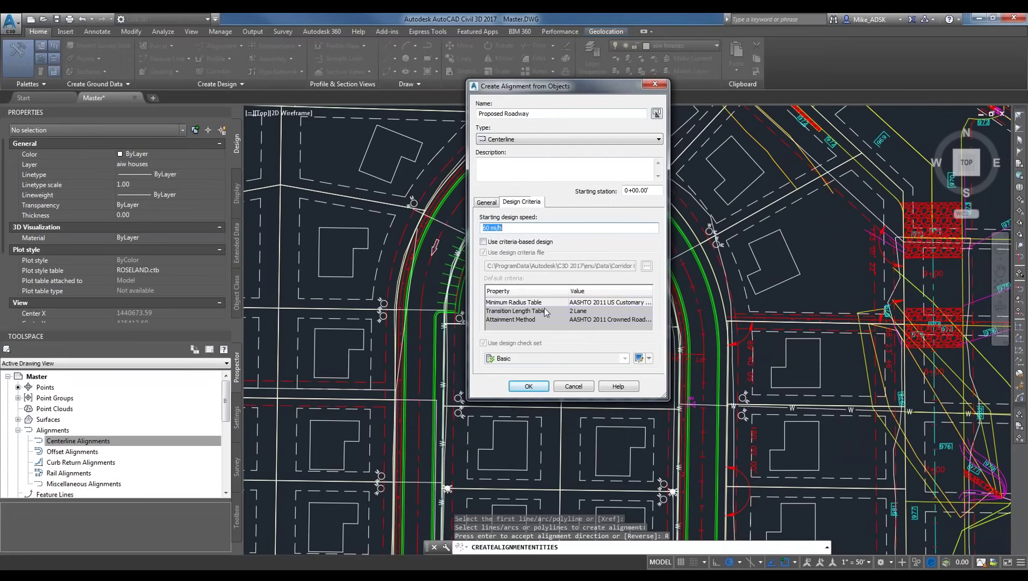
left_click(626, 319)
left_click(489, 203)
left_click(526, 202)
left_click(483, 203)
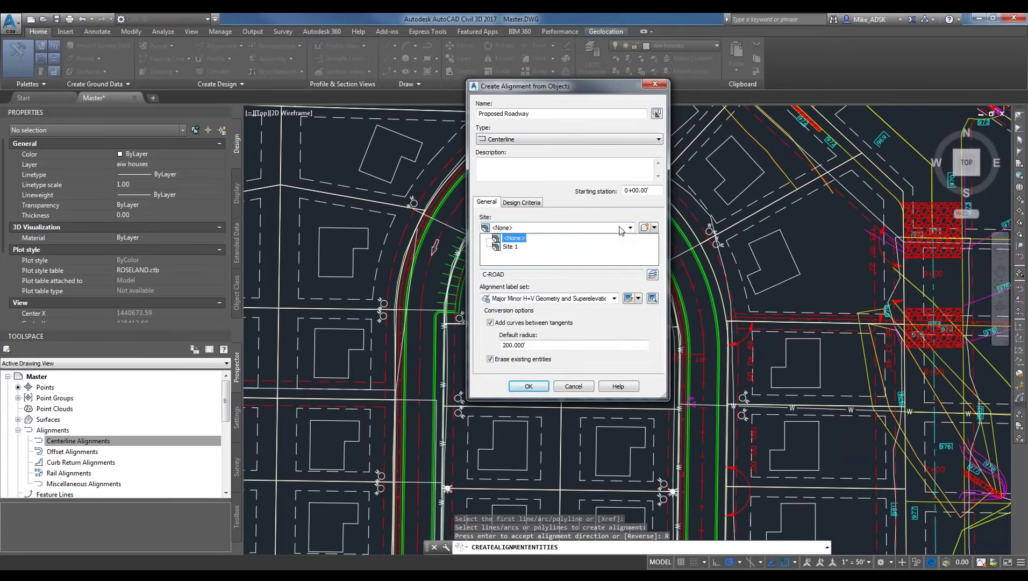
left_click(568, 210)
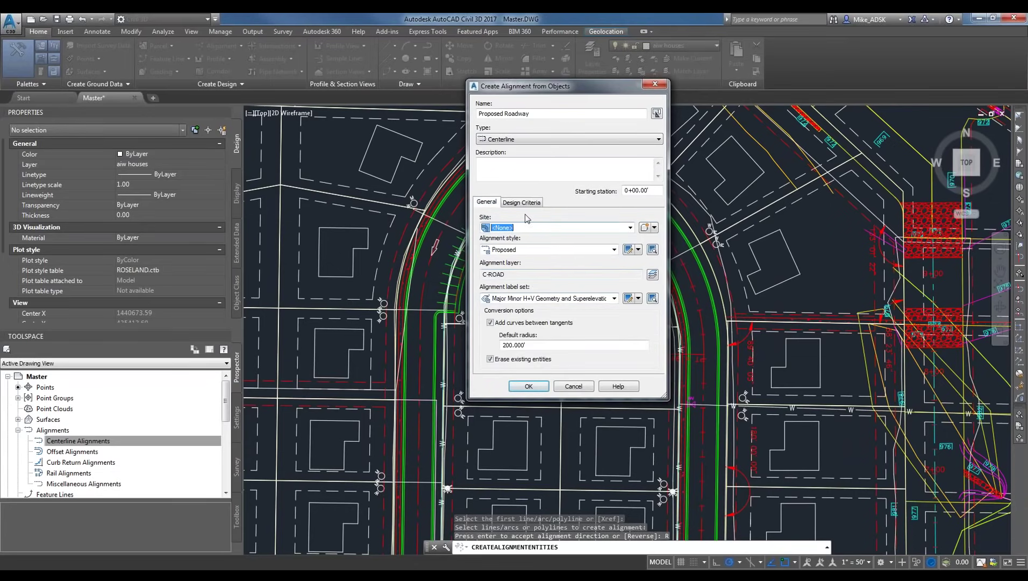
left_click(538, 249)
left_click(539, 249)
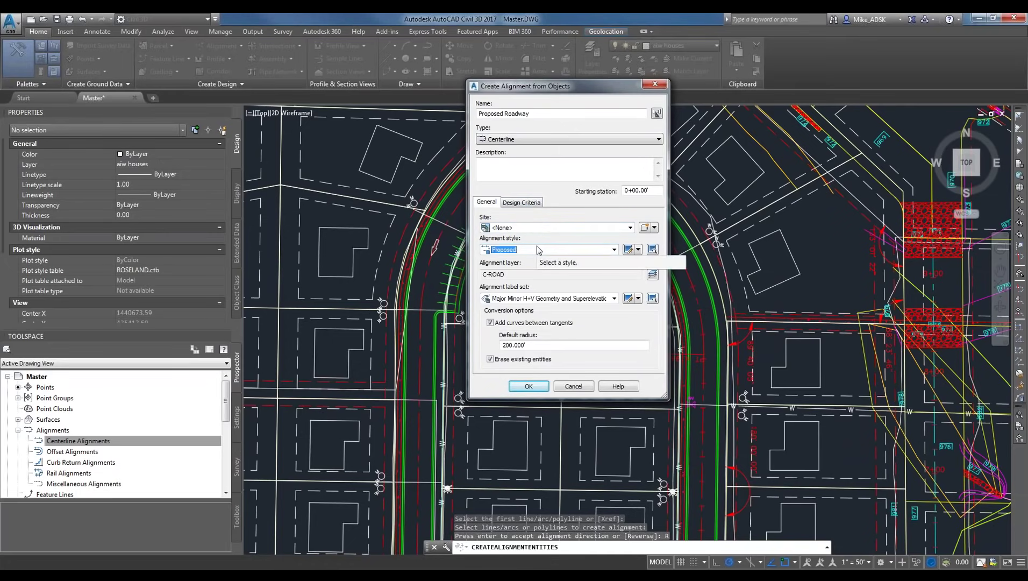
Create the Proposed Roadway centerline alignment with no site, the Proposed style and the Major Minor H+V Geometry label set.
left_click(529, 387)
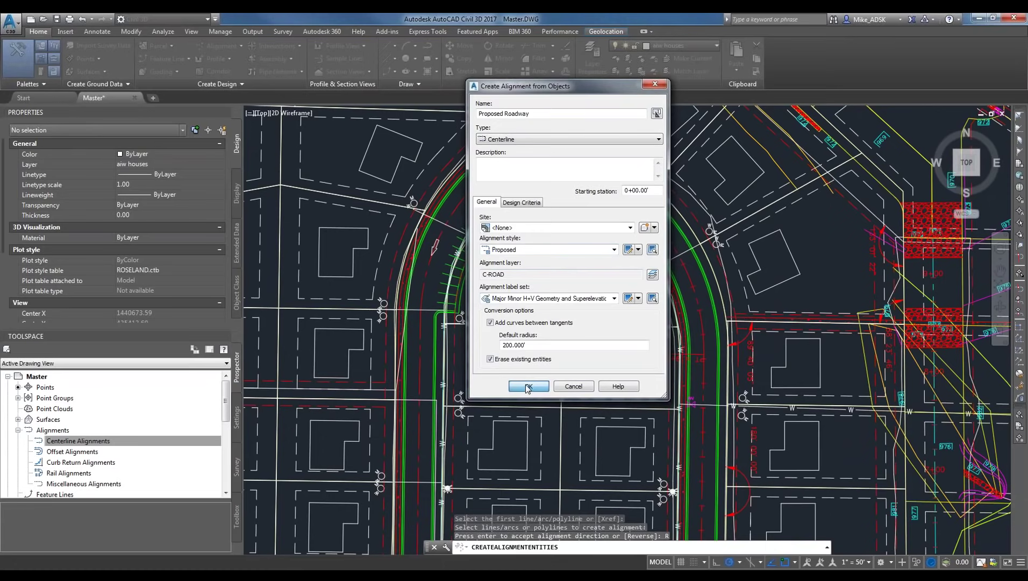
left_click(528, 387)
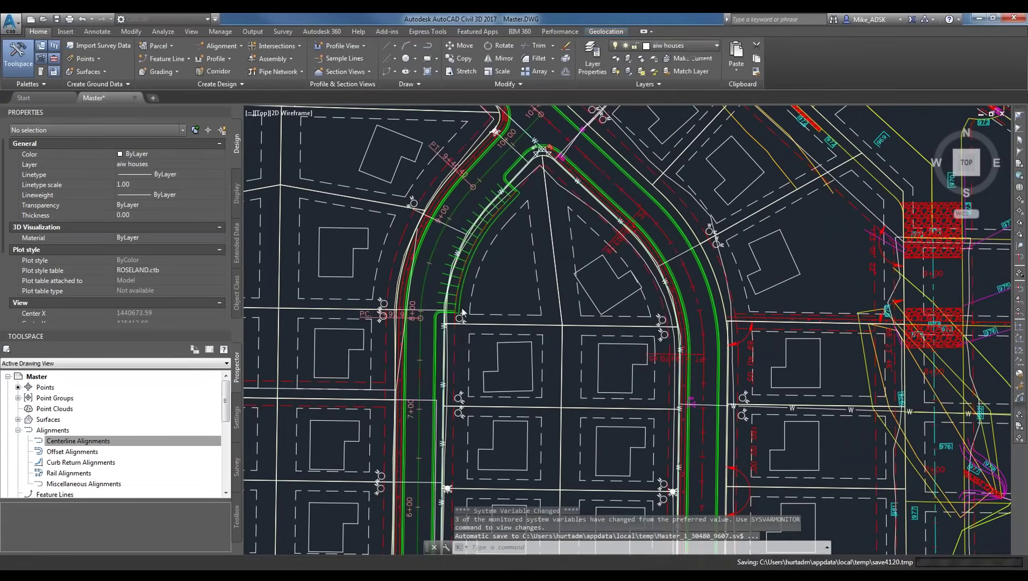
scroll(450, 264, "down", 2)
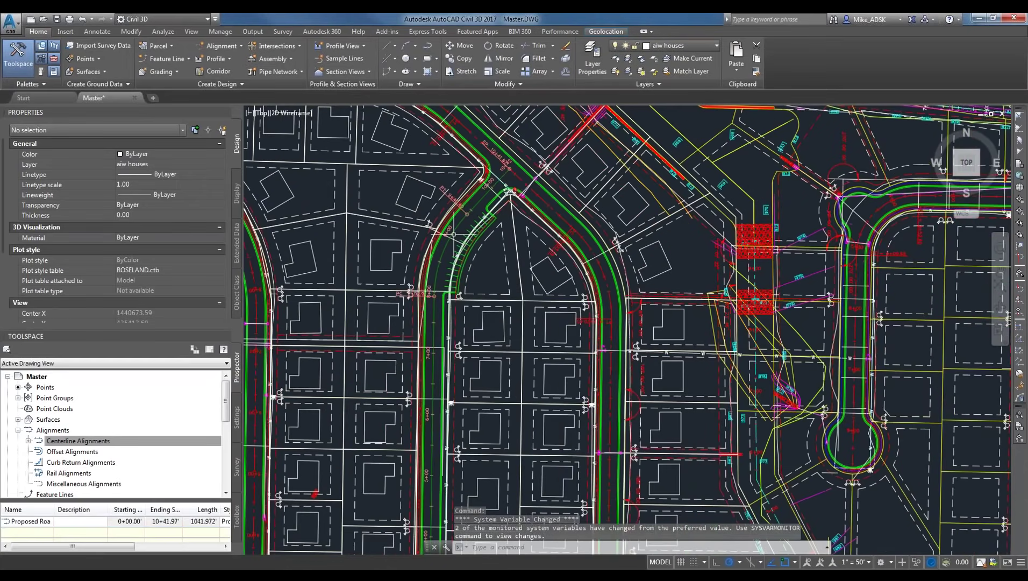
scroll(453, 234, "down", 2)
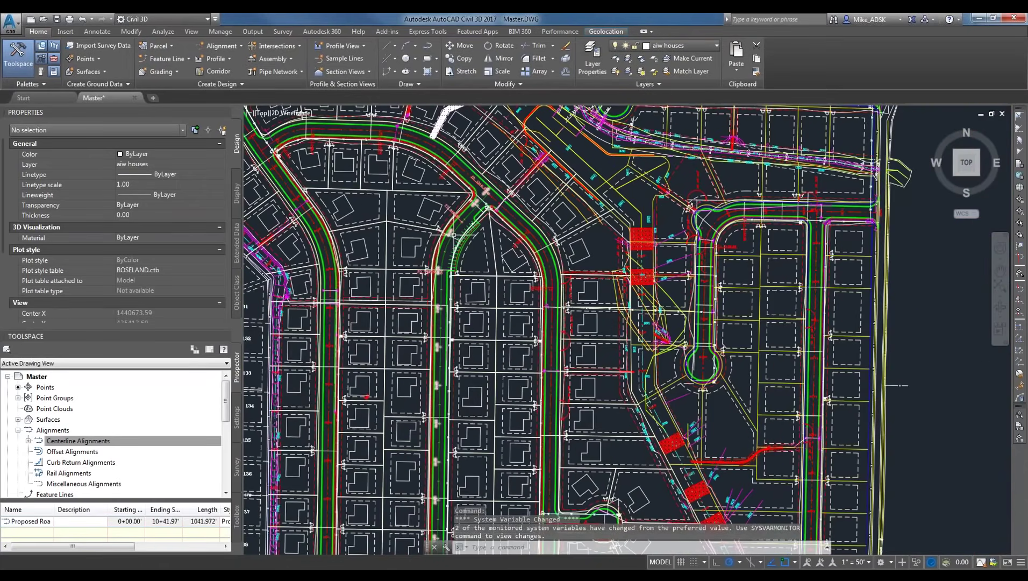
scroll(454, 235, "up", 2)
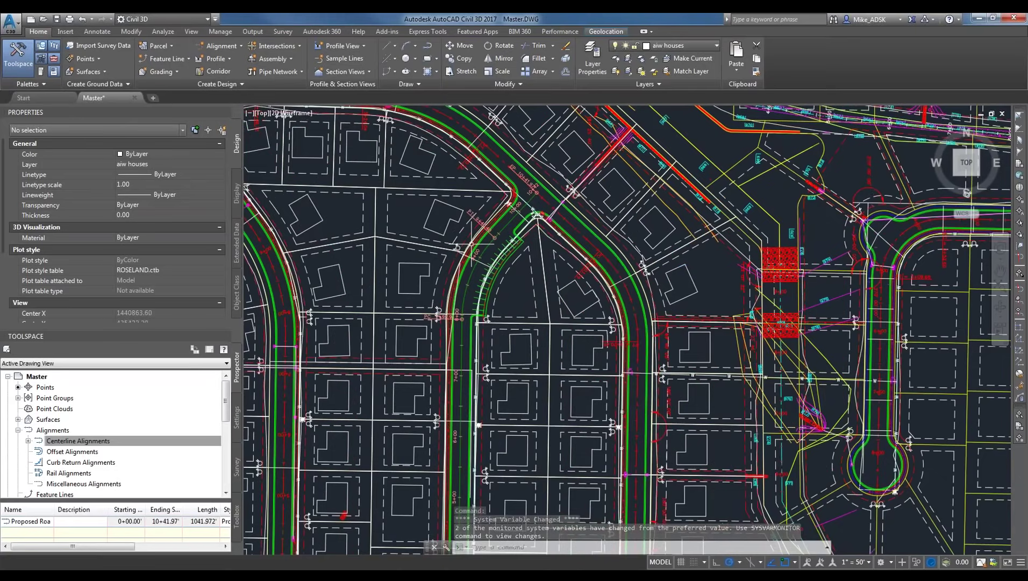
Select the Proposed Roadway alignment and examine its course from the straight southern run through the curve to the intersection.
scroll(473, 243, "up", 2)
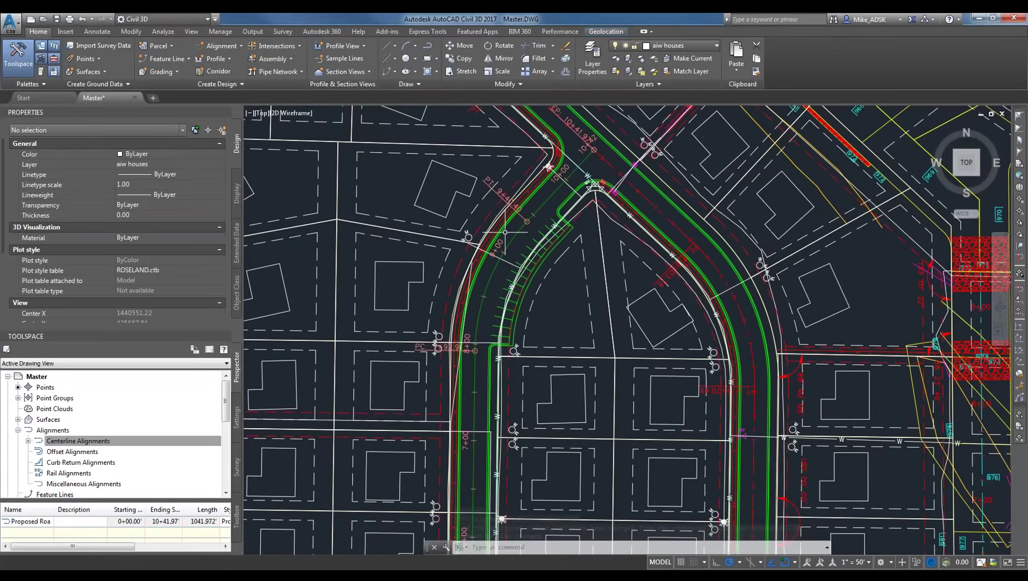
middle_click_drag(505, 232, 548, 117)
scroll(527, 346, "down", 2)
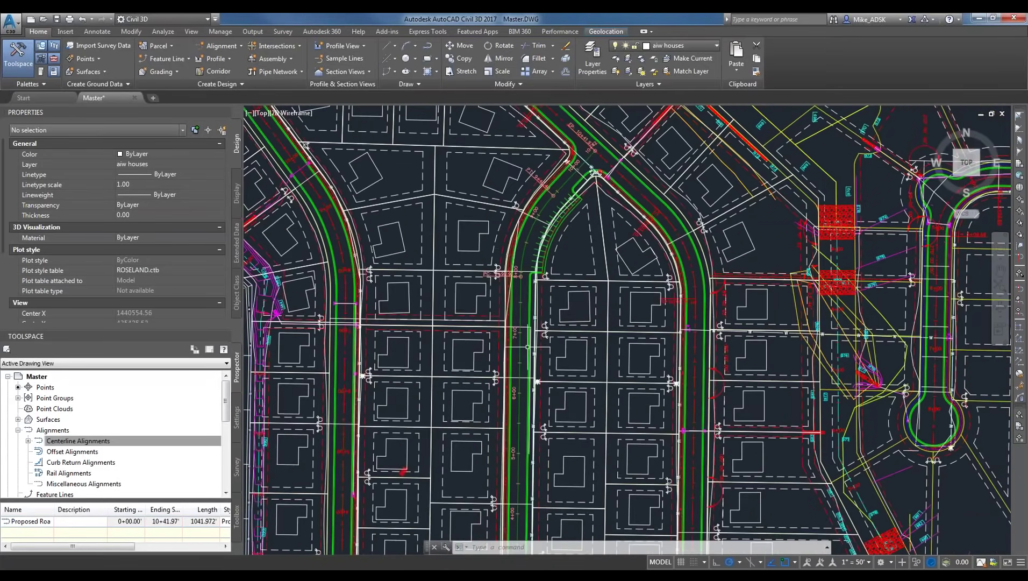
scroll(528, 346, "up", 2)
left_click(547, 336)
scroll(573, 314, "down", 2)
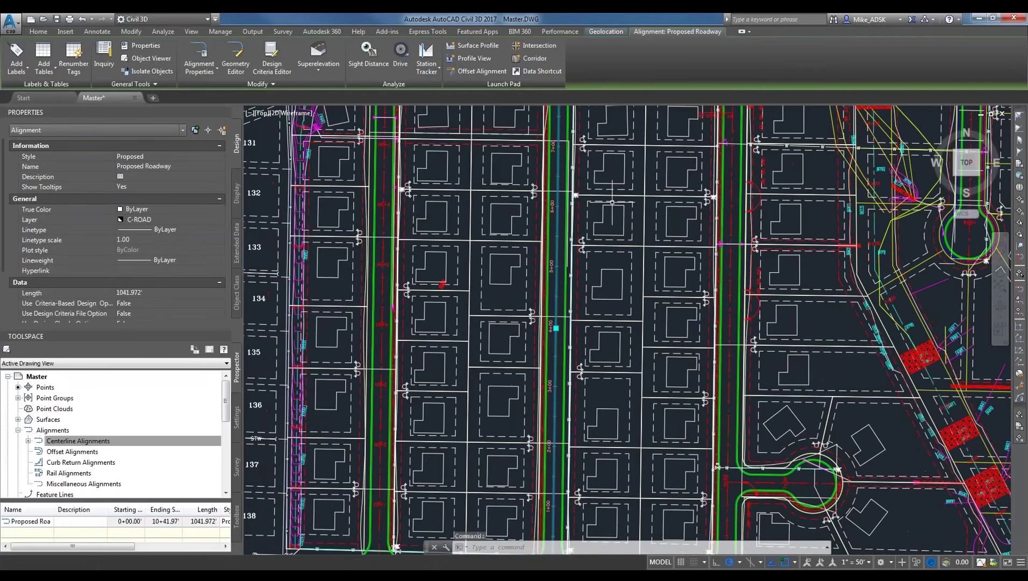
middle_click_drag(612, 202, 559, 385)
scroll(610, 144, "up", 2)
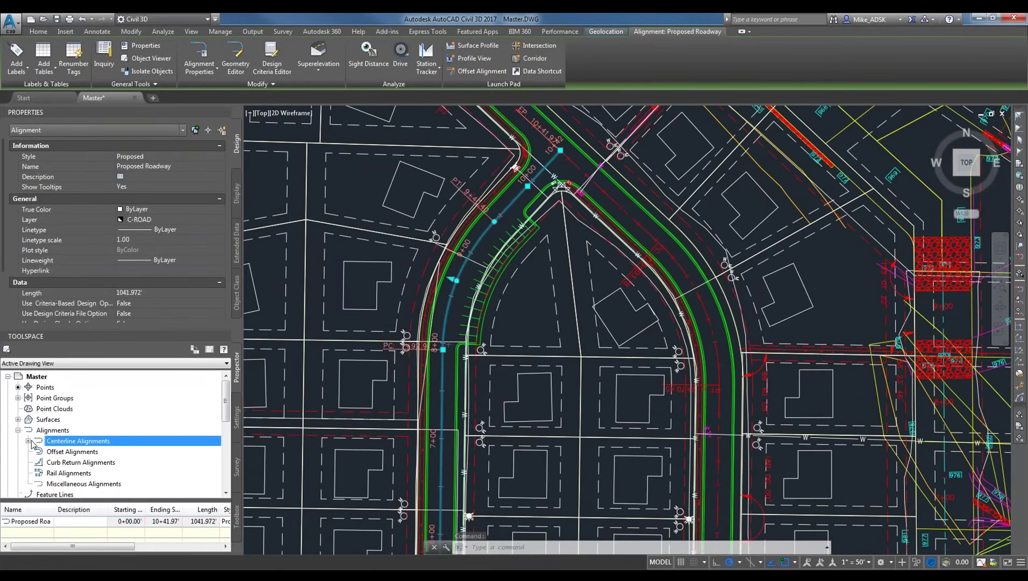
Locate Proposed Roadway among the drawing's centerline alignments, check it at the curve, and clear the selection.
left_click(28, 440)
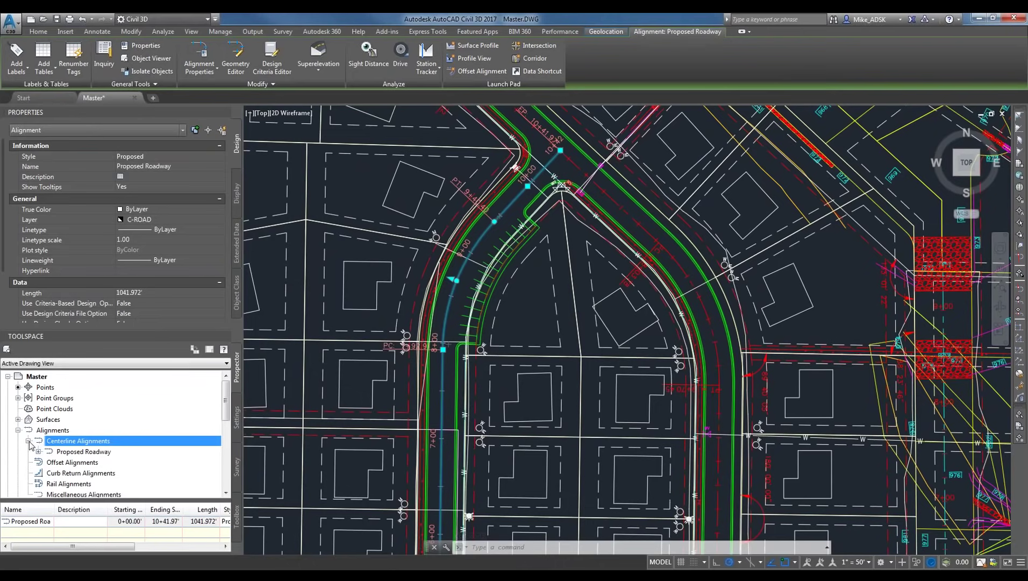
left_click(69, 454)
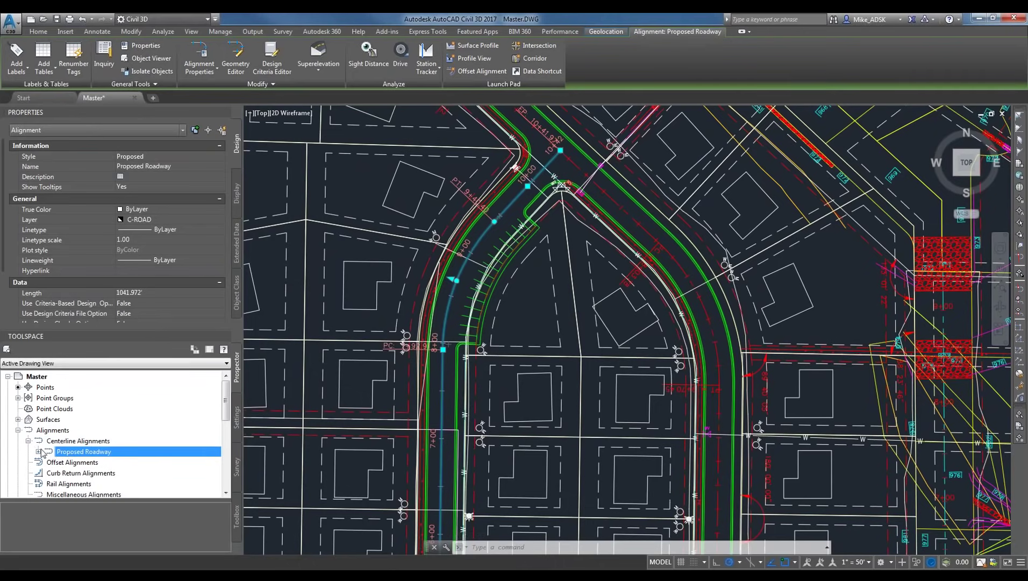
middle_click_drag(580, 208, 549, 273)
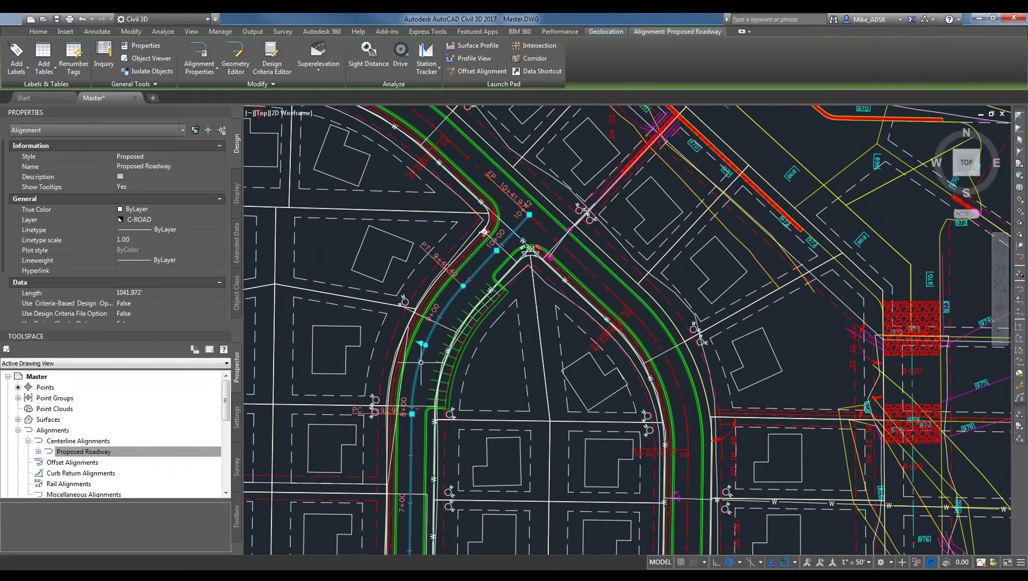
middle_click_drag(421, 362, 431, 344)
key("Escape")
Examine the Proposed Roadway station labels from the beginning point at McCracken Road to the end point at the intersection.
scroll(482, 245, "up", 2)
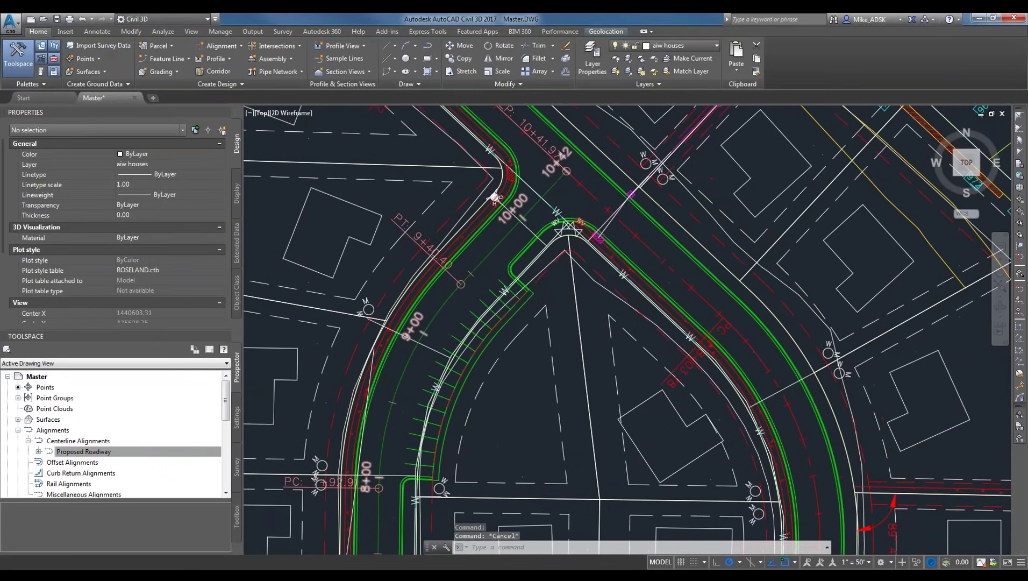
scroll(495, 198, "down", 4)
middle_click_drag(466, 302, 484, 215)
scroll(484, 215, "down", 1)
scroll(519, 423, "up", 4)
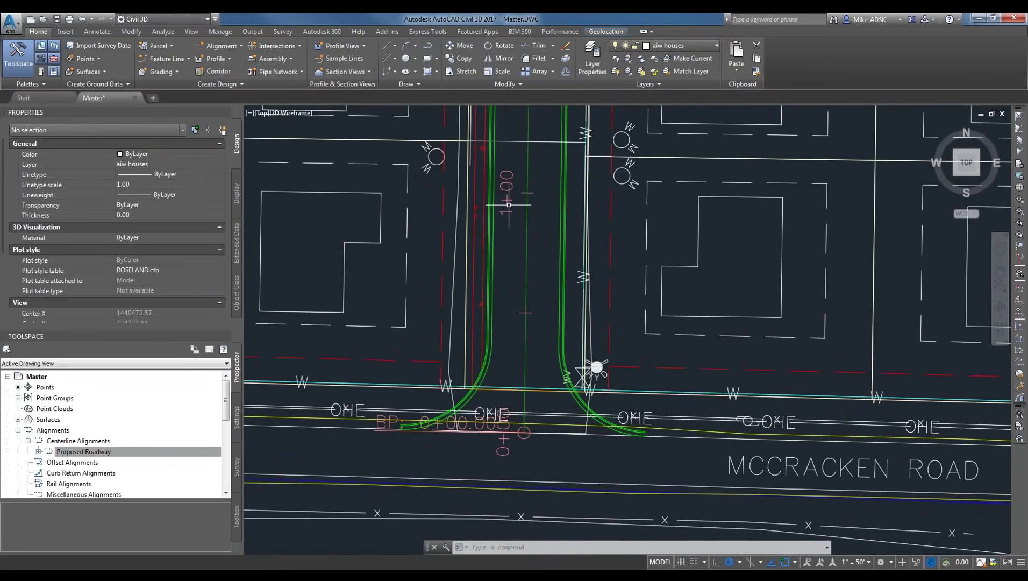
scroll(532, 229, "down", 3)
scroll(524, 226, "up", 3)
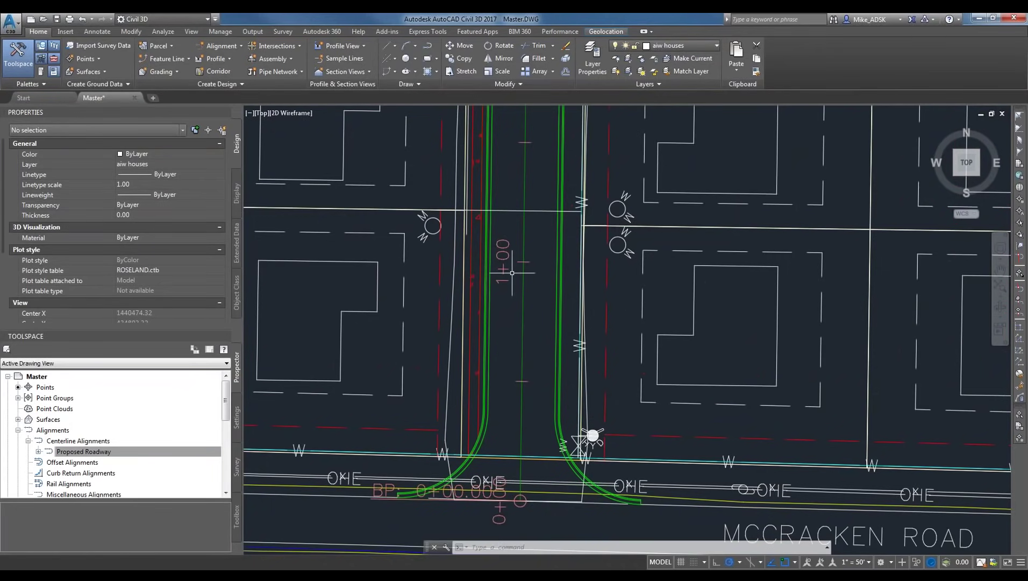
middle_click_drag(523, 248, 486, 441)
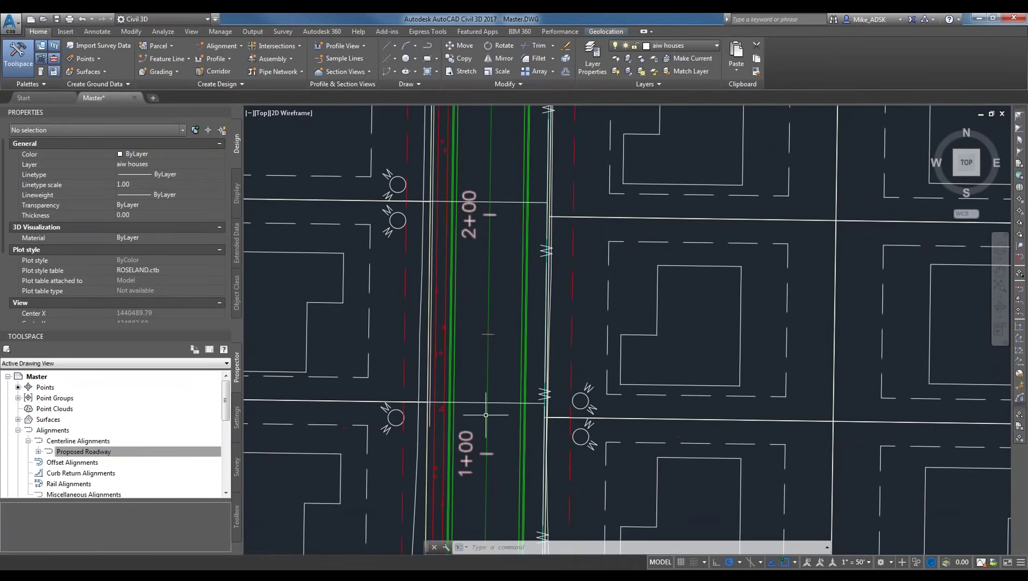
scroll(476, 348, "down", 3)
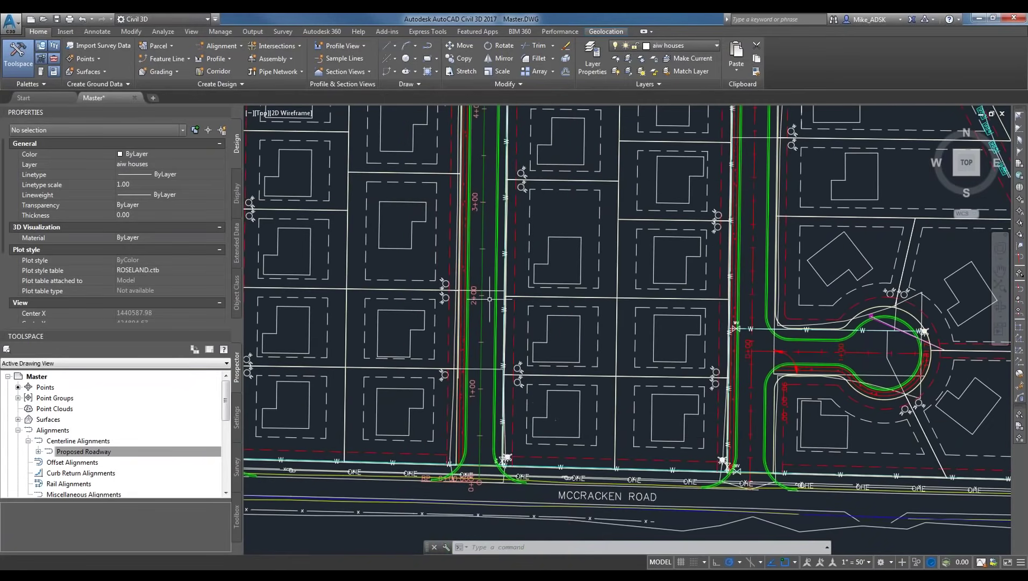
scroll(490, 298, "down", 2)
scroll(530, 177, "up", 5)
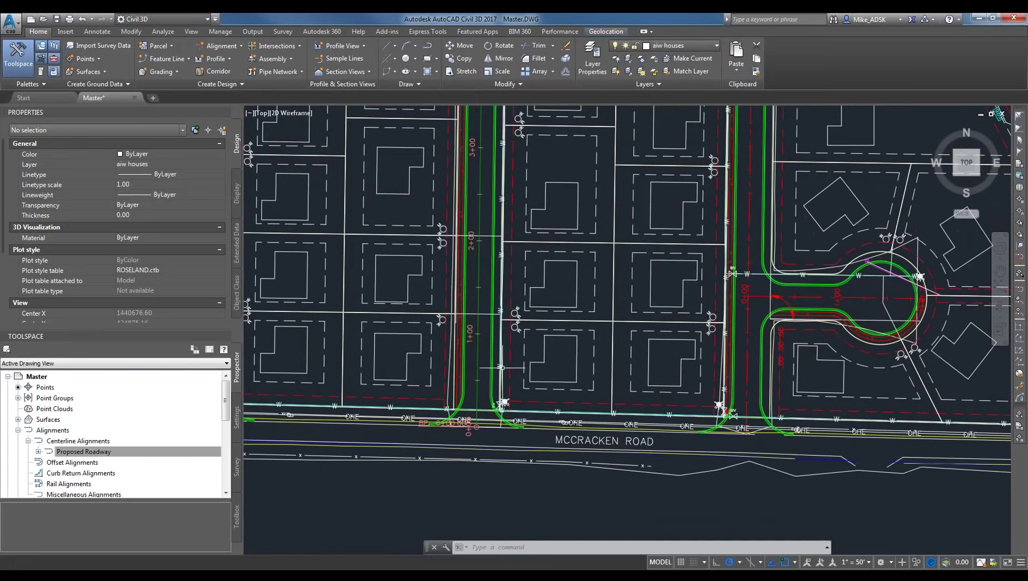
mouse_move(530, 135)
middle_mouse_down()
mouse_move(533, 172)
mouse_move(454, 424)
middle_mouse_up()
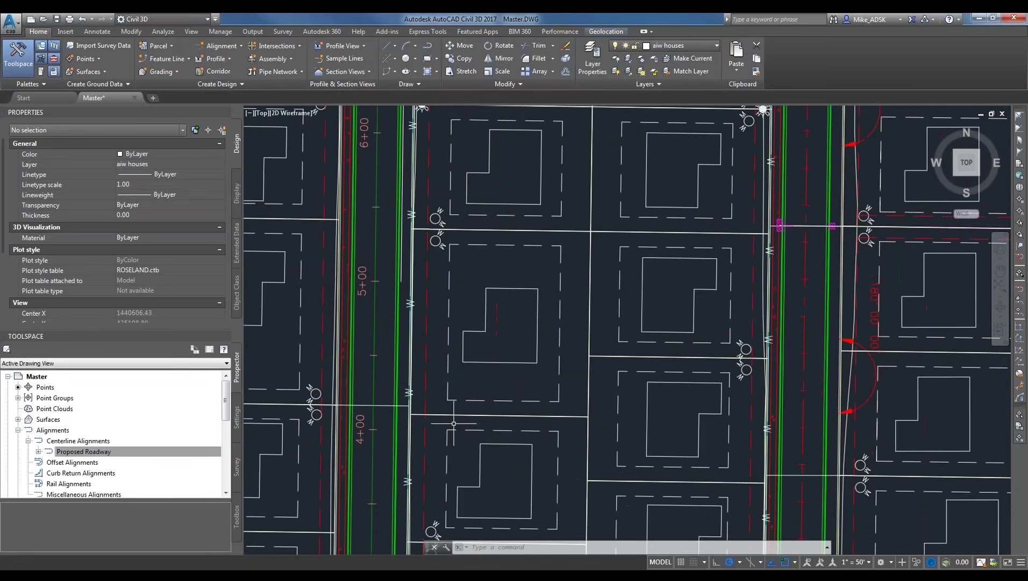
scroll(454, 424, "down", 4)
scroll(371, 339, "up", 5)
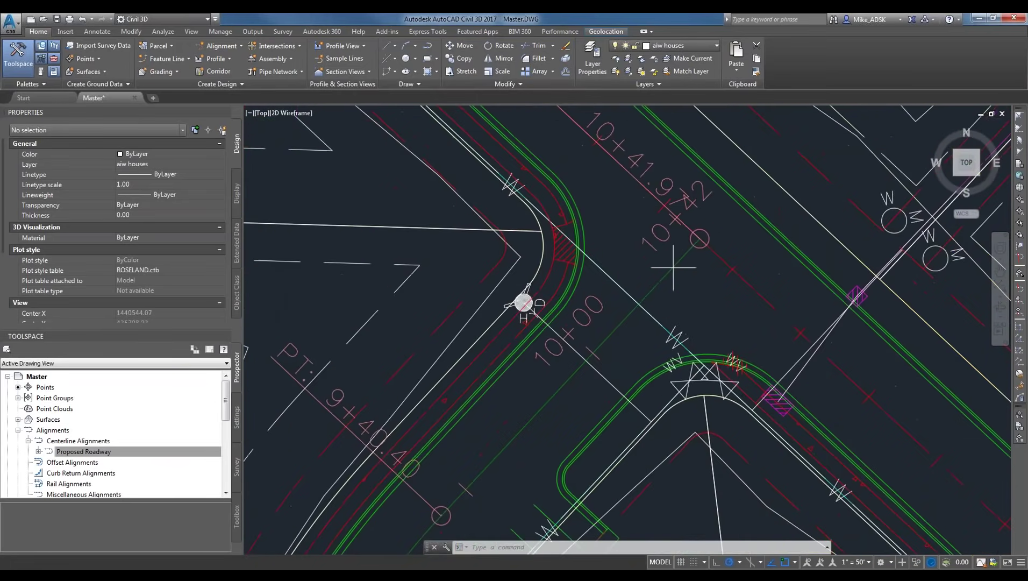
Stretch the northern end of the Proposed Roadway alignment northeast past the intersection to about station 11+52.
left_click(672, 267)
left_click(699, 239)
scroll(699, 239, "down", 3)
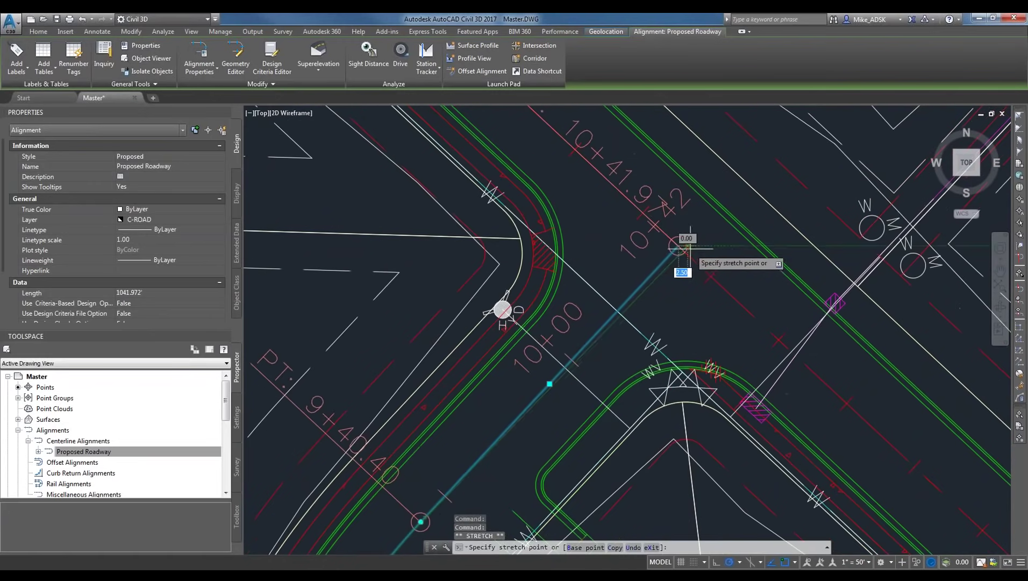
scroll(697, 239, "up", 1)
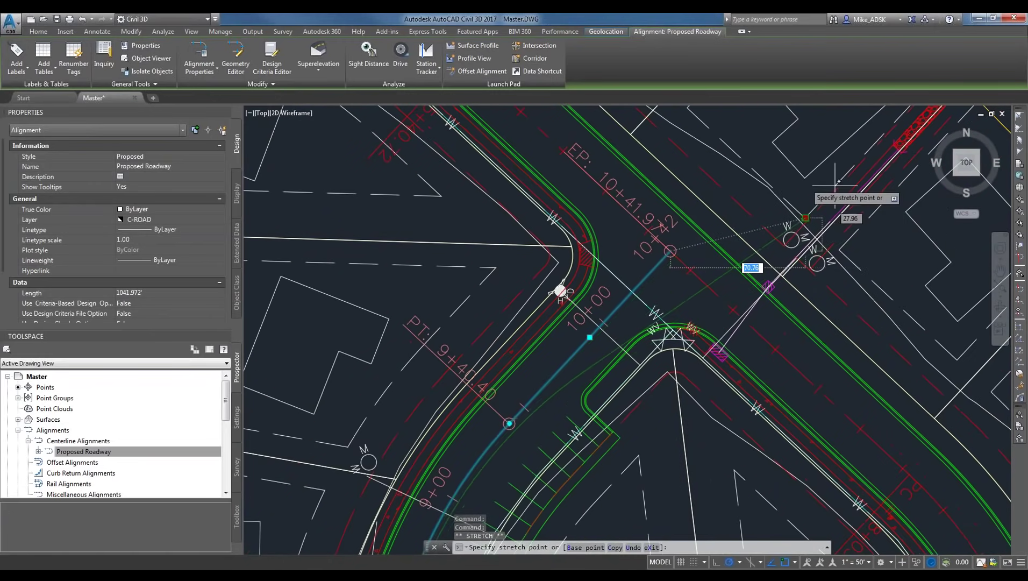
middle_click_drag(817, 145, 758, 199)
scroll(654, 295, "up", 5)
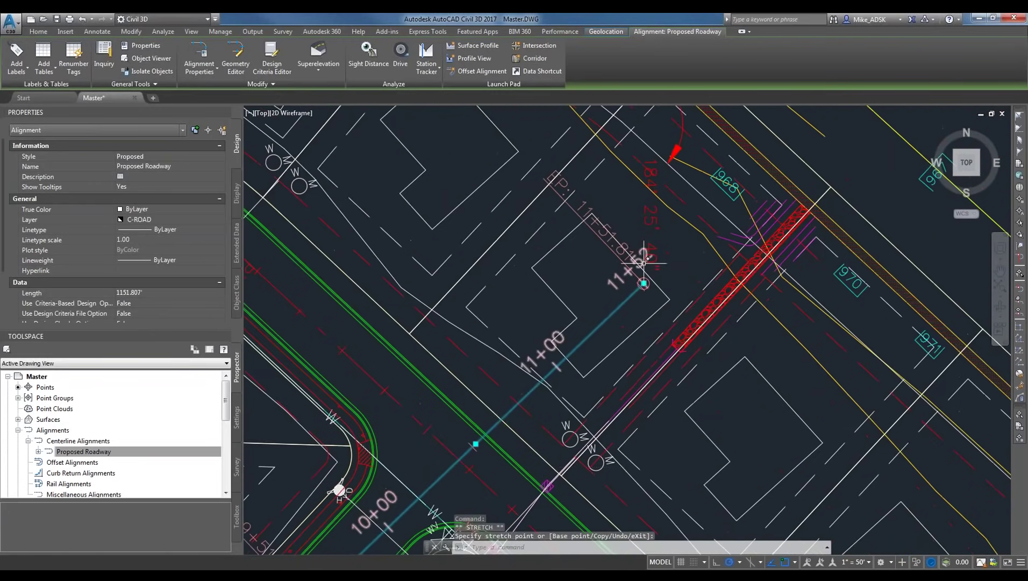
Stretch the alignment's end farther northeast, beyond the site's northern boundary, to about station 17+05.
left_click(446, 278)
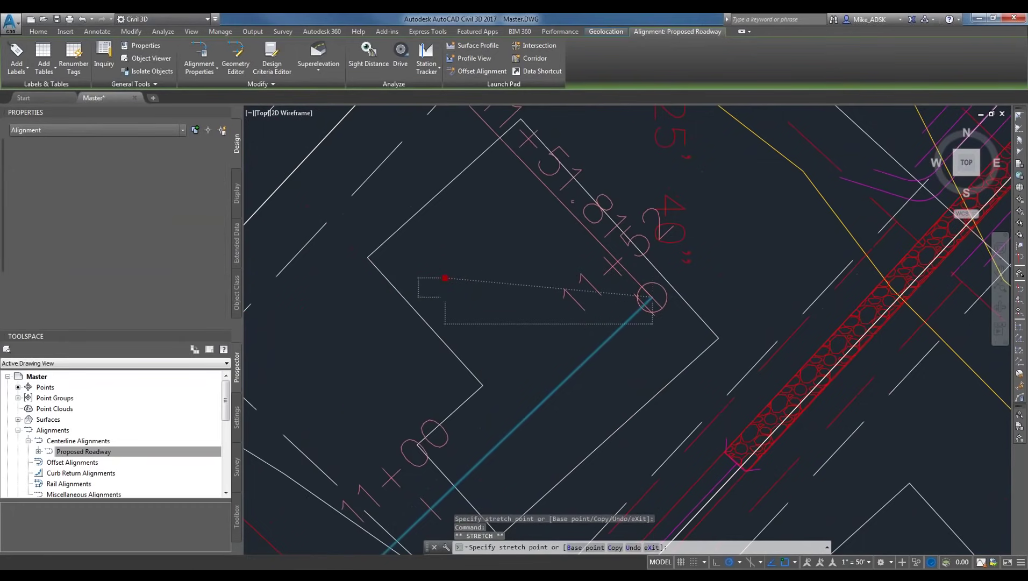
scroll(401, 434, "down", 3)
middle_click_drag(459, 402, 585, 321)
scroll(451, 377, "down", 2)
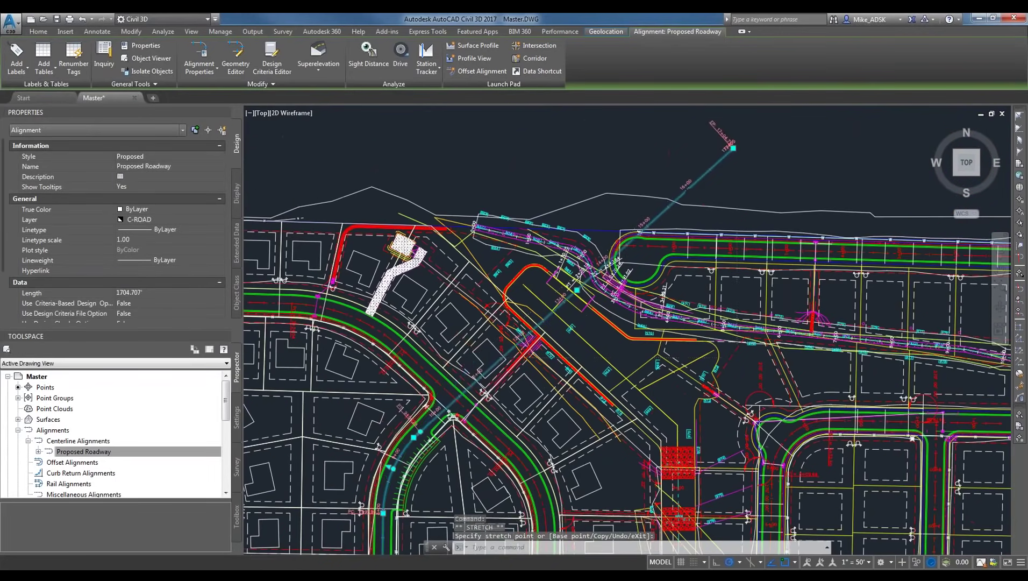
Stretch the alignment's end back to the crossing street's centerline at the intersection, at about station 10+42, and clear the selection.
scroll(615, 274, "up", 10)
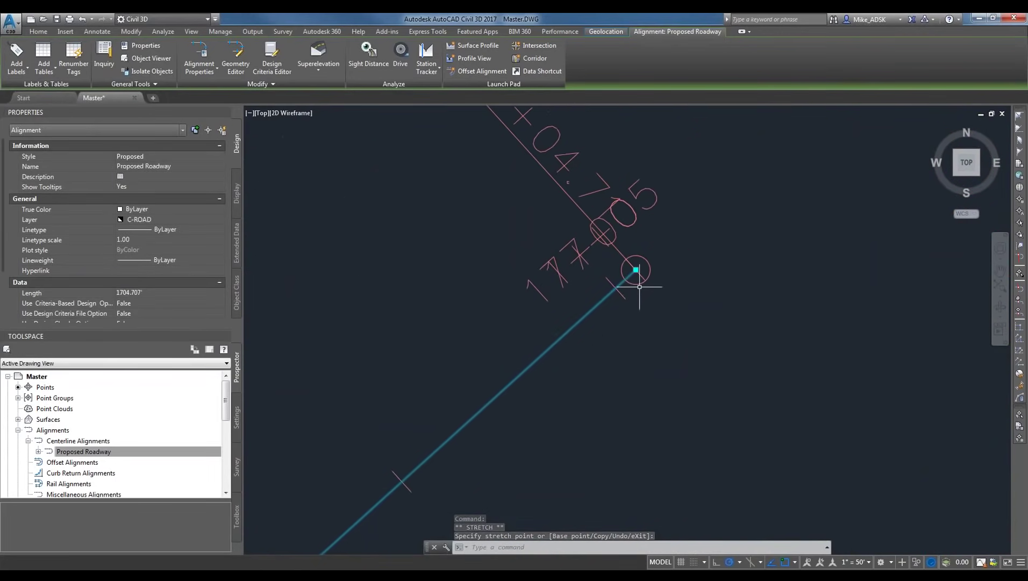
left_click(636, 270)
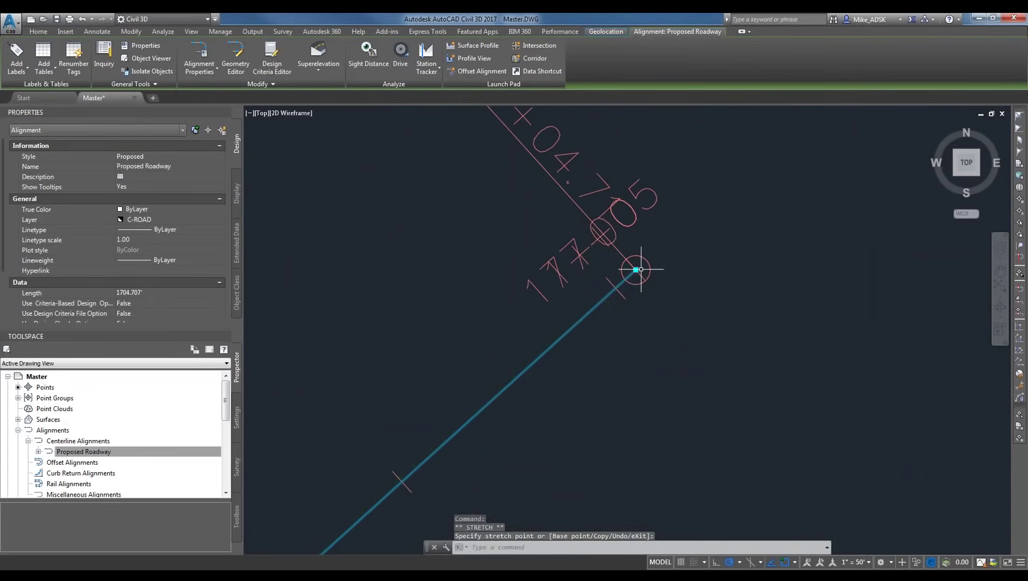
scroll(636, 270, "down", 5)
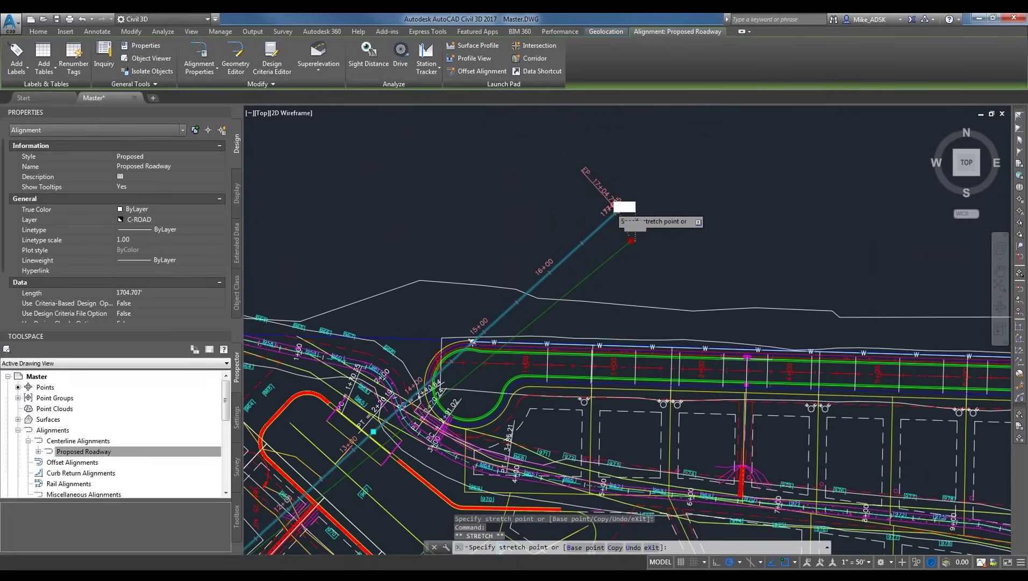
scroll(632, 240, "down", 5)
scroll(505, 318, "up", 5)
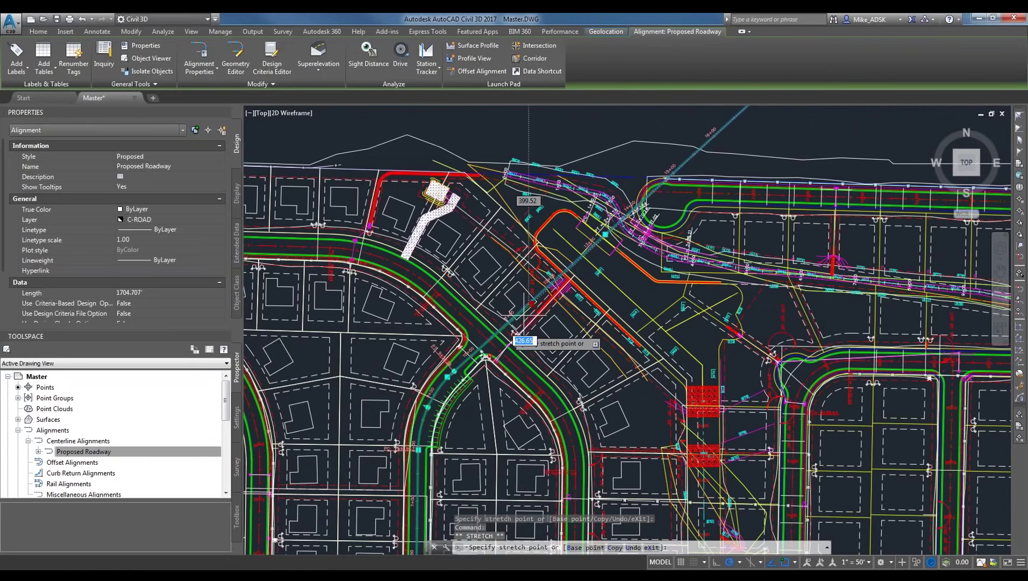
scroll(524, 317, "up", 5)
right_click(881, 542, "shift")
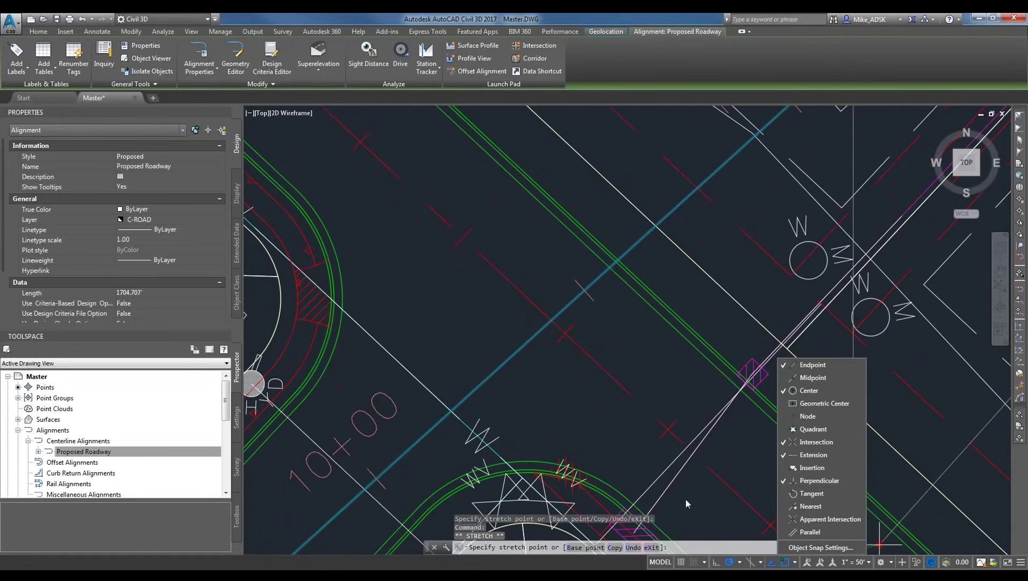
key("Escape")
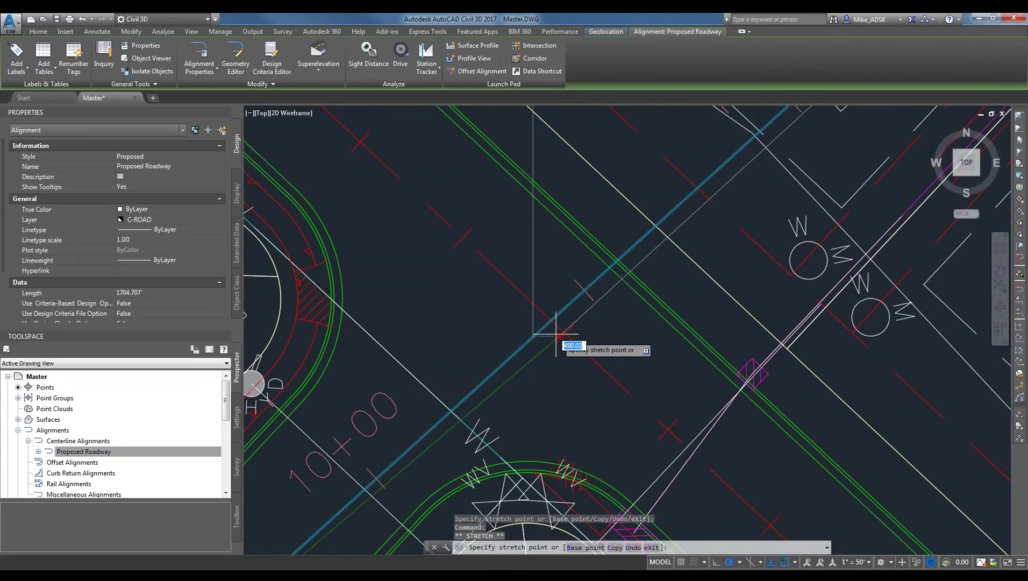
left_click(503, 323)
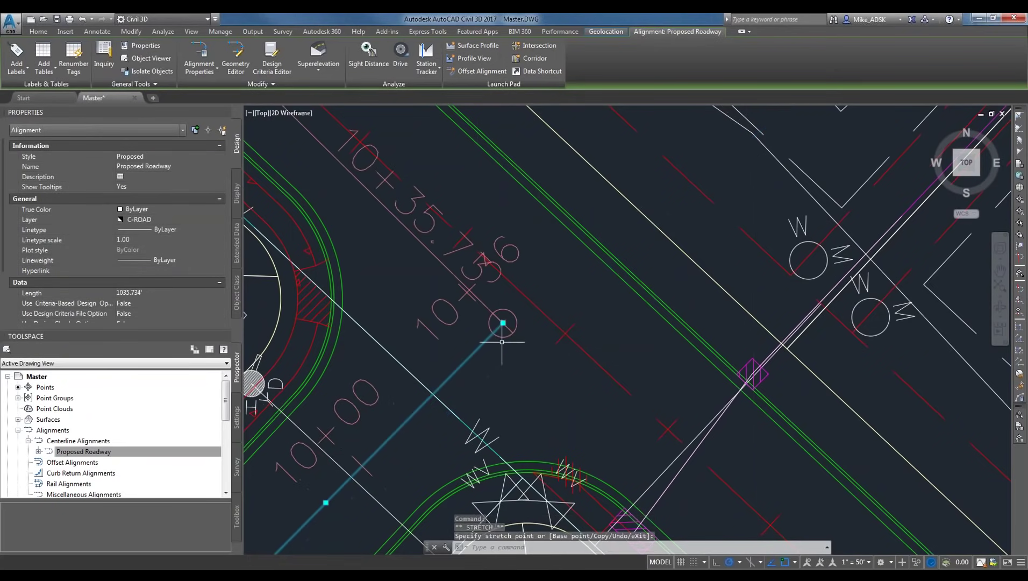
left_click(503, 323)
left_click(527, 297)
key("Escape")
Review the Proposed Roadway alignment within the street layout from the intersection down to McCracken Road.
scroll(506, 336, "down", 4)
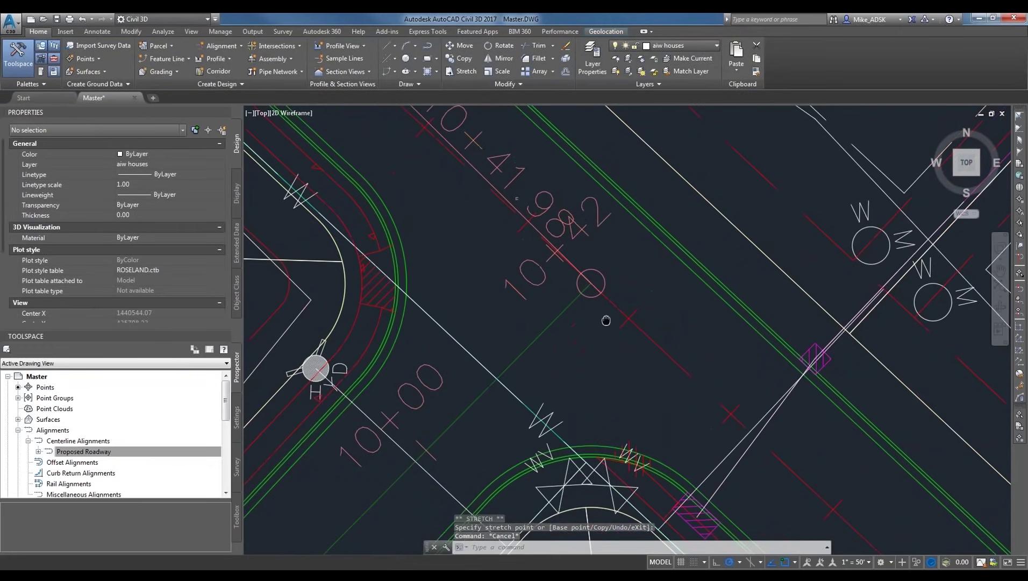
scroll(577, 331, "down", 3)
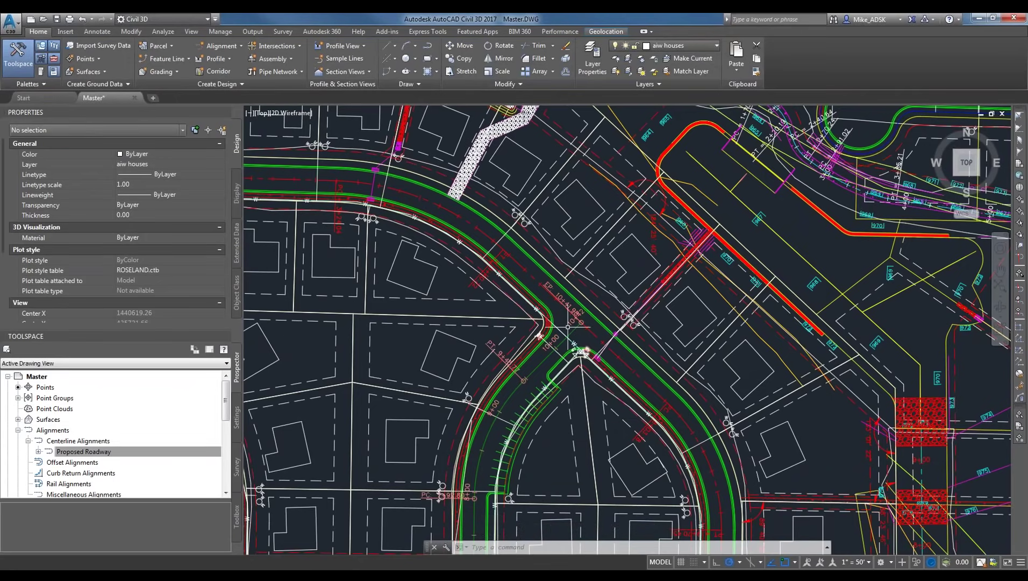
scroll(568, 326, "down", 2)
scroll(525, 330, "down", 4)
scroll(532, 270, "up", 2)
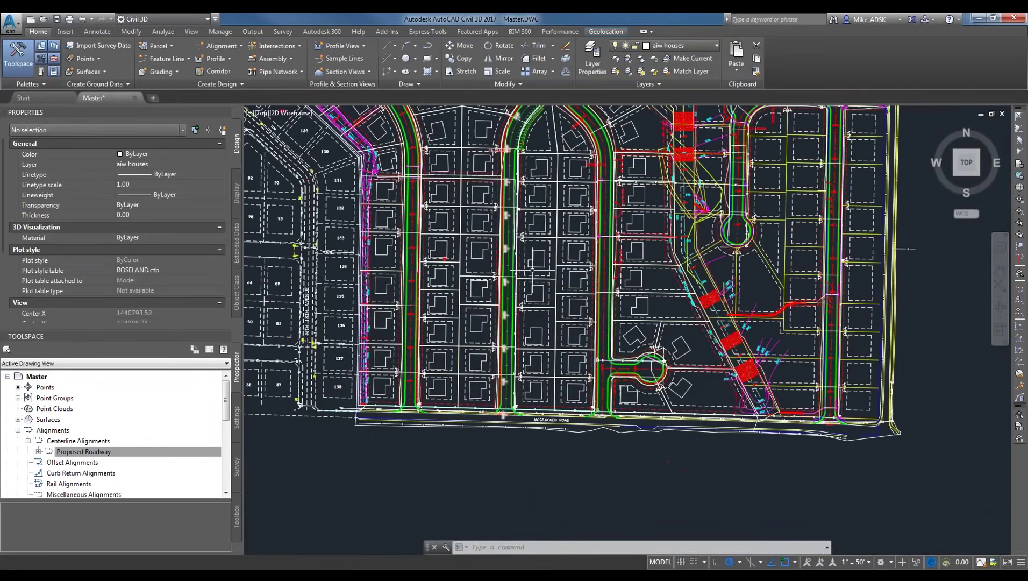
scroll(533, 270, "up", 2)
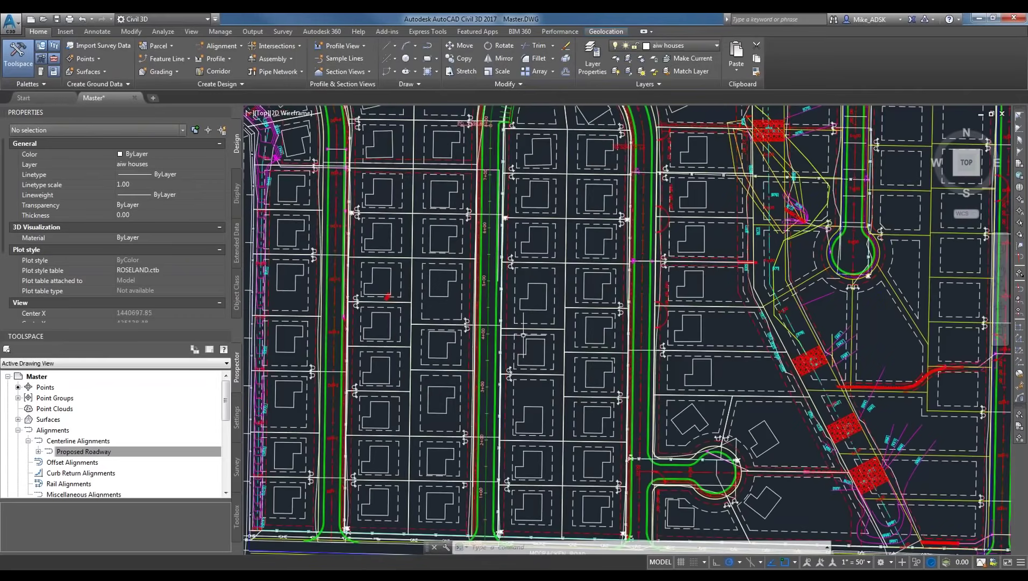
scroll(523, 335, "down", 2)
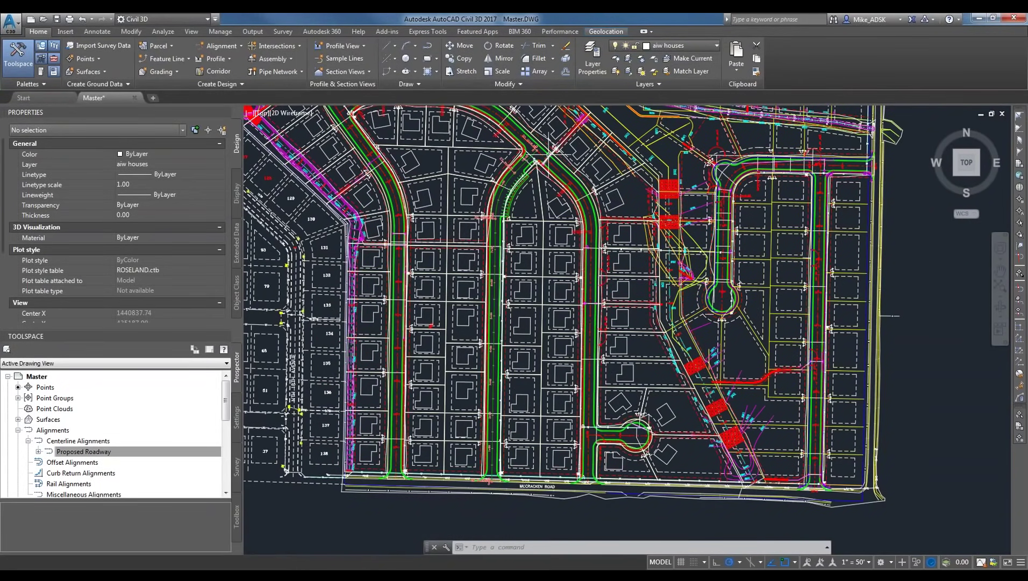
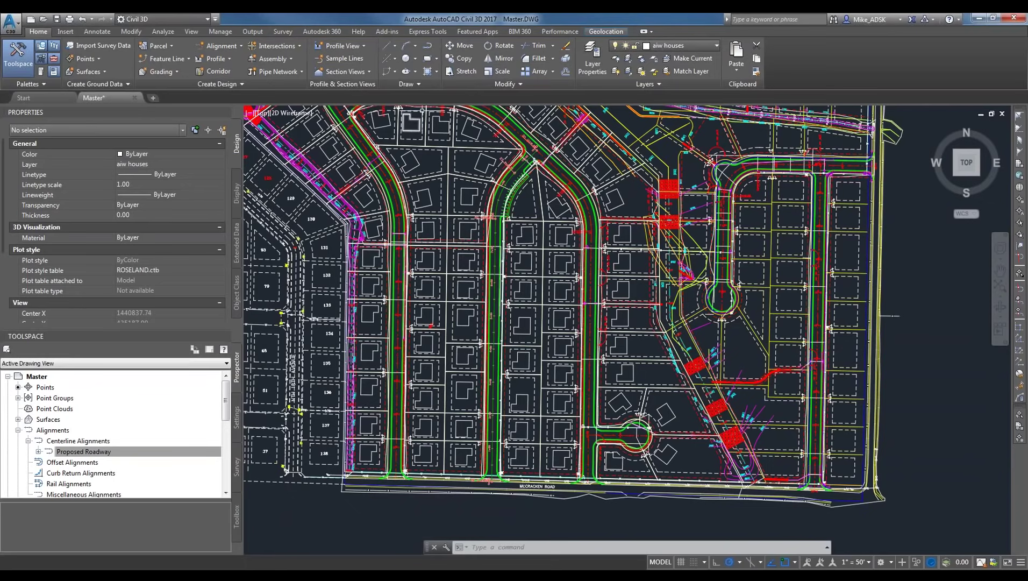
Start a profile from surface for the Proposed Roadway alignment and add the EG surface over the full station range.
scroll(553, 334, "down", 2)
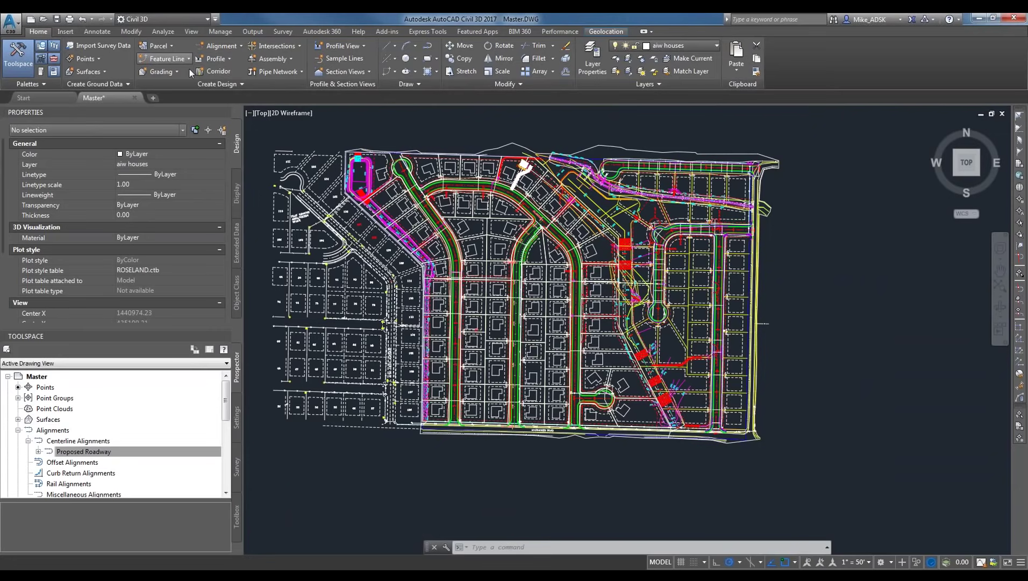
left_click(221, 58)
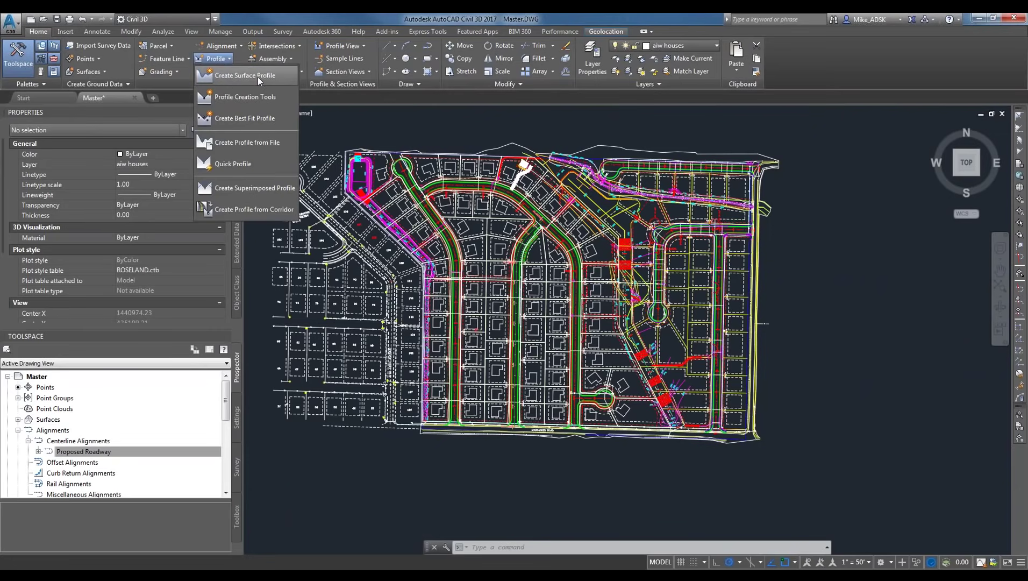
left_click(244, 75)
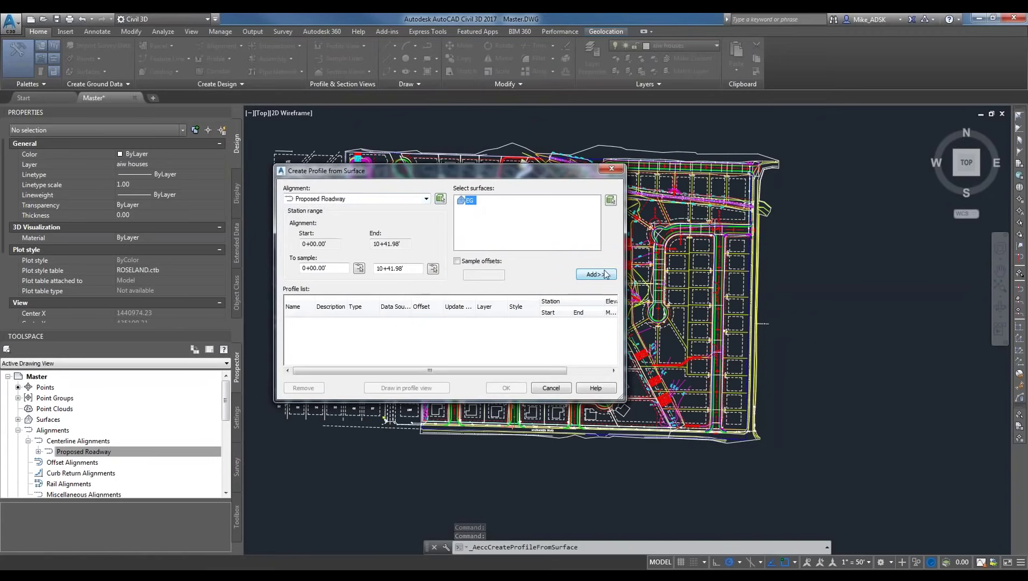
left_click_drag(472, 173, 480, 147)
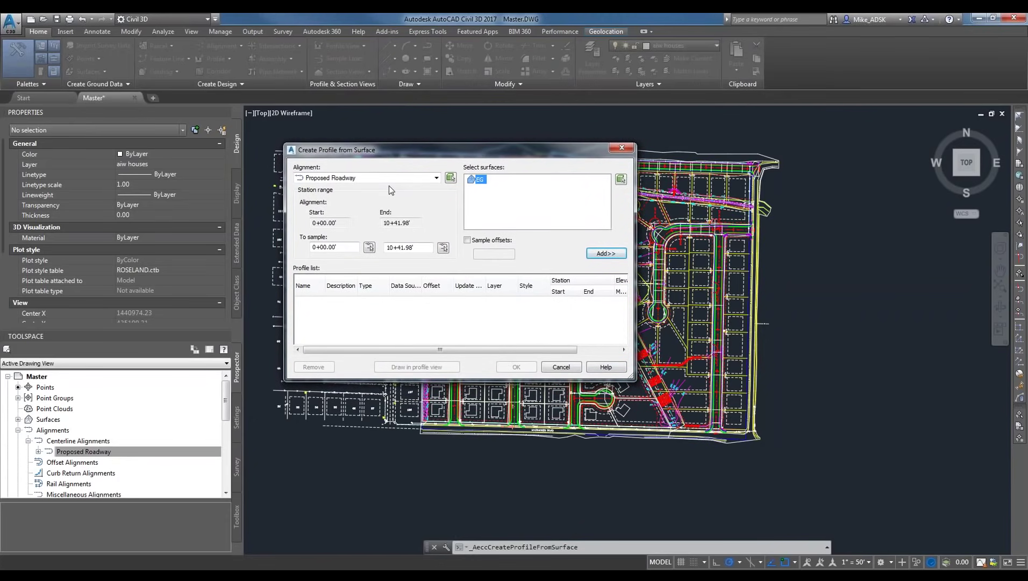
left_click(345, 178)
left_click(362, 178)
left_click(477, 180)
left_click(607, 254)
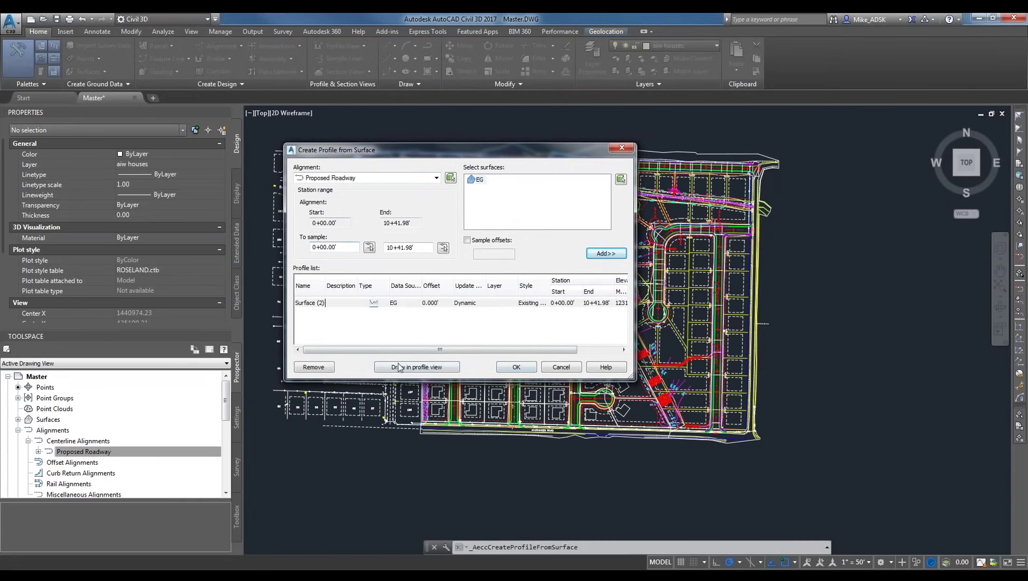
Create a Major Grids and HGP profile view with automatic ranges and EG-FG Elevations and Stations bands, placed northeast of the site.
left_click(401, 366)
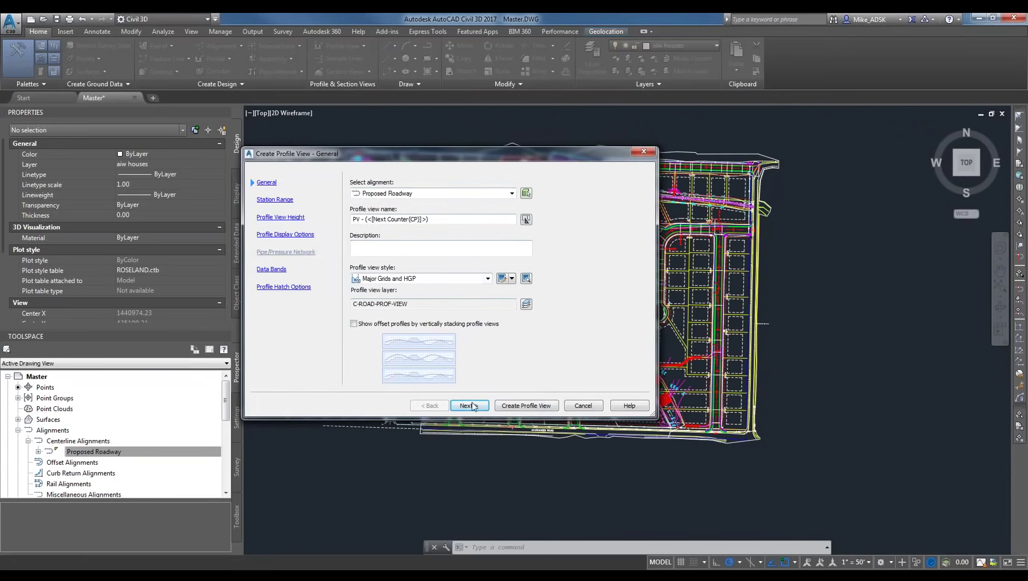
left_click(470, 406)
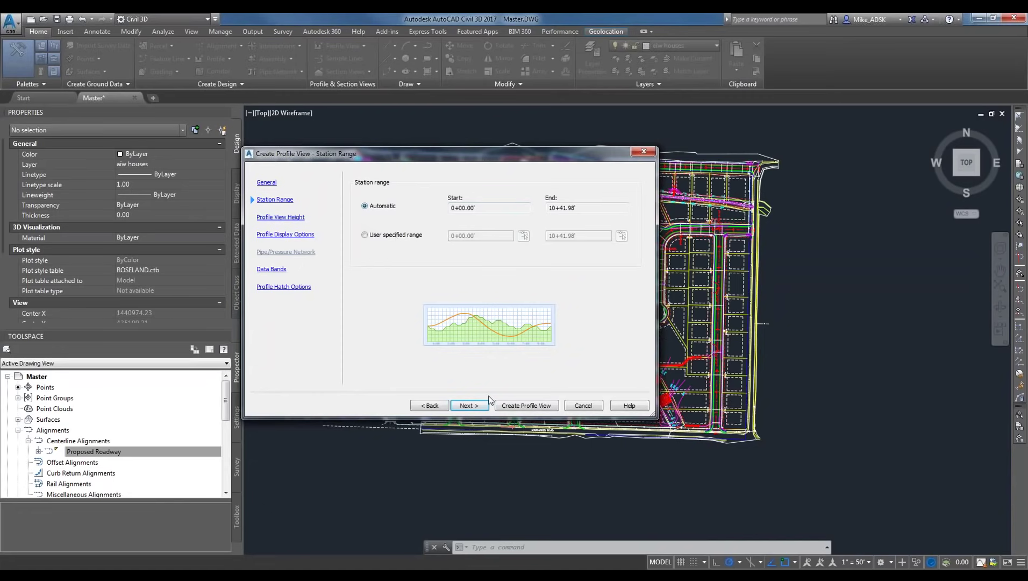
left_click(469, 405)
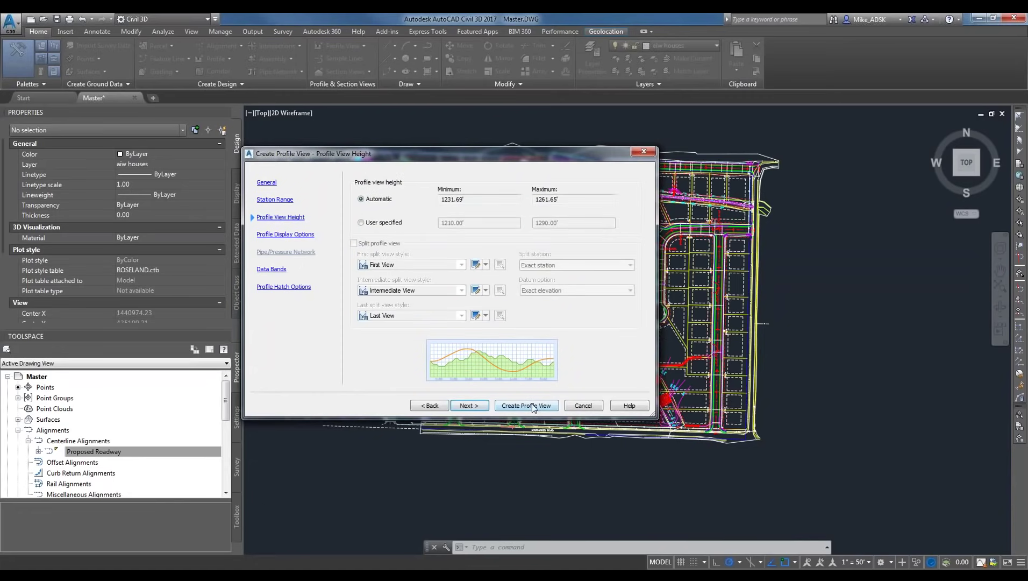
left_click(483, 407)
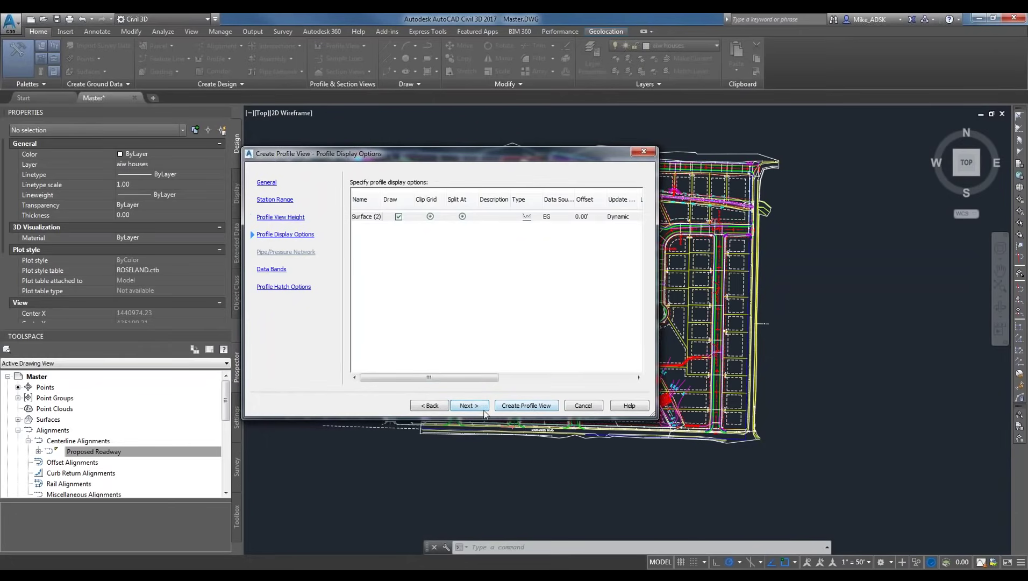
left_click(483, 407)
left_click(475, 407)
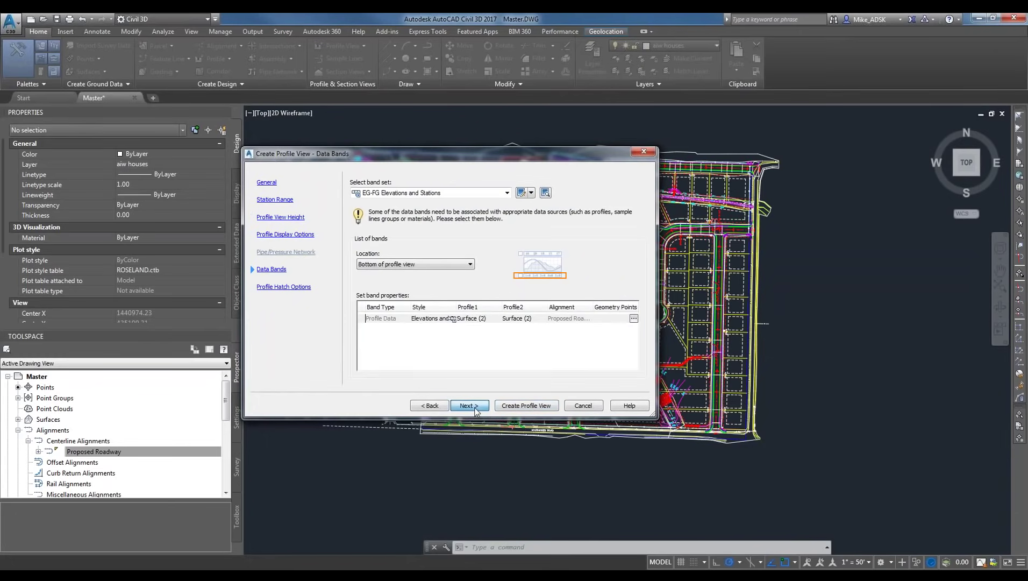
left_click(541, 406)
scroll(769, 333, "down", 4)
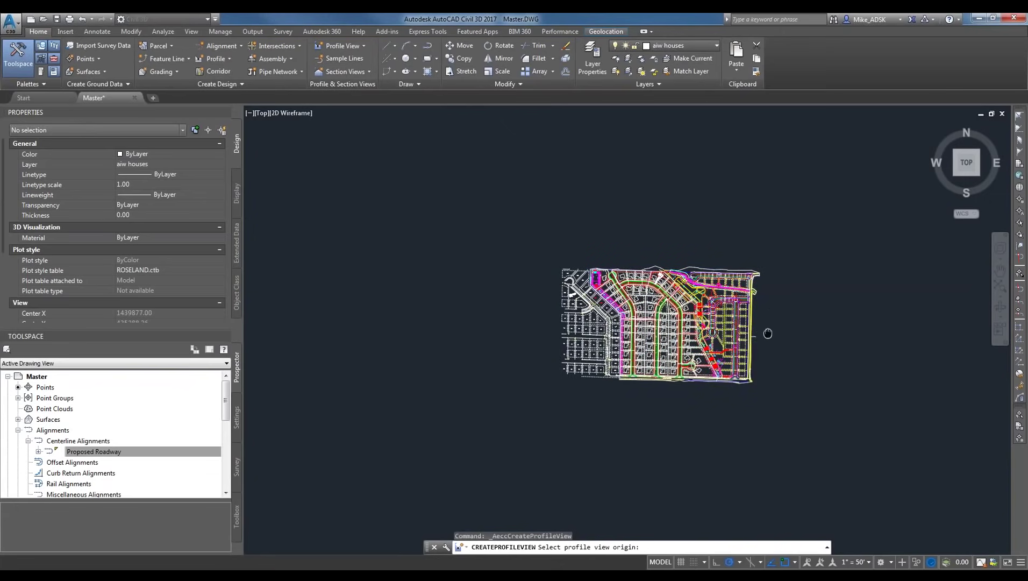
middle_click_drag(769, 334, 499, 296)
left_click(580, 262)
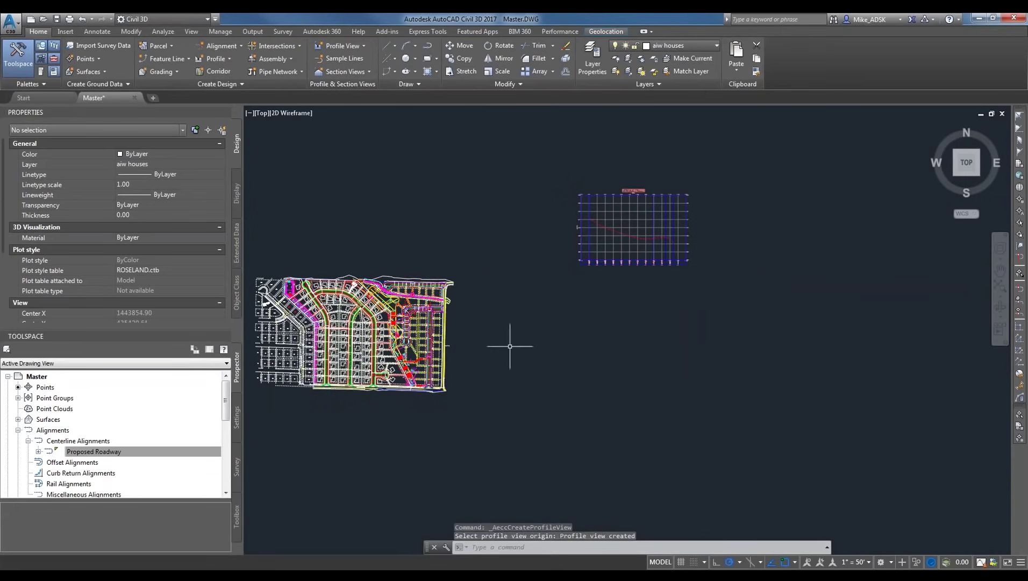
Examine the Proposed Roadway profile view's existing-ground line, title, grid and station bands.
scroll(609, 240, "up", 5)
scroll(528, 142, "up", 2)
middle_click_drag(528, 142, 662, 213)
scroll(551, 349, "down", 2)
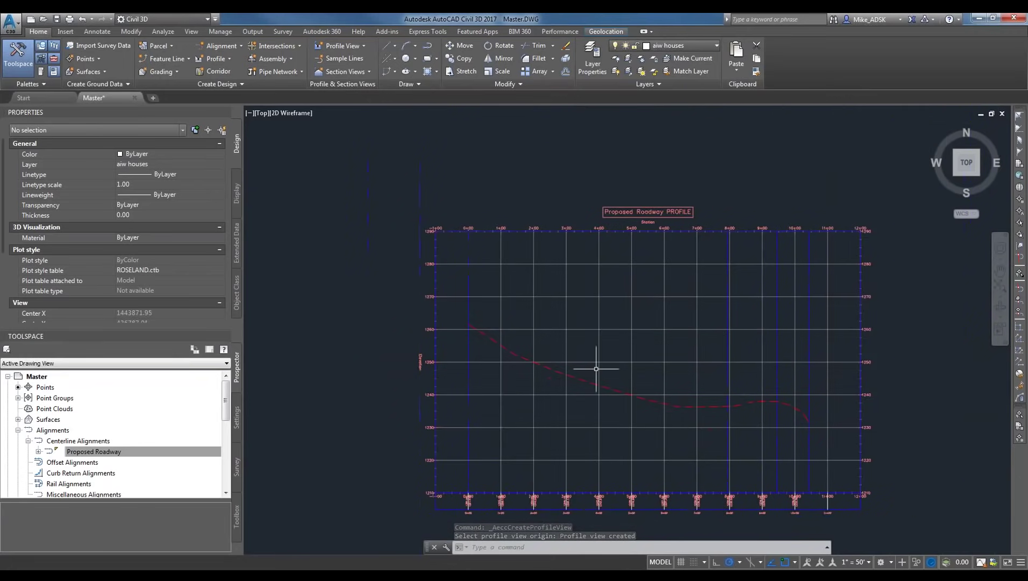
scroll(603, 360, "up", 2)
mouse_move(581, 335)
middle_mouse_down()
mouse_move(595, 310)
mouse_move(555, 266)
mouse_move(486, 303)
mouse_move(473, 324)
middle_mouse_up()
scroll(722, 138, "up", 3)
scroll(695, 165, "down", 5)
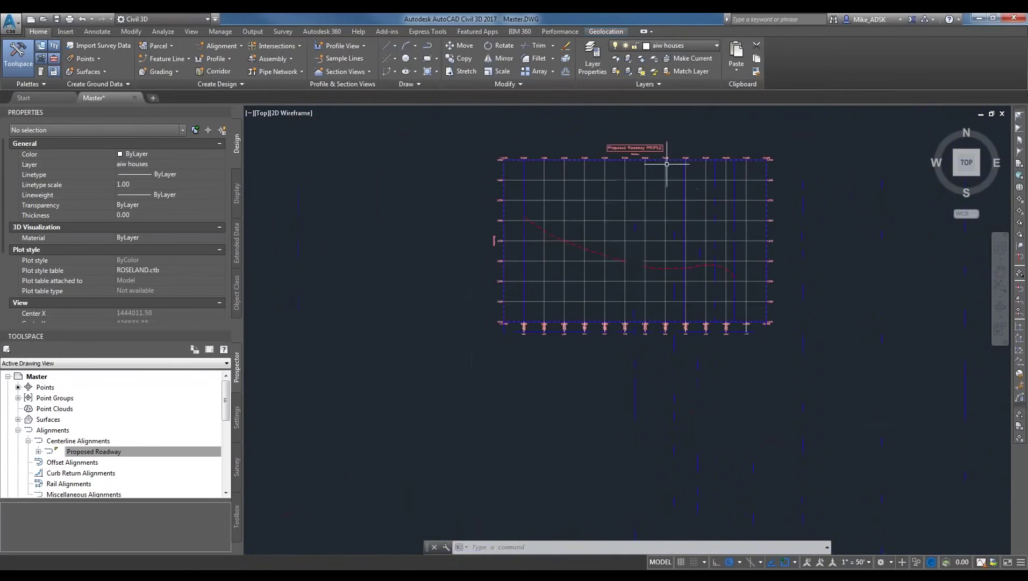
scroll(562, 236, "up", 2)
scroll(494, 212, "up", 3)
middle_click_drag(515, 175, 488, 292)
scroll(494, 280, "down", 5)
scroll(496, 284, "up", 2)
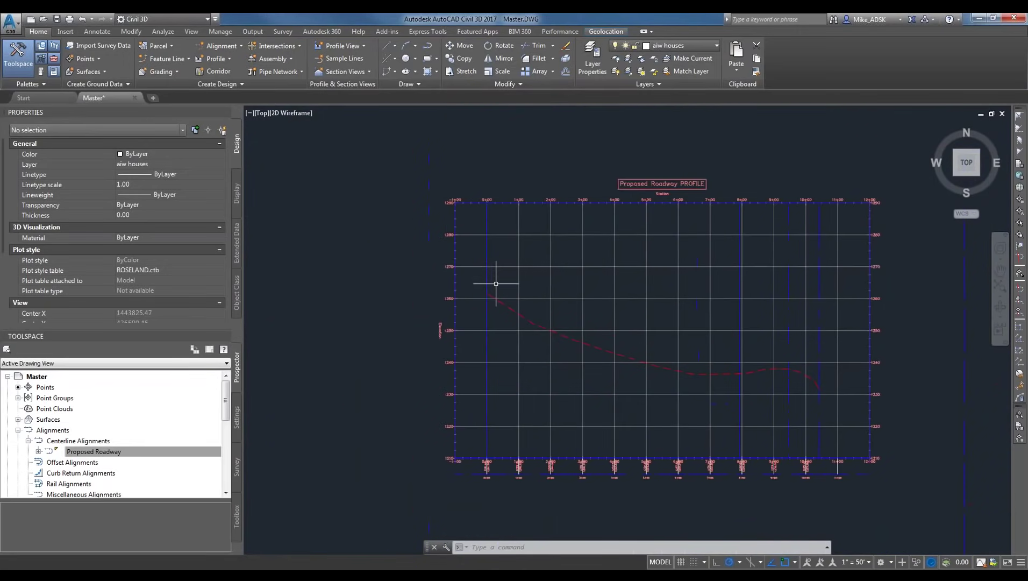
scroll(496, 294, "down", 2)
scroll(534, 256, "up", 2)
middle_click_drag(511, 256, 602, 277)
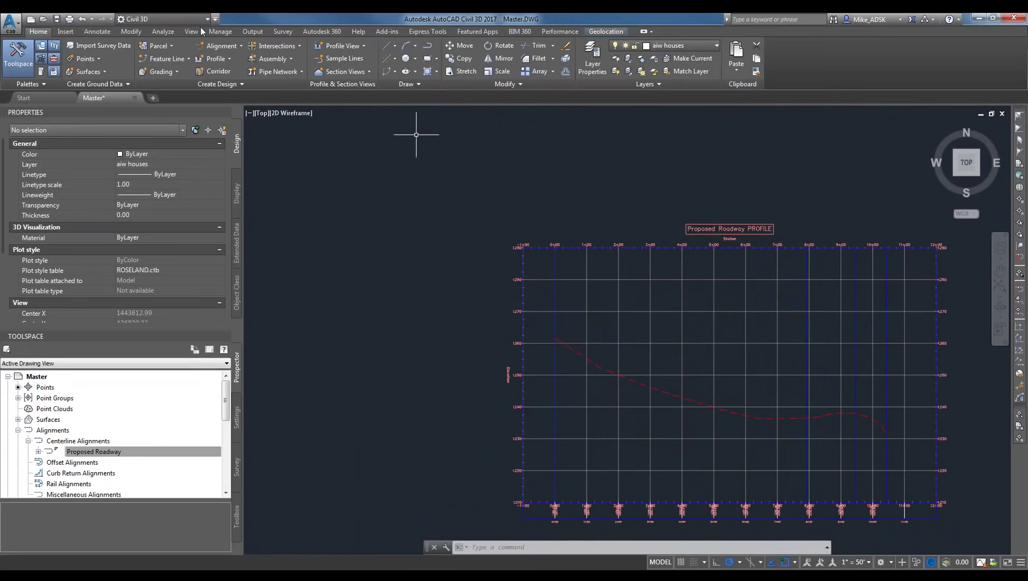
Split the model space into two vertical viewports and show the alignment's start at McCracken Road in one.
left_click(190, 31)
left_click(447, 68)
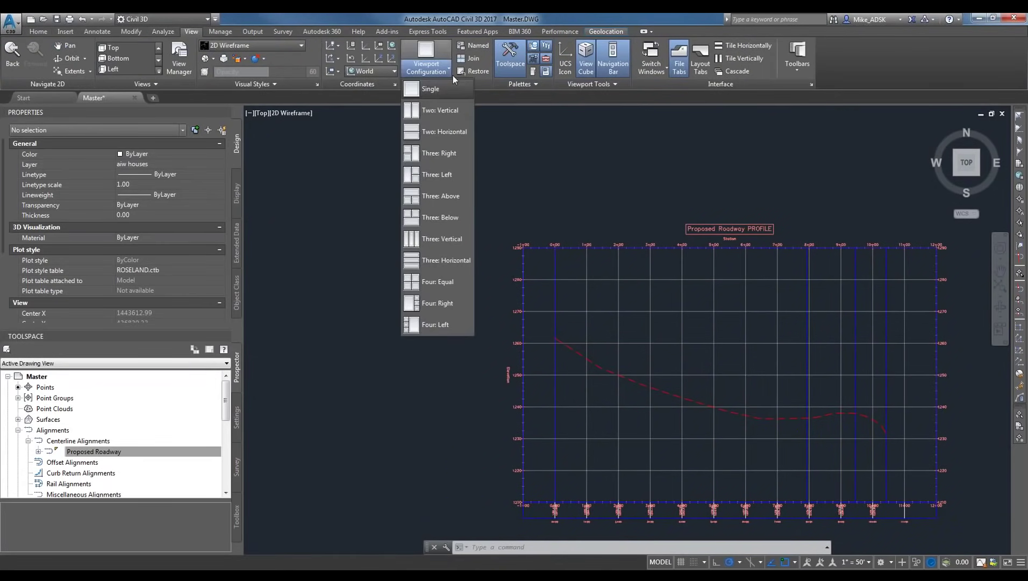
left_click(444, 109)
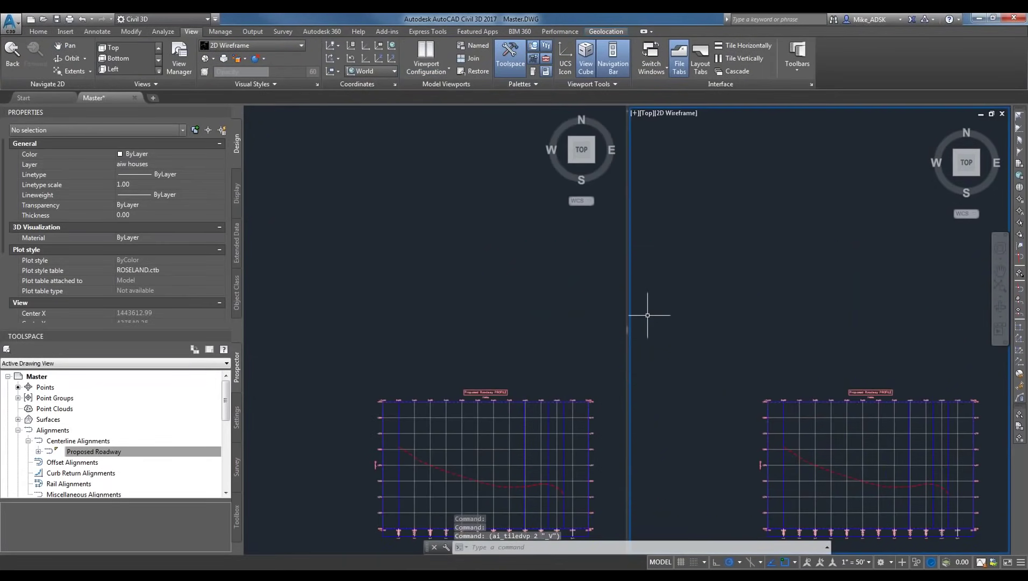
scroll(448, 311, "down", 8)
scroll(425, 309, "up", 7)
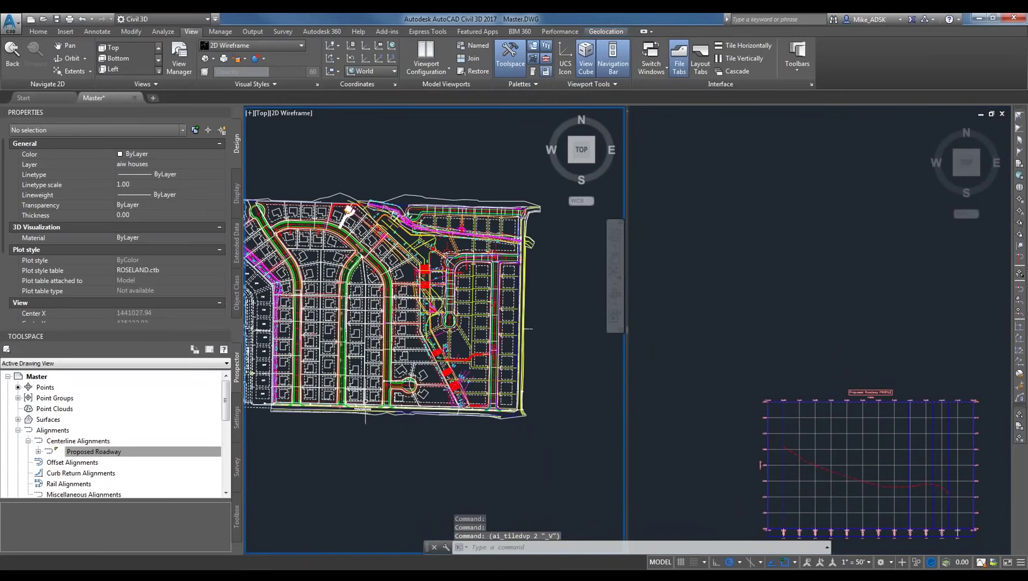
scroll(365, 414, "up", 9)
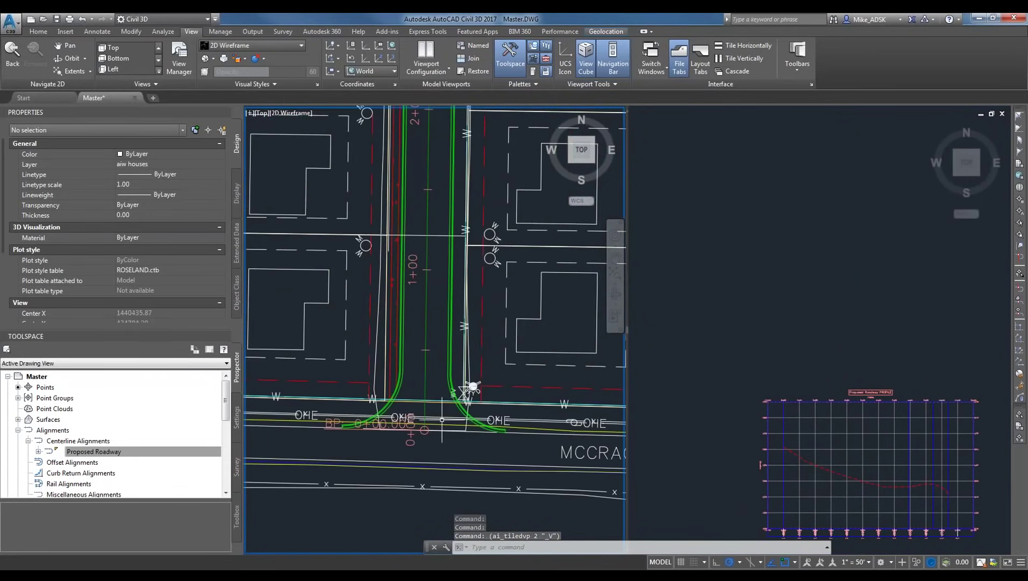
Compare the profile's elevations and shape from station 0+00 with the Proposed Roadway alignment in plan.
left_click(796, 463)
scroll(728, 473, "up", 10)
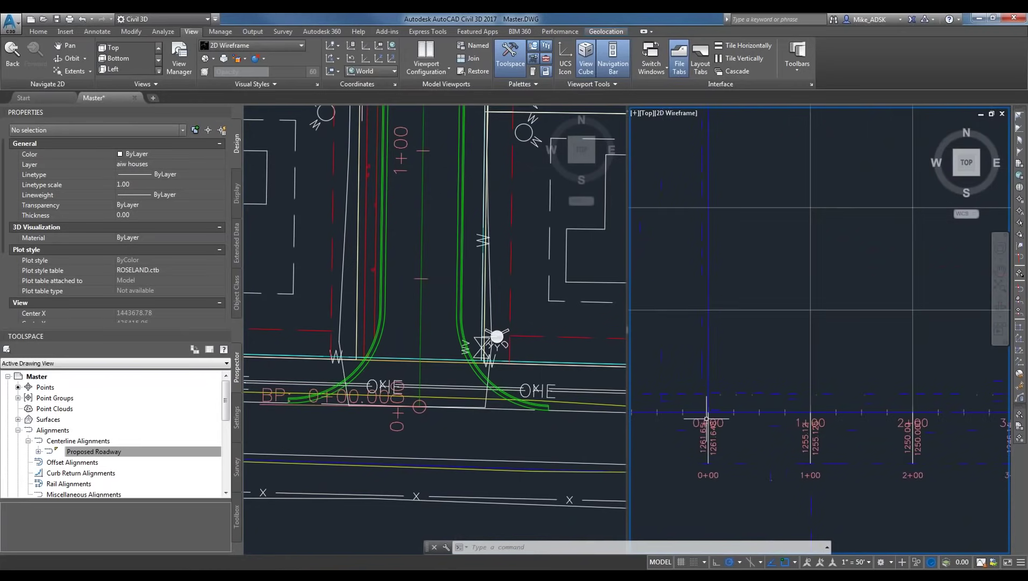
scroll(728, 473, "up", 4)
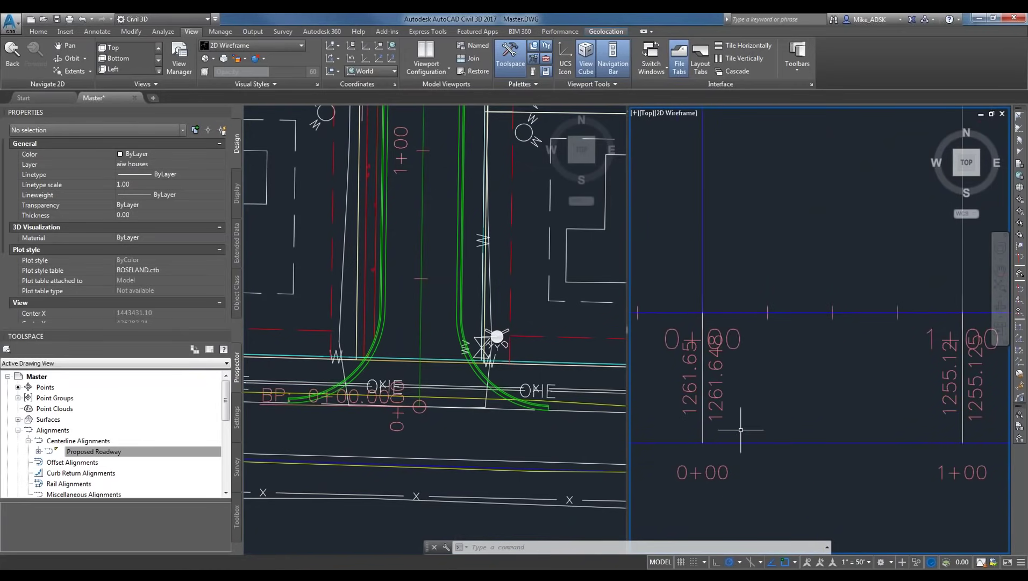
scroll(746, 288, "down", 10)
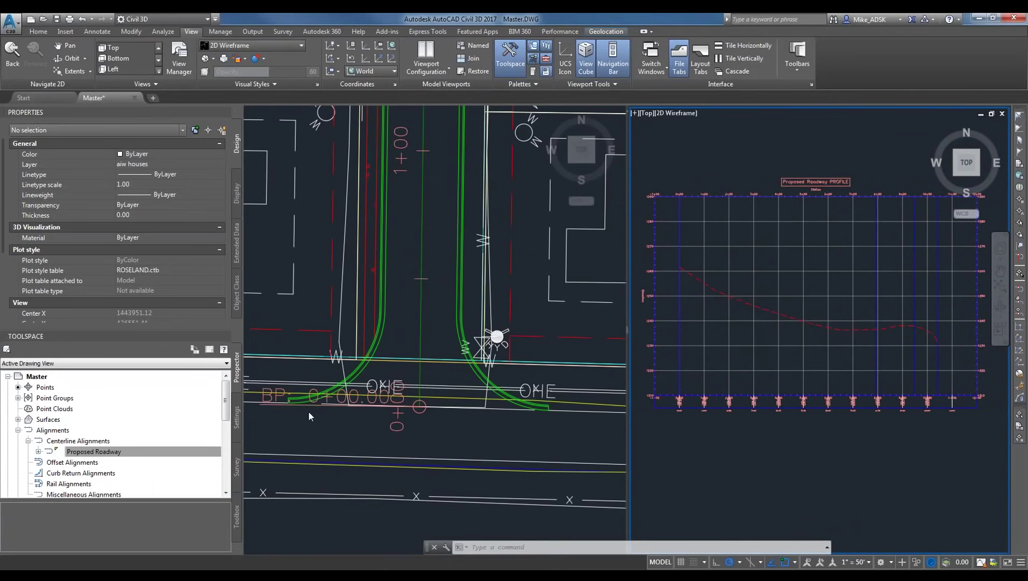
left_click(436, 256)
scroll(436, 256, "down", 6)
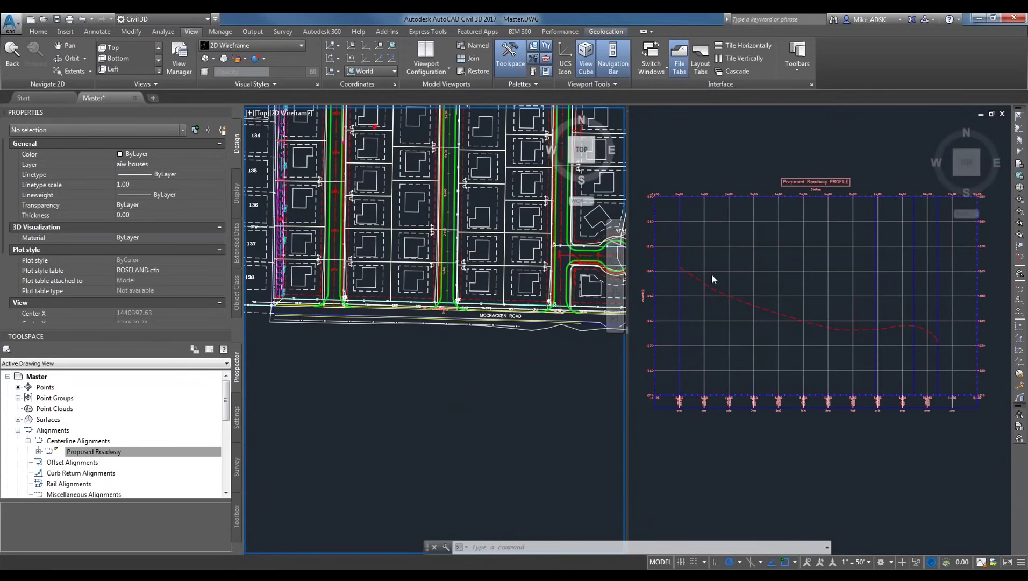
left_click(718, 201)
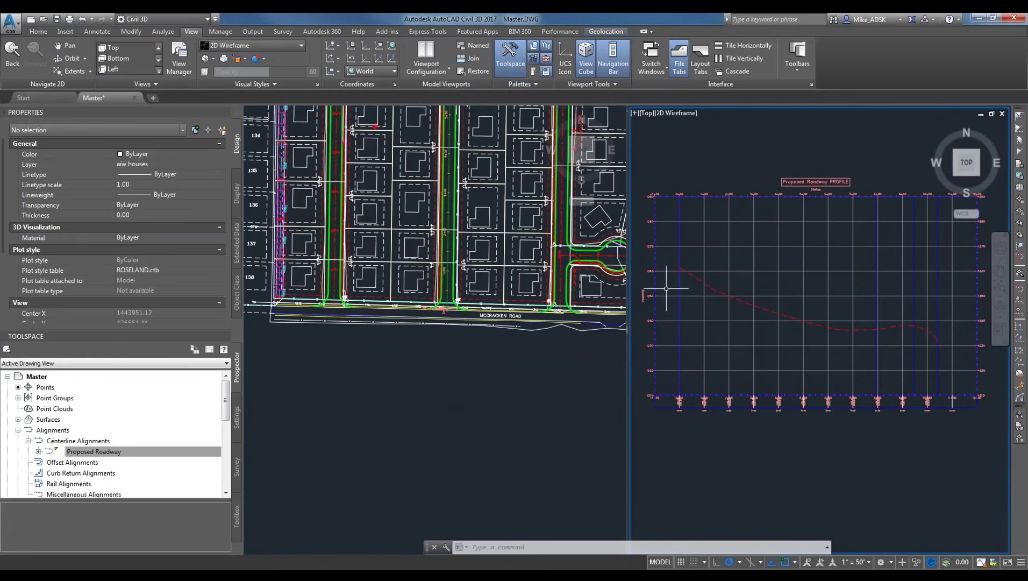
scroll(687, 277, "up", 3)
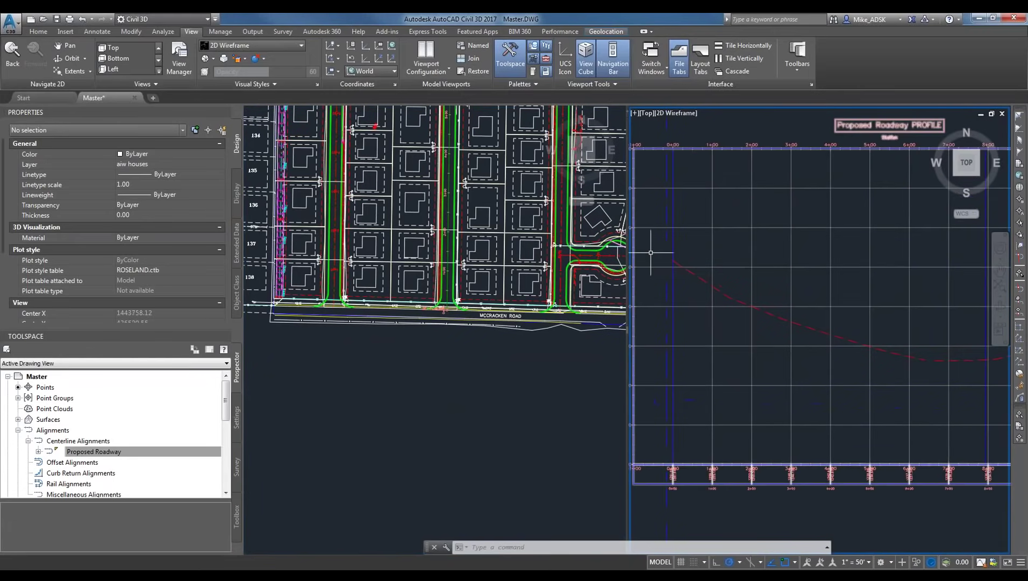
Restore a single viewport showing the Proposed Roadway profile view.
left_click(431, 70)
left_click(438, 114)
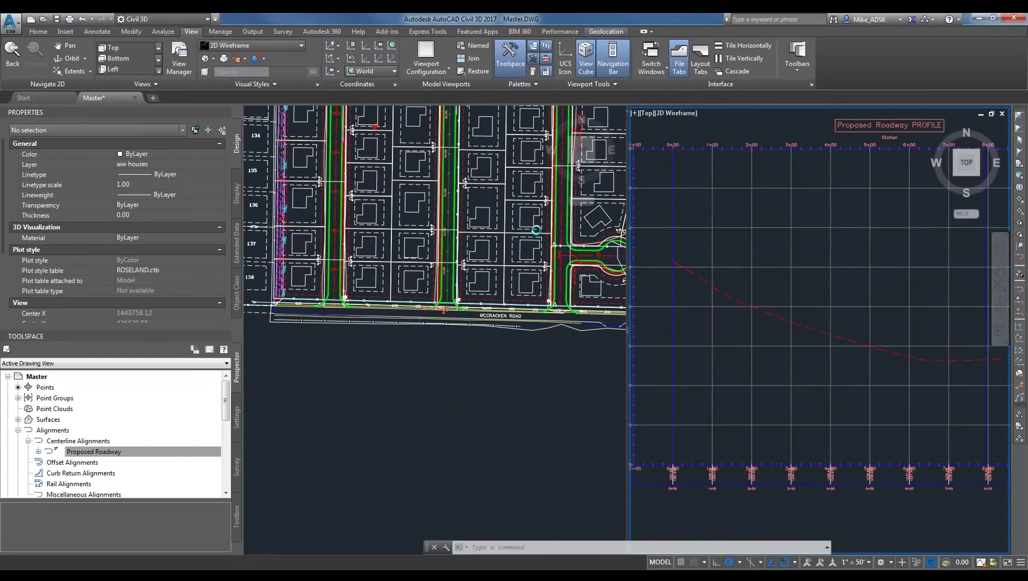
scroll(480, 208, "down", 3)
scroll(565, 262, "up", 3)
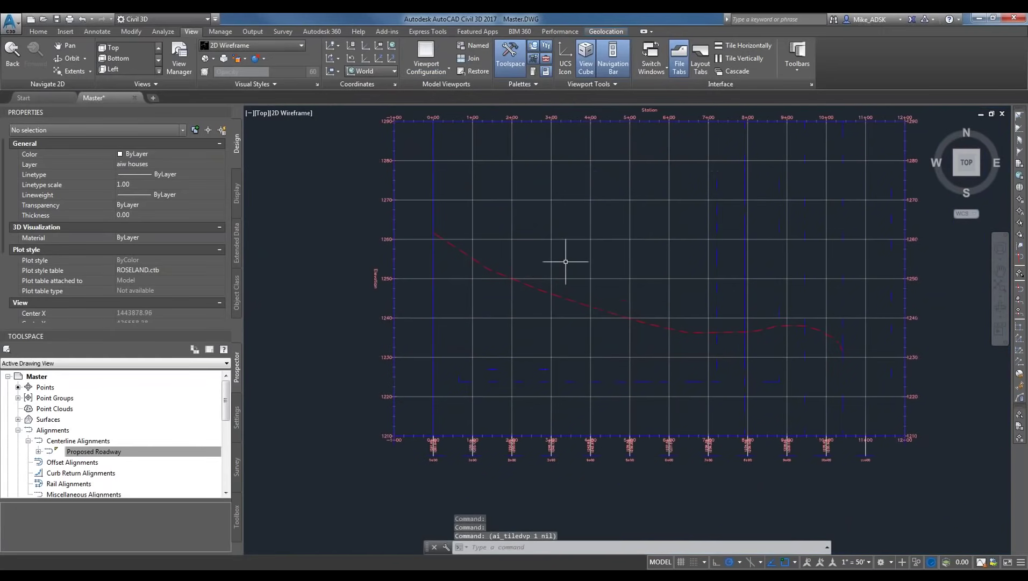
middle_click_drag(565, 262, 485, 249)
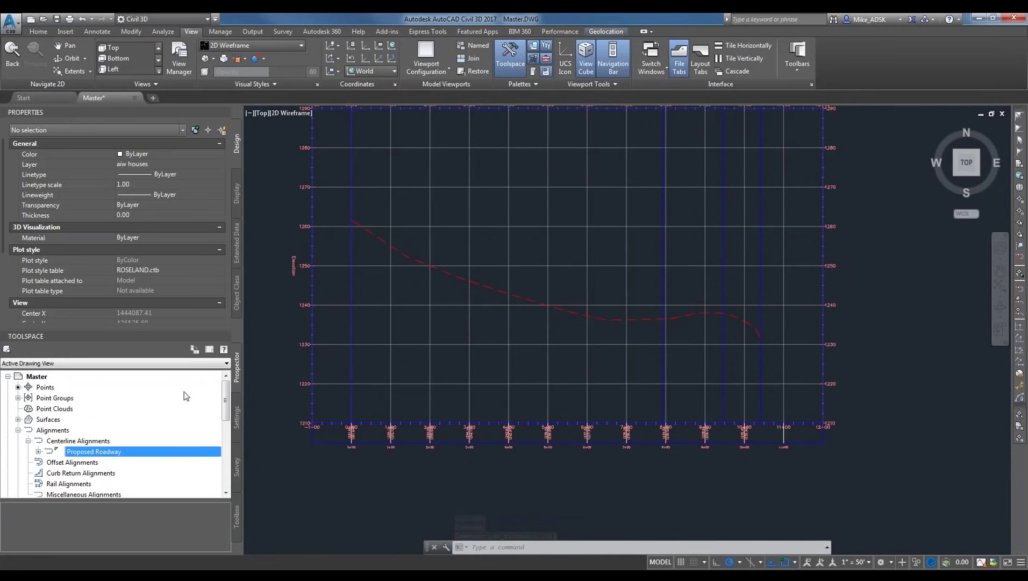
Color the line, circular curve, symmetrical parabola and asymmetrical parabola components of the Existing Ground Profile style green.
left_click(380, 236)
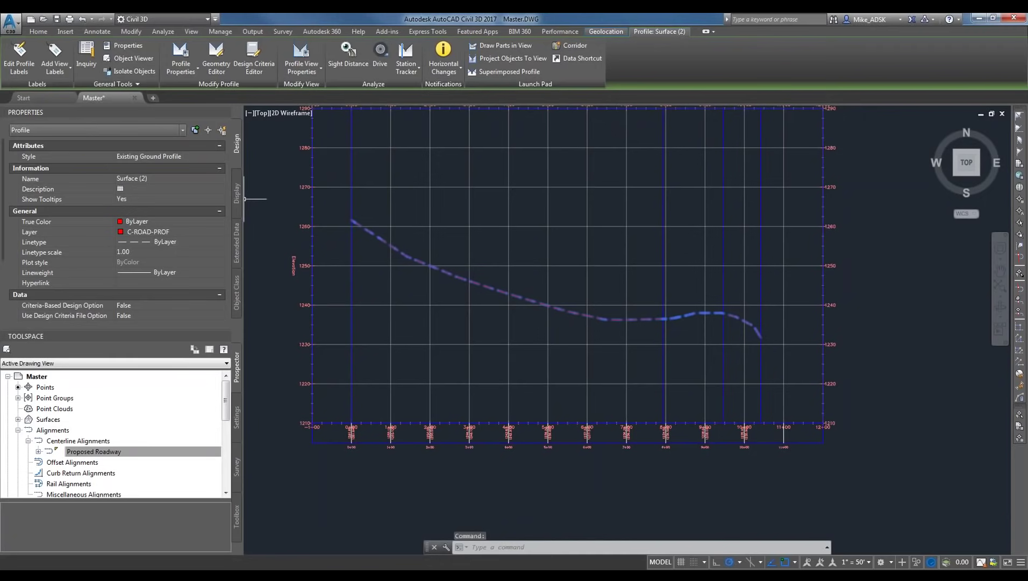
right_click(369, 233)
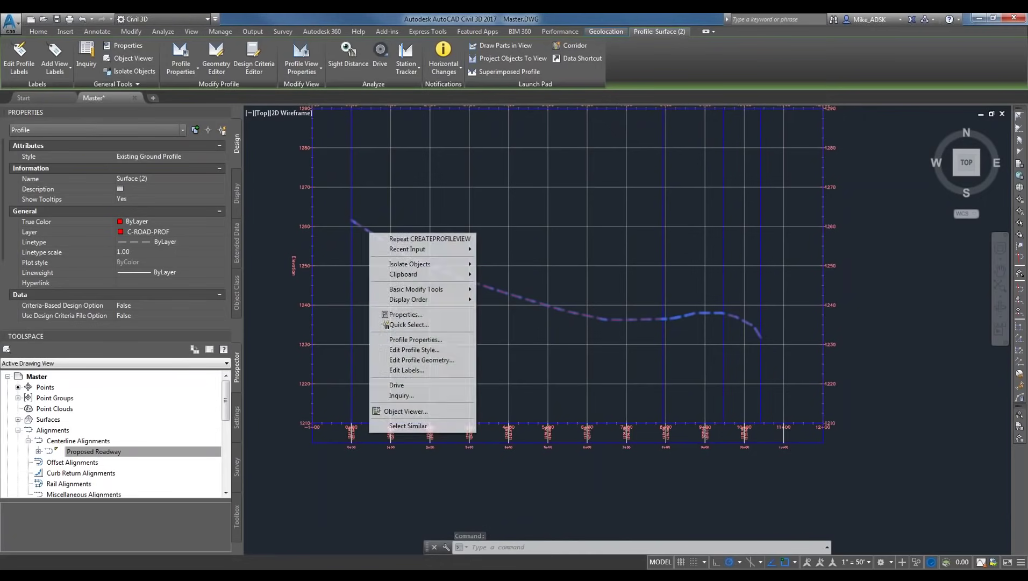
left_click(437, 349)
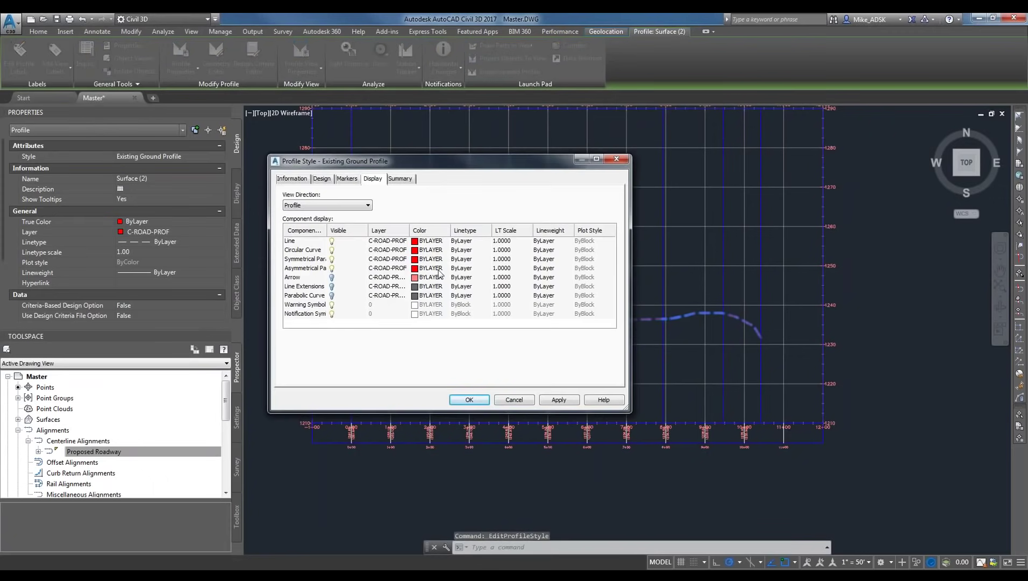
left_click(292, 178)
left_click(321, 179)
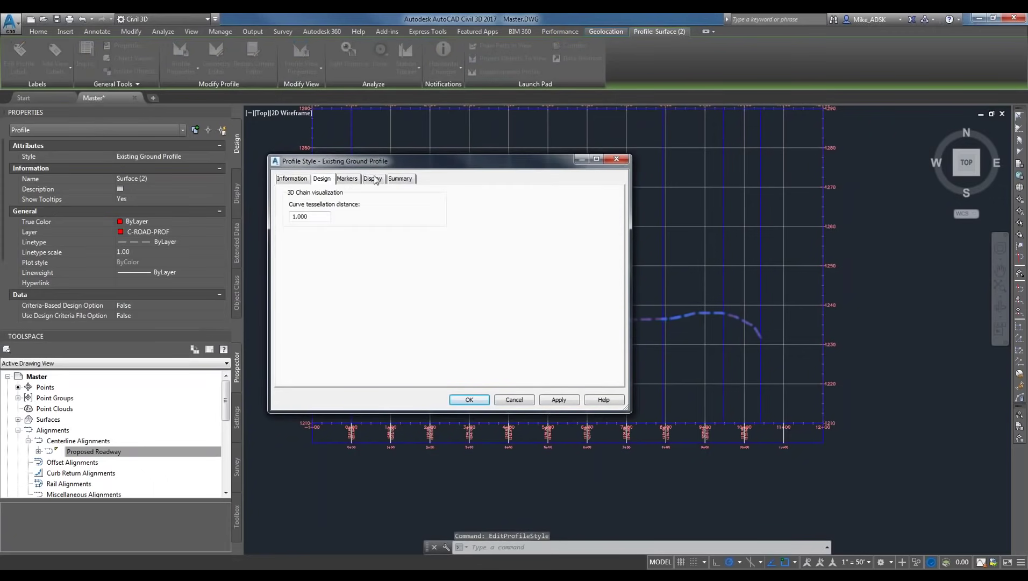
left_click(373, 179)
left_click(305, 268)
left_click(310, 242, "shift")
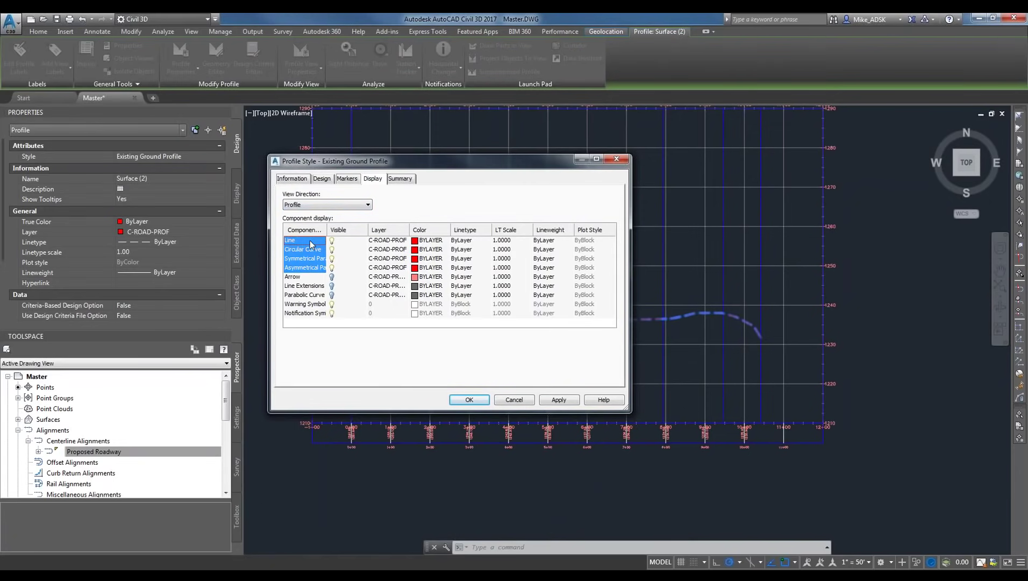
left_click(417, 243)
left_click(386, 311)
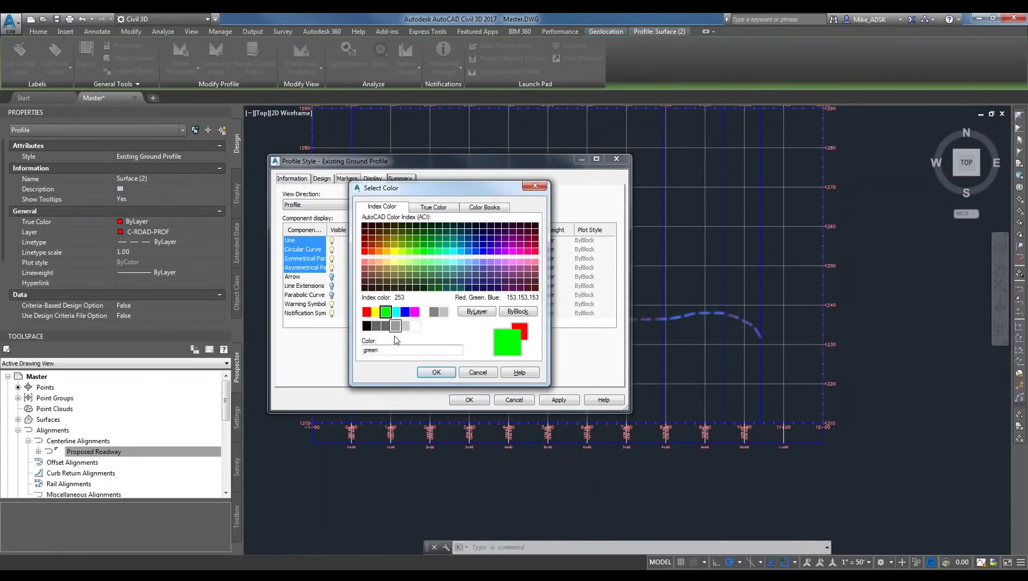
left_click(453, 374)
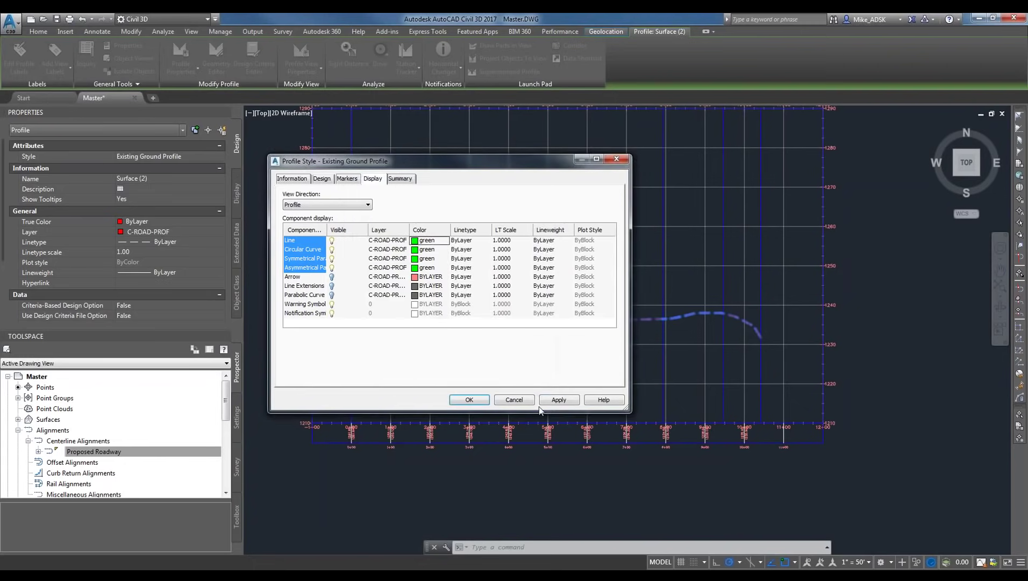
left_click(469, 400)
key("Escape")
scroll(528, 323, "down", 3)
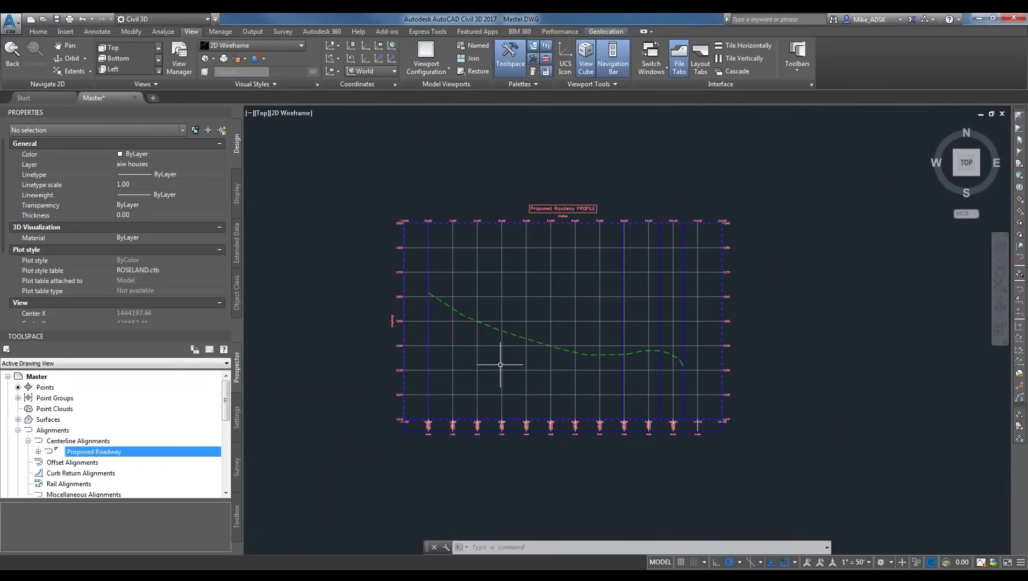
scroll(437, 398, "down", 2)
middle_click_drag(437, 393, 548, 401)
middle_click_drag(379, 466, 575, 381)
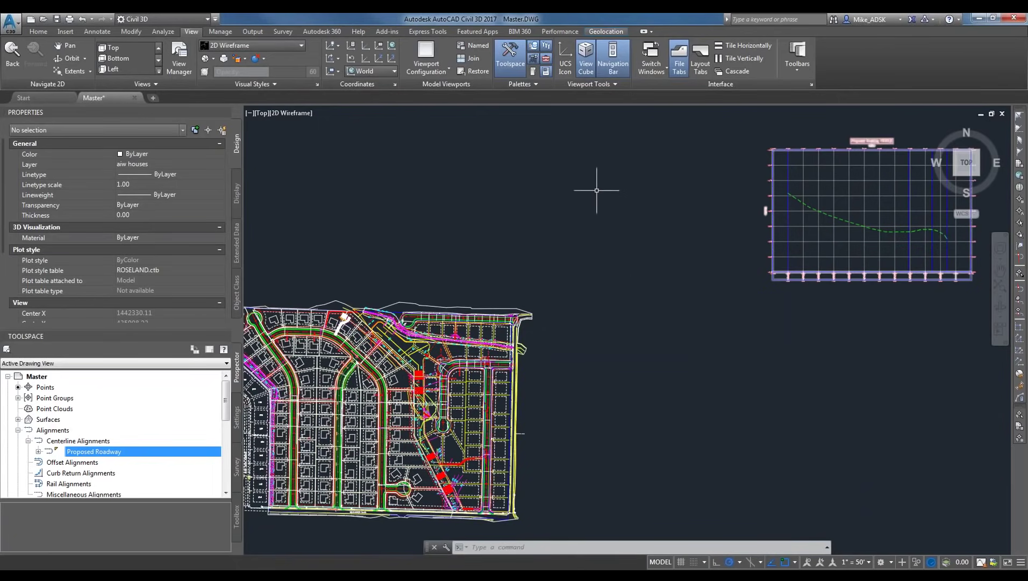
scroll(353, 356, "up", 2)
scroll(350, 376, "up", 2)
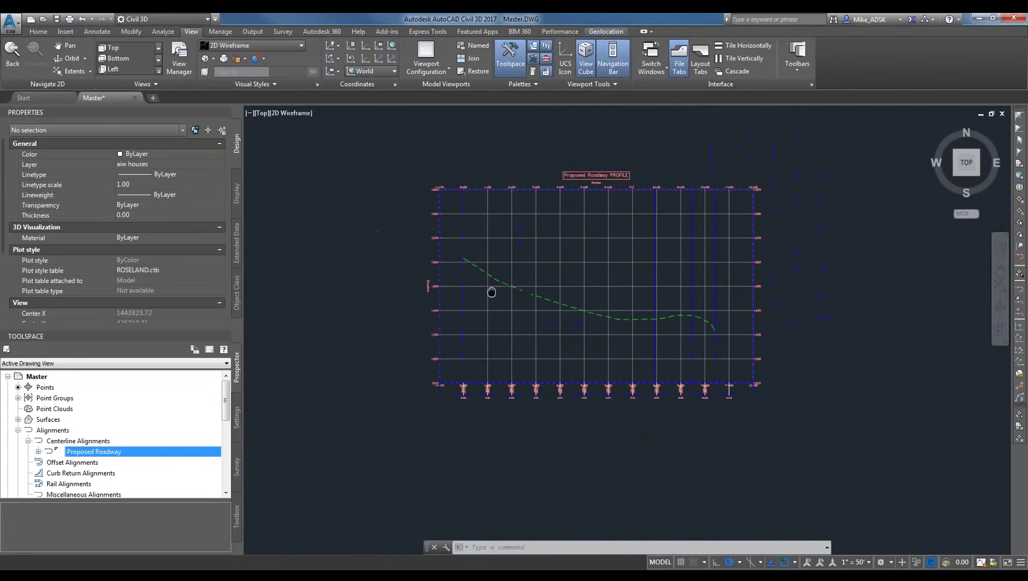
Create a layout profile named Proposed Roadway in the Proposed Roadway profile view, using the Design Profile style and Complete Label Set.
left_click(65, 32)
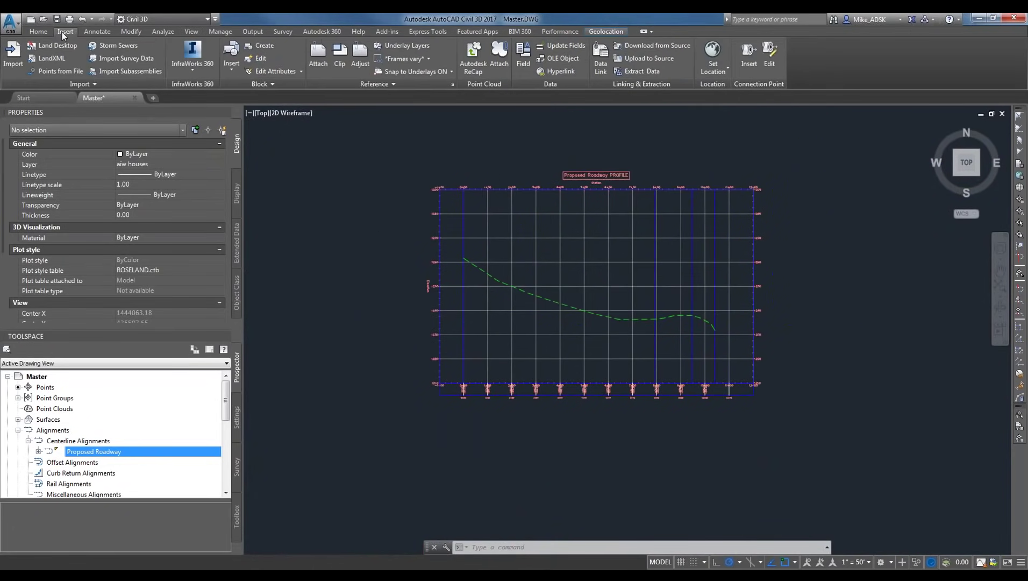
left_click(35, 31)
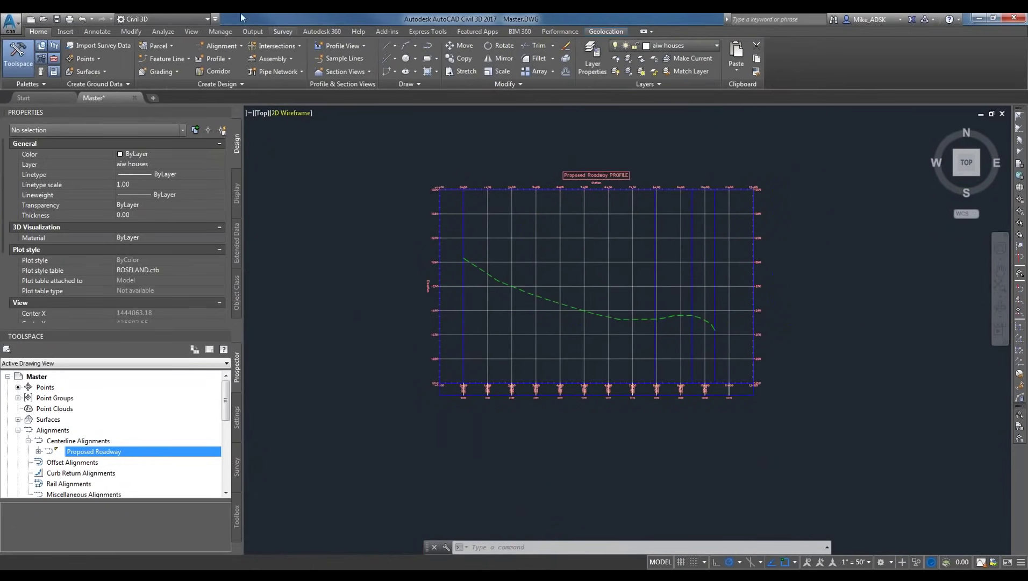
left_click(218, 59)
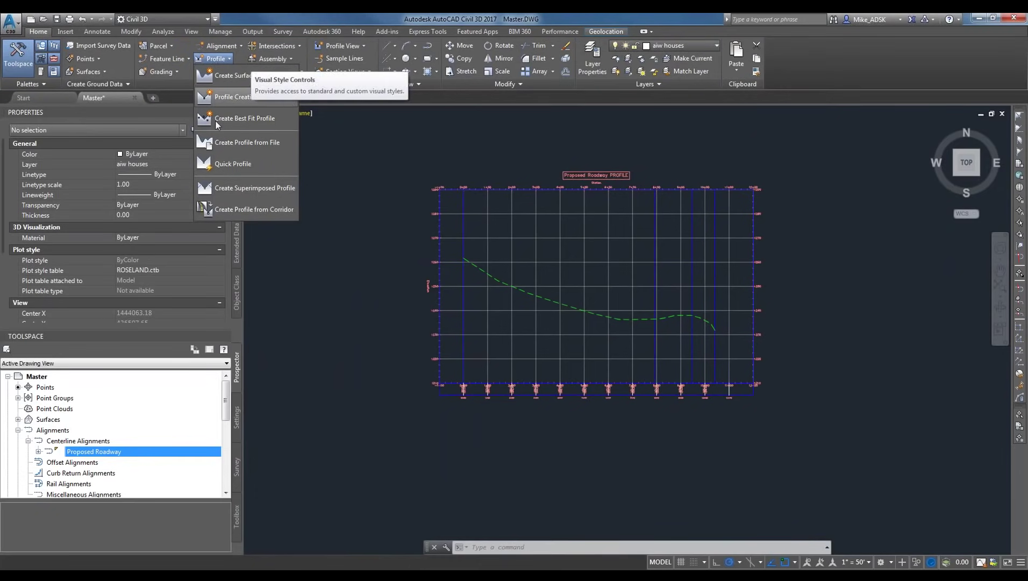
left_click(225, 59)
left_click(226, 58)
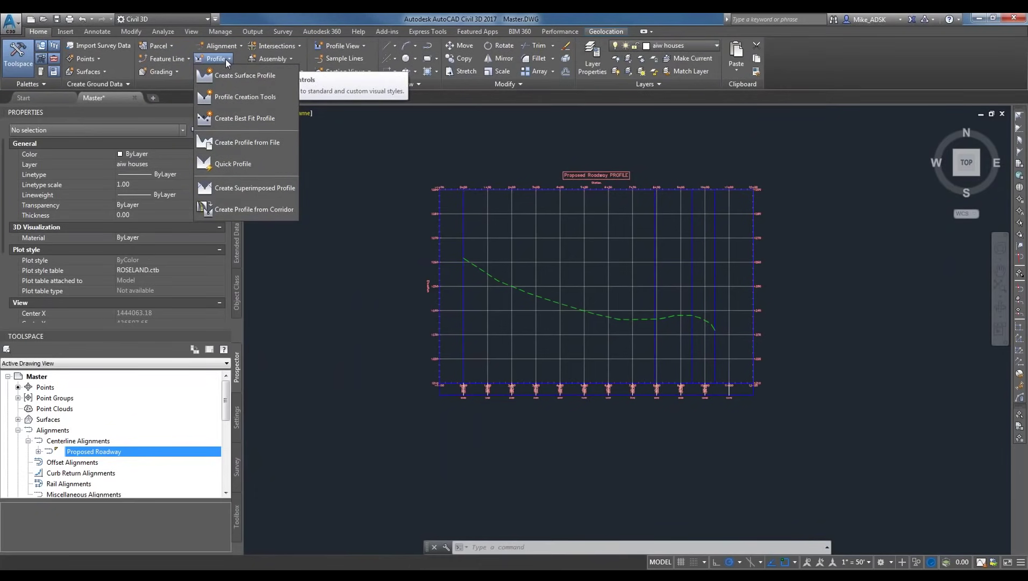
left_click(240, 97)
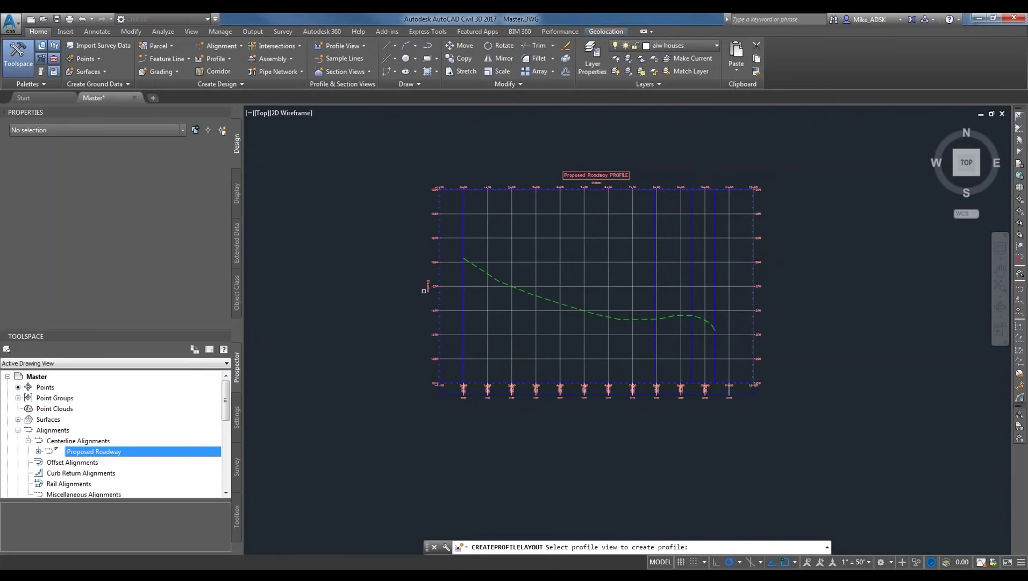
left_click(472, 187)
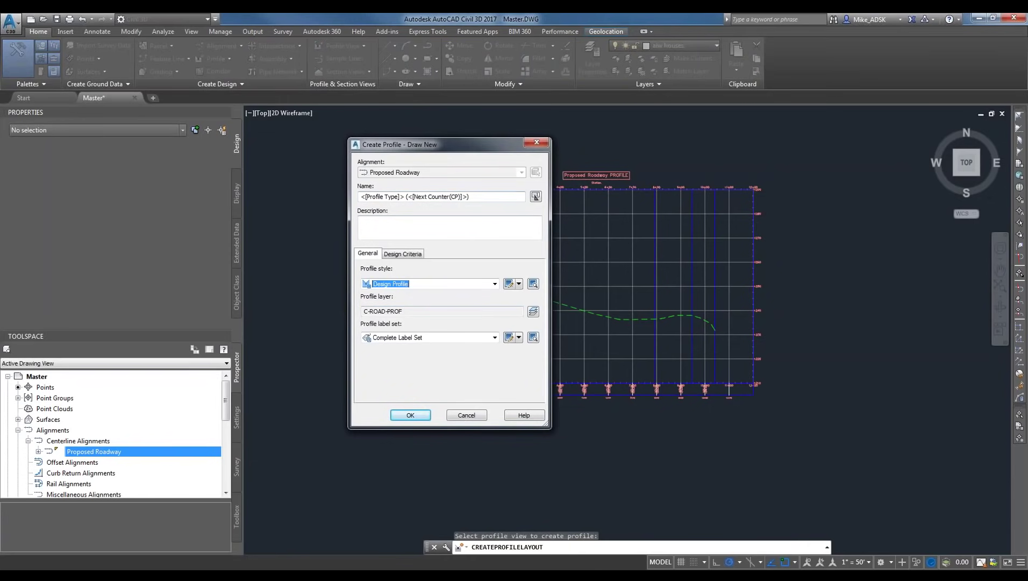
key("shift+Tab")
key("shift+Tab")
key("shift+Tab")
type("Pro")
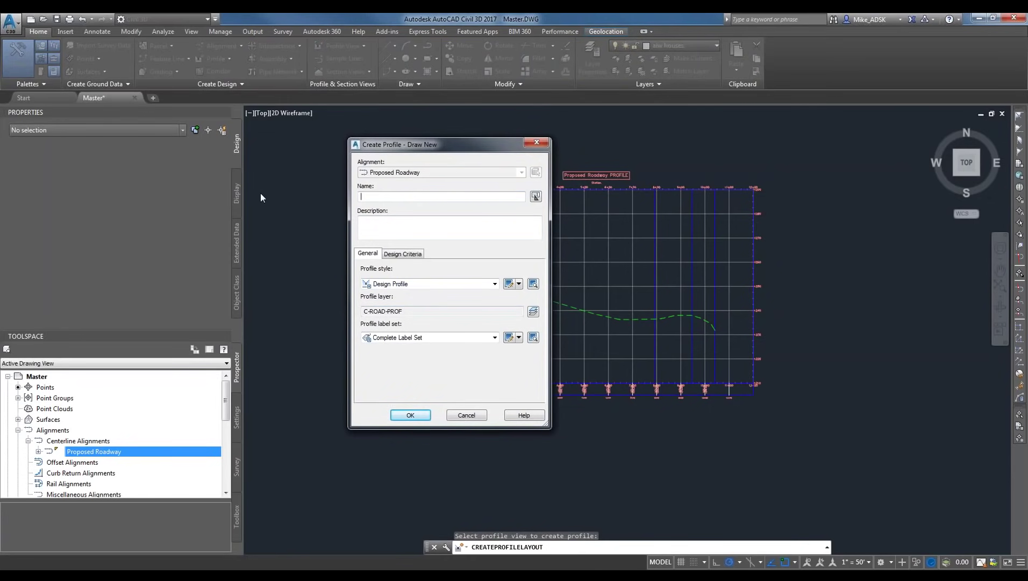
type("posed Roadway")
left_click(398, 253)
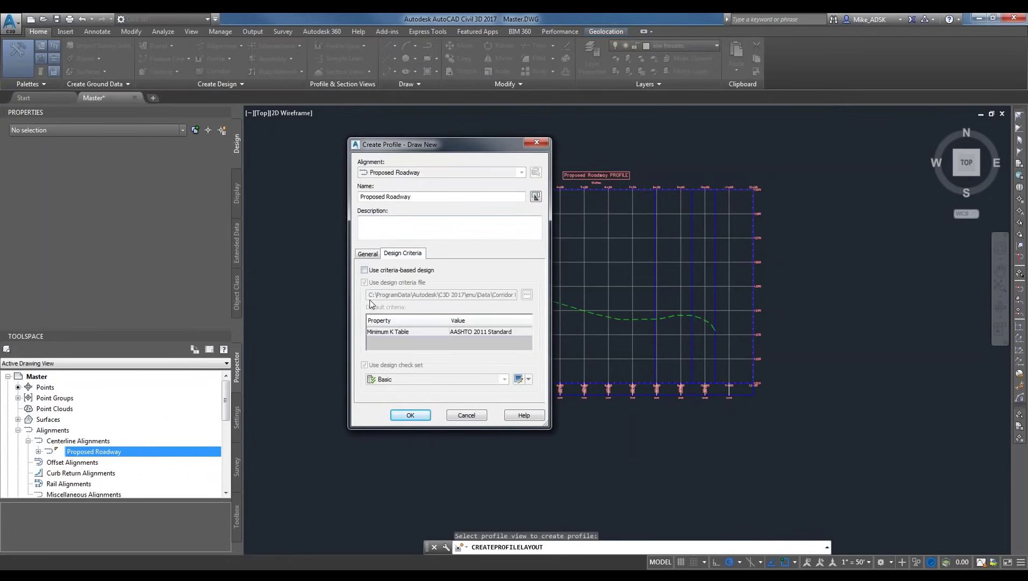
left_click(376, 255)
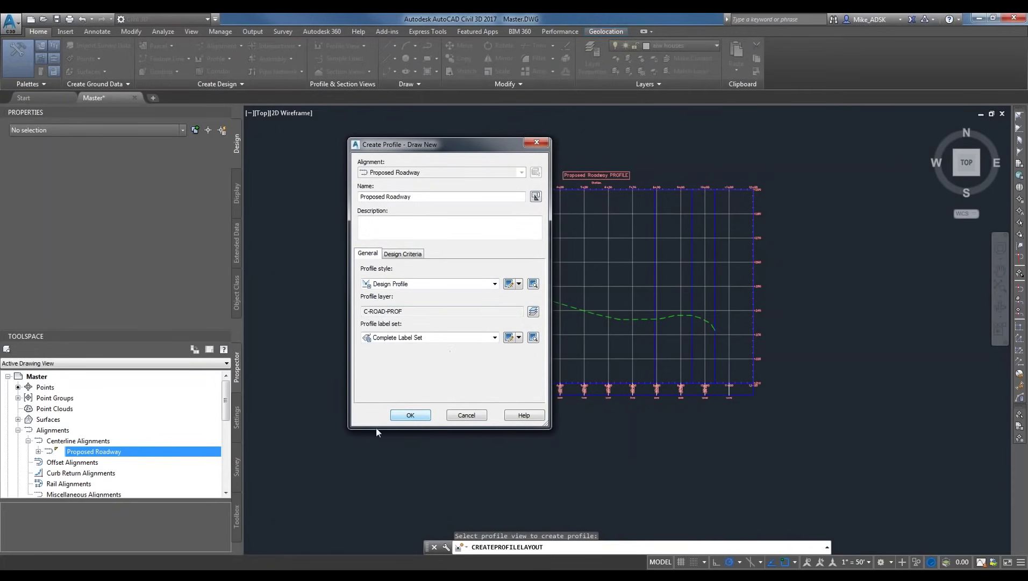
left_click(404, 416)
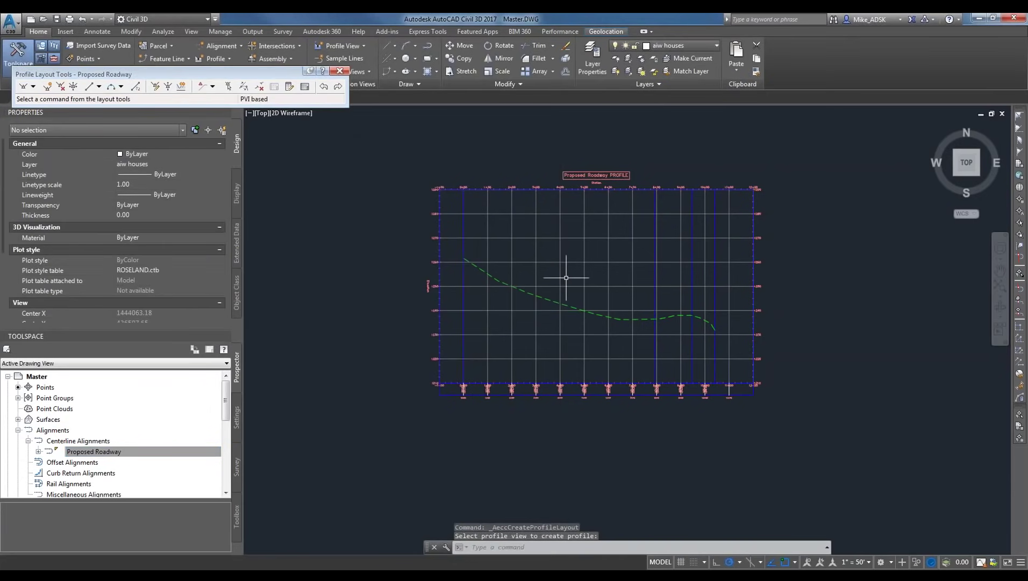
Move the Profile Layout Tools window clear of the Properties palette.
left_click_drag(121, 74, 217, 54)
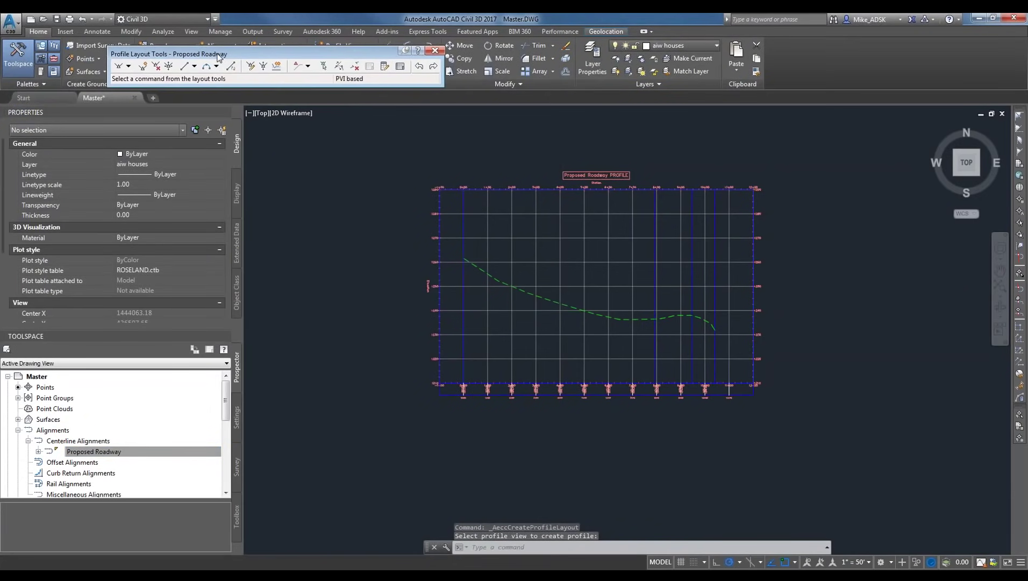
left_click(128, 66)
left_click(129, 67)
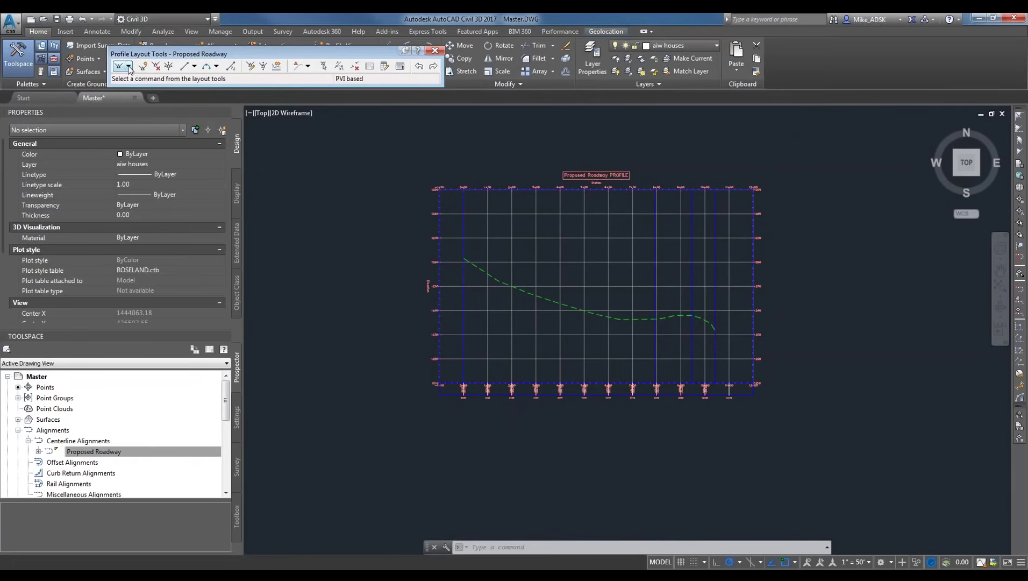
right_click(155, 92)
left_click(250, 53)
left_click_drag(234, 48, 221, 43)
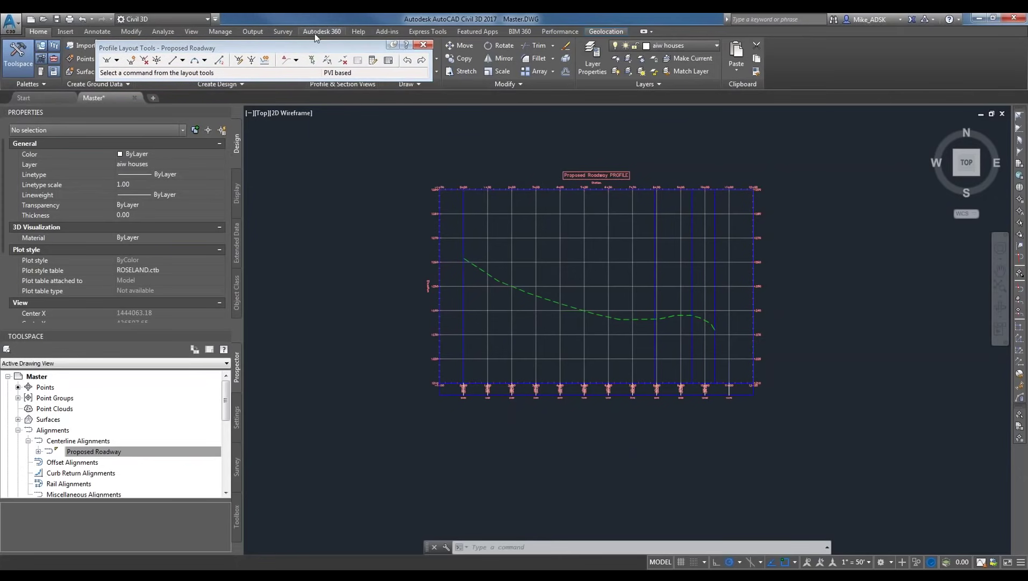
right_click(315, 34)
left_click(214, 49)
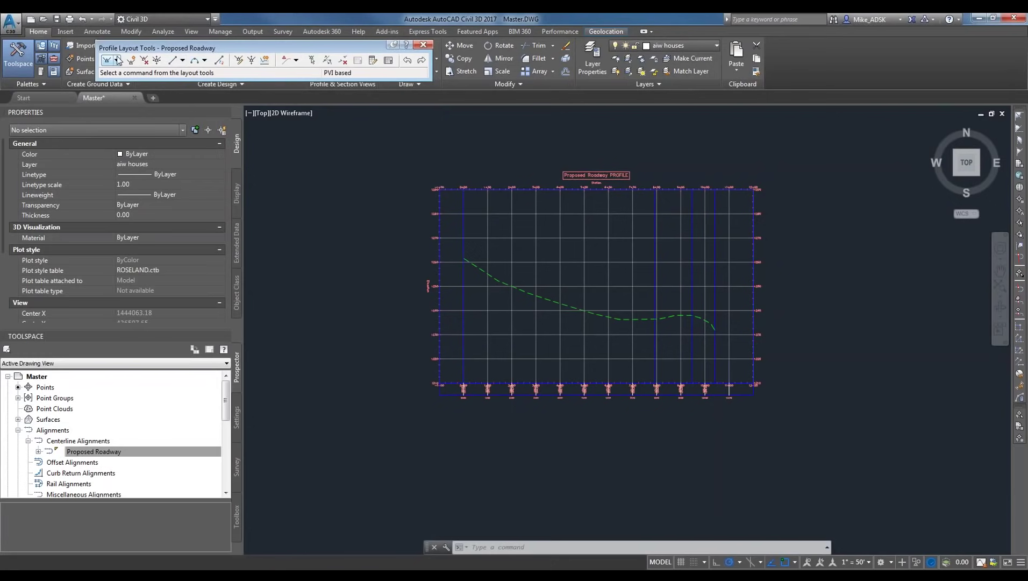
Draw the first design tangent from the existing-ground line's start to a PVI at about station 6+72, elevation 1237.7.
left_click(116, 60)
left_click(146, 70)
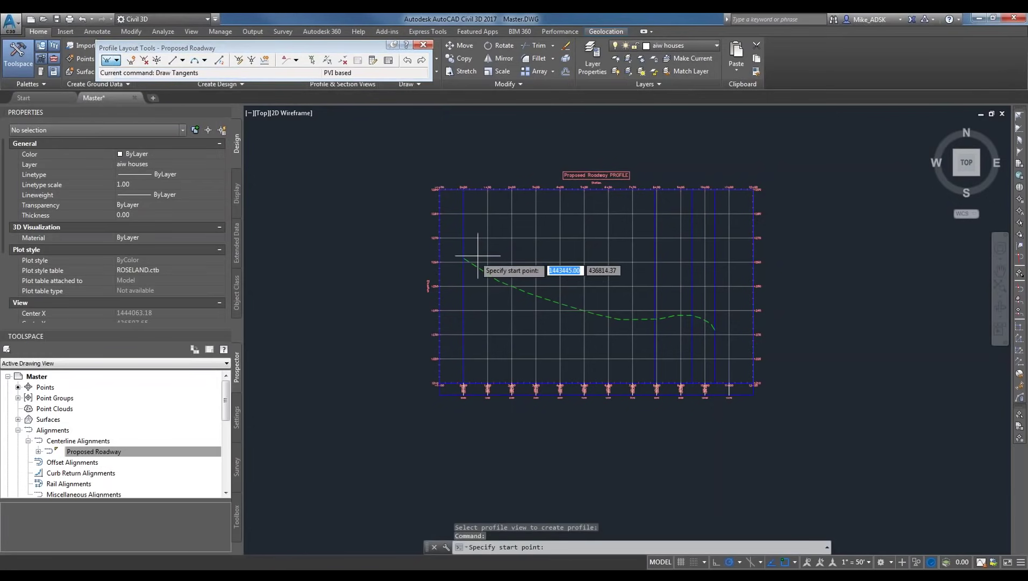
scroll(467, 265, "up", 4)
scroll(466, 256, "up", 4)
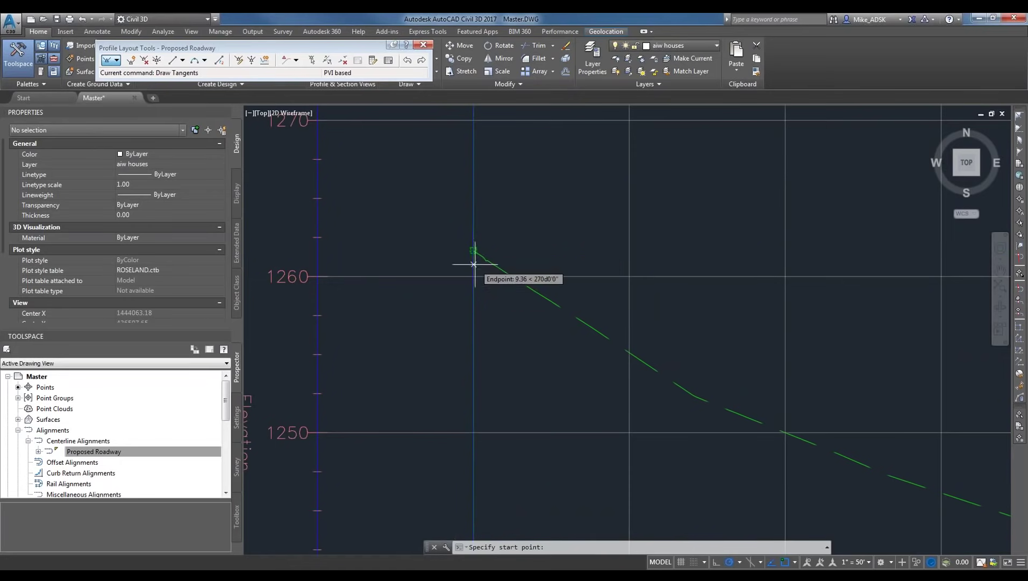
left_click(474, 251)
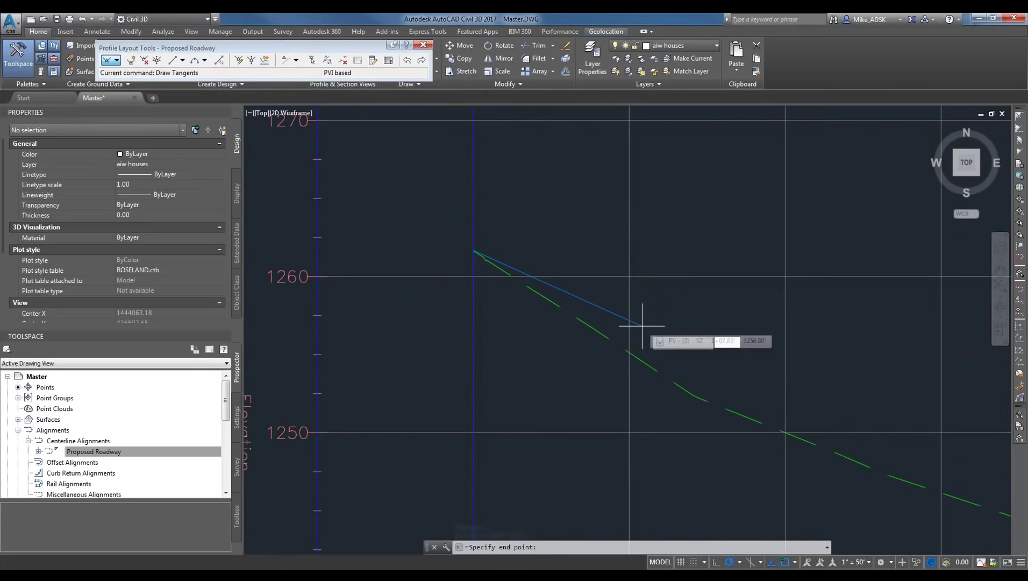
scroll(846, 420, "down", 2)
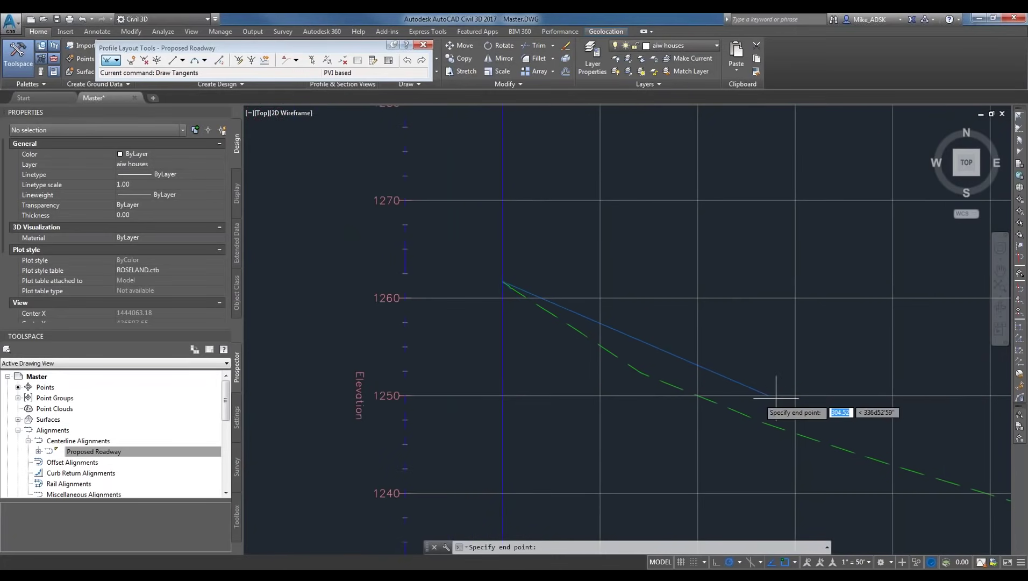
scroll(884, 443, "down", 4)
scroll(608, 376, "up", 2)
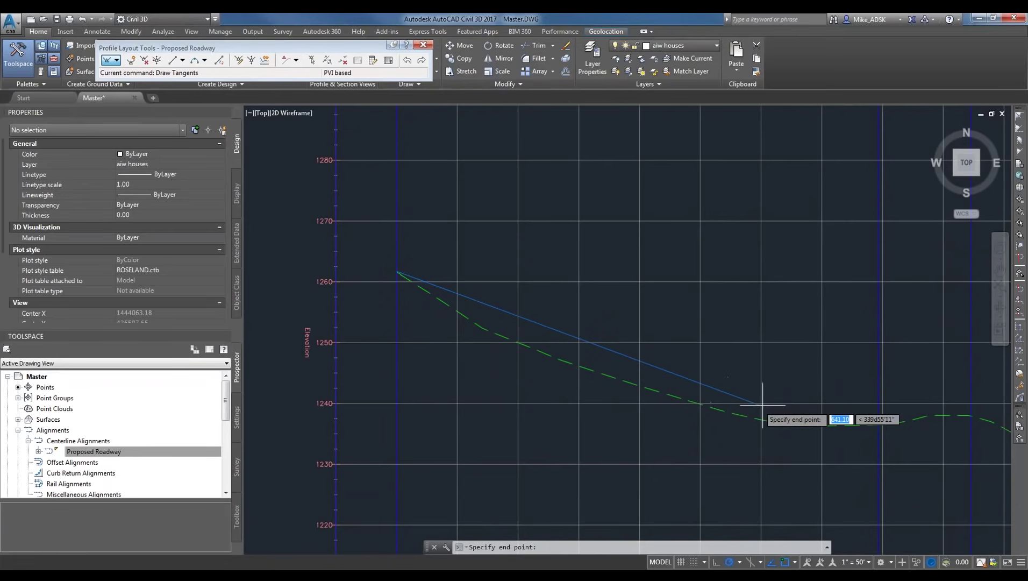
left_click(813, 416)
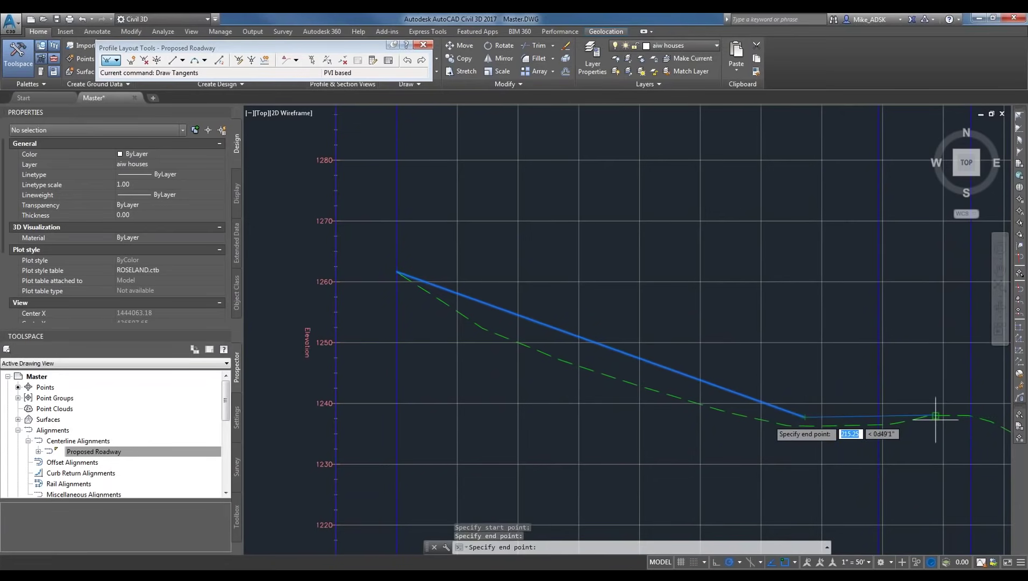
Continue the design tangents through a second PVI at about station 9+25 and finish at the existing-ground line's end.
middle_click_drag(936, 415, 704, 404)
left_click(718, 391)
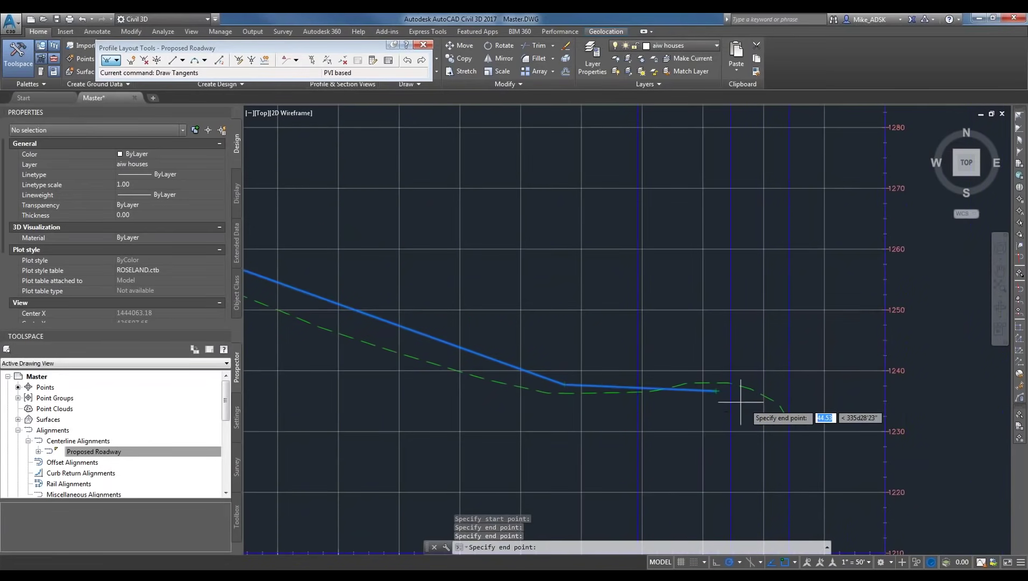
left_click(789, 420)
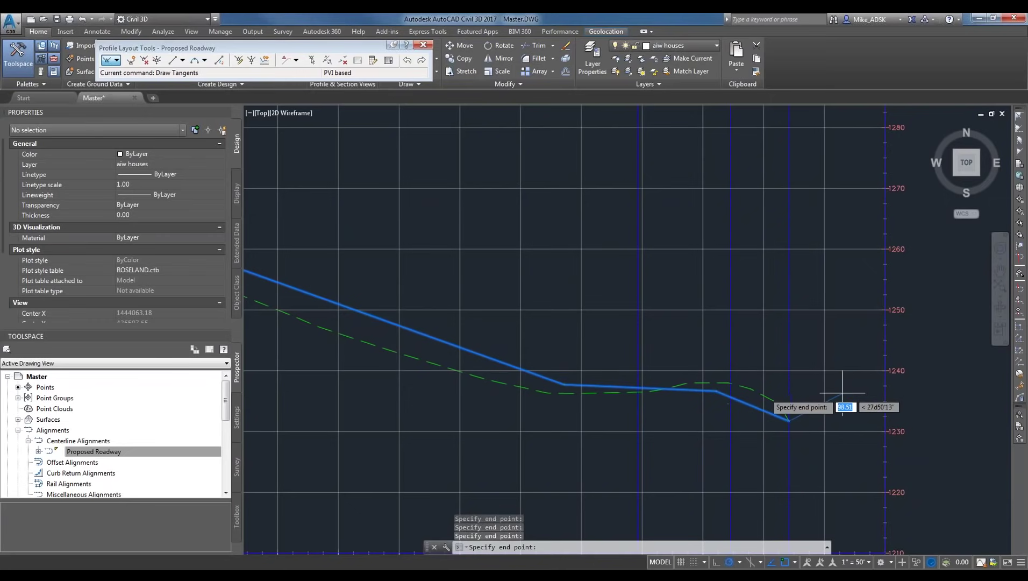
key("Escape")
Try to move the grade break label at station 6+71.71 by its grip, and undo the edit.
scroll(716, 391, "up", 1)
scroll(581, 374, "up", 3)
middle_click_drag(581, 374, 782, 374)
scroll(751, 380, "down", 2)
scroll(752, 380, "up", 2)
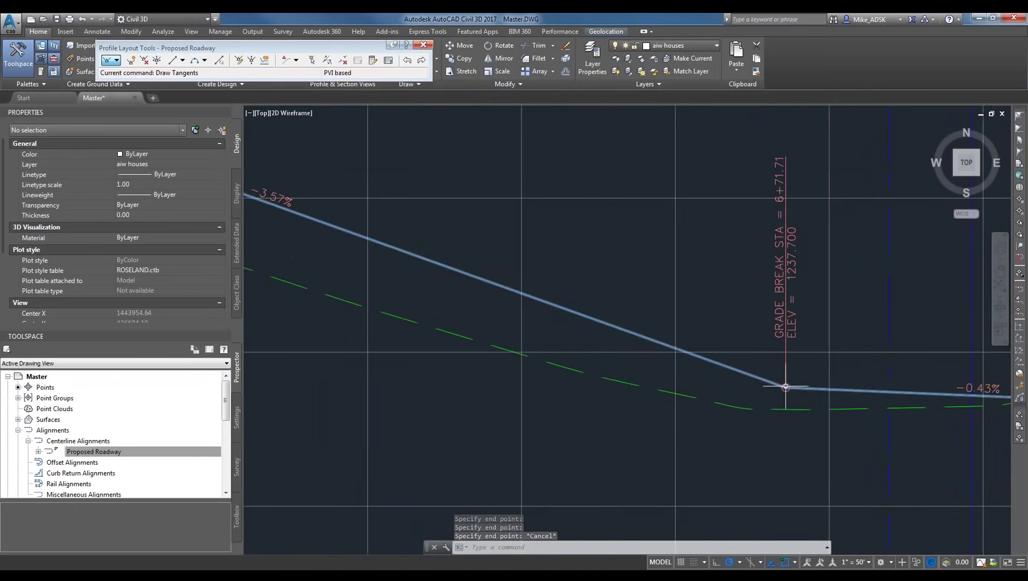
left_click(786, 371)
left_click(786, 385)
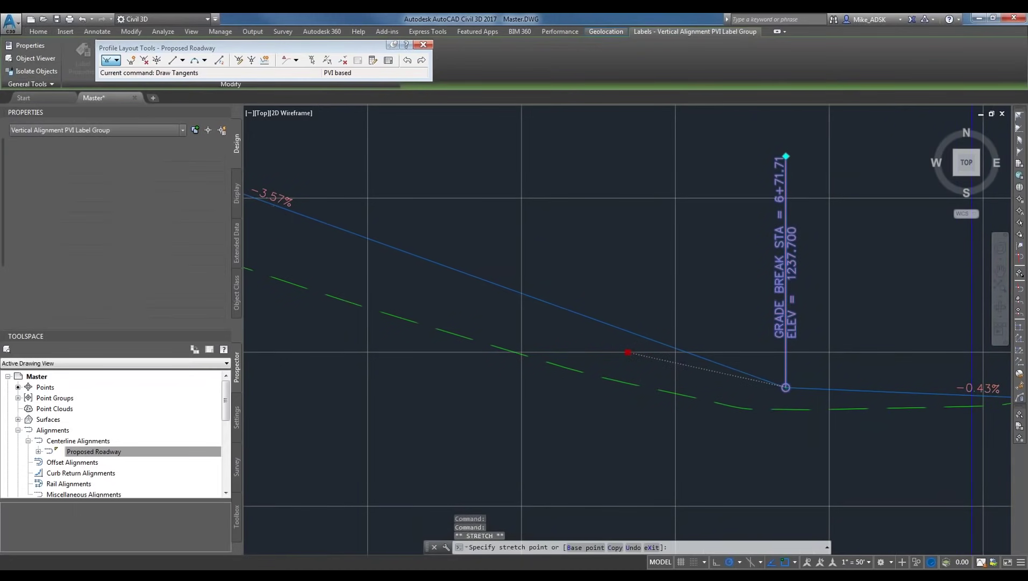
left_click(712, 379)
key("ctrl+z")
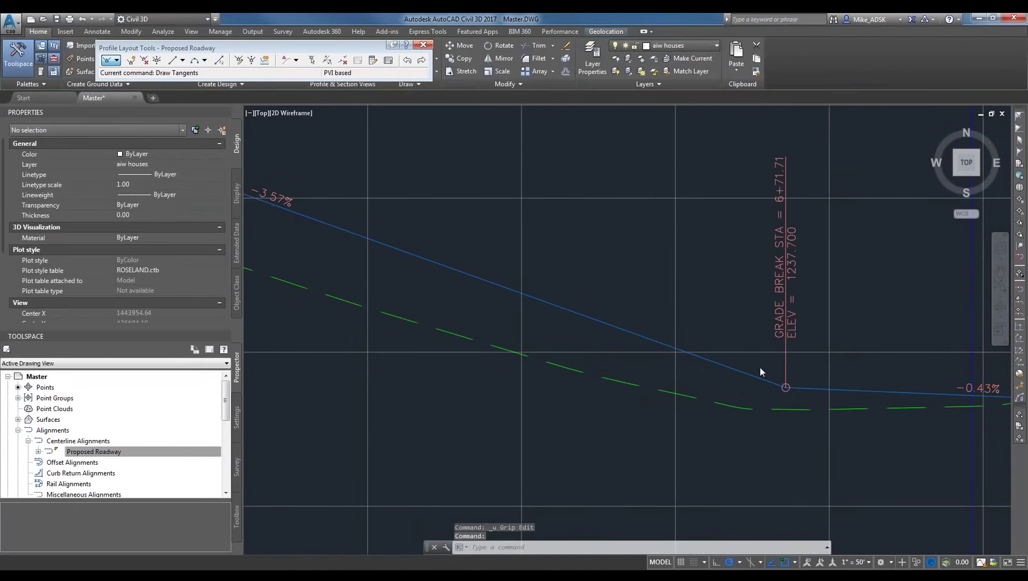
Select the design profile and move its first interior PVI to about station 6+52, elevation 1238.0.
key("Escape")
left_click(754, 376)
scroll(787, 394, "up", 2)
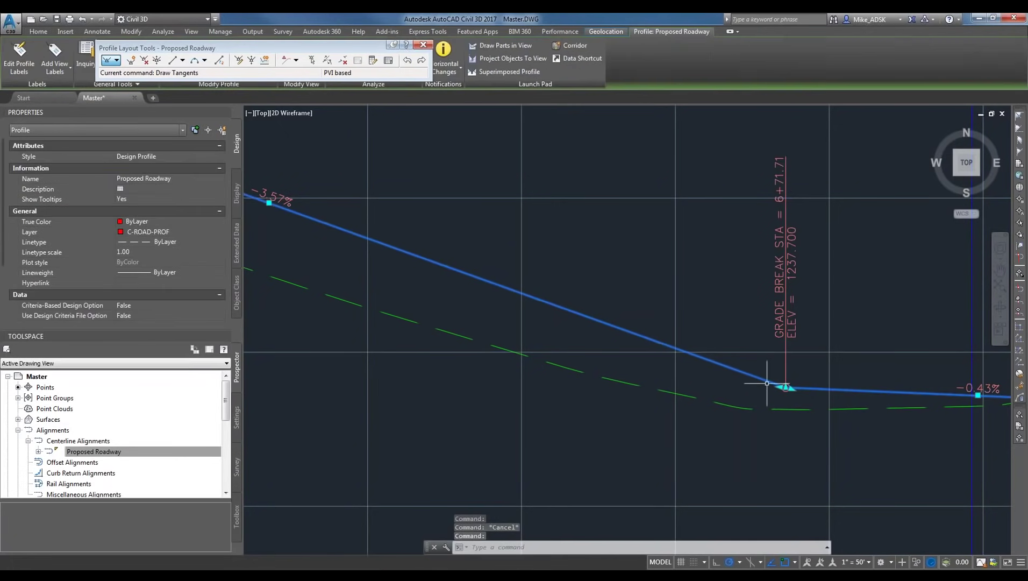
scroll(787, 394, "up", 6)
left_click(737, 295)
scroll(429, 260, "down", 8)
scroll(551, 353, "down", 3)
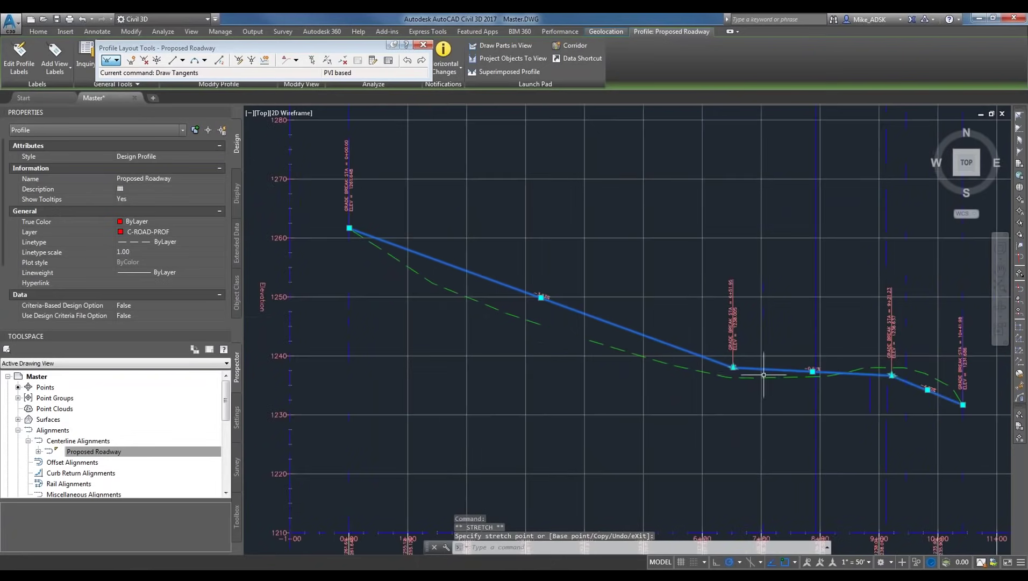
Examine the grade break stations and elevations at the moved PVI and at the design profile's start and end.
scroll(715, 363, "up", 3)
scroll(660, 336, "down", 3)
scroll(660, 336, "down", 3)
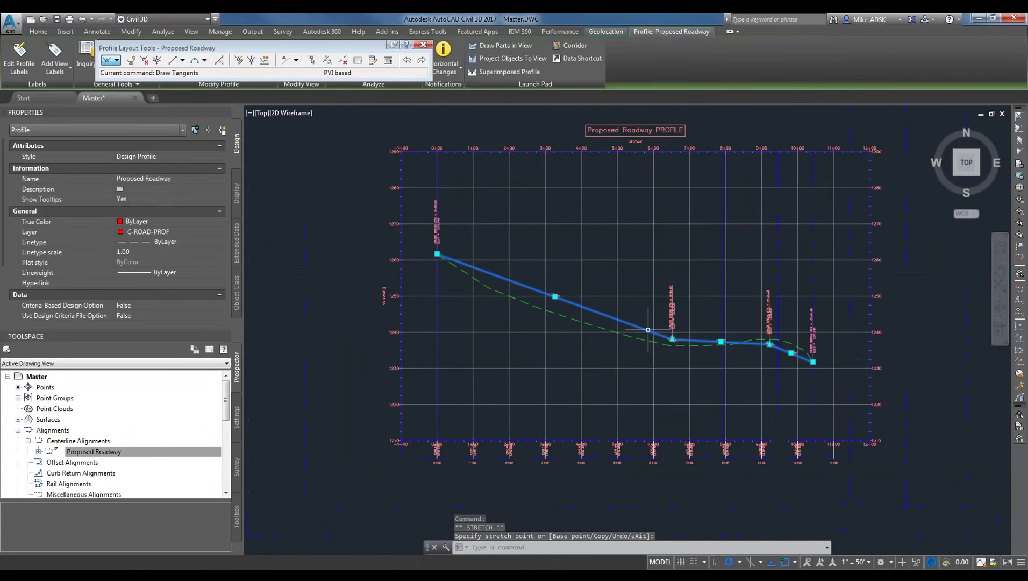
scroll(608, 310, "up", 2)
scroll(608, 310, "up", 4)
scroll(809, 380, "down", 3)
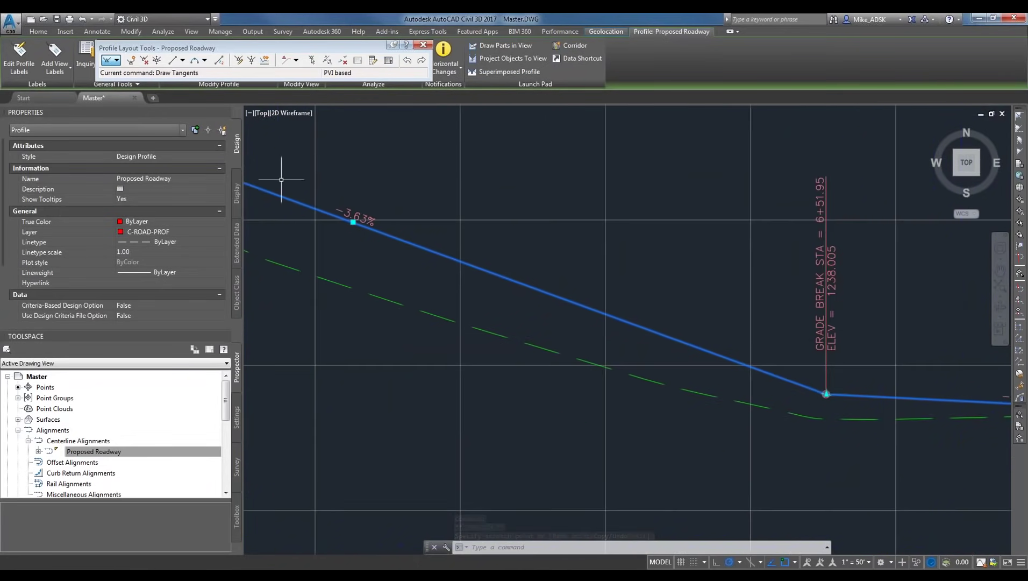
scroll(280, 174, "down", 3)
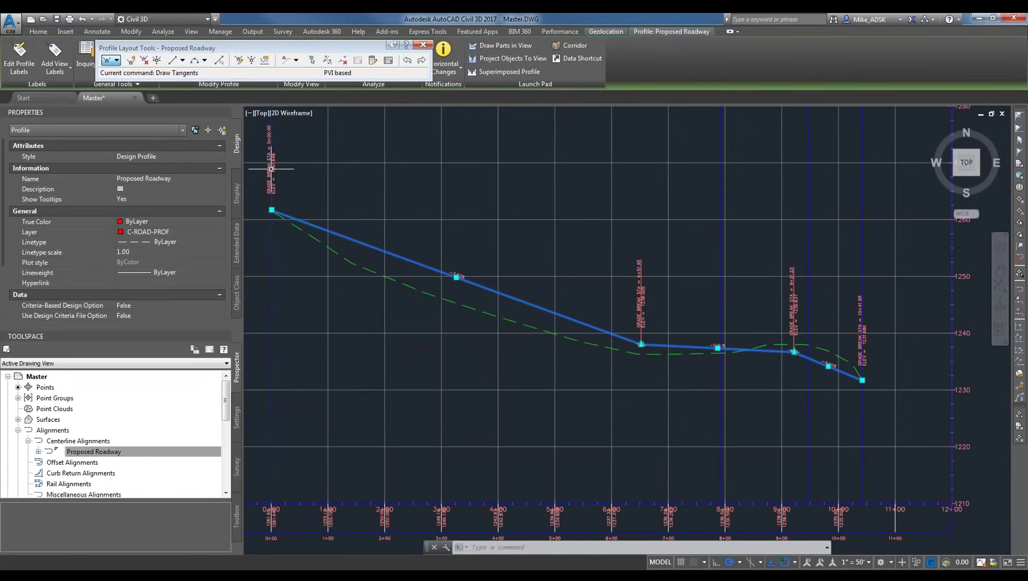
scroll(271, 169, "up", 5)
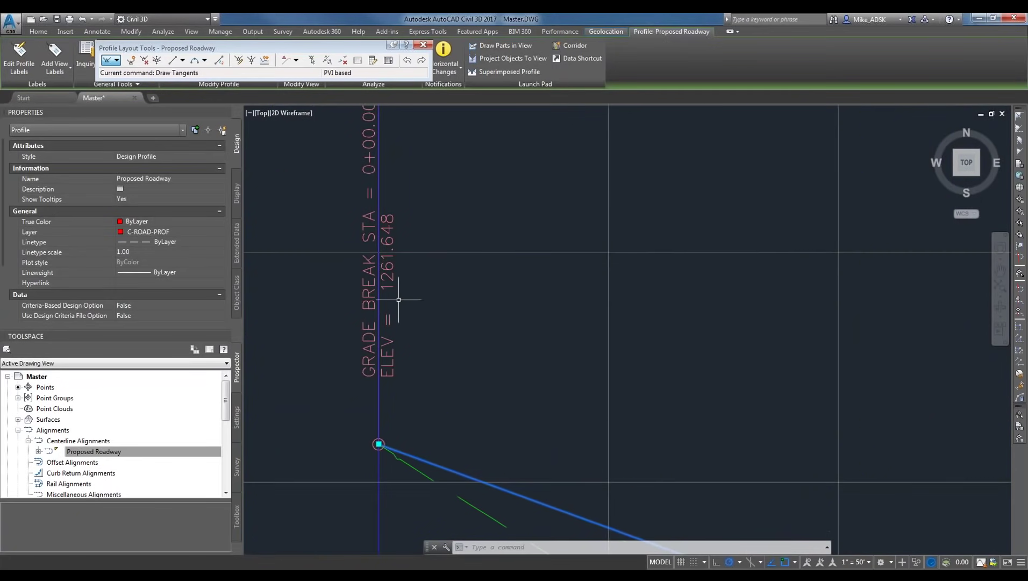
scroll(378, 317, "down", 2)
scroll(796, 347, "down", 6)
scroll(522, 302, "up", 6)
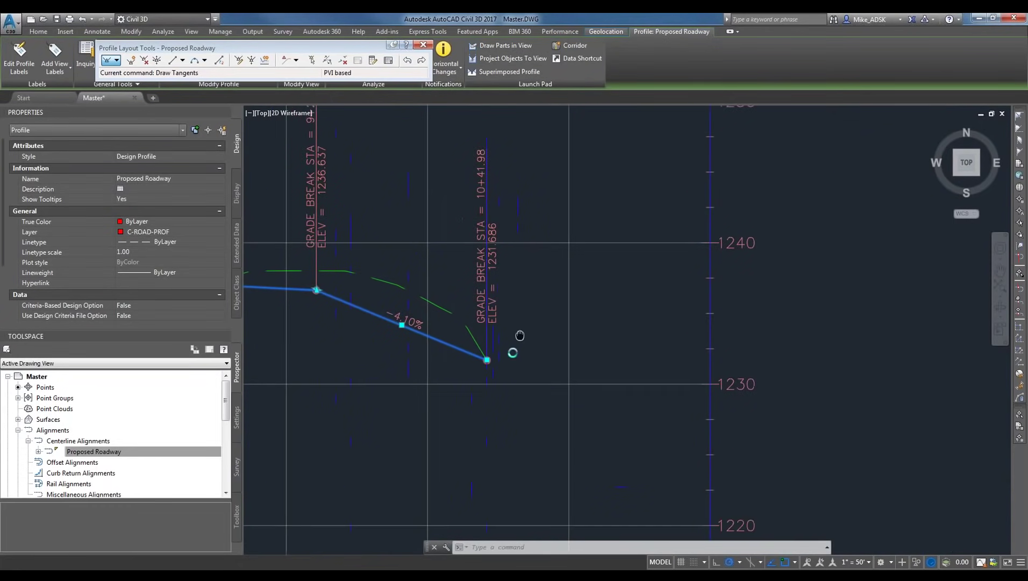
middle_click_drag(520, 335, 512, 359)
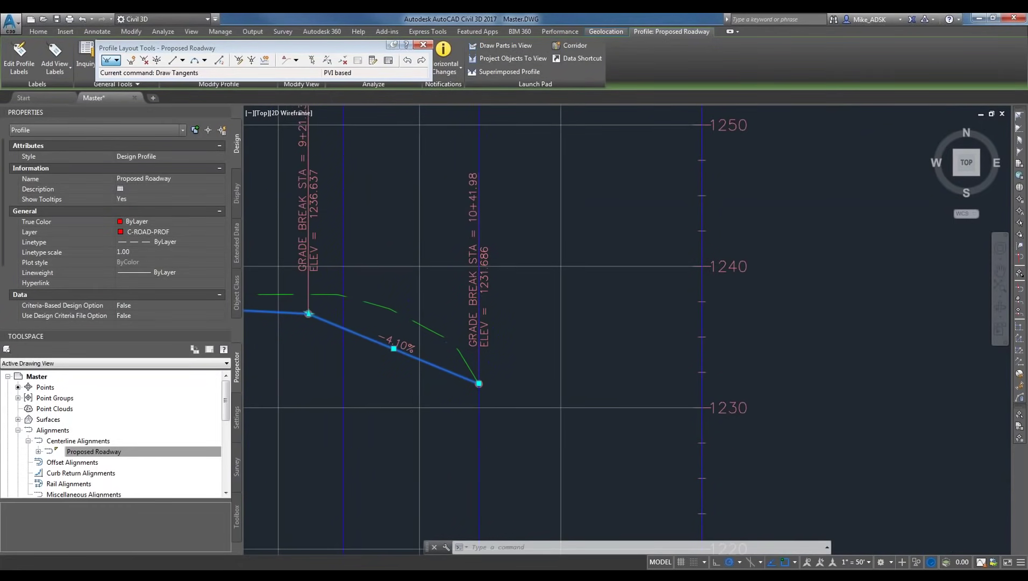
scroll(474, 228, "up", 2)
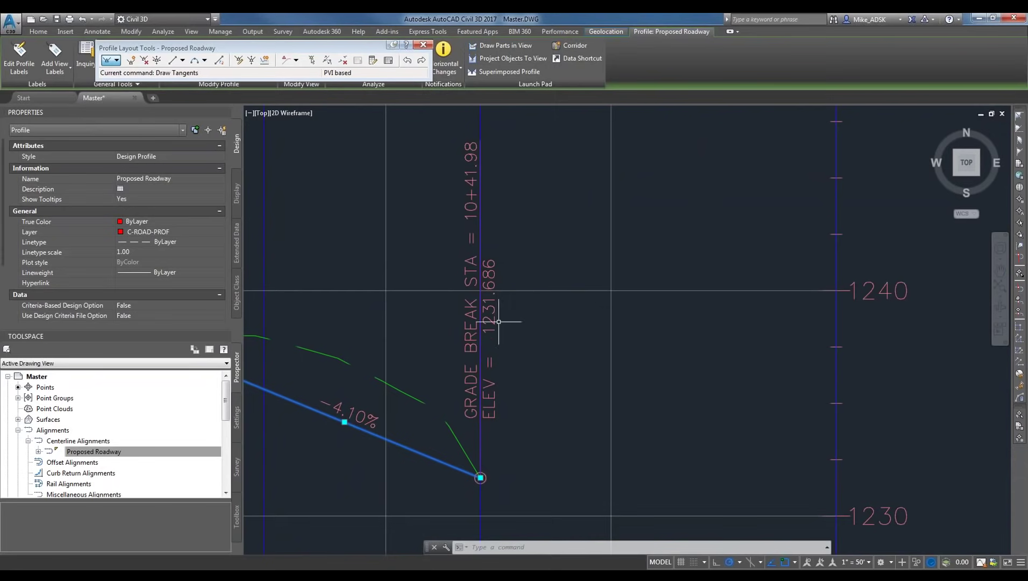
middle_click_drag(402, 360, 655, 344)
scroll(586, 384, "down", 2)
scroll(599, 390, "up", 2)
Examine the grade label of each design tangent and compare the tangents with the existing-ground line.
middle_click_drag(599, 390, 660, 397)
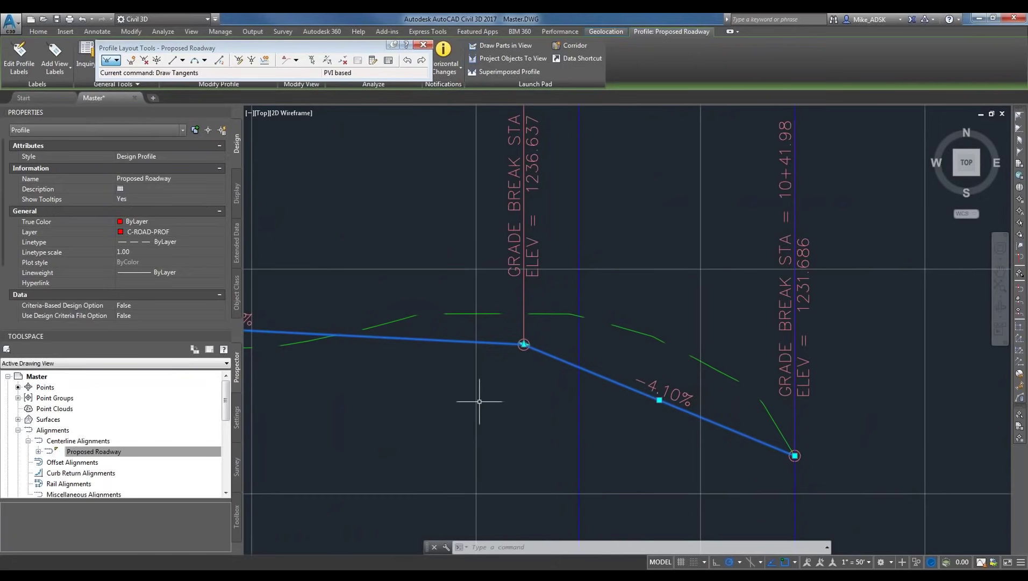
scroll(479, 402, "down", 2)
middle_click_drag(470, 394, 624, 417)
scroll(528, 387, "up", 2)
middle_click_drag(528, 387, 683, 384)
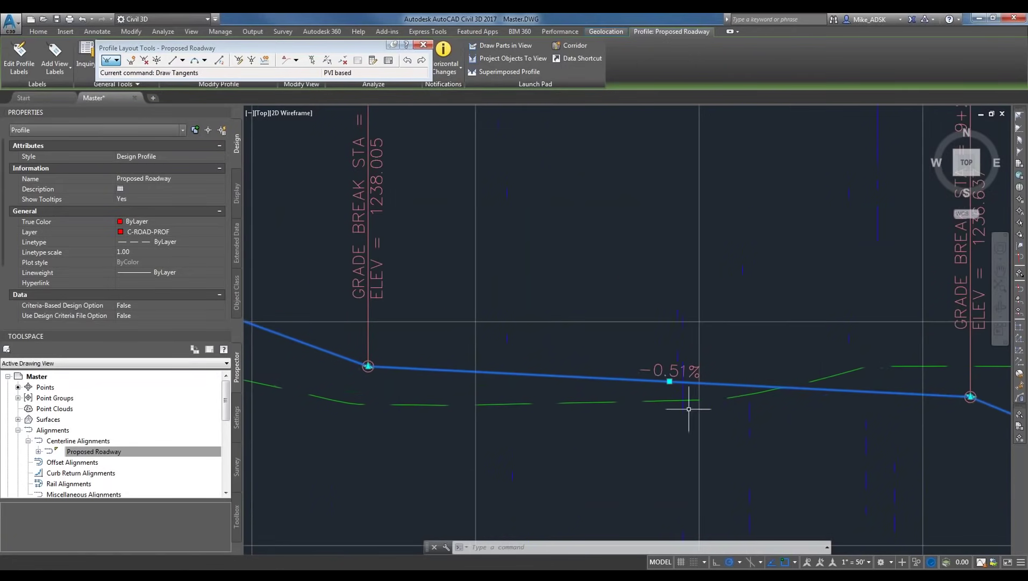
scroll(664, 345, "down", 4)
scroll(475, 289, "up", 2)
scroll(443, 294, "up", 3)
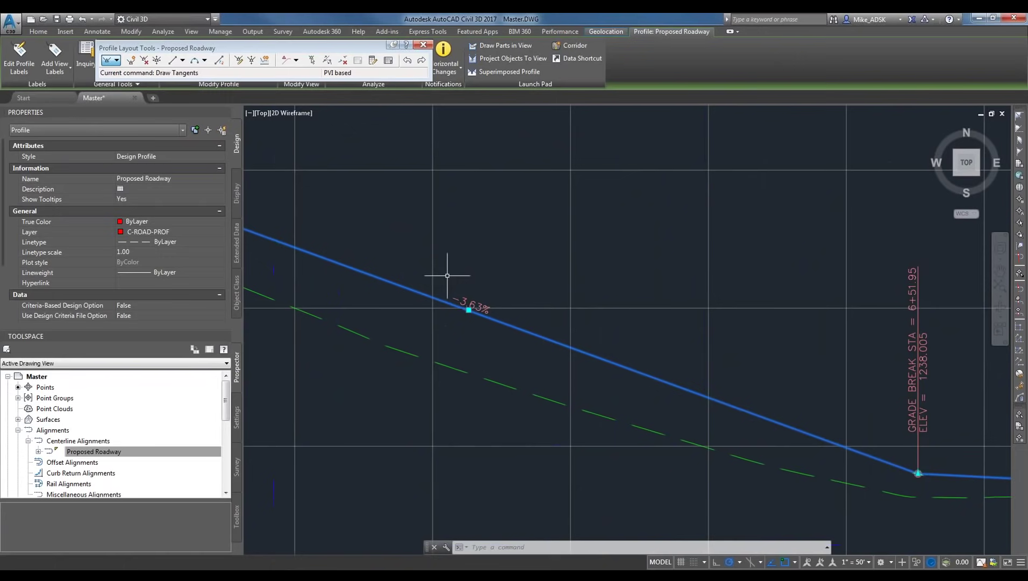
scroll(585, 309, "down", 3)
middle_click_drag(891, 344, 821, 339)
scroll(822, 340, "up", 4)
middle_click_drag(785, 377, 942, 396)
scroll(556, 400, "down", 3)
middle_click_drag(377, 395, 487, 443)
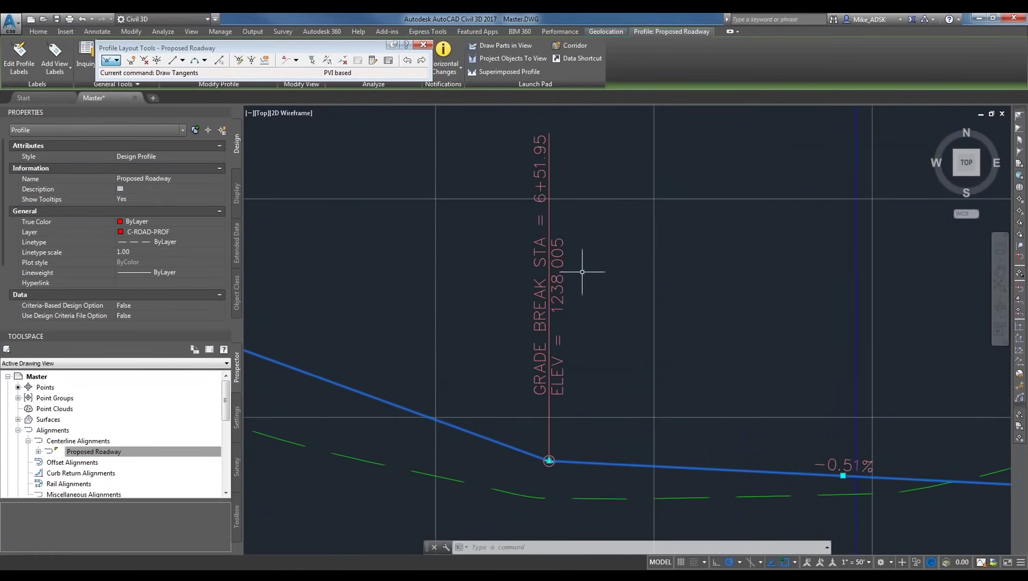
Move the first interior PVI up and back to about station 6+15, elevation 1240.8.
middle_click_drag(555, 460, 563, 386)
left_click(563, 385)
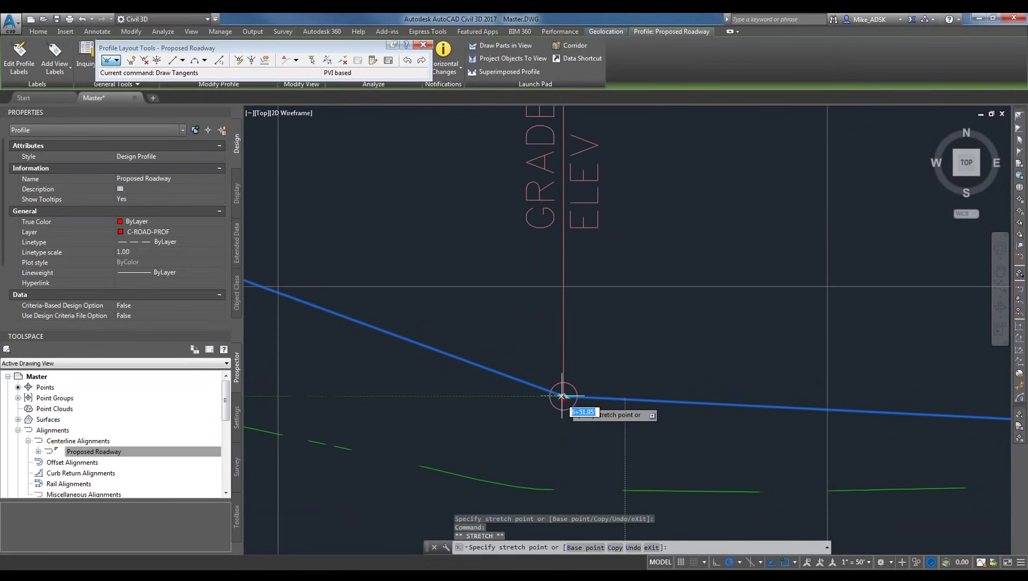
left_click(365, 291)
scroll(379, 366, "down", 4)
scroll(388, 242, "up", 2)
middle_click_drag(391, 216, 395, 303)
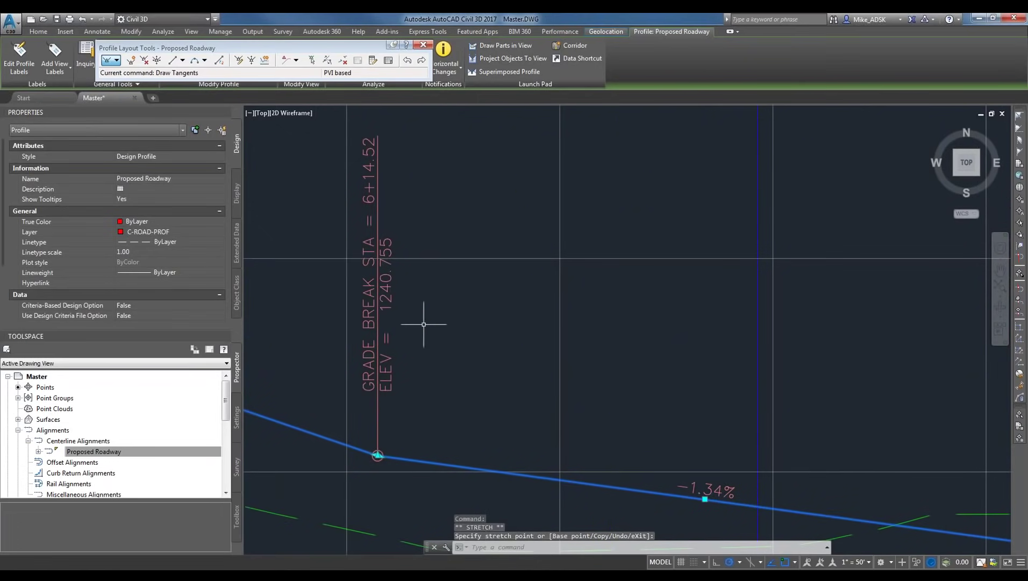
Shift the first interior PVI further back along the profile to about station 5+82, elevation 1243.5.
scroll(457, 306, "down", 3)
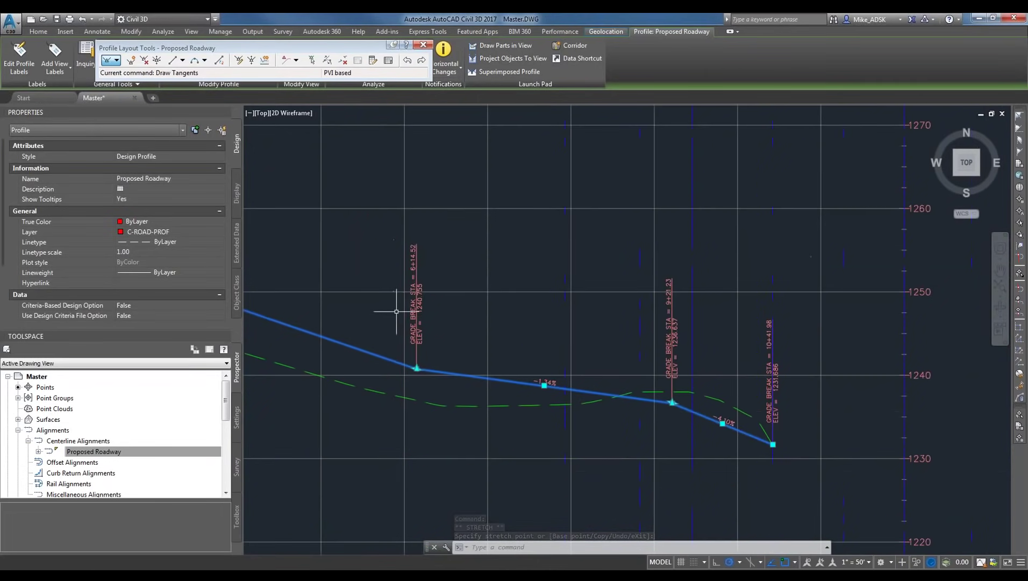
scroll(458, 347, "down", 2)
scroll(449, 375, "up", 2)
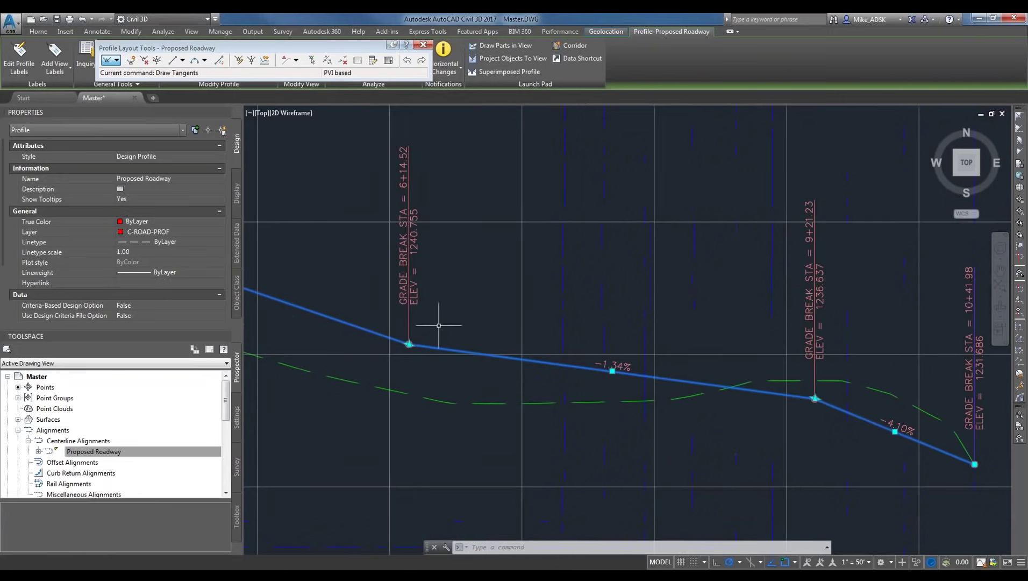
scroll(443, 324, "up", 2)
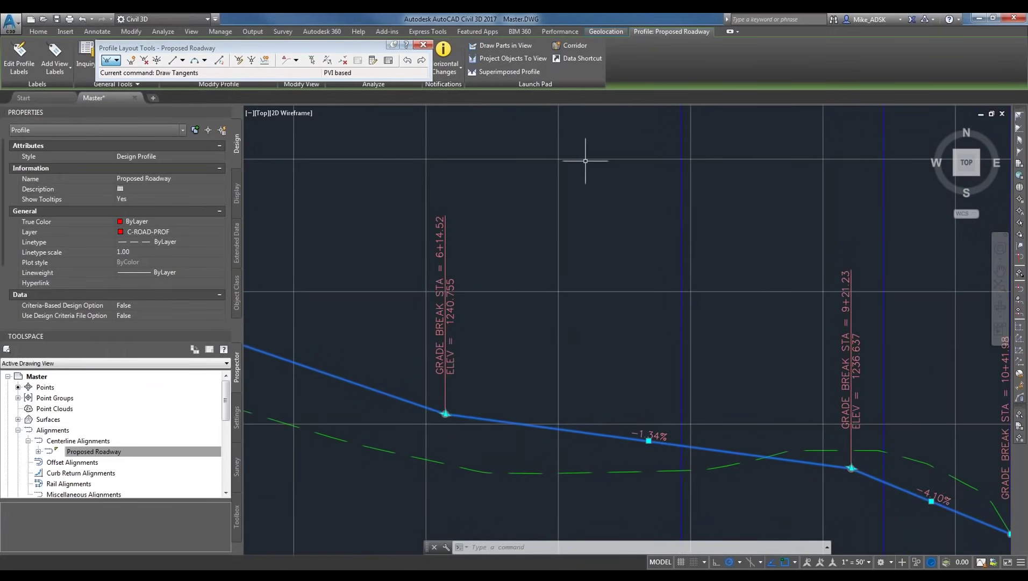
mouse_move(462, 365)
middle_mouse_down()
mouse_move(808, 416)
mouse_move(785, 408)
middle_mouse_up()
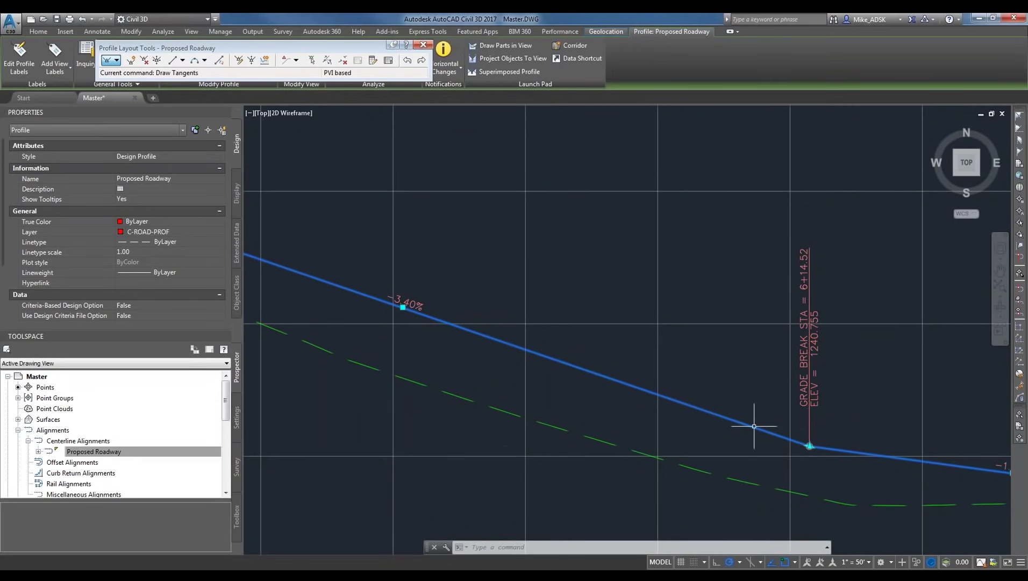
scroll(521, 361, "down", 2)
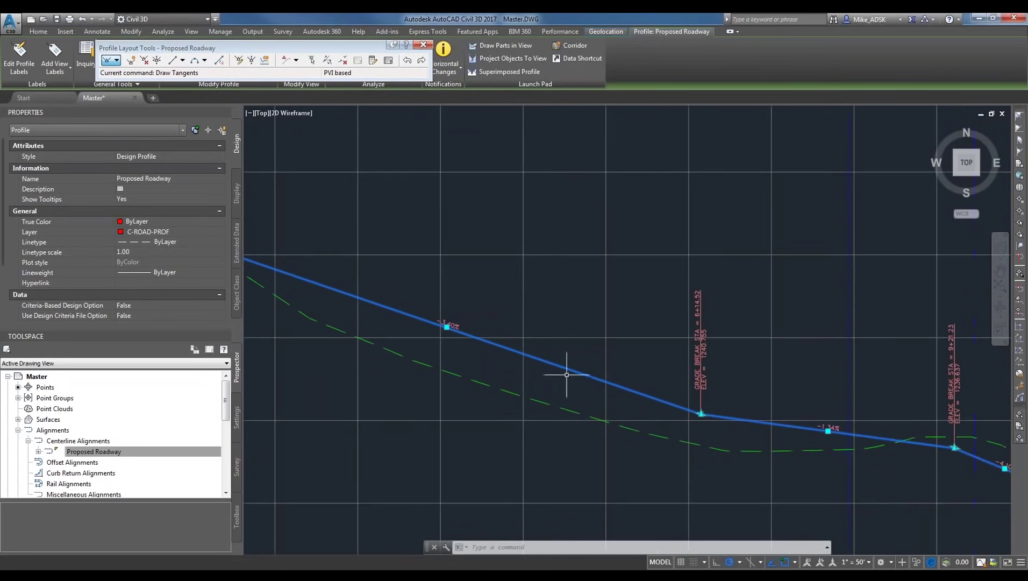
scroll(425, 339, "up", 2)
scroll(876, 473, "up", 6)
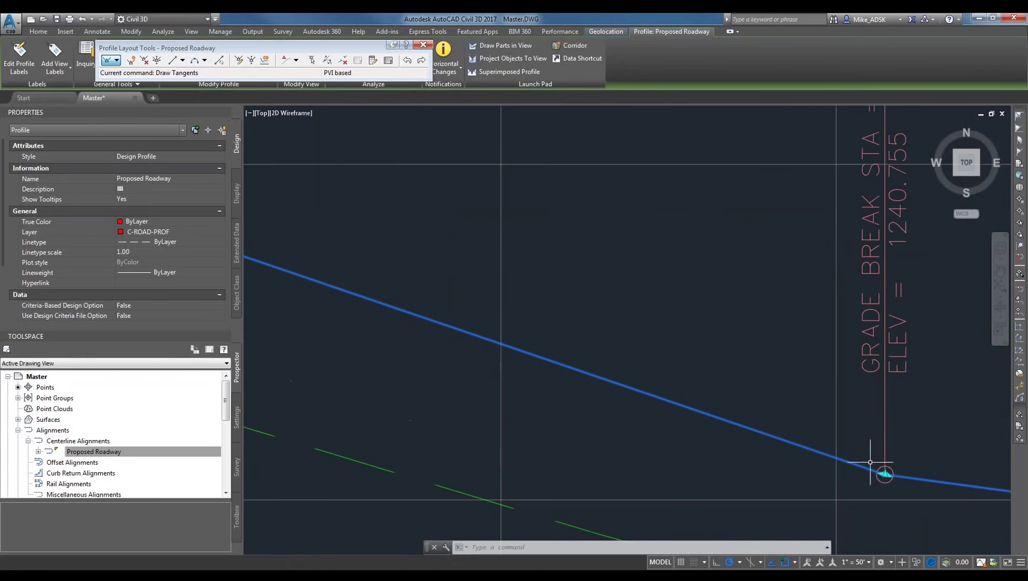
left_click(880, 478)
scroll(721, 467, "down", 2)
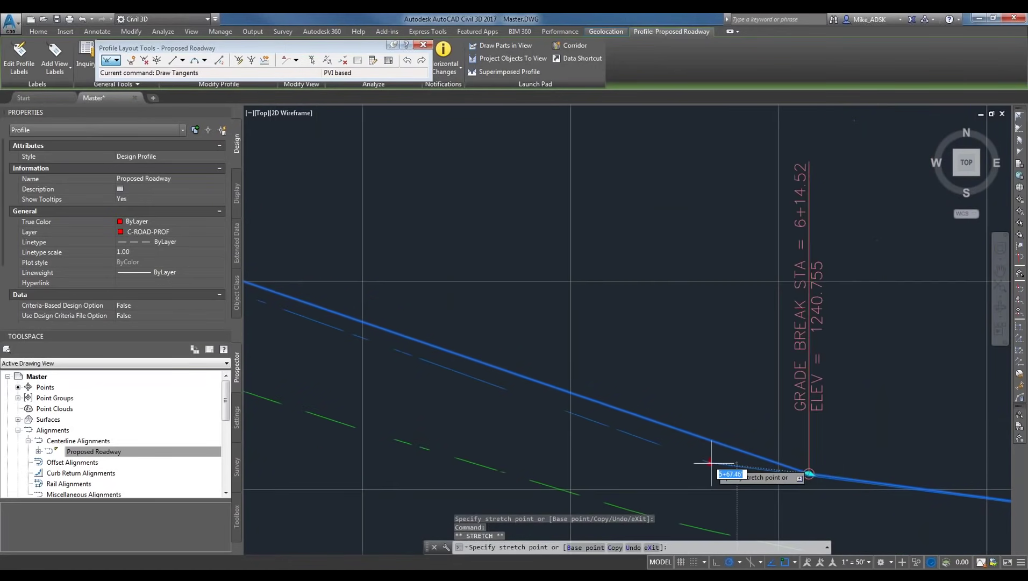
scroll(721, 462, "down", 2)
scroll(724, 437, "up", 2)
left_click(724, 437)
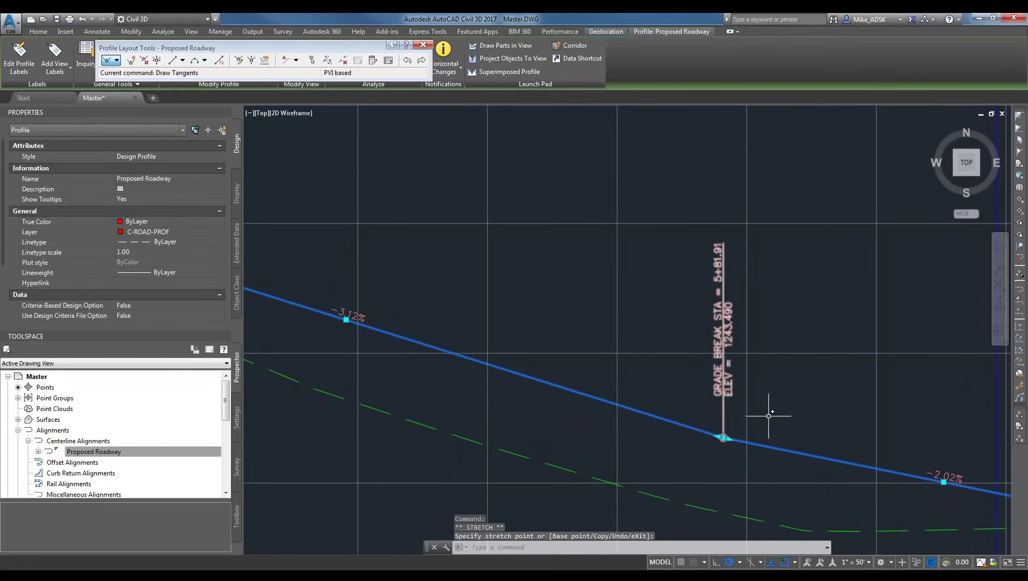
Lower the first interior PVI to about station 5+69, elevation 1241.5, and deselect the profile.
scroll(719, 394, "down", 5)
scroll(726, 390, "up", 2)
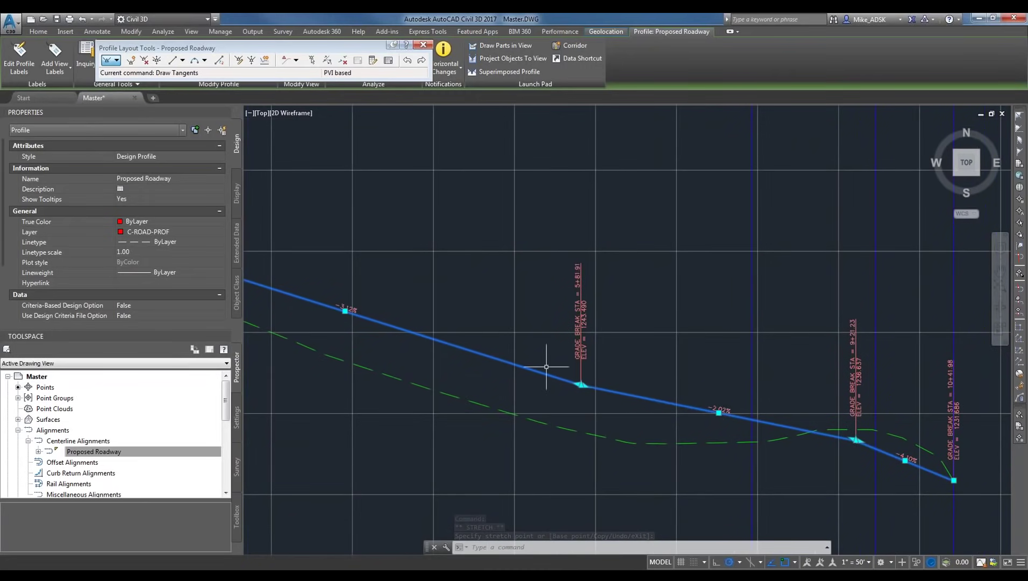
scroll(556, 372, "up", 2)
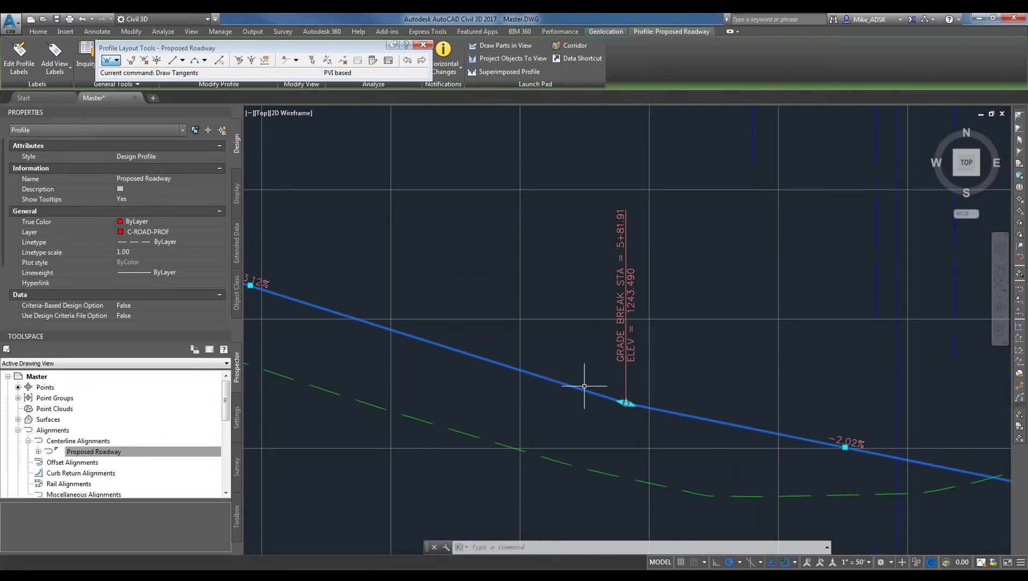
left_click(627, 402)
right_click(628, 401)
scroll(538, 403, "down", 1)
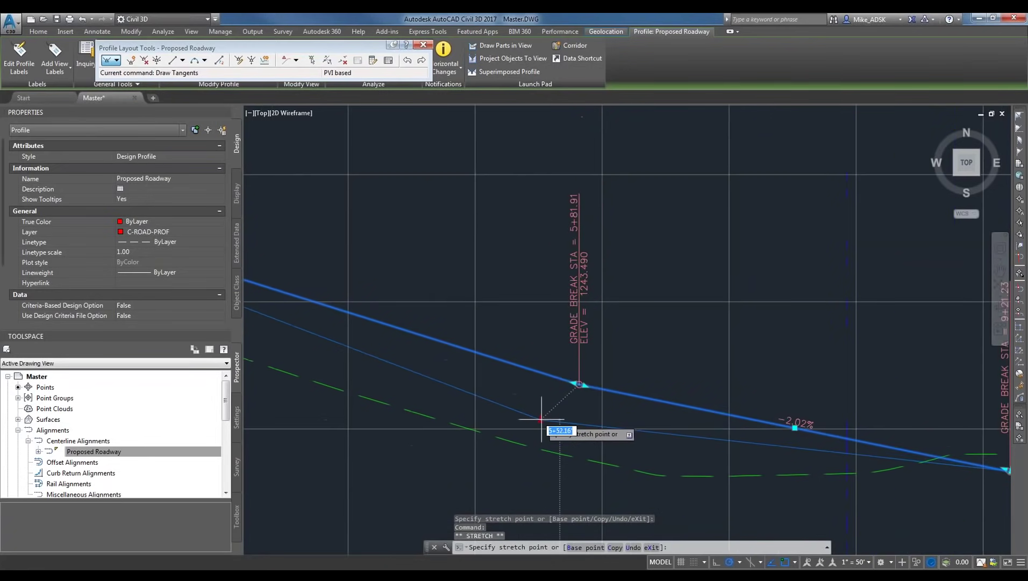
key("Escape")
scroll(572, 439, "down", 5)
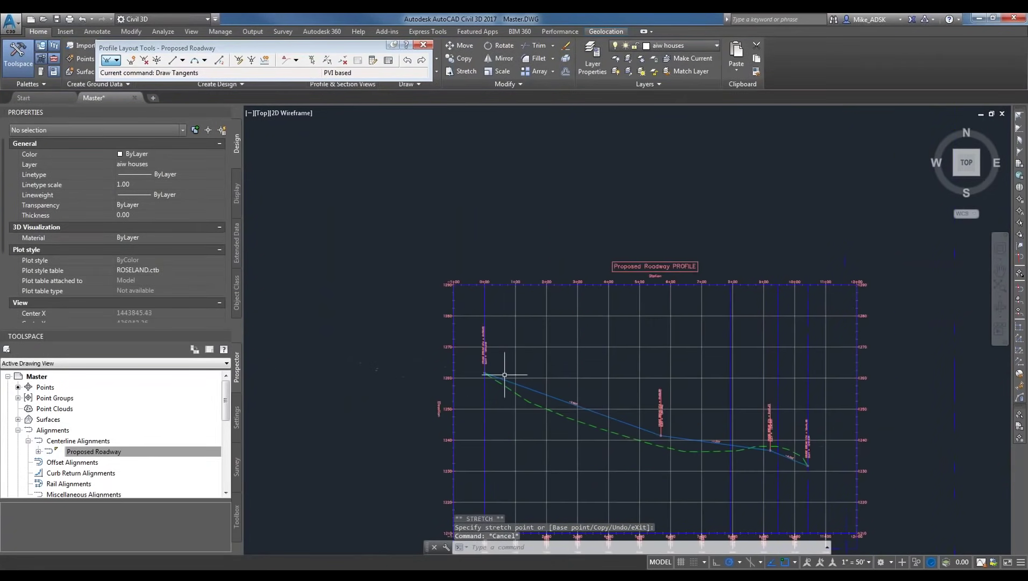
Examine the adjusted design tangents' grades and grade breaks against the existing-ground line.
scroll(505, 374, "up", 2)
scroll(806, 445, "up", 3)
scroll(678, 401, "down", 3)
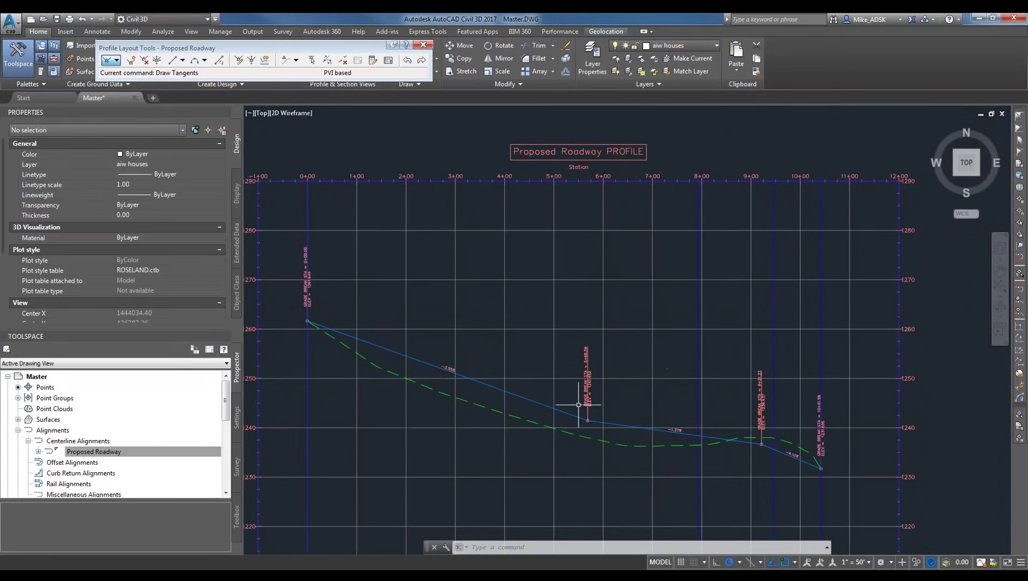
scroll(523, 409, "up", 2)
scroll(361, 340, "down", 1)
scroll(367, 360, "up", 2)
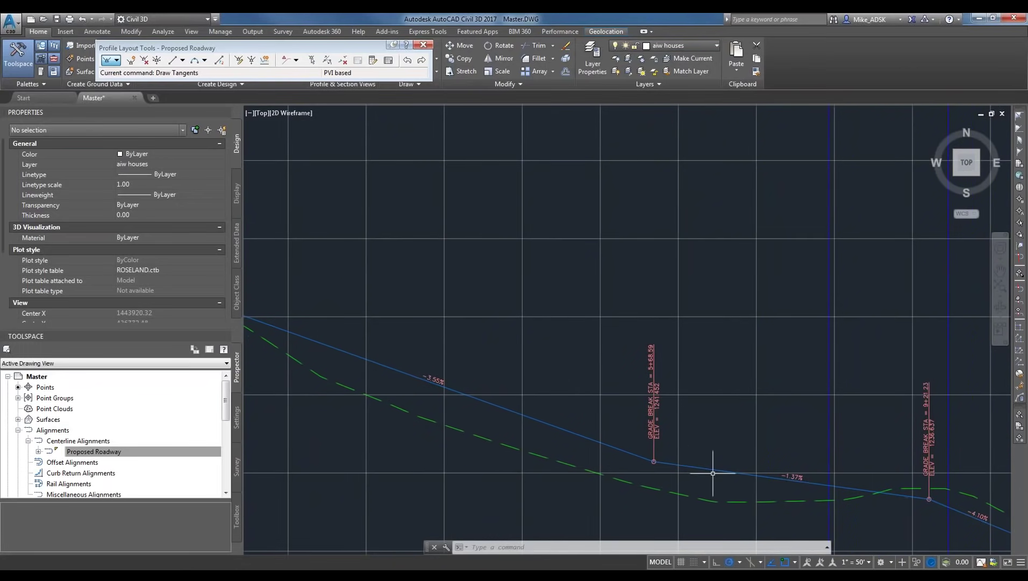
scroll(856, 499, "down", 2)
scroll(774, 470, "up", 2)
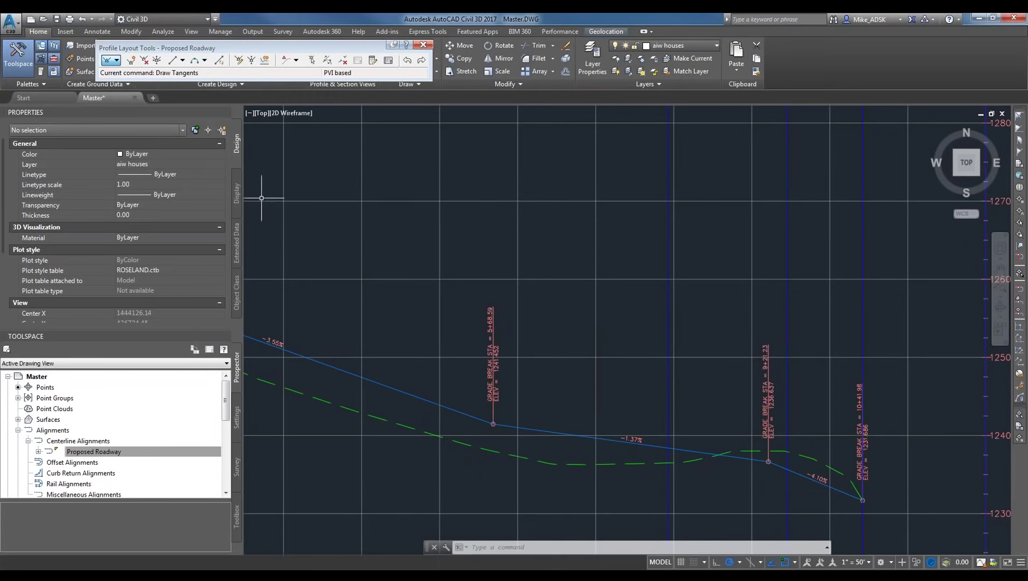
Start a free parabolic vertical curve between the two design tangents that meet at the grade break at station 5+68.59.
left_click(205, 60)
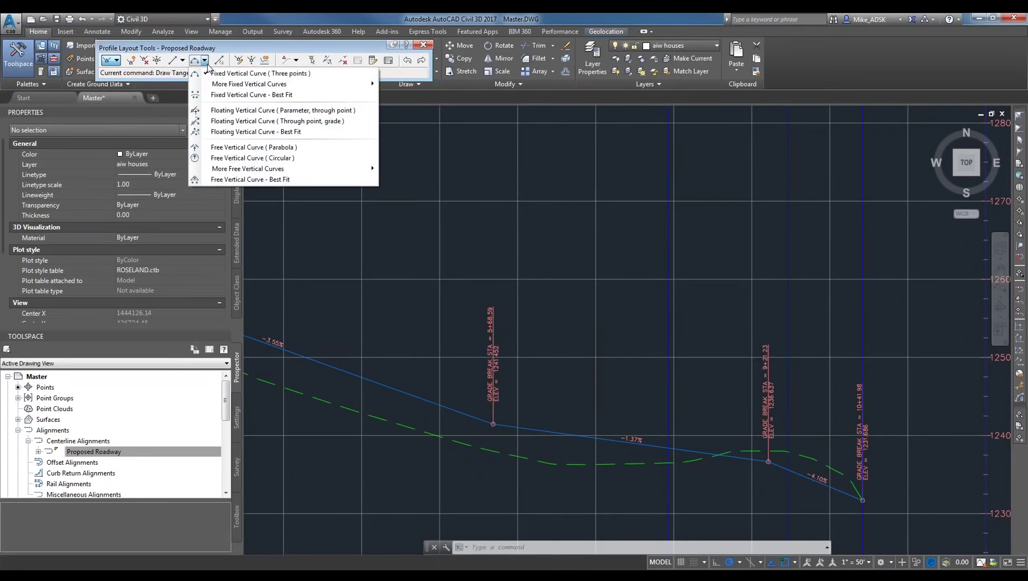
left_click(207, 62)
left_click(206, 60)
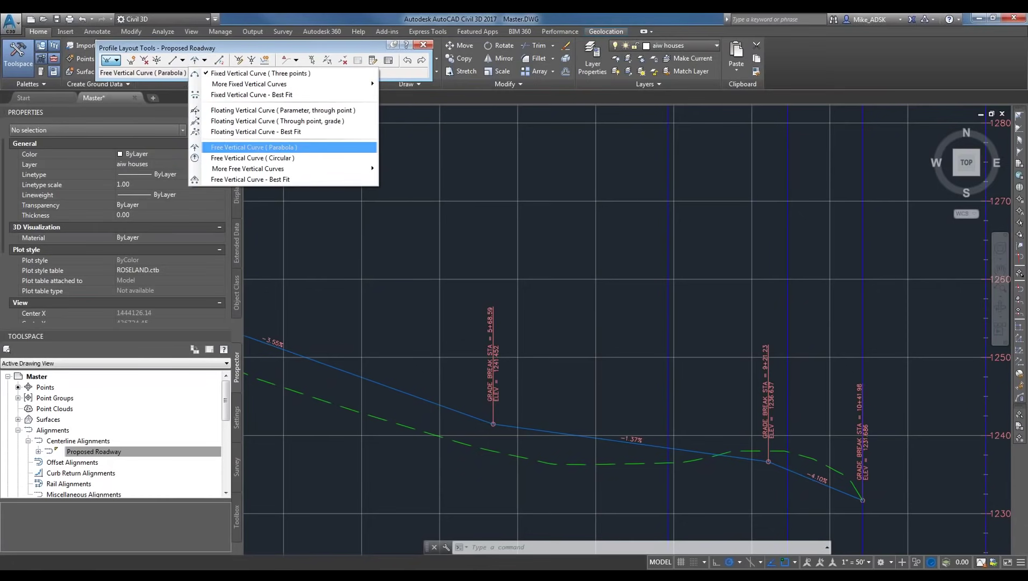
left_click(256, 148)
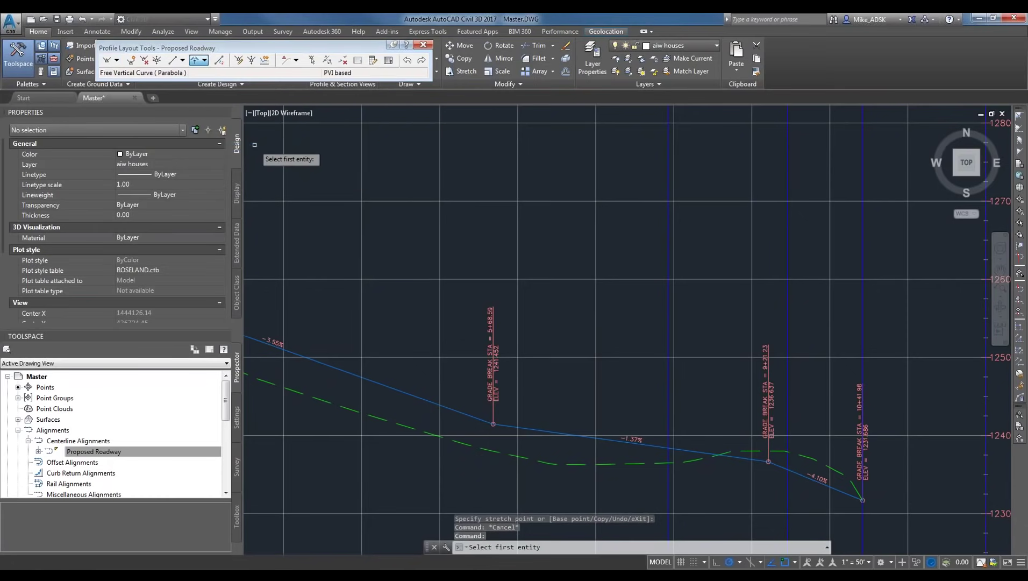
left_click(205, 61)
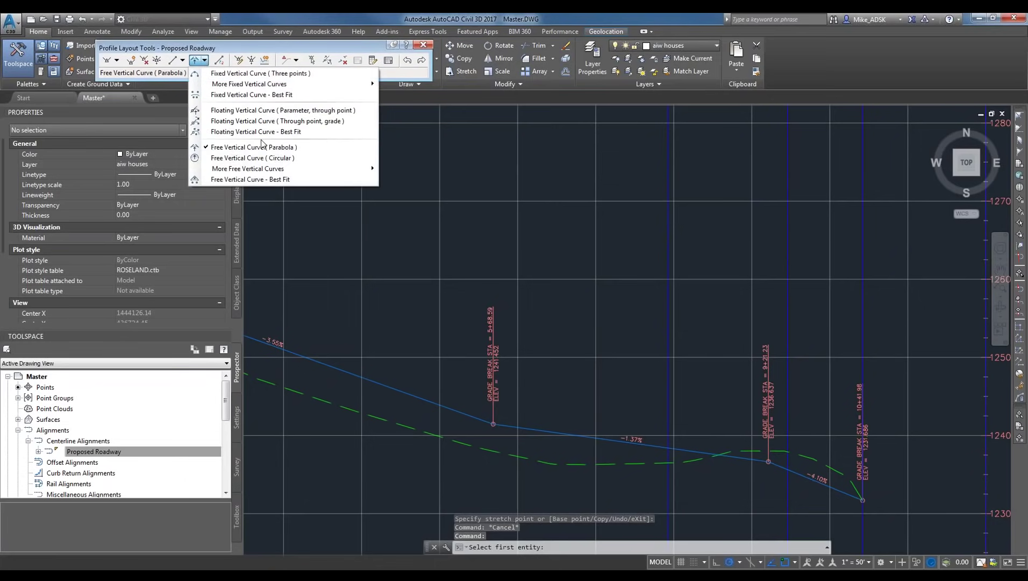
left_click(290, 147)
scroll(561, 444, "down", 4)
scroll(517, 432, "up", 4)
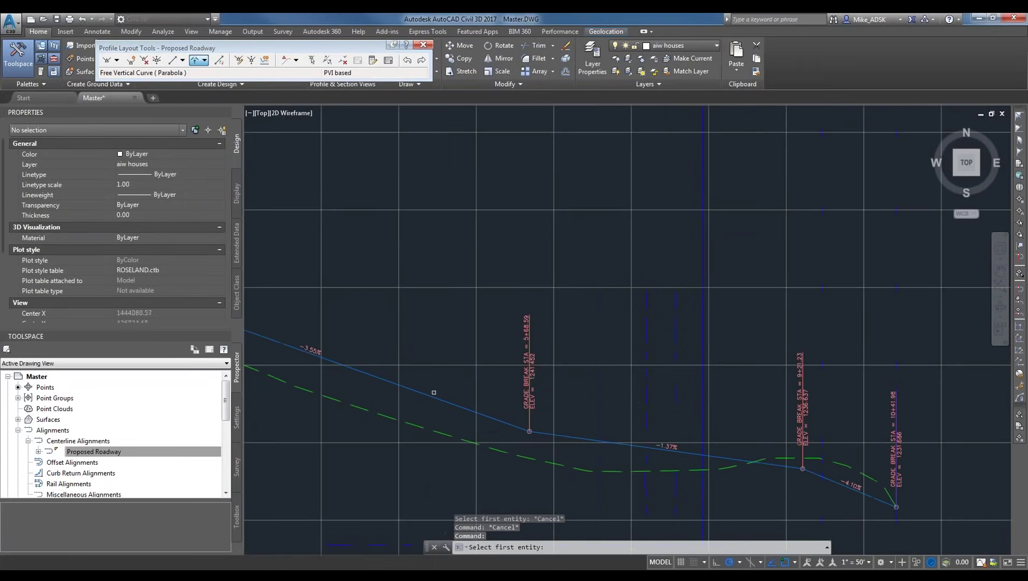
scroll(437, 382, "up", 2)
scroll(519, 432, "down", 5)
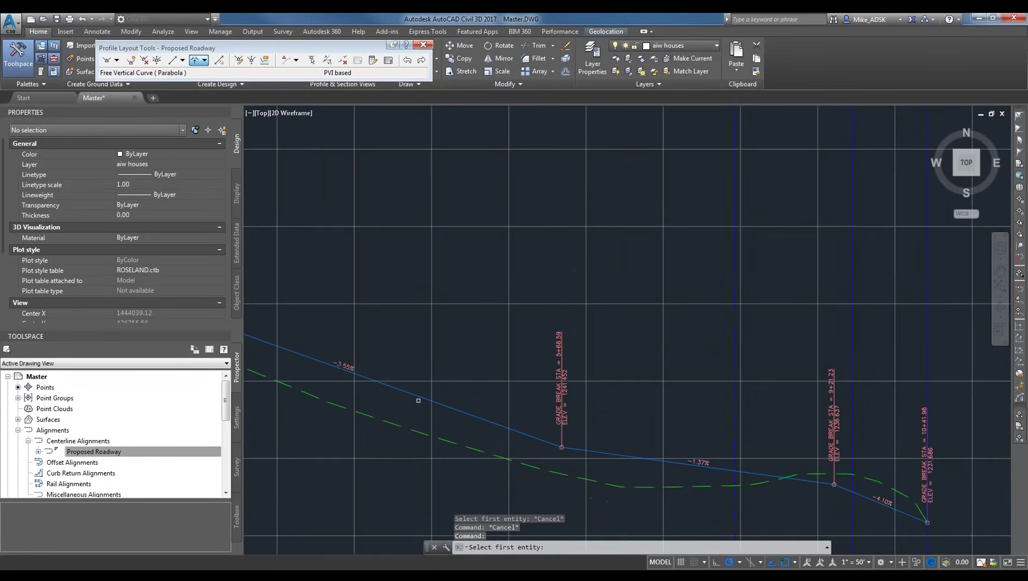
scroll(787, 484, "up", 3)
scroll(633, 447, "up", 4)
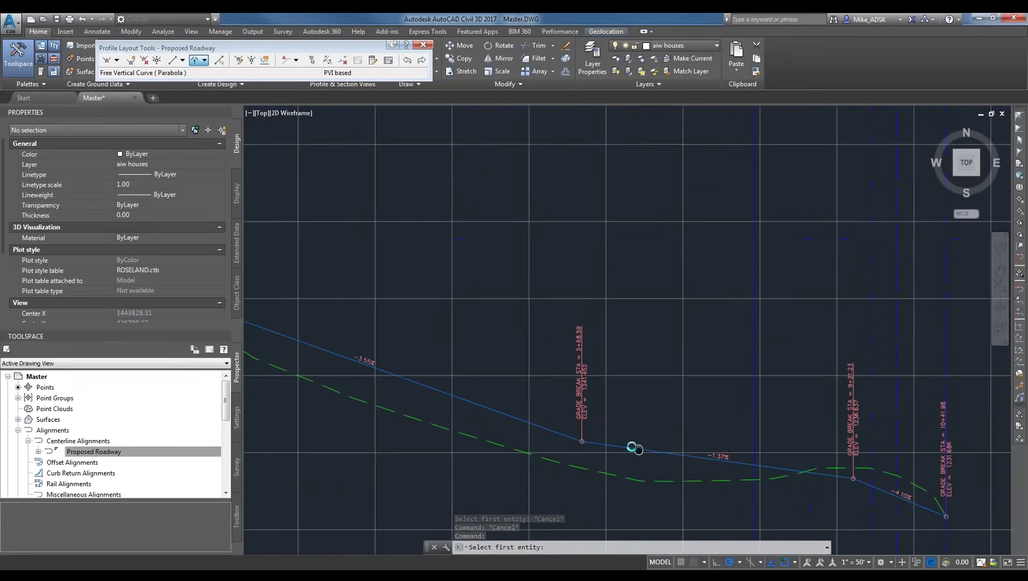
left_click(574, 419)
left_click(574, 419)
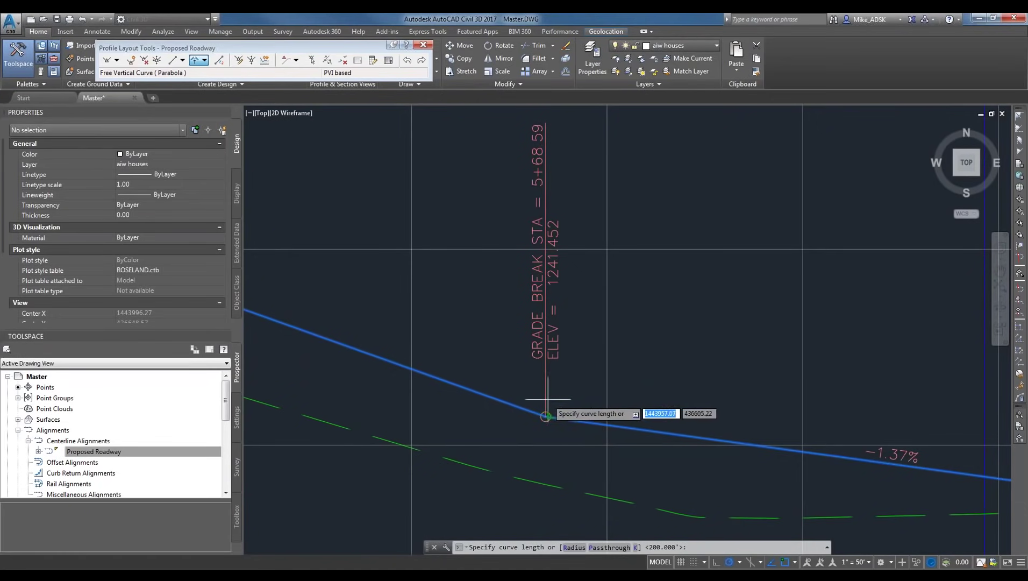
Try a curve length of 800 ft, create the vertical curve with a radius of 800 ft instead, and end the command.
type("800")
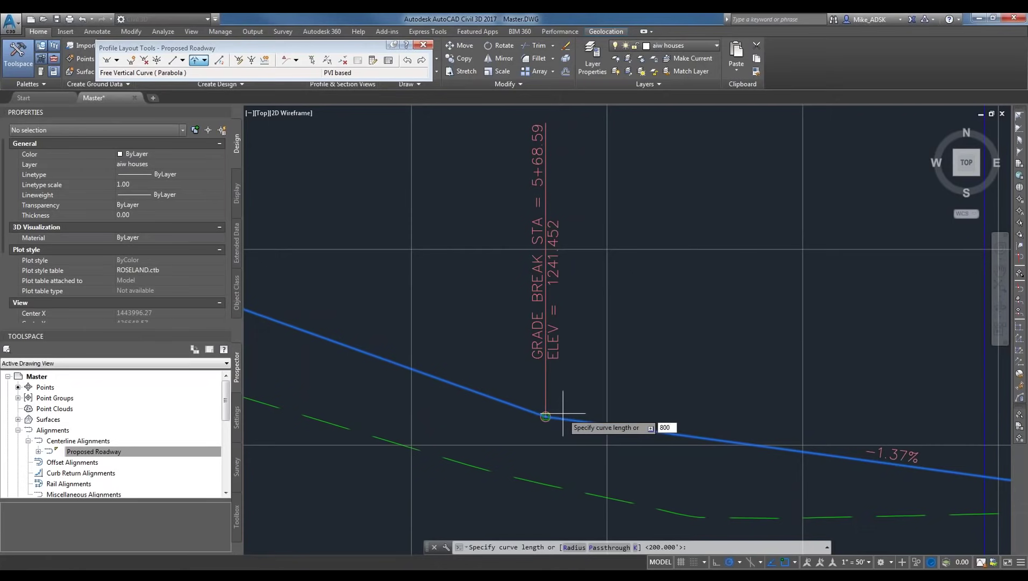
key("Return")
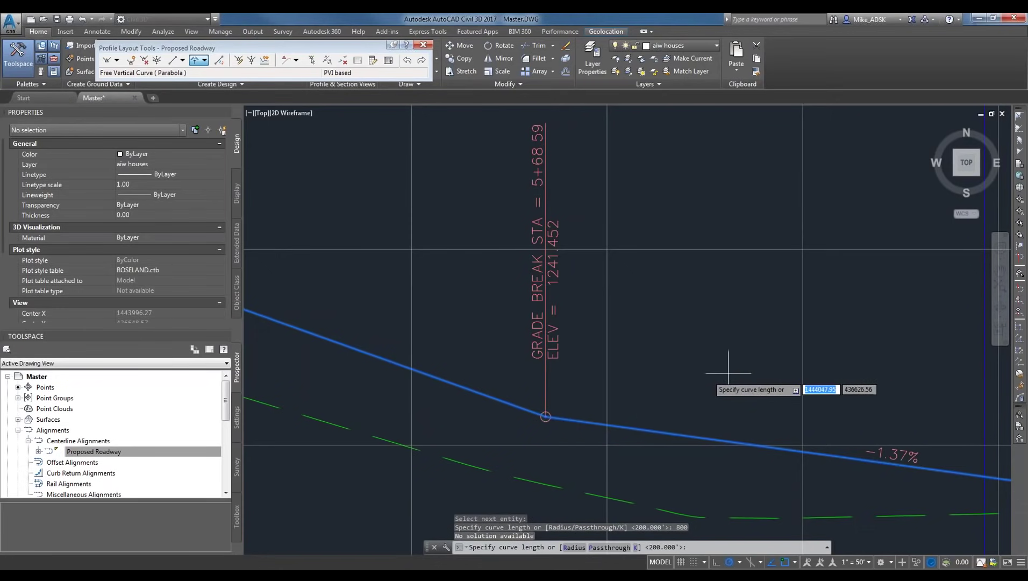
left_click(574, 547)
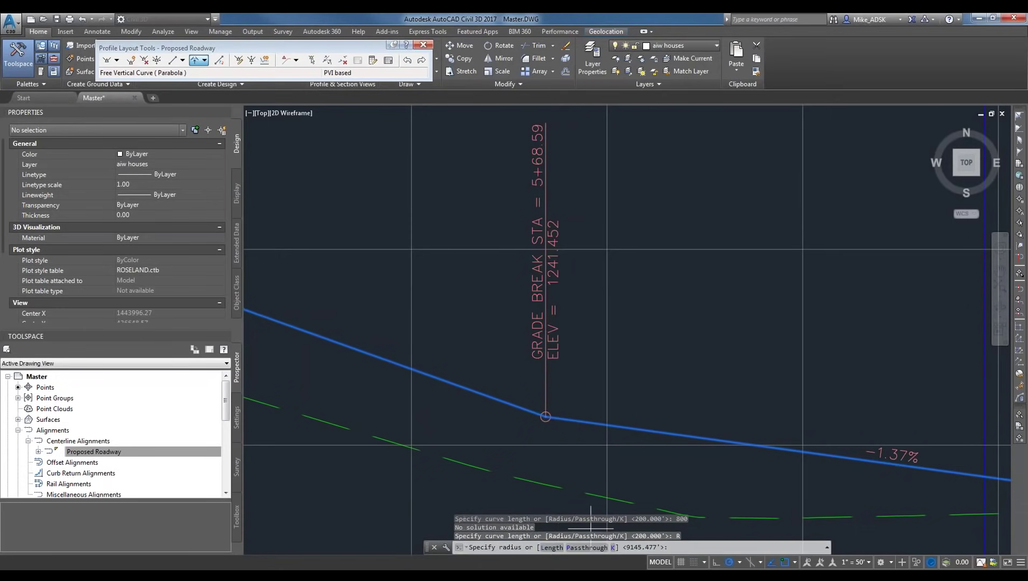
type("800")
key("Return")
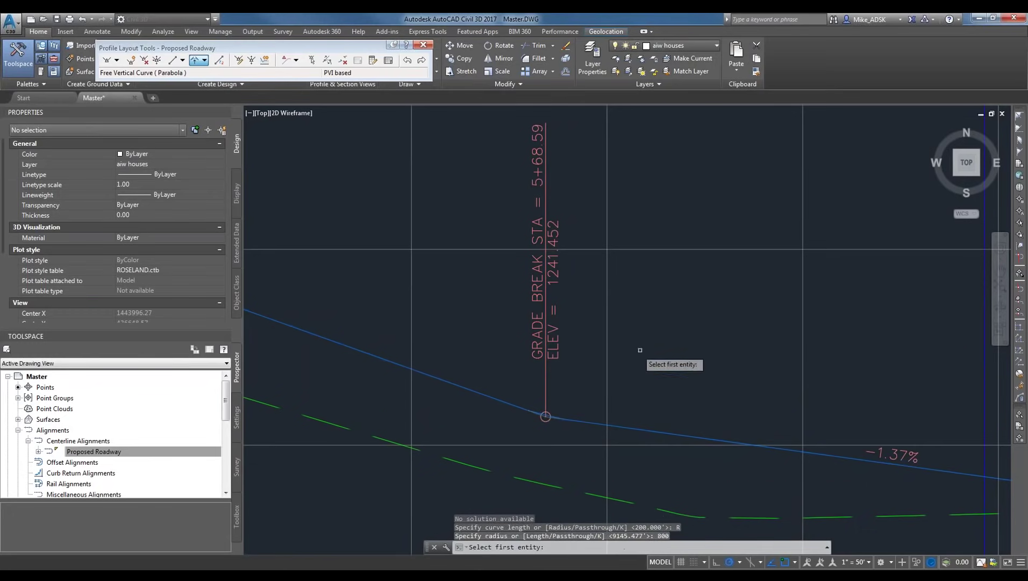
scroll(546, 415, "up", 3)
scroll(539, 412, "down", 1)
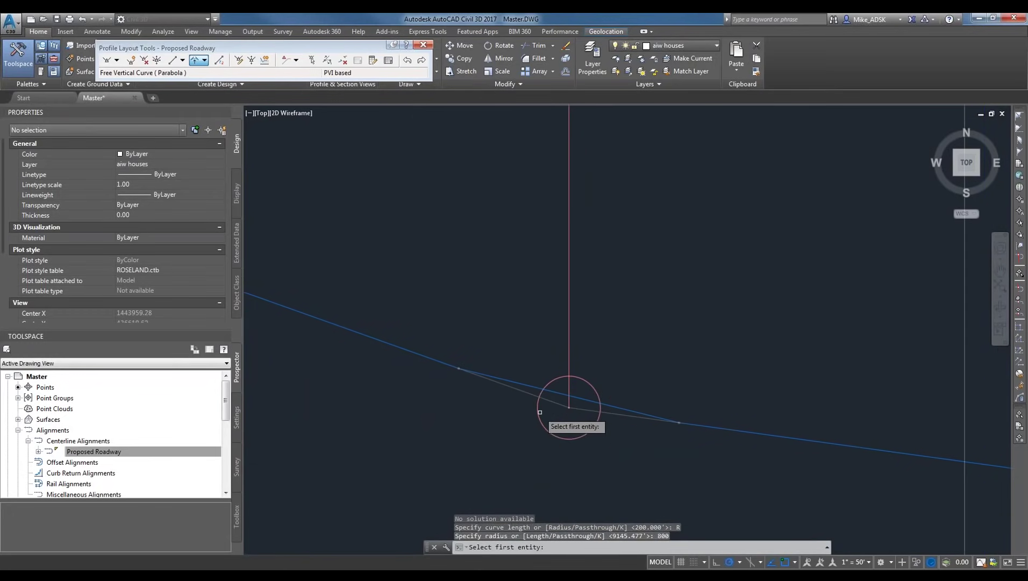
key("Escape")
scroll(516, 412, "up", 3)
scroll(613, 442, "up", 4)
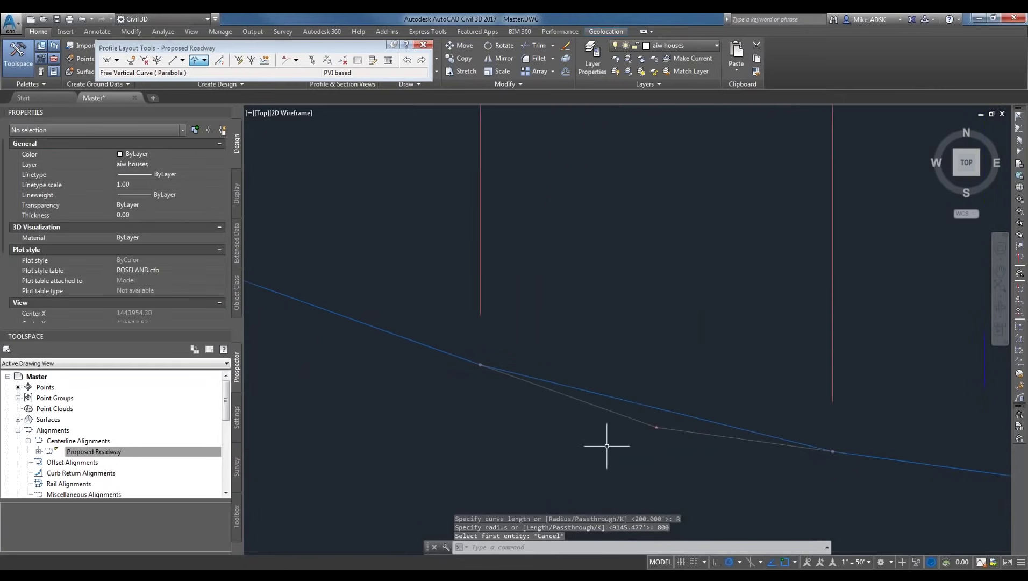
Examine the vertical curve at the sag between the first two tangents and the remaining tangents of the Proposed Roadway profile.
left_click(635, 404)
key("Escape")
scroll(636, 455, "down", 3)
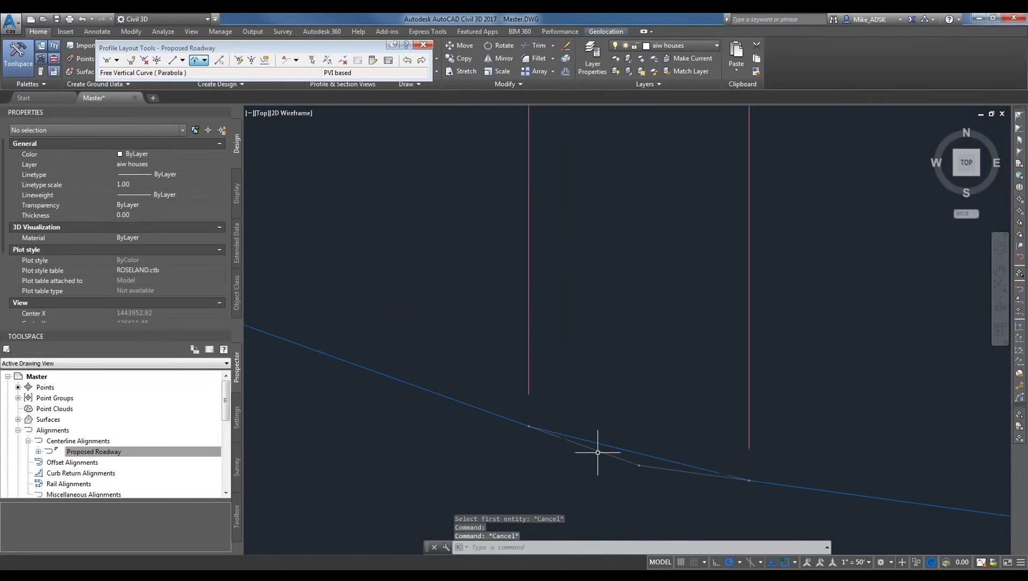
scroll(639, 479, "down", 4)
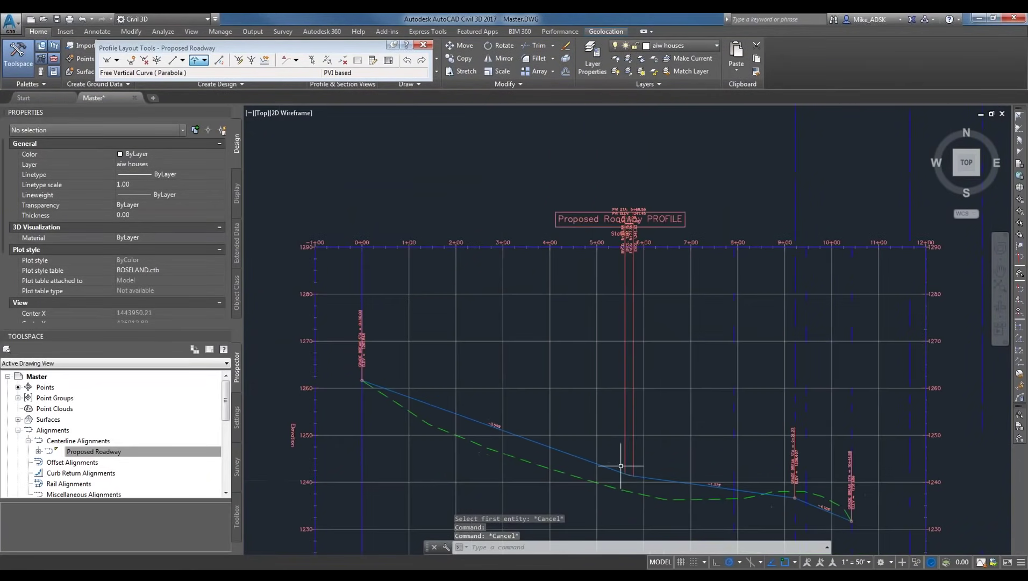
scroll(637, 470, "up", 6)
scroll(634, 459, "up", 4)
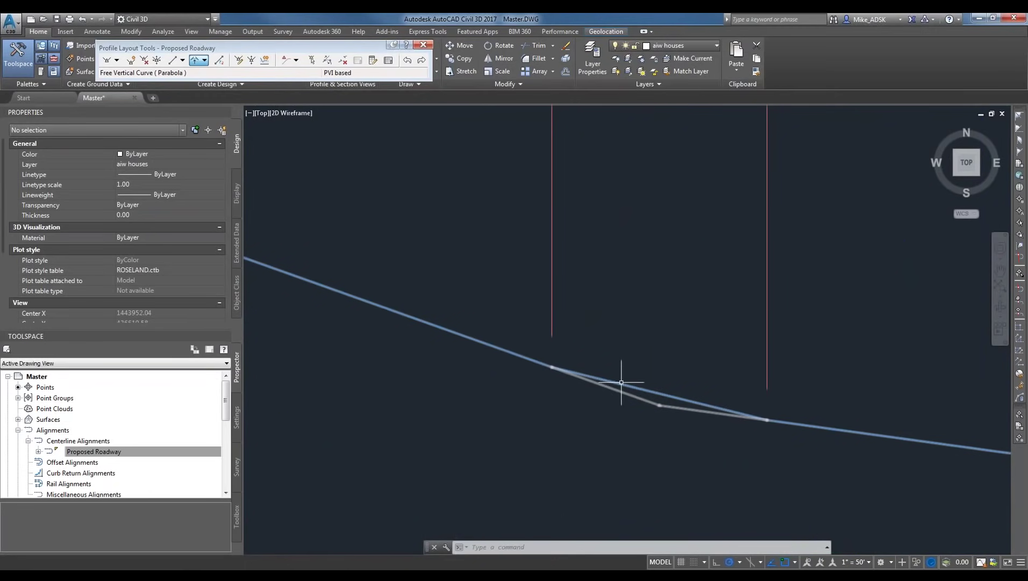
left_click(688, 403)
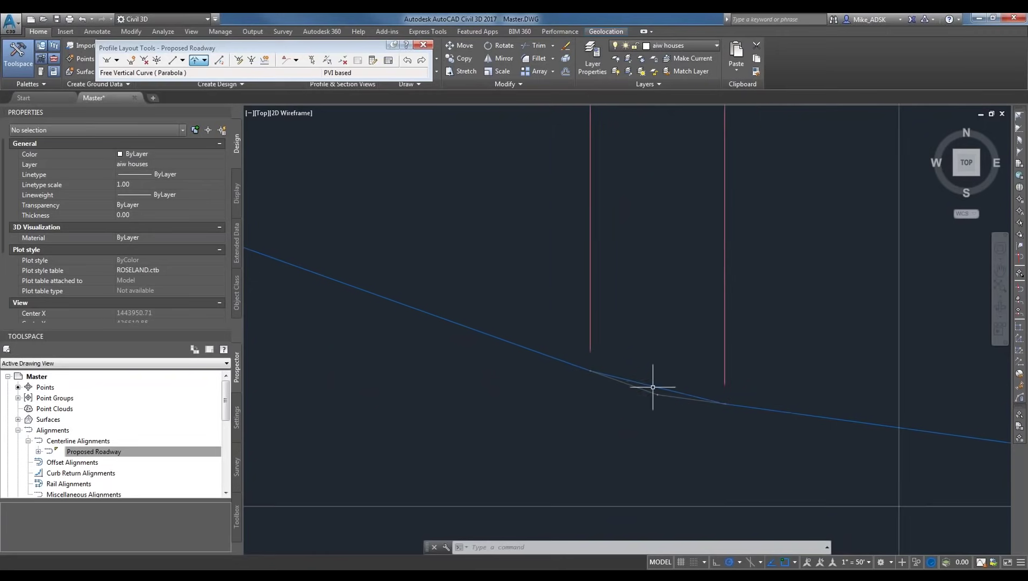
left_click(427, 299)
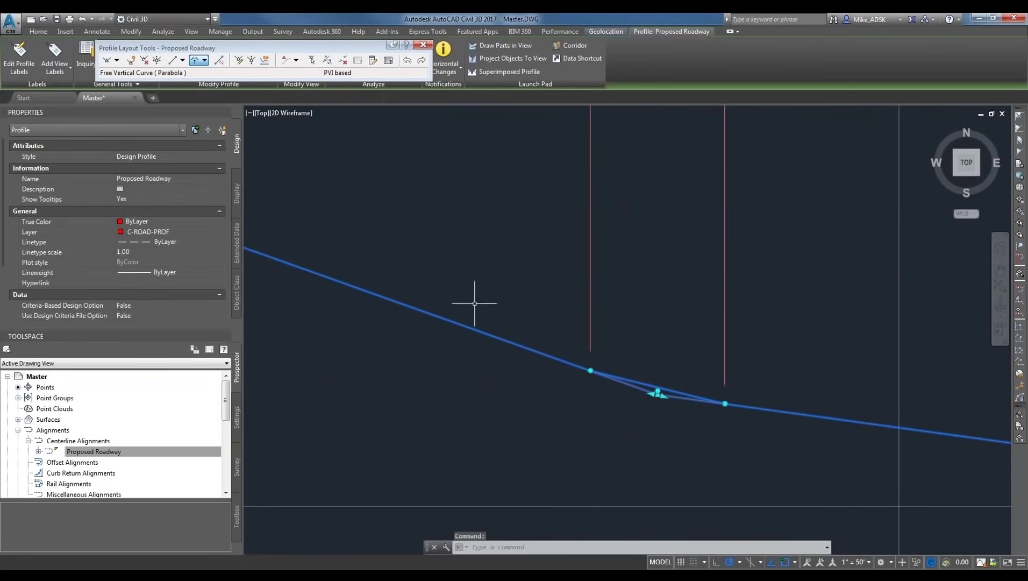
scroll(613, 407, "down", 3)
middle_click_drag(623, 327, 512, 356)
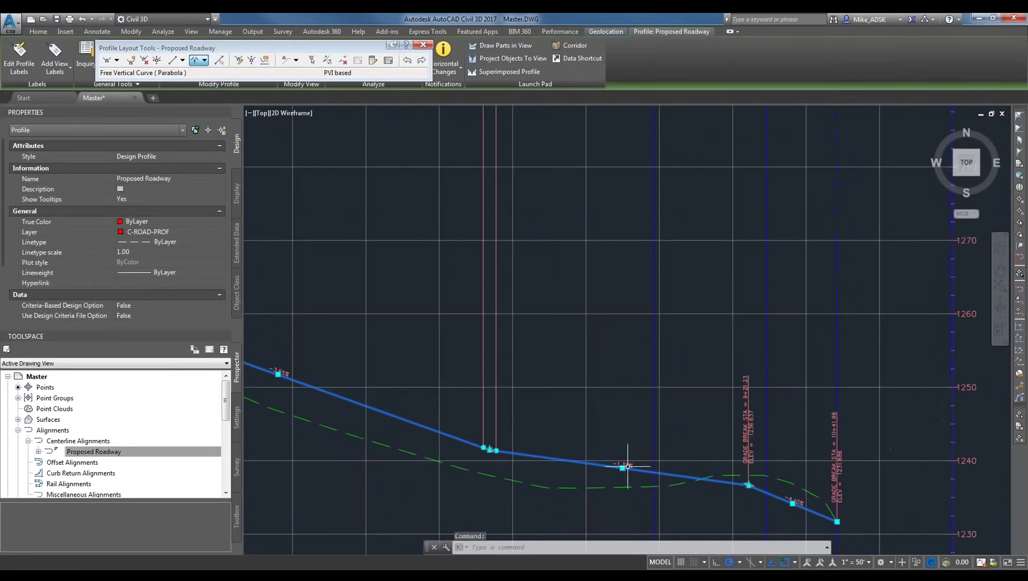
scroll(616, 466, "up", 2)
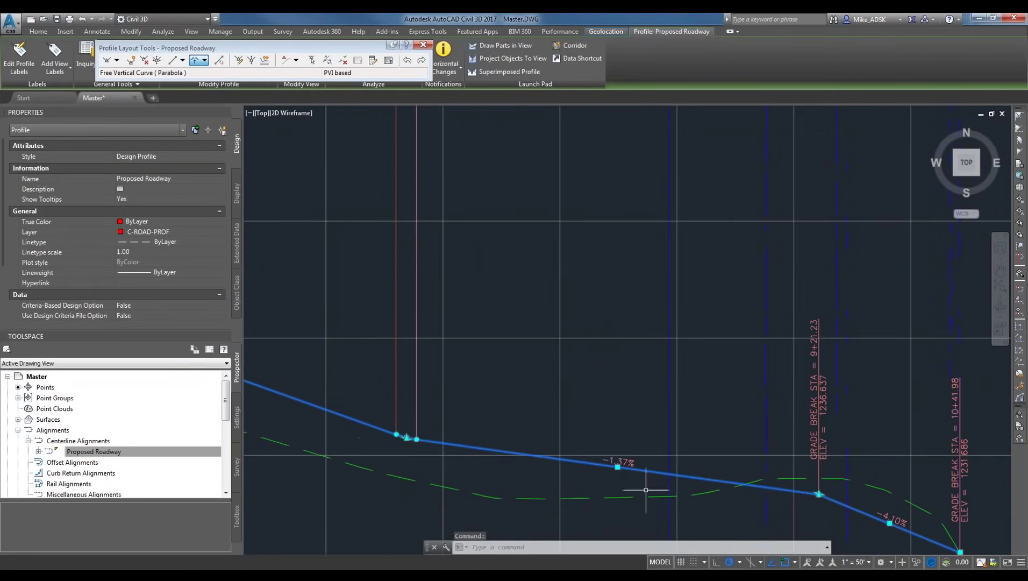
Add a free vertical parabola with radius 800 between the last two tangents, at the grade break at station 9+21.23.
left_click(203, 62)
middle_click_drag(815, 420, 741, 365)
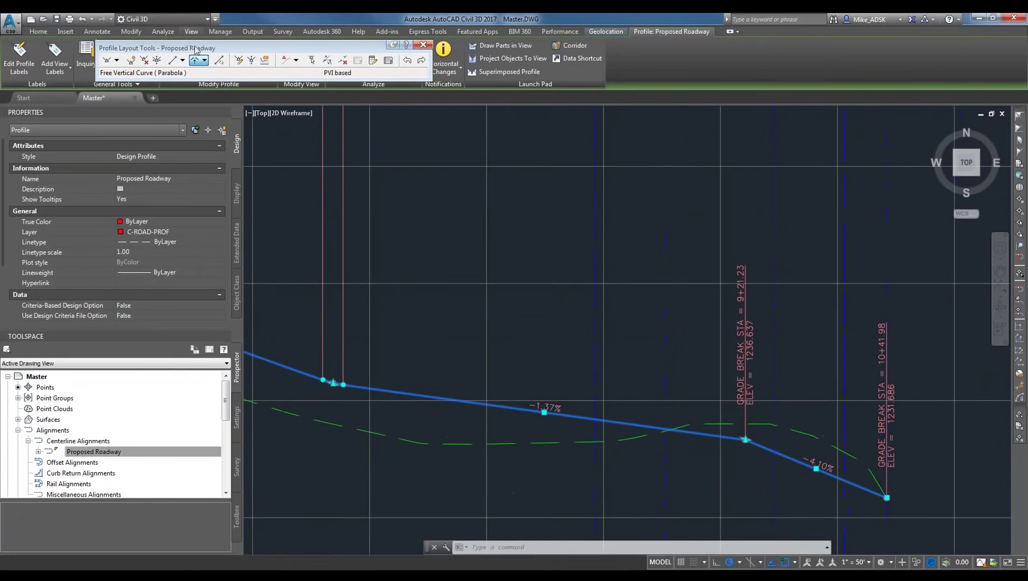
left_click(685, 425)
scroll(715, 440, "up", 4)
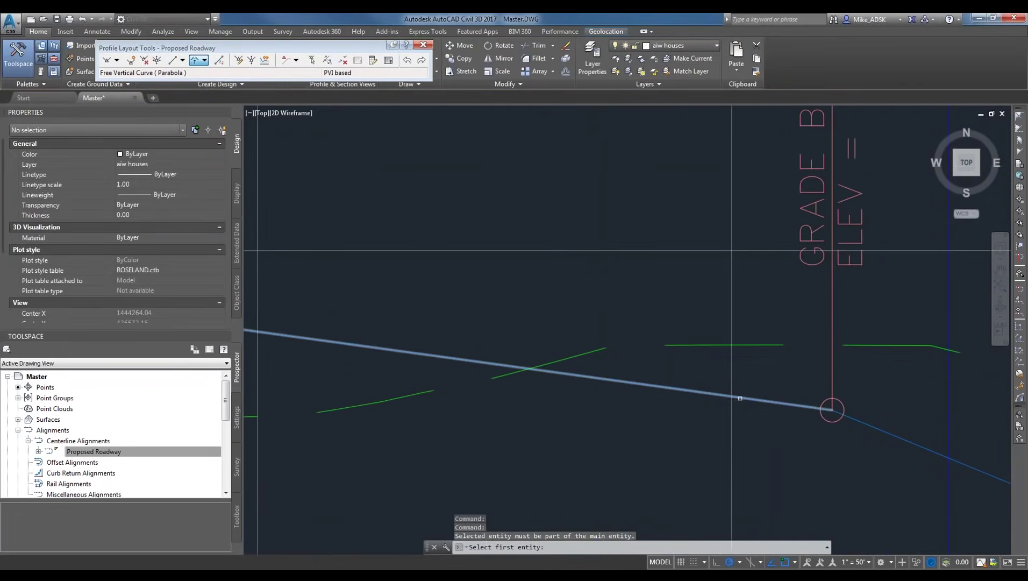
left_click(842, 411)
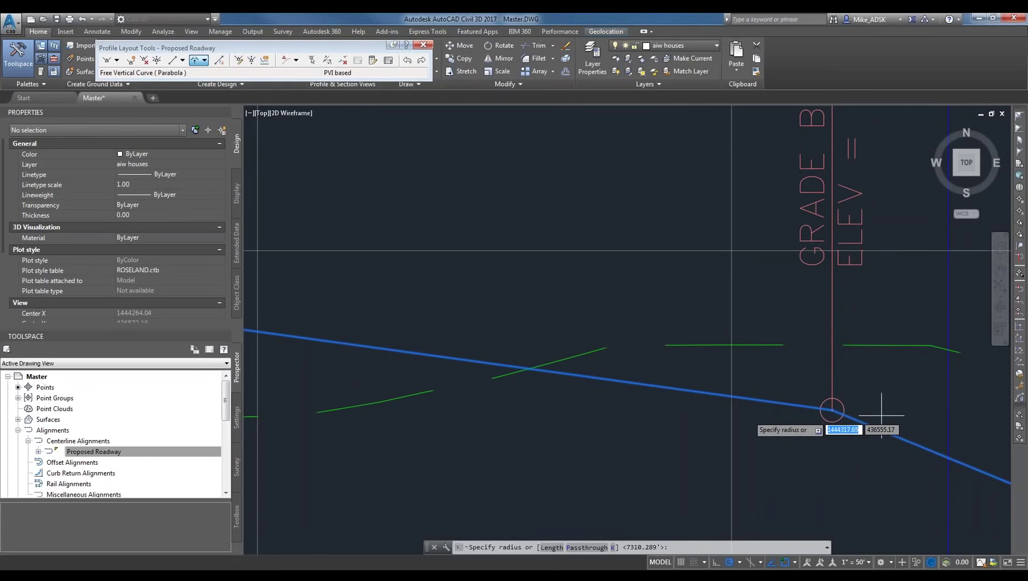
type("800")
key("Return")
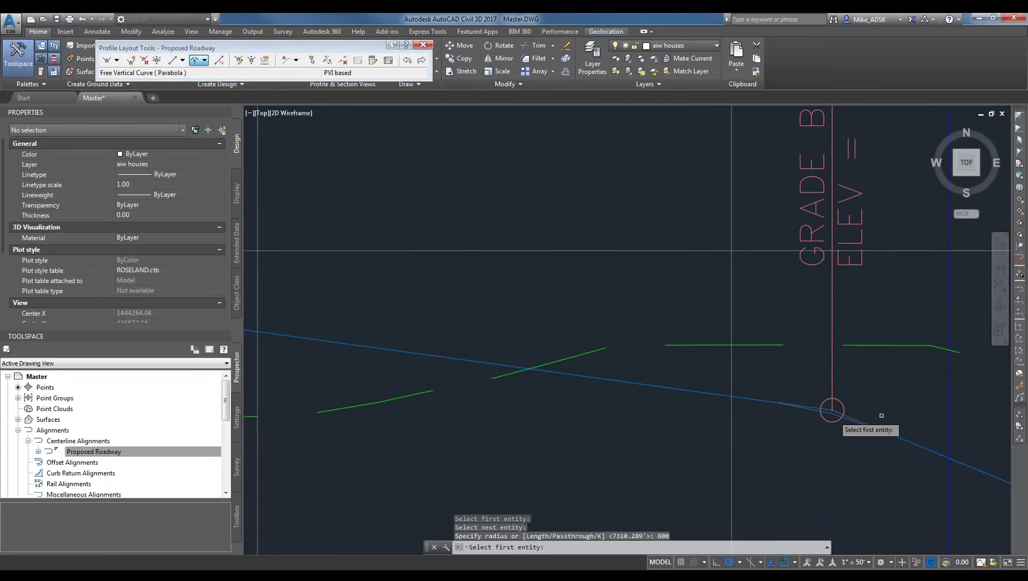
scroll(823, 377, "down", 2)
scroll(626, 382, "up", 1)
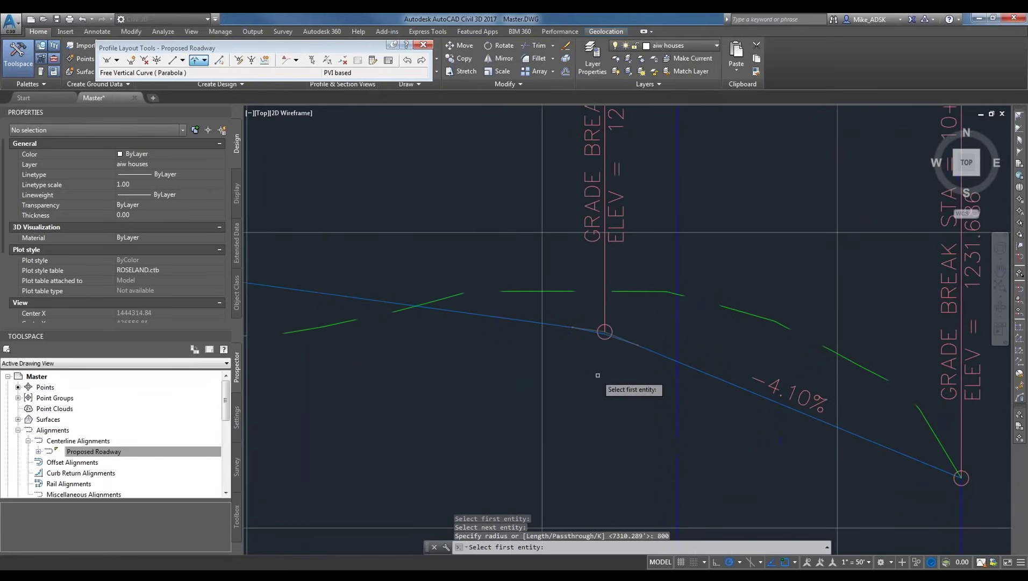
scroll(537, 379, "down", 2)
middle_click_drag(538, 380, 901, 379)
scroll(796, 431, "down", 1)
scroll(534, 421, "up", 1)
middle_click_drag(534, 421, 624, 443)
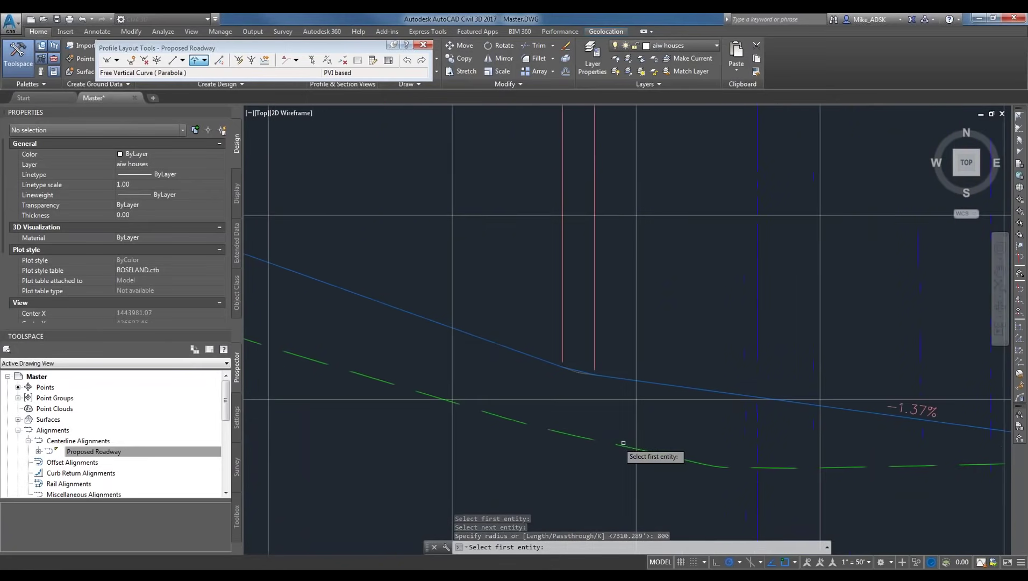
key("Escape")
Examine the PVI, K and curve length values in the crest curve's label above the profile view.
scroll(532, 425, "up", 1)
middle_click_drag(532, 425, 704, 459)
scroll(705, 377, "down", 2)
scroll(704, 376, "up", 4)
left_click(715, 305)
left_click(703, 338)
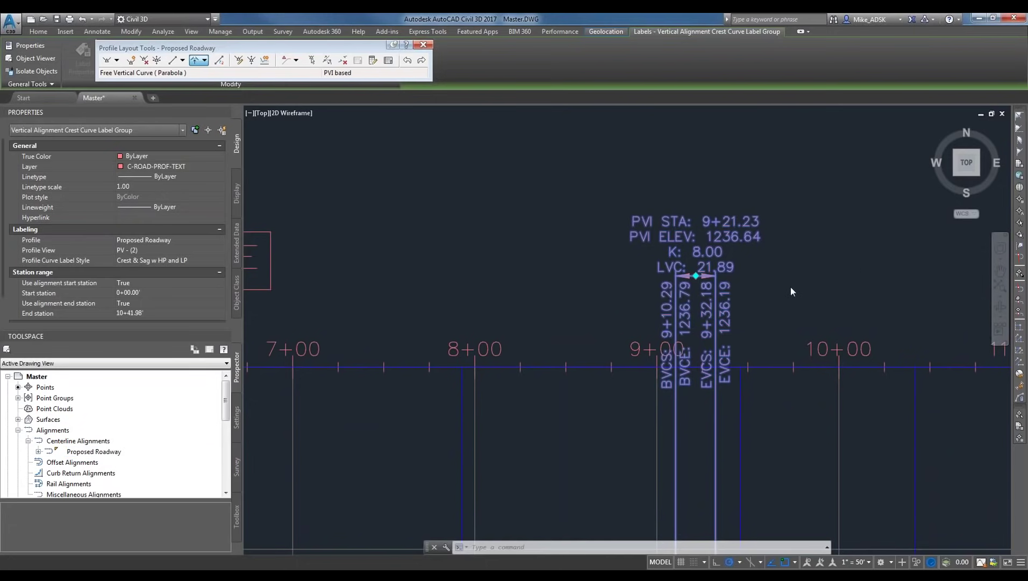
scroll(783, 275, "up", 3)
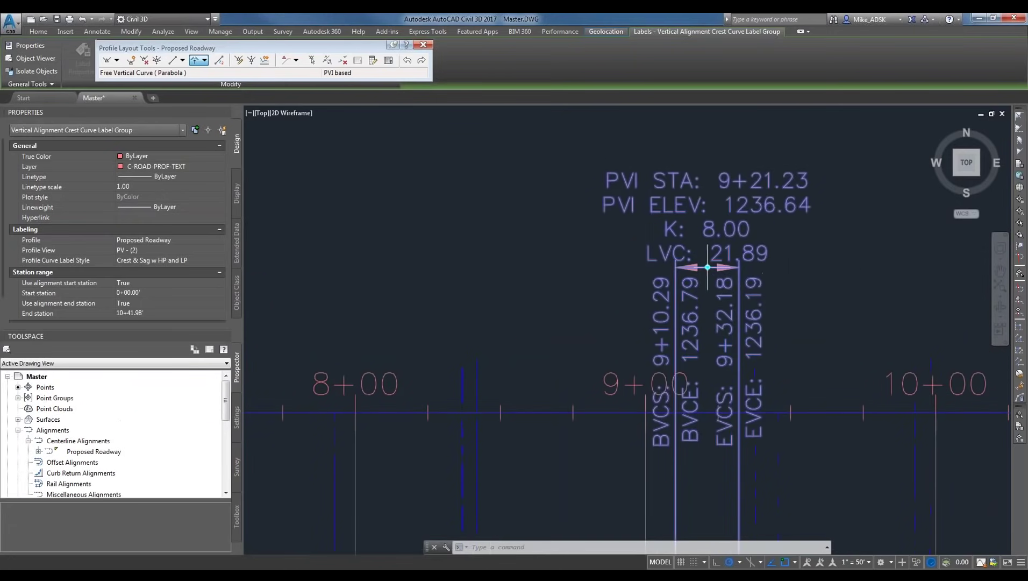
left_click(763, 273)
key("Escape")
scroll(748, 253, "down", 3)
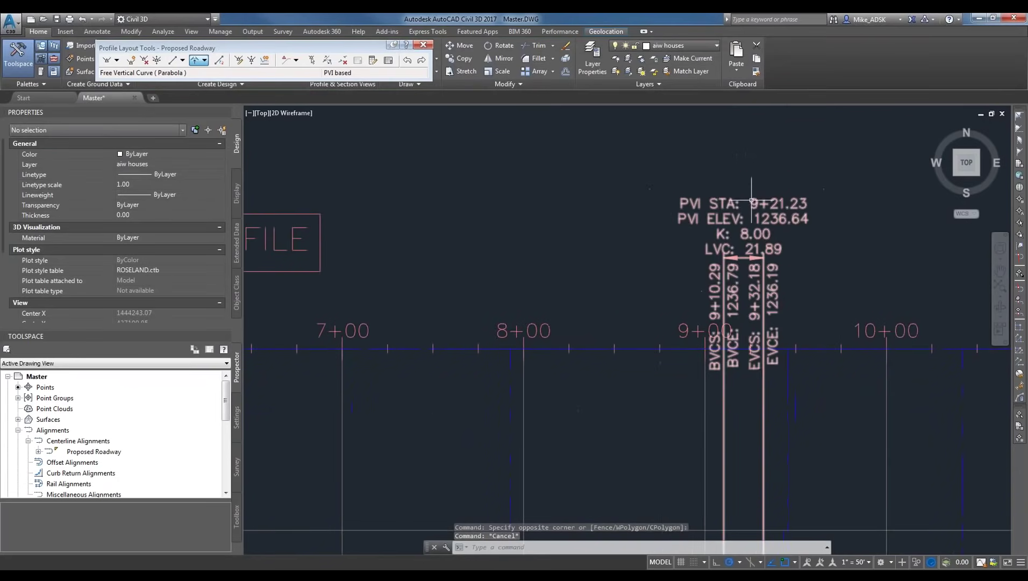
scroll(732, 222, "up", 3)
scroll(677, 259, "down", 2)
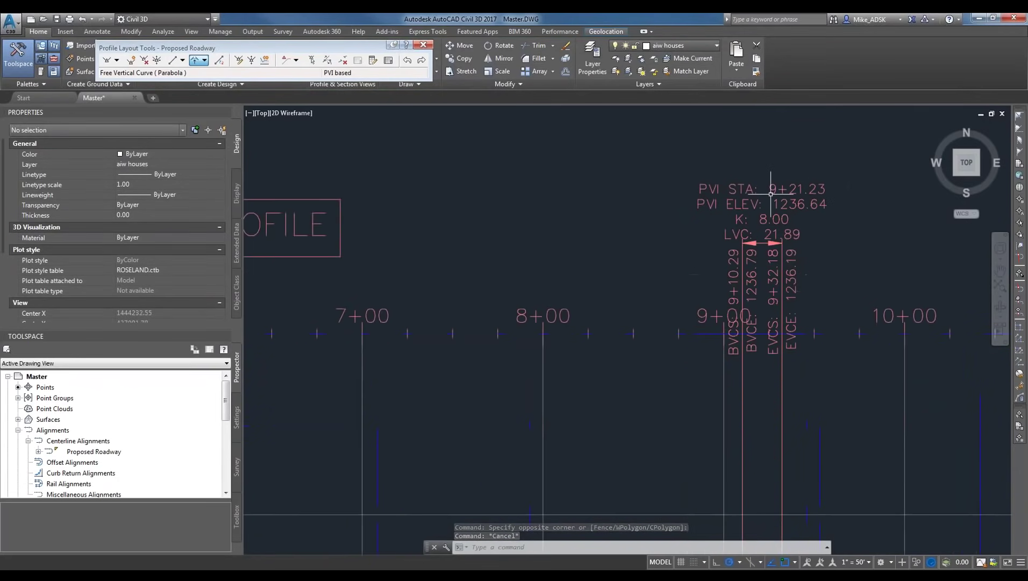
Move the sag curve's PVI back along the profile to about station 5+30, elevation 1241.5.
scroll(678, 259, "down", 5)
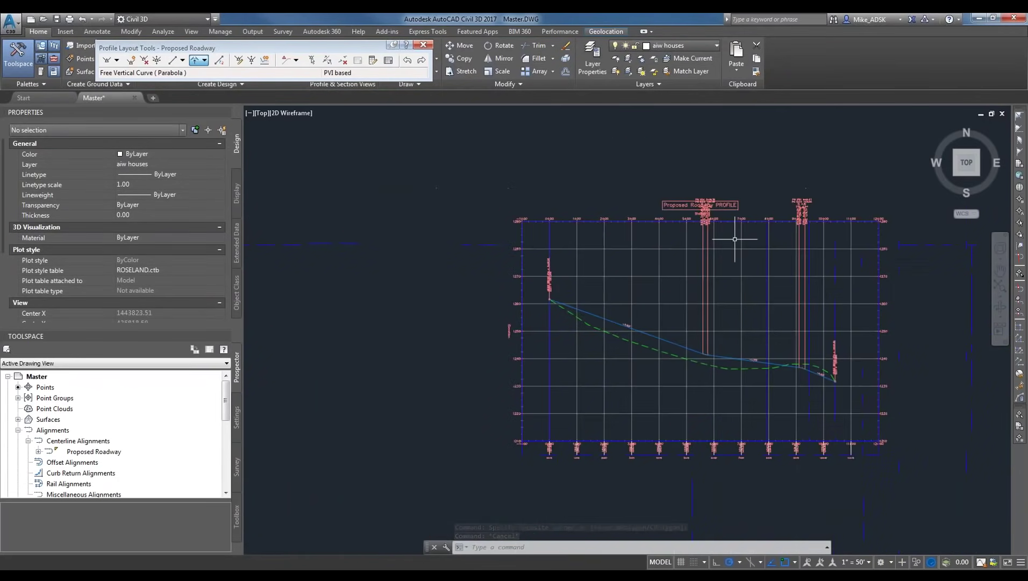
scroll(711, 364, "up", 2)
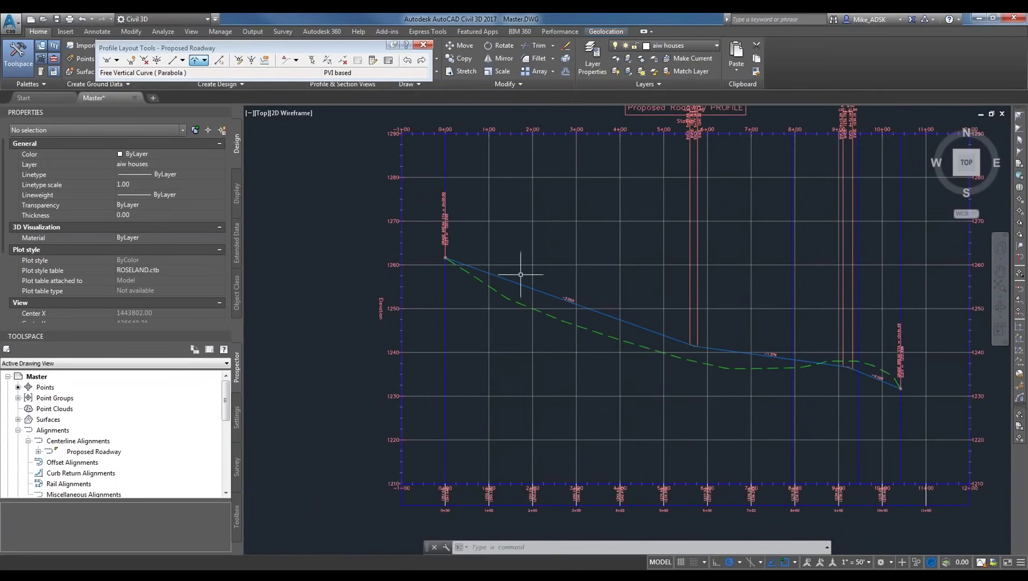
scroll(654, 334, "up", 2)
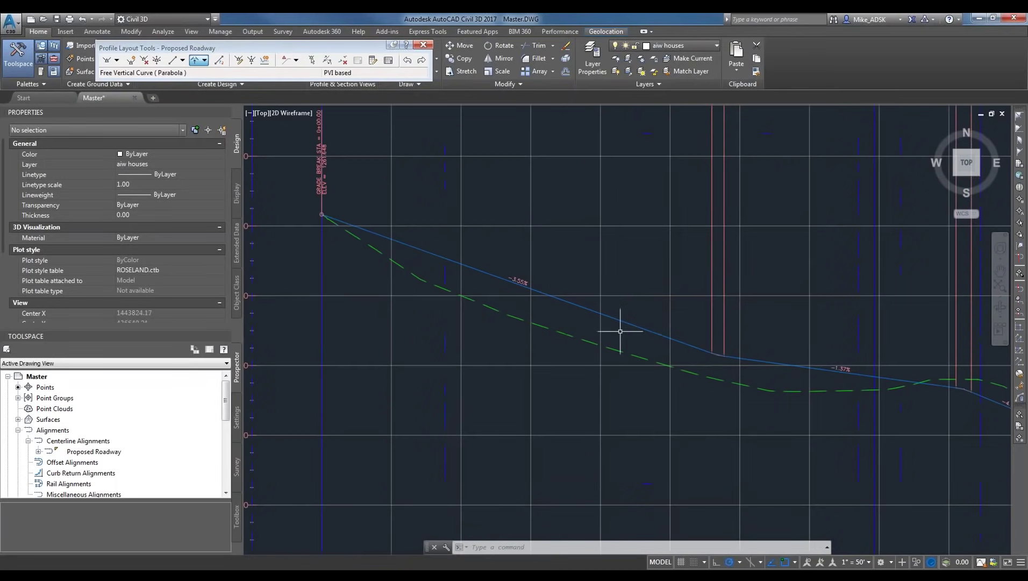
left_click(620, 321)
scroll(710, 355, "up", 5)
scroll(707, 434, "up", 4)
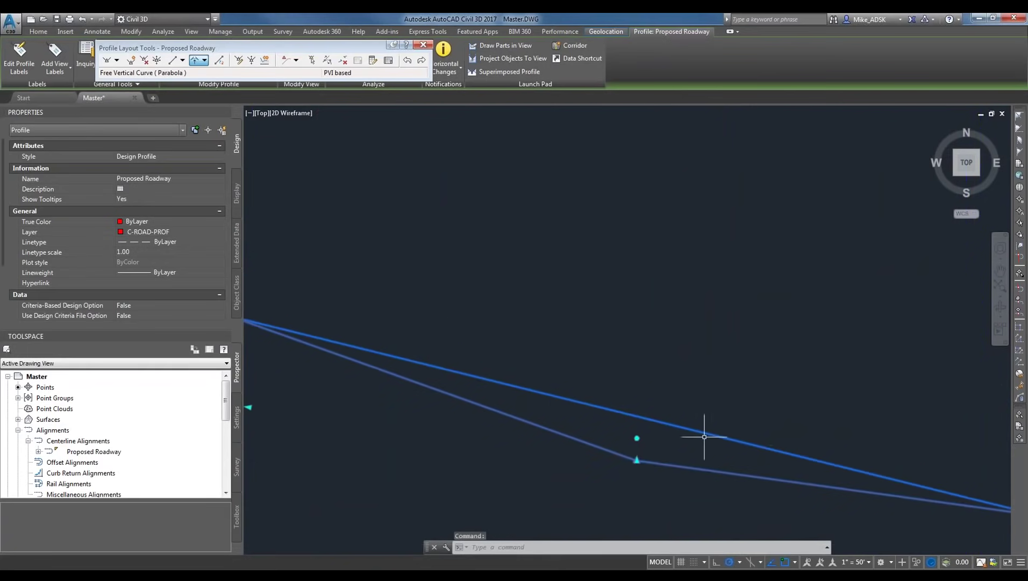
left_click(640, 466)
scroll(642, 469, "down", 2)
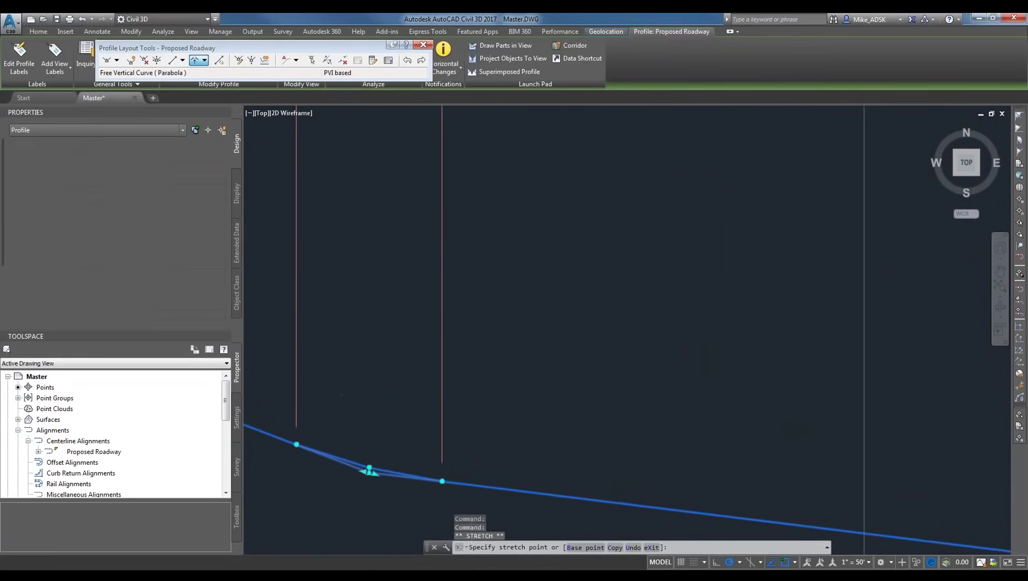
left_click(375, 478)
Move the sag curve's label down off the profile title, placing it inside the grid below the station axis.
scroll(563, 484, "down", 6)
scroll(565, 384, "down", 5)
scroll(570, 375, "up", 4)
left_click(620, 196)
key("Escape")
scroll(610, 157, "up", 5)
left_click(616, 218)
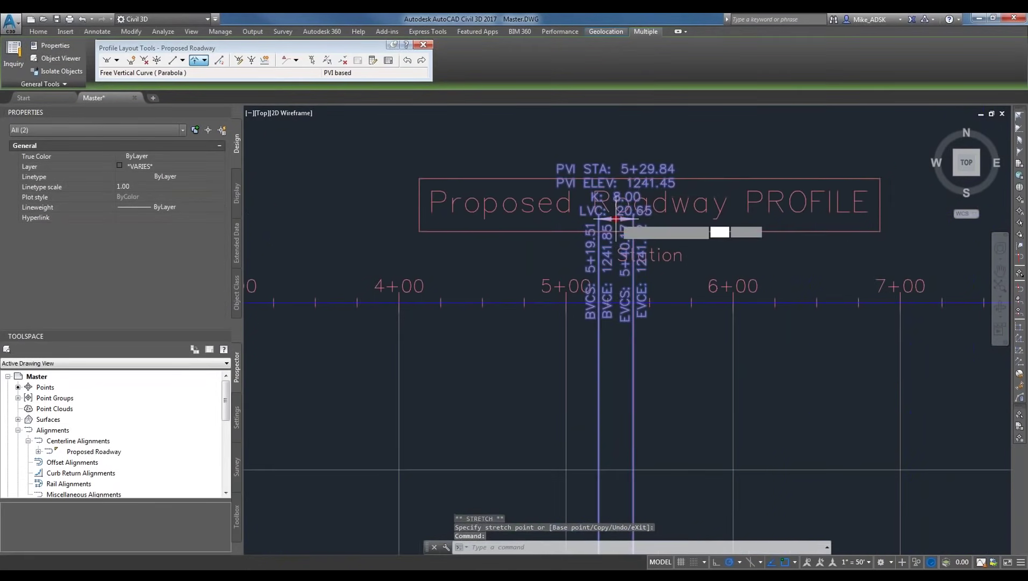
scroll(619, 226, "down", 4)
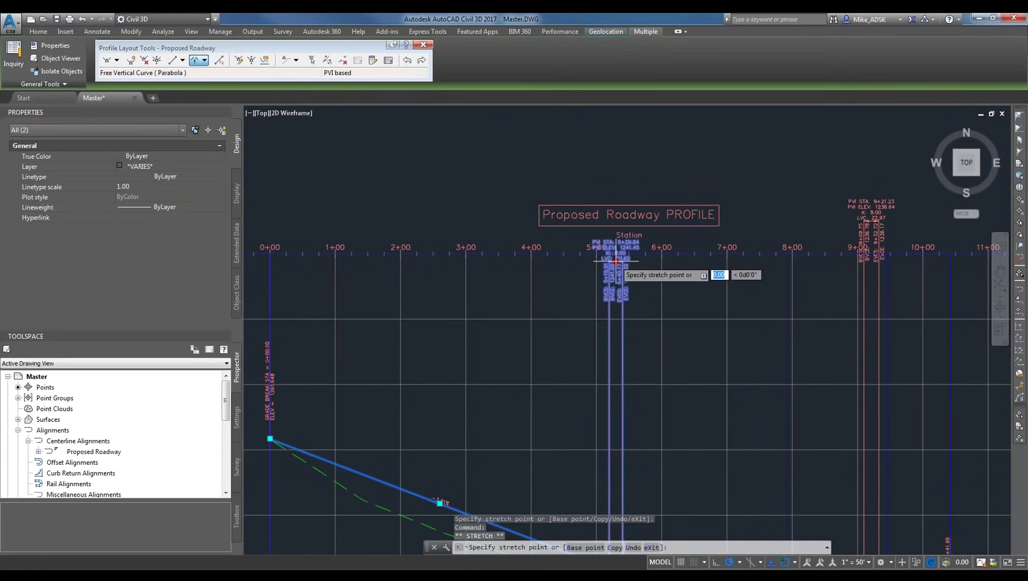
scroll(629, 319, "up", 4)
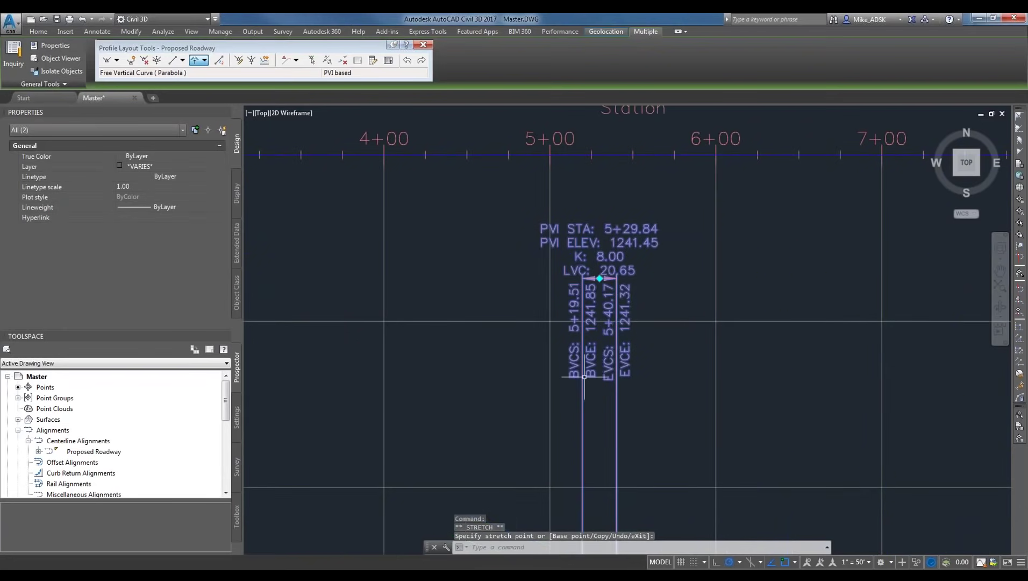
key("Escape")
key("Escape")
Move the crest curve's label near station 9+21 down so it overlaps the upper edge of the profile grid.
scroll(651, 308, "down", 2)
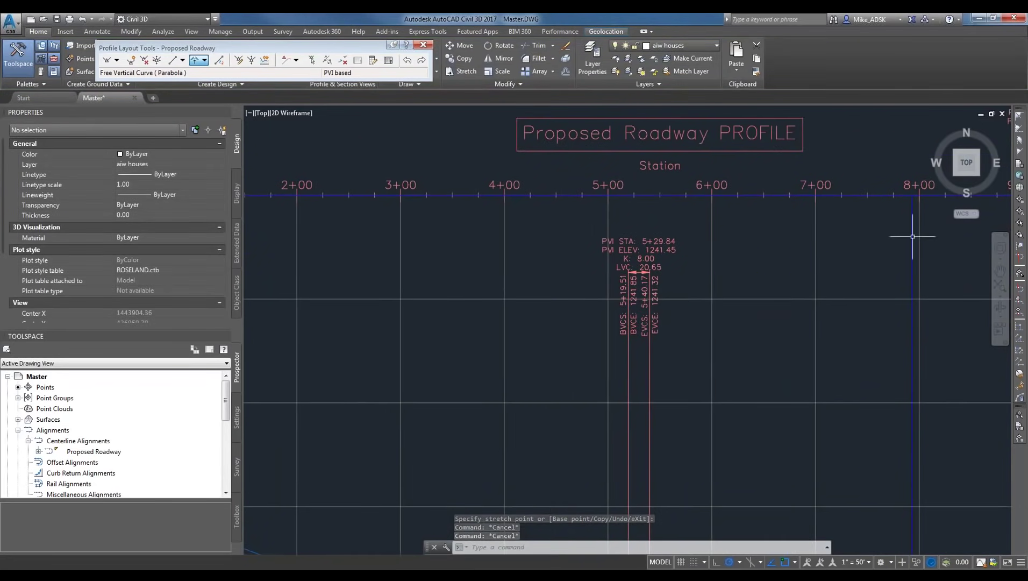
scroll(918, 229, "down", 3)
scroll(823, 237, "up", 3)
left_click(853, 186)
left_click(843, 188)
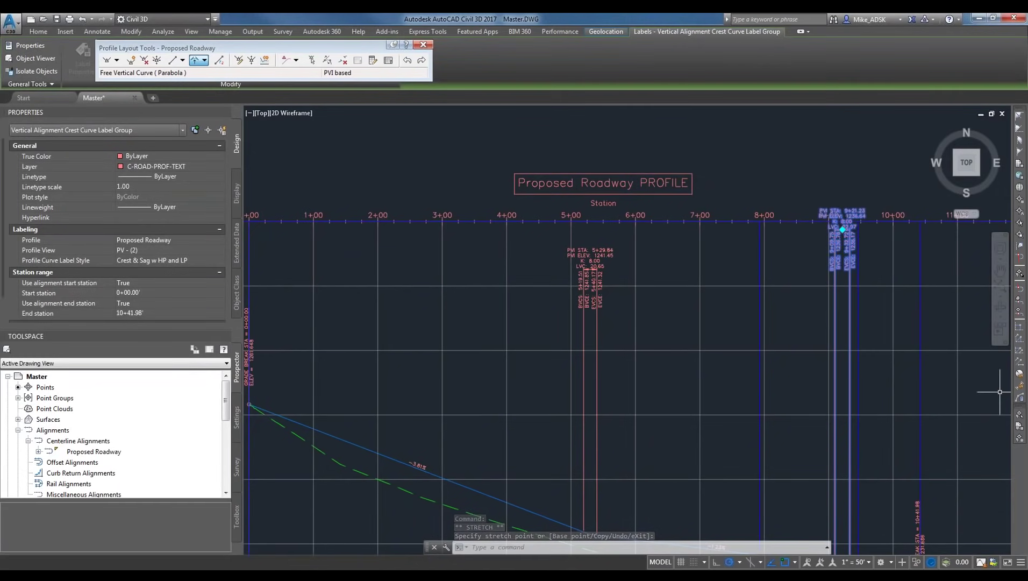
Examine the complete Proposed Roadway profile view, comparing the design profile with the existing ground line.
scroll(645, 419, "down", 1)
scroll(679, 335, "up", 2)
scroll(615, 409, "down", 2)
scroll(635, 382, "up", 3)
scroll(635, 382, "down", 4)
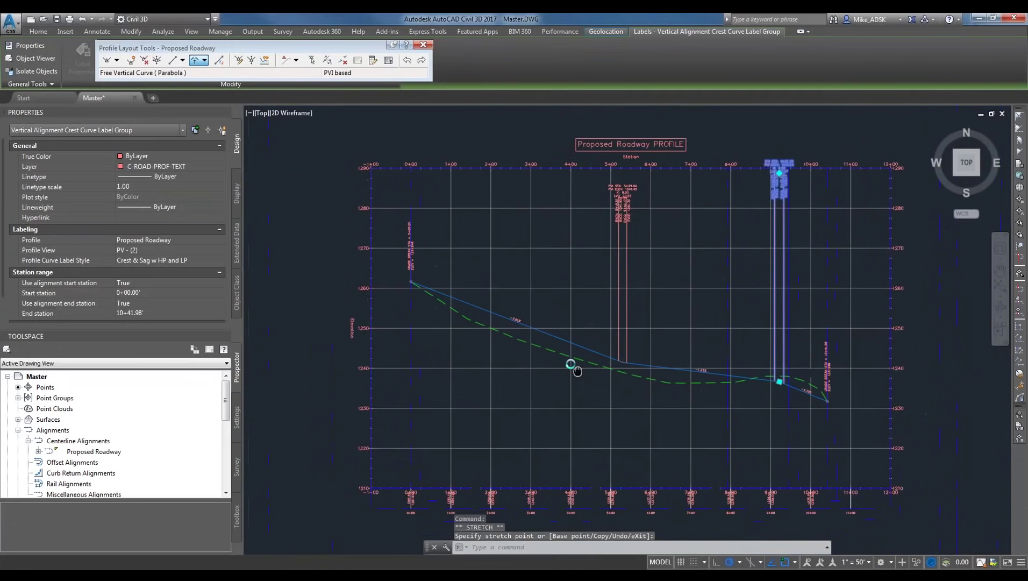
scroll(562, 356, "up", 2)
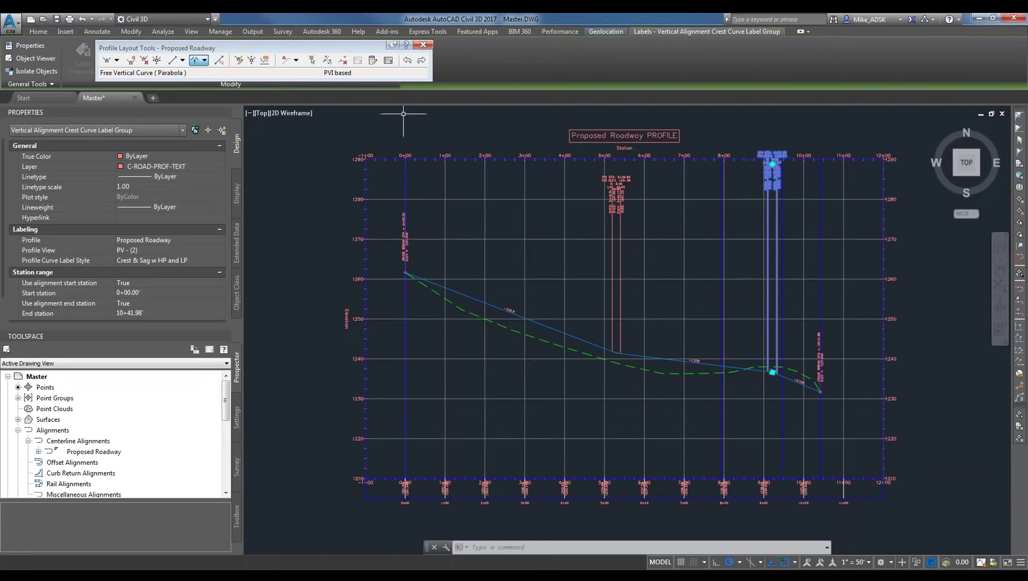
scroll(644, 148, "down", 2)
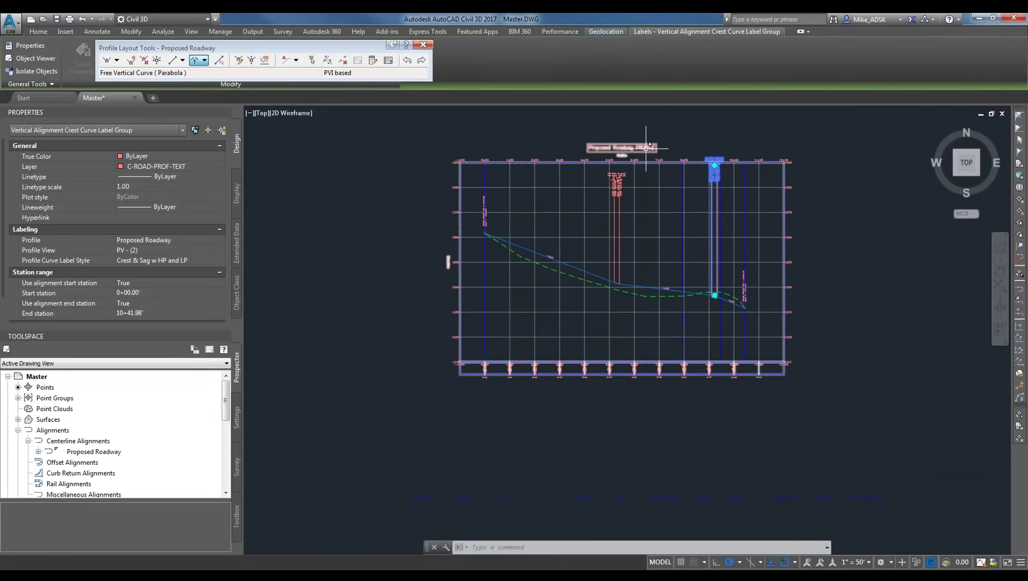
middle_click_drag(646, 148, 619, 202)
scroll(544, 246, "down", 5)
scroll(562, 237, "up", 7)
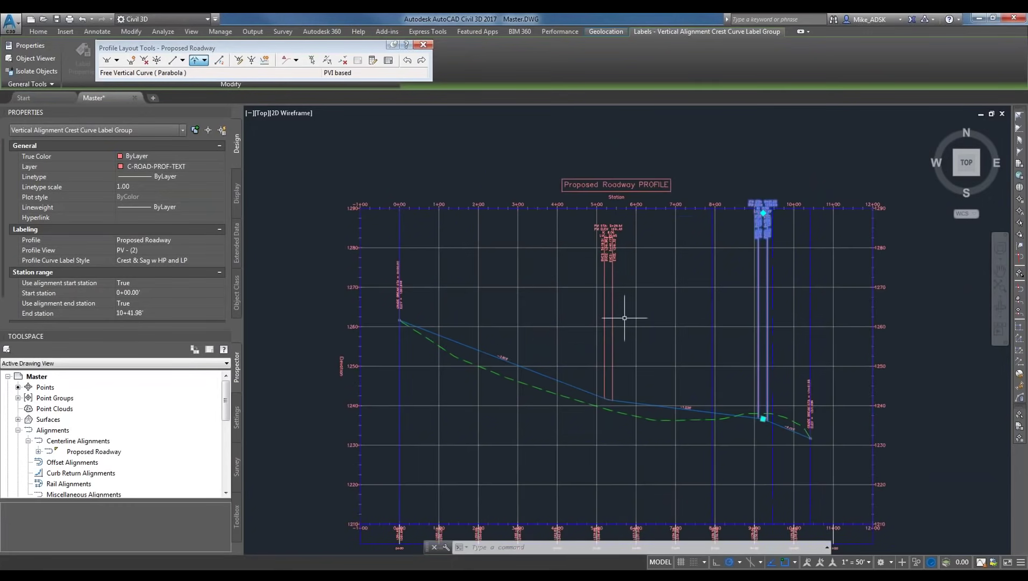
scroll(658, 352, "down", 2)
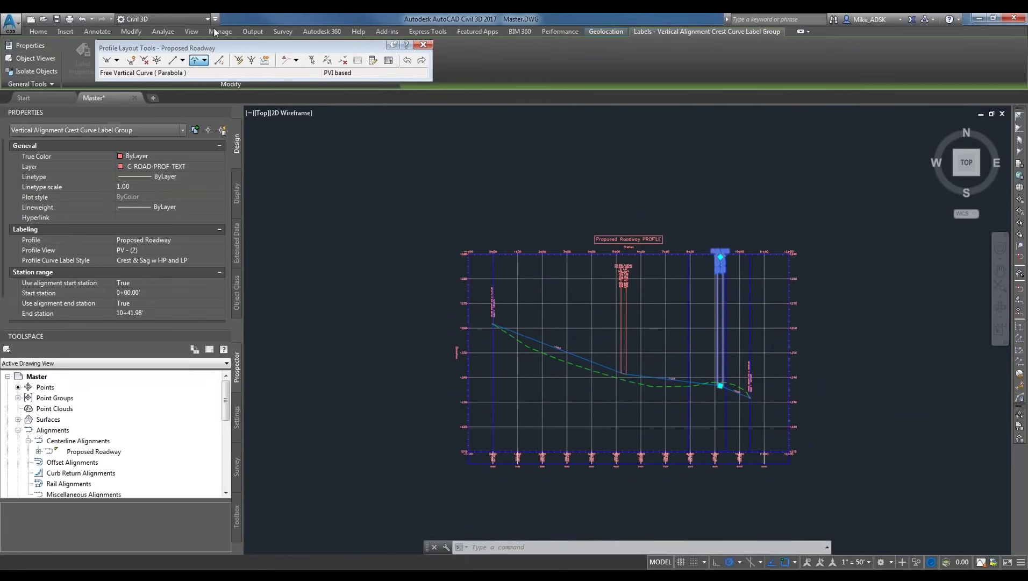
Clear the crest curve label selection and close the Profile Layout Tools for the Proposed Roadway profile.
left_click(192, 31)
key("Escape")
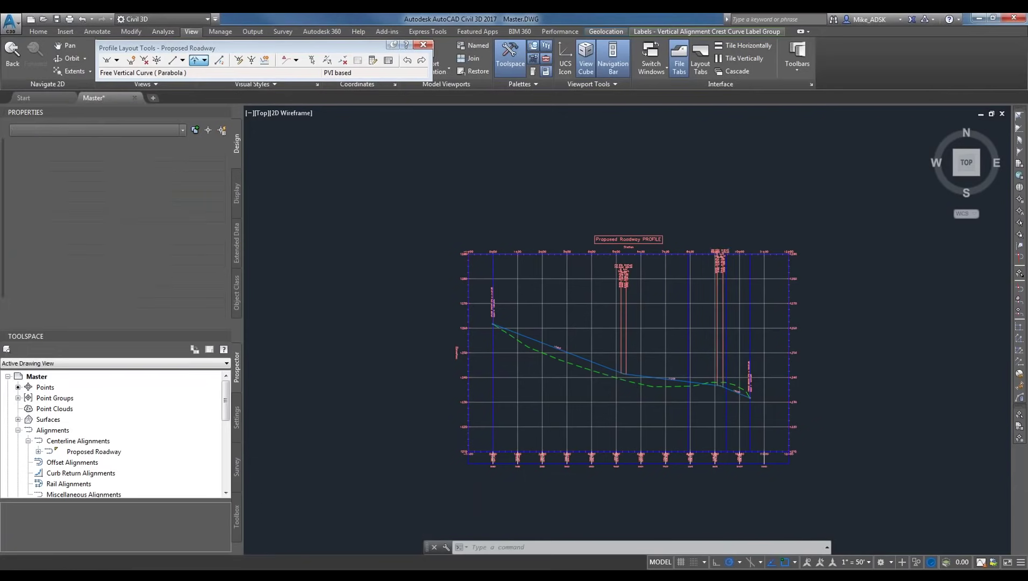
scroll(748, 333, "down", 1)
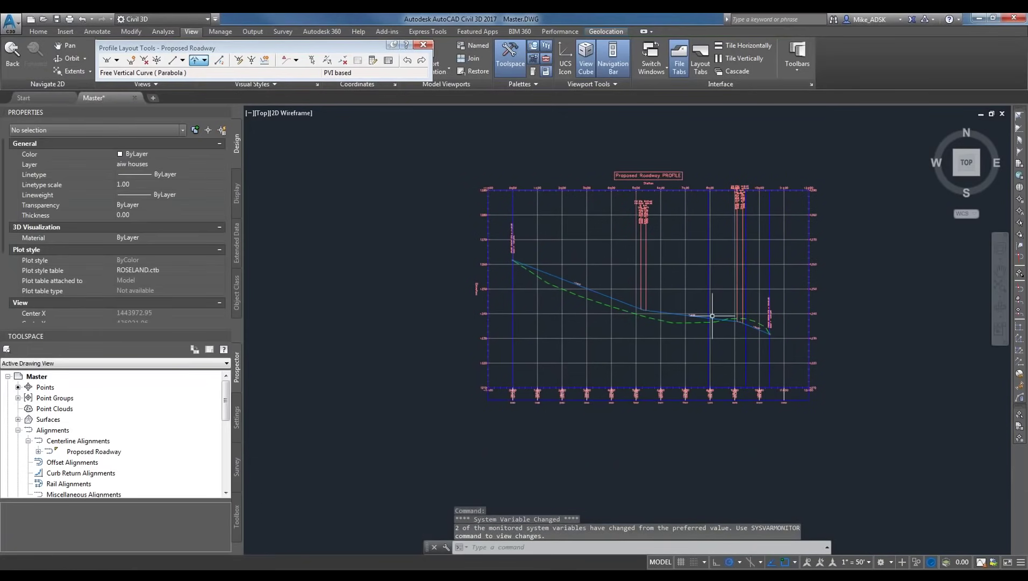
scroll(700, 344, "down", 1)
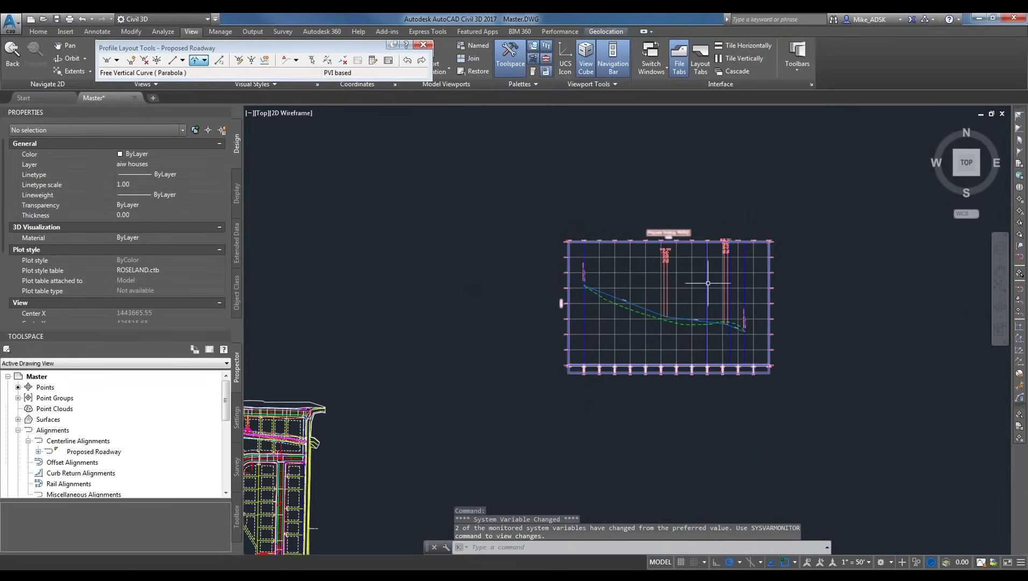
scroll(697, 333, "up", 4)
scroll(644, 322, "up", 2)
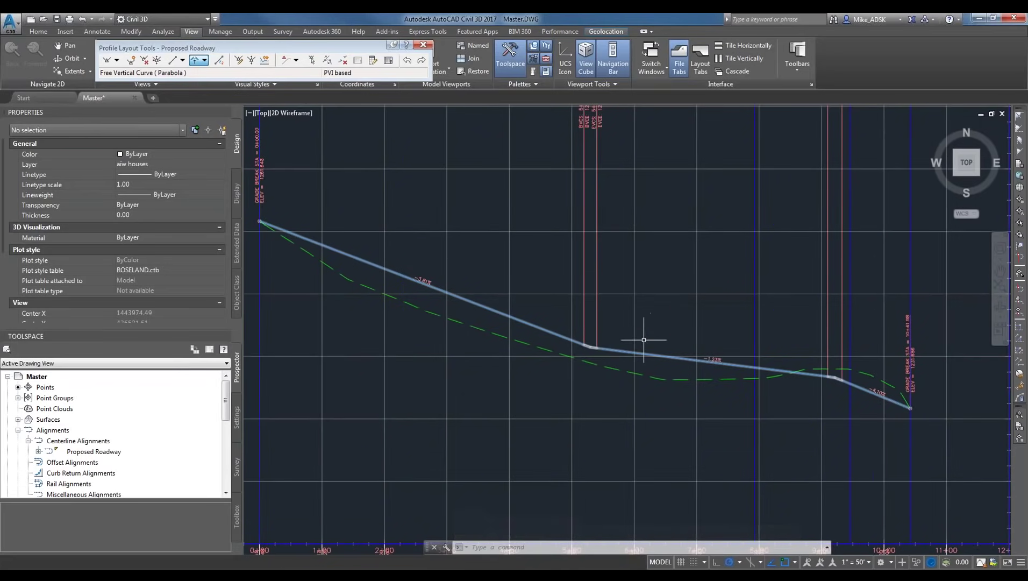
scroll(654, 356, "down", 2)
scroll(636, 282, "down", 5)
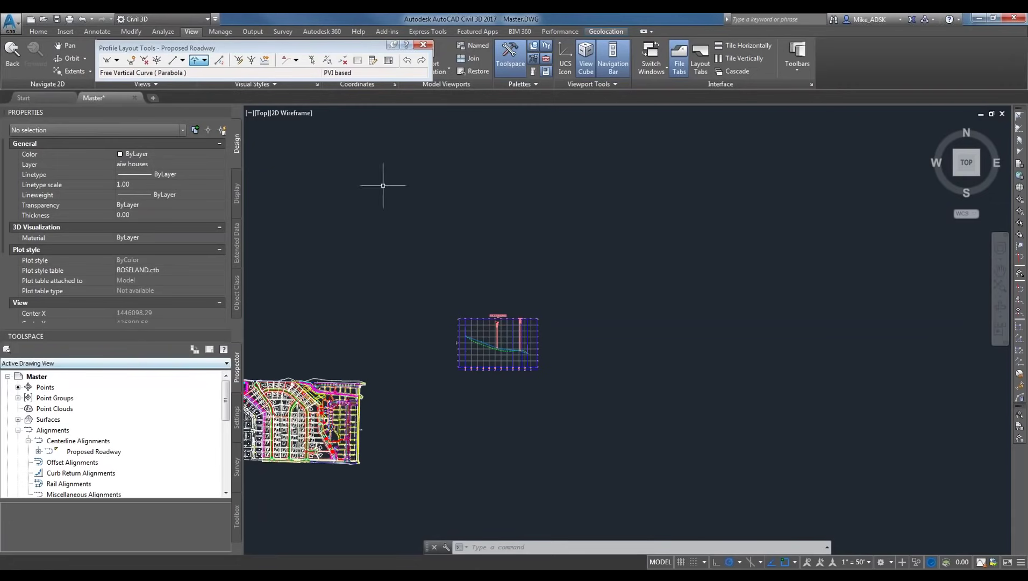
left_click(424, 46)
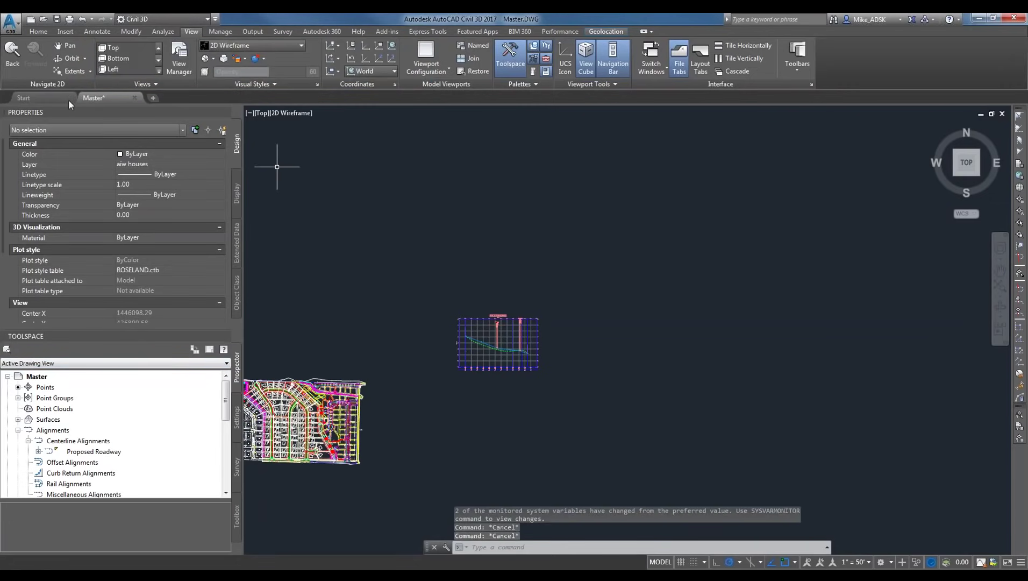
Create an assembly named Typical Cross Section, placing its baseline in the empty area to the right of the profile view.
left_click(42, 32)
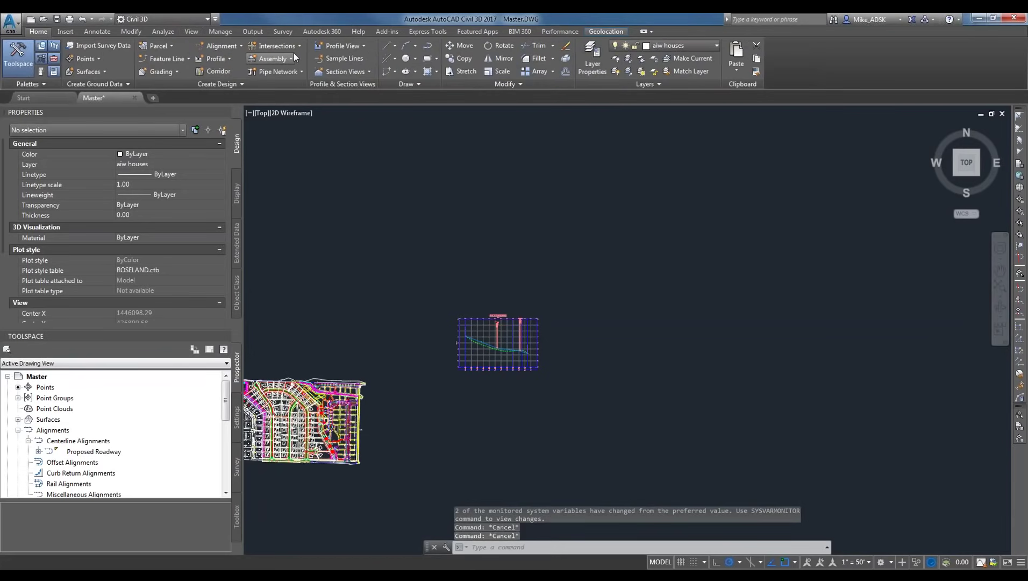
left_click(268, 59)
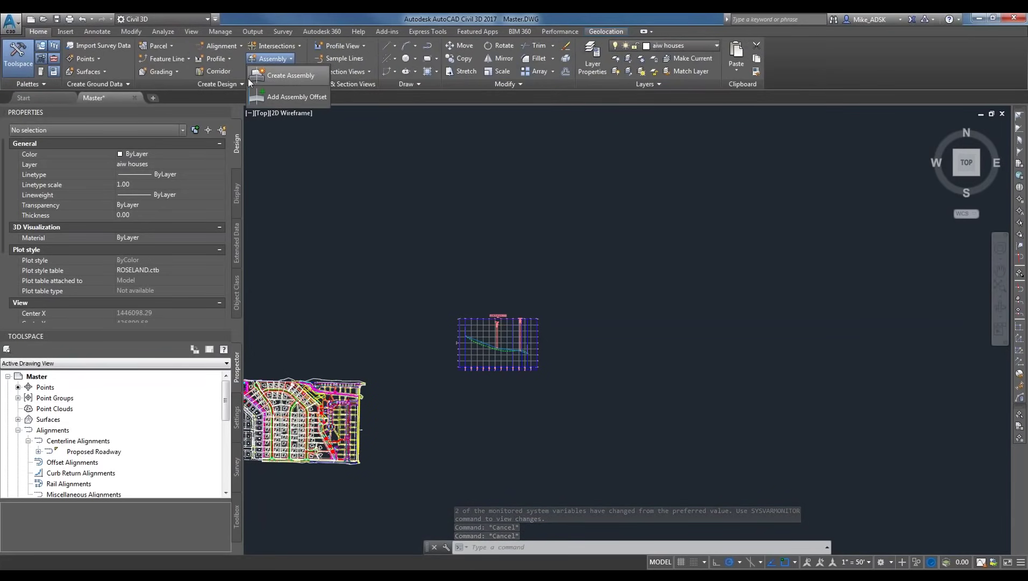
left_click(269, 58)
left_click(283, 58)
left_click(294, 76)
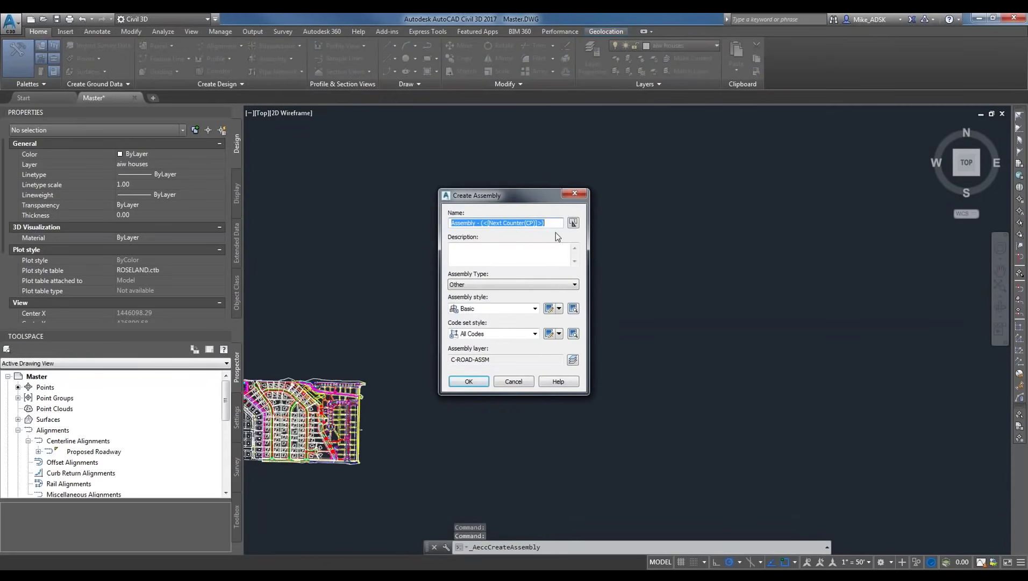
type("Typical Cross Section")
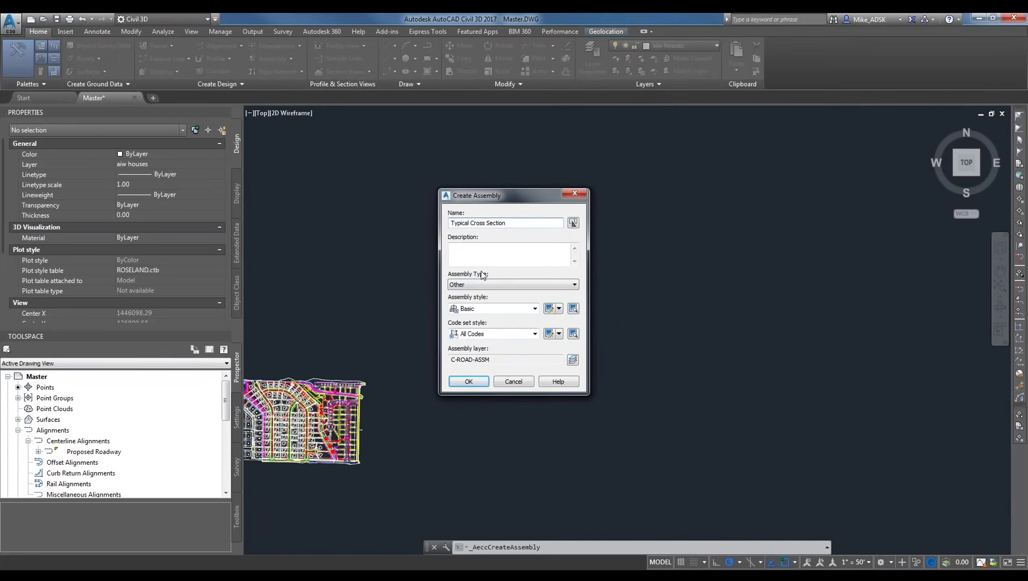
left_click(468, 382)
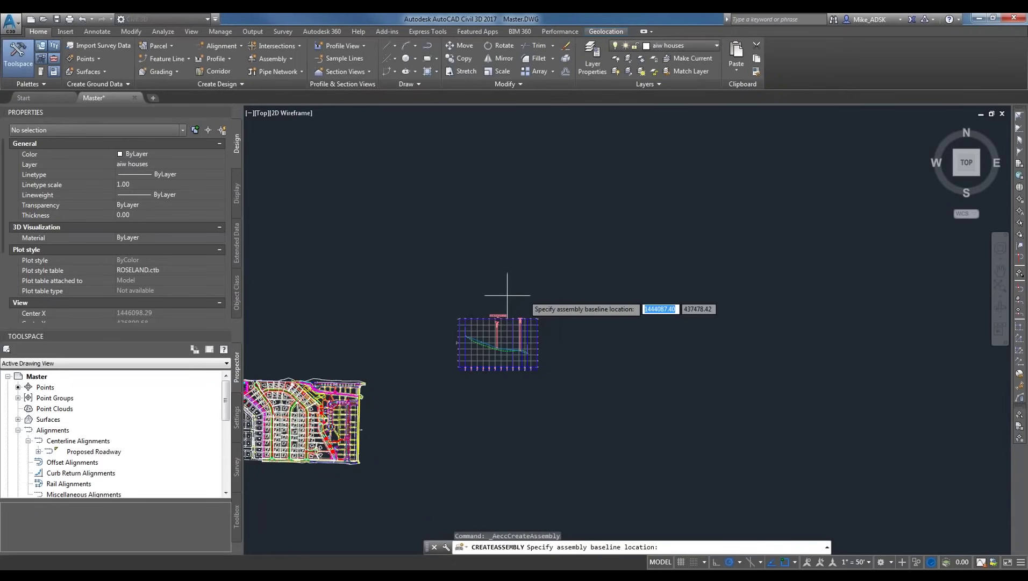
scroll(650, 304, "up", 2)
left_click(651, 304)
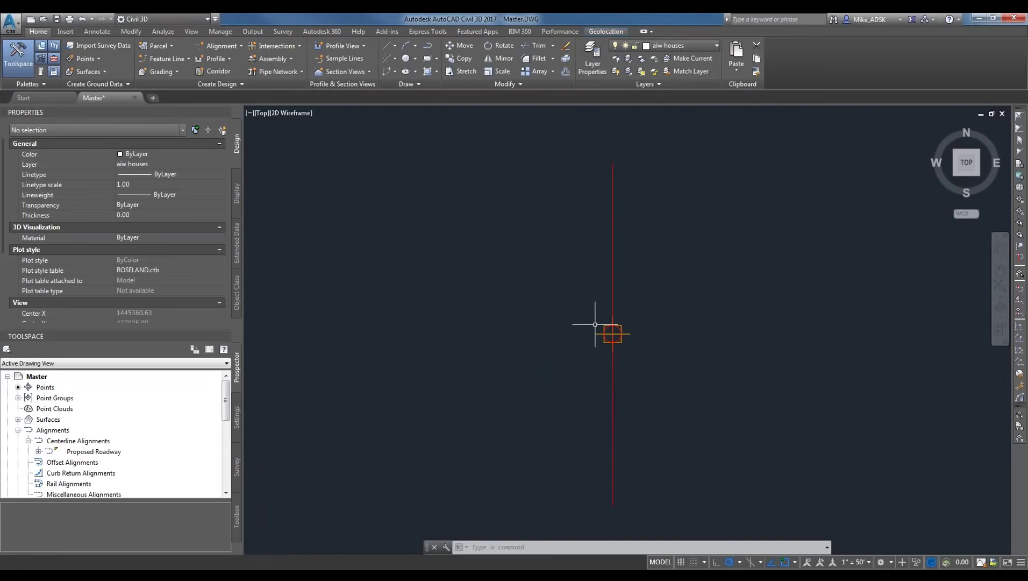
Show the Civil Imperial Subassemblies tool palettes, enlarged and placed beside the assembly baseline.
scroll(612, 334, "up", 3)
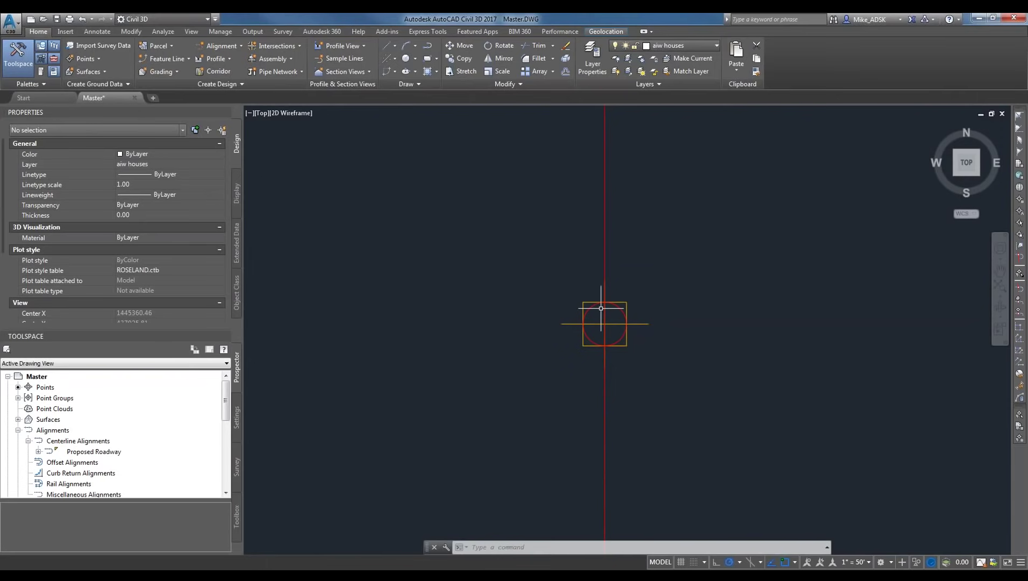
scroll(602, 308, "down", 5)
scroll(534, 333, "down", 2)
middle_click_drag(526, 353, 574, 340)
scroll(560, 334, "down", 1)
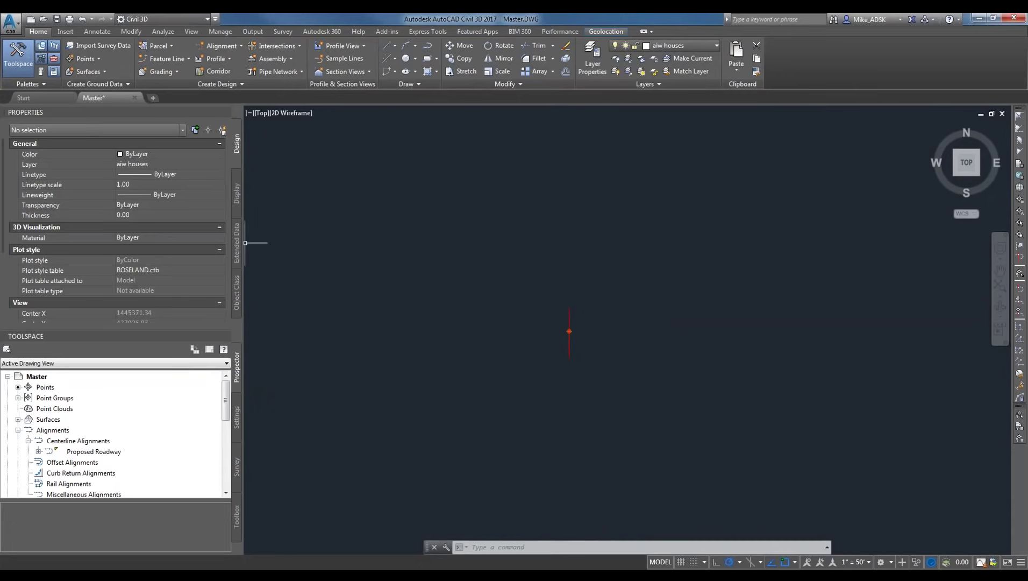
scroll(558, 327, "up", 3)
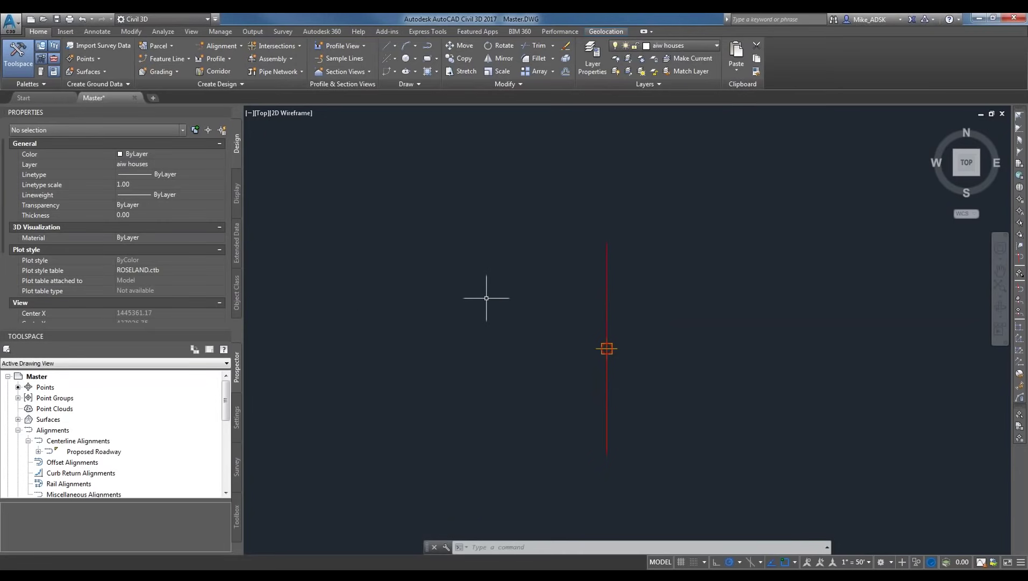
key("ctrl+3")
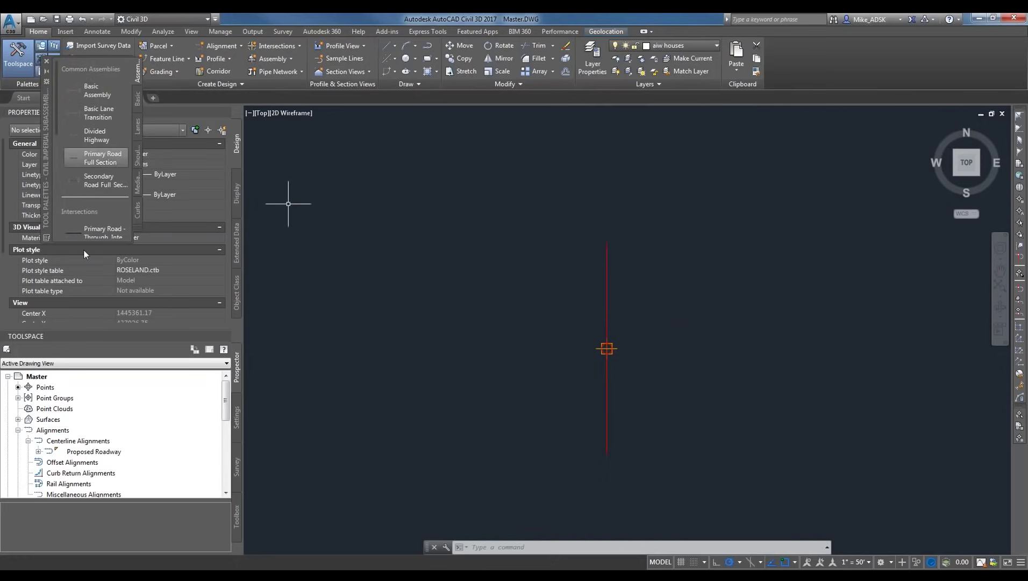
left_click_drag(132, 243, 321, 420)
key("ctrl+3")
key("ctrl+3")
left_click_drag(371, 233, 293, 282)
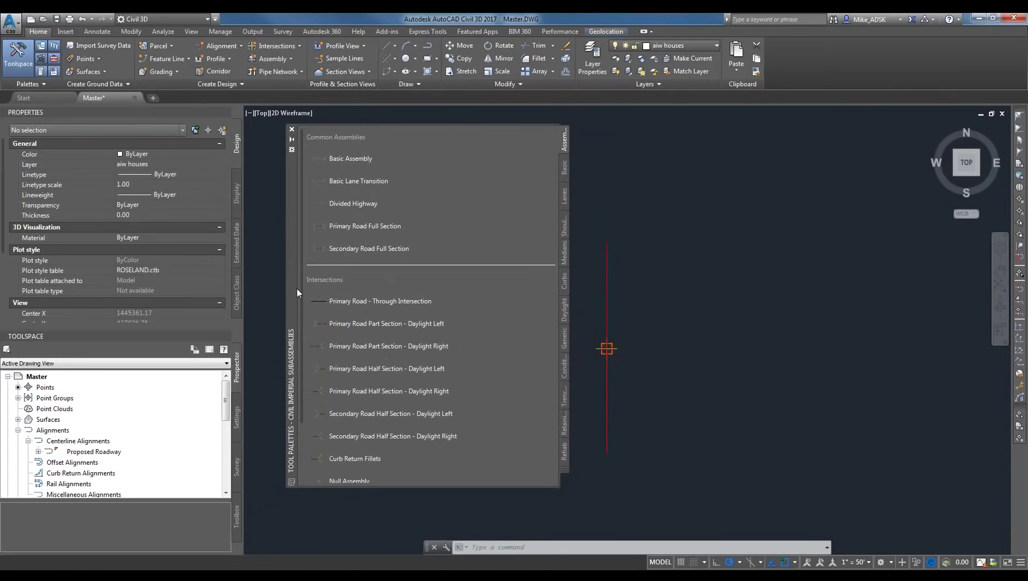
left_click(473, 345)
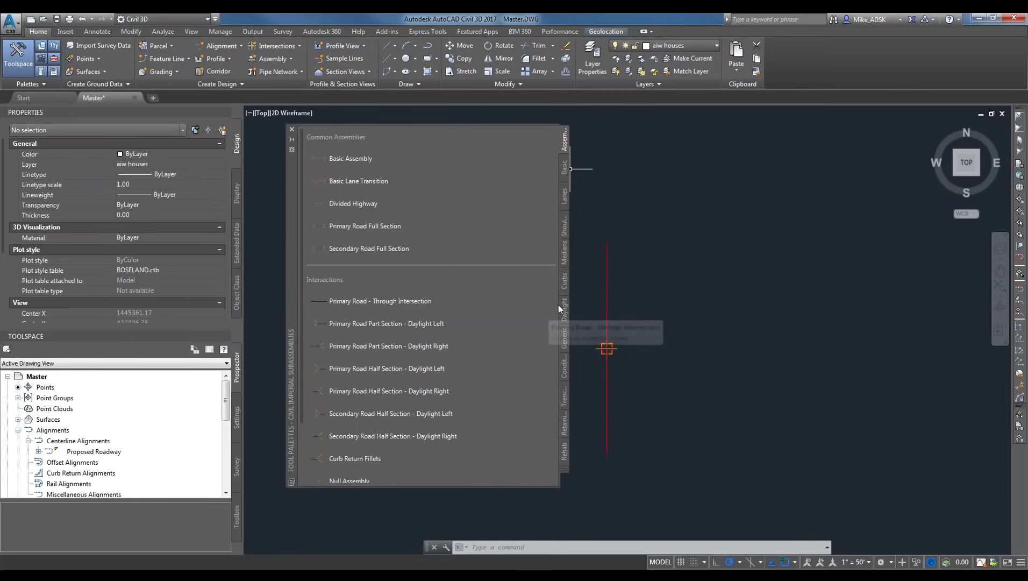
Look through the available subassembly categories, including Lanes, Basic, Shoulders, Medians, Curbs, Daylight and Generic.
left_click(564, 193)
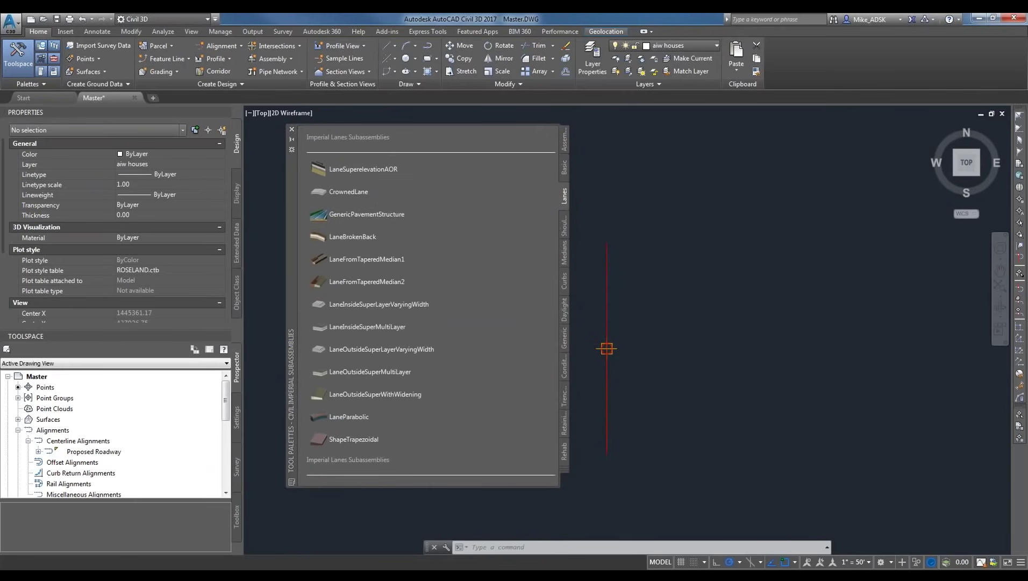
left_click(565, 168)
left_click(566, 195)
left_click(564, 231)
left_click(564, 250)
left_click(565, 280)
left_click(564, 320)
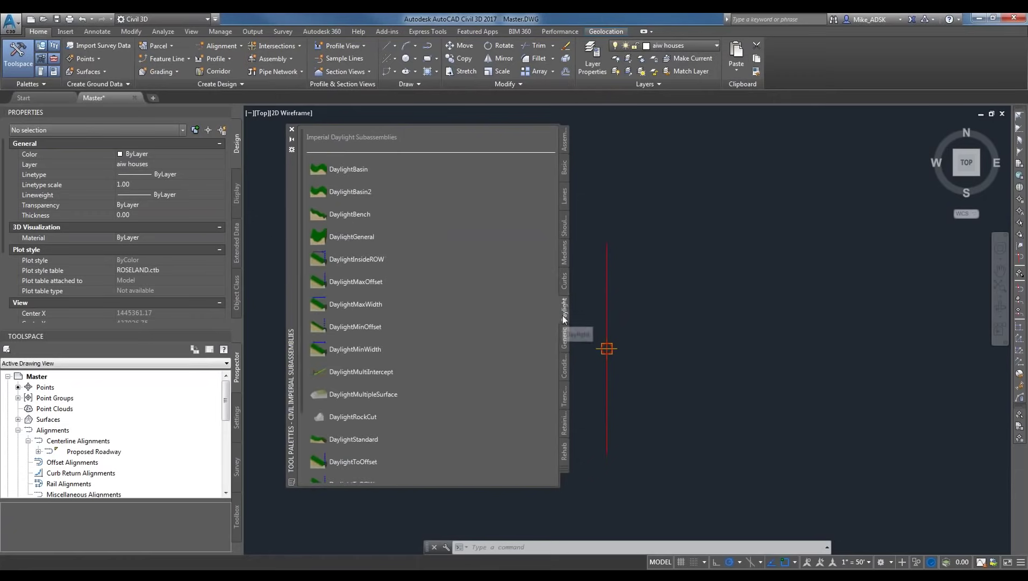
left_click(563, 332)
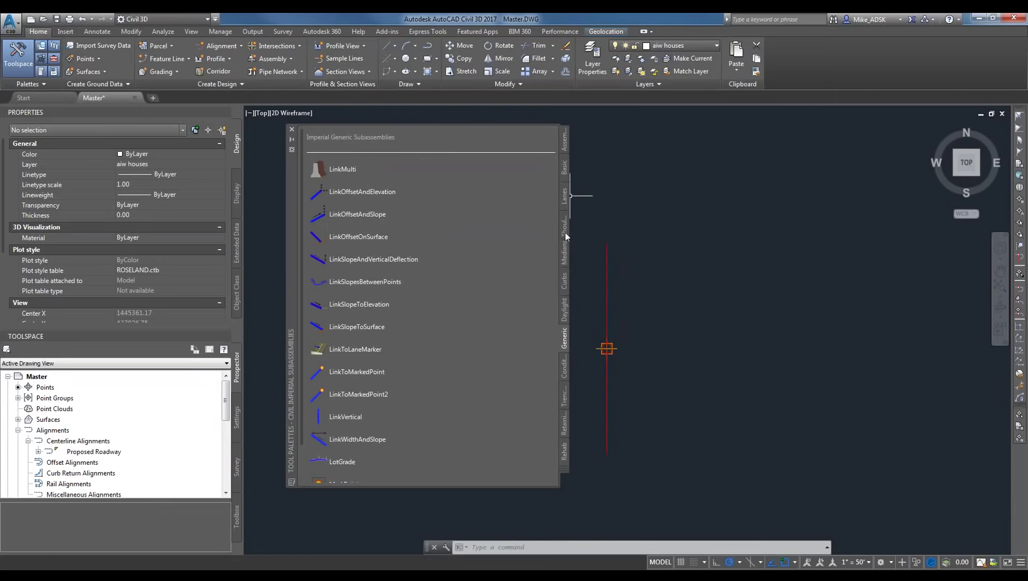
Attach a LaneSuperelevationAOR lane to the right side of the assembly baseline with its width set to 14 feet.
left_click(564, 185)
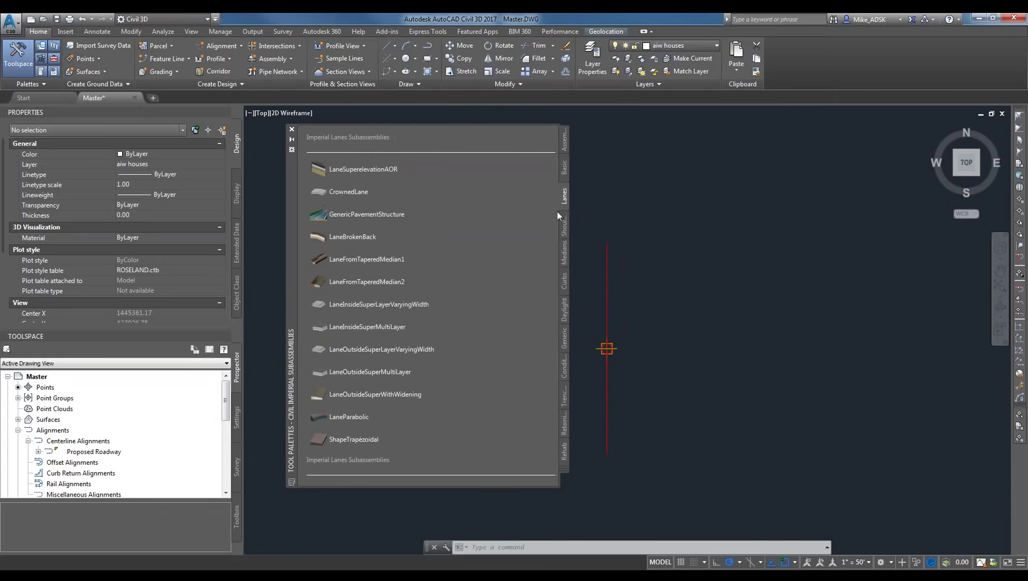
left_click(358, 171)
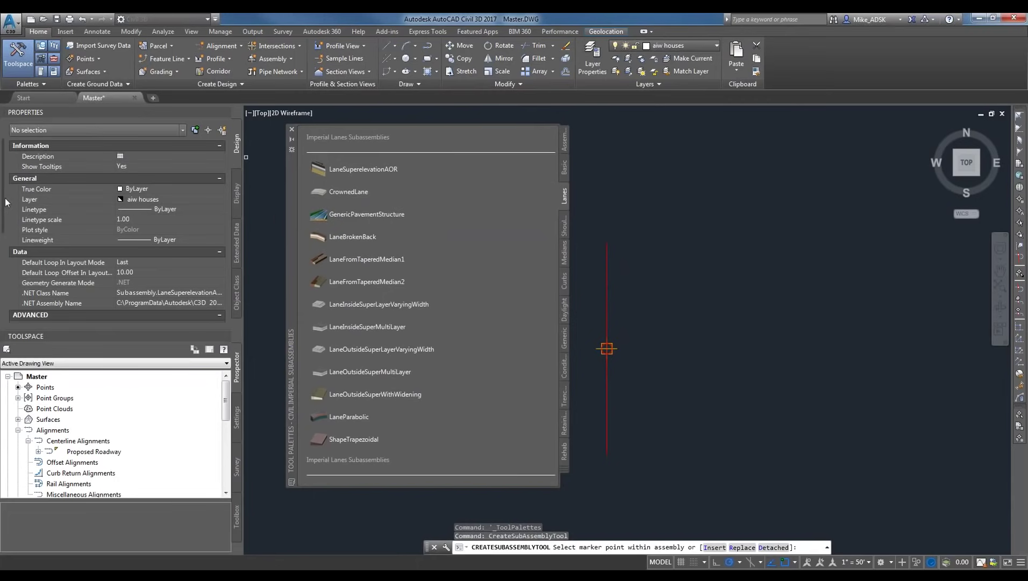
scroll(3, 214, "down", 5)
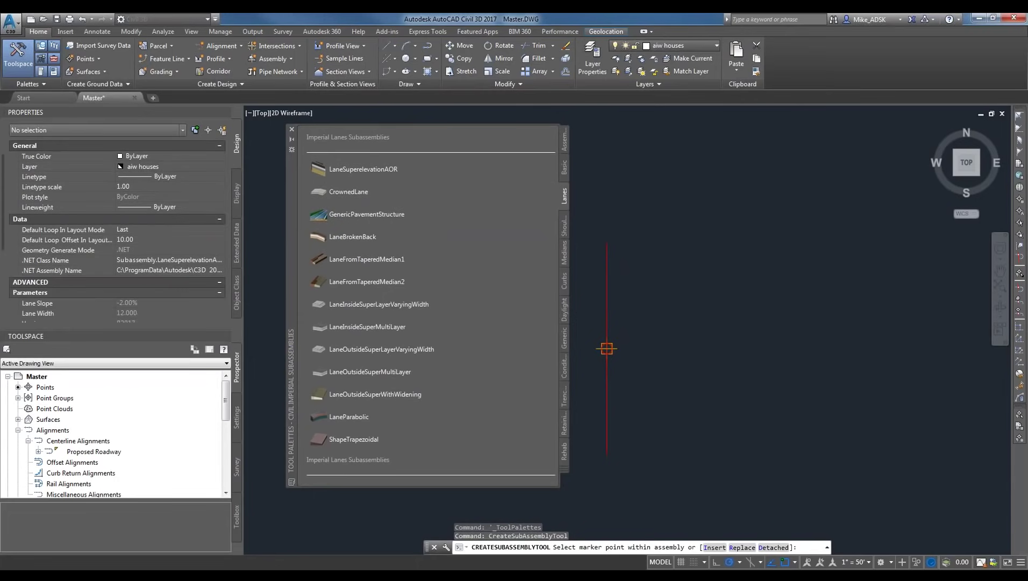
scroll(4, 214, "down", 1)
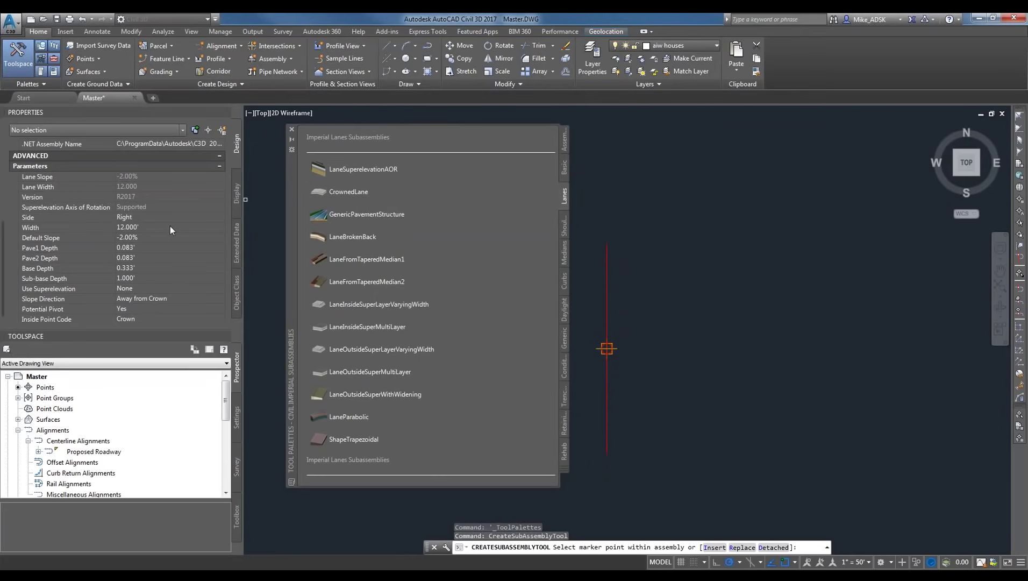
left_click(139, 228)
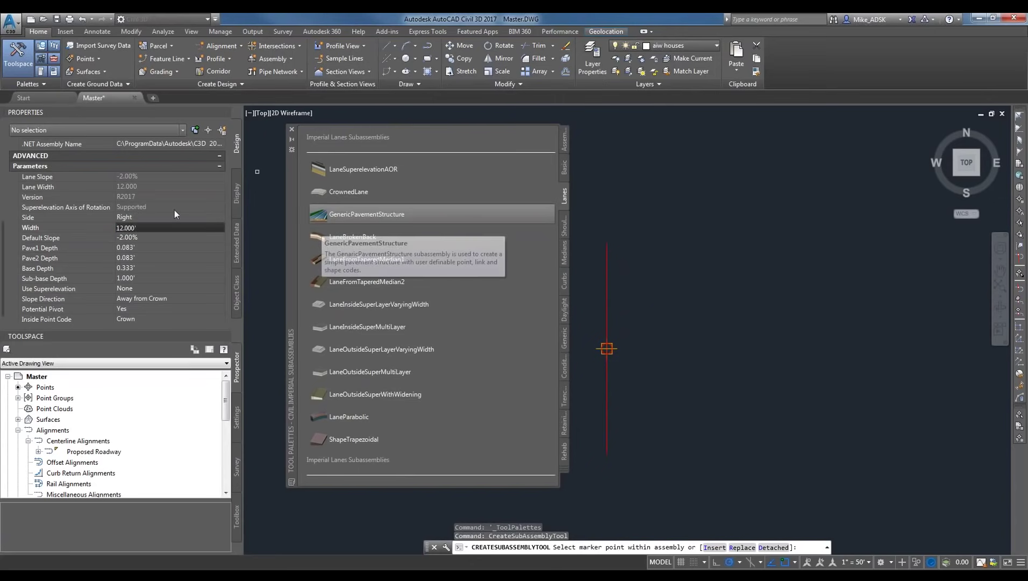
double_click(126, 228)
type("14")
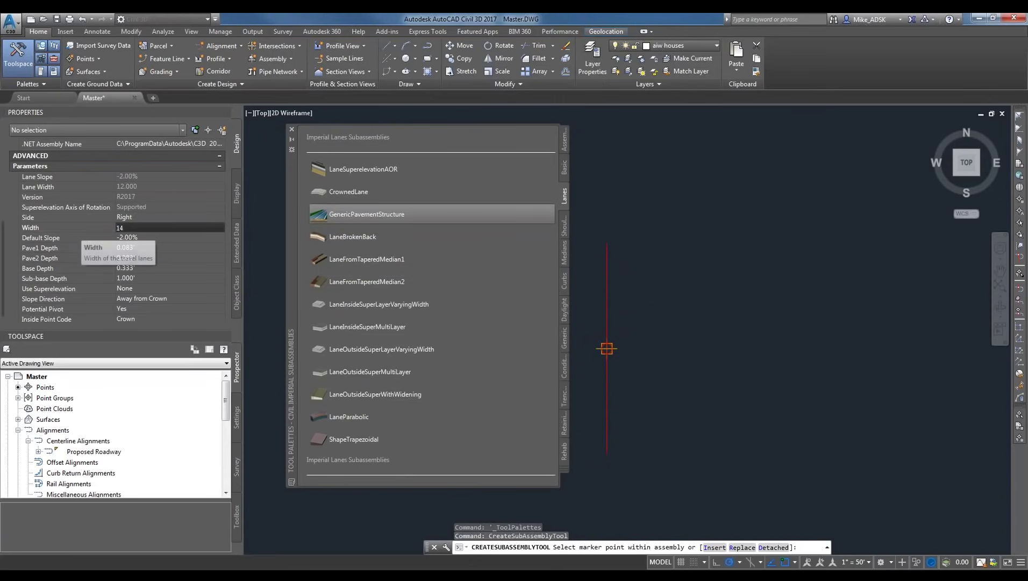
key("Tab")
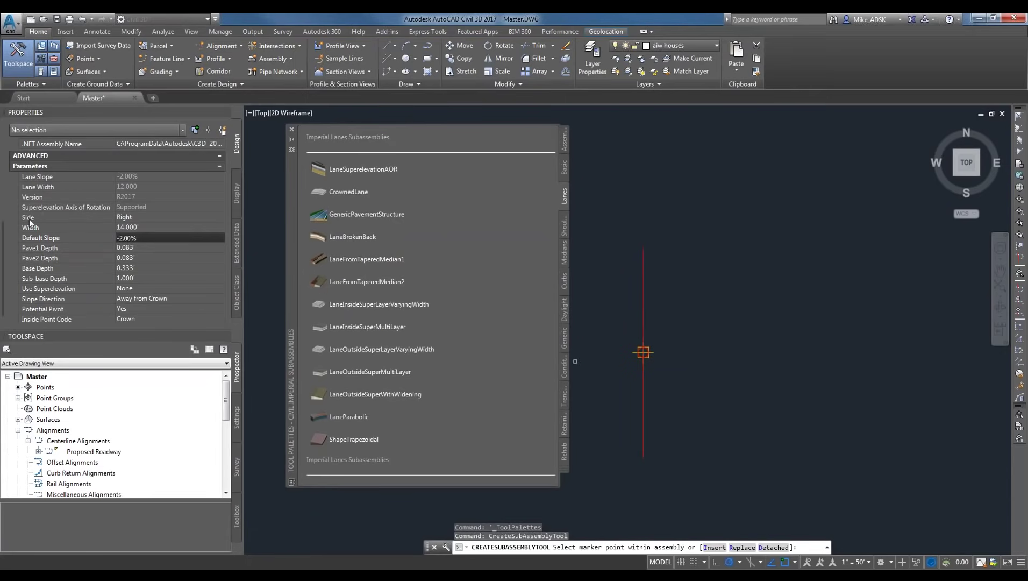
left_click(643, 352)
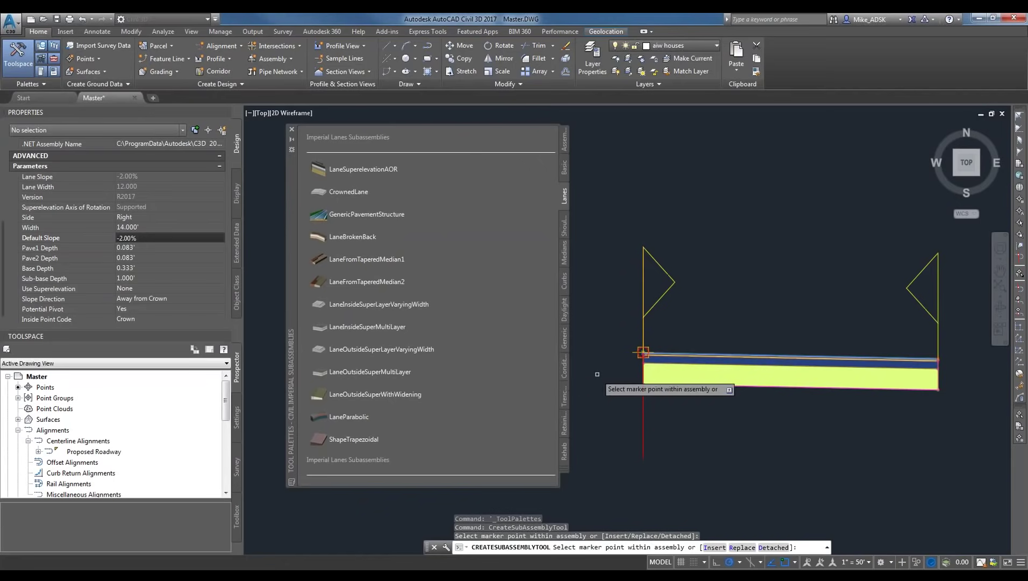
Attach a matching 14-foot LaneSuperelevationAOR lane to the left side of the assembly baseline and end the command.
scroll(602, 376, "down", 2)
middle_click_drag(619, 378, 696, 382)
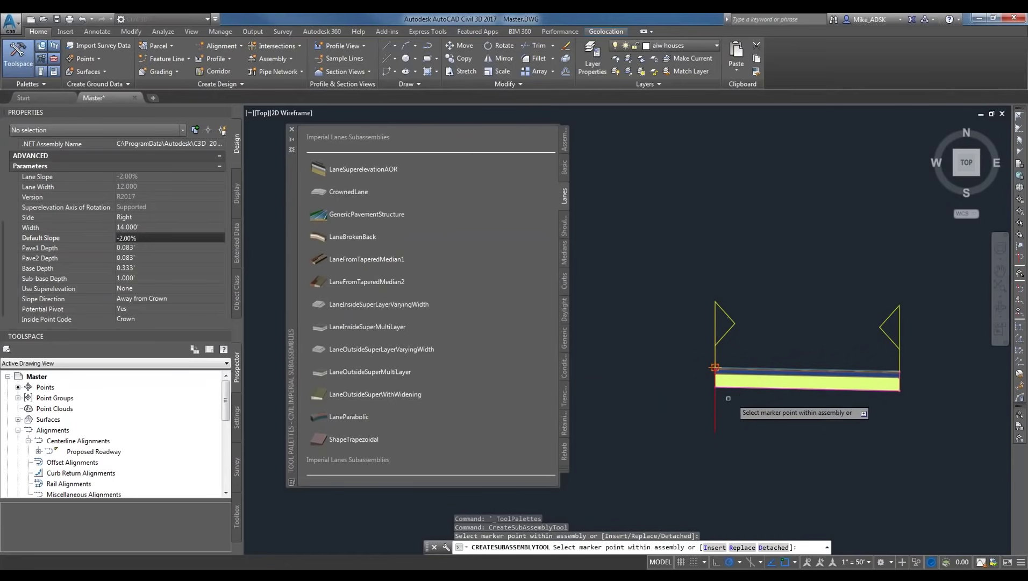
scroll(704, 352, "up", 4)
left_click(705, 349)
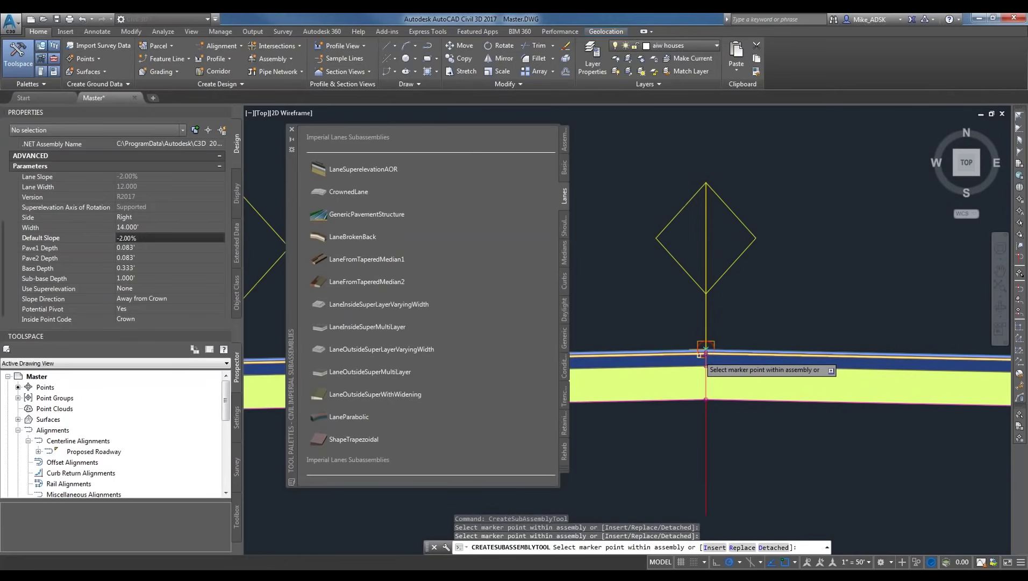
scroll(699, 355, "down", 3)
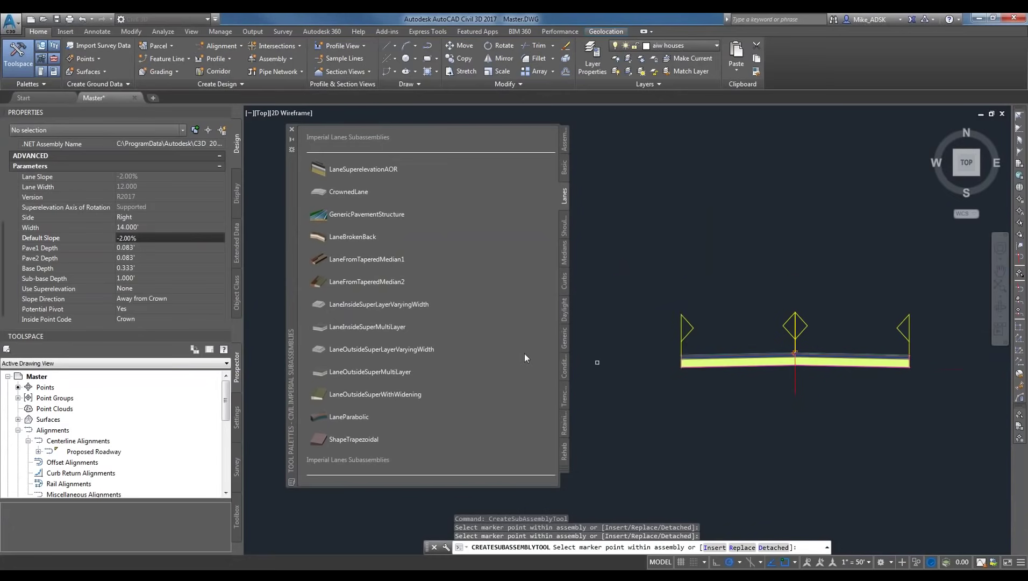
key("Escape")
middle_click_drag(738, 317, 687, 311)
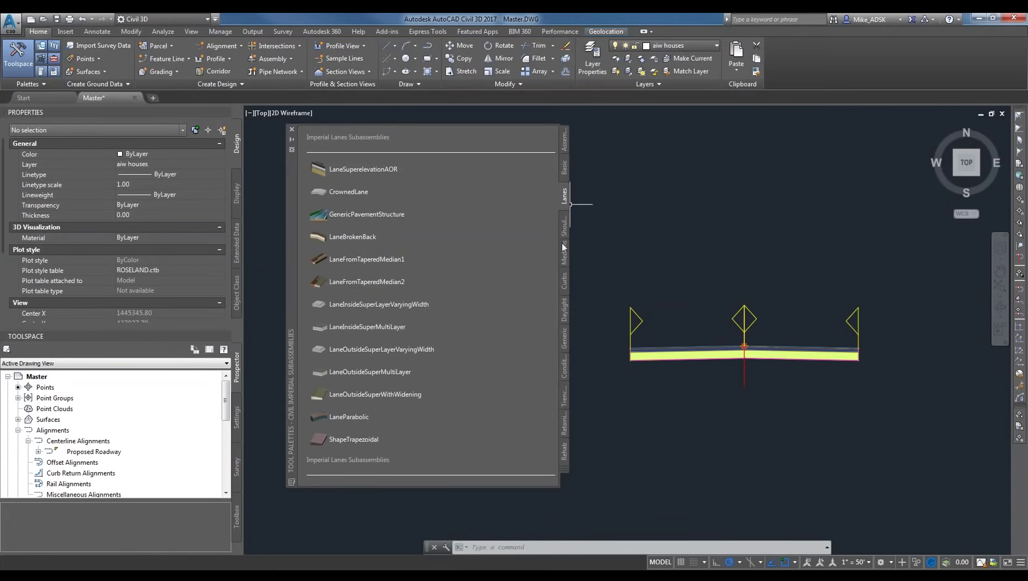
Attach an UrbanCurbGutterGeneral curb and gutter from the Curbs subassemblies to the outer top edge of the right lane.
left_click(565, 280)
scroll(819, 370, "up", 2)
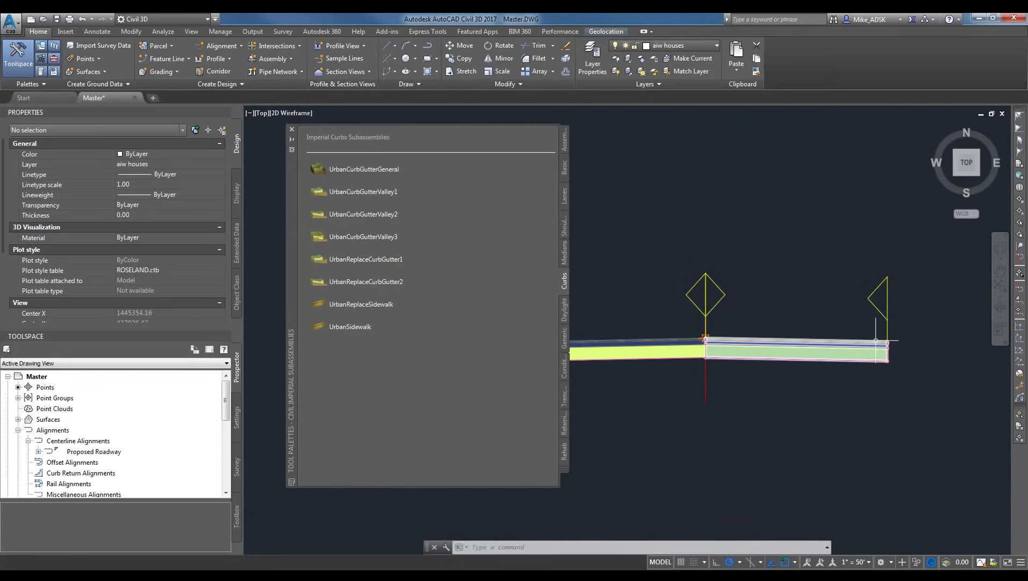
scroll(585, 344, "down", 2)
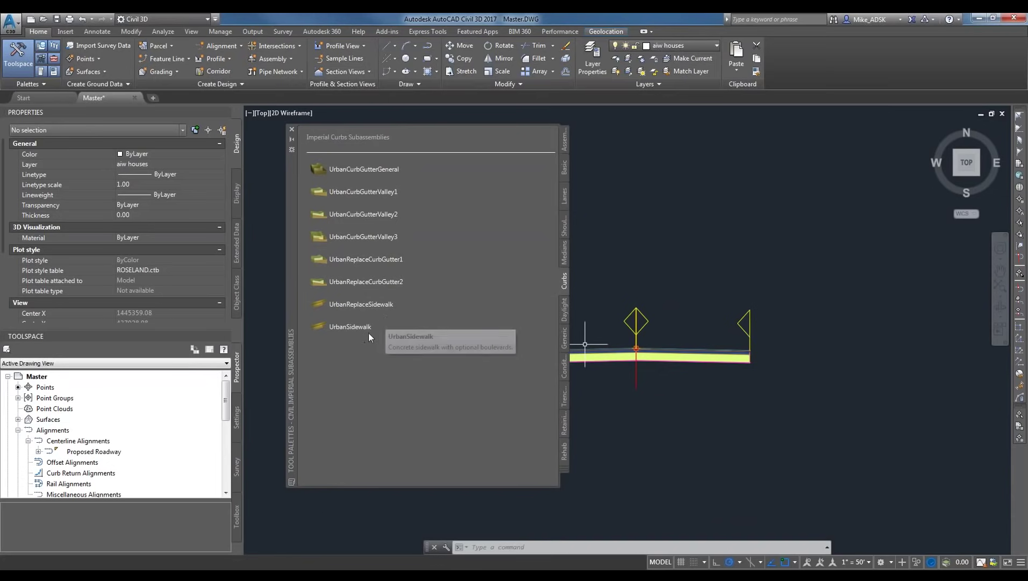
left_click(371, 169)
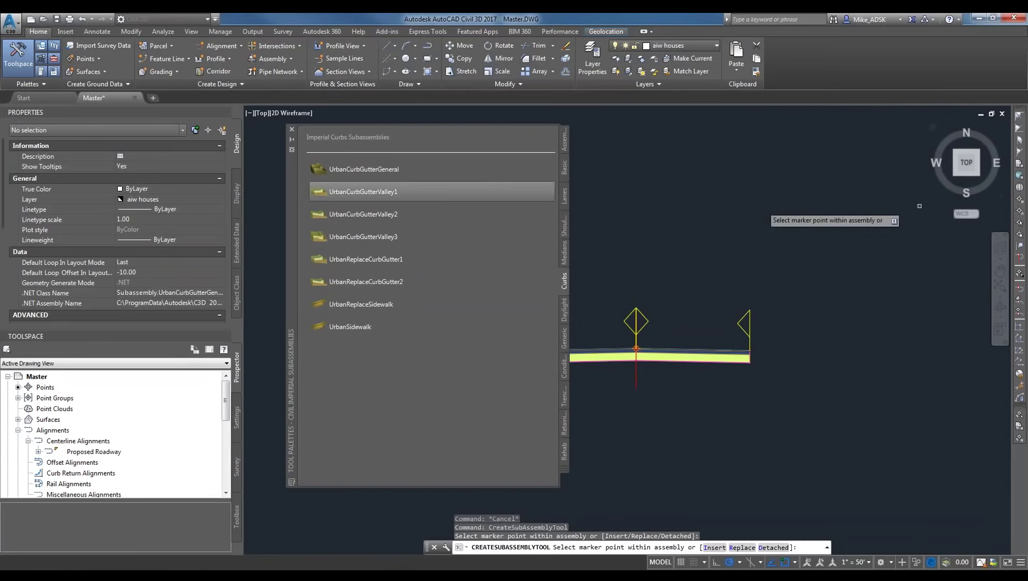
left_click_drag(6, 201, 5, 301)
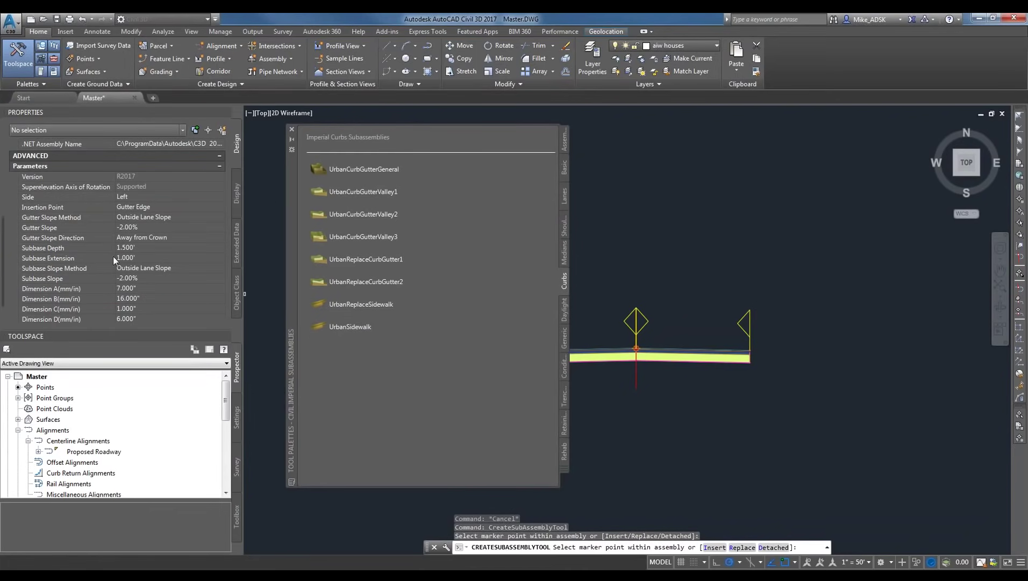
left_click(139, 226)
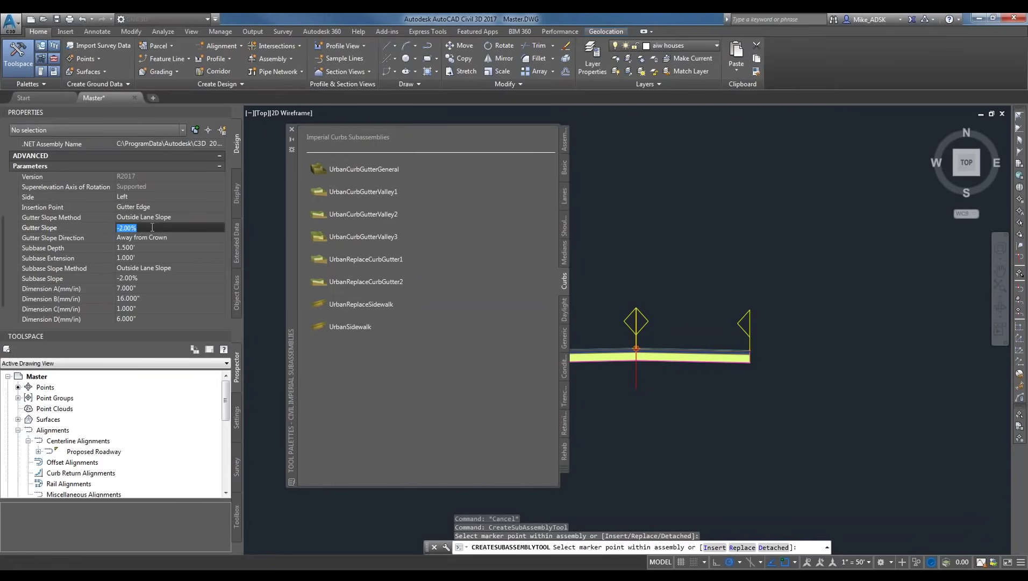
left_click(135, 248)
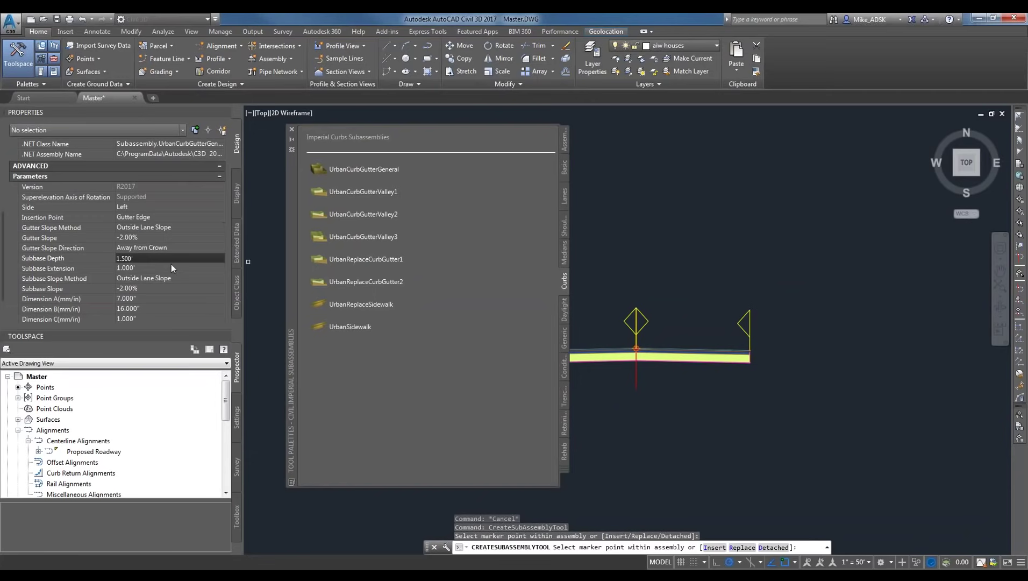
scroll(747, 346, "up", 6)
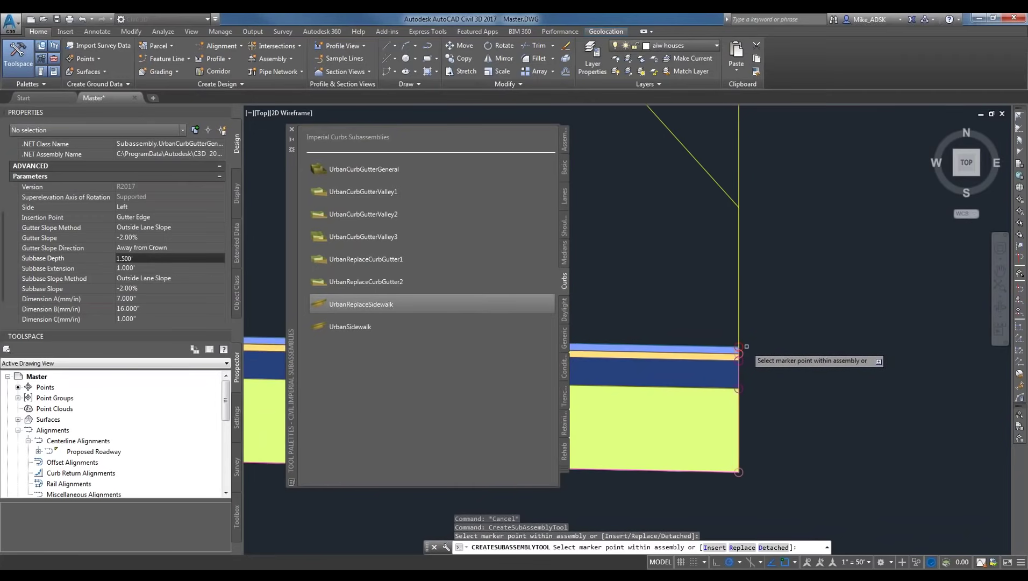
left_click(740, 351)
scroll(667, 350, "down", 3)
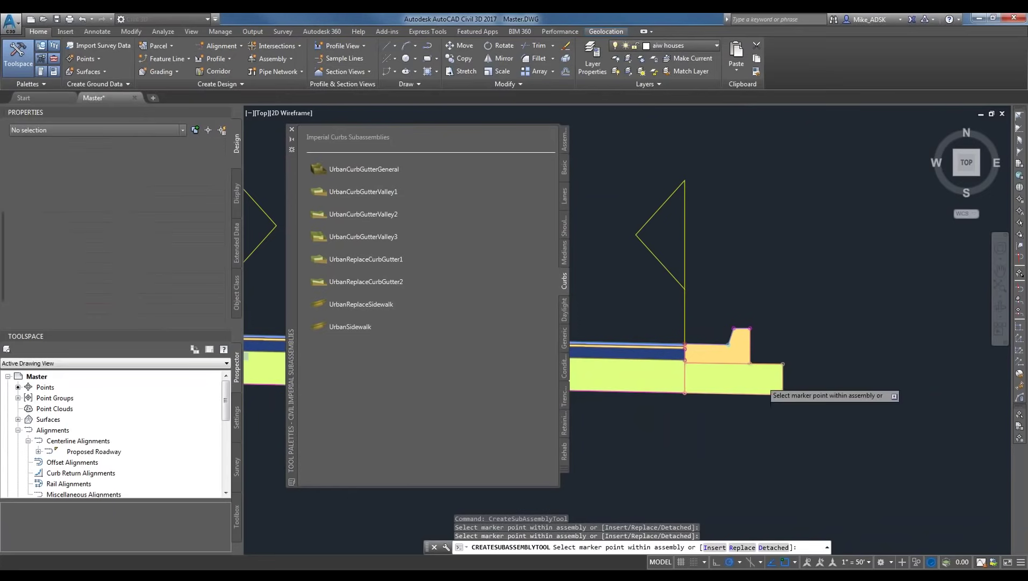
key("Escape")
scroll(780, 379, "down", 4)
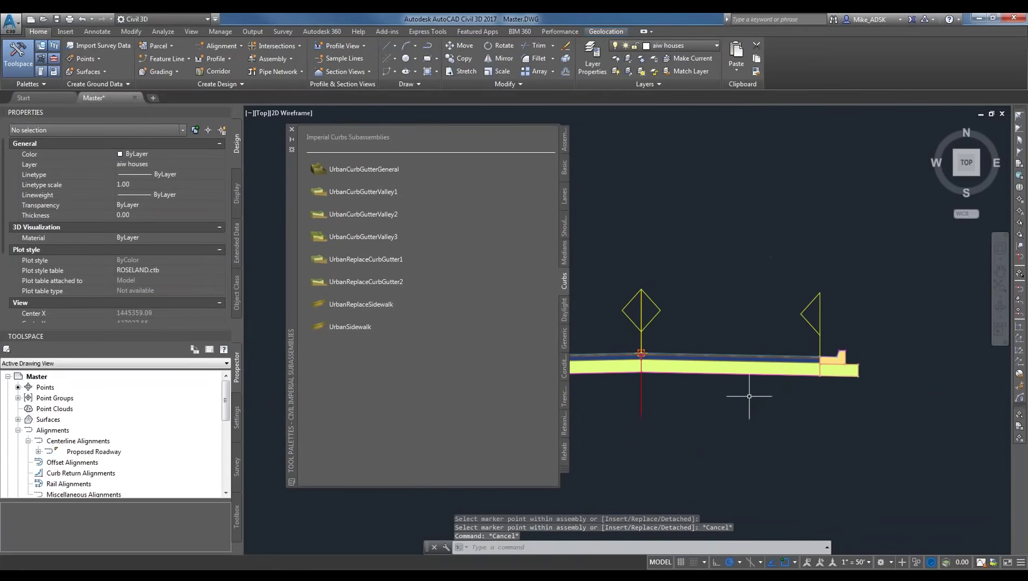
Attach an UrbanSidewalk with a sidewalk width of 9 feet to the top back of the right curb.
scroll(725, 362, "up", 2)
middle_click_drag(915, 356, 831, 372)
scroll(801, 384, "up", 2)
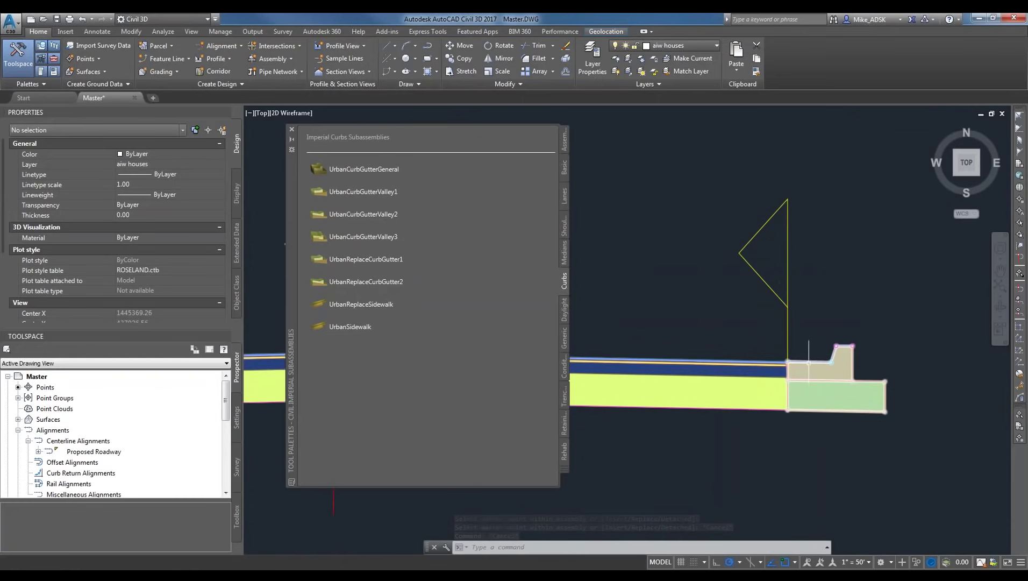
left_click(344, 328)
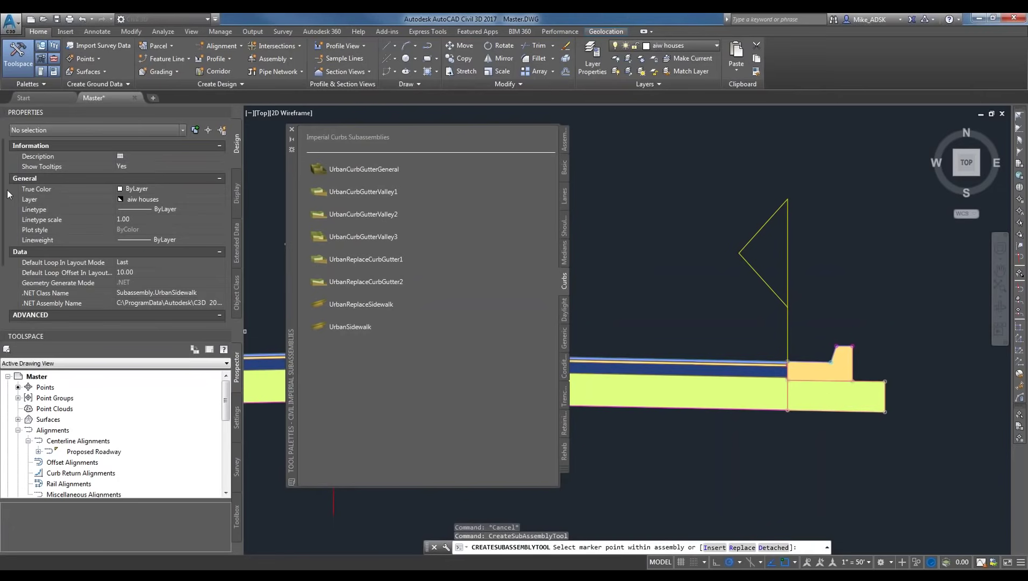
scroll(5, 195, "down", 3)
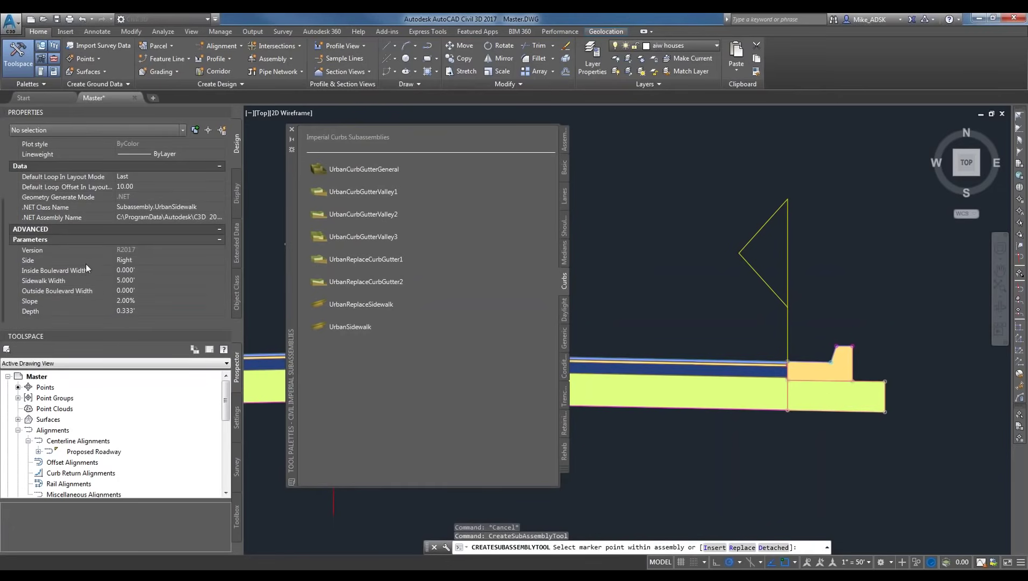
left_click(153, 270)
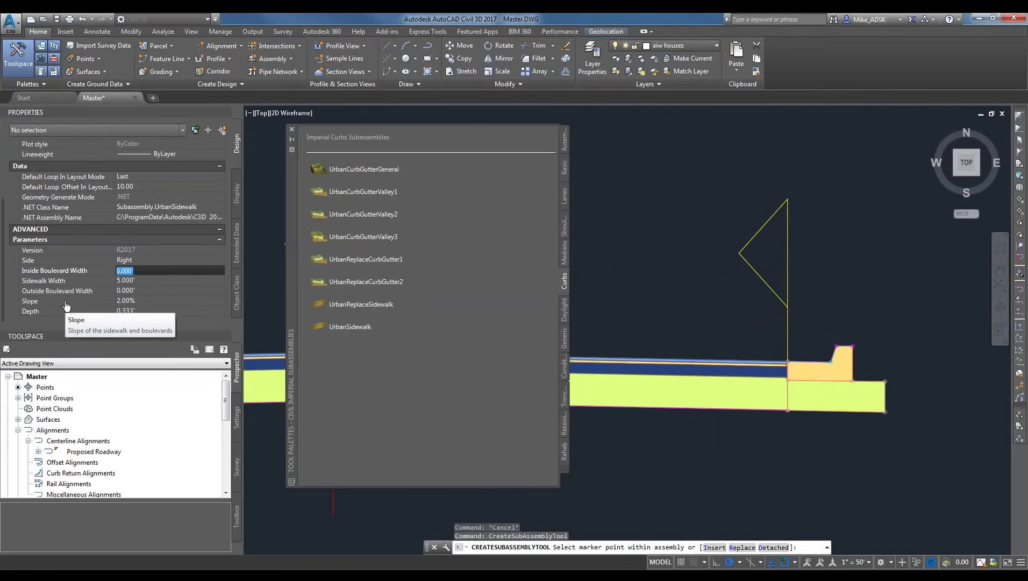
left_click(138, 280)
type("9")
key("Tab")
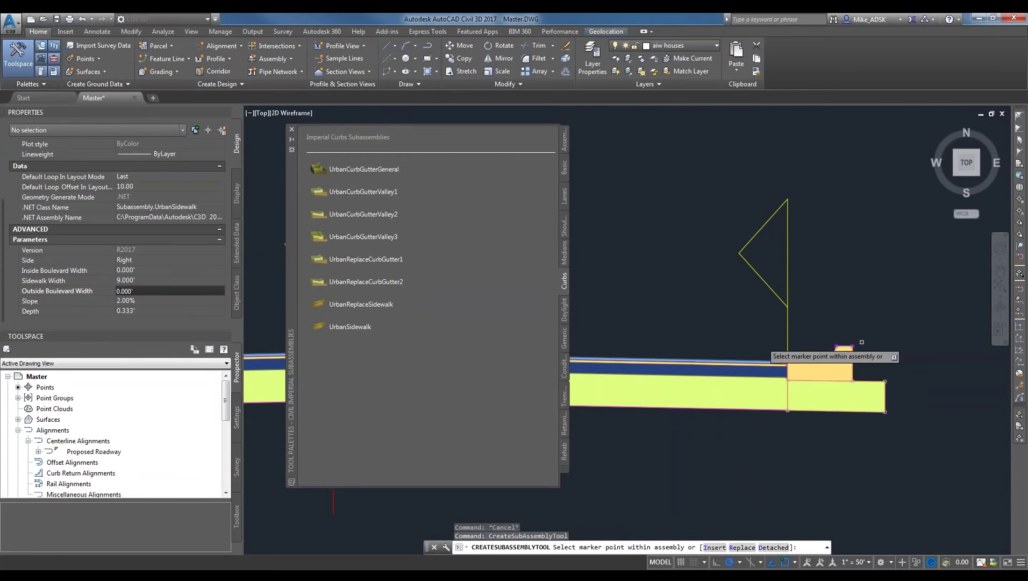
scroll(860, 343, "up", 5)
scroll(707, 371, "down", 5)
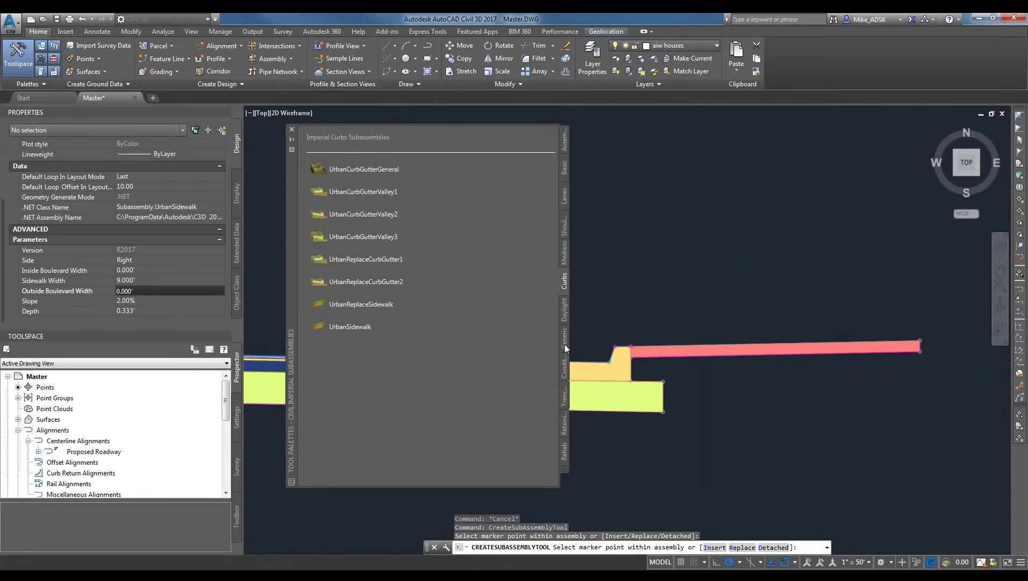
key("Escape")
scroll(748, 391, "down", 3)
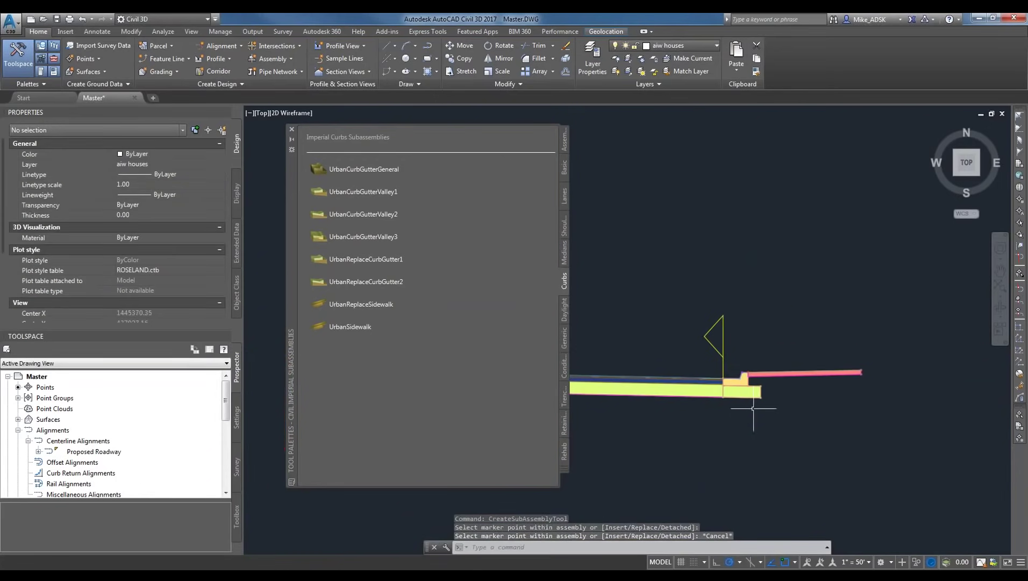
scroll(726, 425, "down", 1)
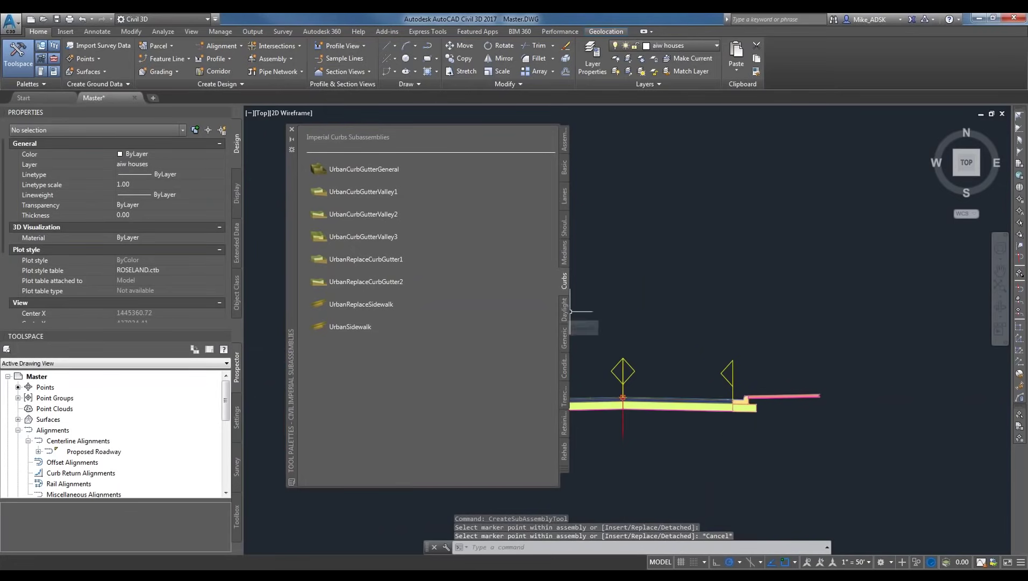
right_click(563, 295)
left_click(824, 284)
key("Escape")
scroll(666, 392, "up", 3)
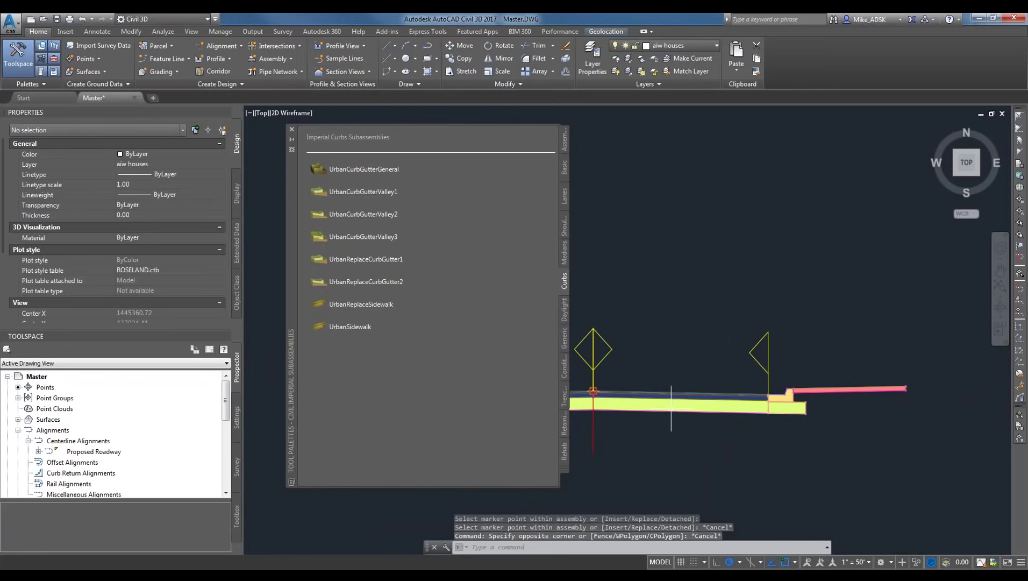
Review the DaylightBasin subassembly's parameters, such as foreslope slope and width, from the Daylight subassemblies.
scroll(753, 391, "down", 2)
middle_click_drag(913, 391, 832, 391)
scroll(832, 391, "up", 2)
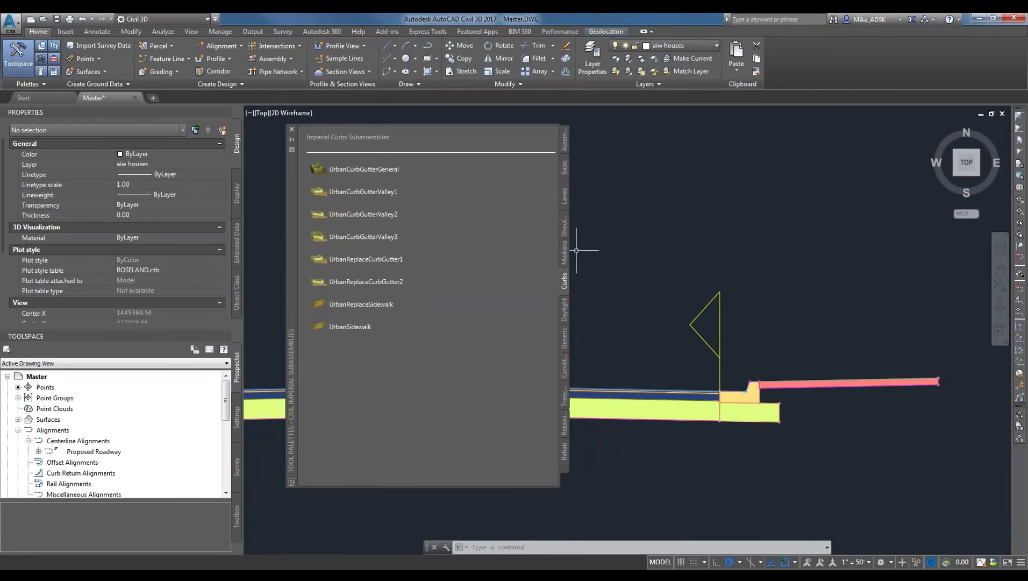
left_click(565, 312)
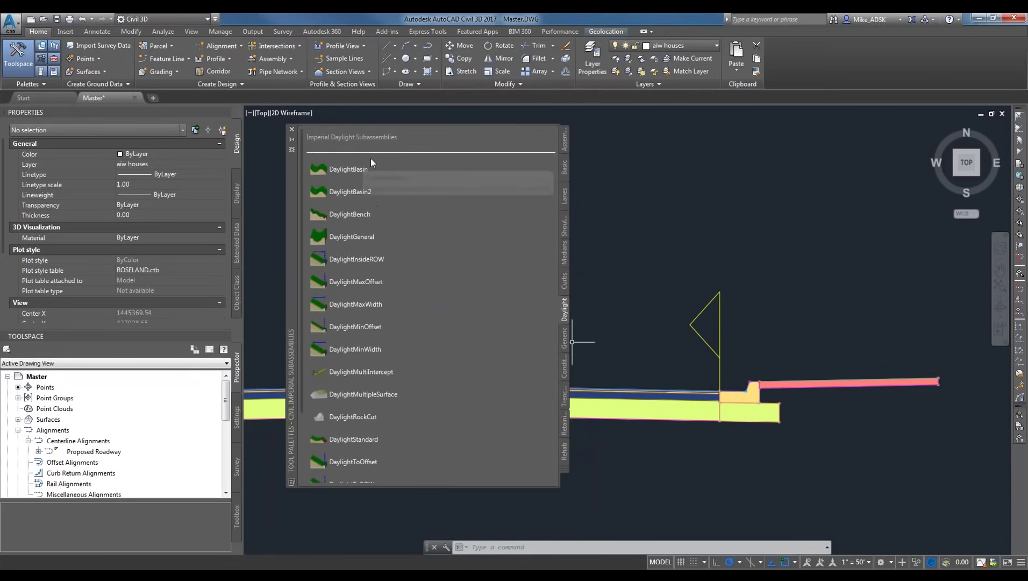
left_click(341, 170)
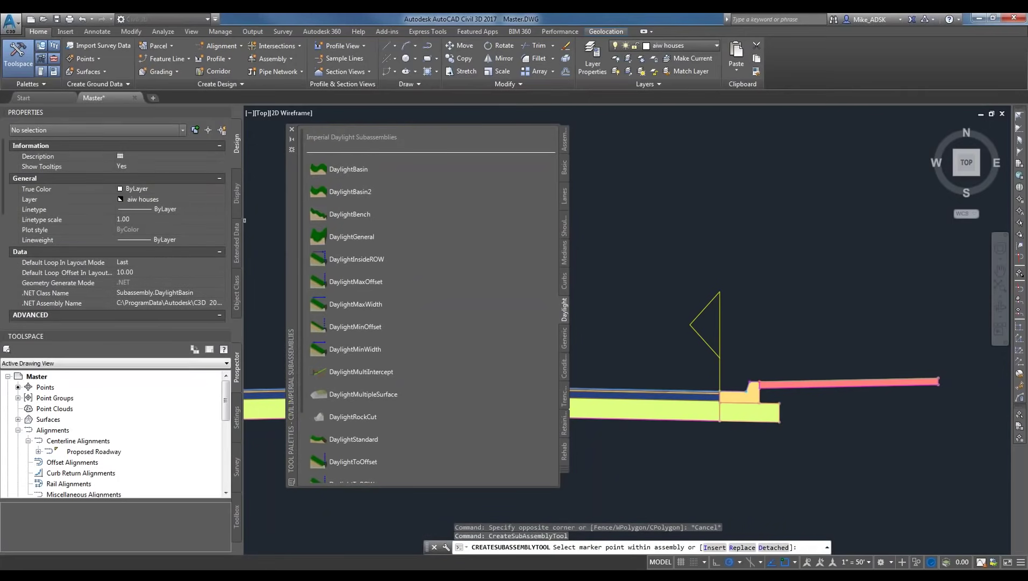
left_click_drag(3, 175, 9, 230)
mouse_move(45, 236)
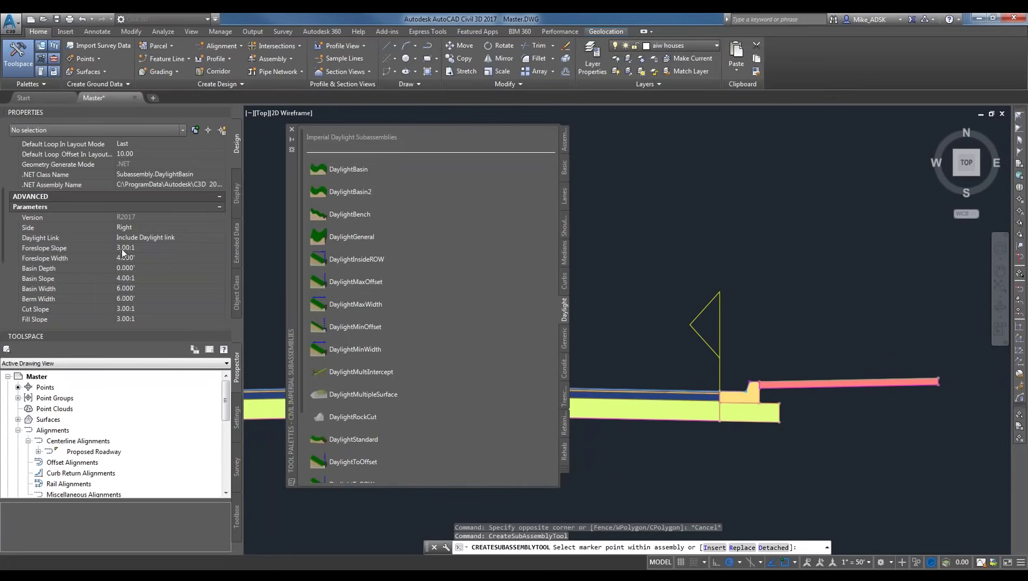
left_click(121, 248)
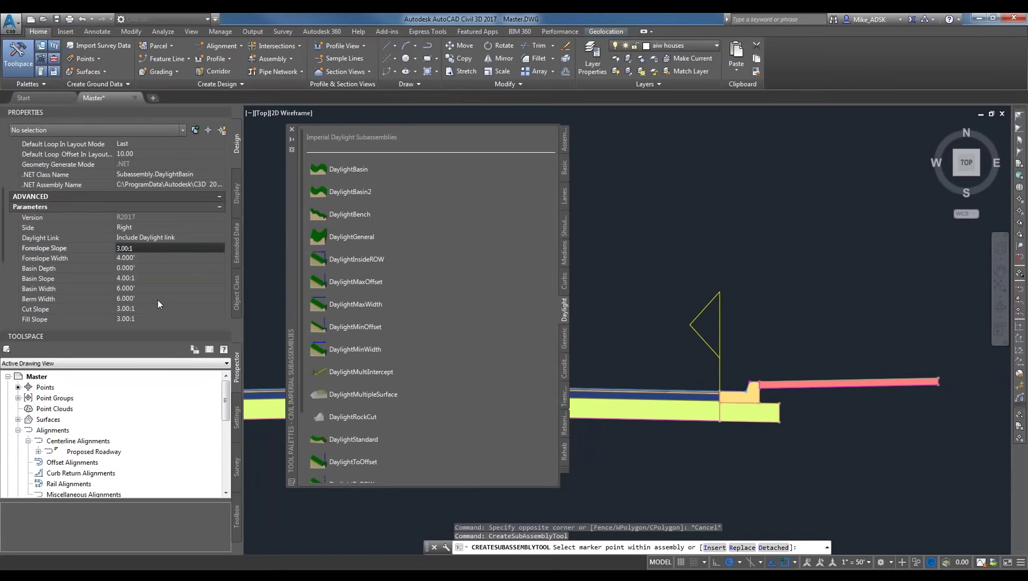
left_click(151, 259)
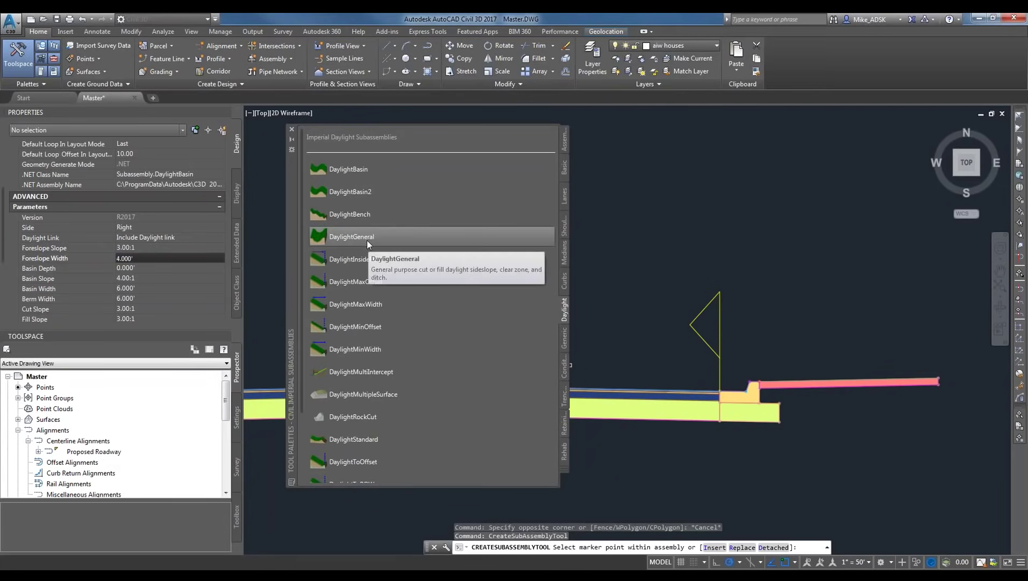
Review the DaylightGeneral cut and fill parameters and attach the subassembly to the outer top edge of the right sidewalk.
left_click_drag(6, 168, 6, 210)
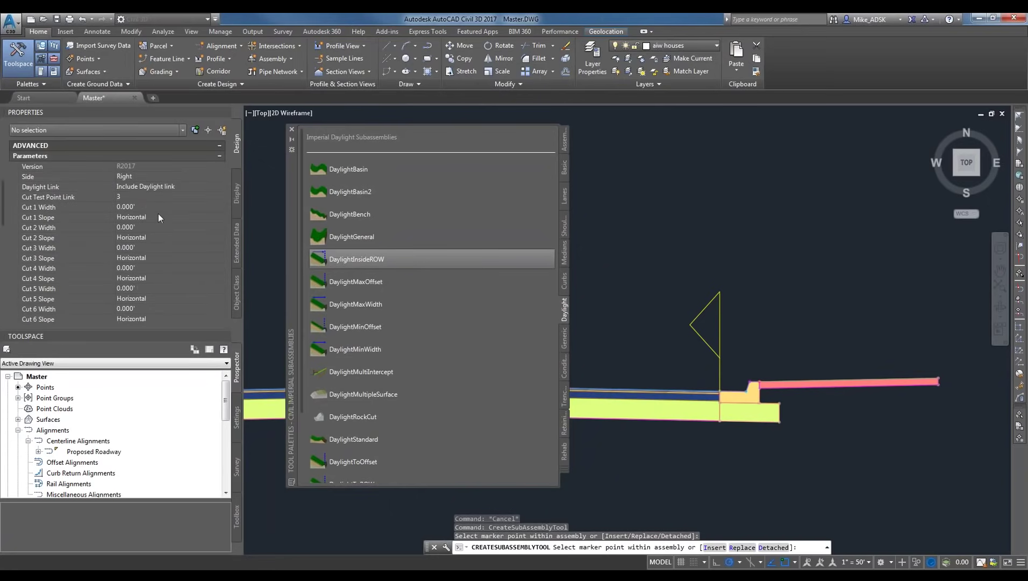
scroll(158, 214, "down", 6)
scroll(144, 298, "down", 4)
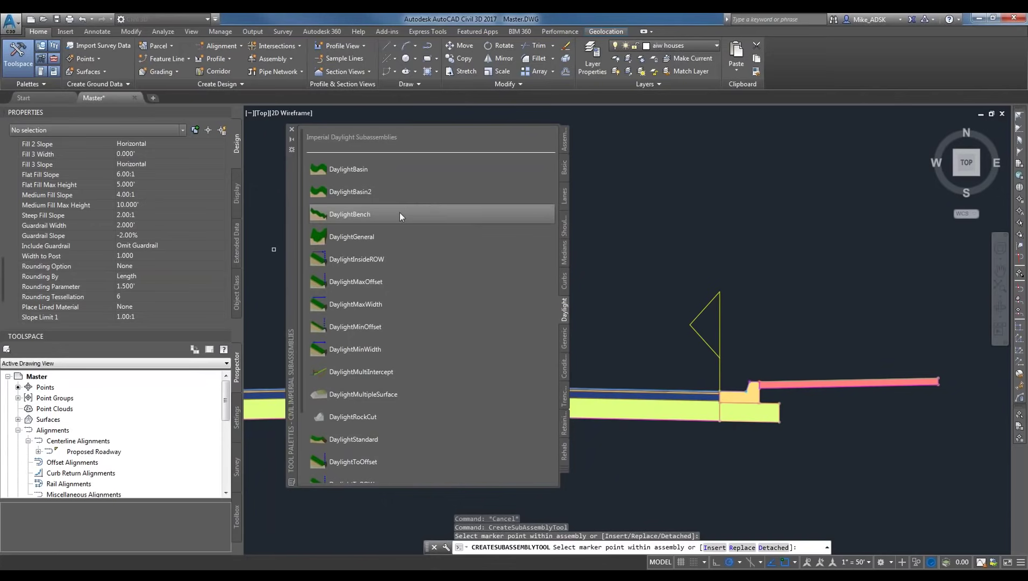
left_click(364, 238)
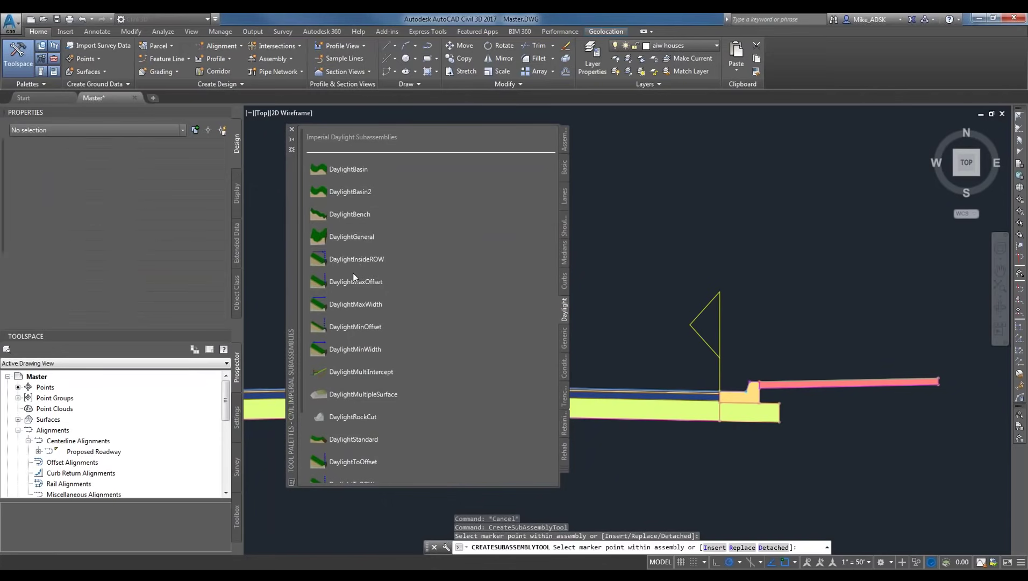
scroll(91, 203, "down", 10)
scroll(91, 203, "up", 3)
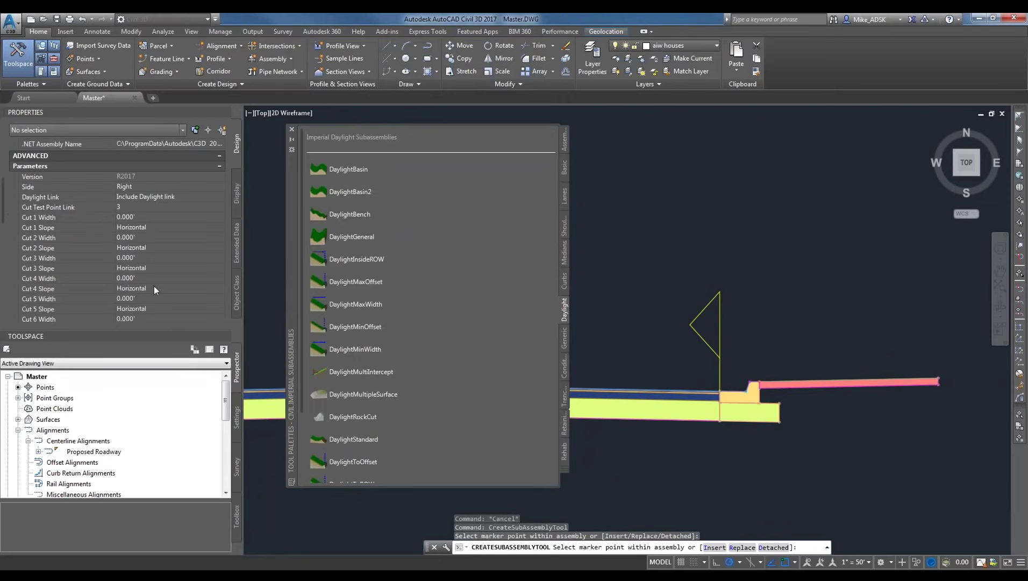
left_click_drag(5, 207, 3, 227)
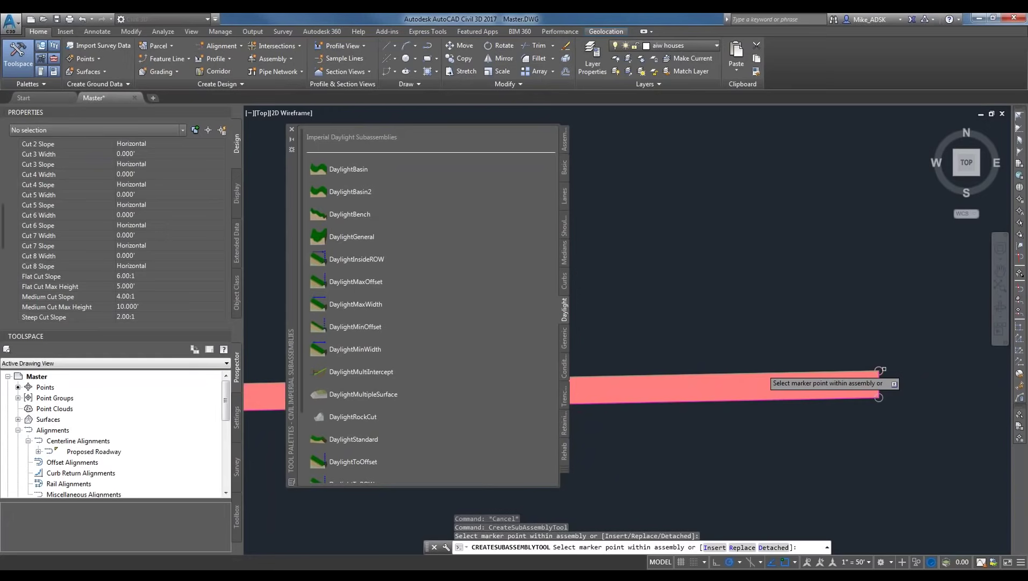
scroll(880, 371, "up", 5)
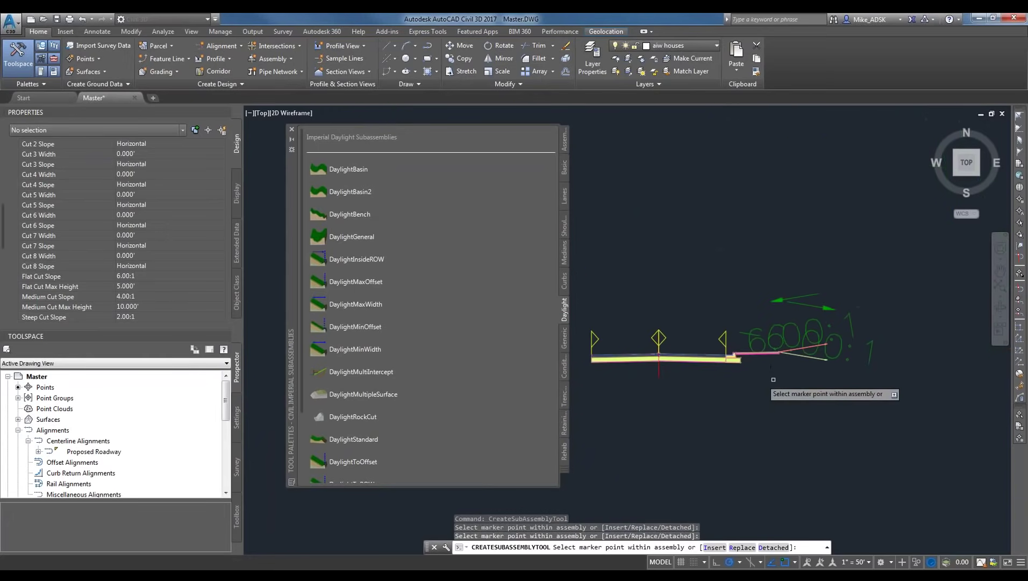
key("Escape")
Examine the right side of the assembly with its lane, curb, sidewalk and daylight slopes against the left side.
scroll(793, 355, "up", 4)
key("ctrl+3")
key("ctrl+3")
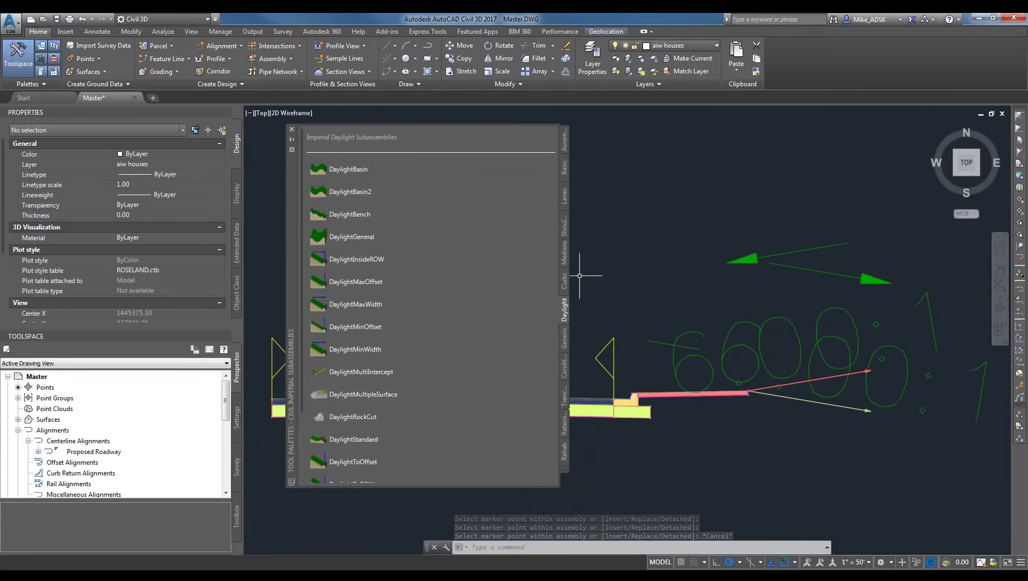
scroll(572, 284, "down", 1)
middle_click_drag(592, 293, 662, 301)
scroll(809, 327, "down", 2)
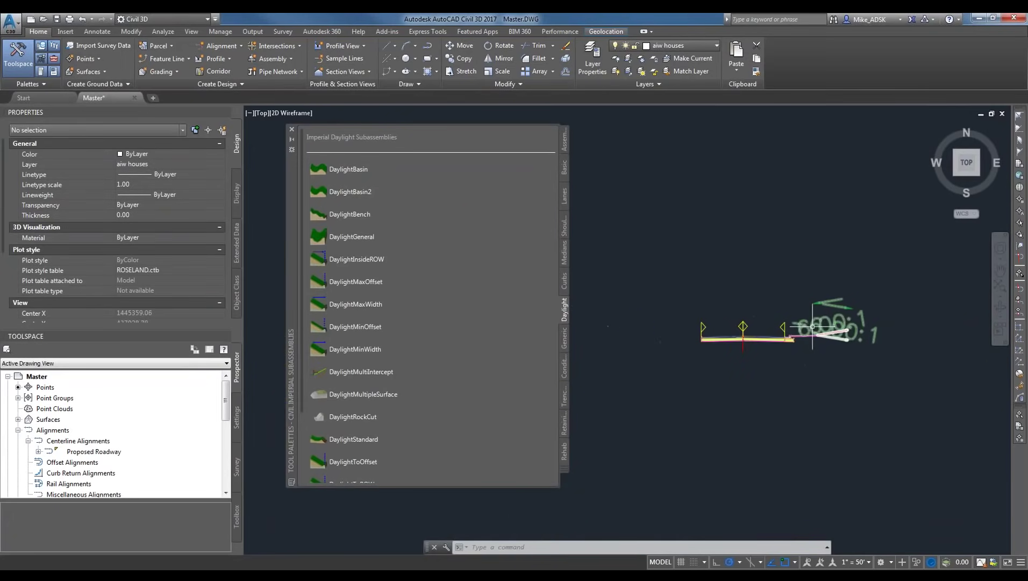
scroll(809, 327, "up", 2)
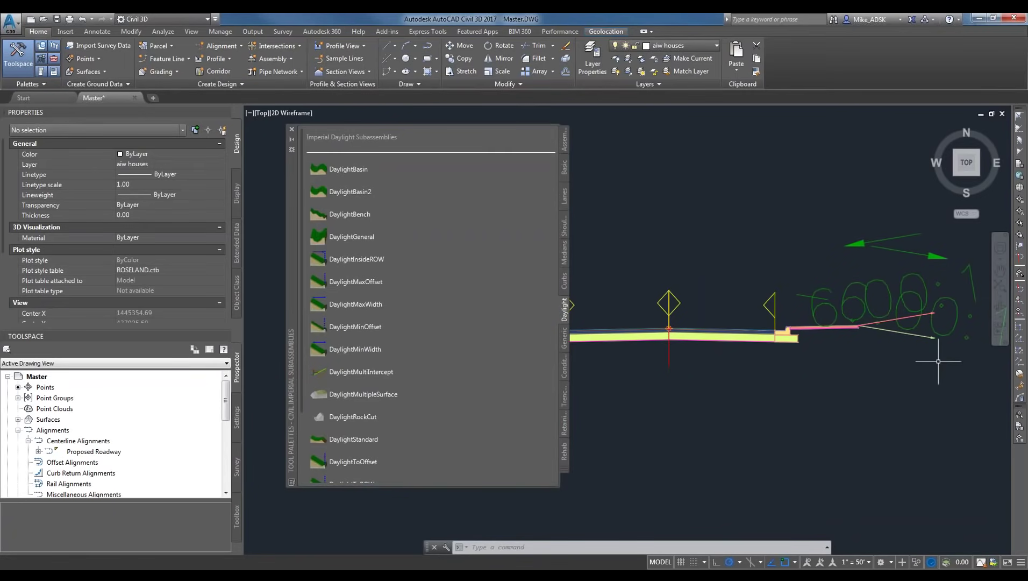
middle_click_drag(806, 391, 867, 386)
scroll(824, 385, "down", 2)
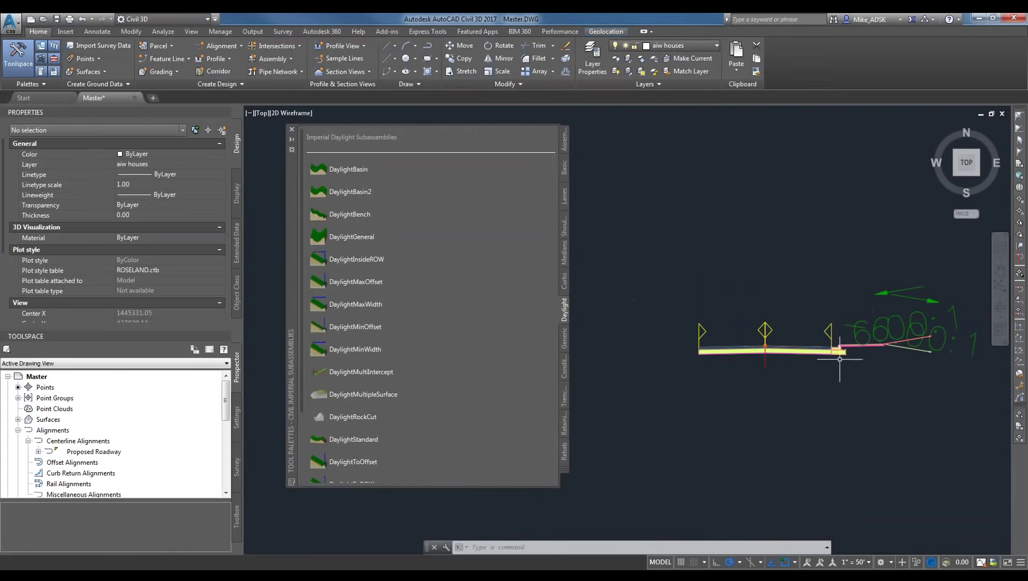
scroll(864, 355, "up", 2)
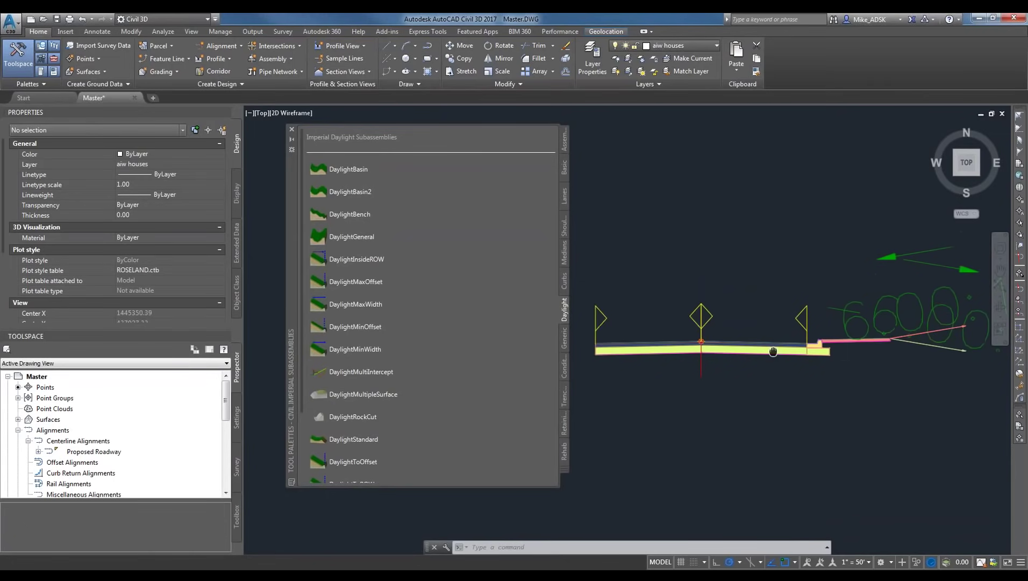
Mirror the right curb, sidewalk and daylight subassemblies onto the outer top edge of the left lane.
middle_click_drag(772, 352, 776, 363)
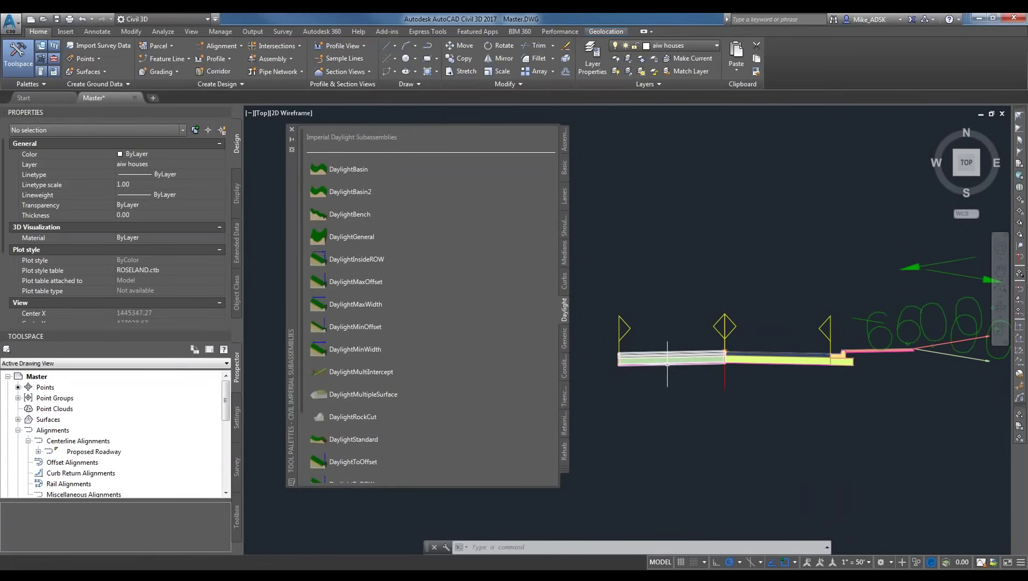
scroll(866, 353, "up", 2)
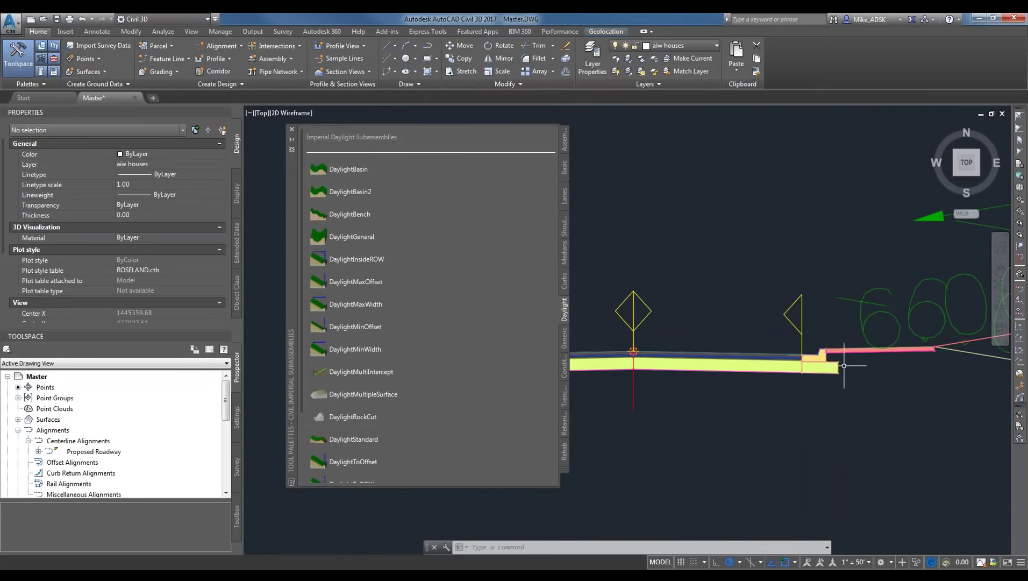
middle_click_drag(844, 366, 790, 301)
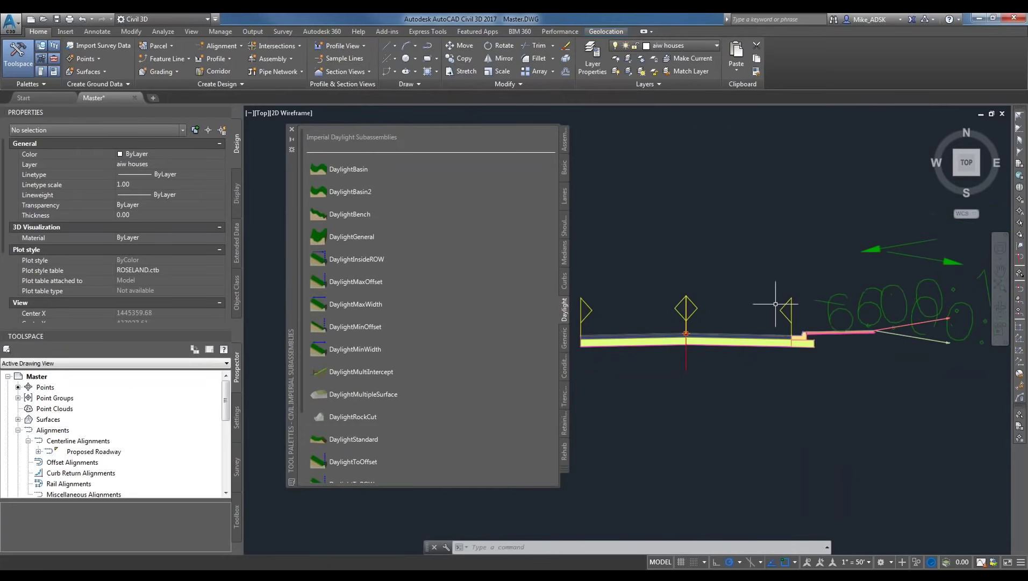
left_click(914, 376)
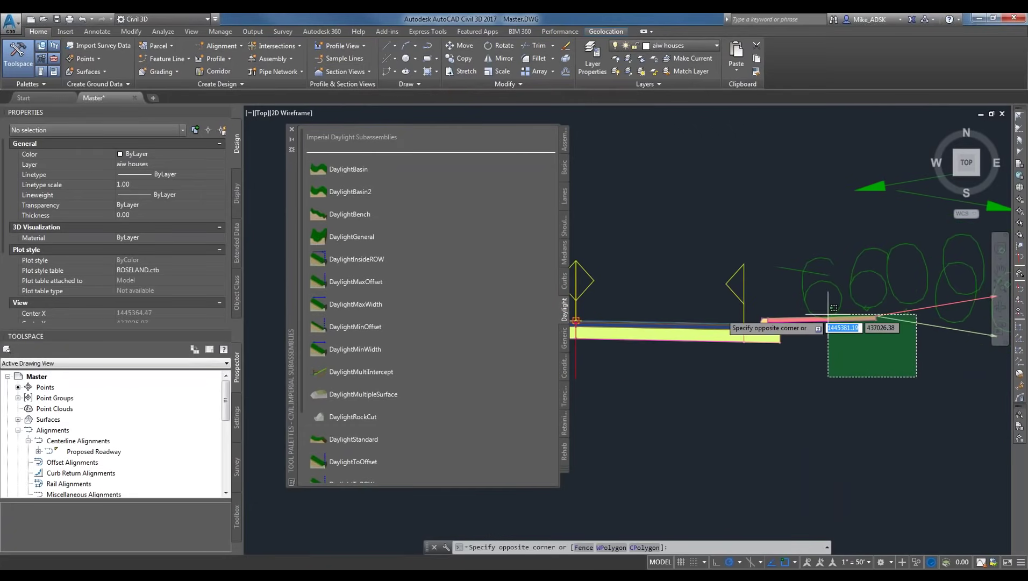
left_click(767, 308)
right_click(804, 342)
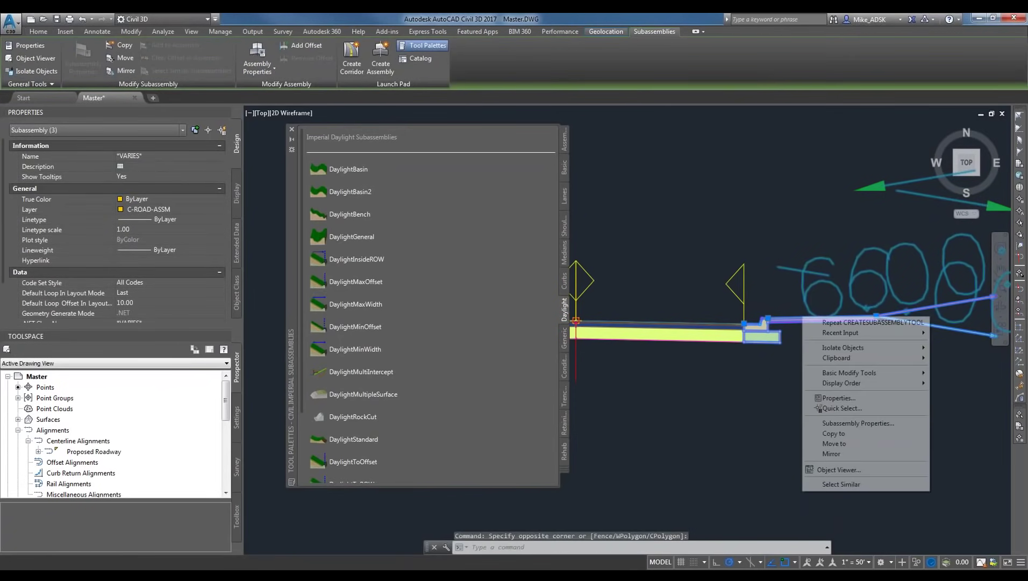
left_click(842, 454)
scroll(743, 368, "up", 5)
scroll(743, 369, "up", 3)
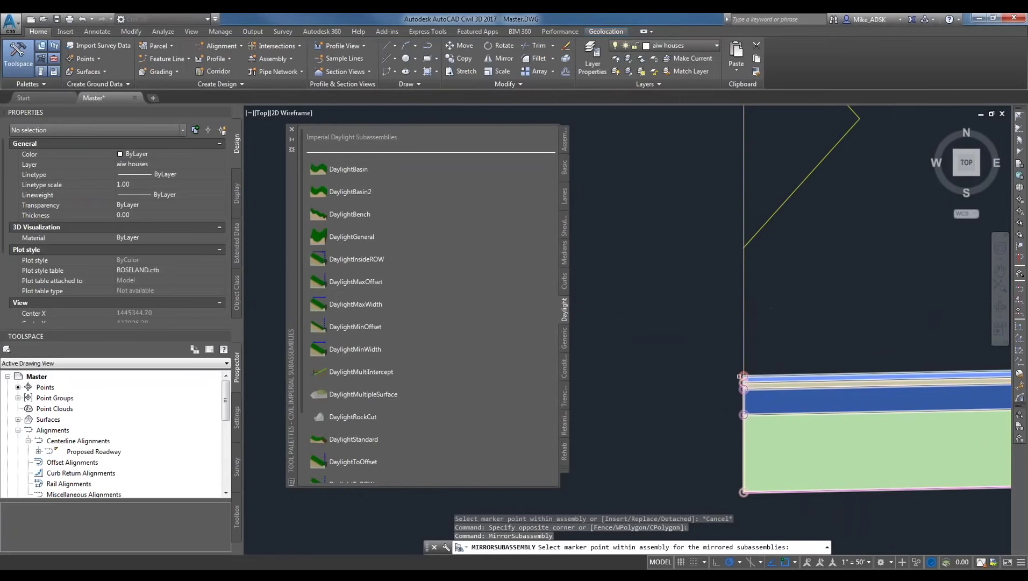
left_click(742, 378)
scroll(777, 394, "down", 5)
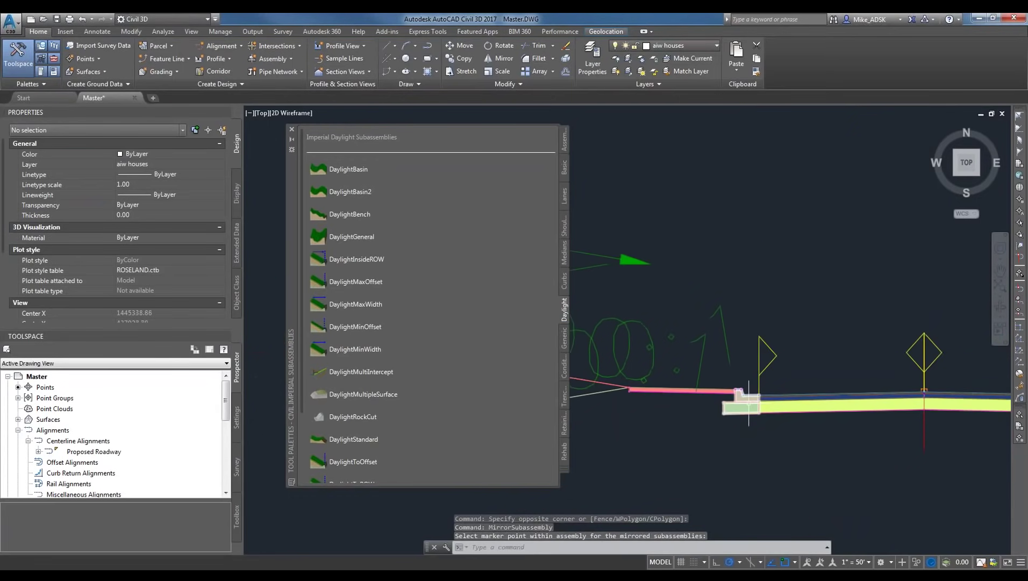
key("Escape")
scroll(758, 394, "up", 3)
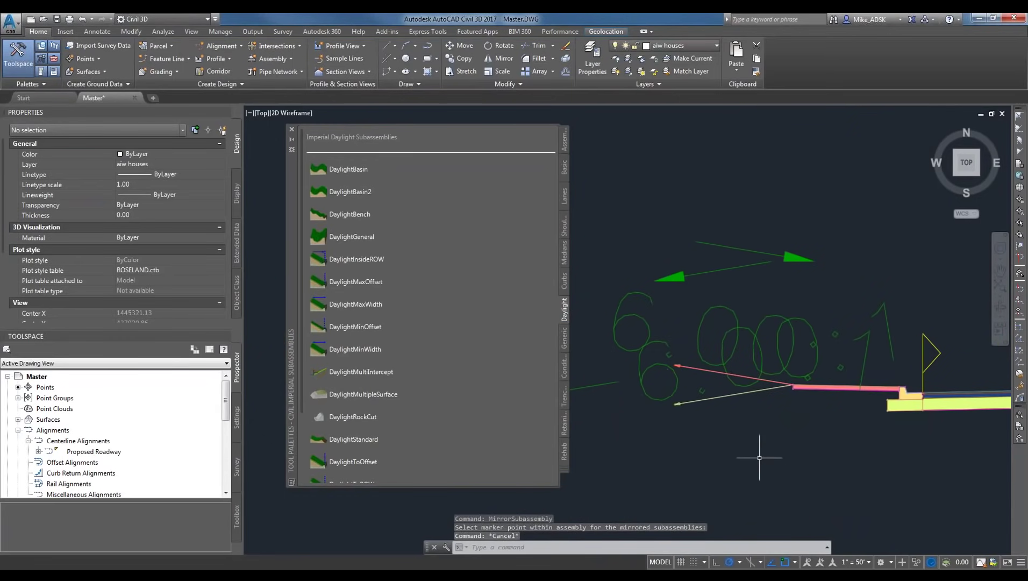
scroll(769, 371, "down", 4)
scroll(782, 377, "up", 1)
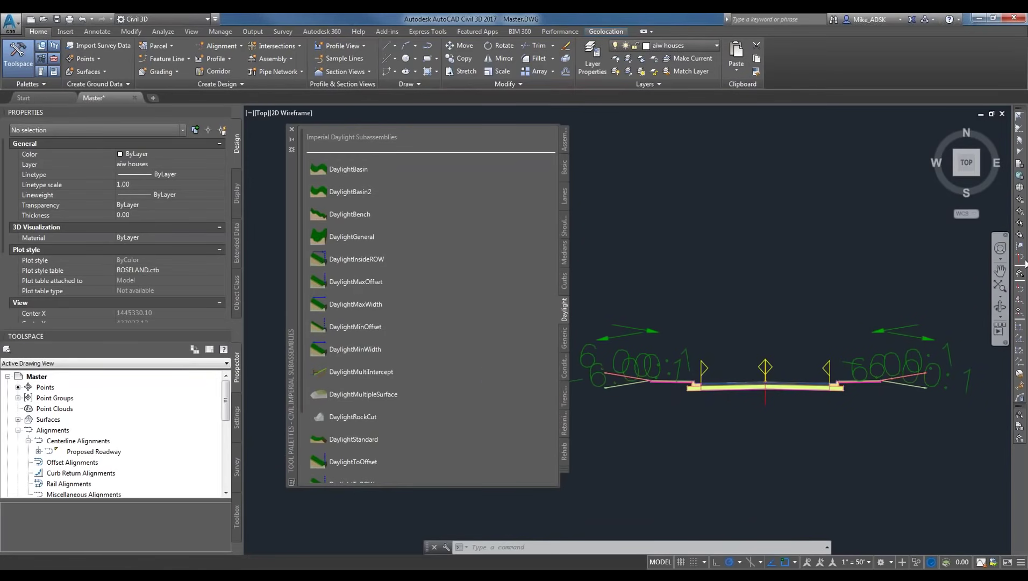
Display the Imperial Basic Subassemblies in place of the Daylight ones.
left_click(745, 243)
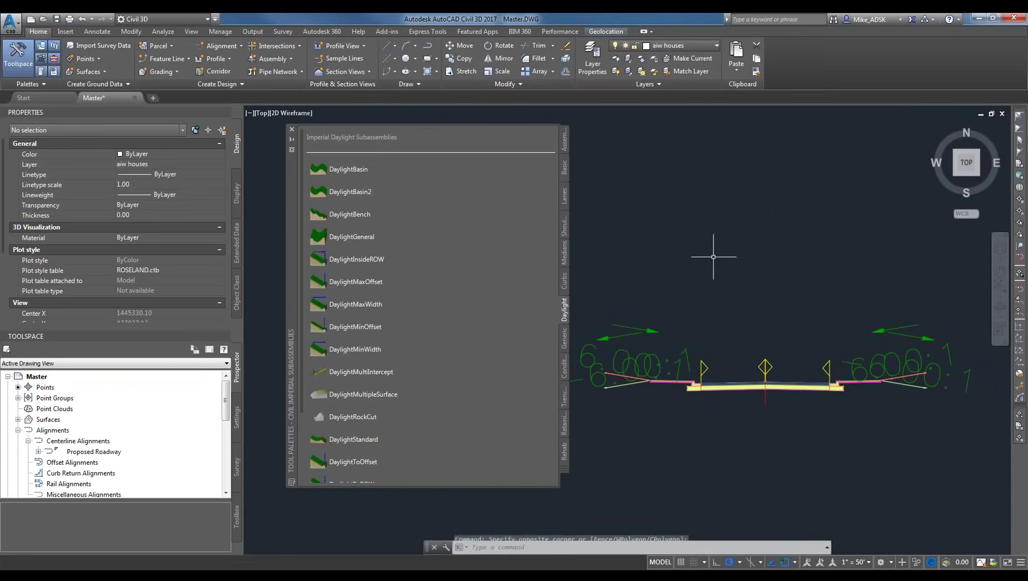
mouse_move(301, 339)
left_mouse_down()
mouse_move(302, 407)
mouse_move(296, 292)
left_mouse_up()
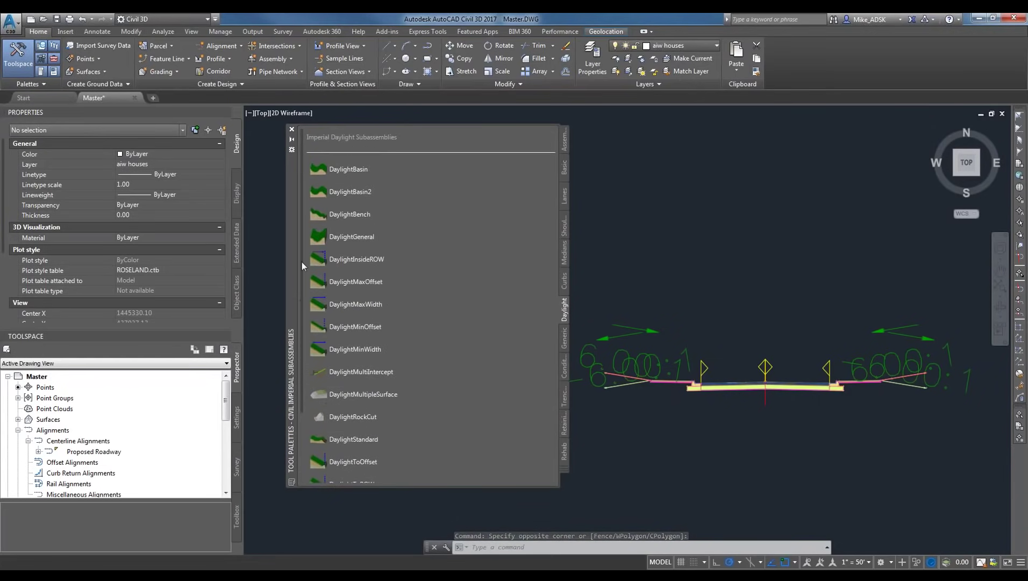
left_click(565, 169)
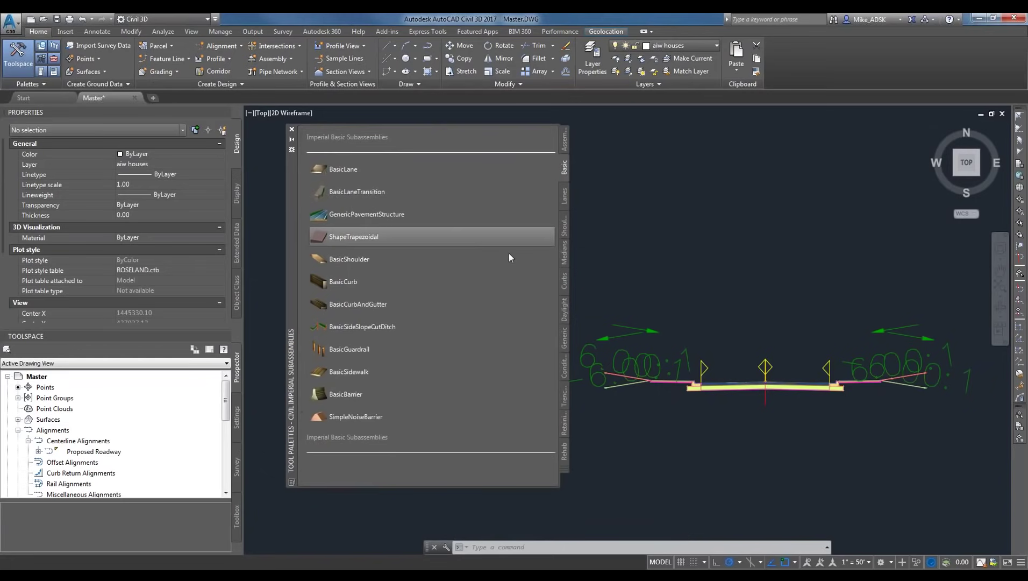
key("Escape")
key("Escape")
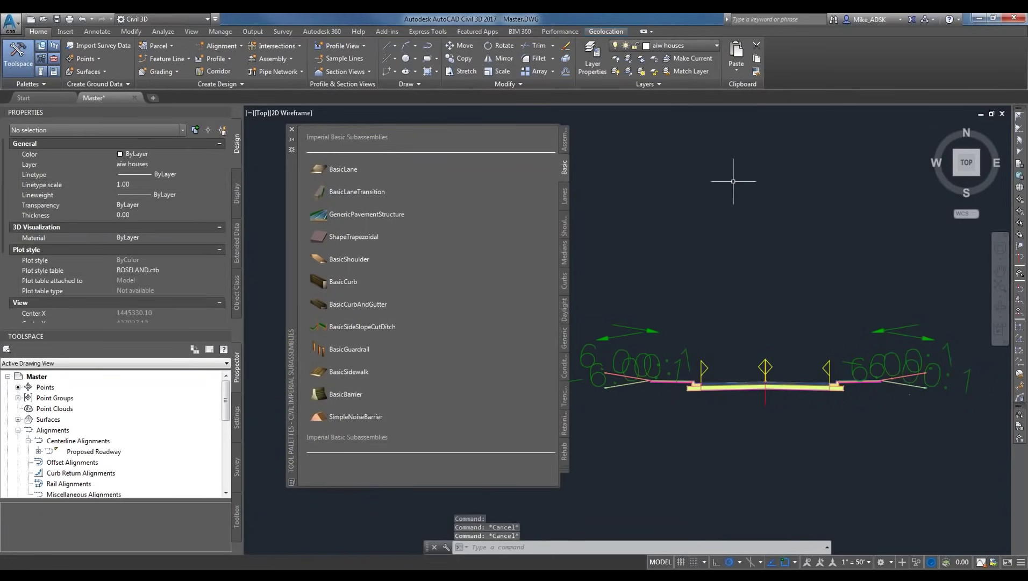
Delete the DaylightGeneral subassemblies from the right and left sides of the assembly.
left_click(936, 414)
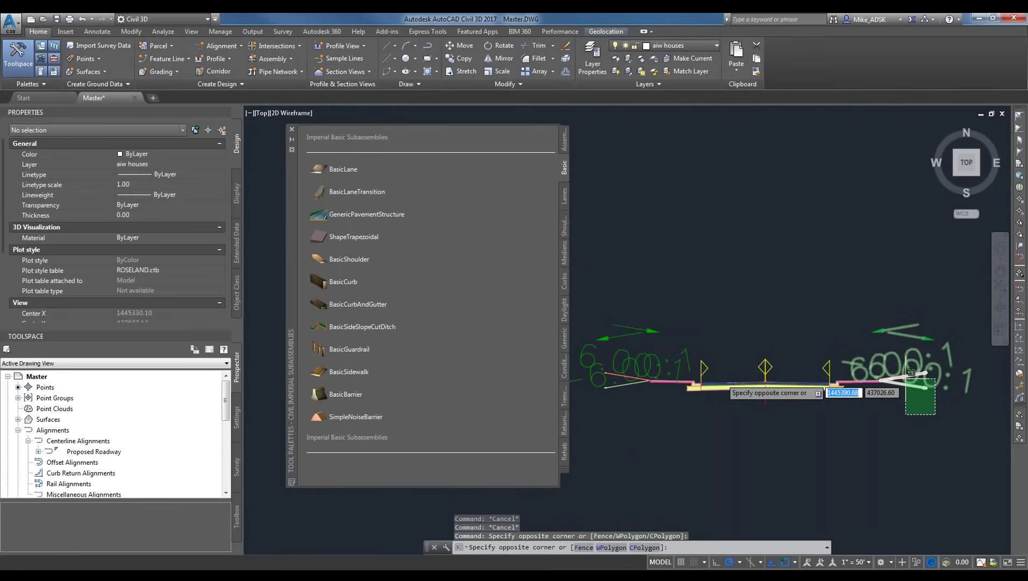
left_click(915, 342)
key("Delete")
left_click(653, 387)
left_click(601, 354)
key("Delete")
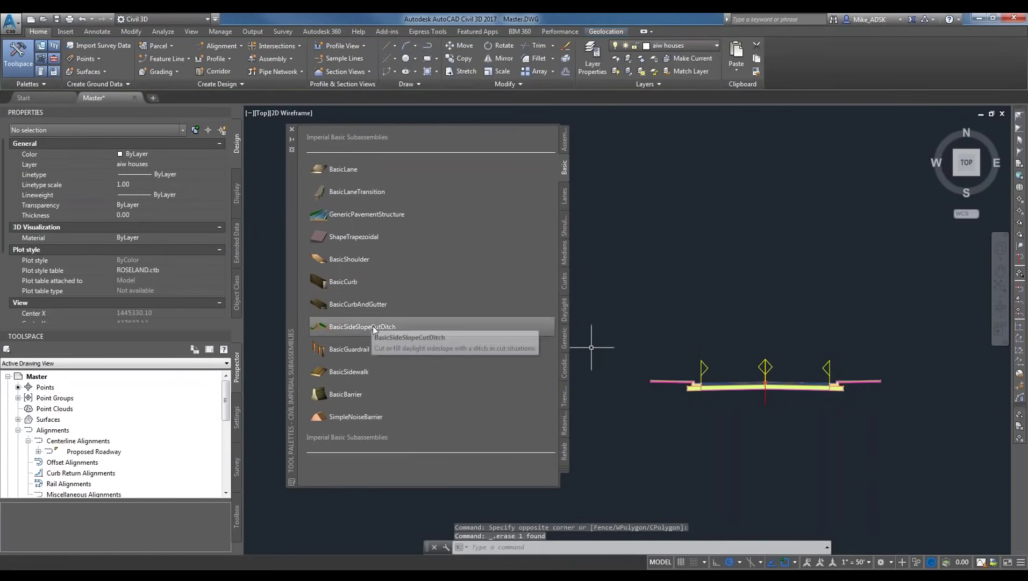
Start adding a BasicSideSlopeCutDitch subassembly with its cut slope and fill slope both set to 3:1.
left_click(362, 327)
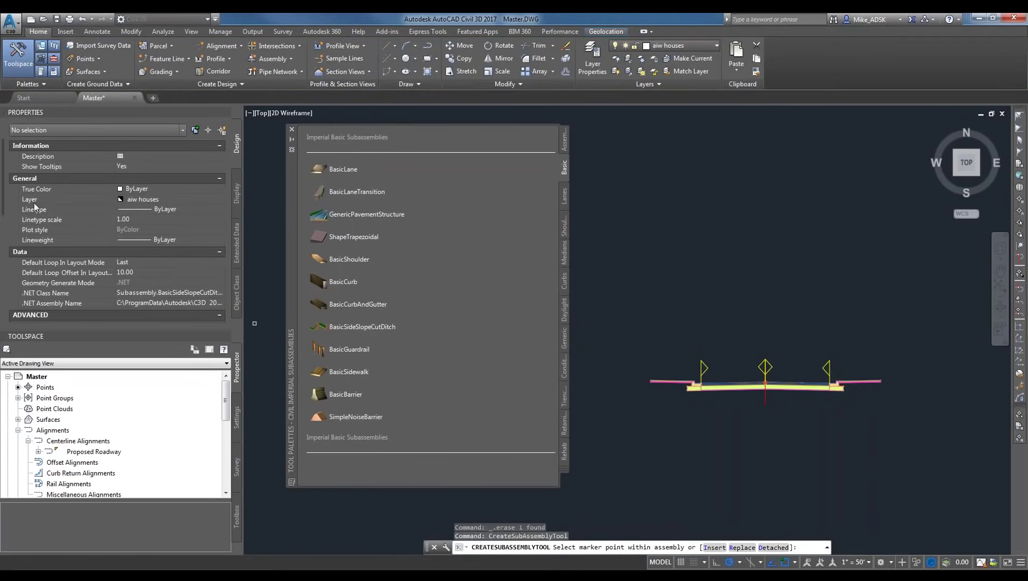
scroll(4, 189, "down", 5)
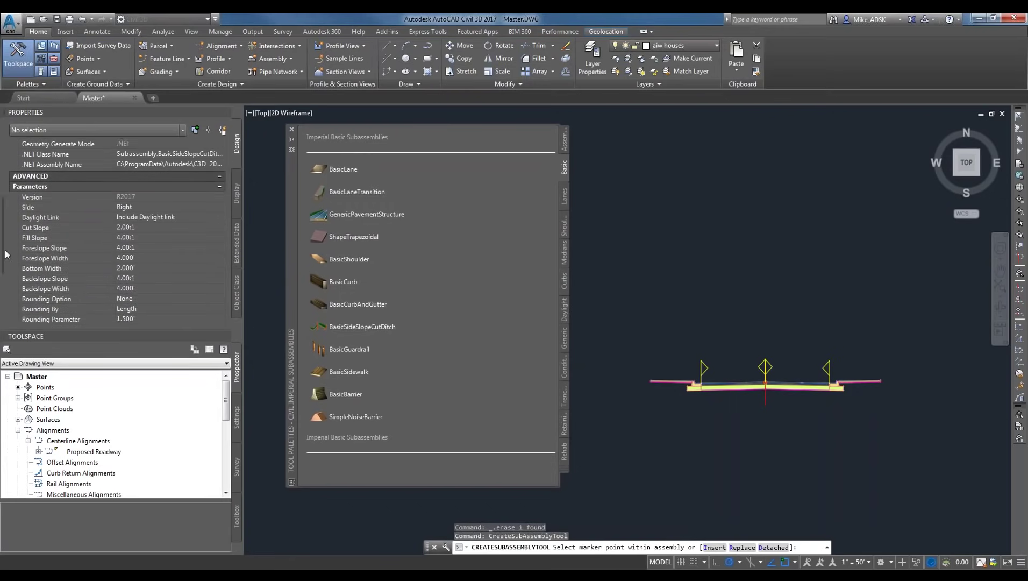
left_click(146, 207)
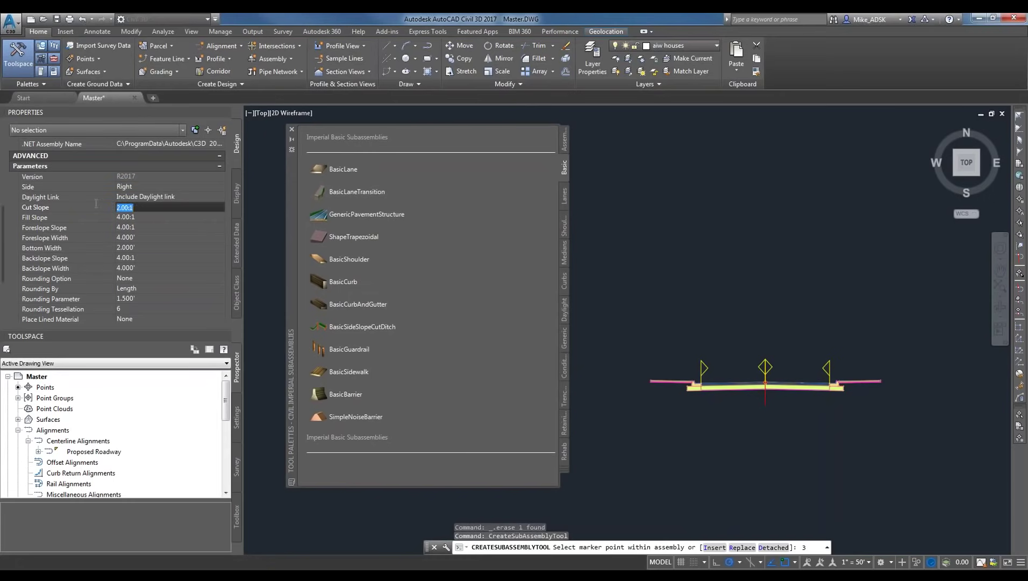
type("3")
key("Tab")
type("3")
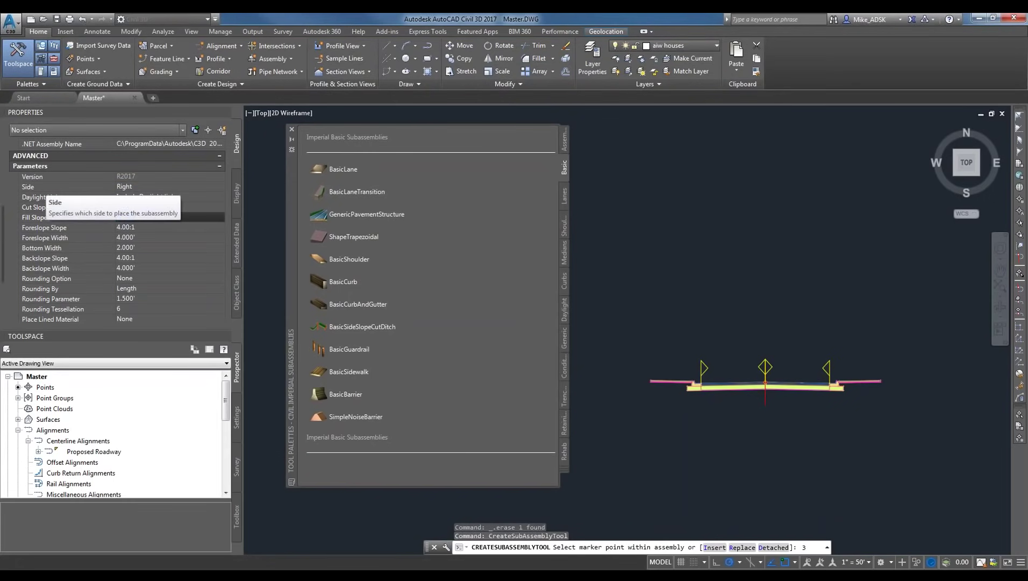
key("Tab")
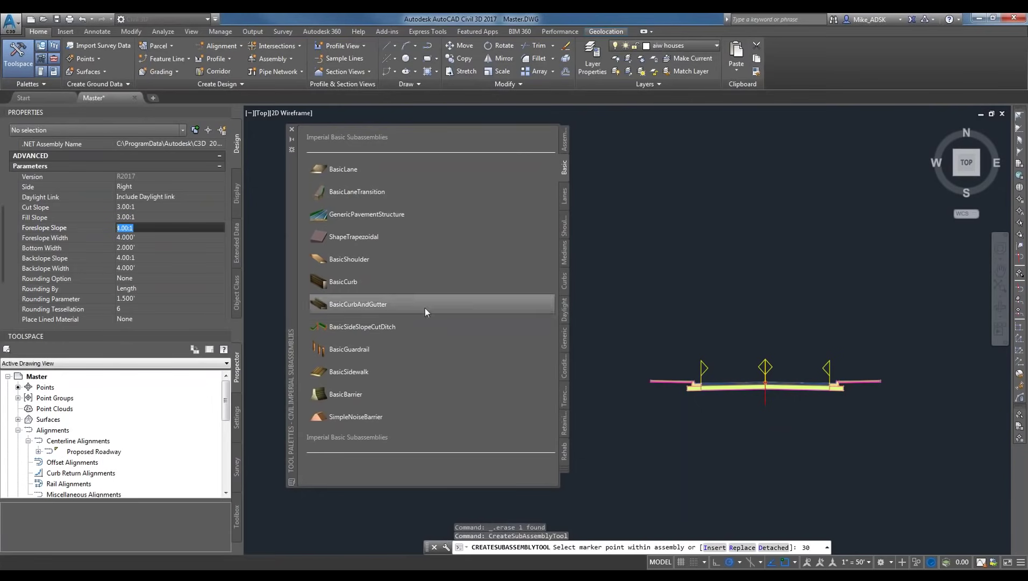
Set the ditch subassembly's foreslope slope and width, bottom width, and backslope slope and width all to 0.
type("0")
key("Tab")
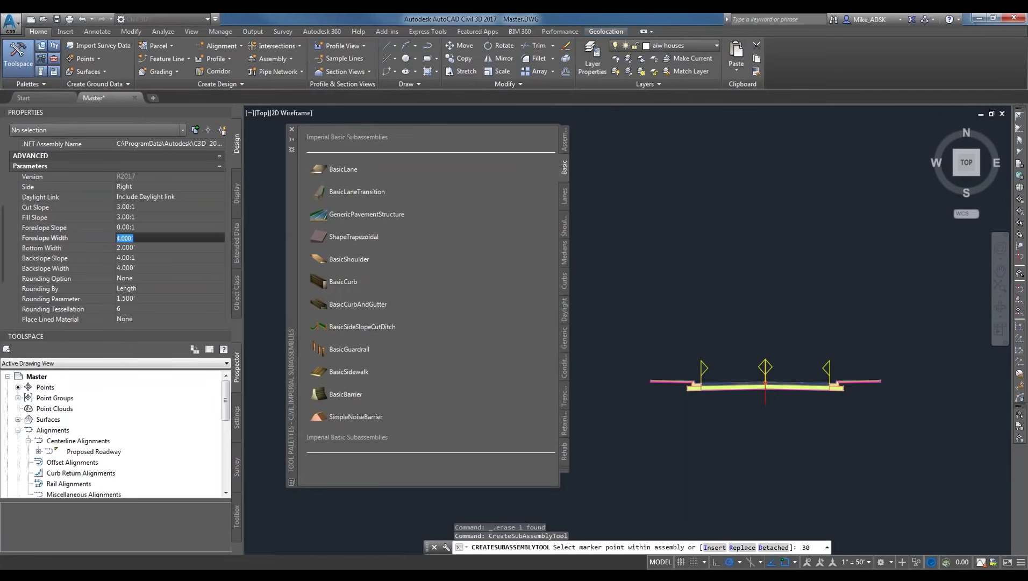
type("0")
key("Tab")
type("0")
key("Tab")
type("0")
key("Tab")
type("0")
key("Tab")
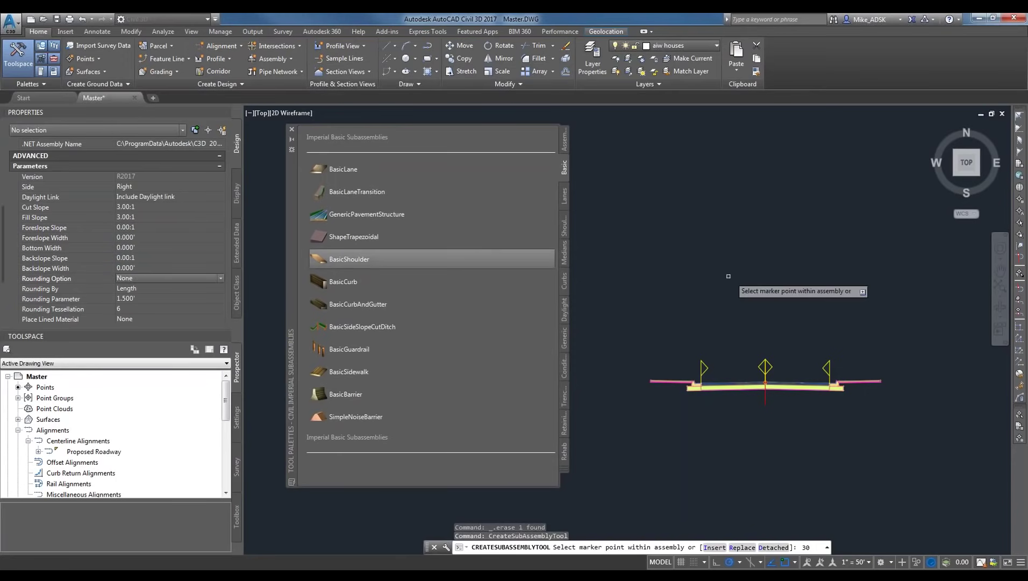
Try to attach the BasicSideSlopeCutDitch to the outer top edge of the left sidewalk.
scroll(764, 376, "up", 6)
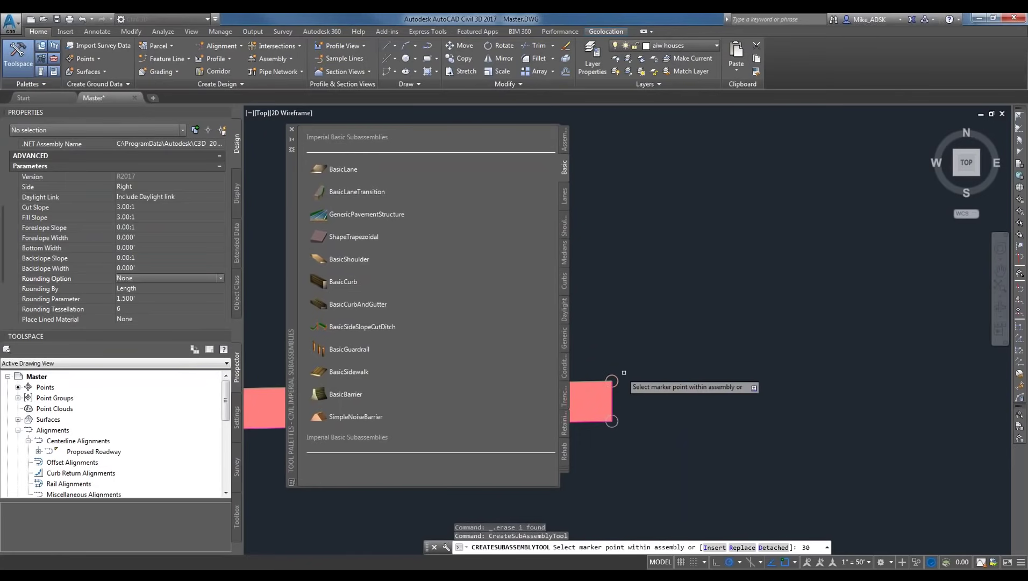
scroll(589, 375, "down", 5)
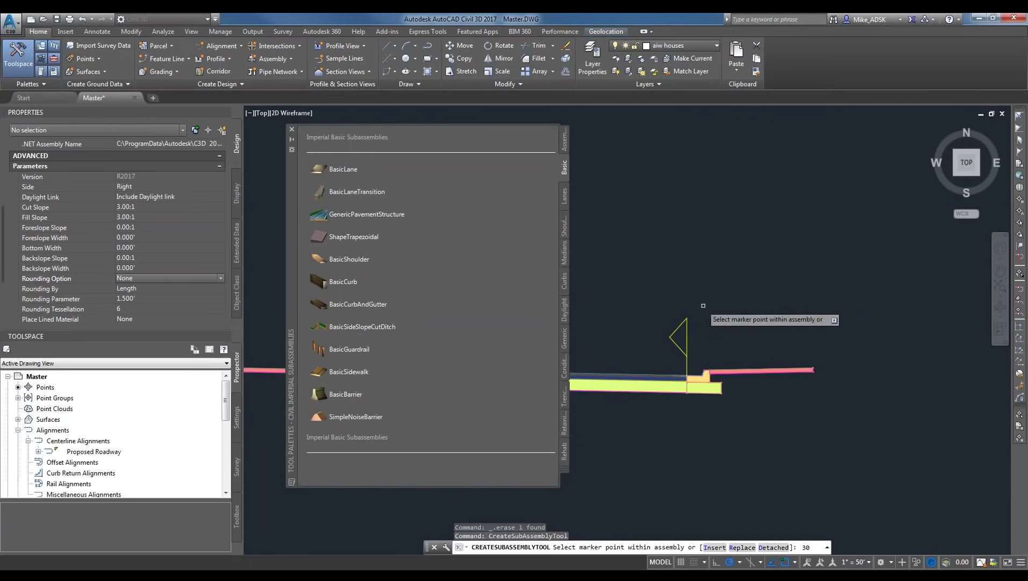
scroll(713, 337, "up", 3)
scroll(677, 340, "up", 5)
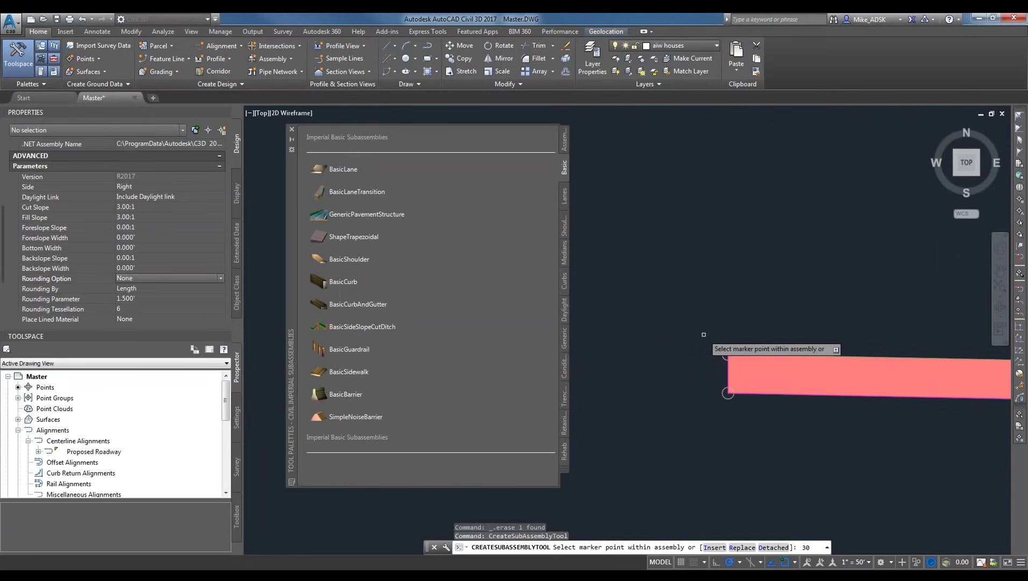
left_click(678, 335)
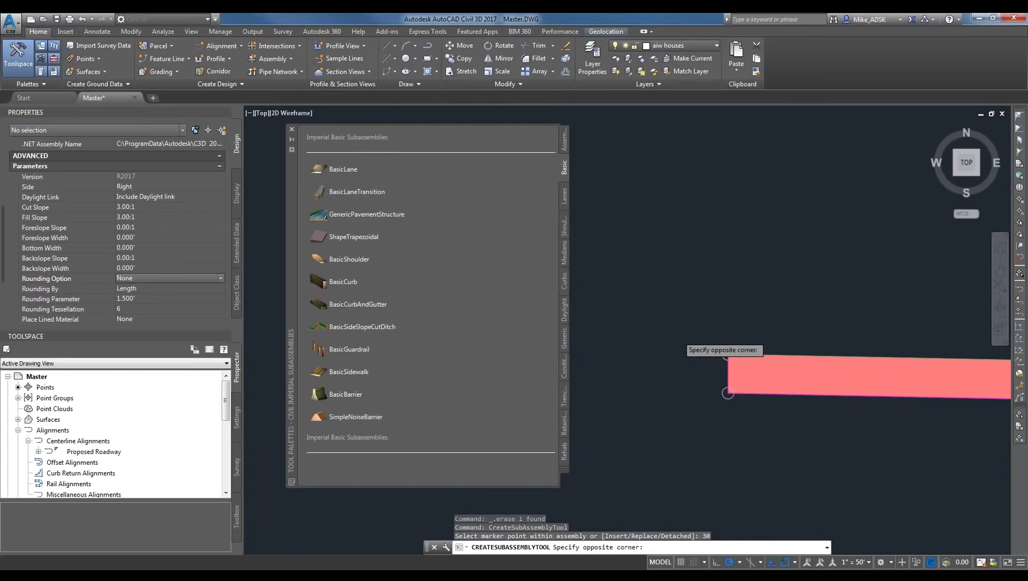
key("Escape")
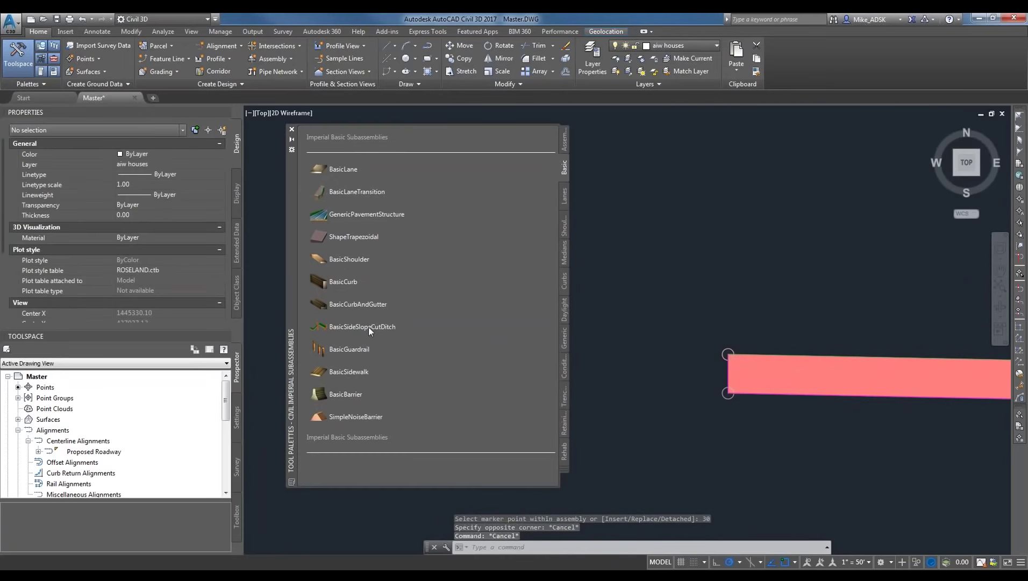
Start the BasicSideSlopeCutDitch subassembly again and set its cut slope to 3:1.
left_click(369, 327)
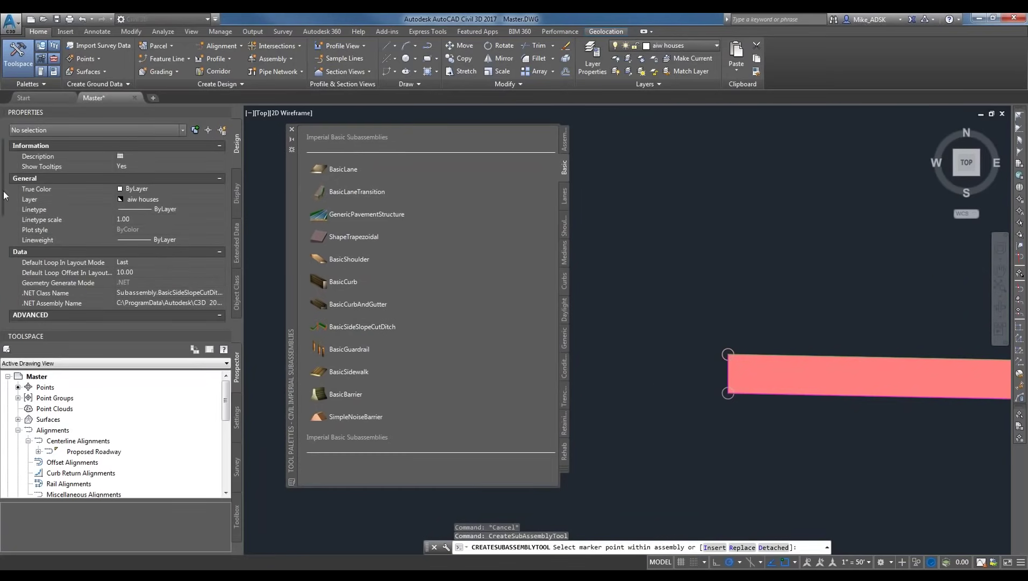
scroll(6, 213, "down", 2)
scroll(6, 213, "down", 4)
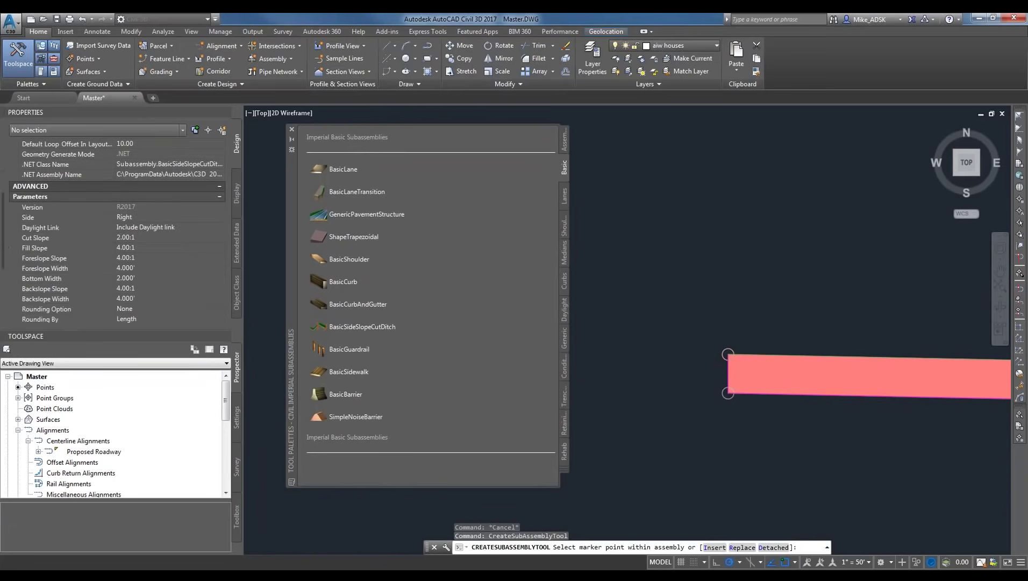
scroll(24, 222, "up", 5)
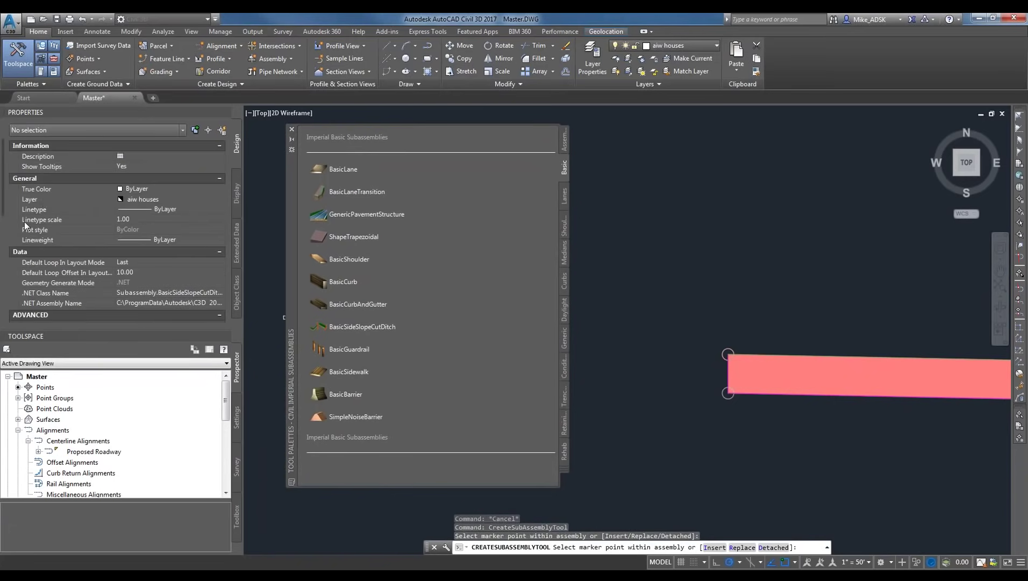
left_click_drag(3, 206, 2, 269)
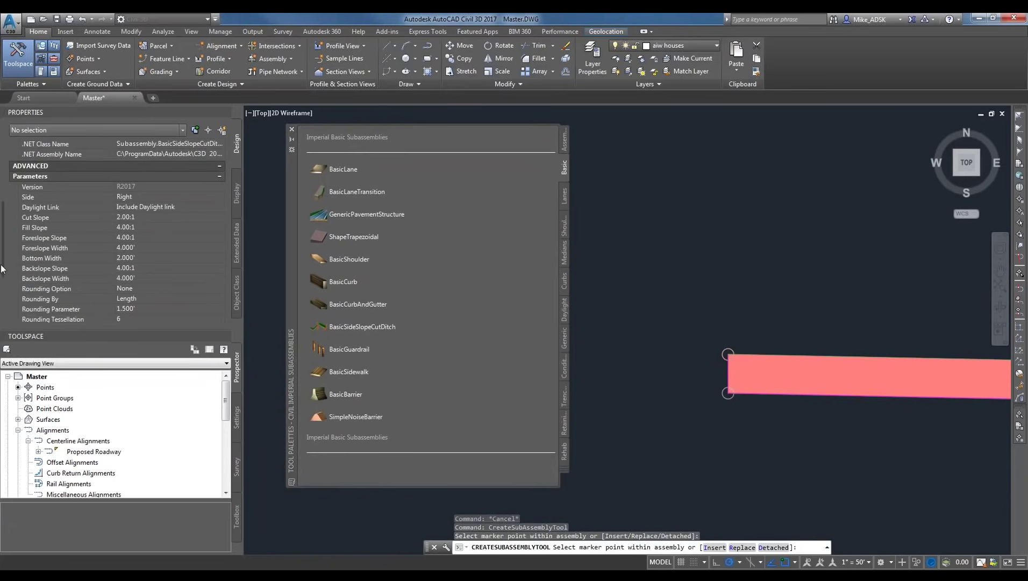
left_click(112, 218)
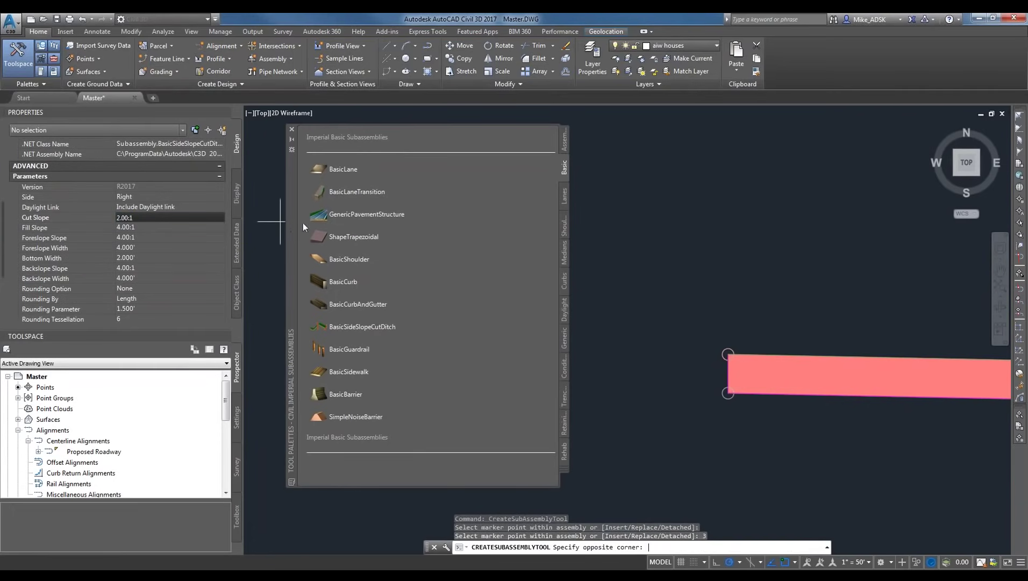
left_click(281, 221)
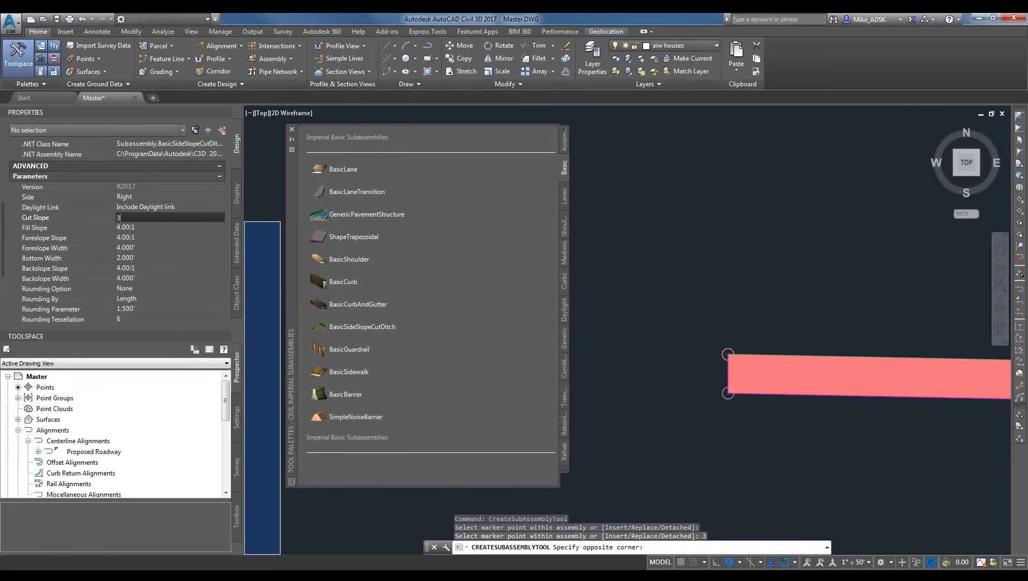
key("Return")
Set the ditch subassembly's fill slope to 3:1 and its foreslope slope to 0.
left_click(82, 228)
type("3")
key("Return")
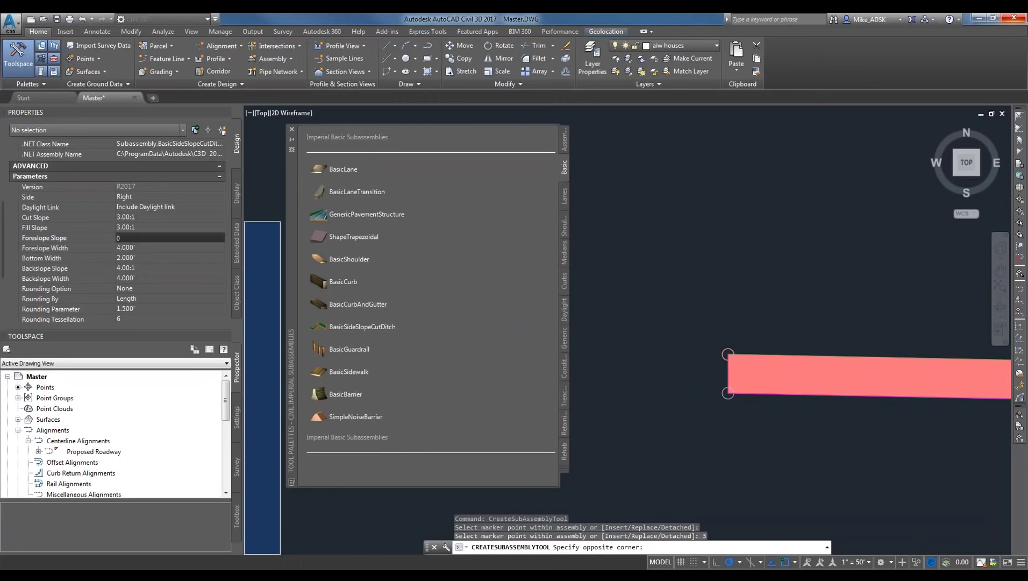
left_click(124, 248)
type("0")
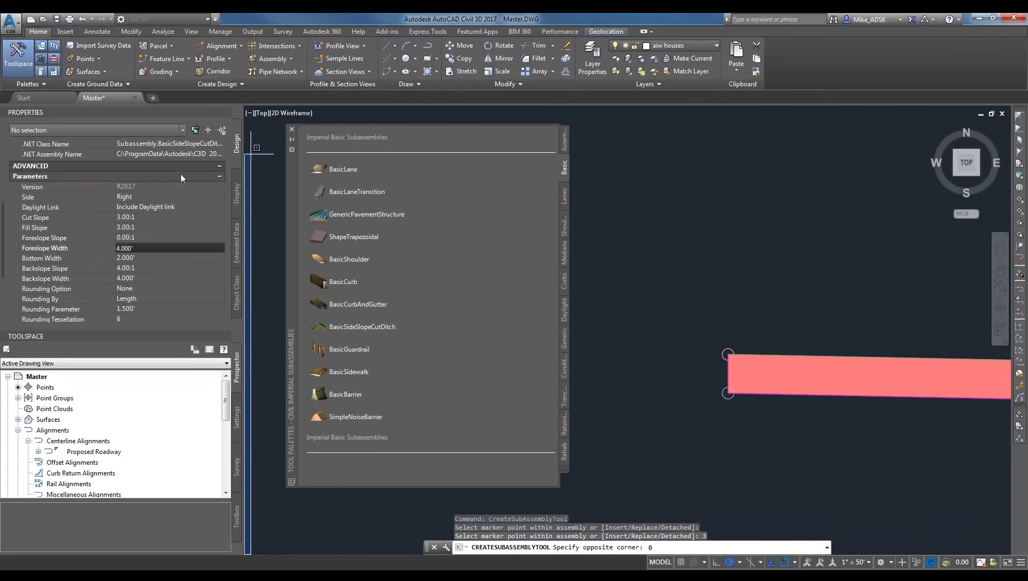
Set the ditch subassembly's foreslope width, bottom width, backslope slope and backslope width all to 0.
left_click(99, 243)
key("Tab")
type("0")
key("Tab")
type("0")
key("Tab")
type("0")
key("Tab")
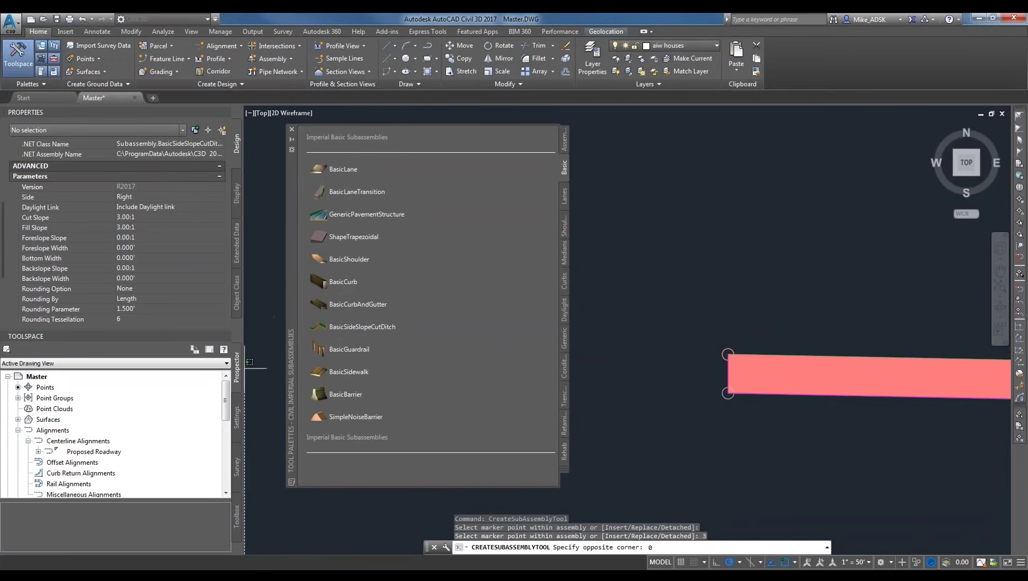
Attach the BasicSideSlopeCutDitch to the outer top edge of the right sidewalk and end the placement.
left_click(281, 410)
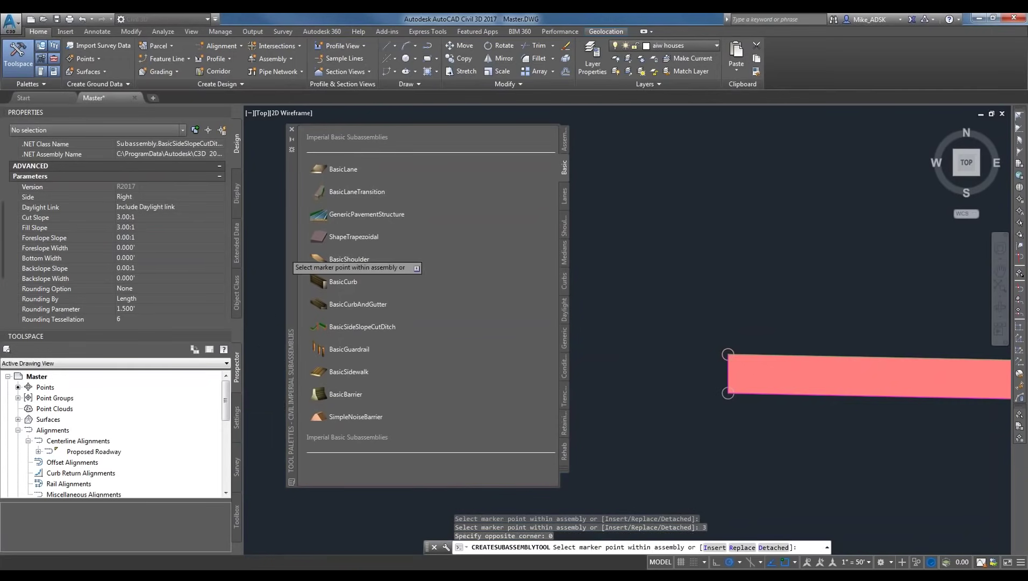
scroll(803, 339, "up", 5)
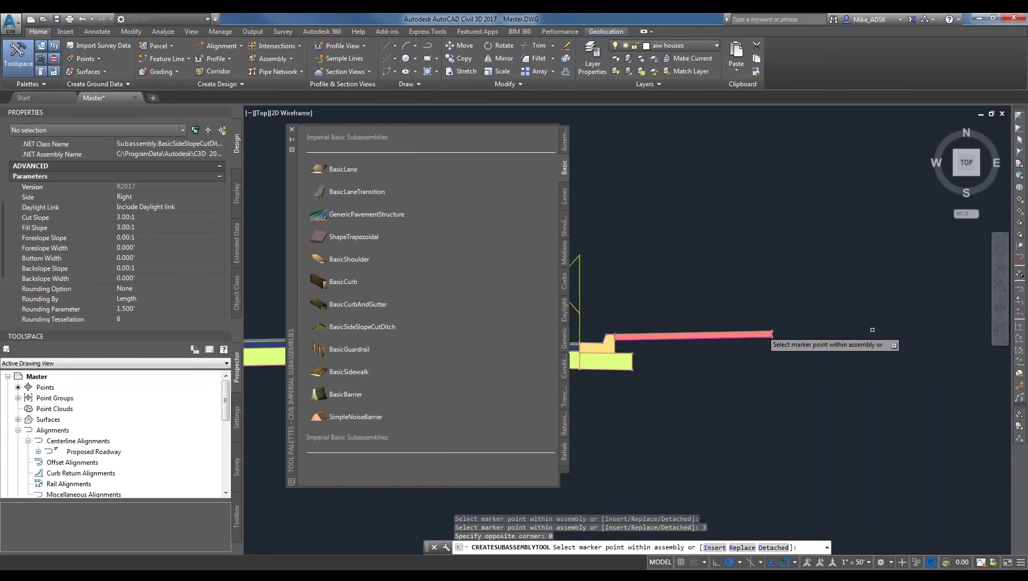
scroll(715, 322, "down", 5)
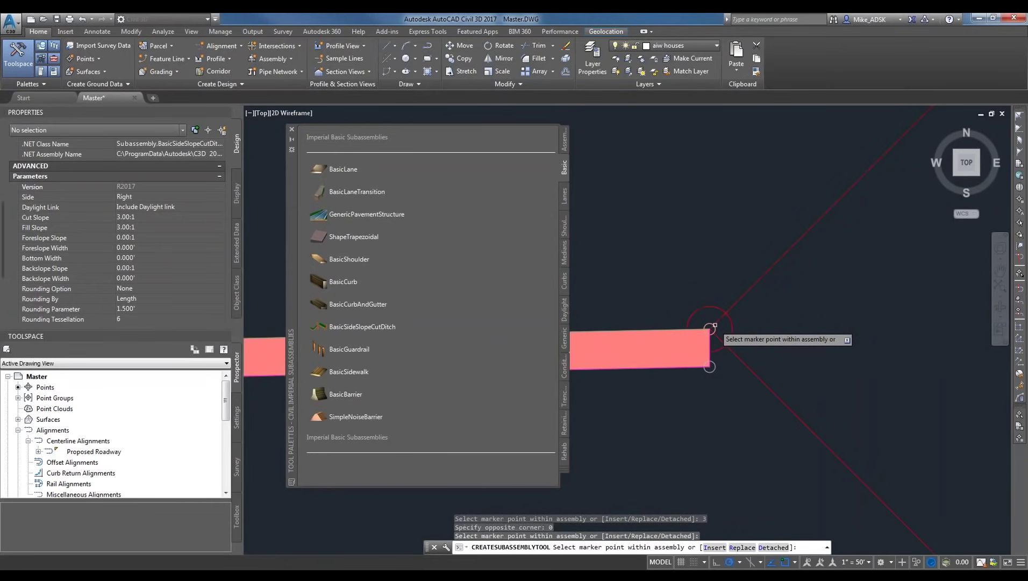
key("Escape")
scroll(716, 361, "up", 2)
Mirror the right BasicSideSlopeCutDitch onto the outer top edge of the left sidewalk.
left_click(719, 412)
left_click(700, 340)
right_click(701, 341)
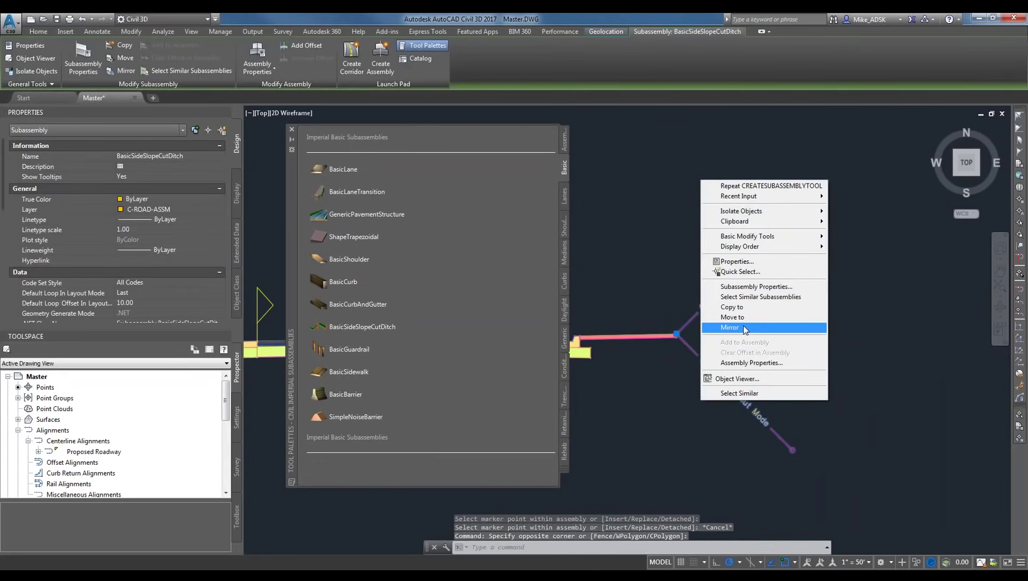
left_click(743, 328)
scroll(698, 340, "down", 3)
middle_click_drag(698, 340, 905, 356)
scroll(780, 342, "up", 6)
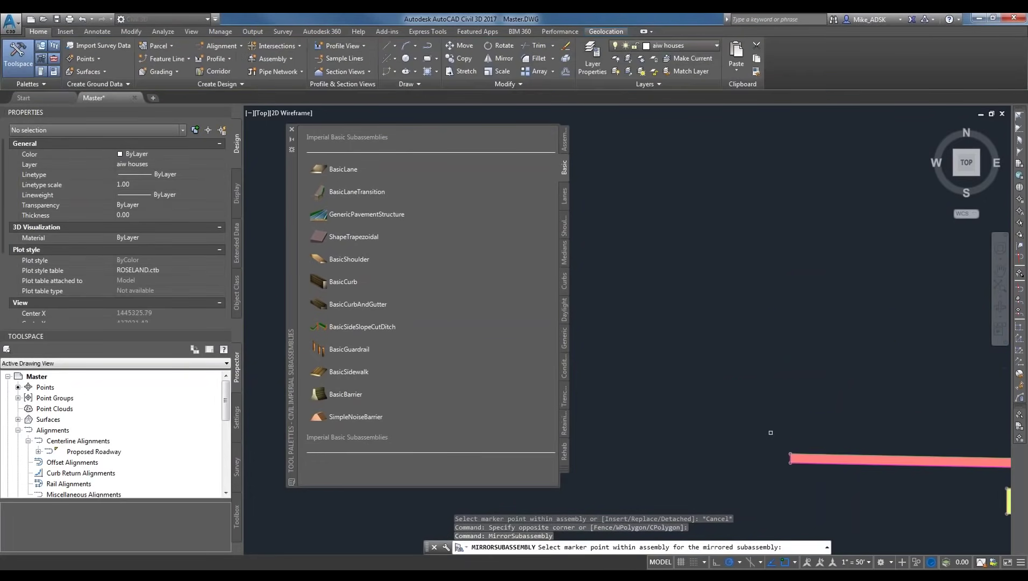
key("Escape")
key("Escape")
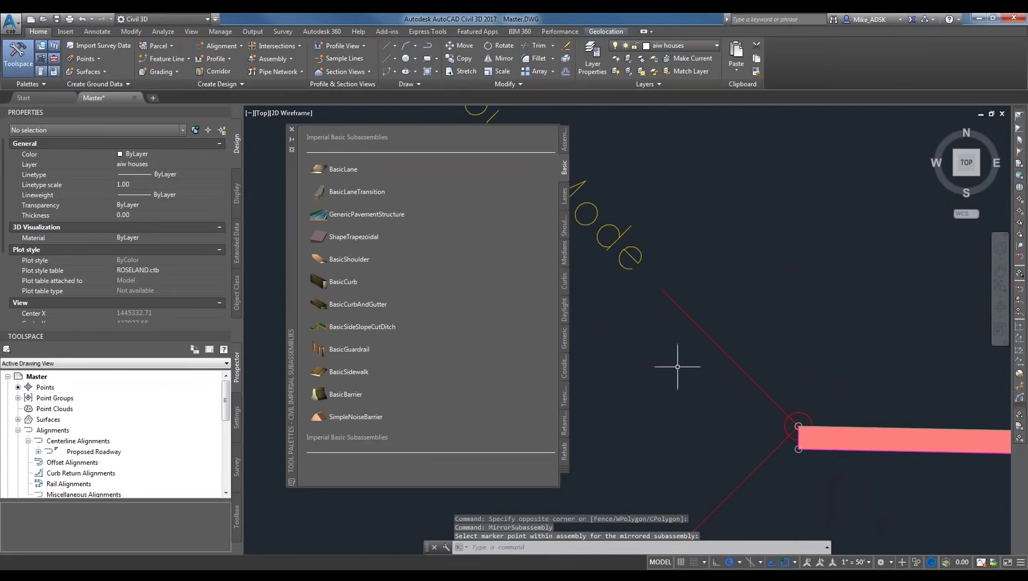
Examine the whole assembly with its lanes, curbs, sidewalks and side slopes on both sides.
scroll(675, 336, "down", 3)
scroll(674, 336, "down", 4)
scroll(645, 347, "up", 1)
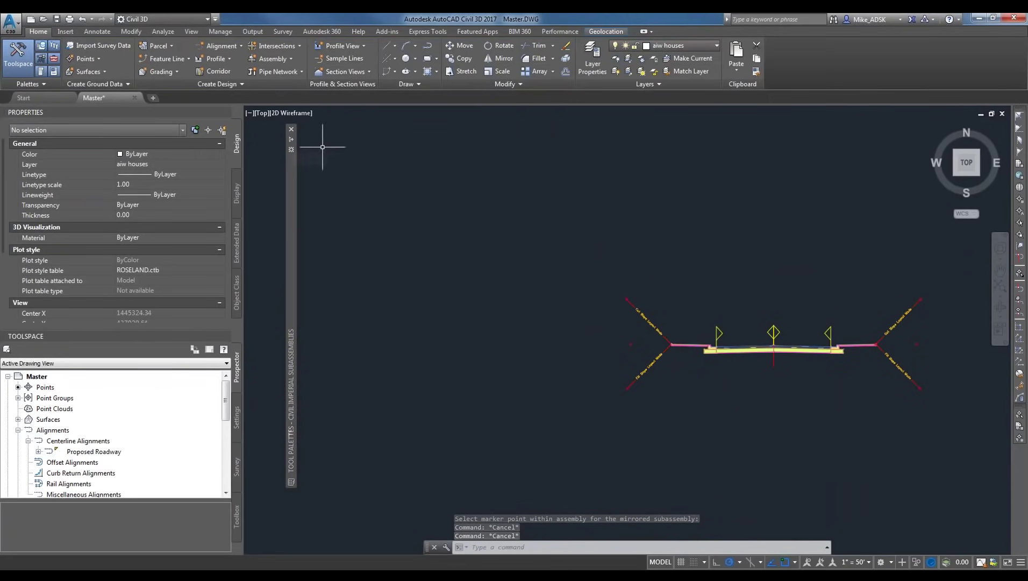
scroll(462, 216, "down", 2)
scroll(604, 291, "up", 4)
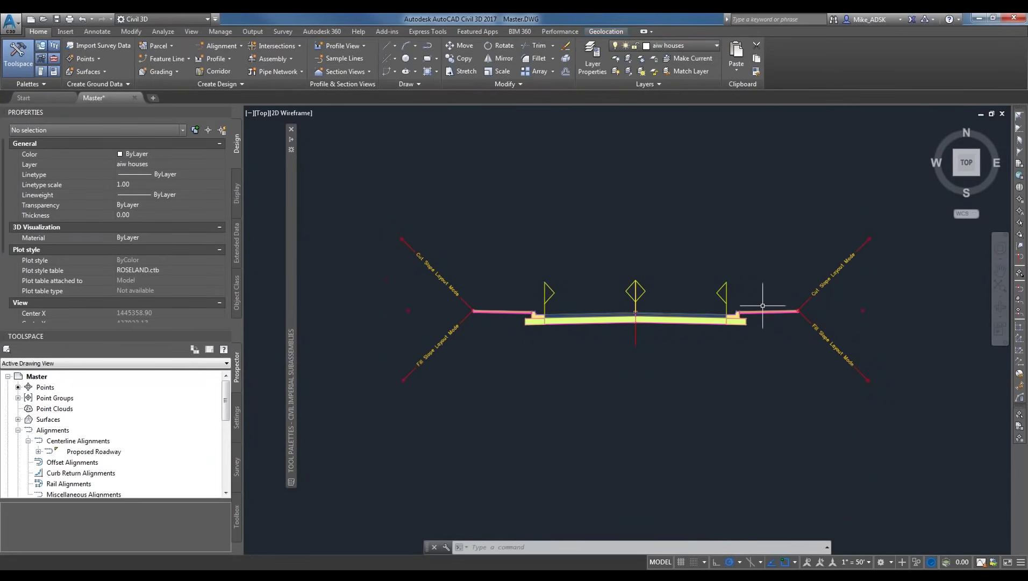
scroll(762, 305, "down", 2)
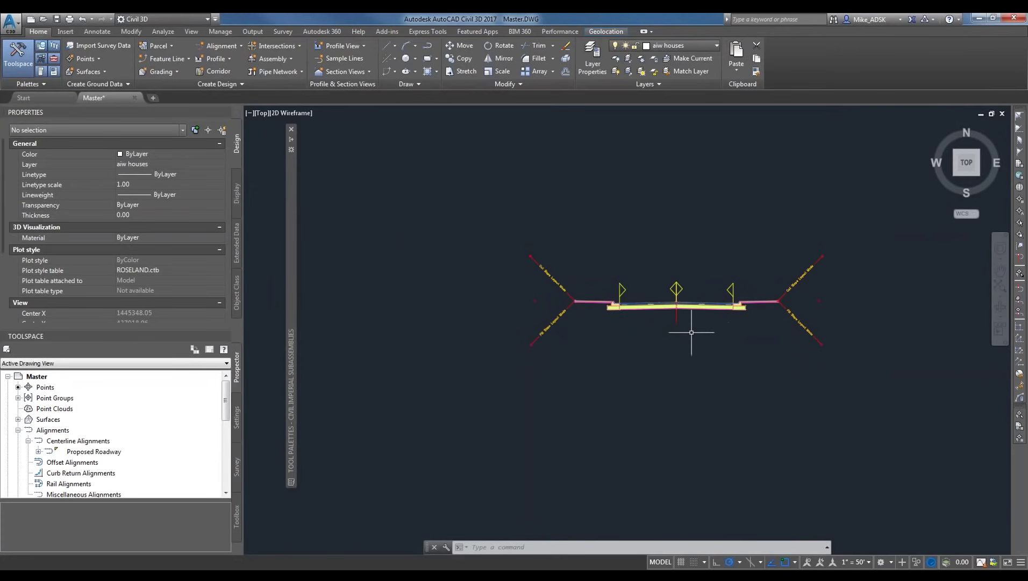
middle_click_drag(672, 298, 682, 309)
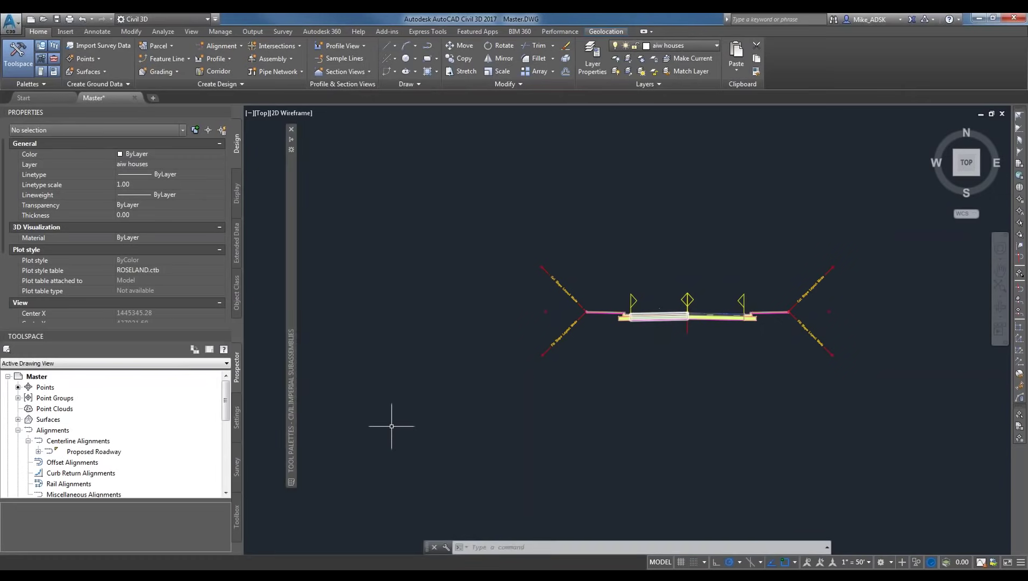
Start a new corridor named Proposed Road with the Basic corridor style.
scroll(489, 307, "down", 15)
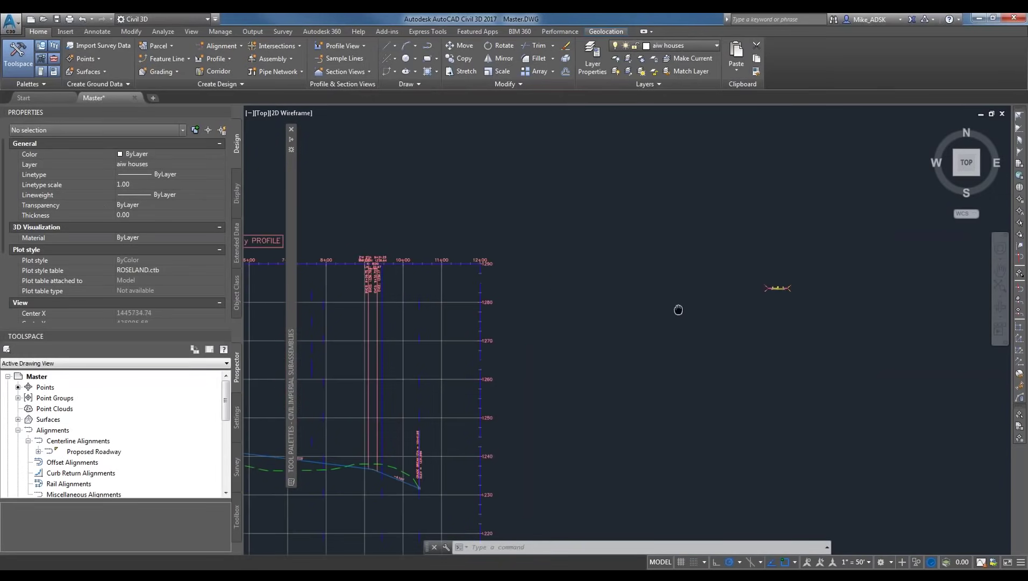
left_click(207, 72)
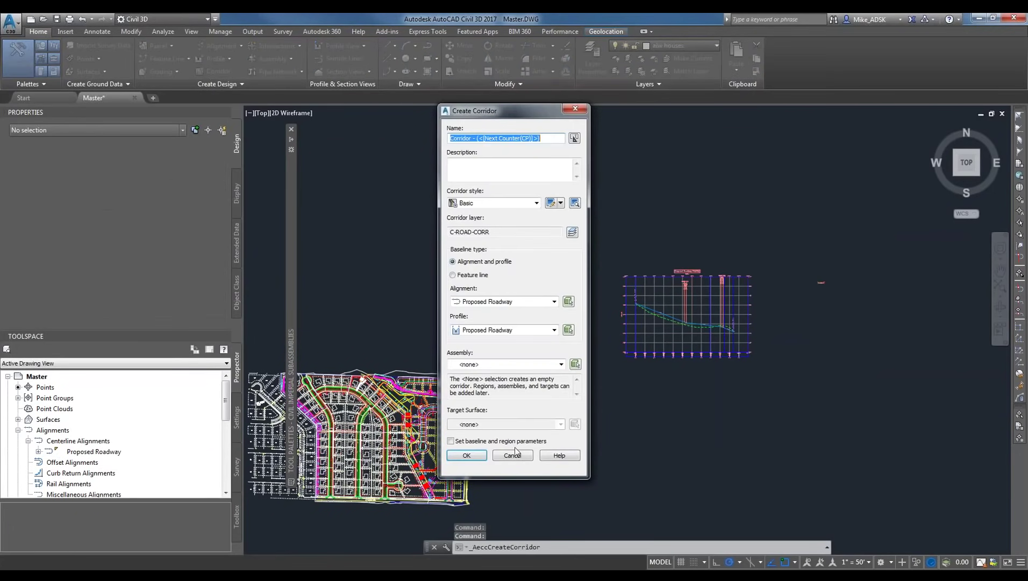
key("BackSpace")
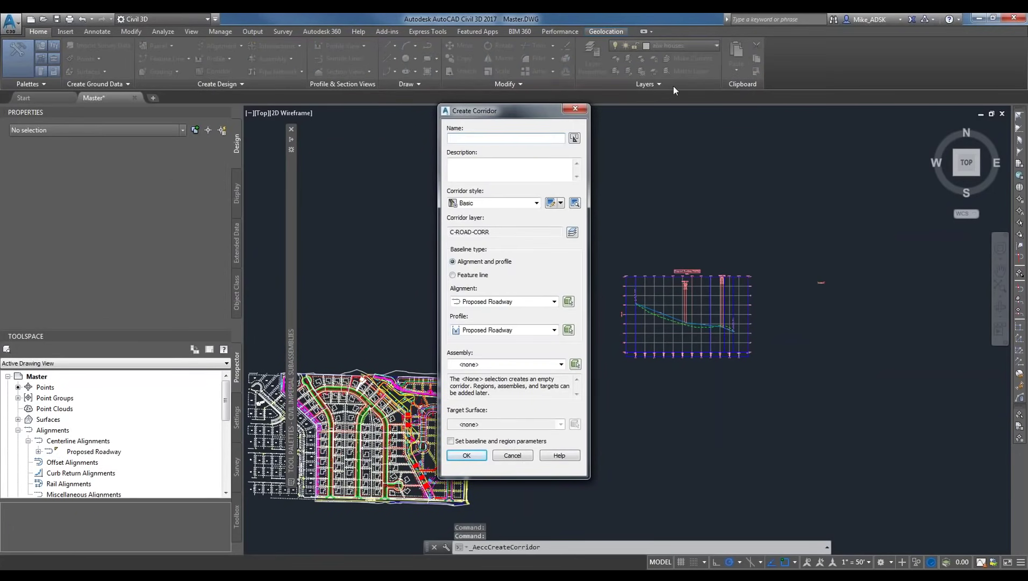
type("Proposed Road")
left_click(489, 170)
left_click(522, 204)
left_click(503, 211)
left_click(503, 203)
left_click(479, 213)
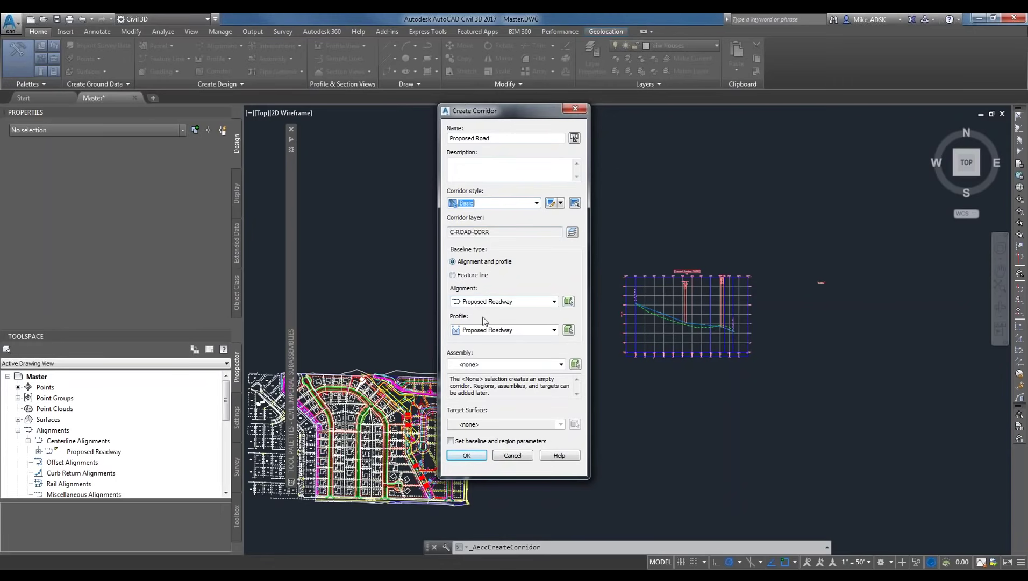
Use the Proposed Roadway alignment and profile for the corridor and assign the Typical Cross Section assembly.
left_click(524, 302)
left_click(524, 300)
left_click(501, 328)
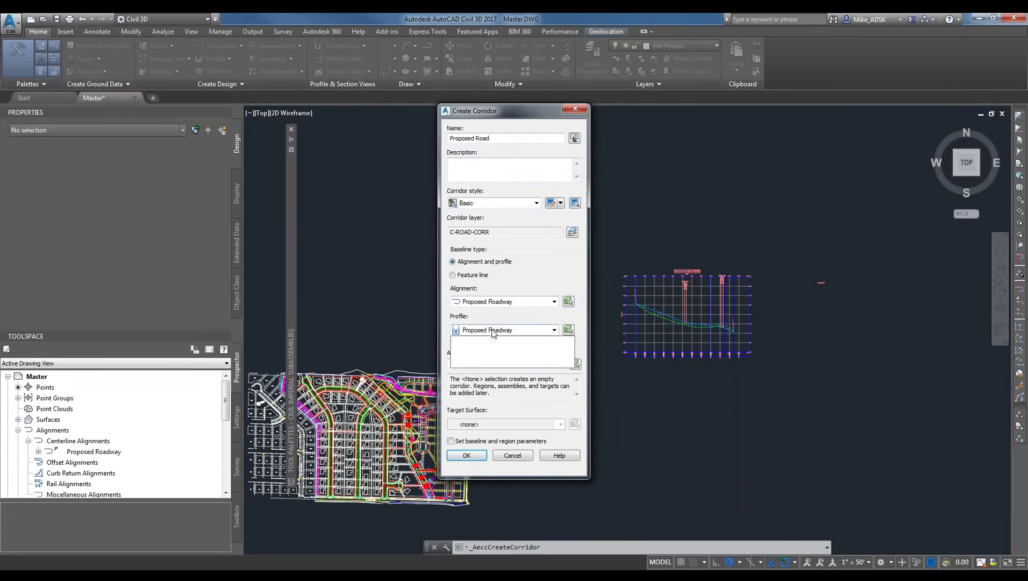
left_click(501, 328)
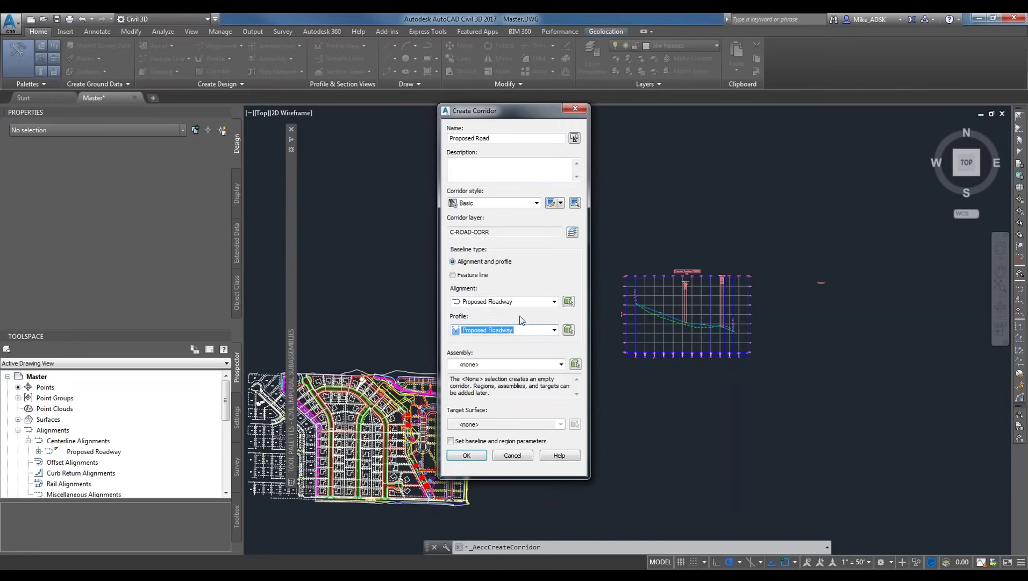
left_click(483, 364)
left_click(536, 395)
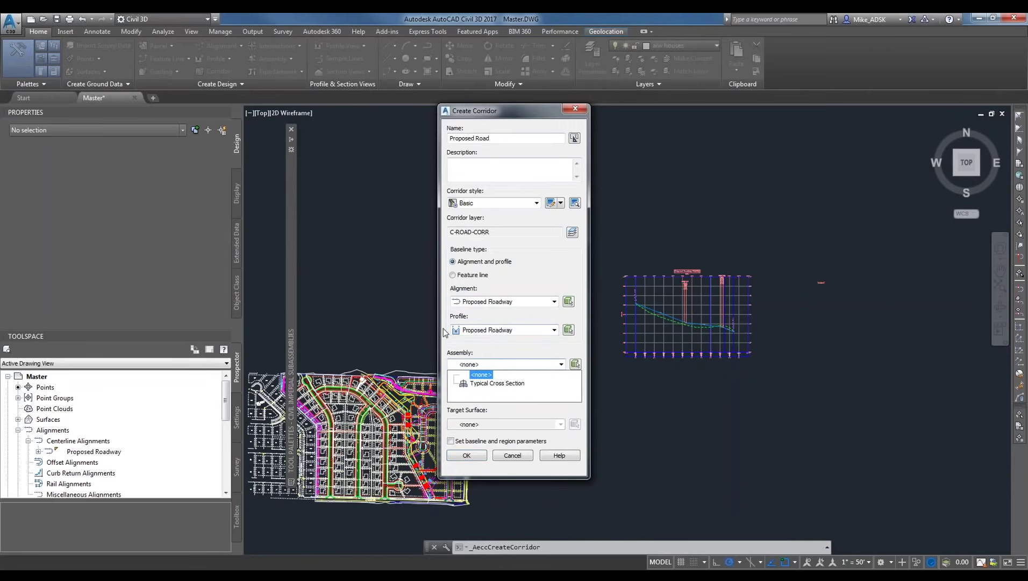
left_click(498, 383)
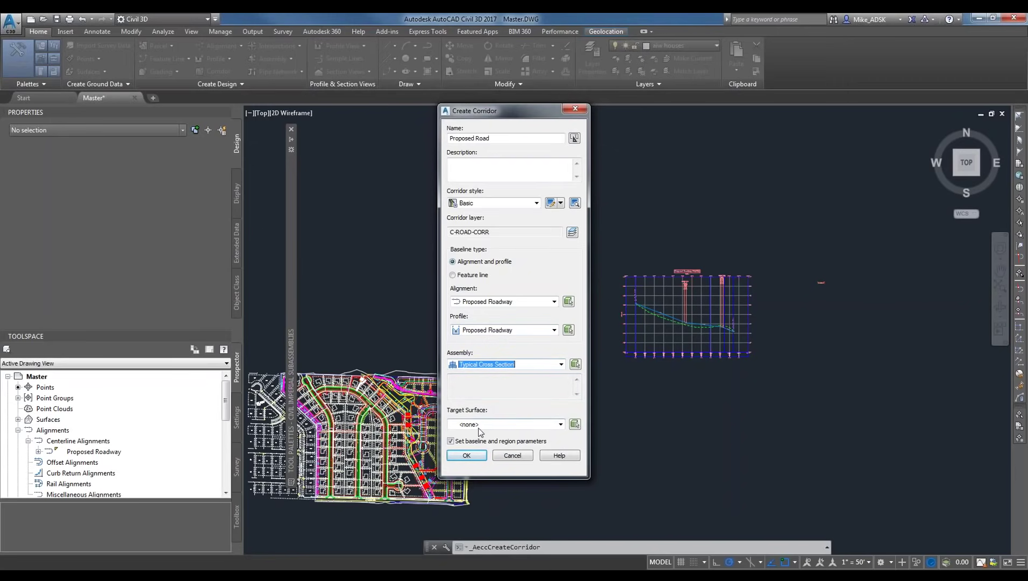
Set the corridor's target surface to EG, turn off setting baseline and region parameters, and create the corridor.
left_click(498, 424)
left_click(500, 424)
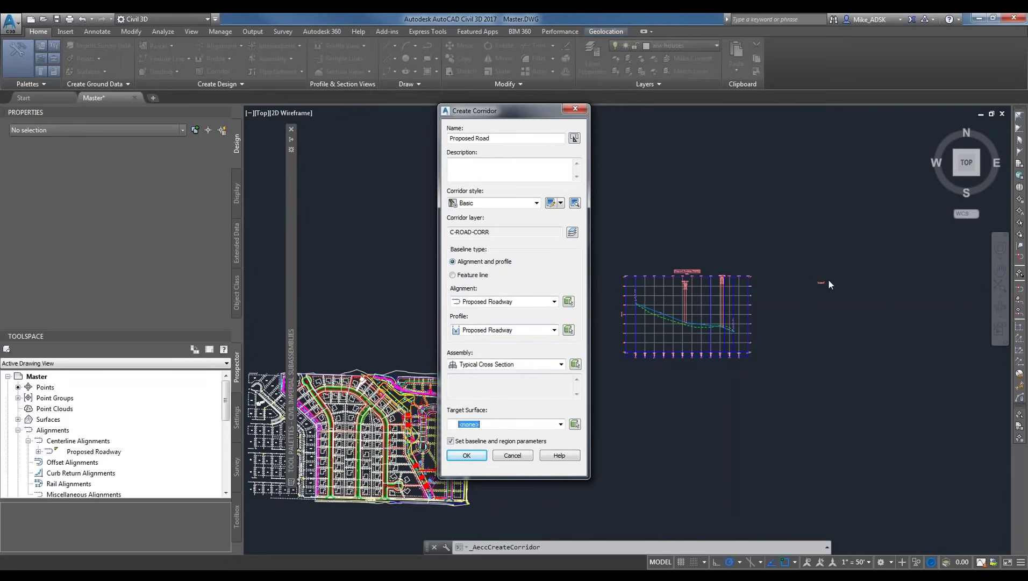
left_click(533, 424)
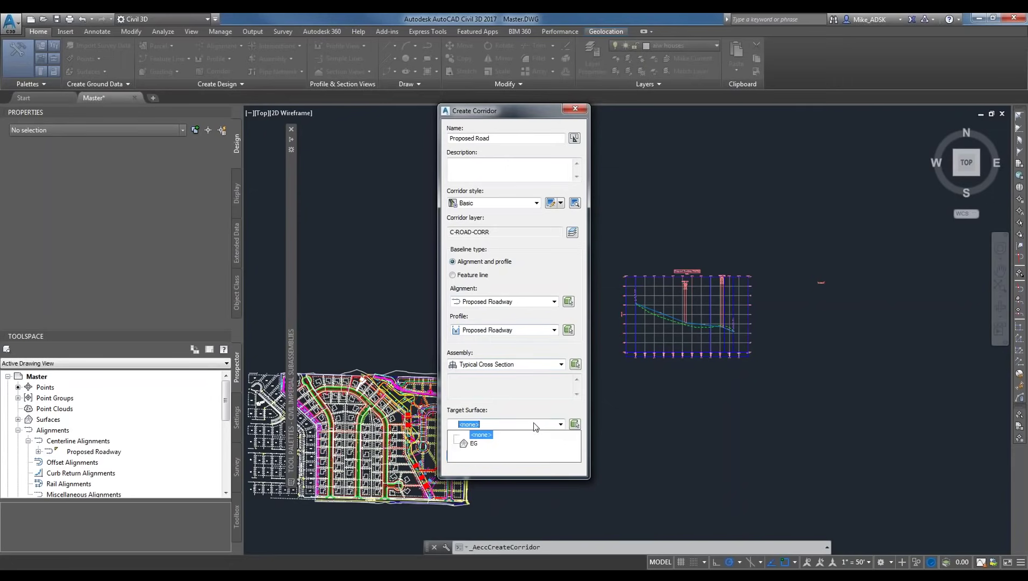
left_click(474, 443)
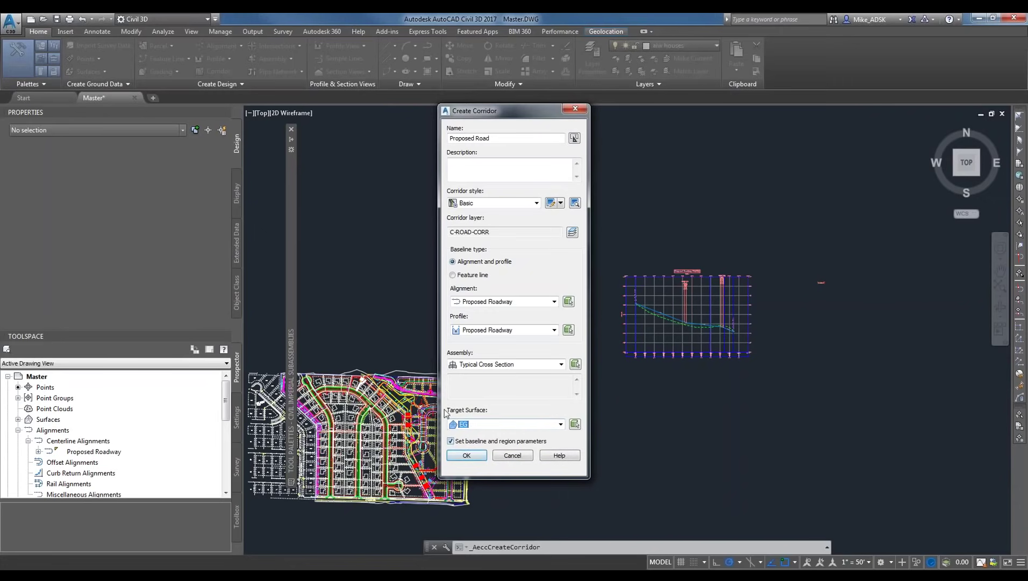
left_click(452, 441)
left_click(467, 456)
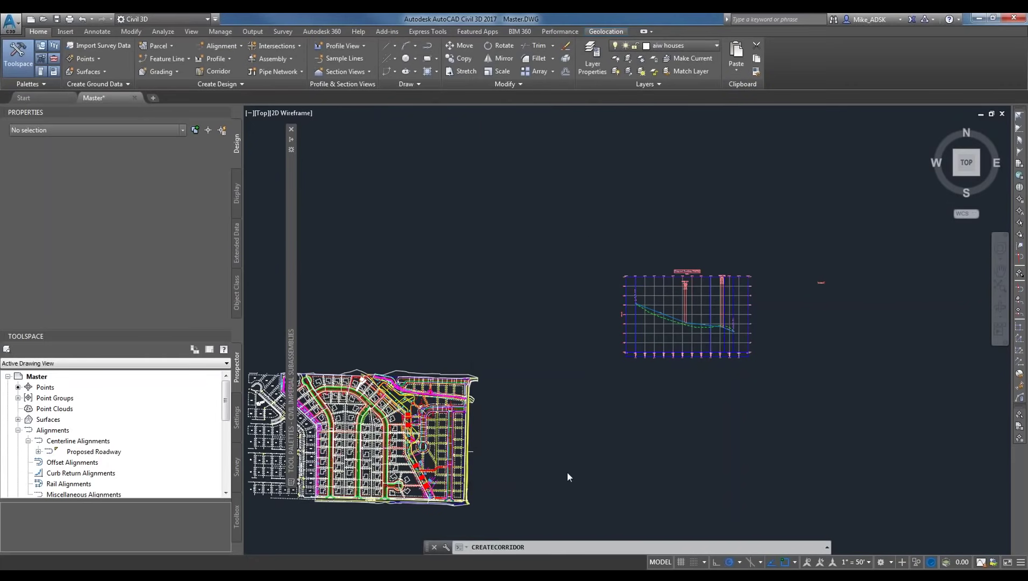
Examine the Proposed Road corridor in plan, from its curved north end down to McCracken Road.
scroll(258, 479, "up", 3)
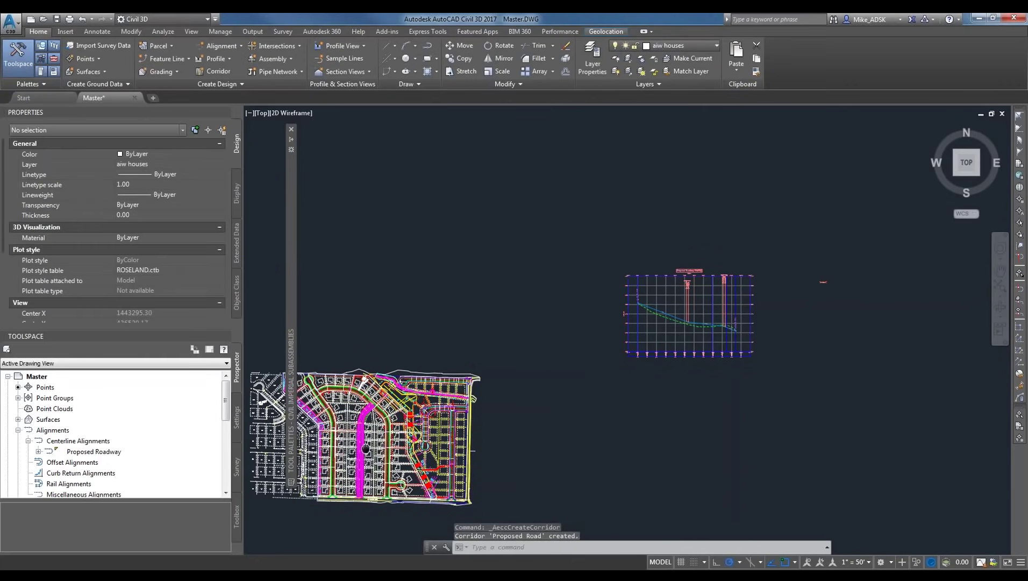
scroll(421, 425, "up", 2)
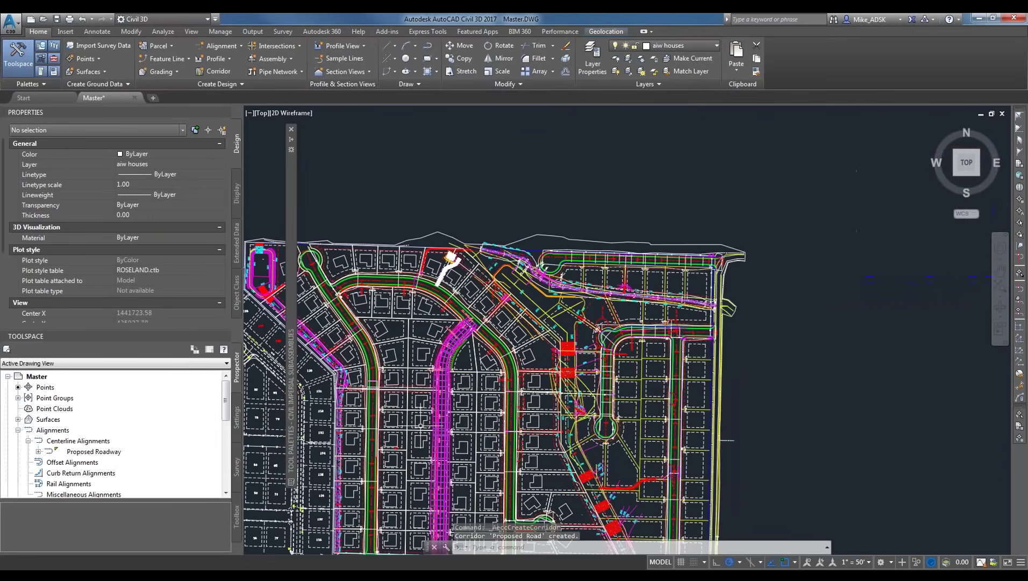
scroll(421, 425, "up", 2)
scroll(469, 290, "up", 4)
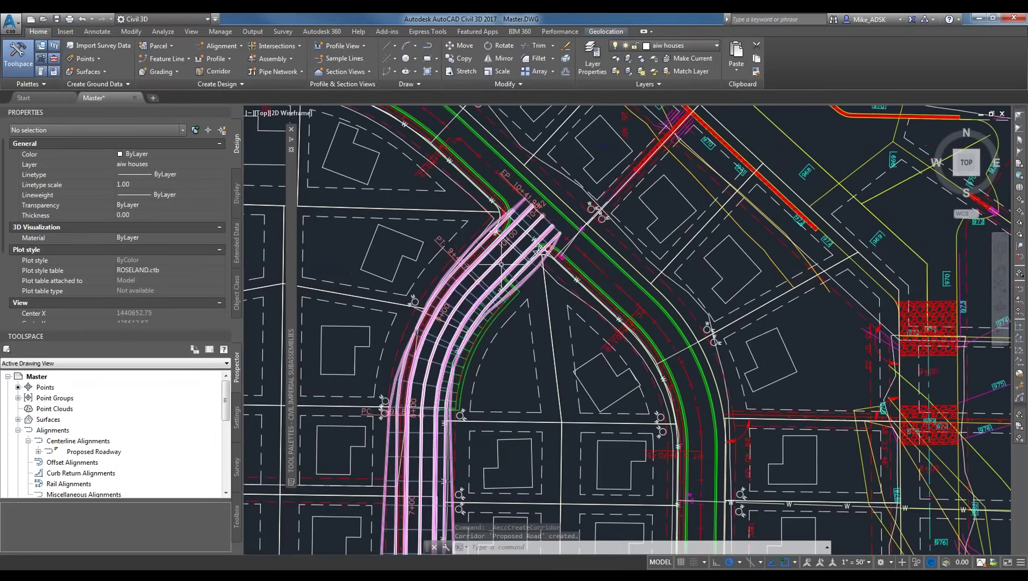
scroll(504, 310, "down", 4)
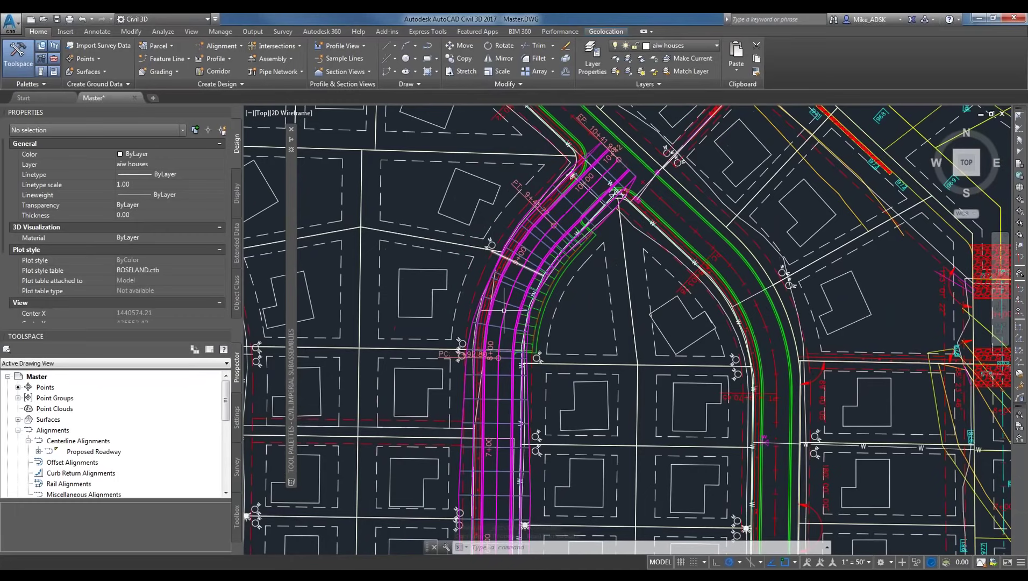
middle_click_drag(503, 515, 538, 365)
scroll(538, 365, "down", 3)
scroll(527, 485, "up", 3)
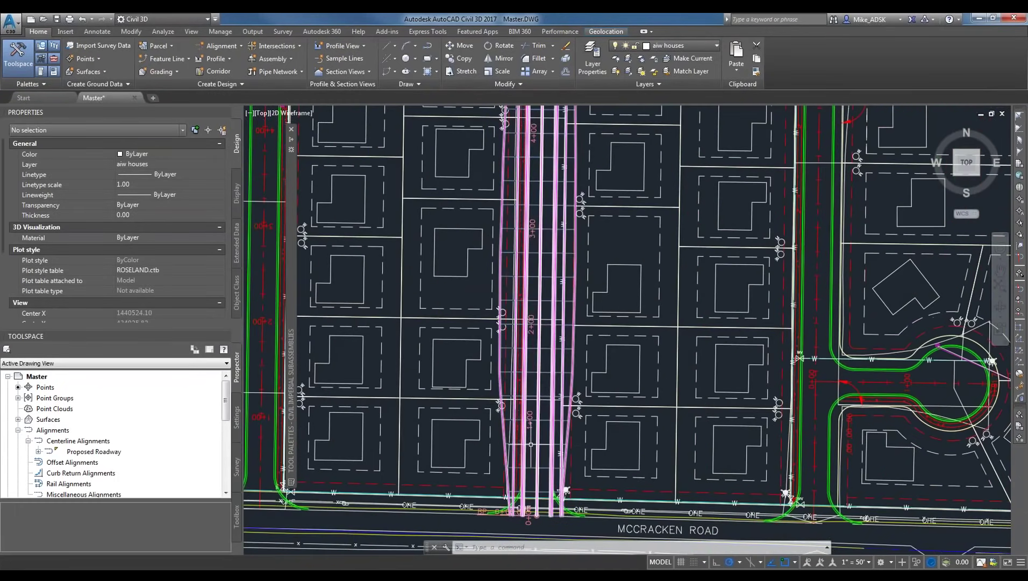
Select the Proposed Road corridor and open it in the Object Viewer.
left_click(521, 516)
scroll(559, 258, "down", 6)
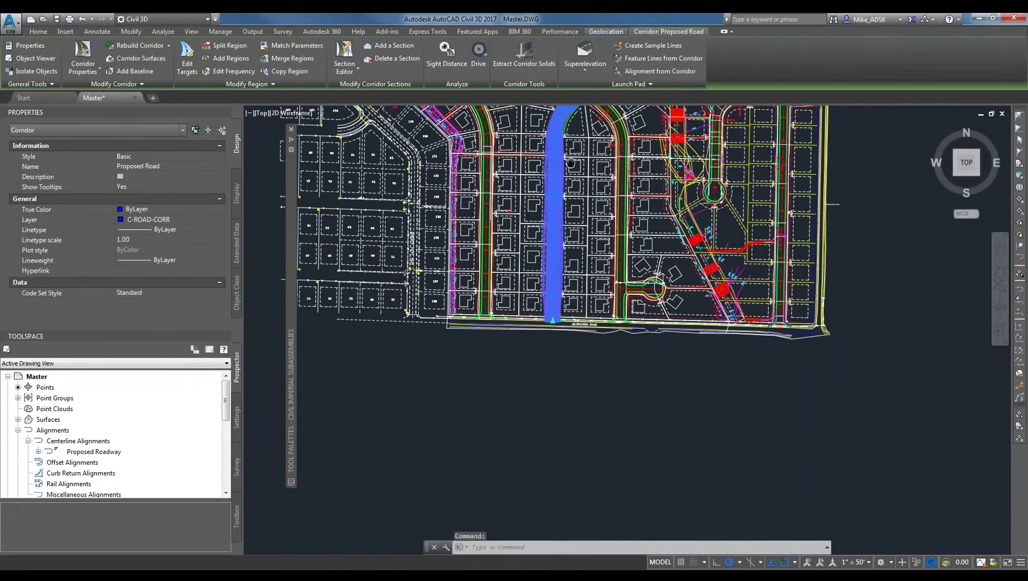
middle_click_drag(571, 162, 524, 285)
scroll(540, 210, "up", 4)
right_click(504, 229)
left_click(569, 430)
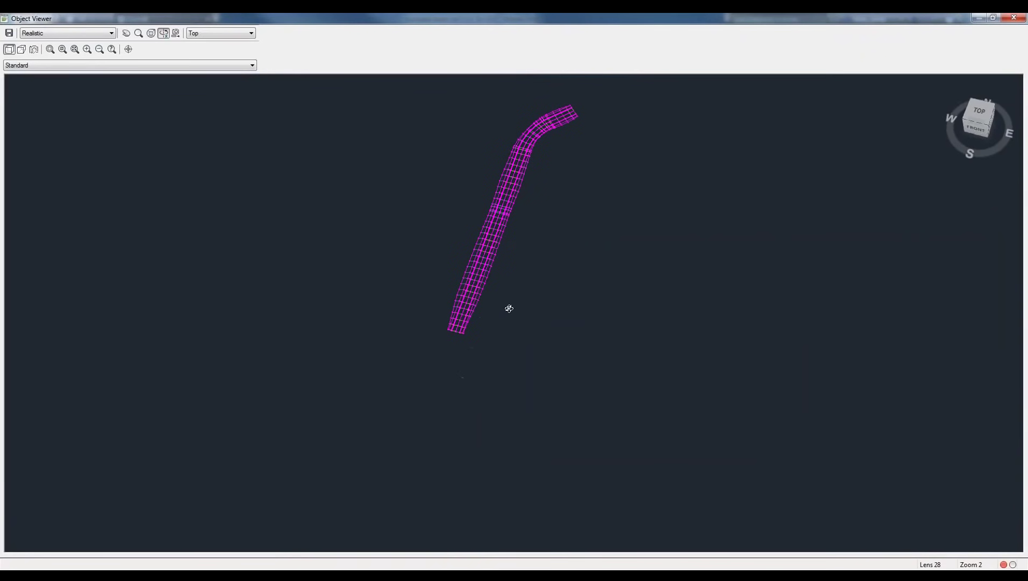
Inspect the corridor model in 3D from several angles, including its south end, and close the viewer.
middle_click_drag(497, 182, 480, 236)
scroll(468, 177, "up", 4)
left_click_drag(469, 188, 524, 184)
middle_click_drag(526, 180, 520, 217)
scroll(471, 326, "down", 1)
scroll(471, 326, "up", 1)
left_click_drag(430, 455, 339, 268)
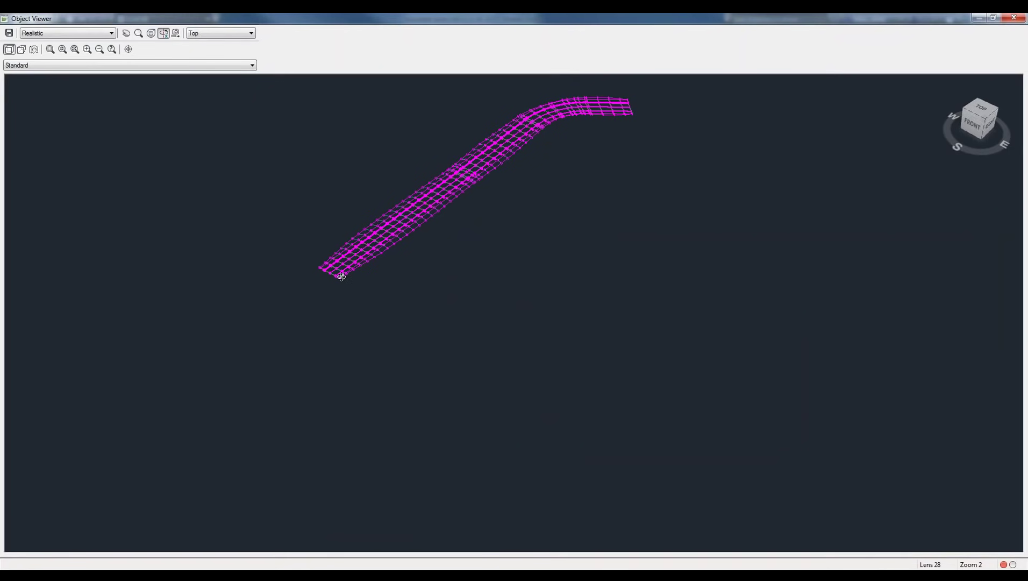
left_click_drag(351, 307, 346, 397)
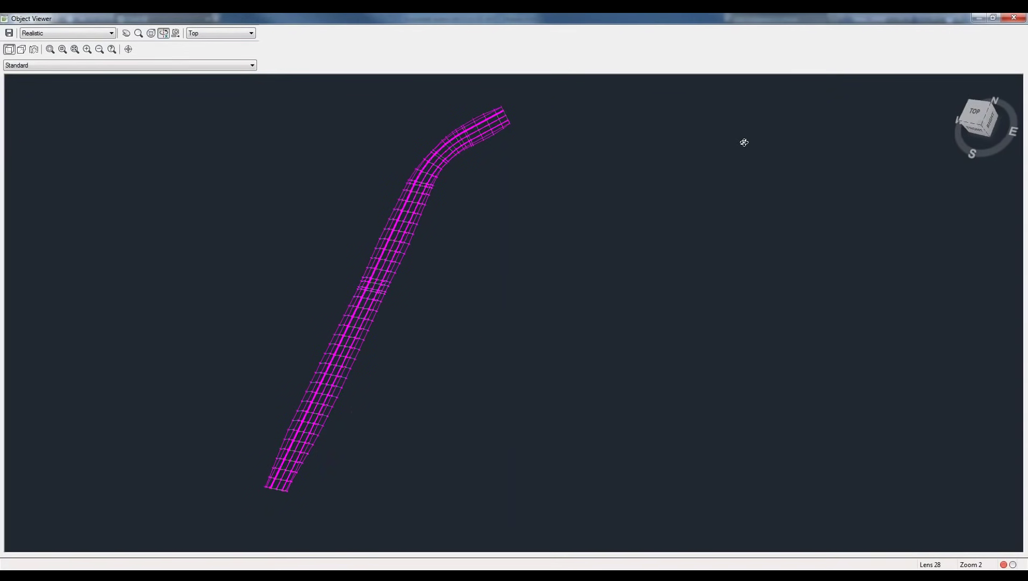
left_click(1016, 18)
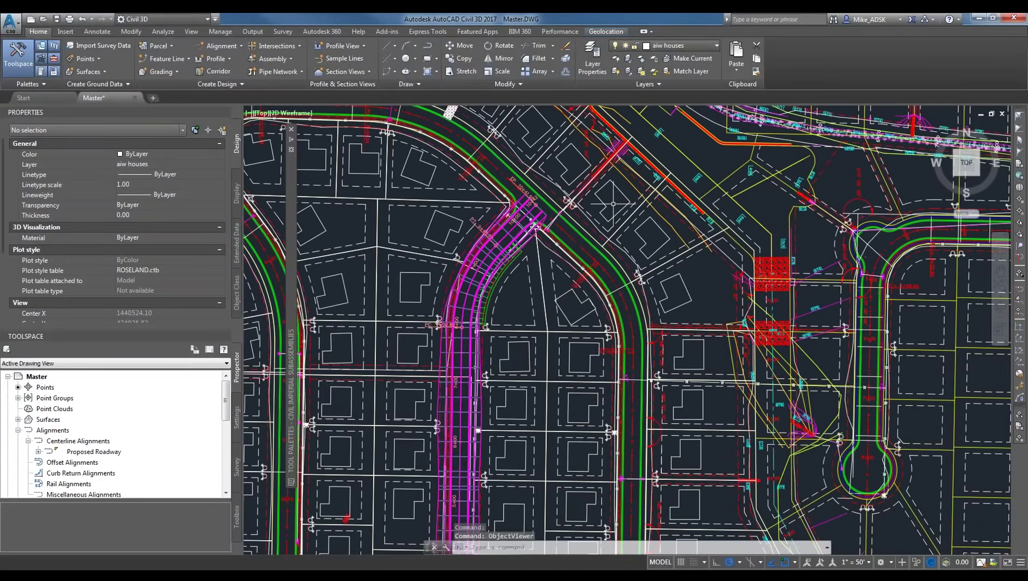
Select the Proposed Road corridor near its north end and open its corridor surfaces settings.
scroll(613, 203, "up", 3)
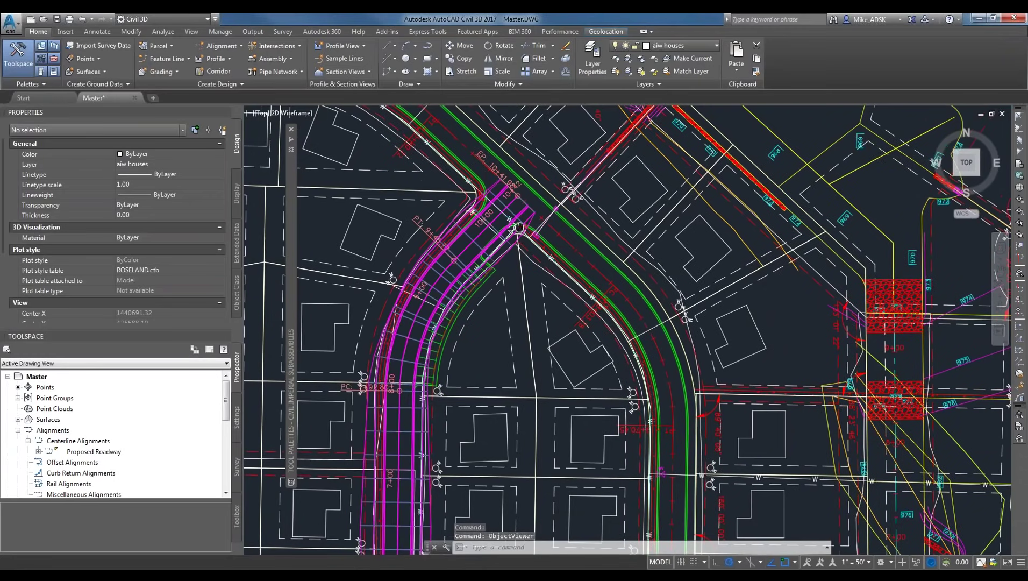
scroll(524, 231, "up", 2)
scroll(528, 235, "up", 2)
left_click(528, 230)
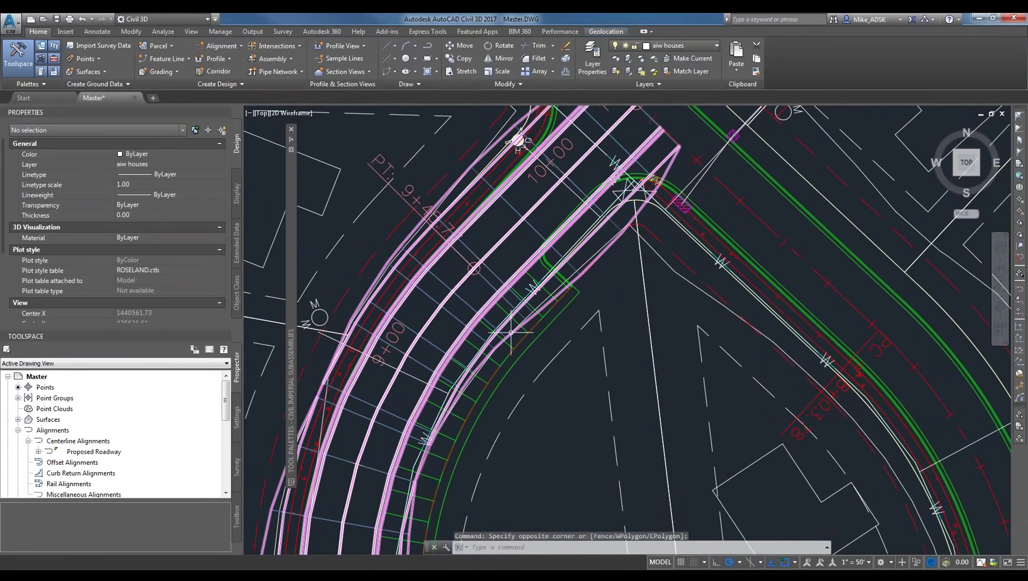
scroll(511, 332, "down", 2)
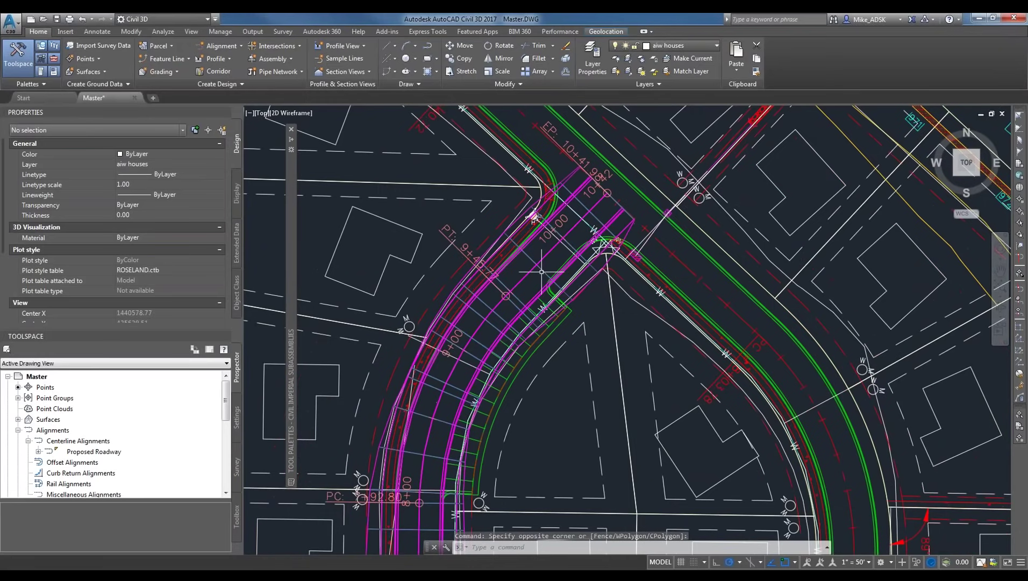
left_click(505, 295)
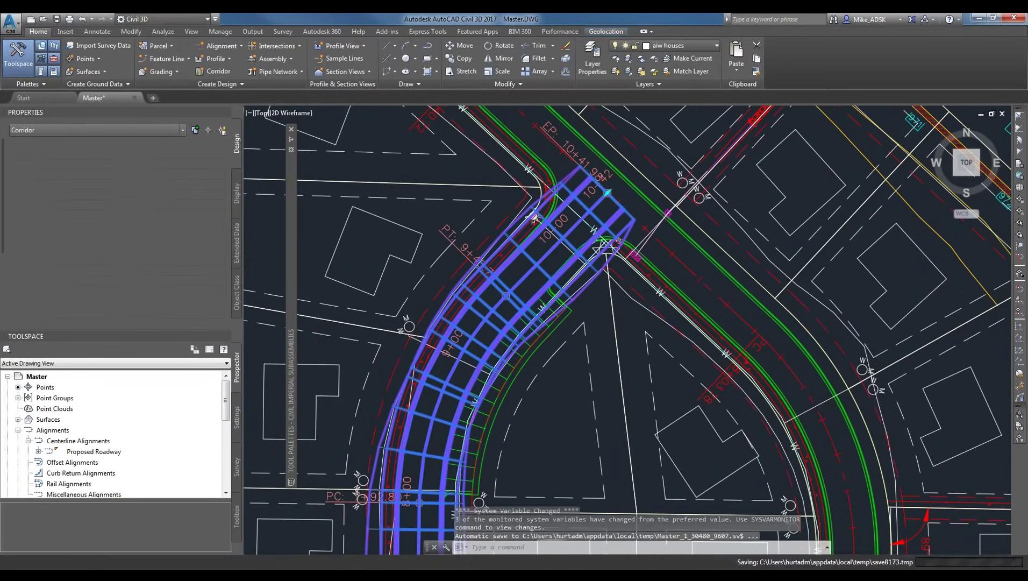
right_click(538, 266)
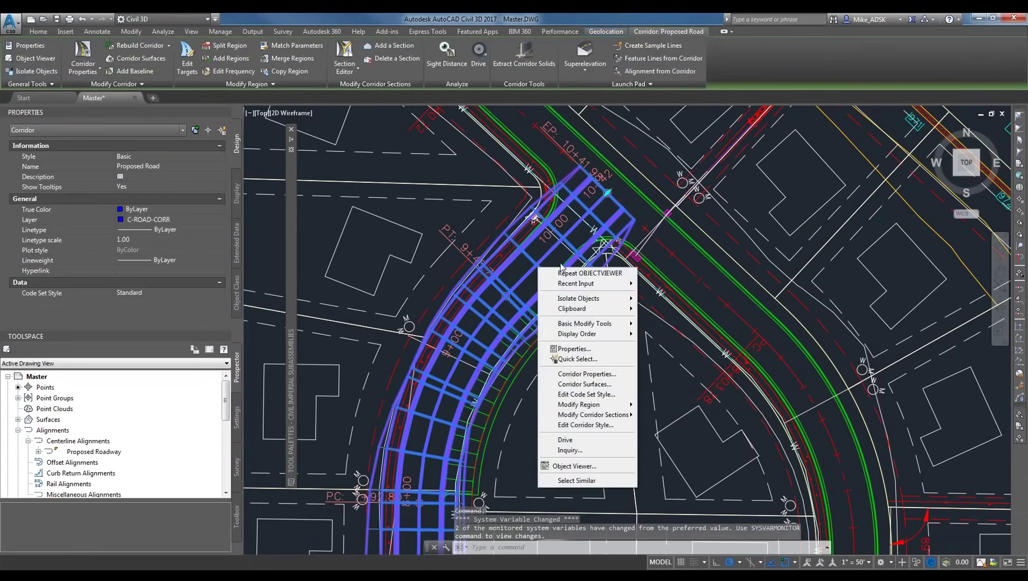
left_click(591, 384)
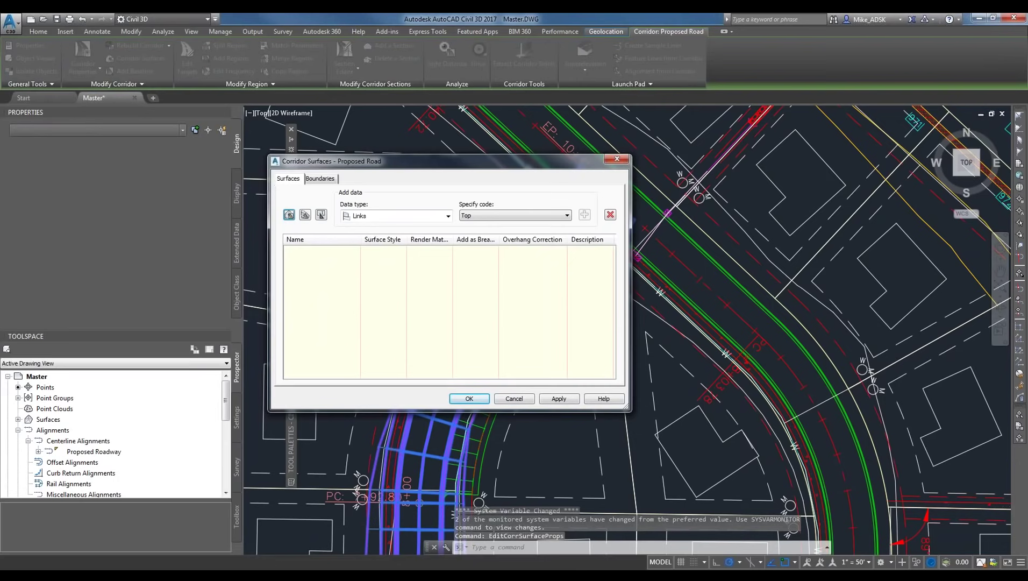
Create a corridor surface named Top of Proposed Road and add the Top link code as its data.
left_click(290, 215)
left_click_drag(360, 240, 406, 239)
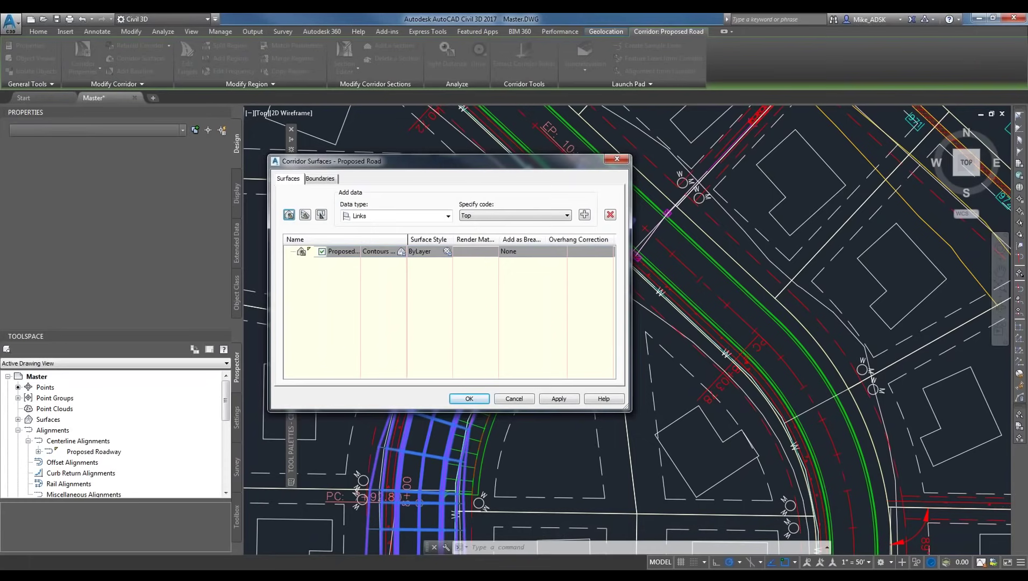
left_click(385, 252)
type("Top of")
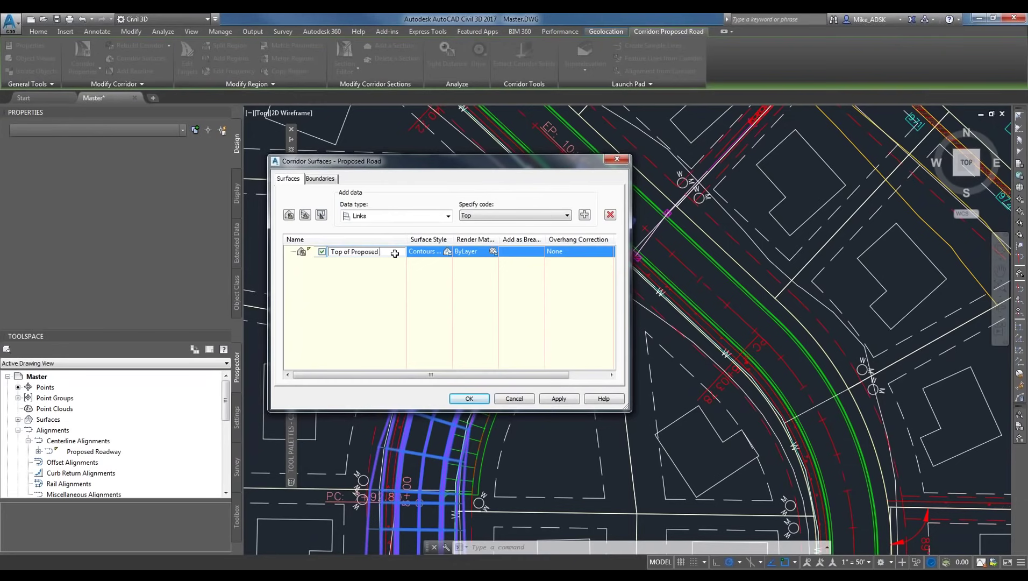
key("Return")
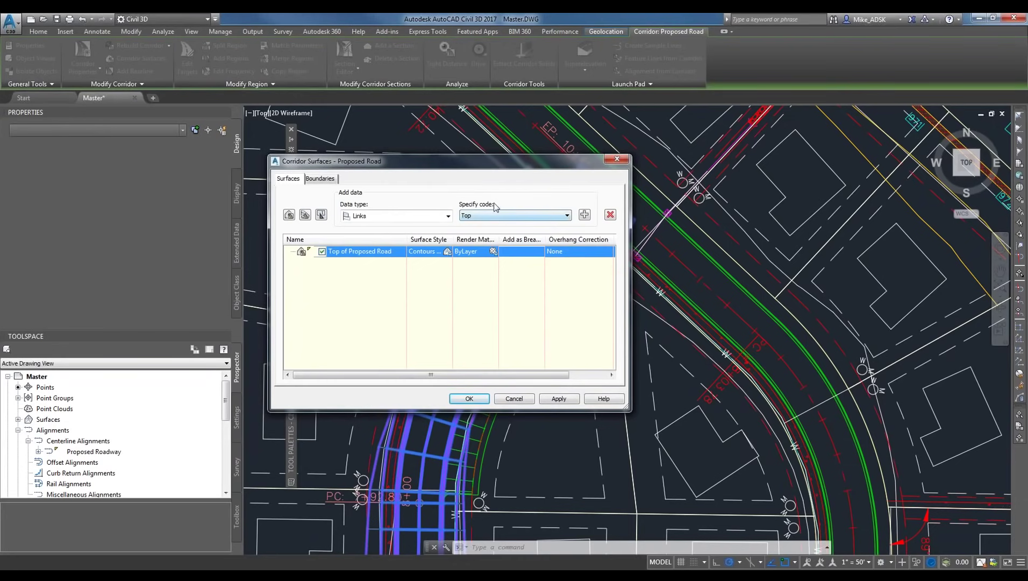
left_click(585, 216)
left_click(373, 288)
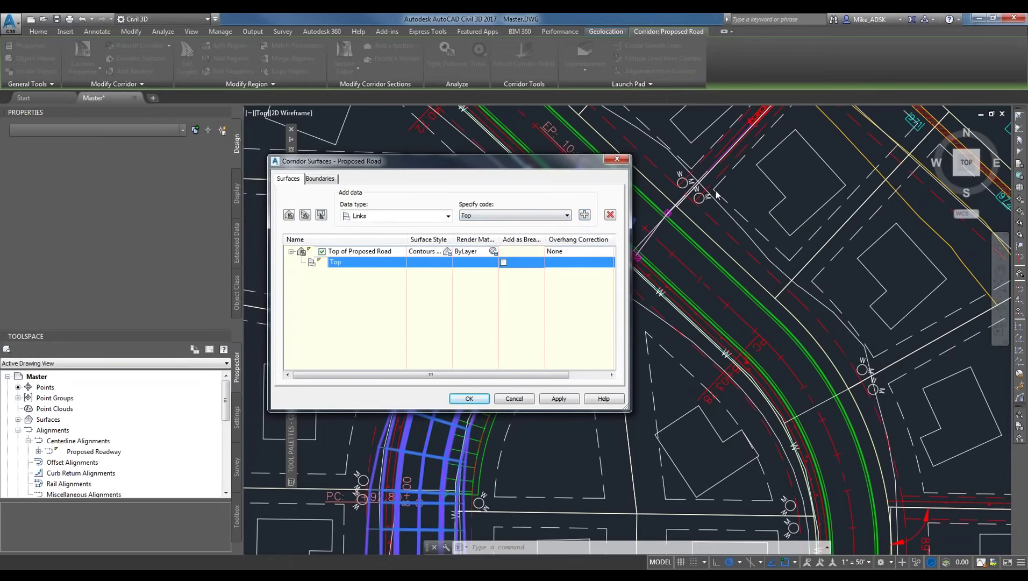
Use the corridor extents as the outer boundary of the Top of Proposed Road surface, then apply the settings and rebuild the corridor.
left_click(319, 179)
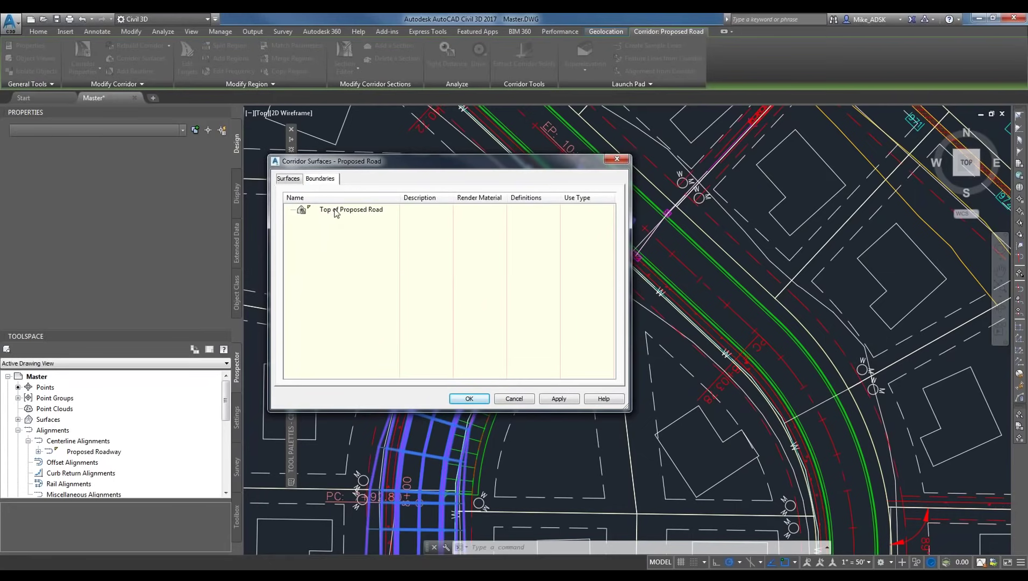
left_click(333, 210)
right_click(333, 210)
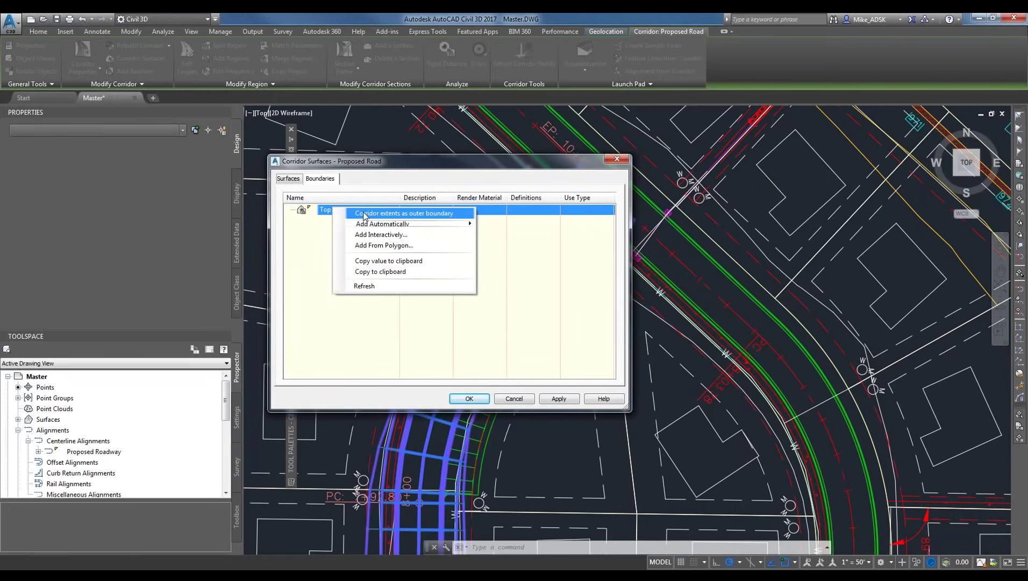
left_click(364, 216)
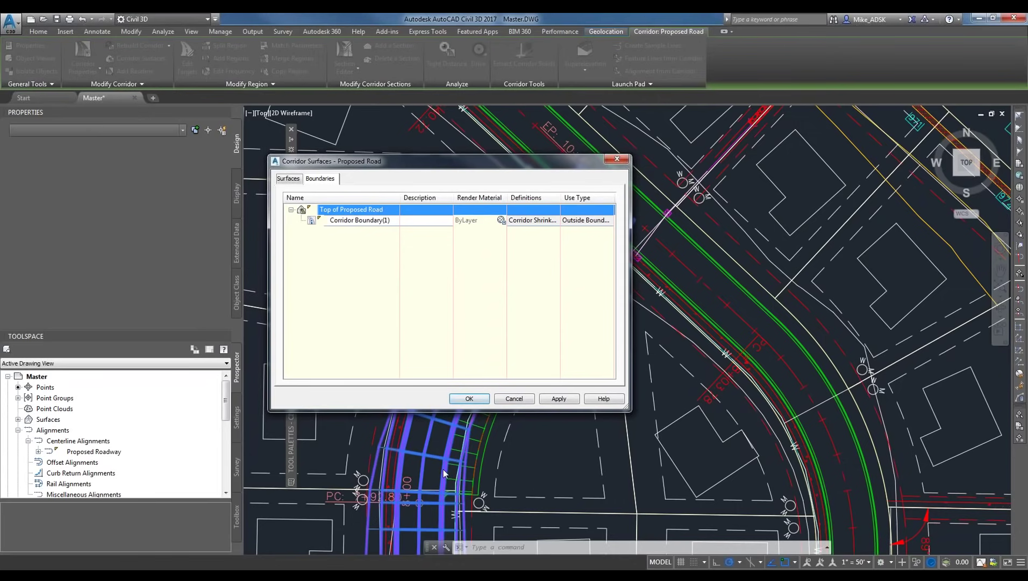
left_click(465, 401)
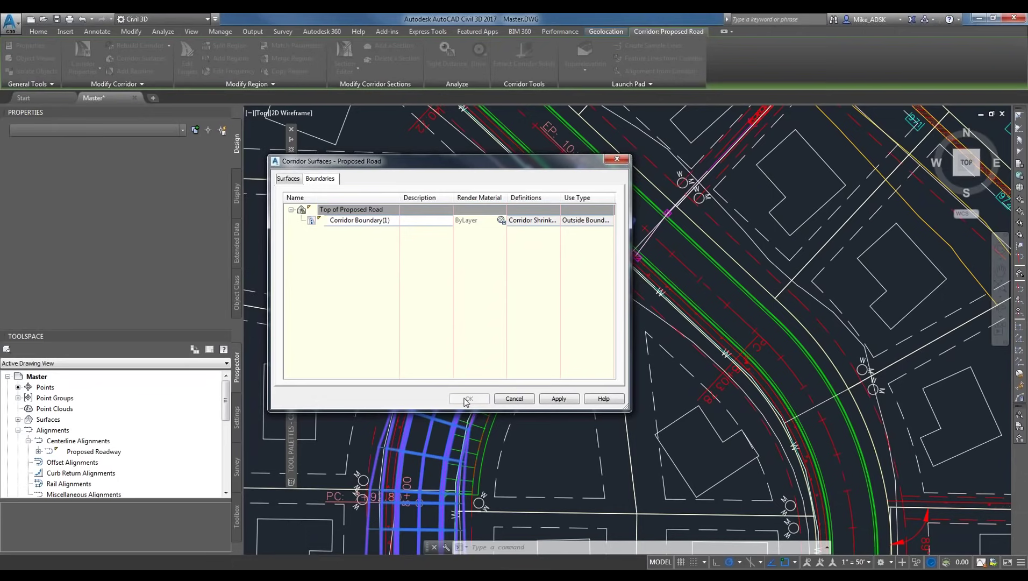
left_click(467, 274)
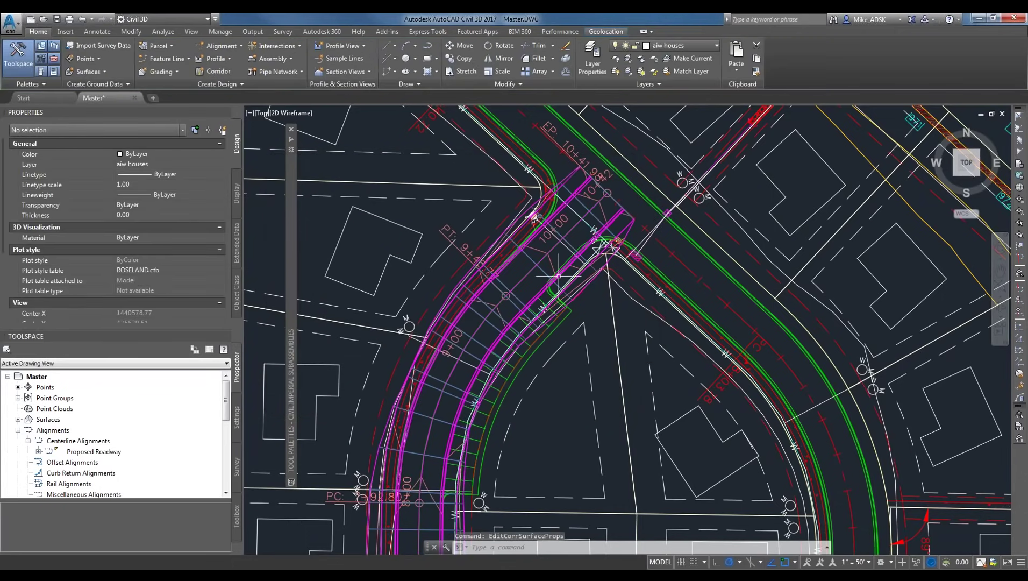
Expand the drawing's surfaces and select the Top of Proposed Road surface in the model.
scroll(559, 276, "down", 2)
scroll(457, 433, "up", 3)
mouse_move(570, 239)
middle_mouse_down()
mouse_move(576, 229)
mouse_move(458, 412)
middle_mouse_up()
left_click(18, 419)
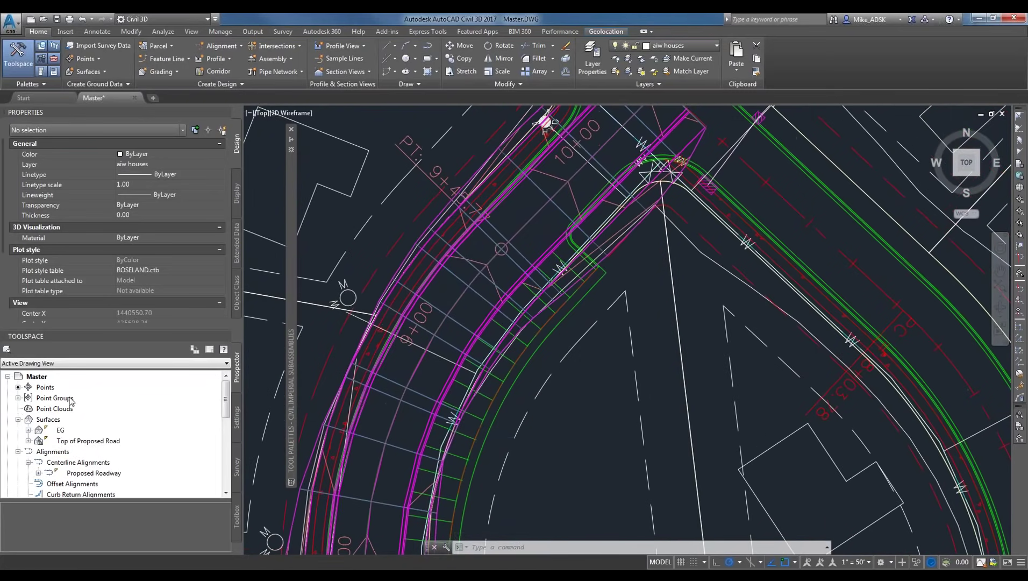
left_click(73, 442)
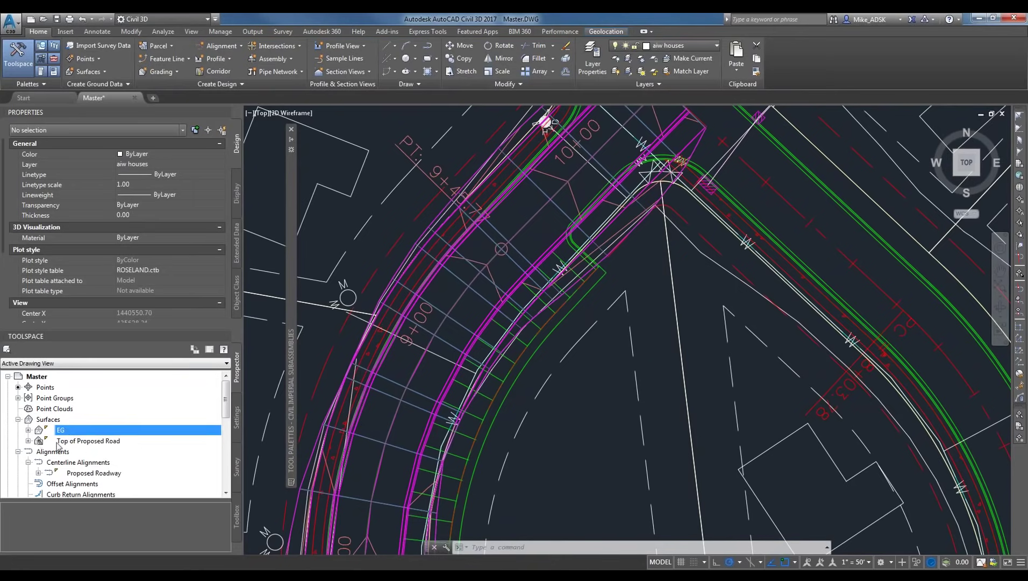
right_click(75, 440)
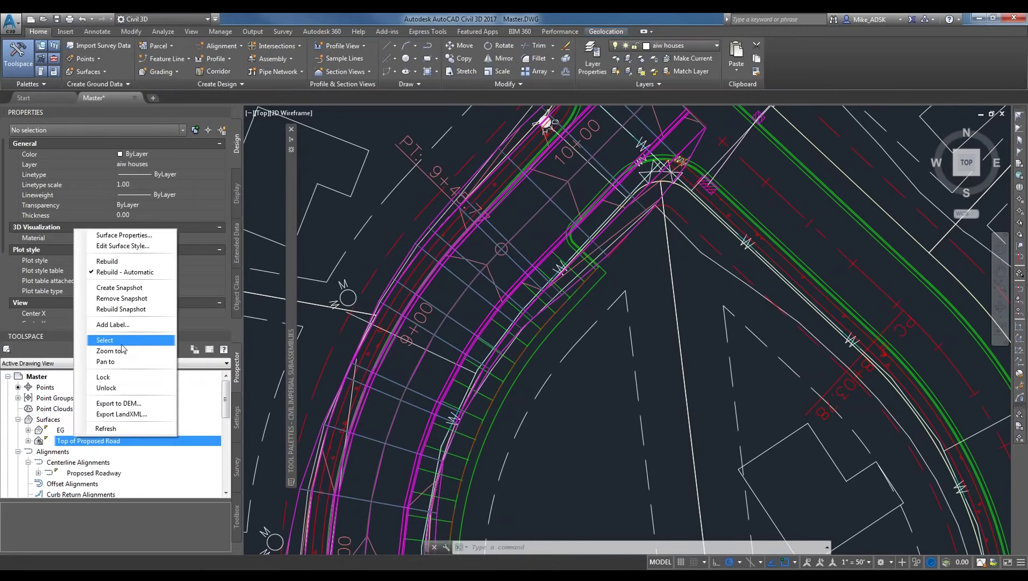
left_click(108, 340)
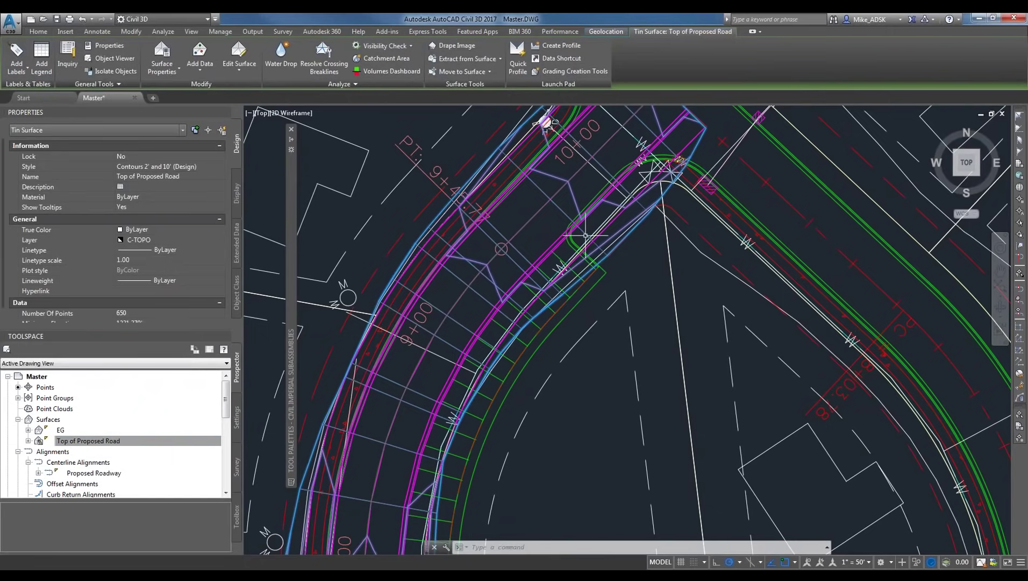
Examine the contours and outline of the Top of Proposed Road surface southward along the corridor, and clear the selection.
scroll(585, 235, "down", 2)
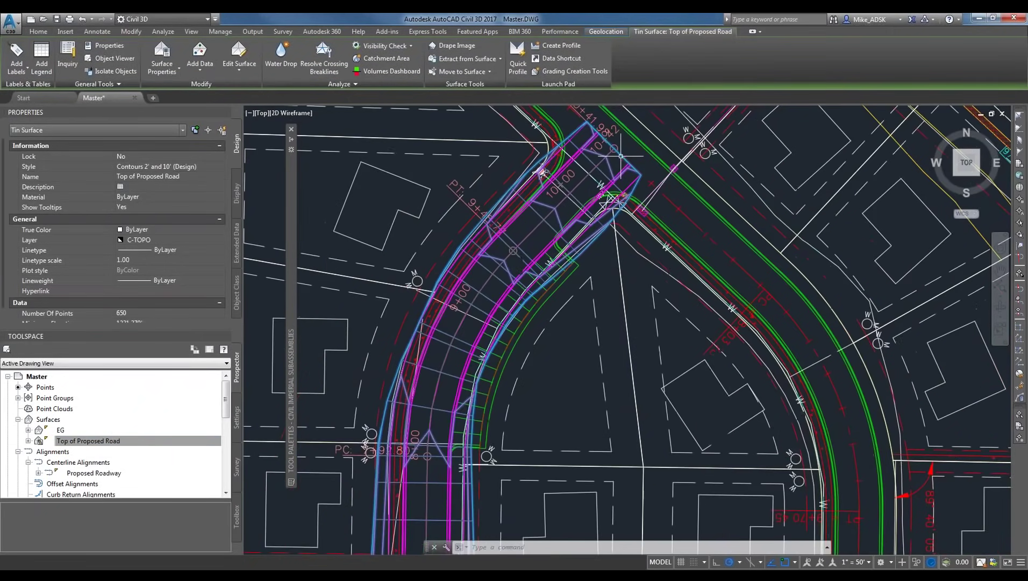
scroll(591, 215, "down", 3)
scroll(433, 341, "up", 3)
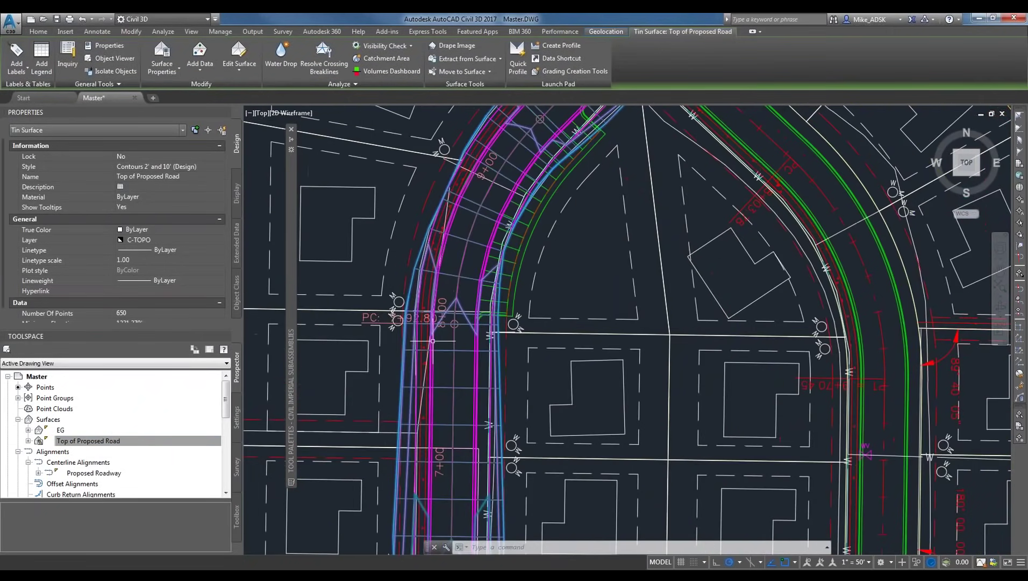
scroll(433, 341, "down", 4)
middle_click_drag(453, 386, 489, 220)
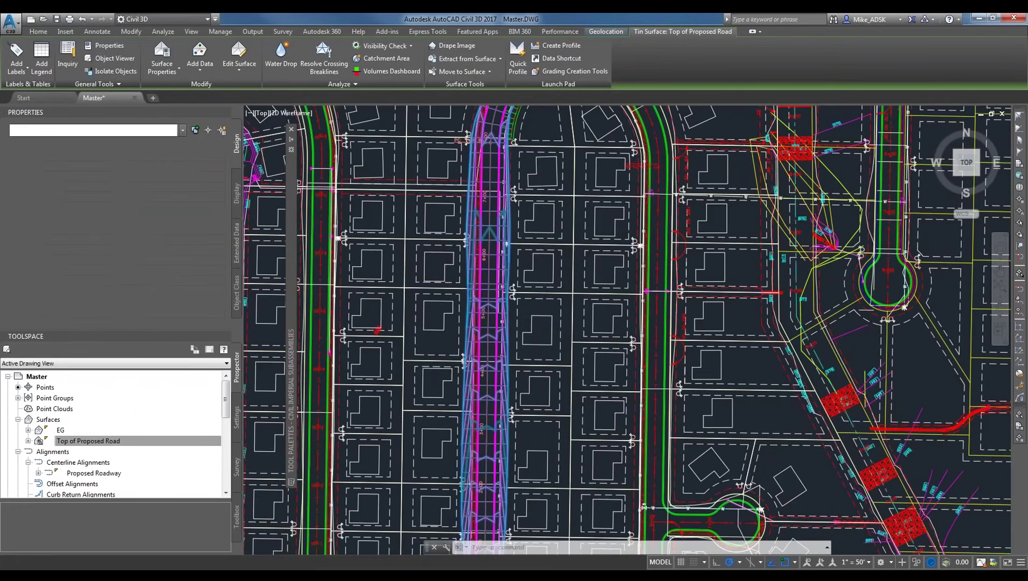
key("Escape")
left_click(528, 258)
key("Escape")
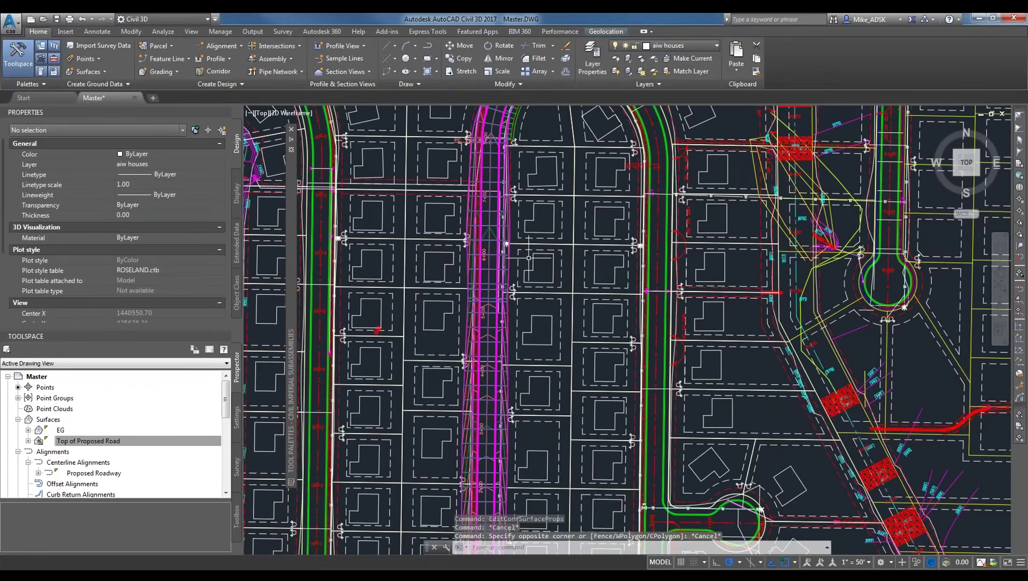
Review the Proposed Roadway profile view and return to the north end of the corridor in plan.
scroll(529, 257, "down", 2)
middle_click_drag(558, 185, 543, 229)
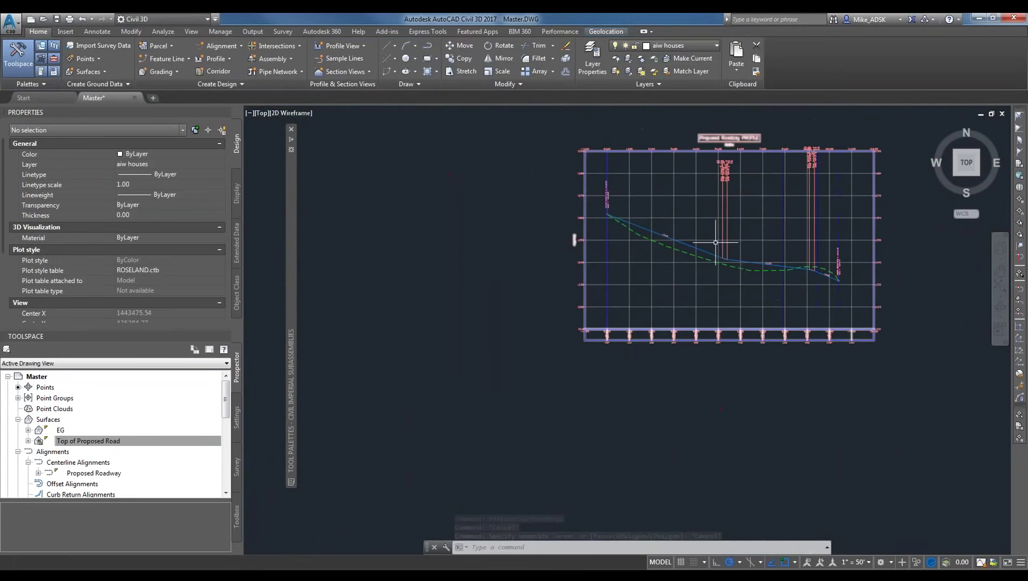
scroll(682, 227, "up", 3)
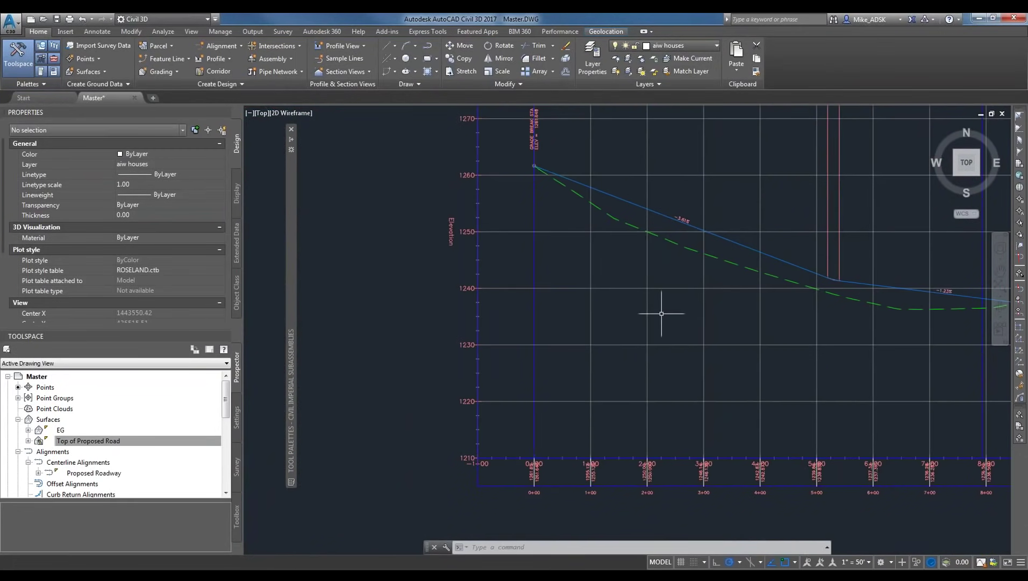
scroll(648, 339, "down", 5)
middle_click_drag(473, 358, 676, 340)
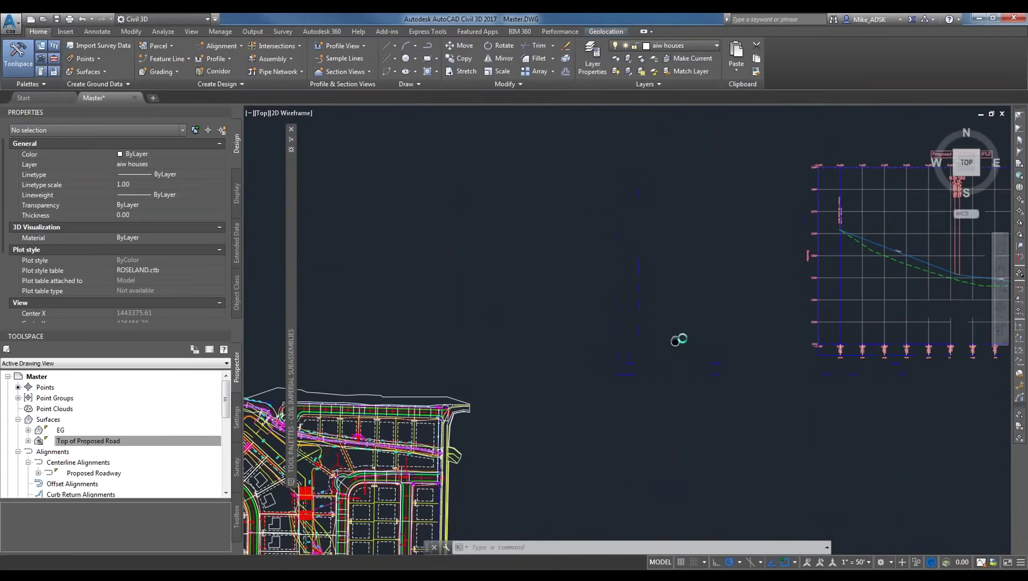
middle_click_drag(324, 452, 622, 278)
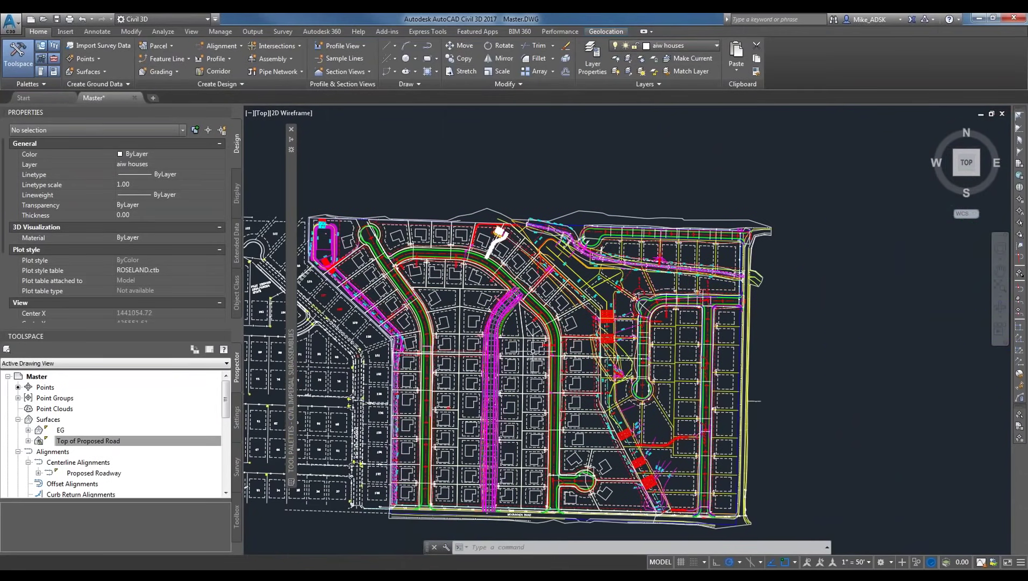
scroll(497, 285, "up", 10)
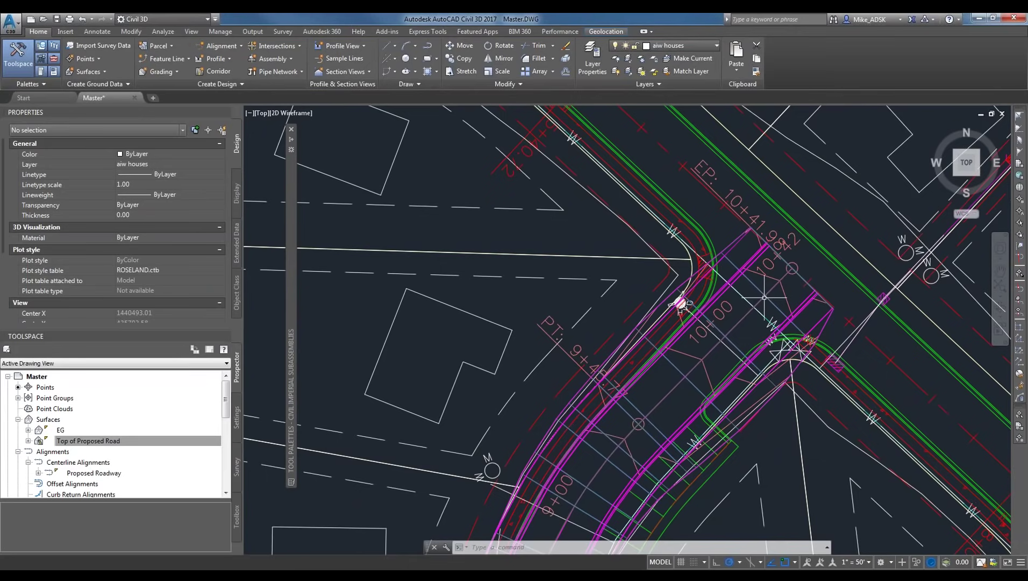
left_click(756, 266)
right_click(752, 263)
left_click(790, 384)
left_click(248, 338)
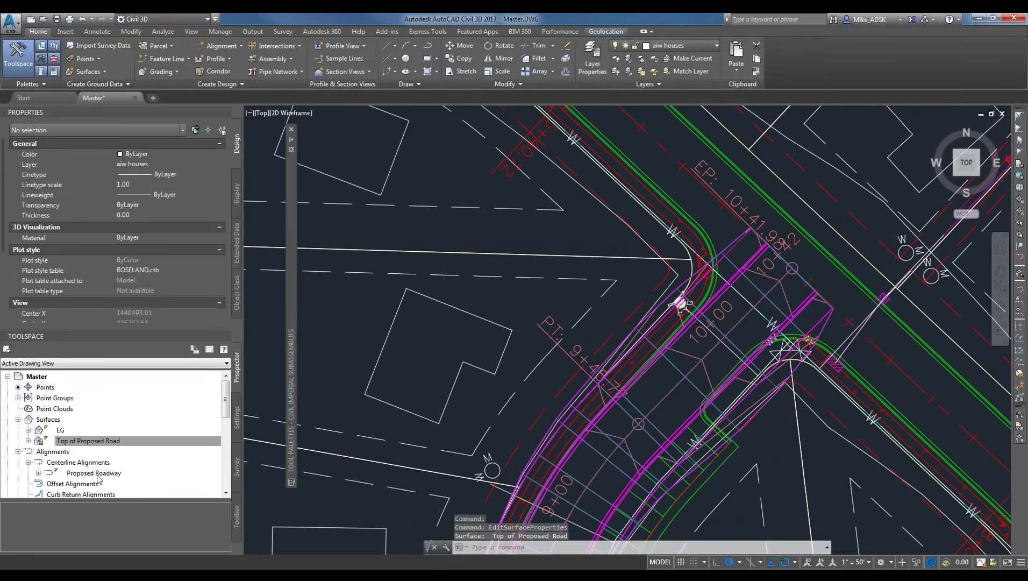
Find the Proposed Road corridor in the drawing's list of corridors and open its properties.
left_click(68, 462)
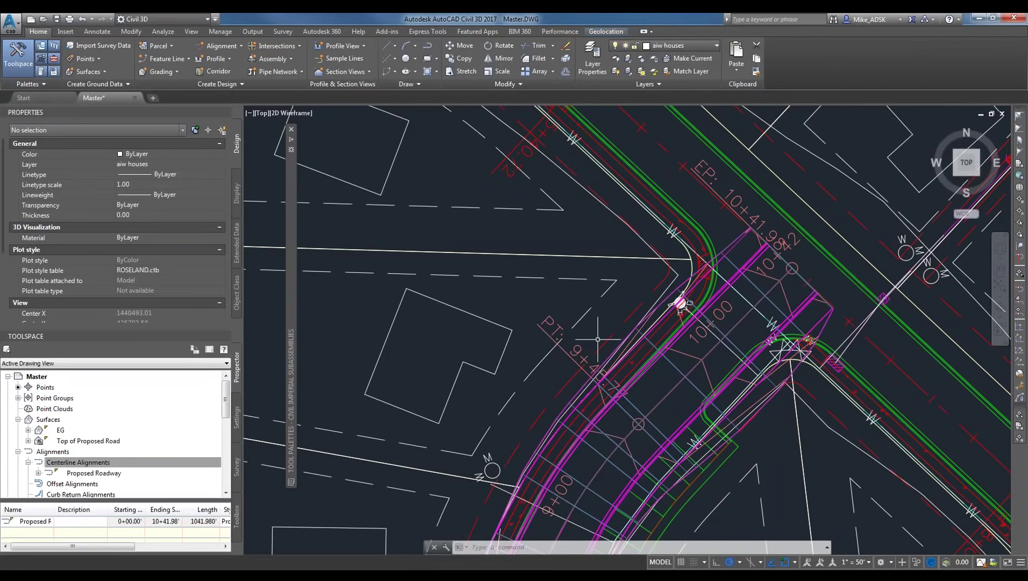
mouse_move(597, 339)
left_click(93, 463)
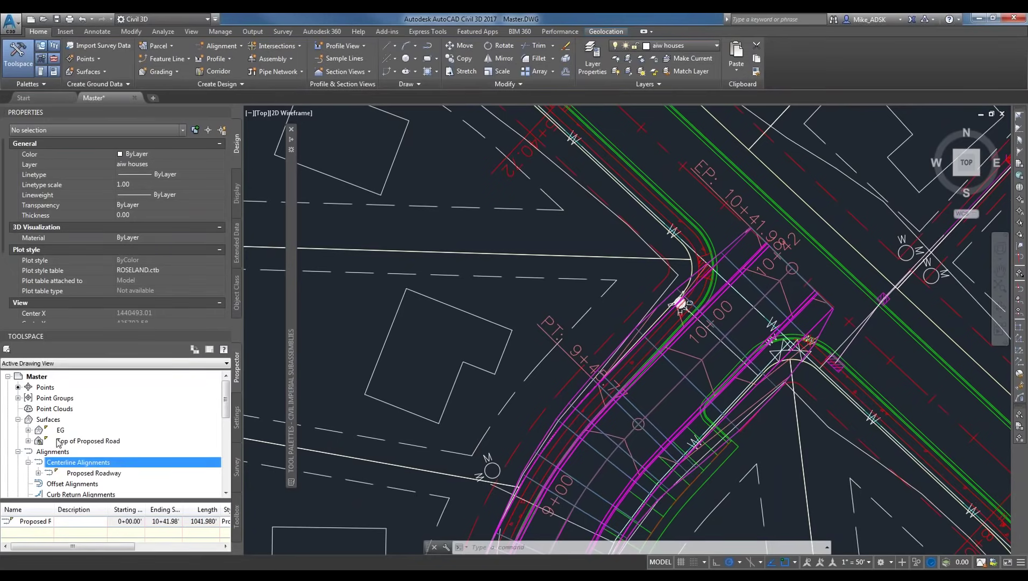
left_click(18, 452)
scroll(28, 470, "down", 2)
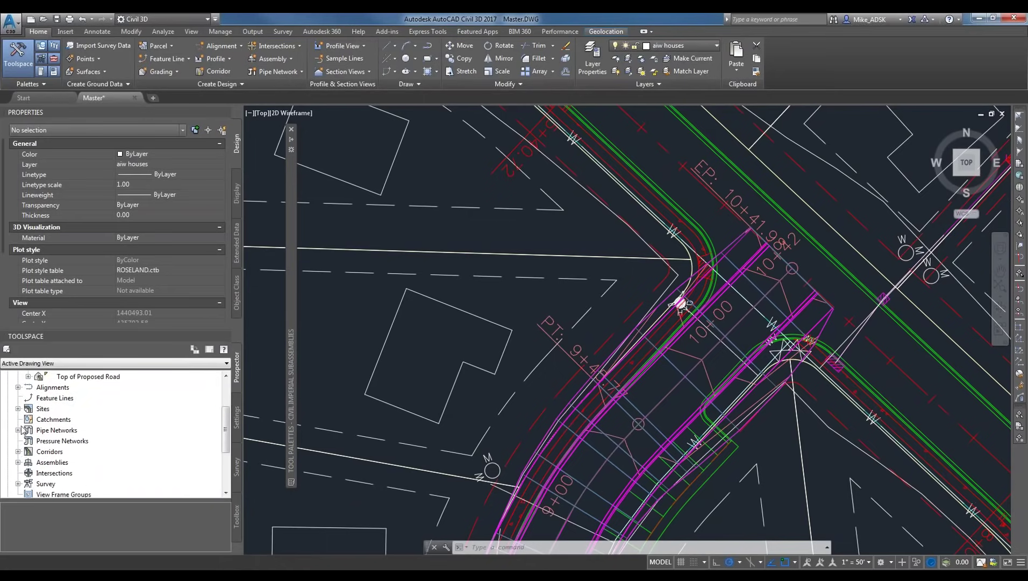
left_click(18, 451)
left_click(62, 462)
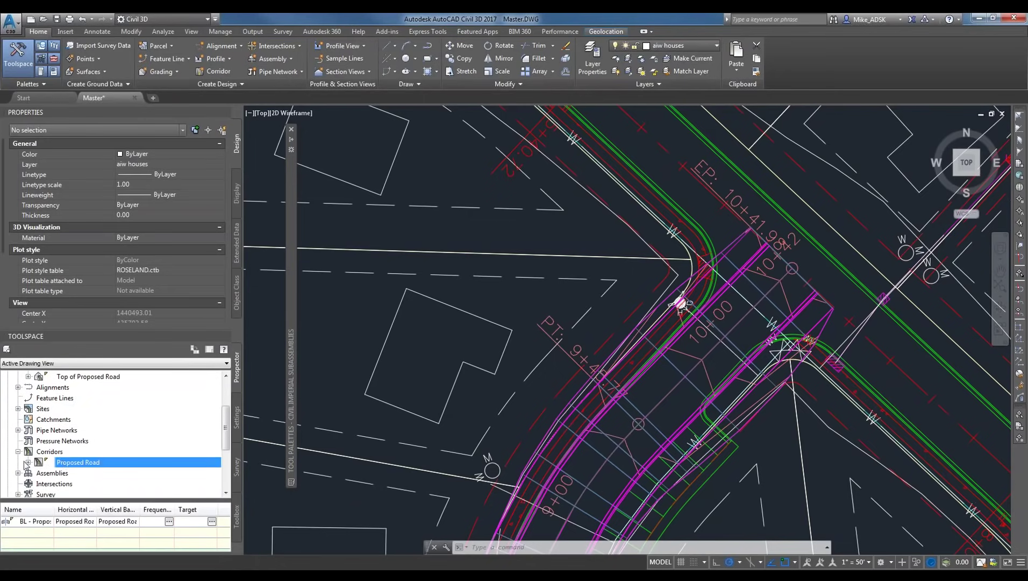
right_click(63, 463)
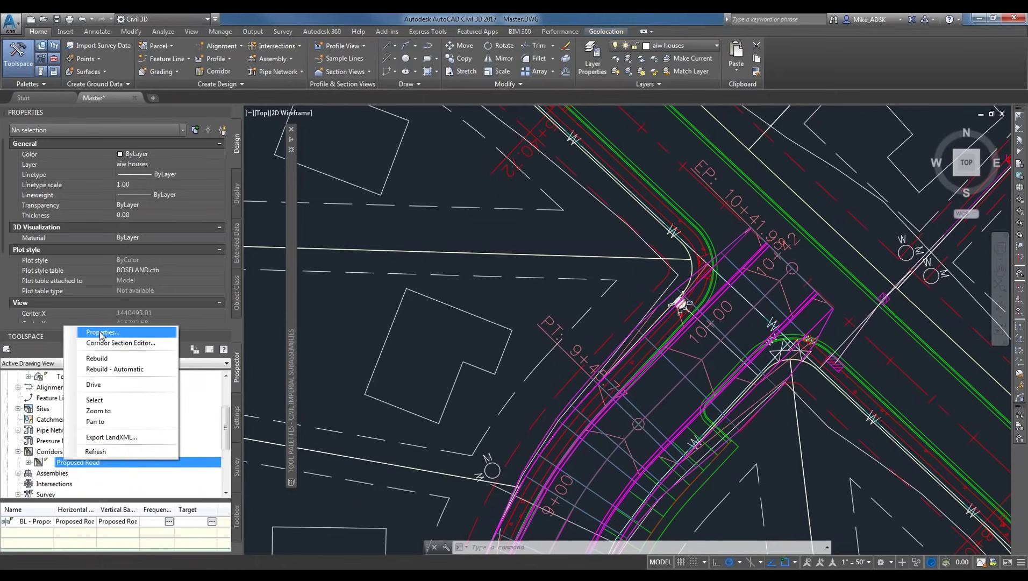
left_click(81, 331)
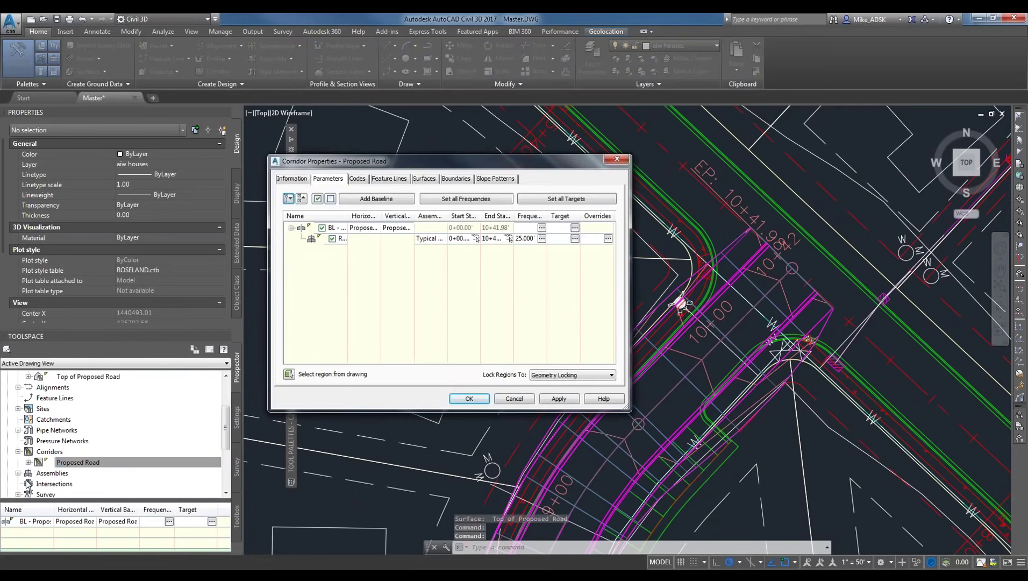
Add a second surface named Bottom of Corridor to the Proposed Road corridor, and set Top of Proposed Road's overhang correction to Top Links.
key("Escape")
right_click(72, 464)
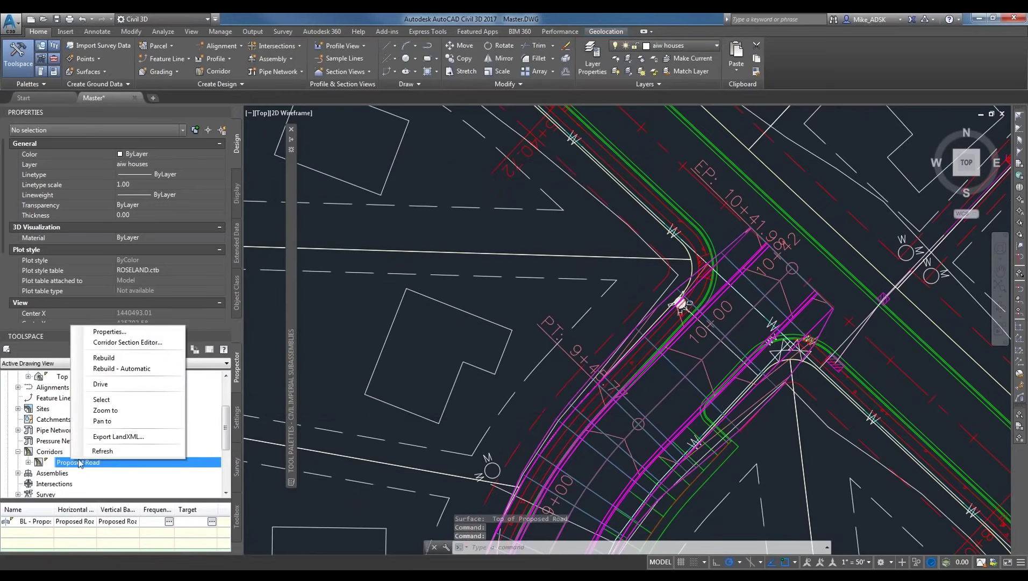
left_click(103, 333)
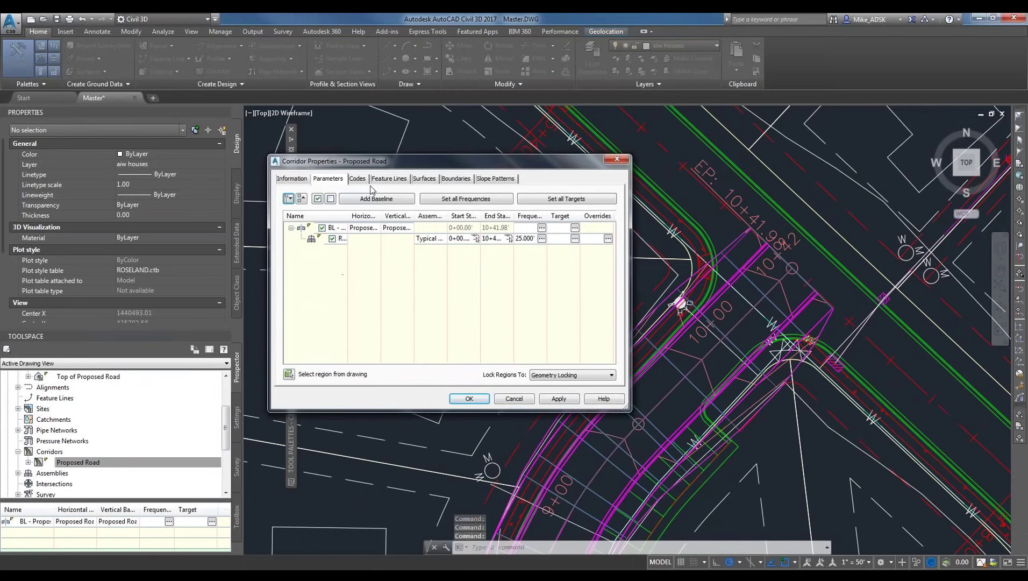
left_click(425, 178)
left_click(316, 263)
left_click(289, 215)
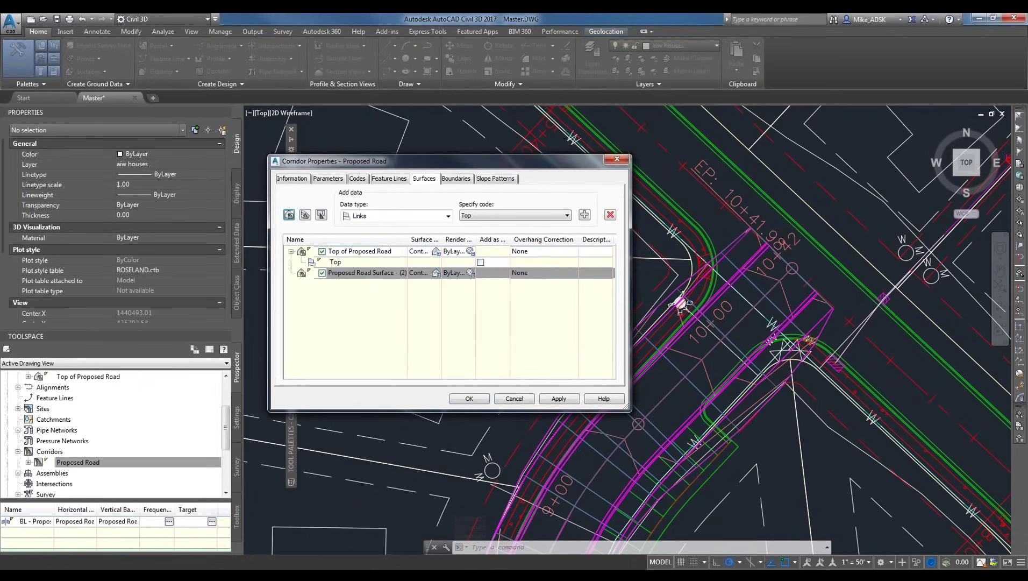
double_click(364, 275)
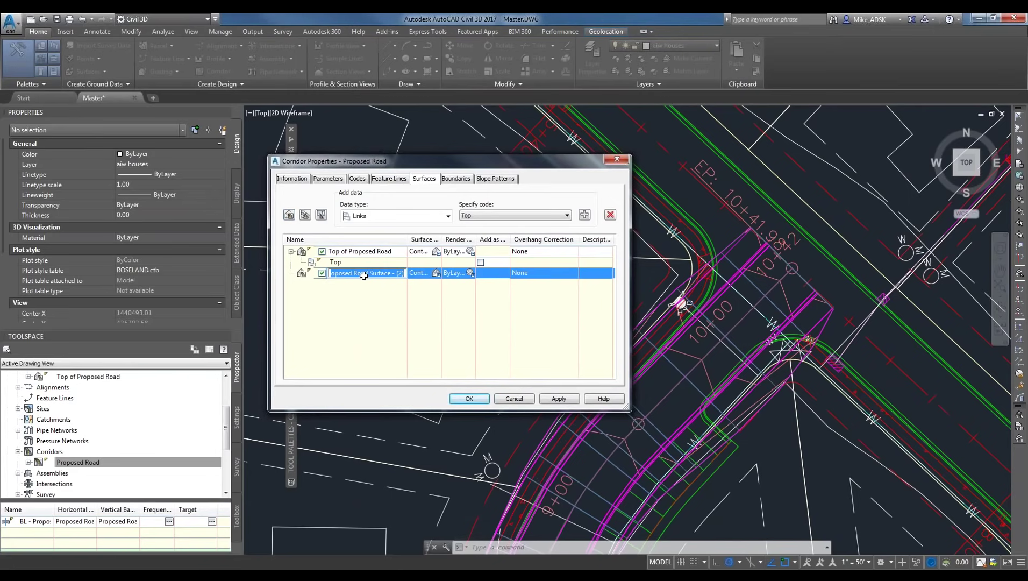
type("Bottom of Corridor")
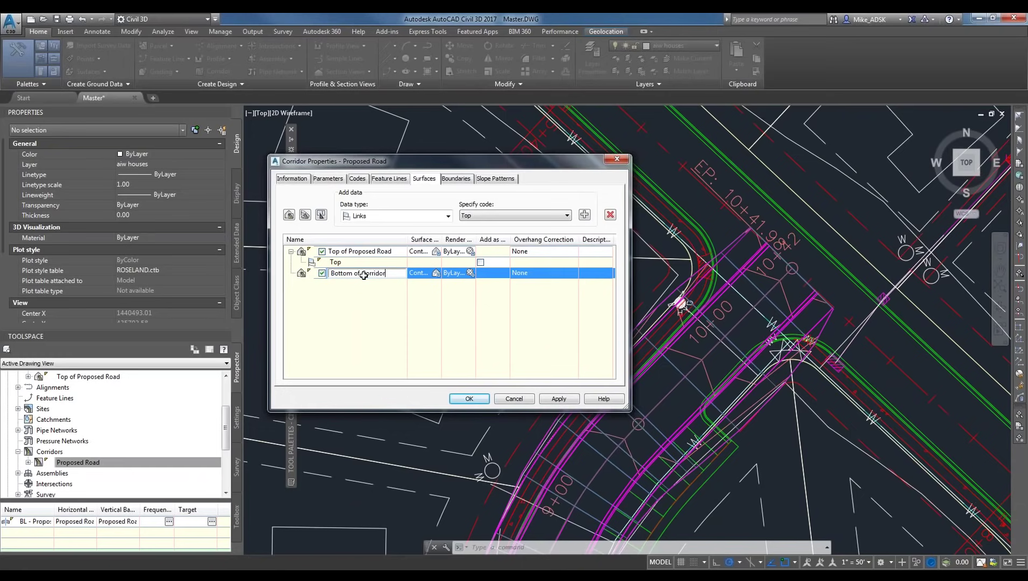
left_click(541, 300)
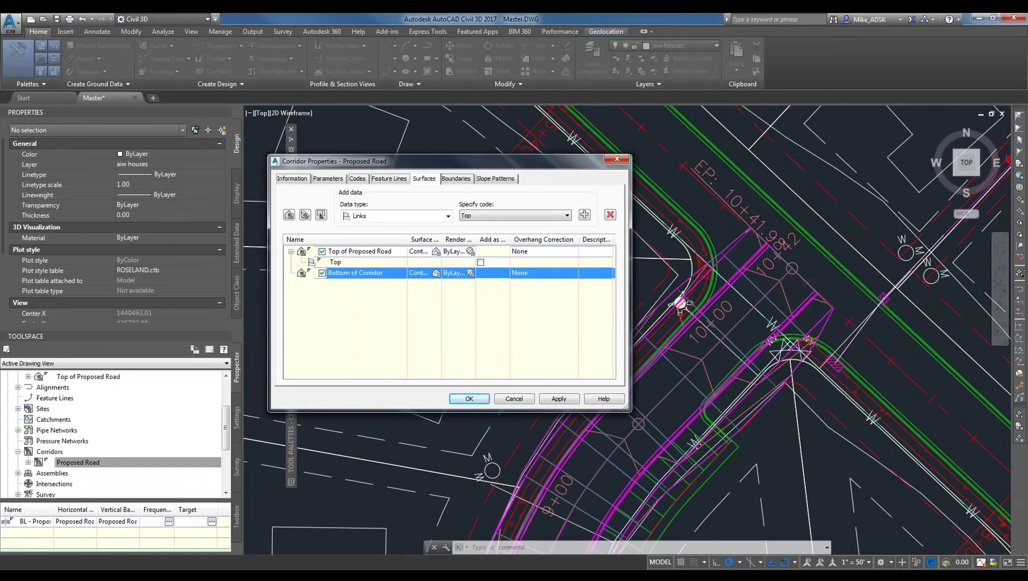
left_click(527, 251)
left_click(541, 261)
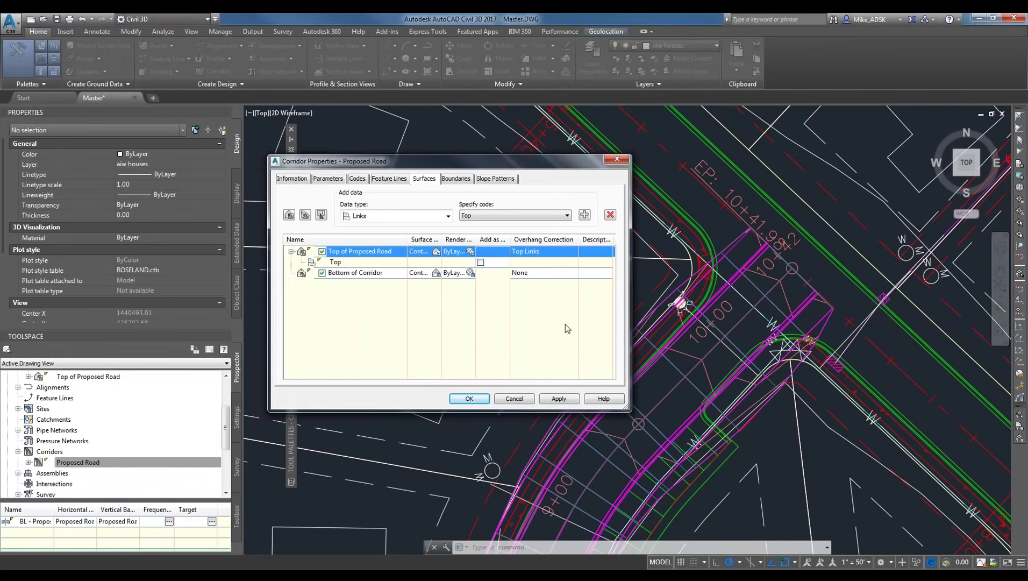
Add the Datum link code to the Bottom of Corridor surface and set its overhang correction to Bottom Links.
left_click(367, 273)
left_click(466, 215)
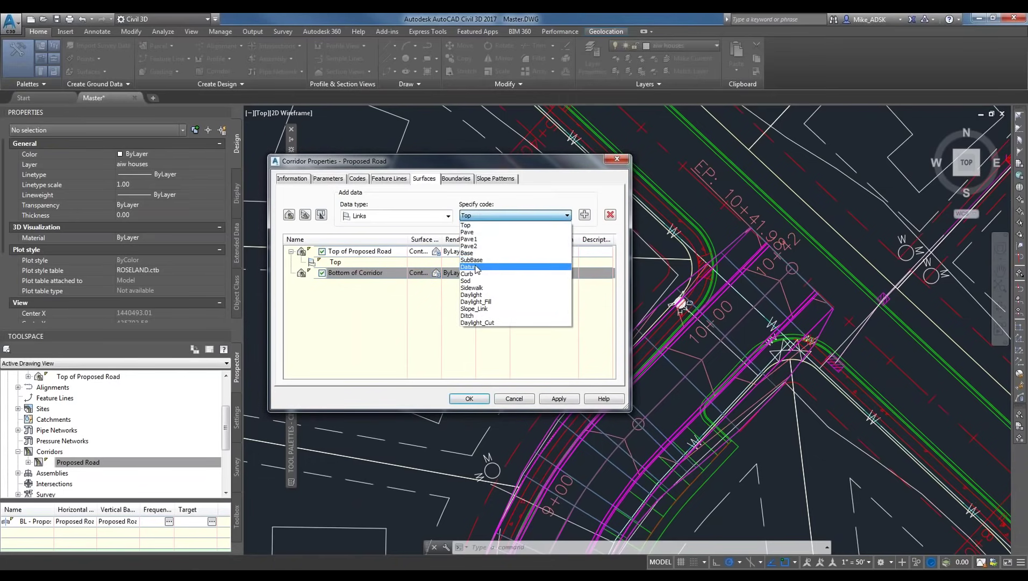
left_click(536, 228)
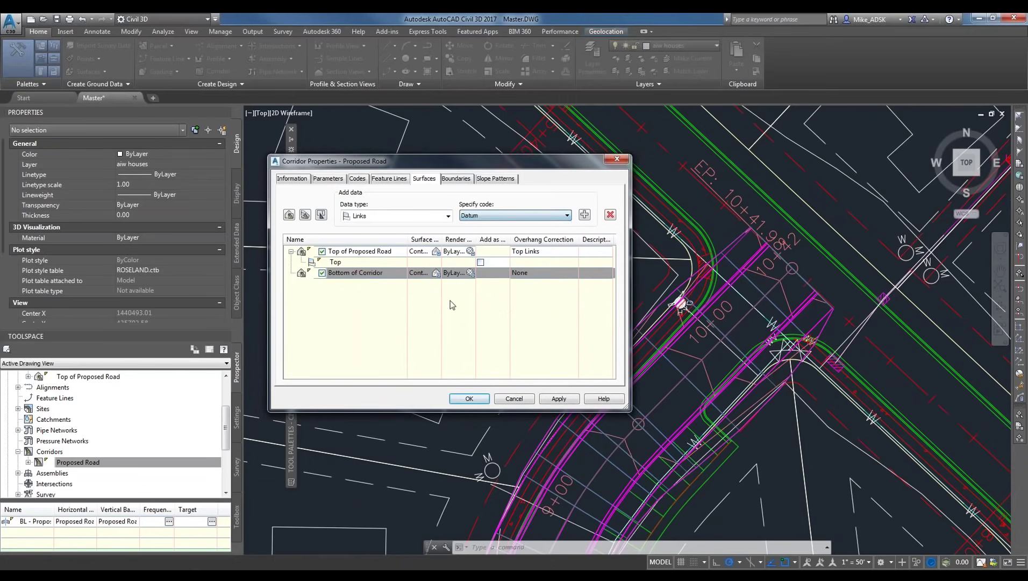
left_click(585, 215)
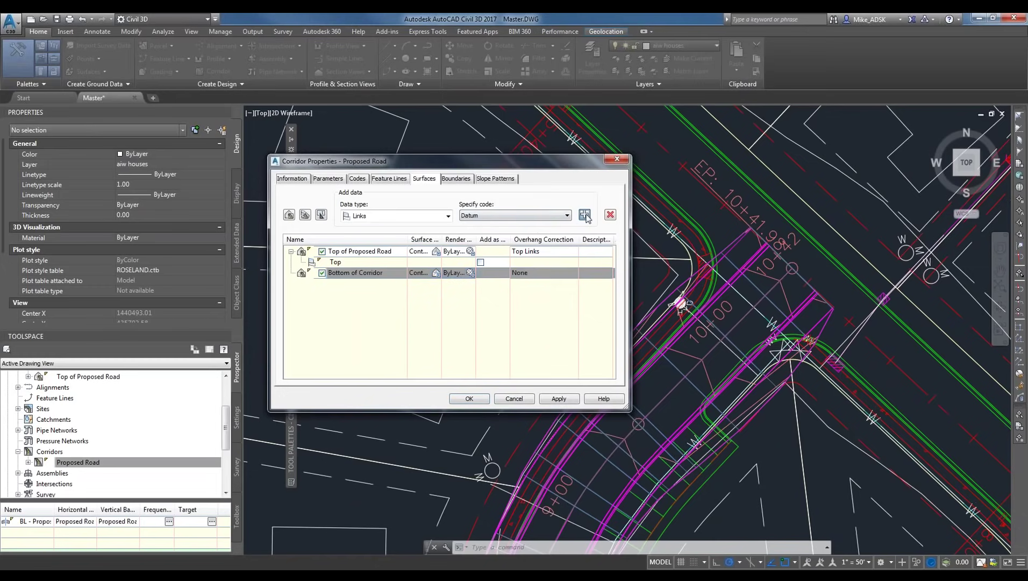
left_click(543, 261)
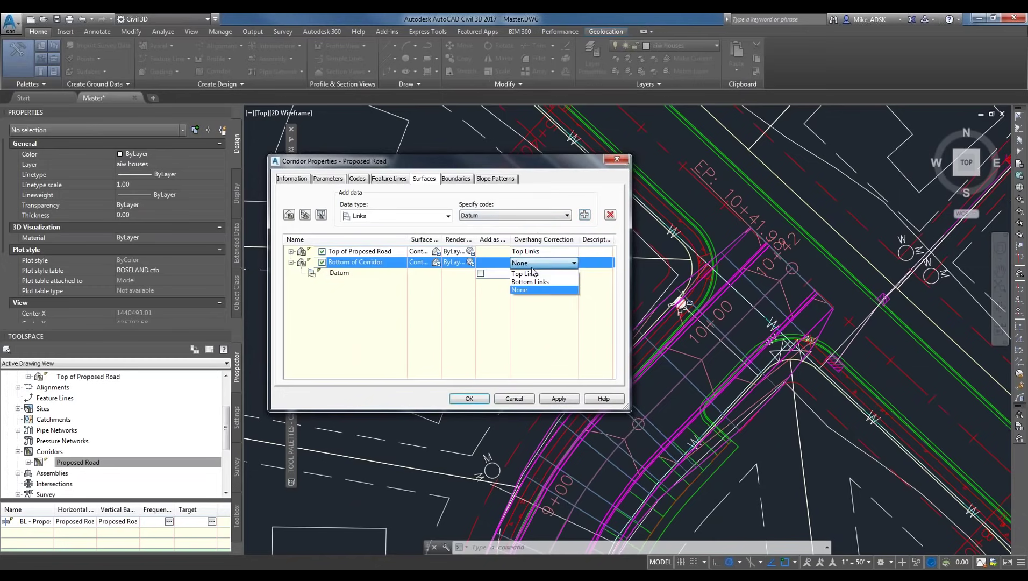
left_click(532, 282)
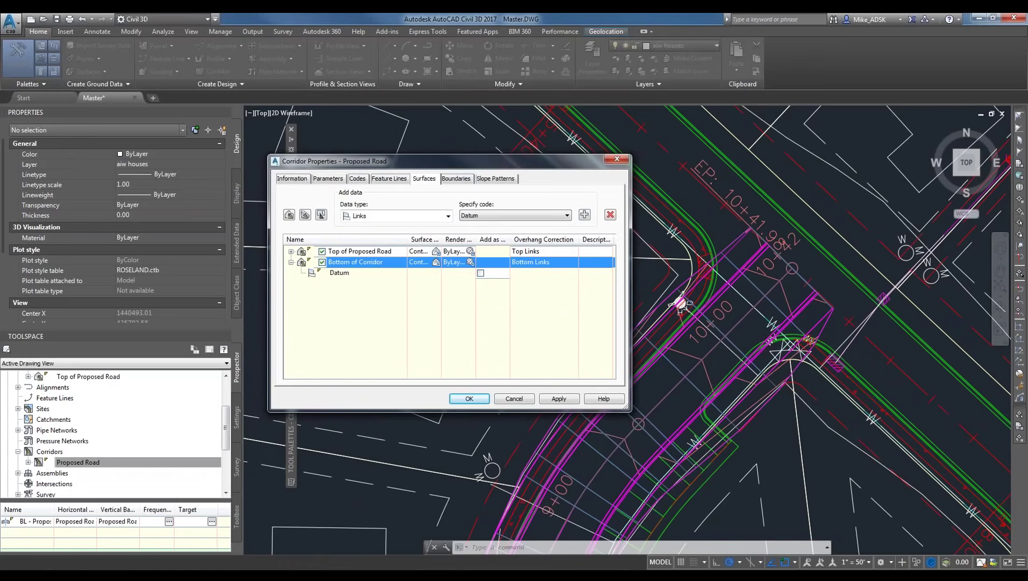
Set the Bottom of Corridor surface's style to _No Display.
left_click_drag(439, 241, 518, 241)
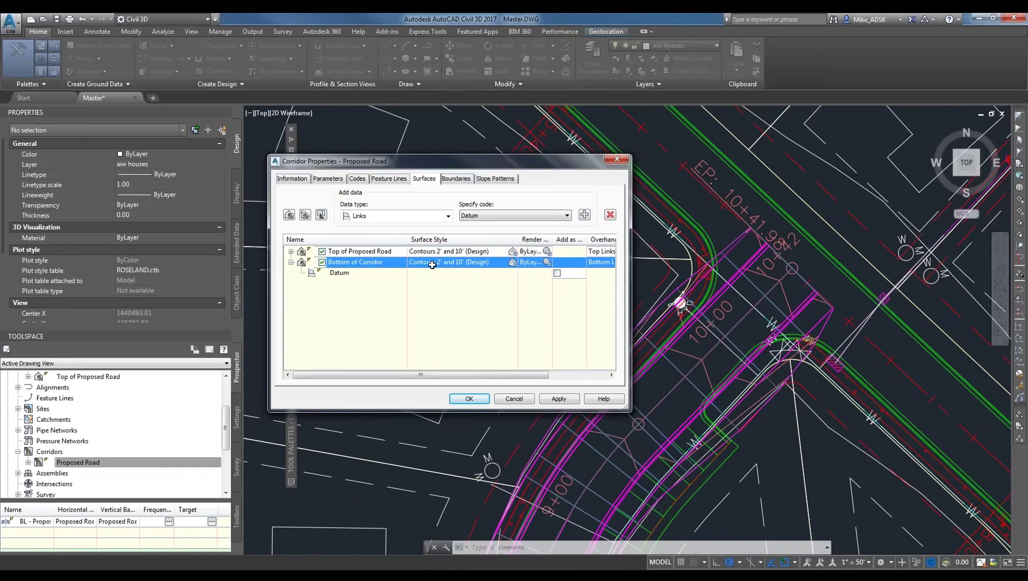
left_click(512, 262)
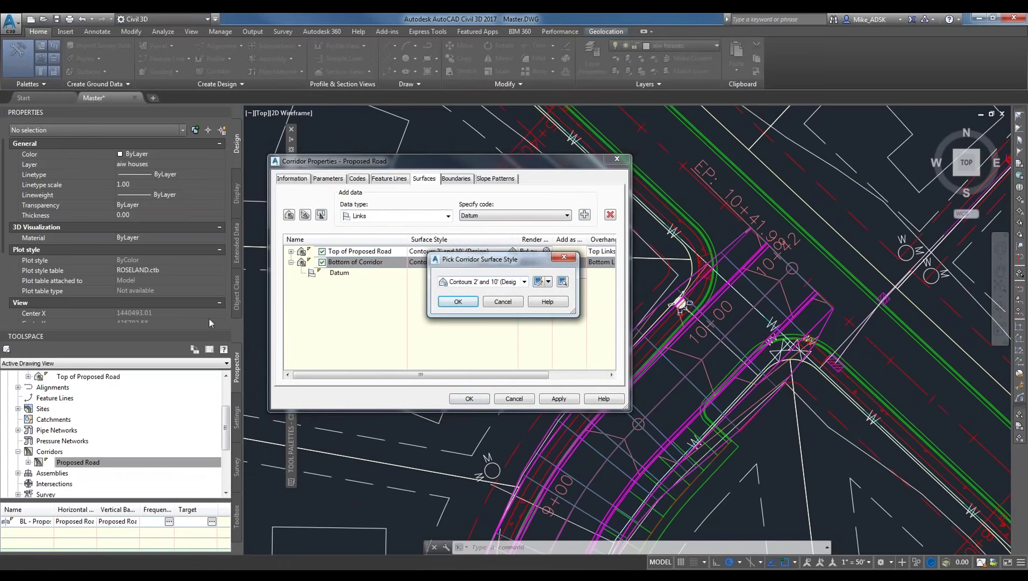
left_click(548, 281)
left_click(548, 281)
left_click(523, 281)
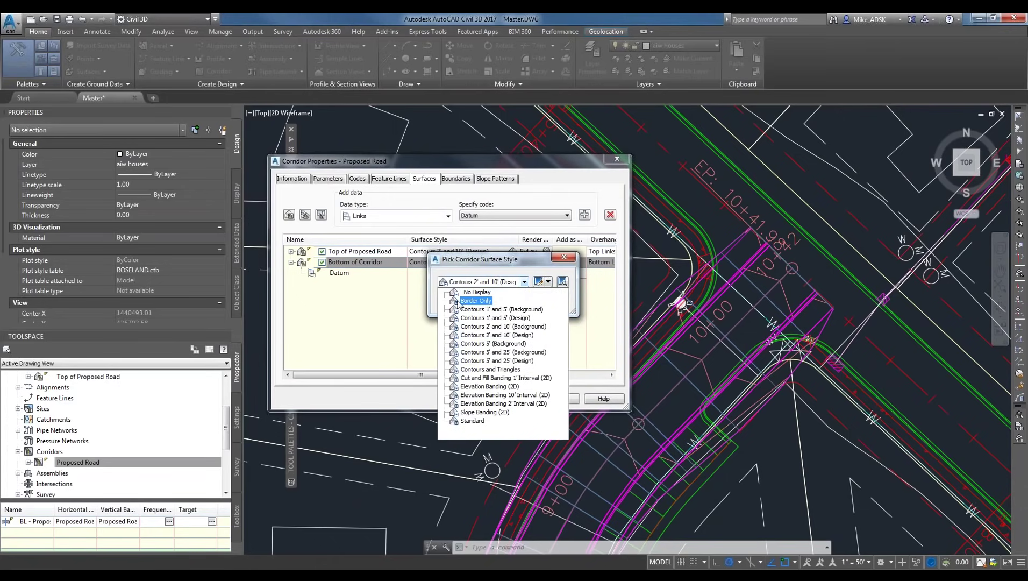
left_click(469, 292)
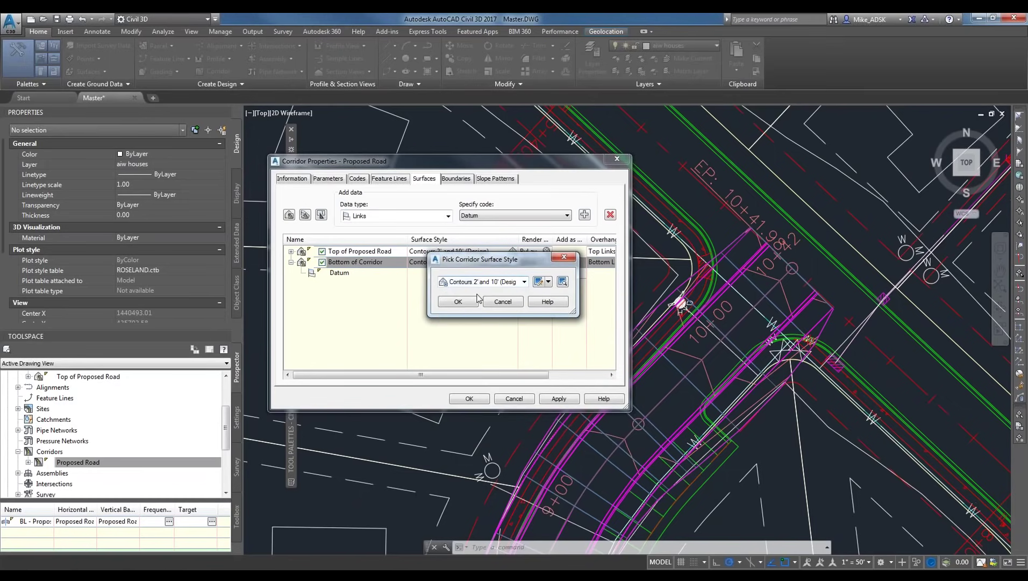
left_click(459, 306)
Apply the corridor property changes, rebuild the Proposed Road corridor and close its properties.
left_click(469, 398)
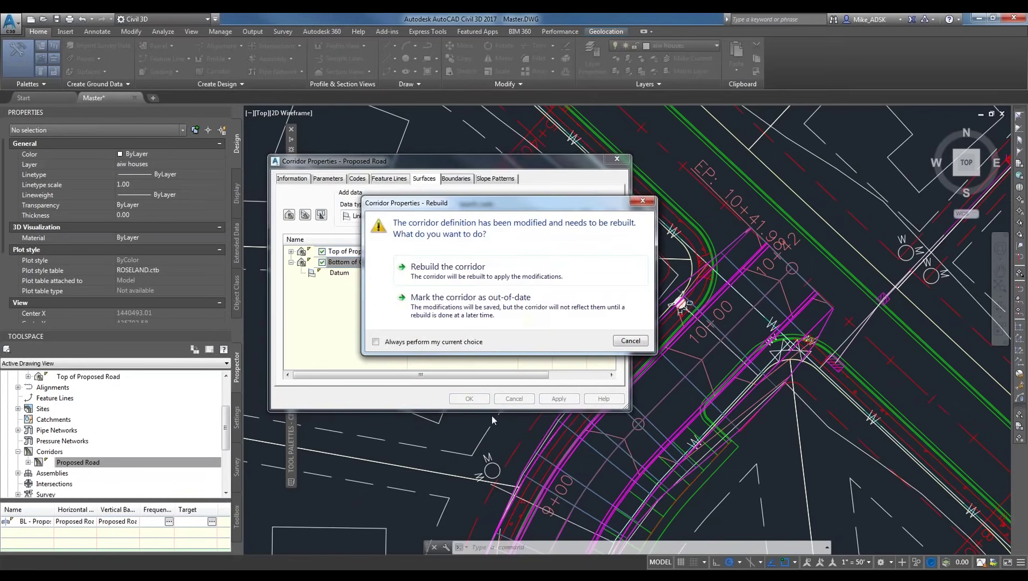
left_click(458, 274)
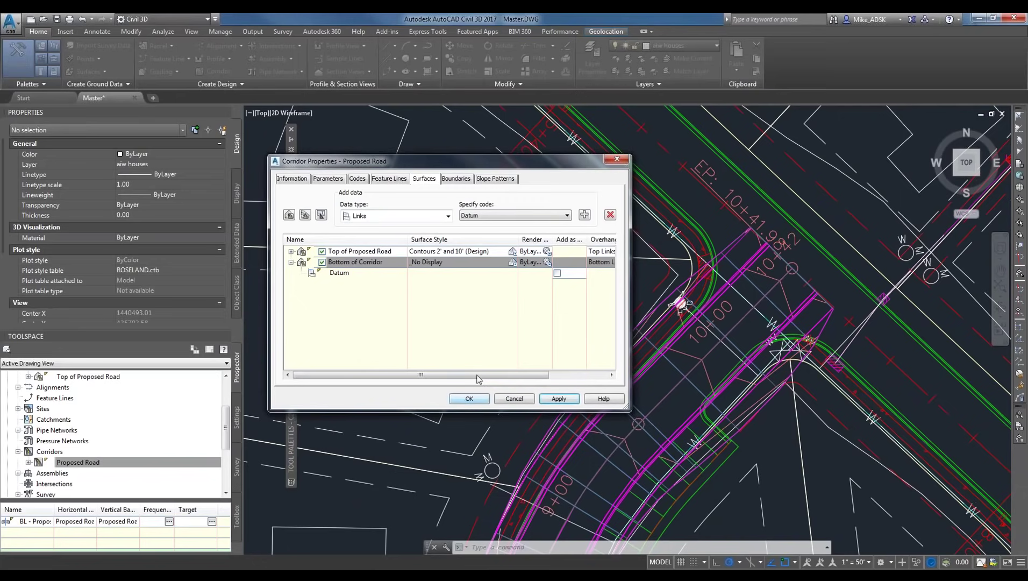
left_click(478, 402)
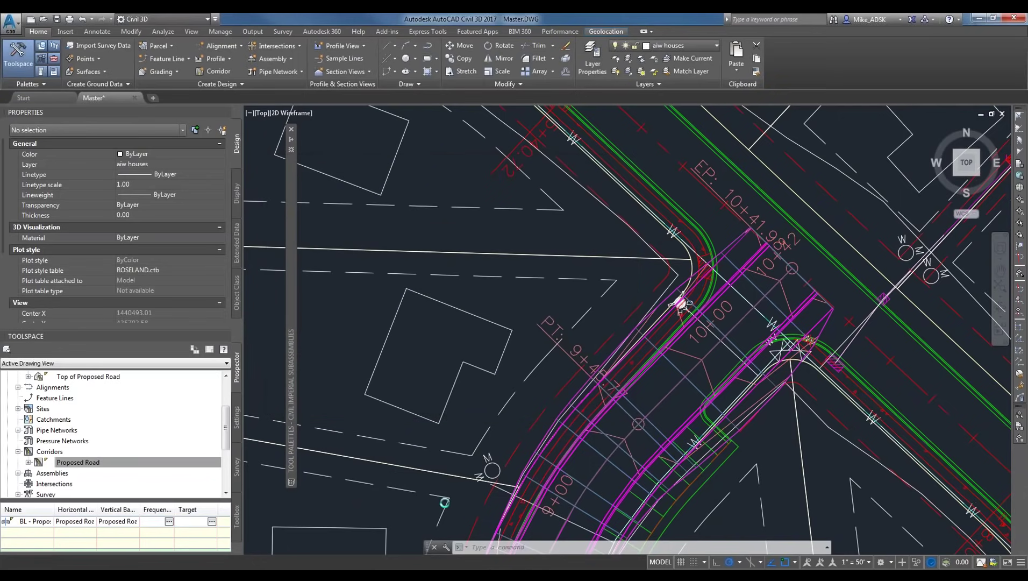
Start a new TIN volume surface from the Volumes Dashboard and name it Earthwork.
scroll(501, 507, "down", 3)
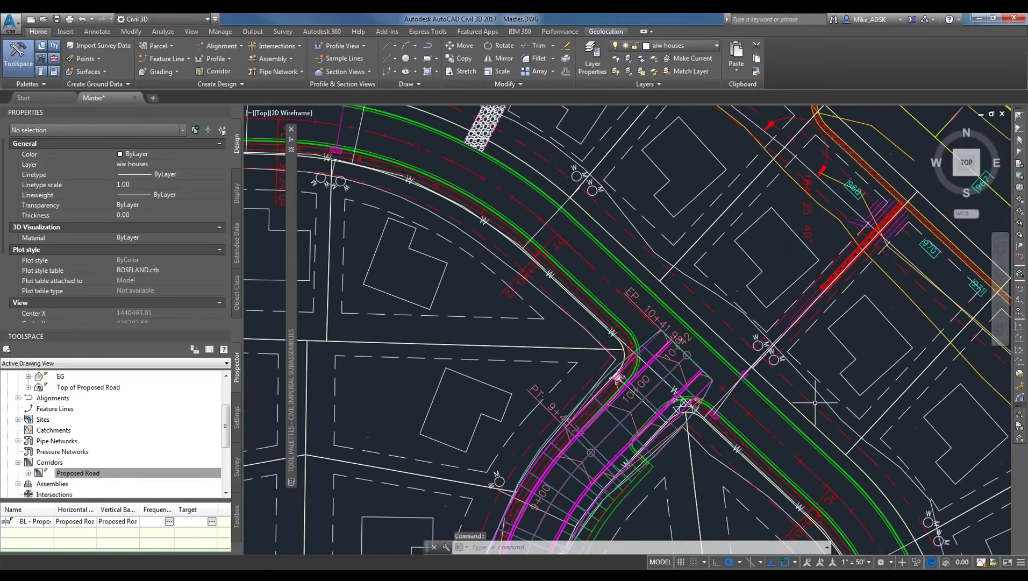
scroll(721, 323, "down", 2)
scroll(499, 323, "down", 2)
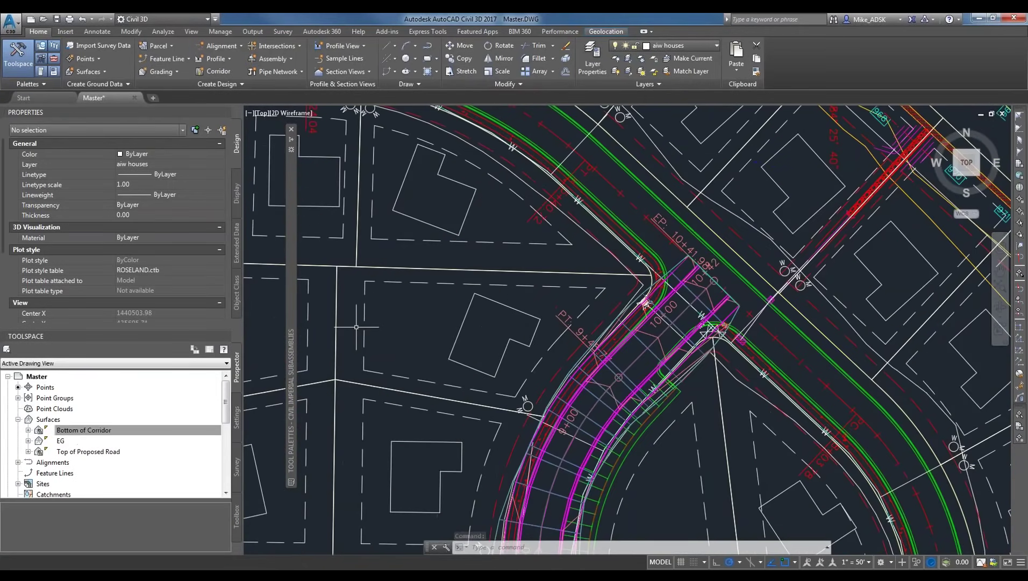
scroll(356, 326, "down", 3)
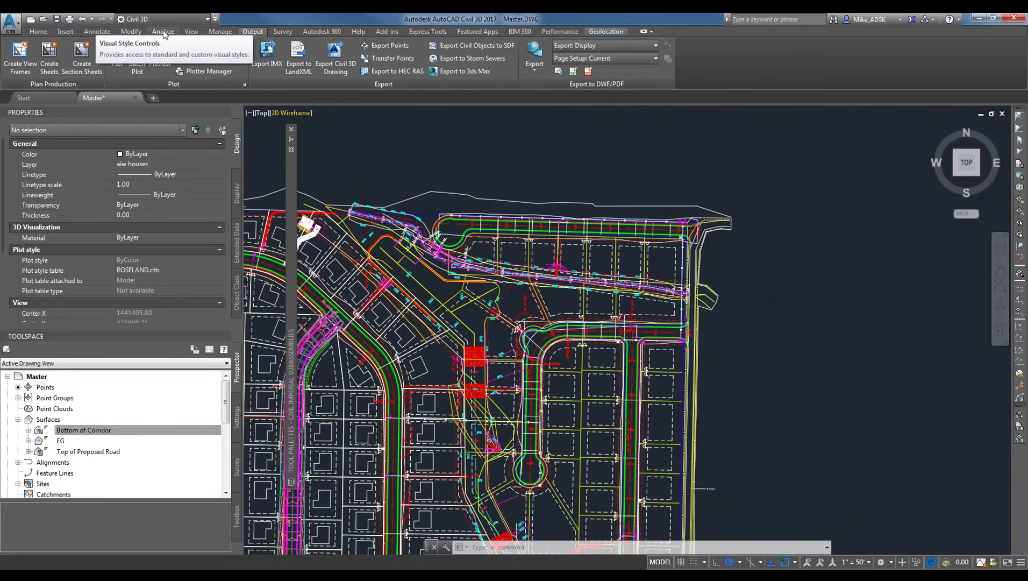
left_click(163, 32)
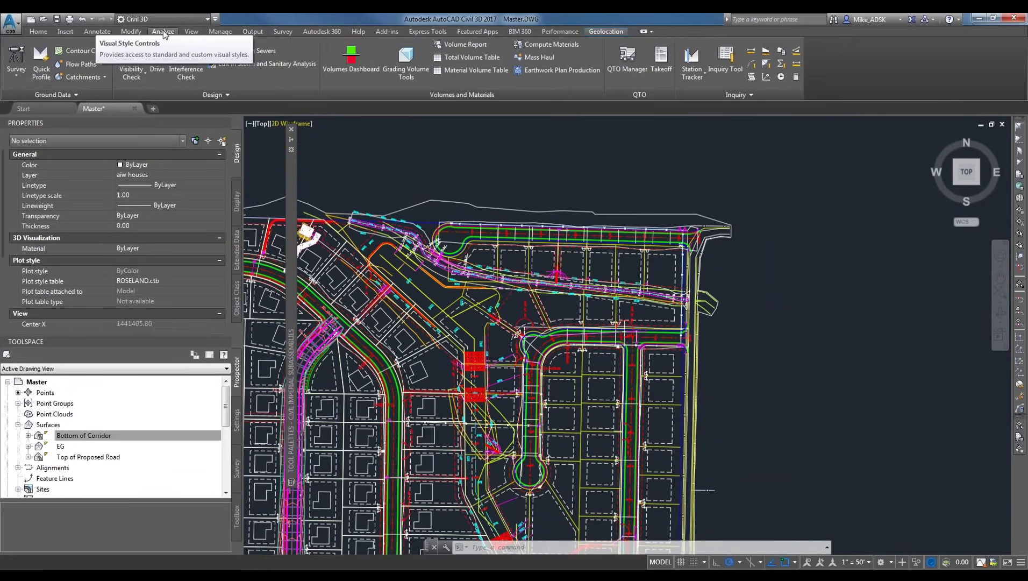
left_click(350, 56)
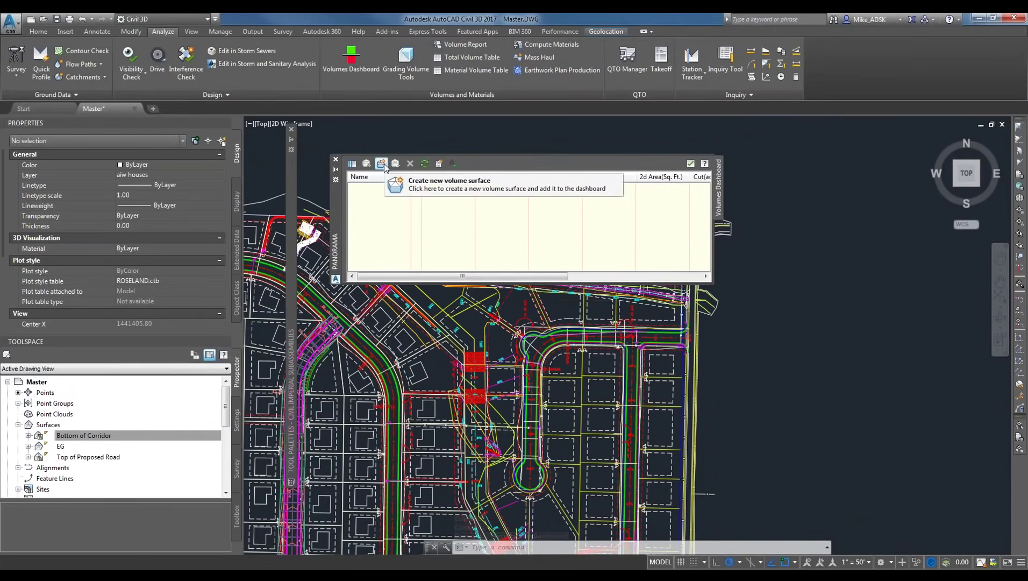
left_click(363, 212)
left_click(371, 228)
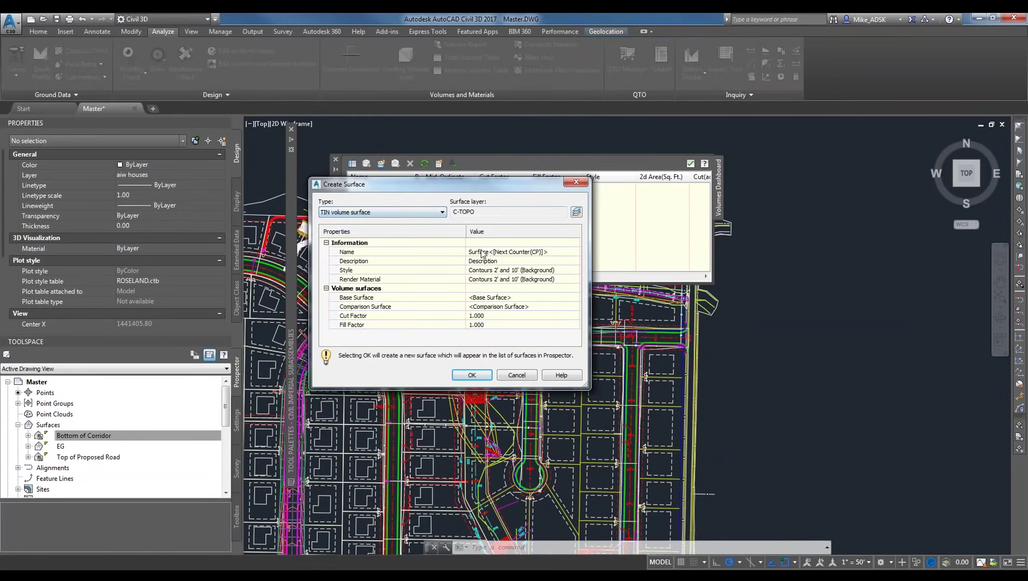
left_click(521, 252)
key("BackSpace")
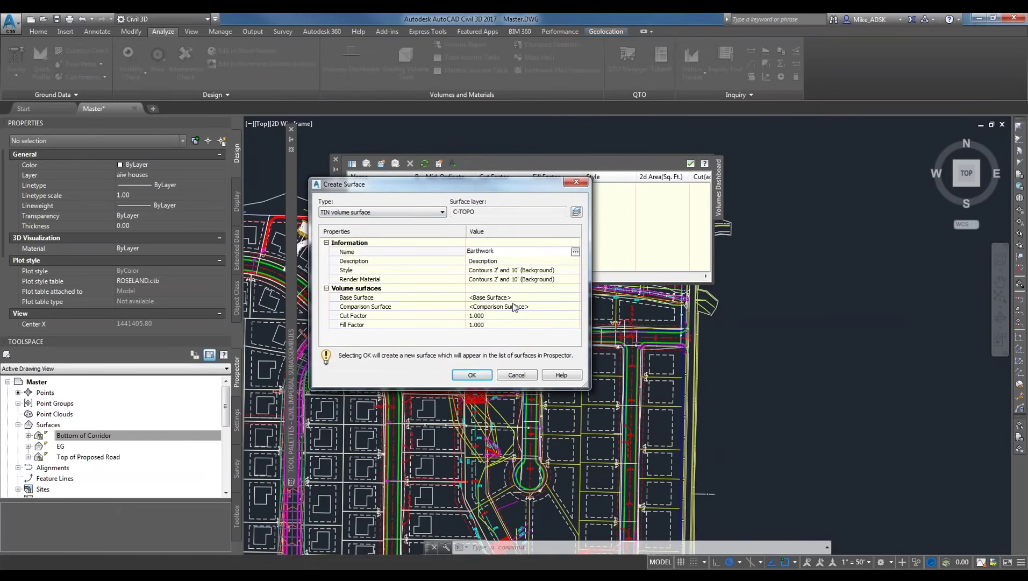
type("Earthwork")
left_click(422, 253)
Set the Earthwork volume surface's style to _No Display.
left_click(485, 272)
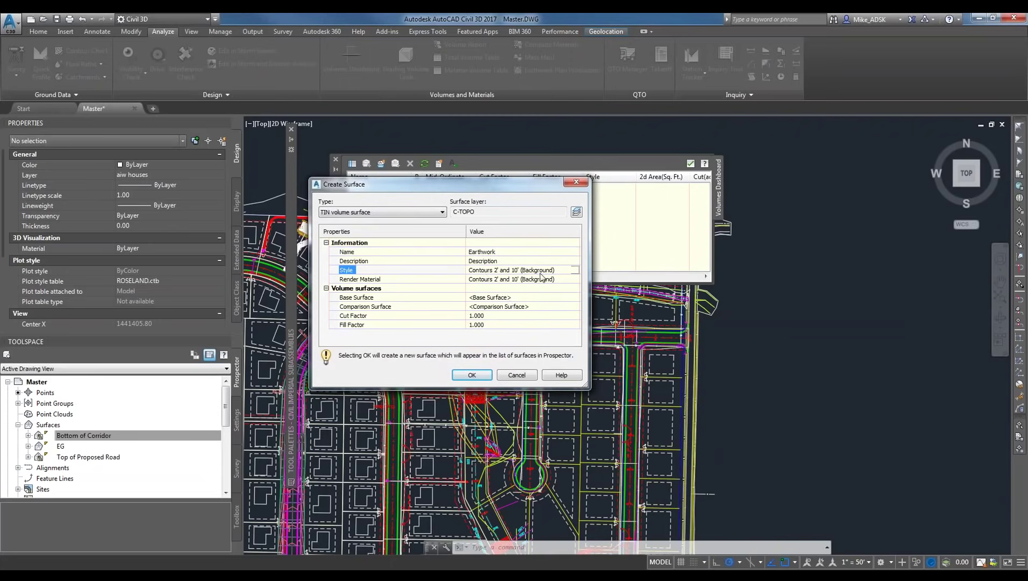
left_click(574, 271)
left_click(484, 281)
left_click(483, 295)
left_click(459, 302)
Set the Earthwork volume surface's render material to <none>.
left_click(521, 279)
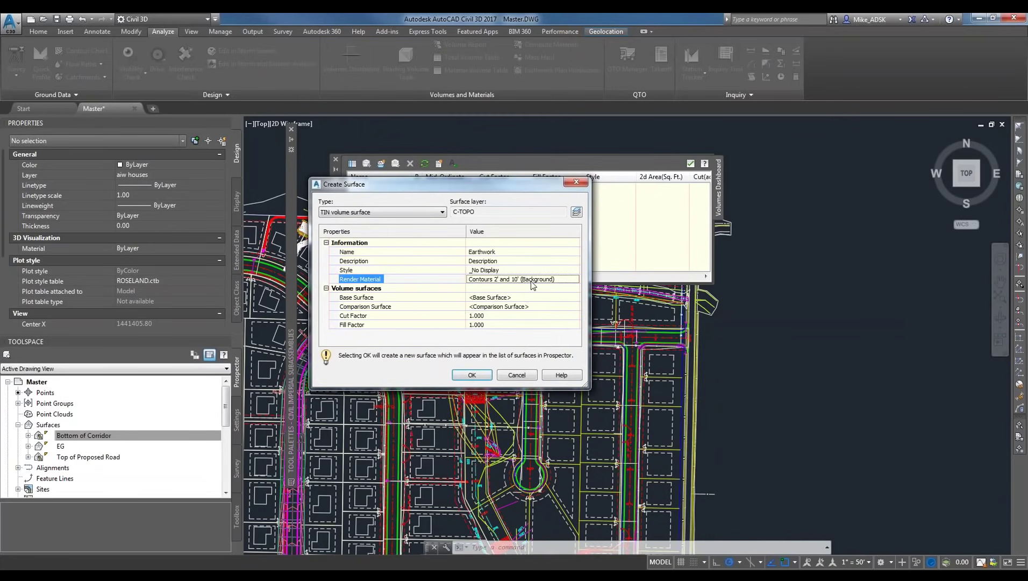
left_click(575, 279)
left_click(484, 282)
left_click(475, 295)
left_click(538, 281)
key("Escape")
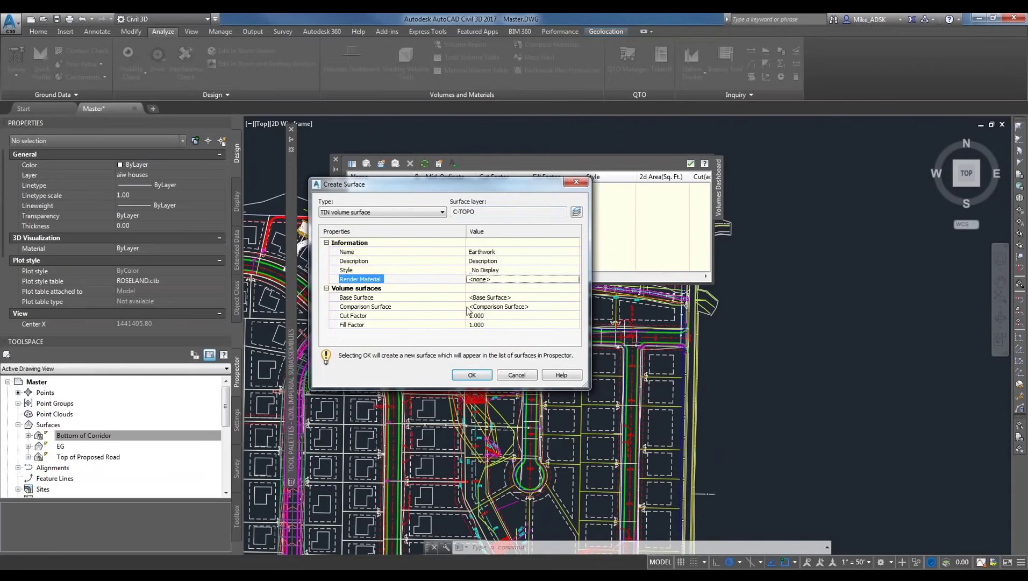
Assign EG as the base surface and Bottom of Corridor as the comparison surface for the Earthwork volume surface.
left_click(498, 297)
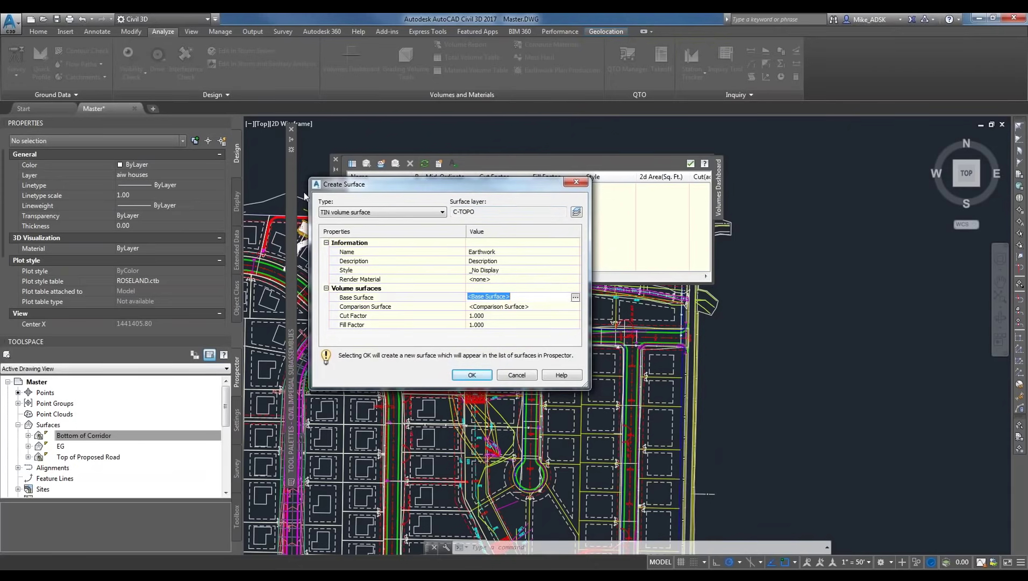
left_click(575, 297)
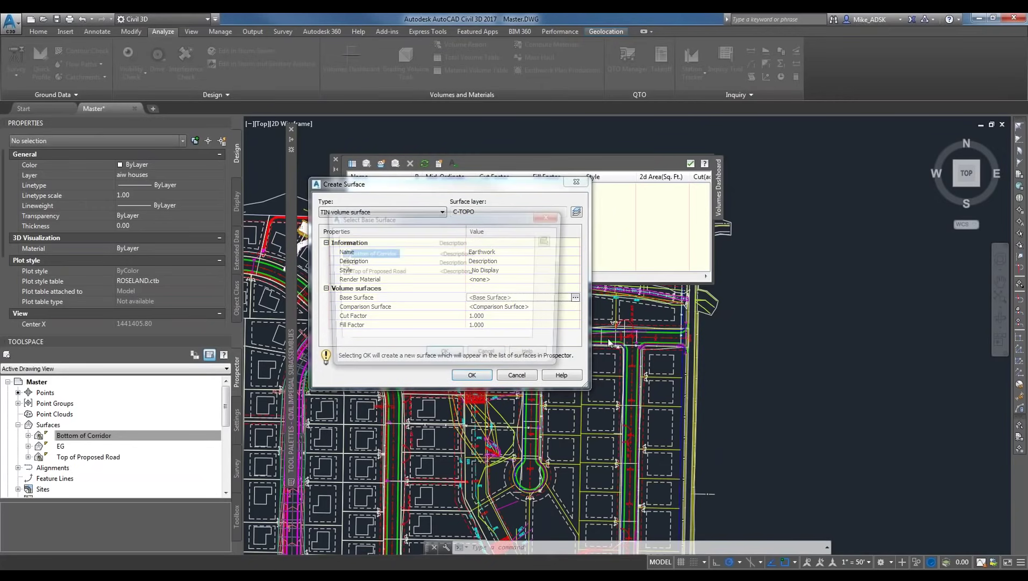
left_click_drag(416, 212, 677, 188)
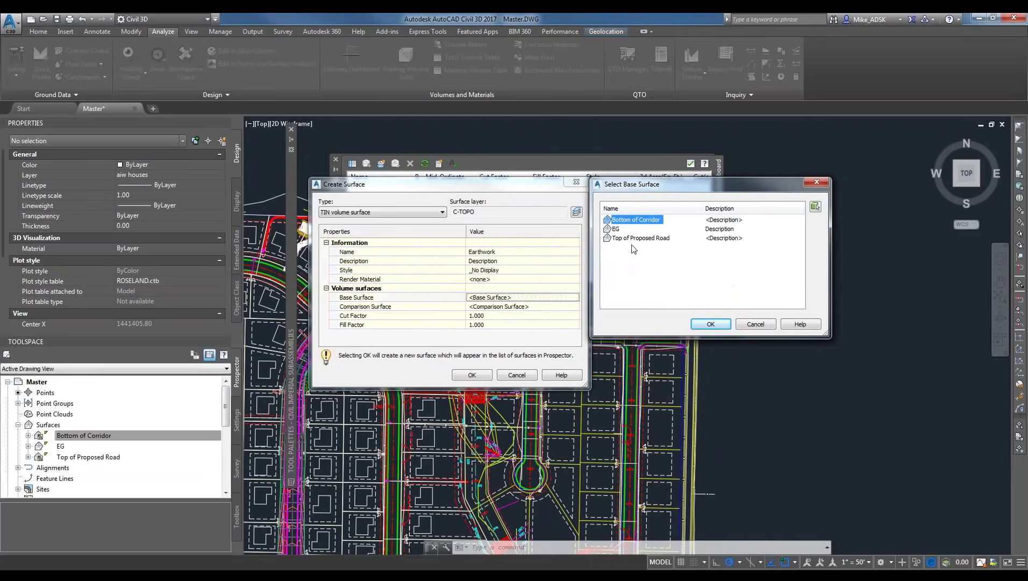
left_click(616, 230)
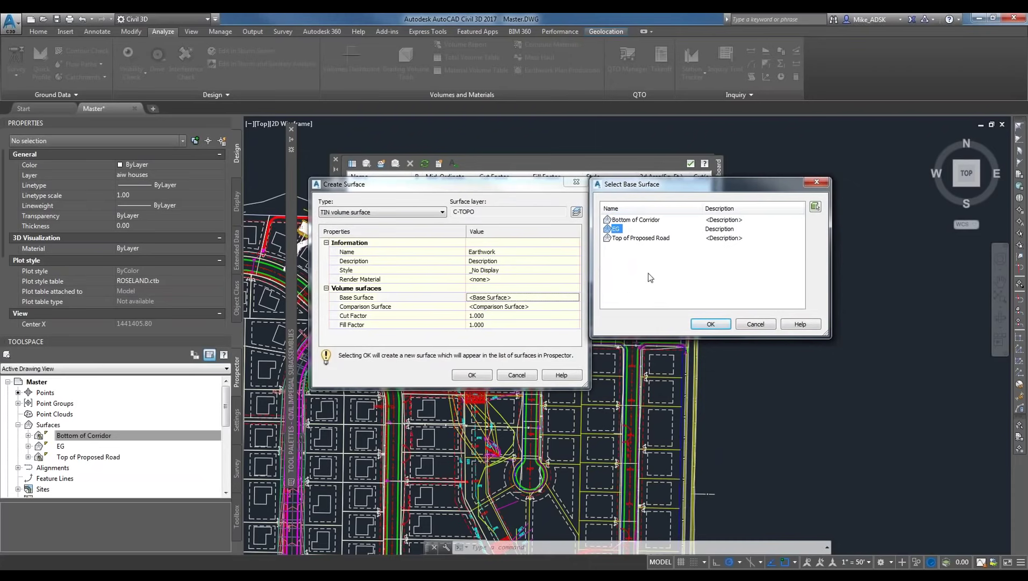
left_click(725, 325)
left_click(510, 307)
left_click(575, 307)
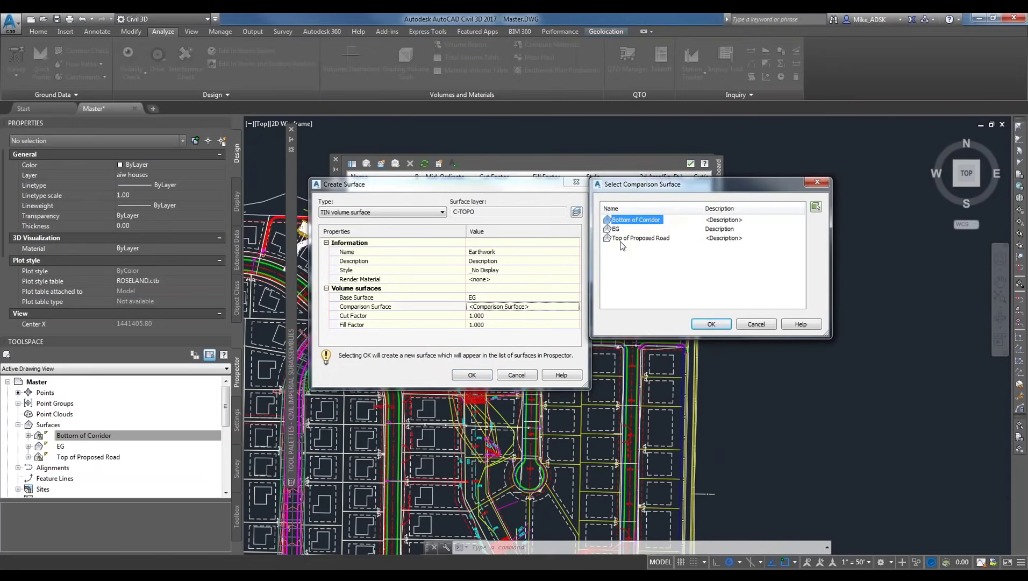
left_click(716, 324)
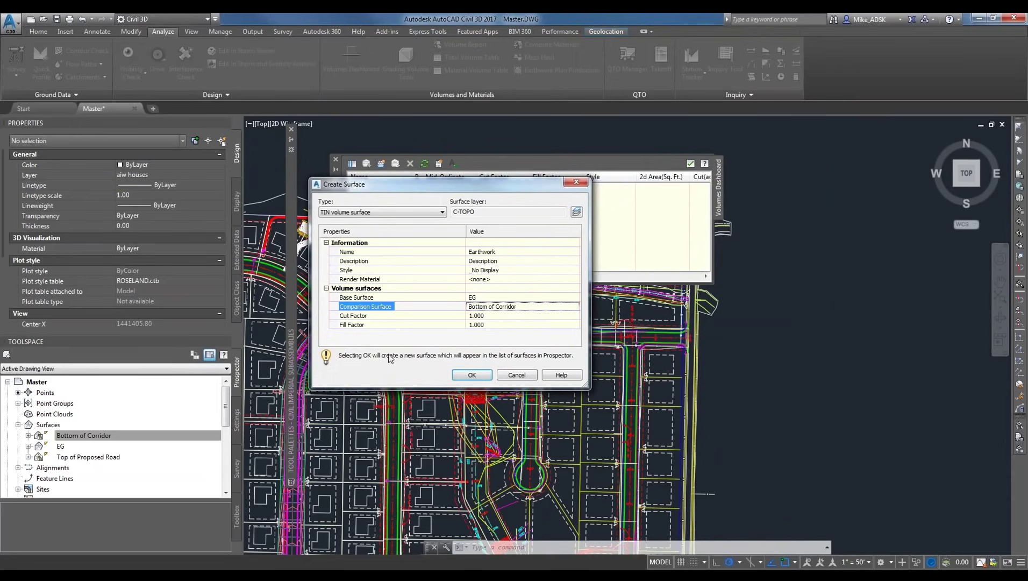
Create the Earthwork volume surface with the default cut and fill factors and widen the Volumes Dashboard to show all its volume columns.
left_click(354, 316)
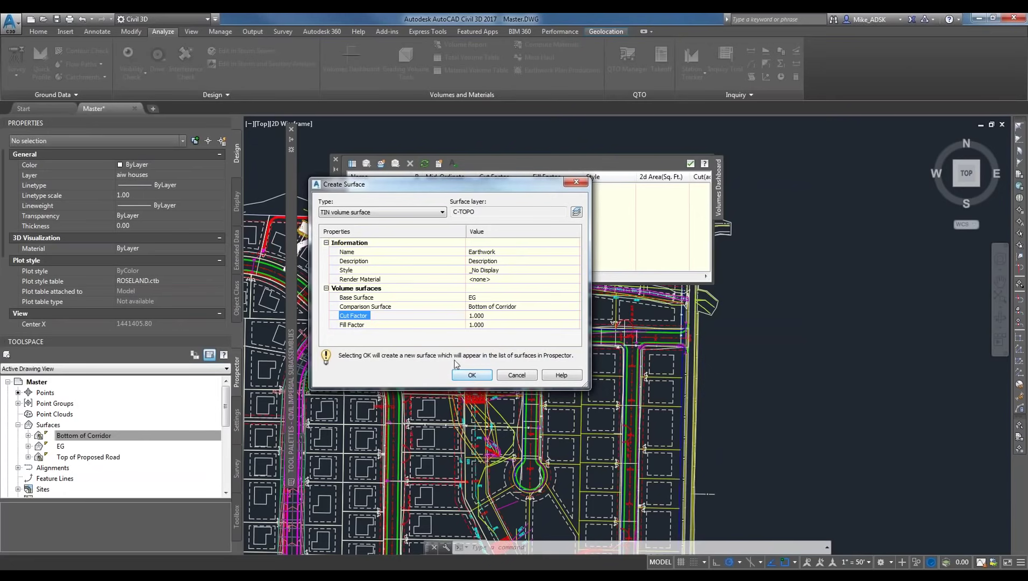
left_click(471, 375)
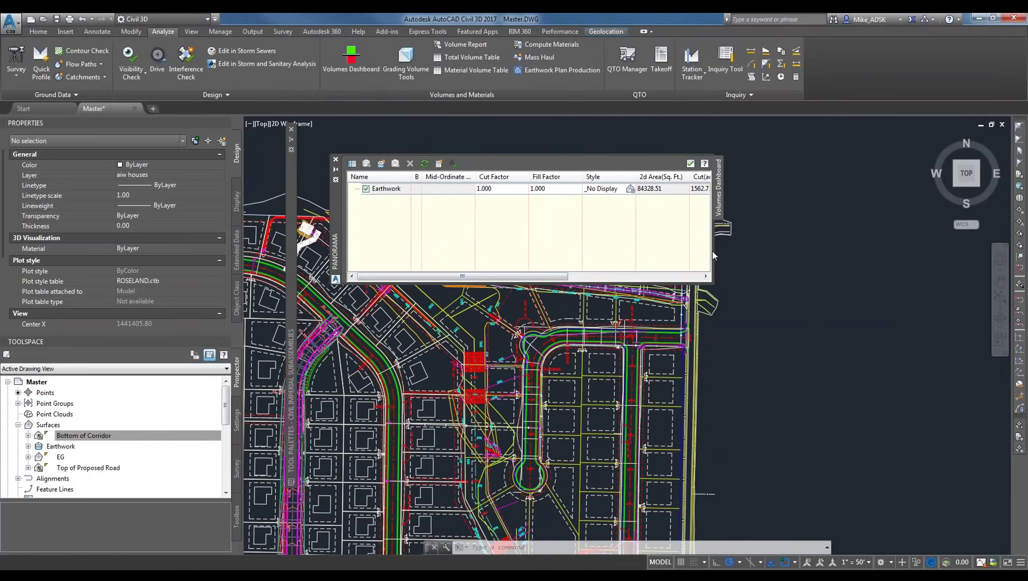
left_click_drag(713, 252, 976, 253)
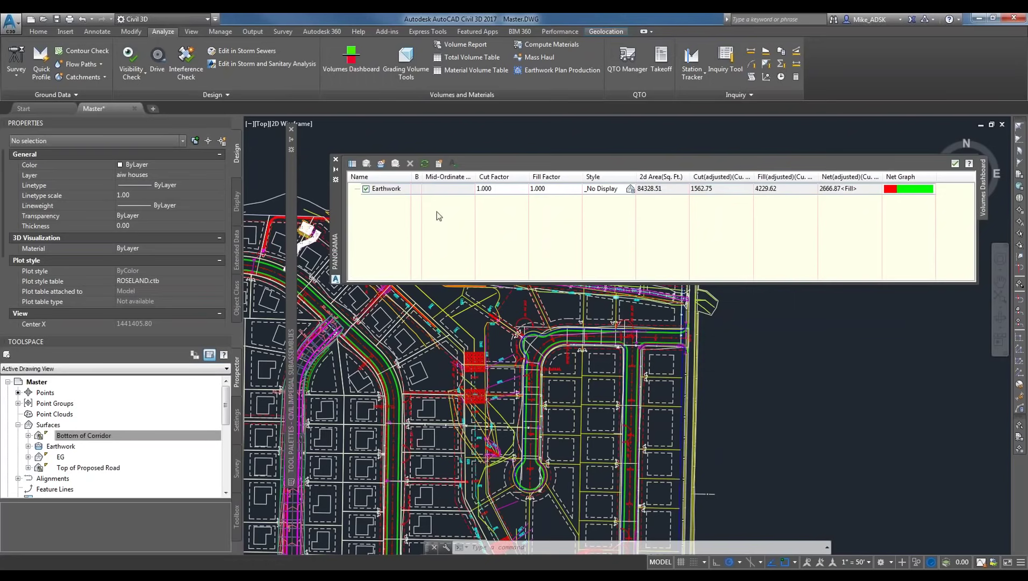
left_click(424, 190)
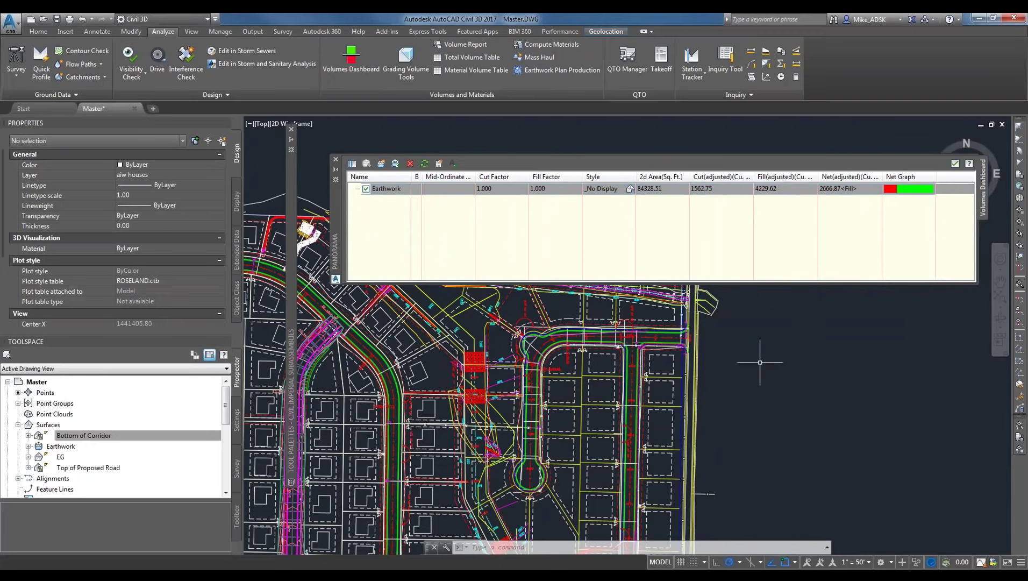
Stretch the Proposed Roadway profile's PVI near station 5+00 slightly back and down, closer to the existing ground line.
scroll(760, 362, "down", 5)
scroll(490, 369, "up", 6)
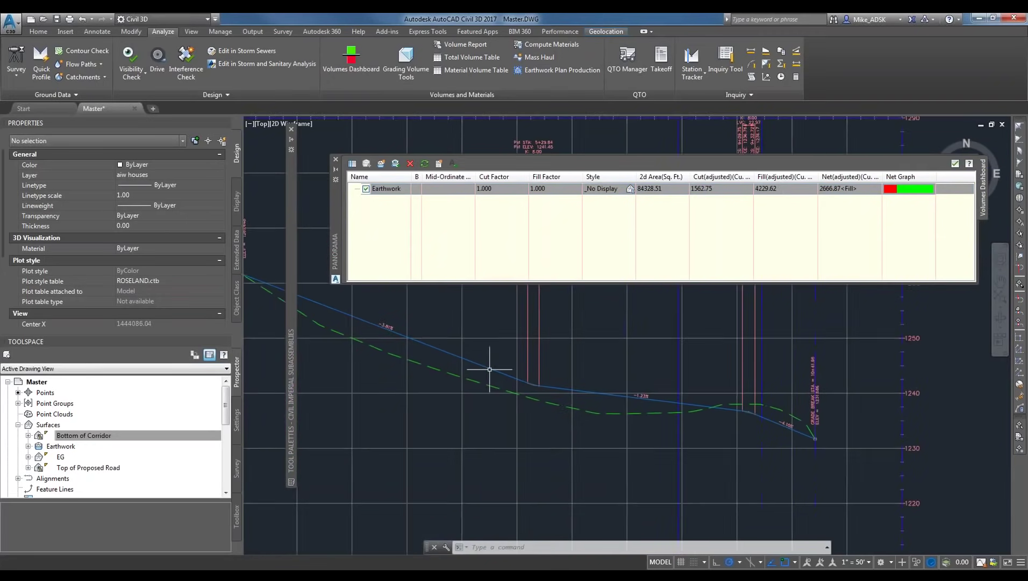
middle_click_drag(490, 369, 580, 454)
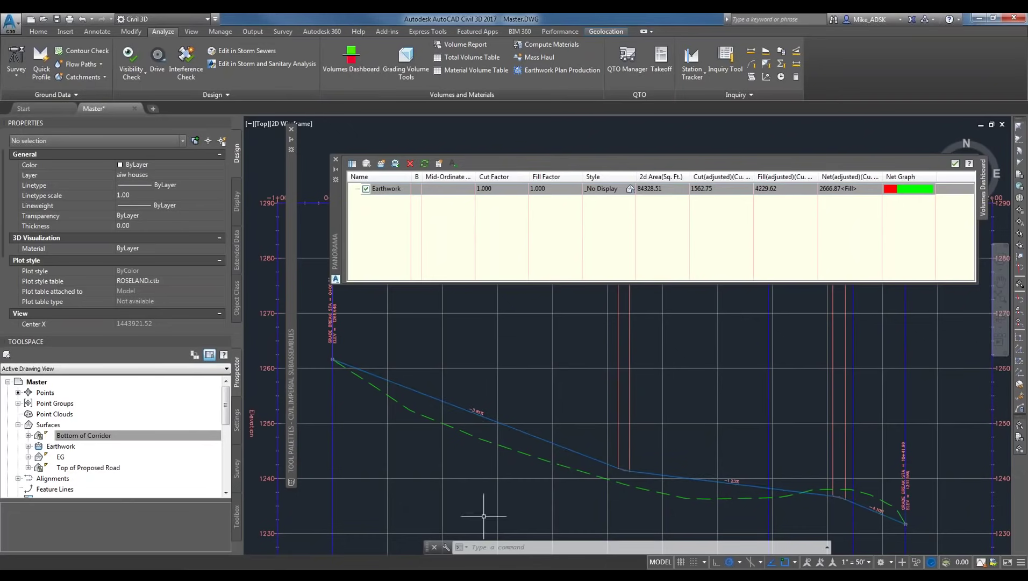
left_click(554, 442)
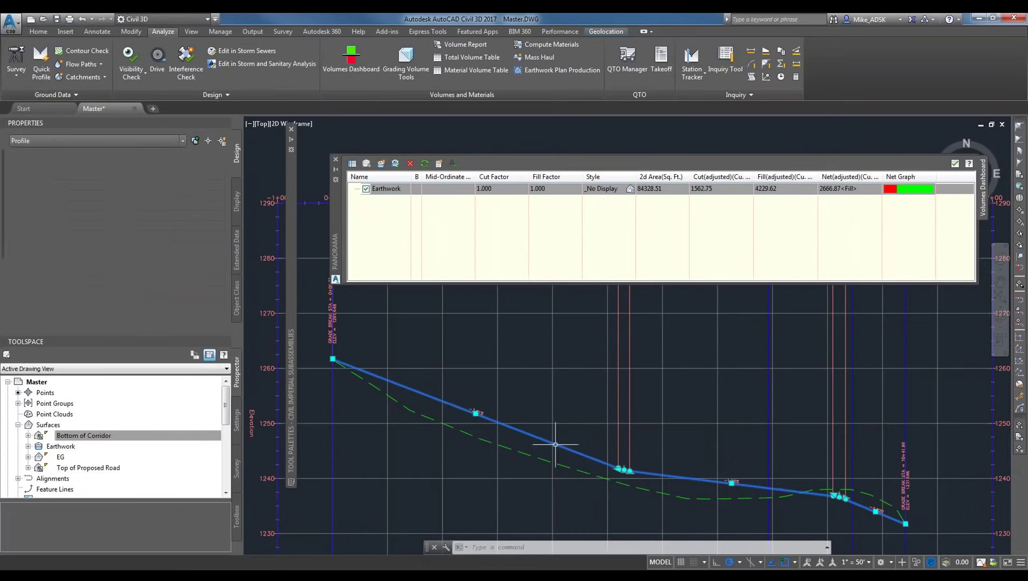
scroll(711, 437, "up", 3)
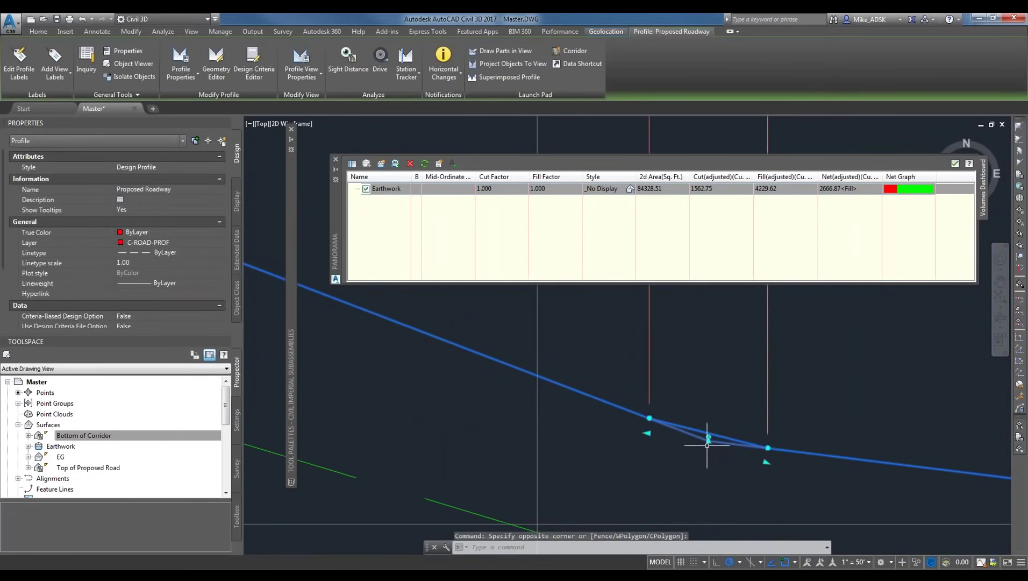
left_click(710, 440)
scroll(686, 459, "down", 2)
scroll(746, 475, "down", 6)
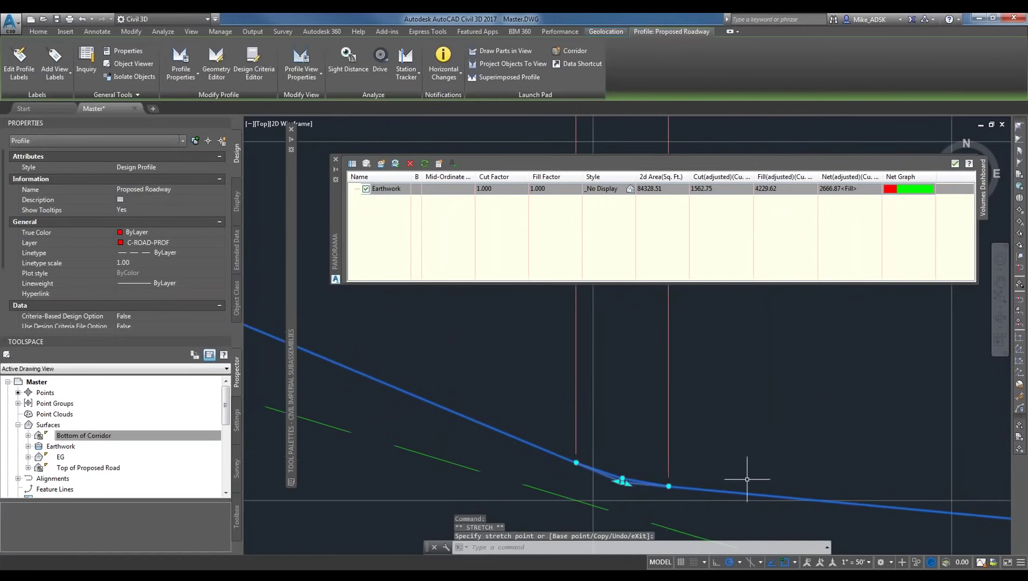
middle_click_drag(612, 409, 669, 412)
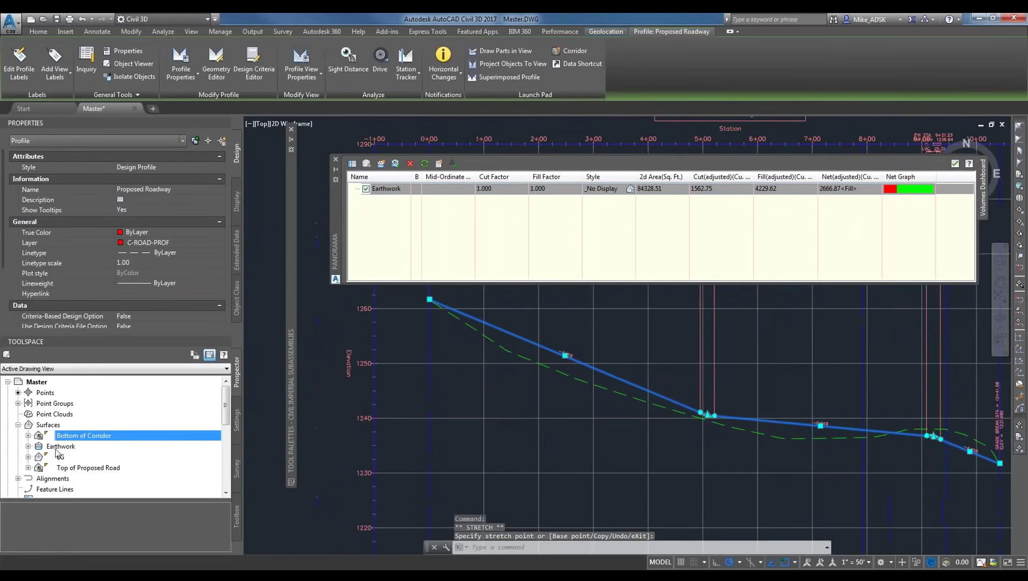
Rebuild the Proposed Road corridor, recompute the Earthwork volumes, and close the Volumes Dashboard.
left_click(18, 425)
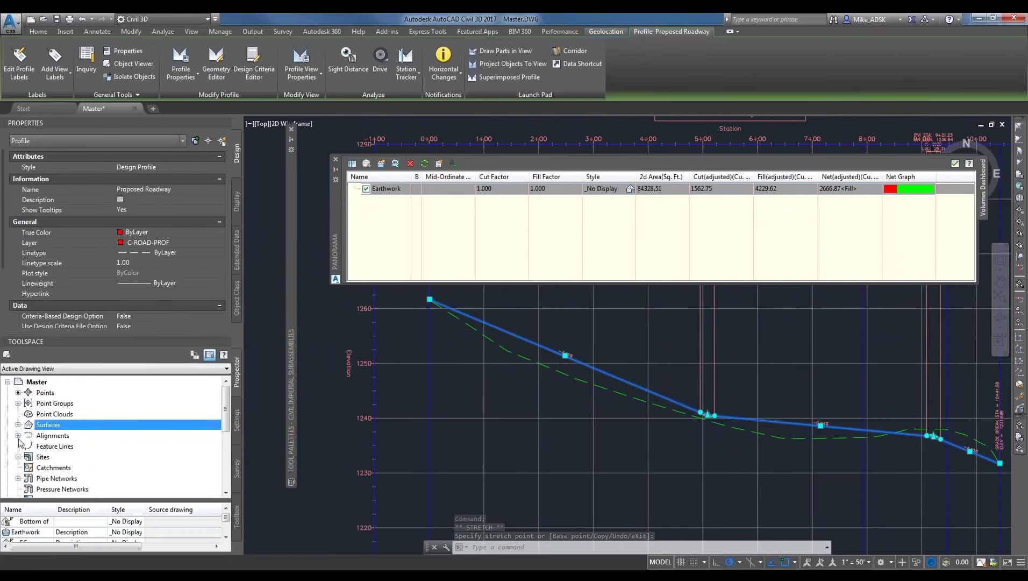
scroll(34, 428, "down", 2)
left_click(81, 446)
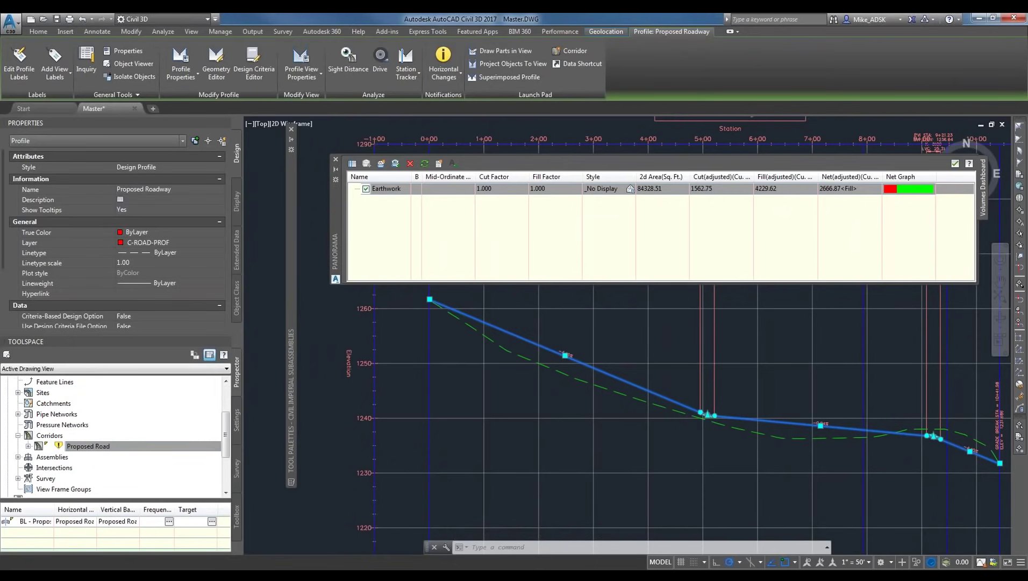
scroll(746, 406, "down", 2)
left_click(106, 442)
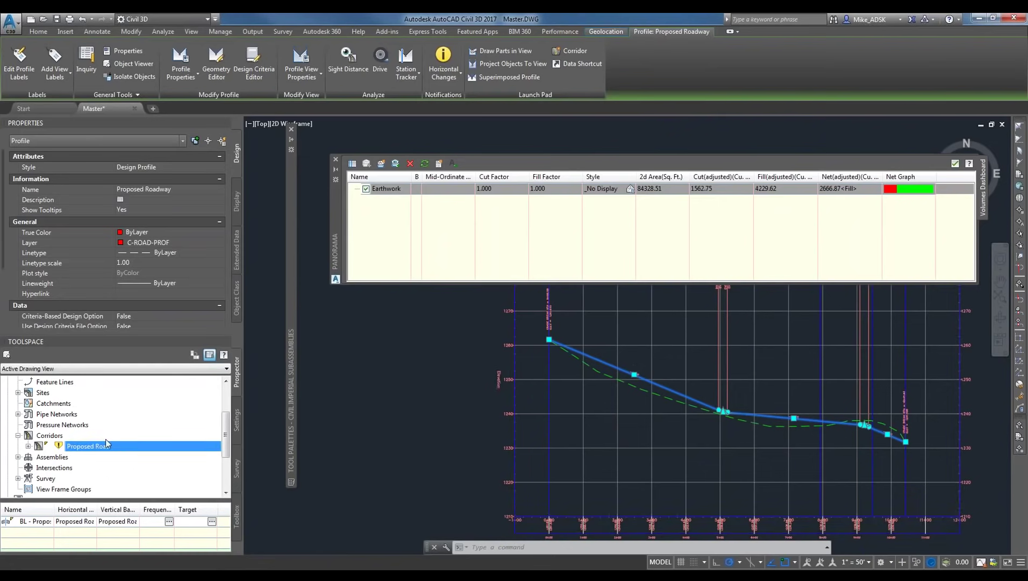
right_click(99, 448)
left_click(177, 345)
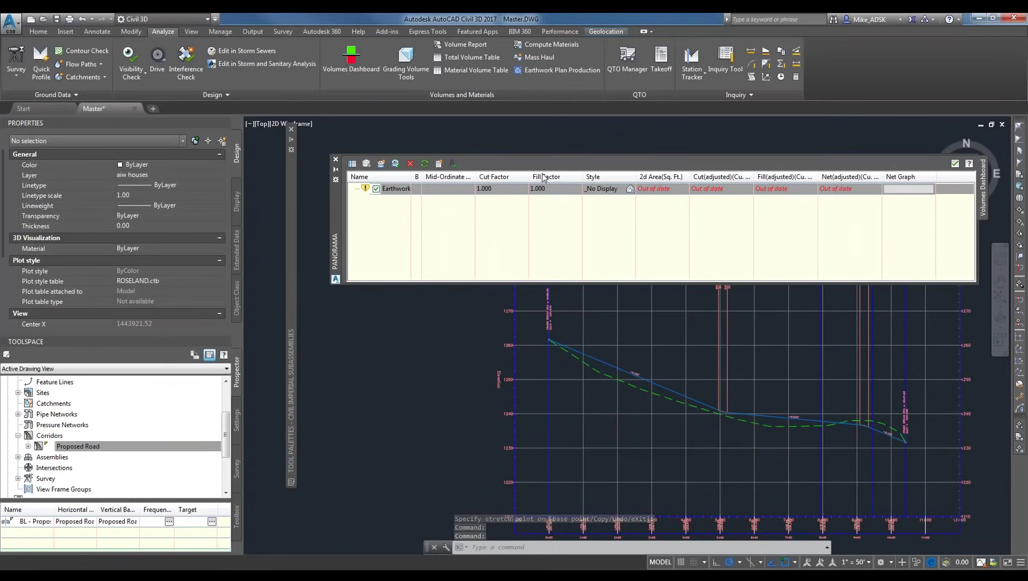
left_click(425, 163)
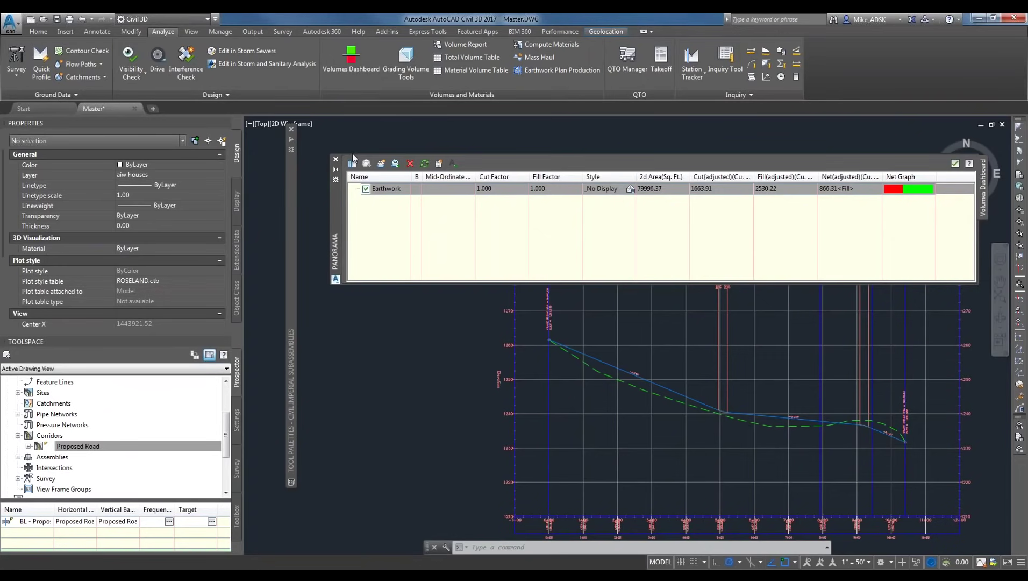
left_click(336, 160)
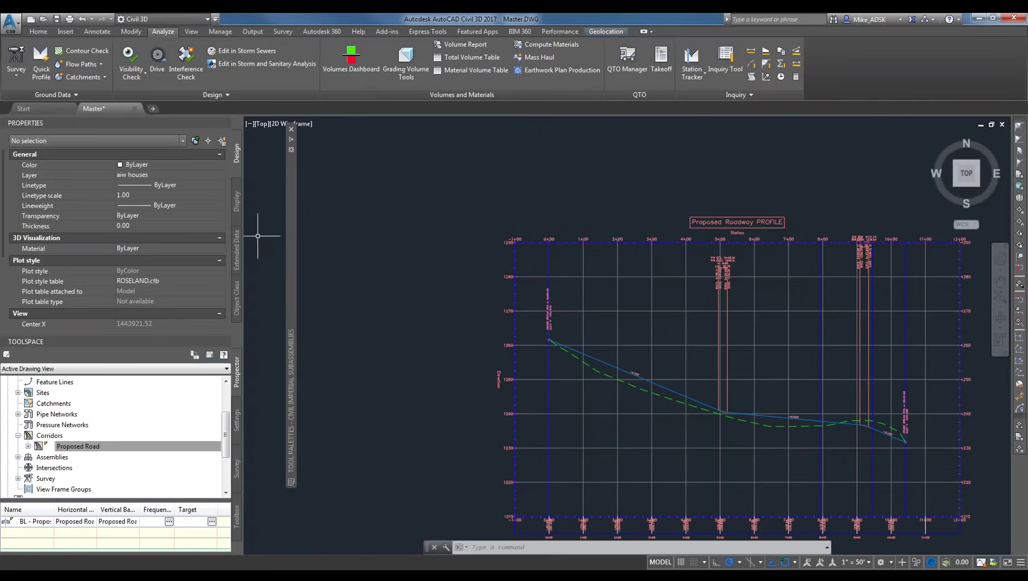
Expand the Earthwork surface in the drawing's surface collection to examine its contents.
scroll(162, 430, "up", 2)
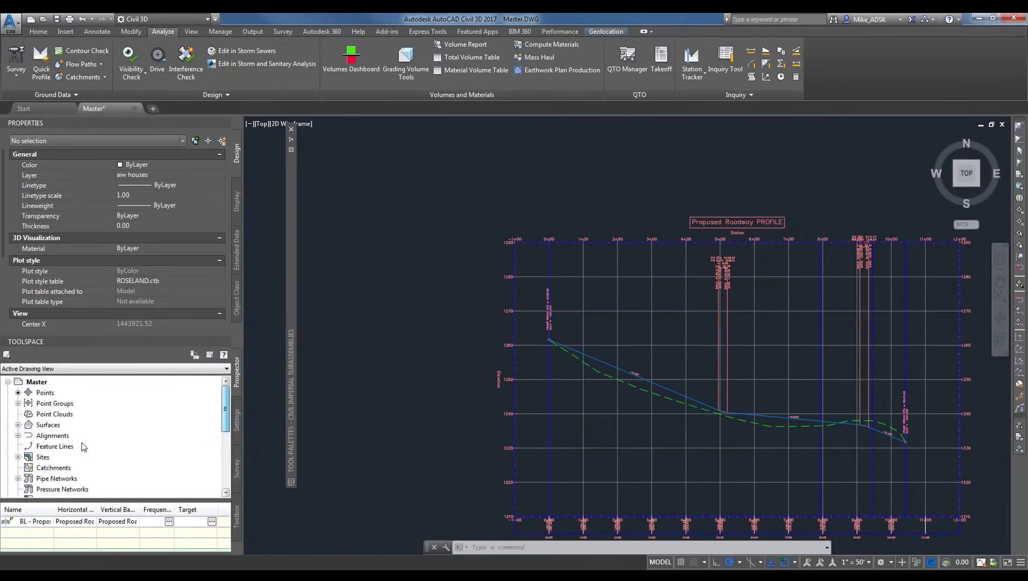
left_click(18, 425)
left_click(36, 446)
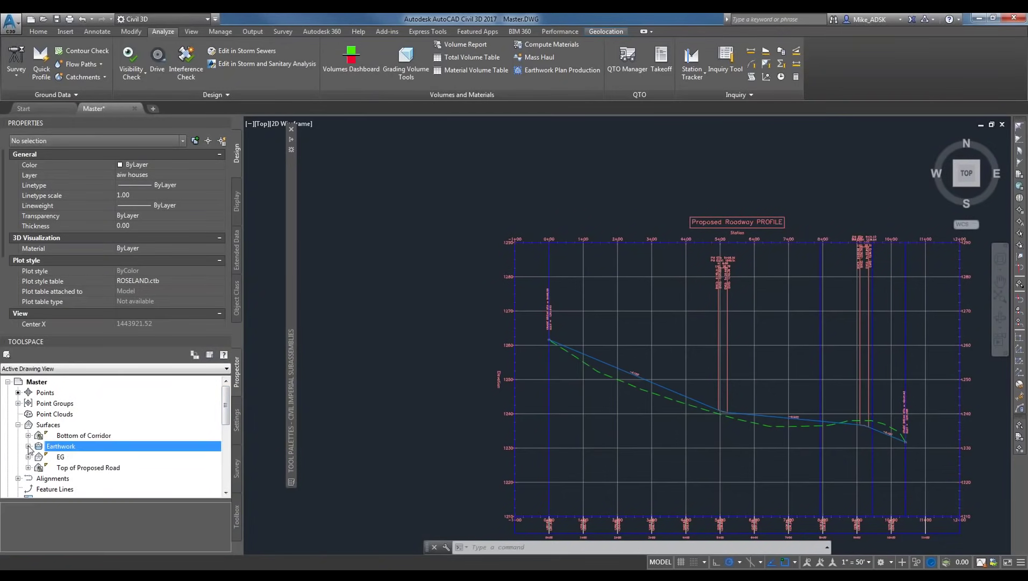
left_click(28, 446)
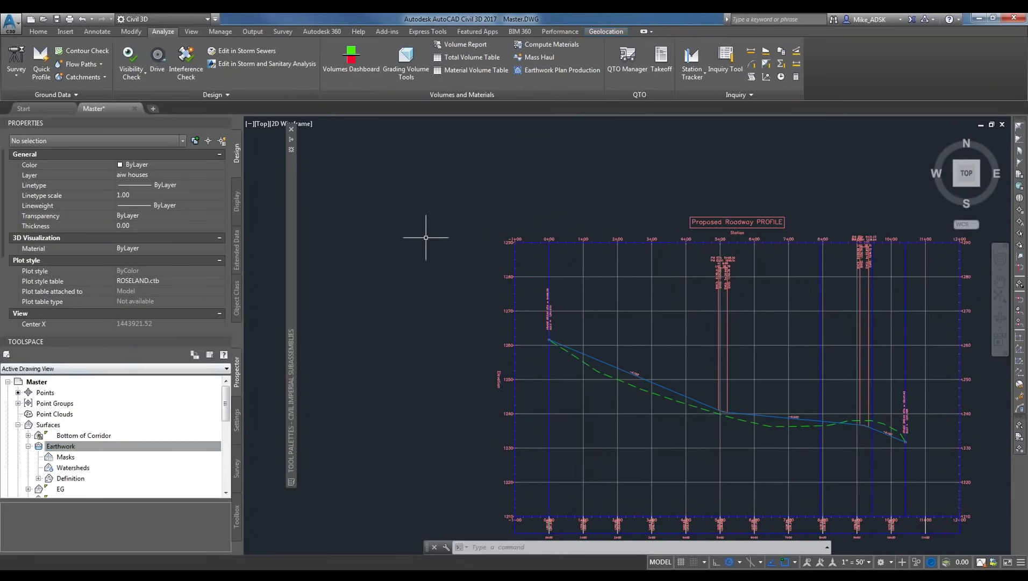
Start creating sample lines along the Proposed Roadway alignment, choosing it from the alignment list.
scroll(425, 229, "down", 5)
scroll(526, 220, "up", 3)
scroll(565, 186, "up", 2)
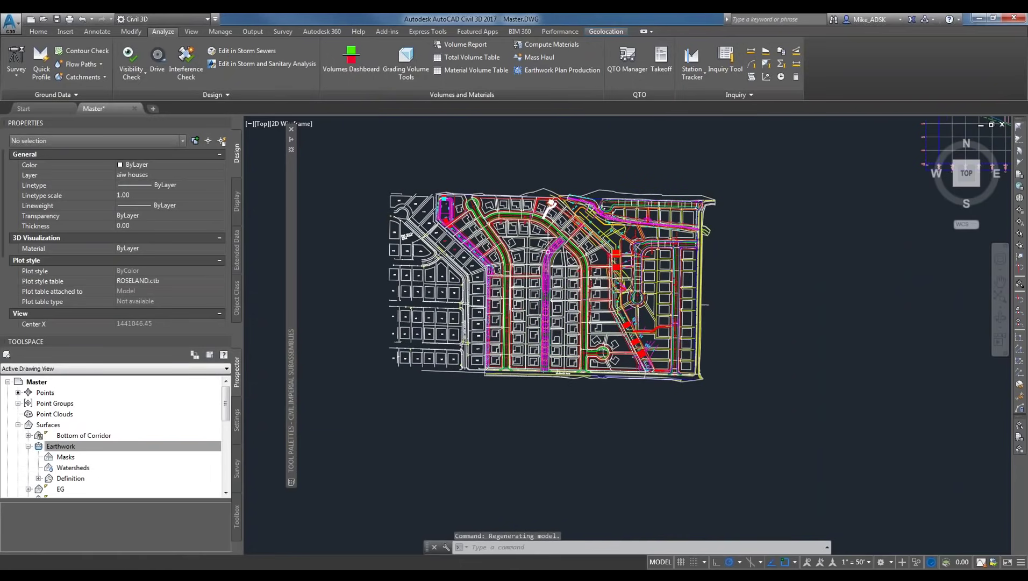
scroll(547, 246, "up", 5)
left_click(38, 32)
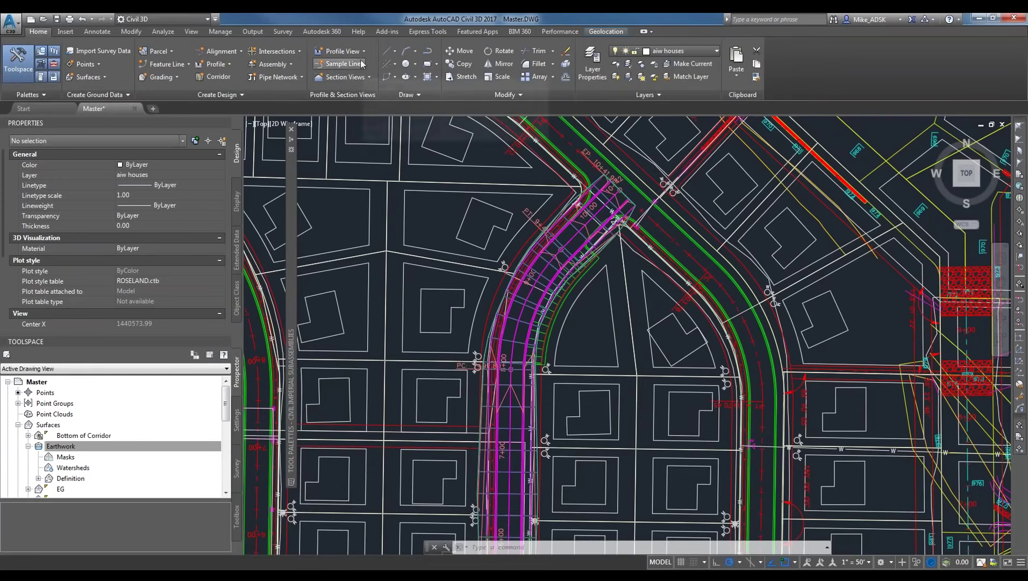
left_click(334, 68)
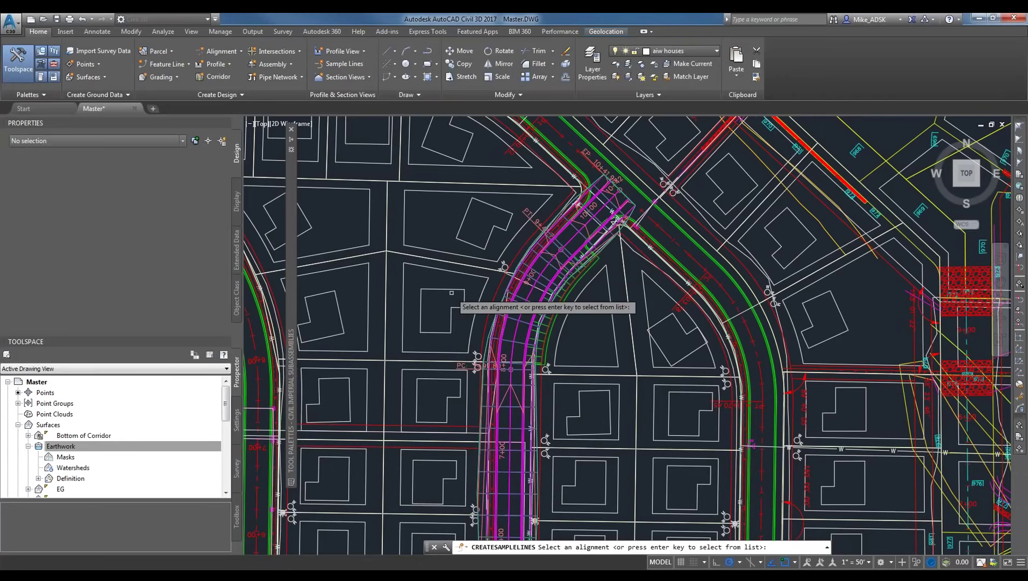
key("Return")
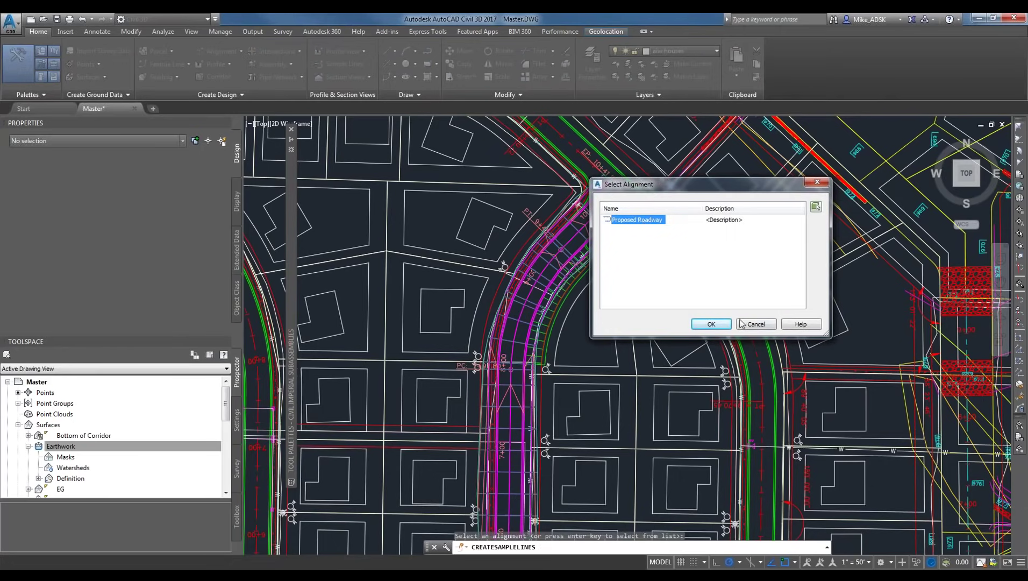
left_click(711, 324)
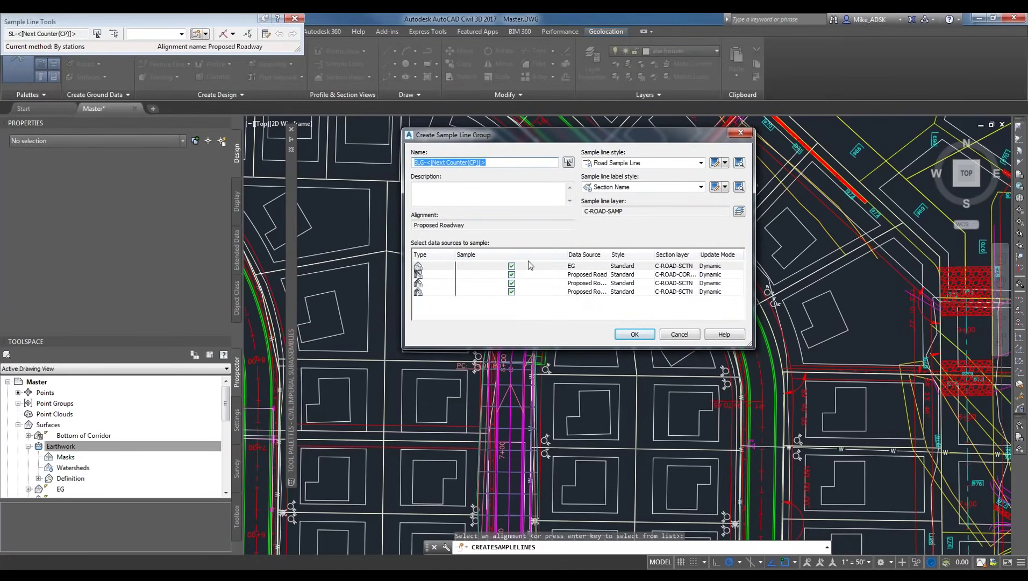
Create the sample line group with EG, Proposed Road and the top surface as data sources, excluding Bottom of Corridor.
left_click_drag(611, 254, 613, 255)
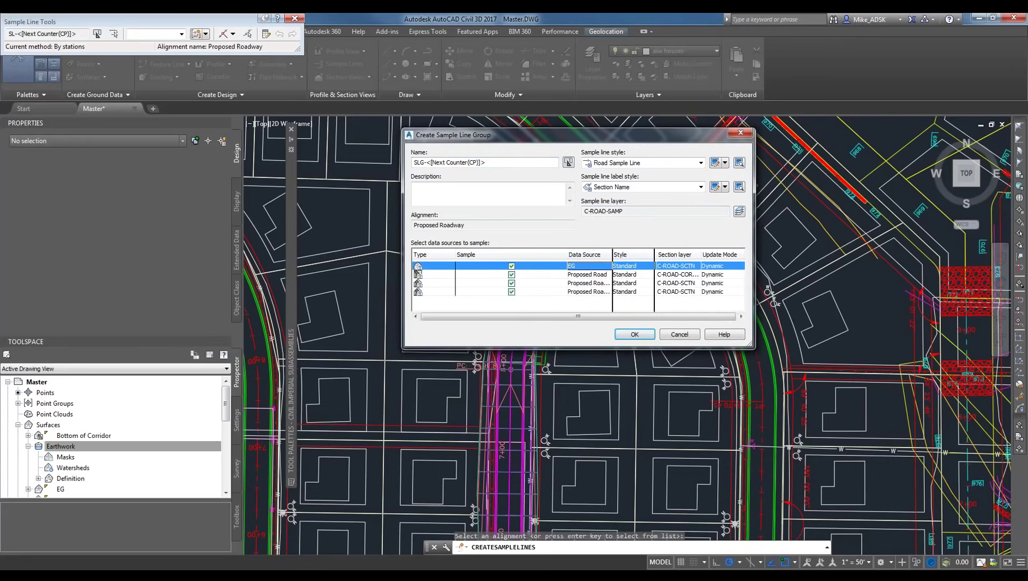
left_click_drag(612, 254, 661, 254)
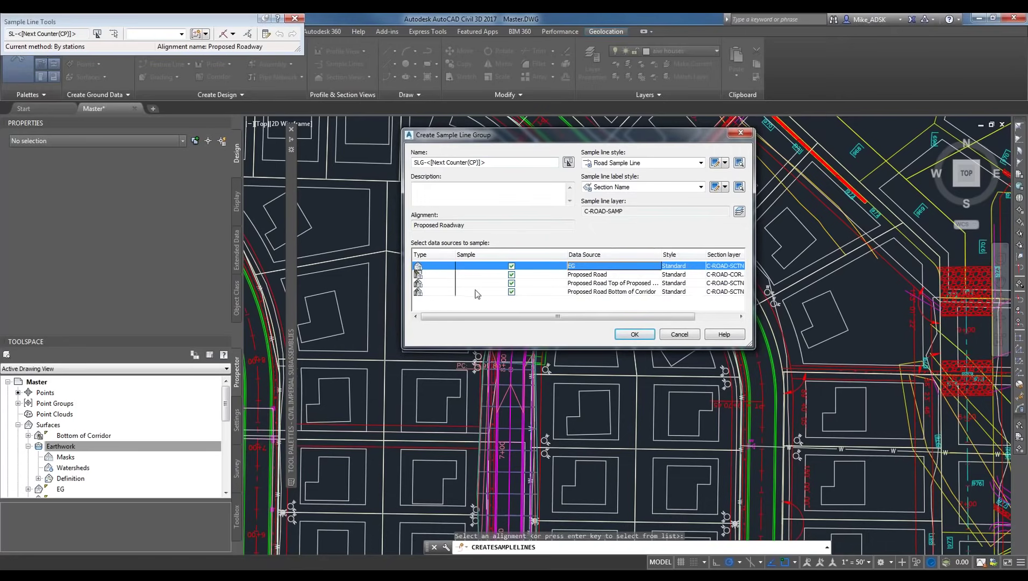
left_click(513, 292)
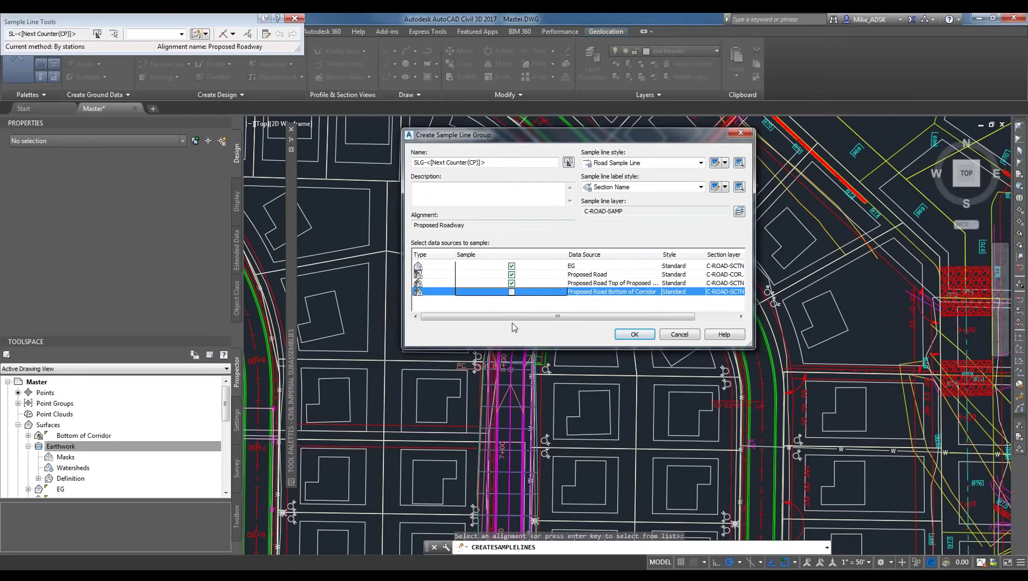
left_click(578, 266)
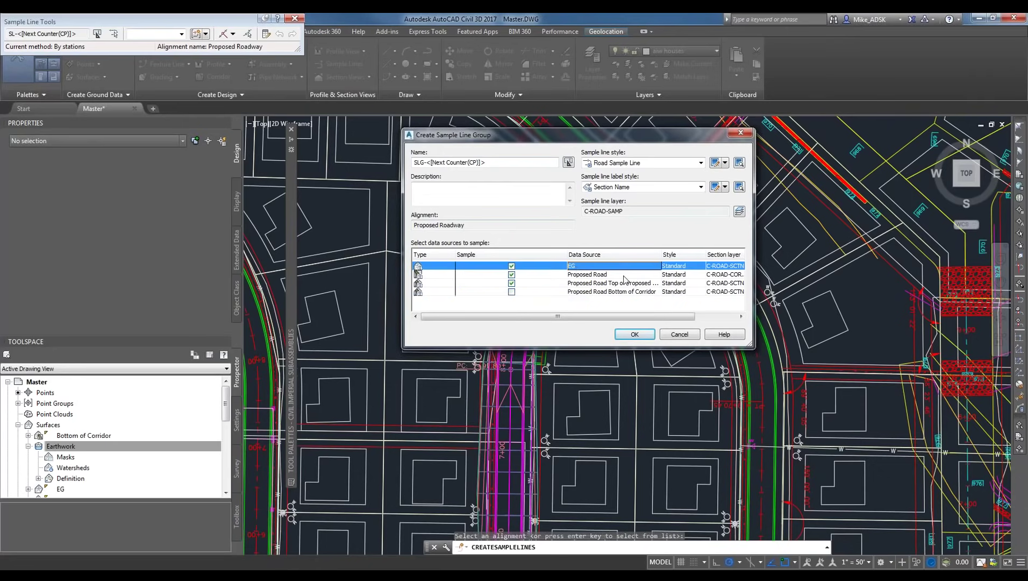
left_click(622, 275)
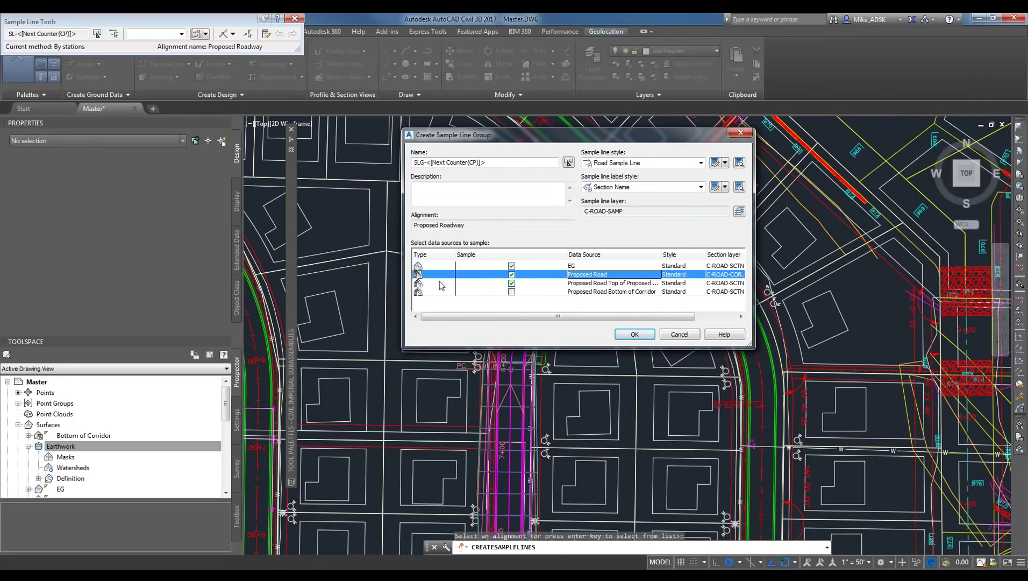
left_click(636, 335)
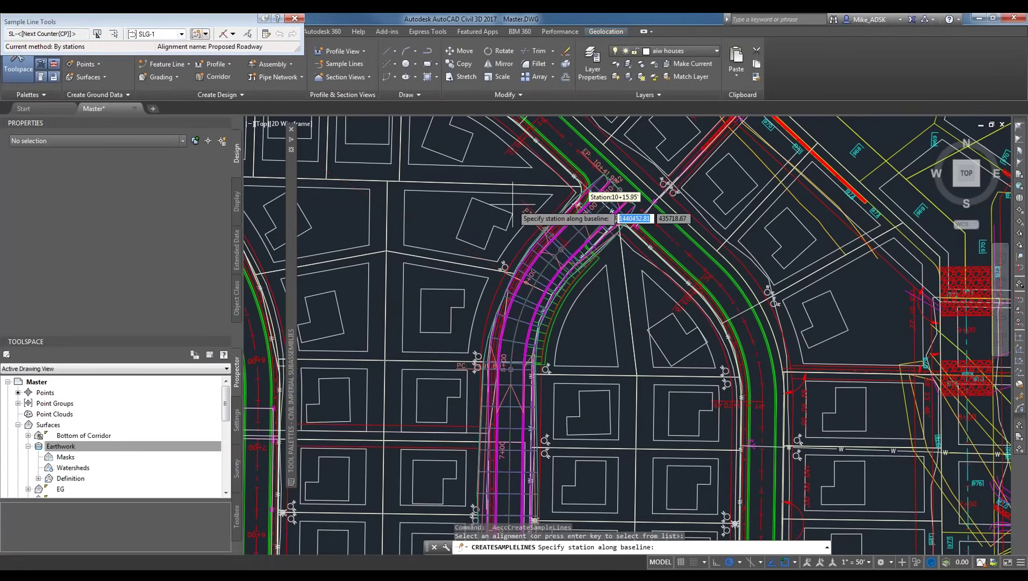
Switch the sample line creation method to by range of stations for the Proposed Roadway alignment.
scroll(617, 217, "up", 4)
scroll(671, 311, "down", 2)
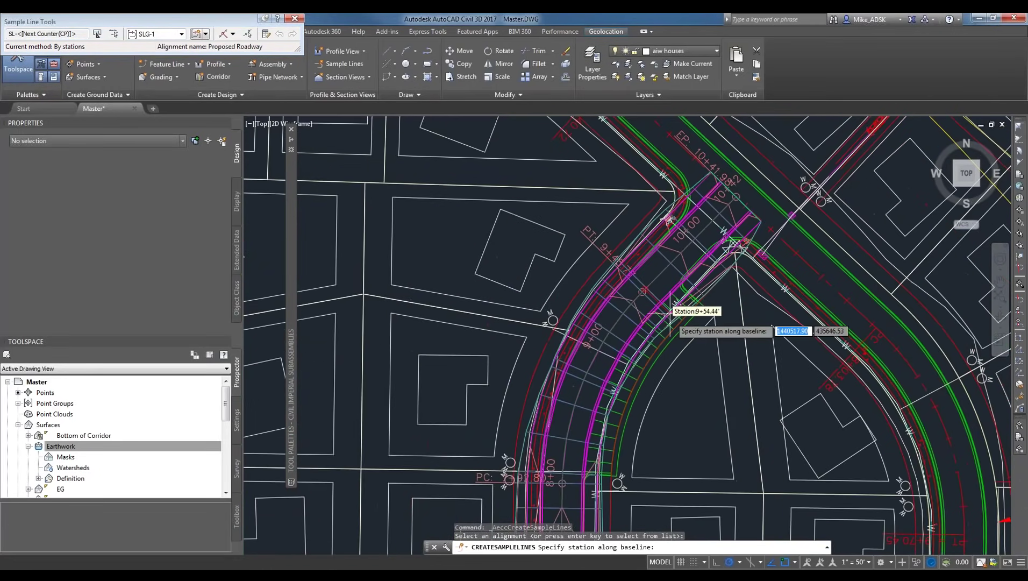
scroll(688, 298, "down", 2)
scroll(689, 298, "up", 3)
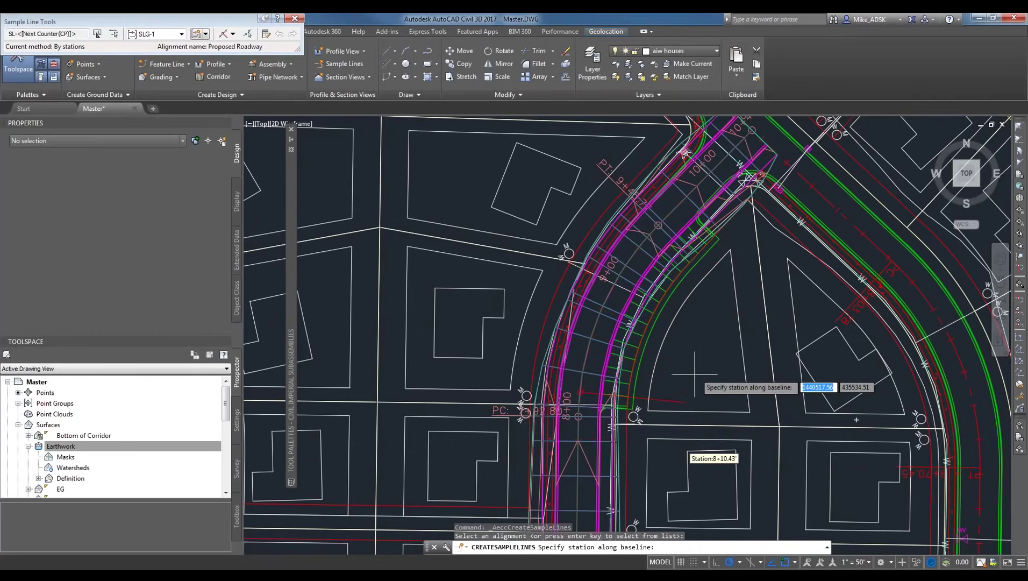
scroll(715, 312, "down", 2)
scroll(744, 228, "down", 2)
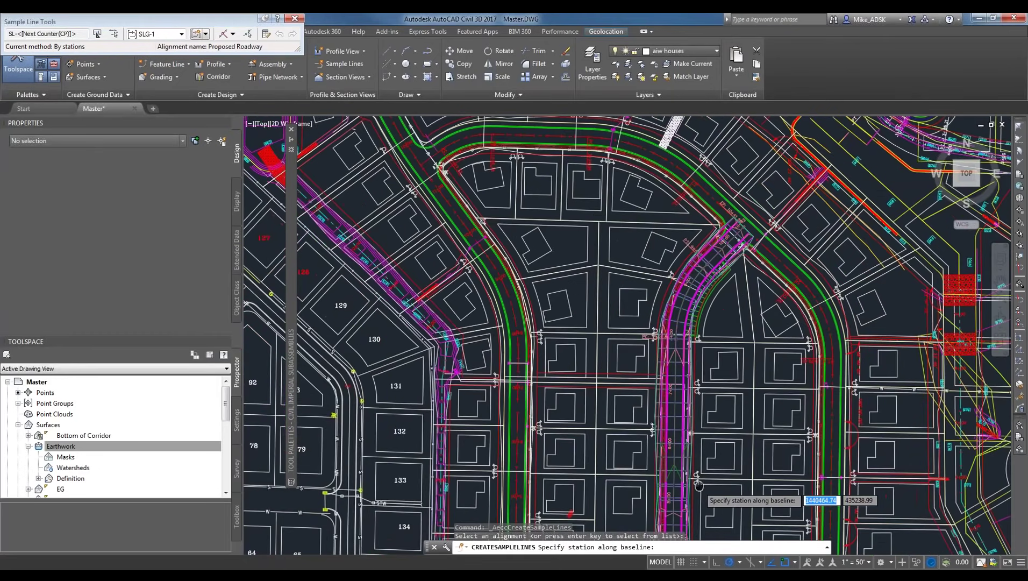
middle_click_drag(698, 486, 708, 429)
scroll(706, 428, "up", 2)
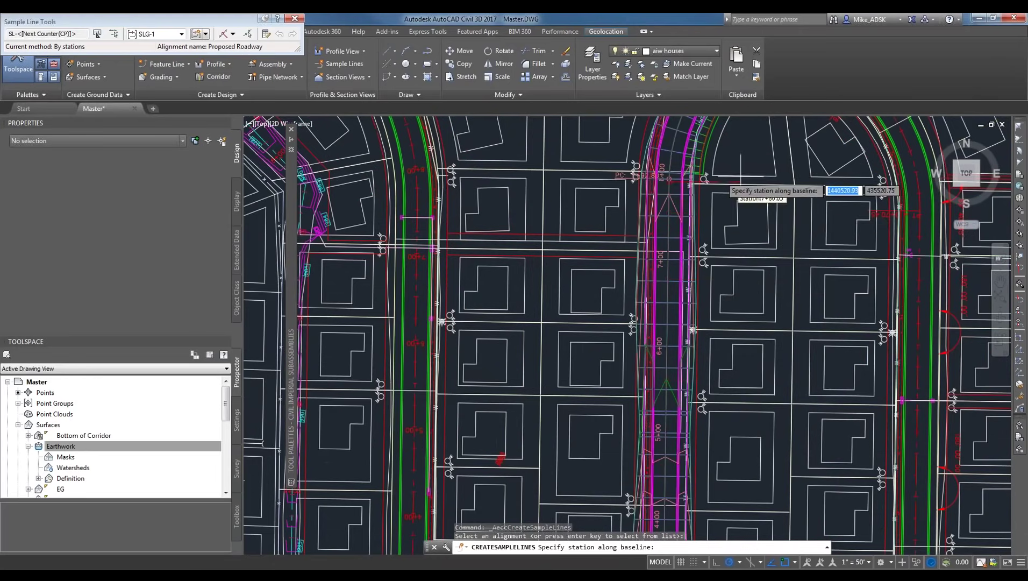
left_click(233, 34)
left_click(264, 47)
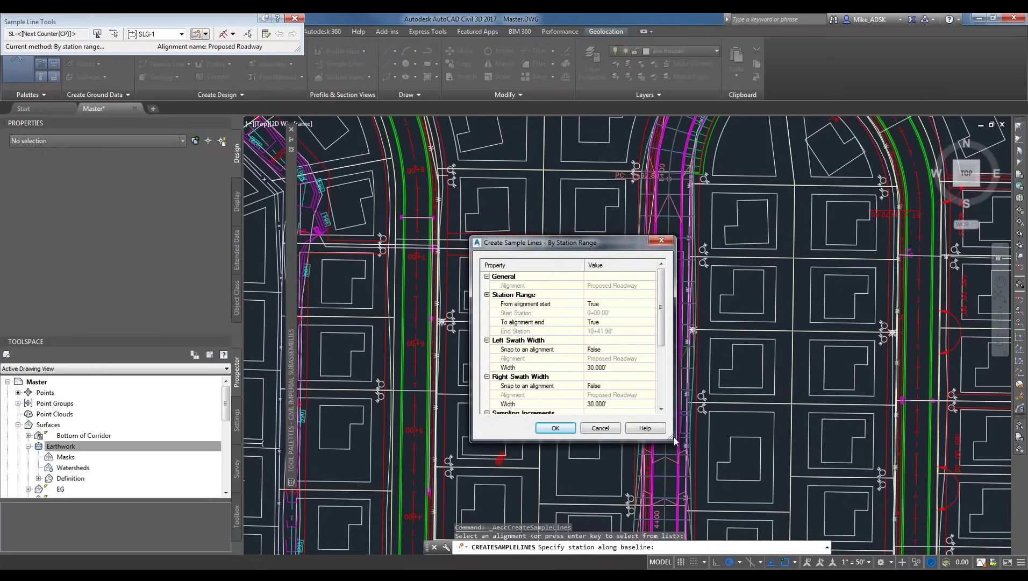
Create sample lines along the whole Proposed Roadway by station range, with additional samples at the range start and range end.
left_click_drag(669, 435, 770, 504)
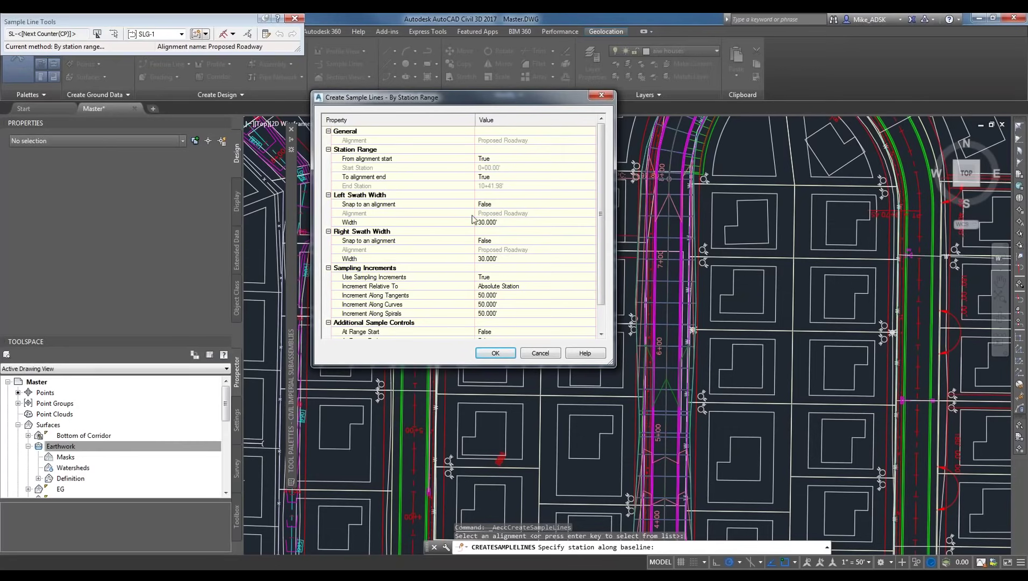
left_click(505, 224)
scroll(602, 243, "down", 1)
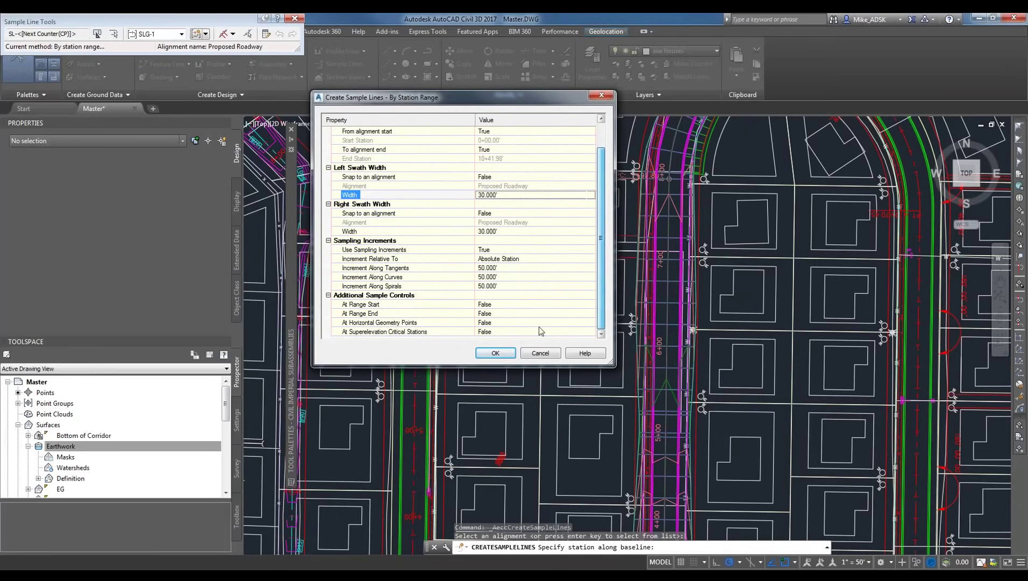
left_click(495, 305)
left_click(488, 306)
left_click(495, 314)
left_click(496, 317)
left_click(496, 317)
left_click(489, 323)
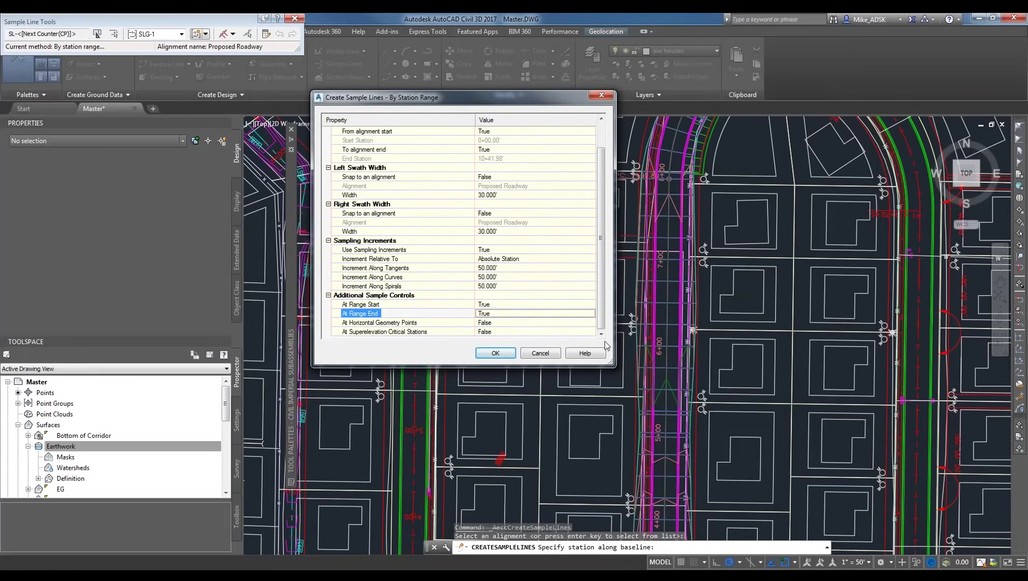
left_click(495, 353)
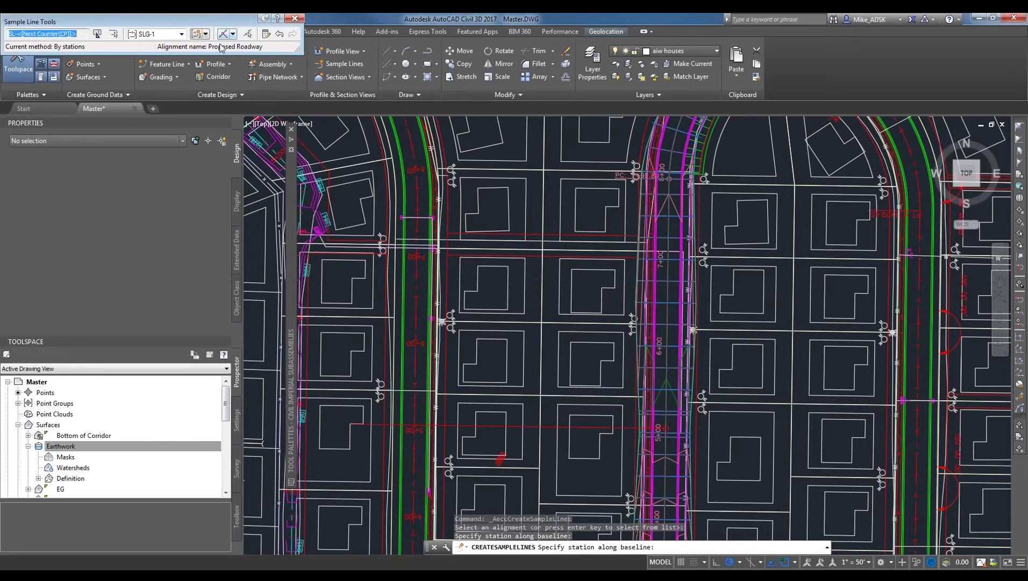
Examine the sample lines of group SLG-1 under the Proposed Roadway centerline alignment in the drawing's alignment collection.
left_click(18, 425)
left_click(18, 435)
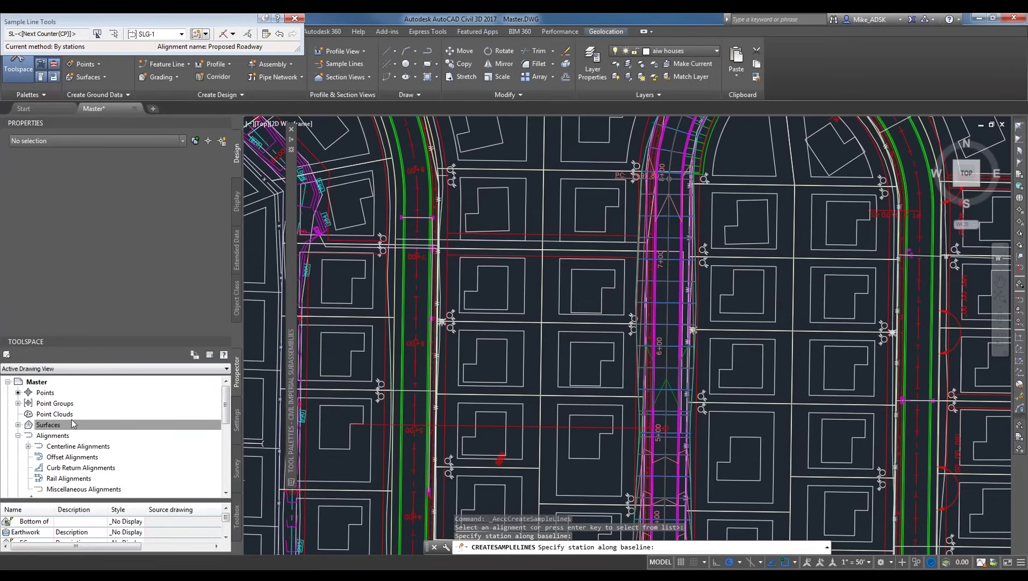
left_click(78, 446)
left_click(28, 445)
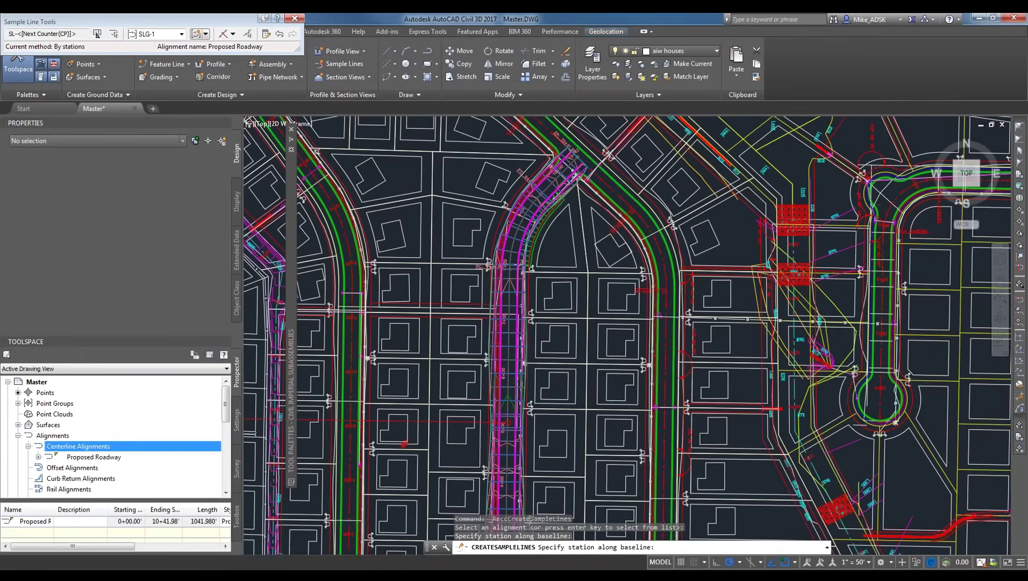
left_click(39, 456)
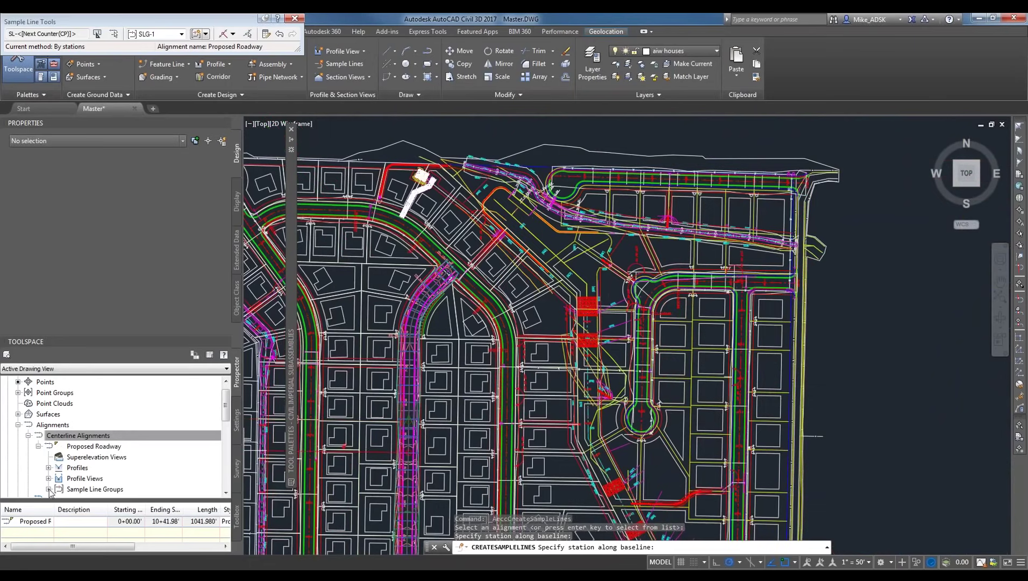
left_click(48, 489)
left_click(85, 489)
left_click(58, 489)
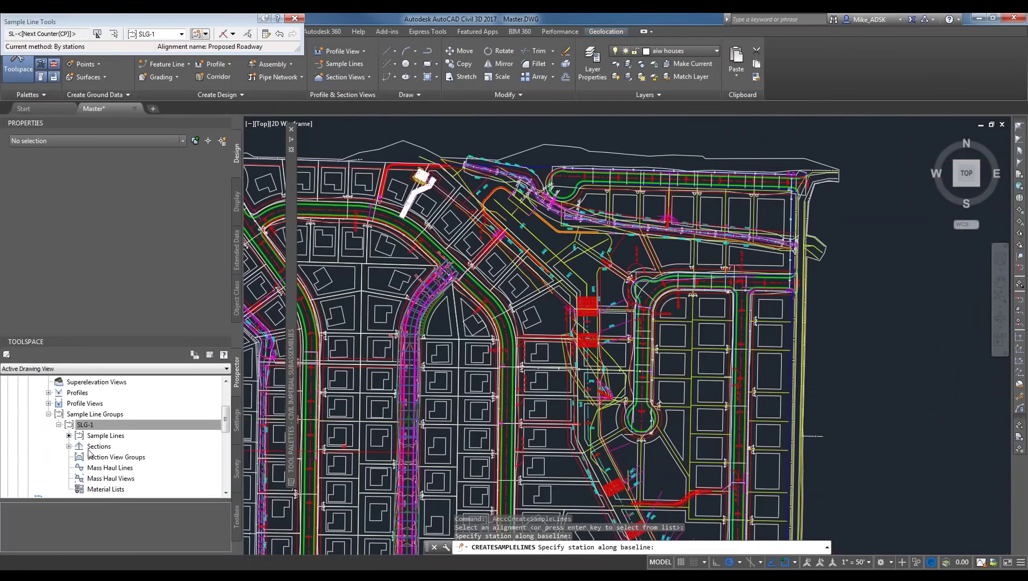
left_click(101, 437)
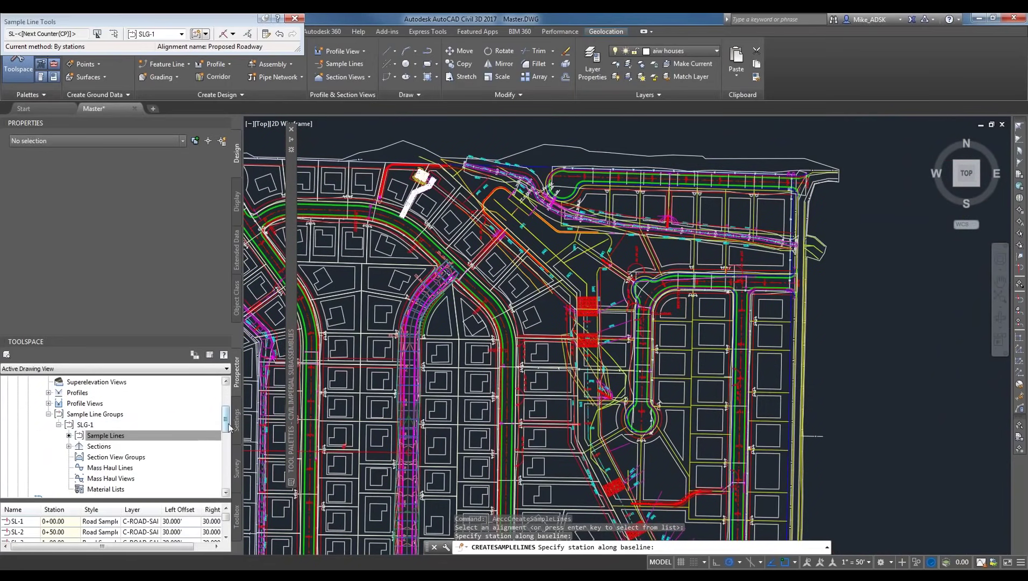
Review the stations of SLG-1's sample lines in an enlarged list and finish the sample line creation.
scroll(228, 428, "up", 3)
left_click(53, 435)
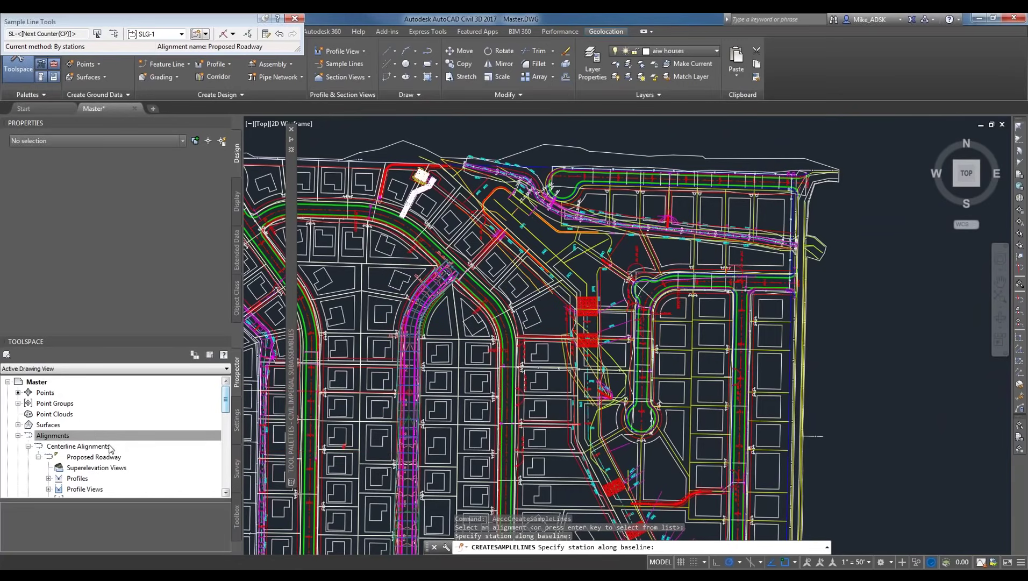
left_click_drag(228, 406, 232, 427)
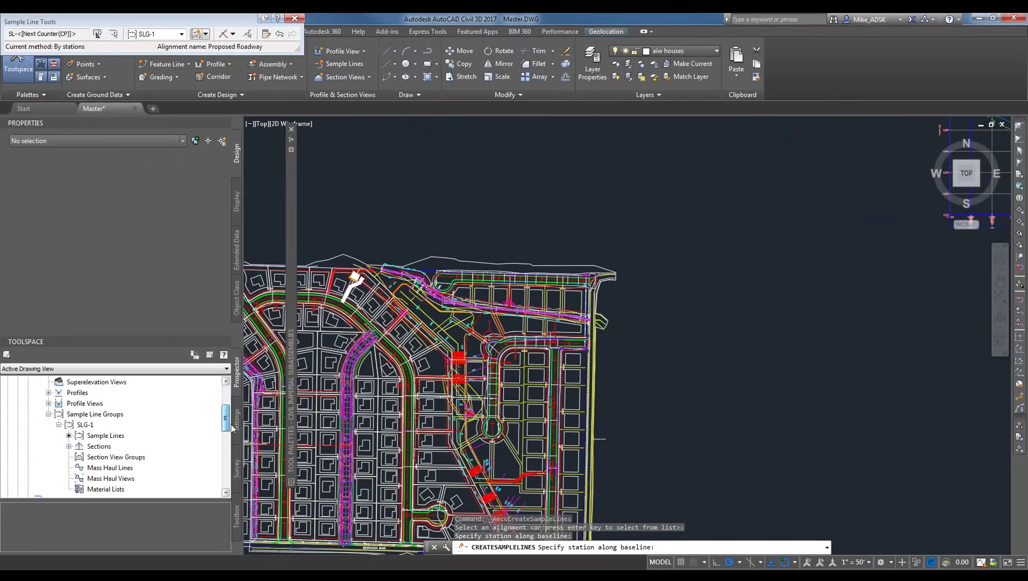
scroll(149, 427, "up", 3)
scroll(149, 427, "down", 1)
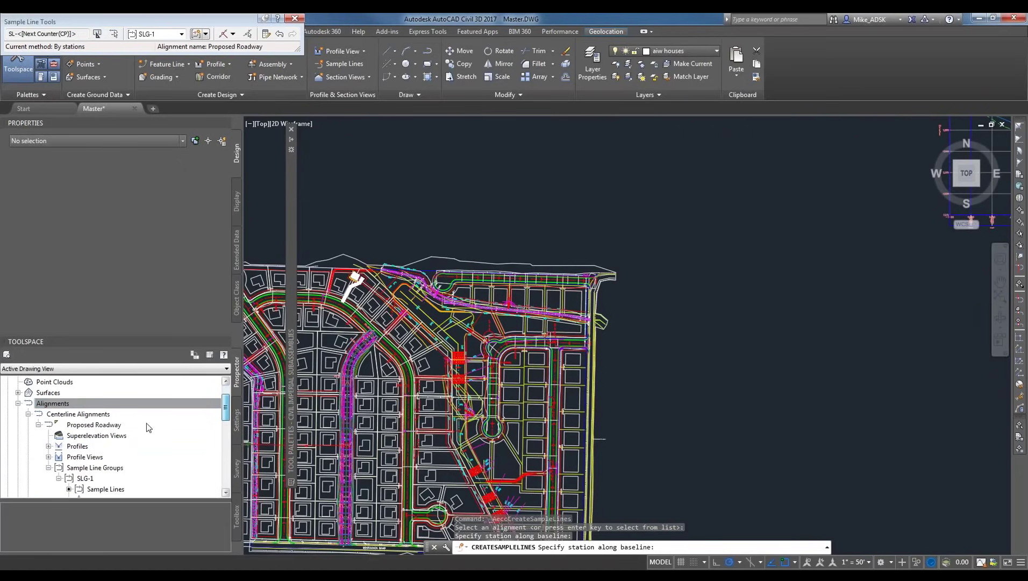
scroll(124, 419, "down", 2)
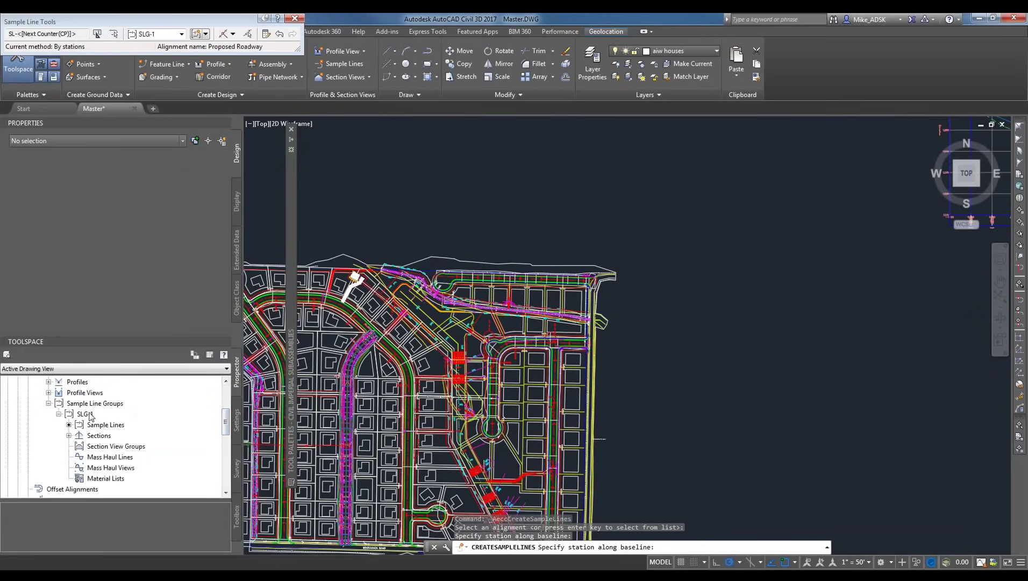
left_click(105, 425)
left_click_drag(90, 500, 90, 461)
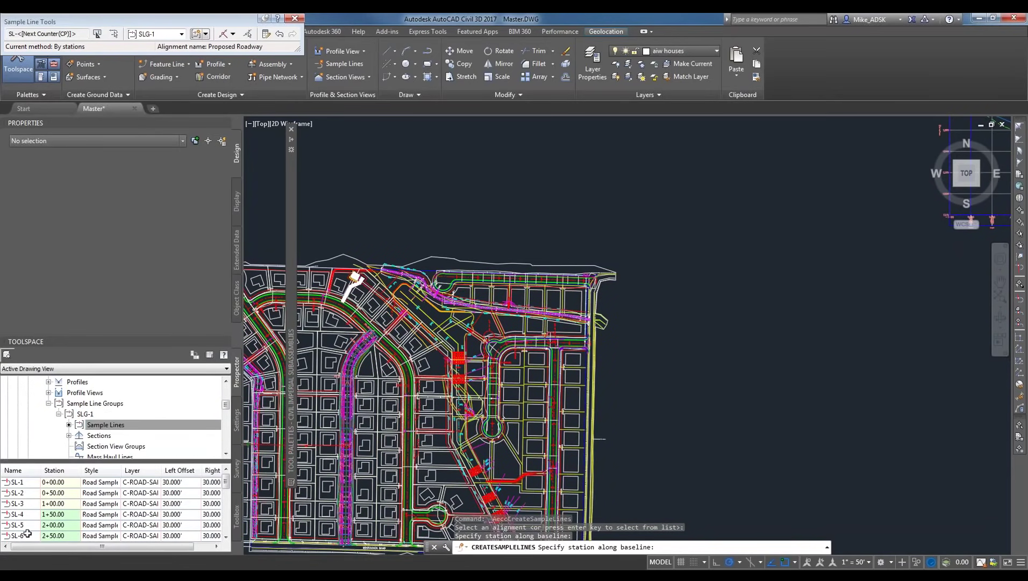
left_click(56, 493)
left_click(54, 536)
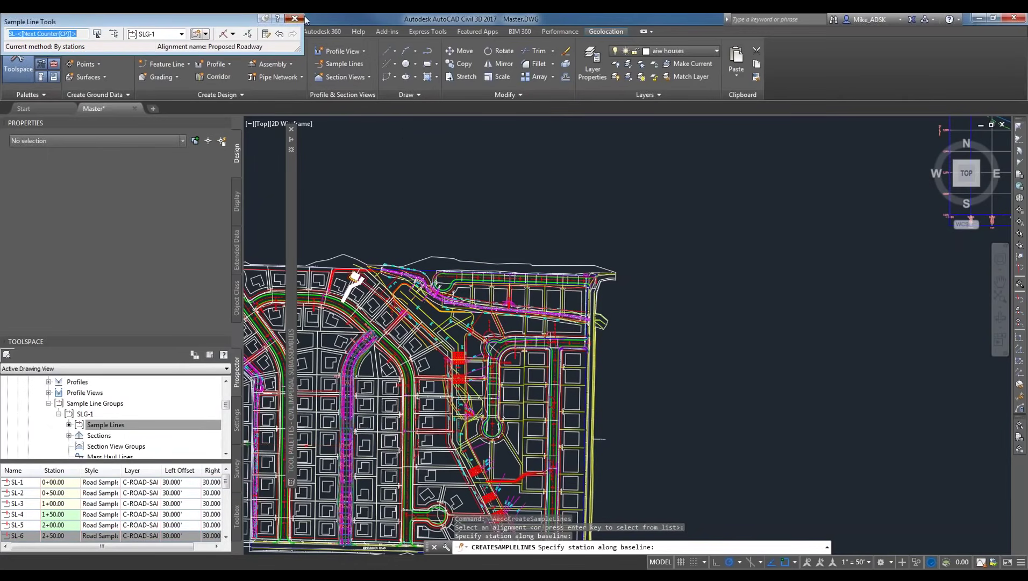
key("Return")
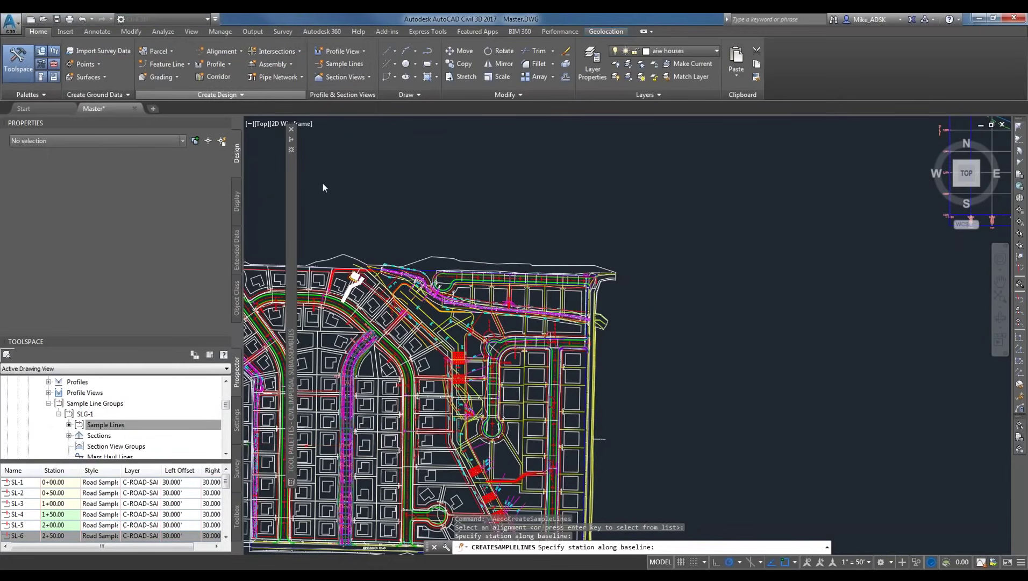
Start creating multiple section views for the Proposed Roadway alignment and sample line group SLG-1 with the automatic station range.
scroll(605, 341, "up", 5)
scroll(605, 341, "down", 6)
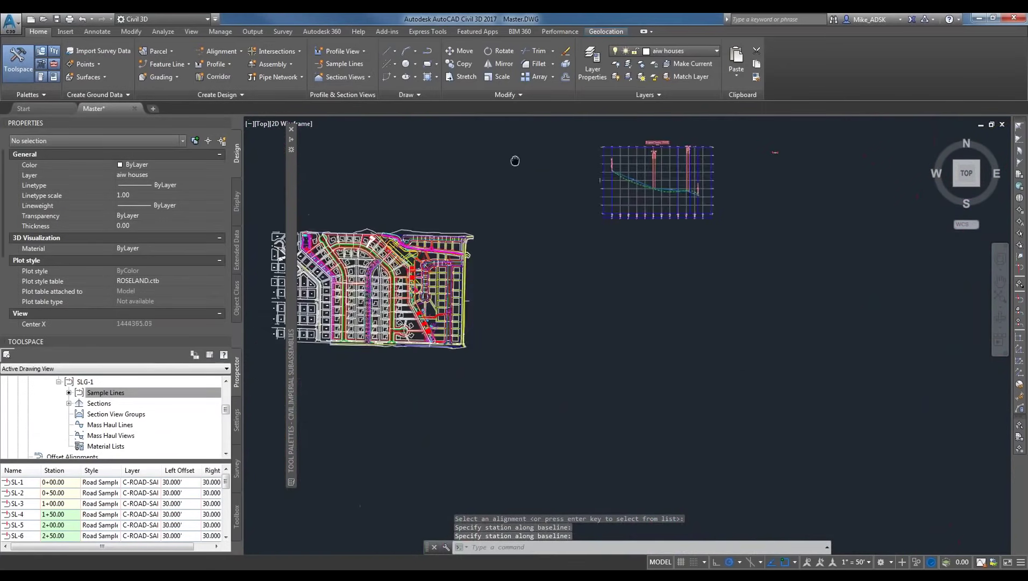
scroll(340, 241, "down", 2)
left_click(354, 78)
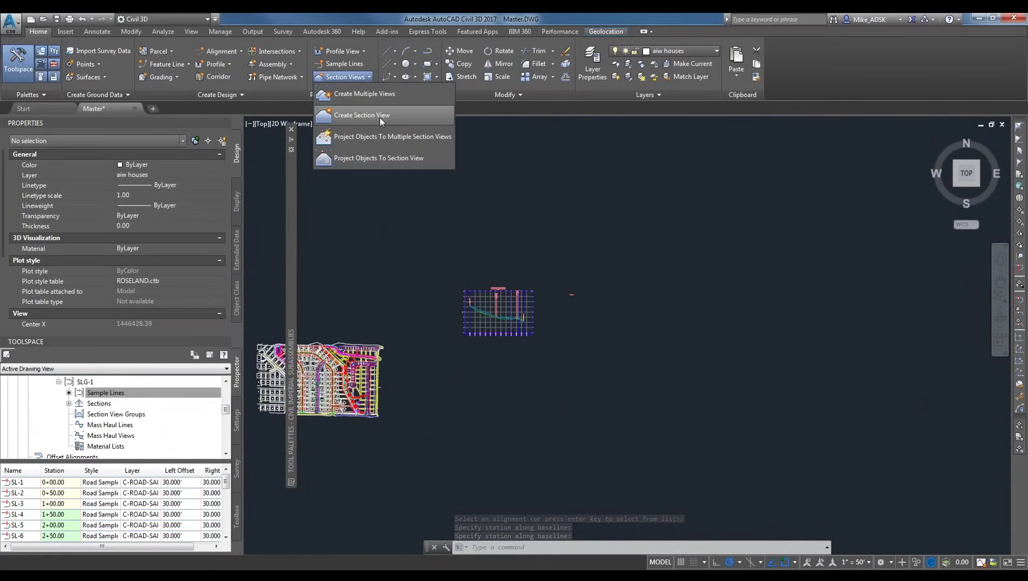
left_click(378, 93)
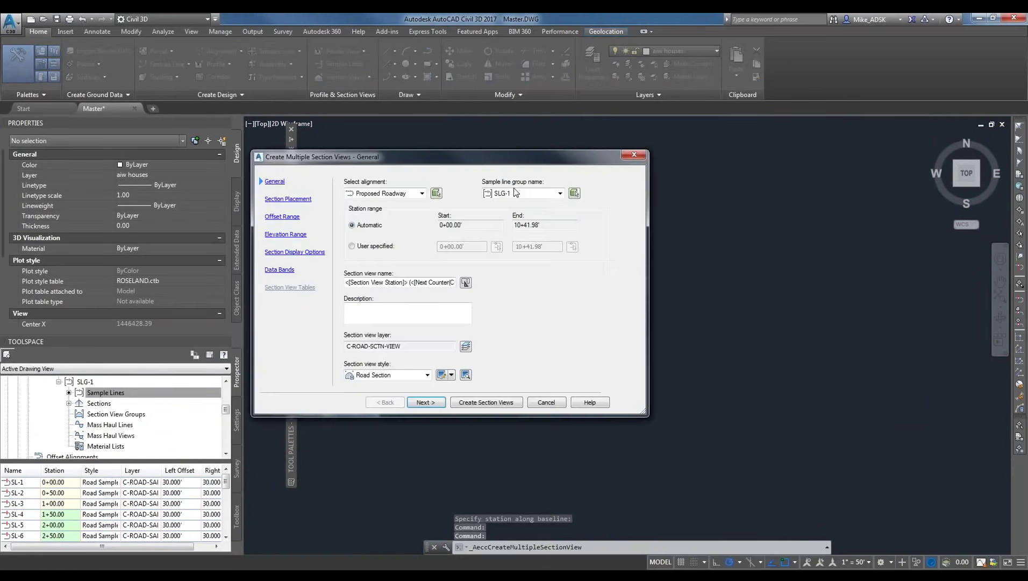
left_click_drag(468, 151, 559, 135)
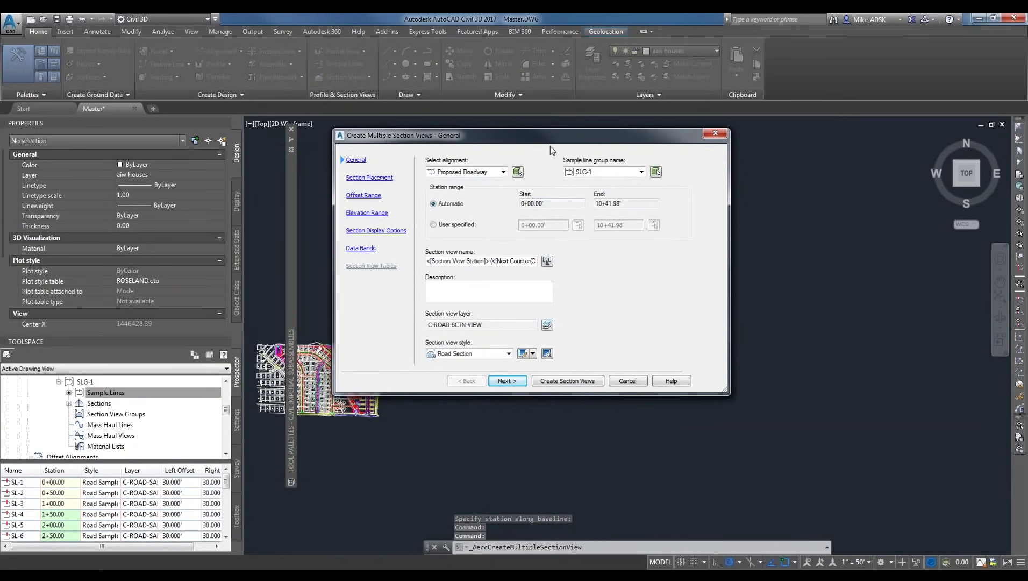
left_click(613, 173)
left_click(613, 175)
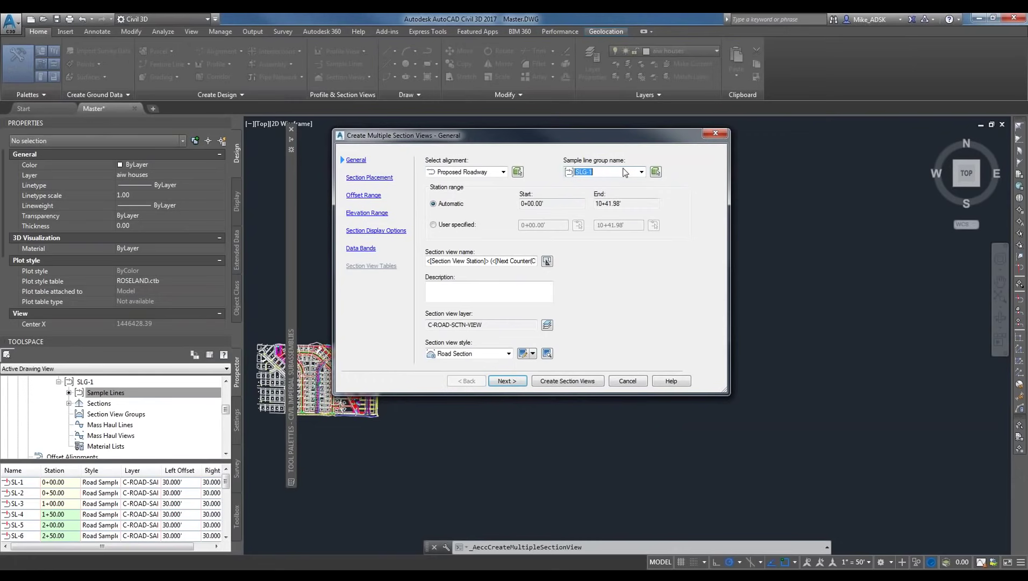
left_click(451, 173)
left_click(488, 173)
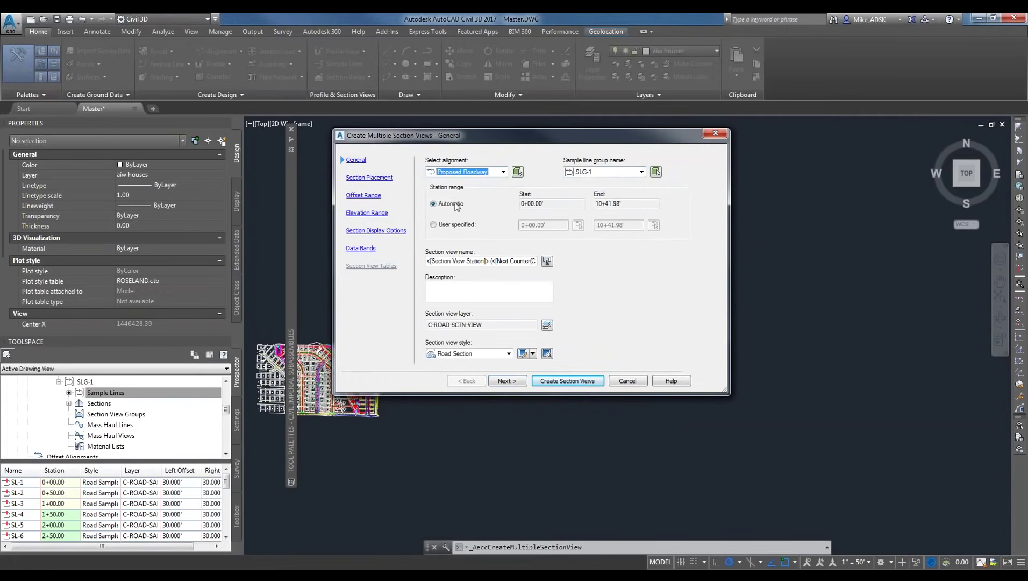
left_click(506, 382)
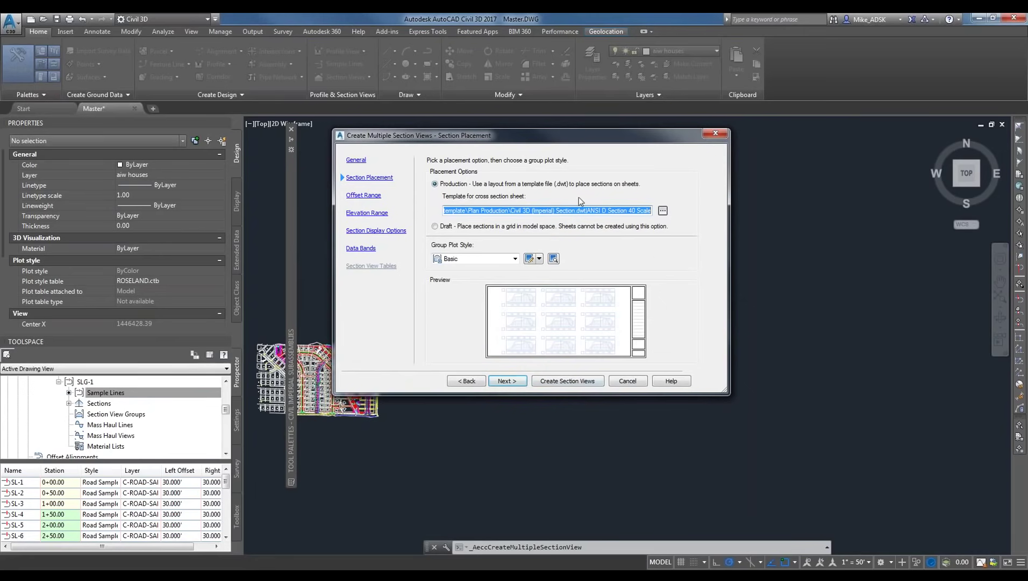
Accept production placement with the ANSI D Section 40 Scale template, automatic offset and elevation ranges, and the default section display options.
left_click(556, 209)
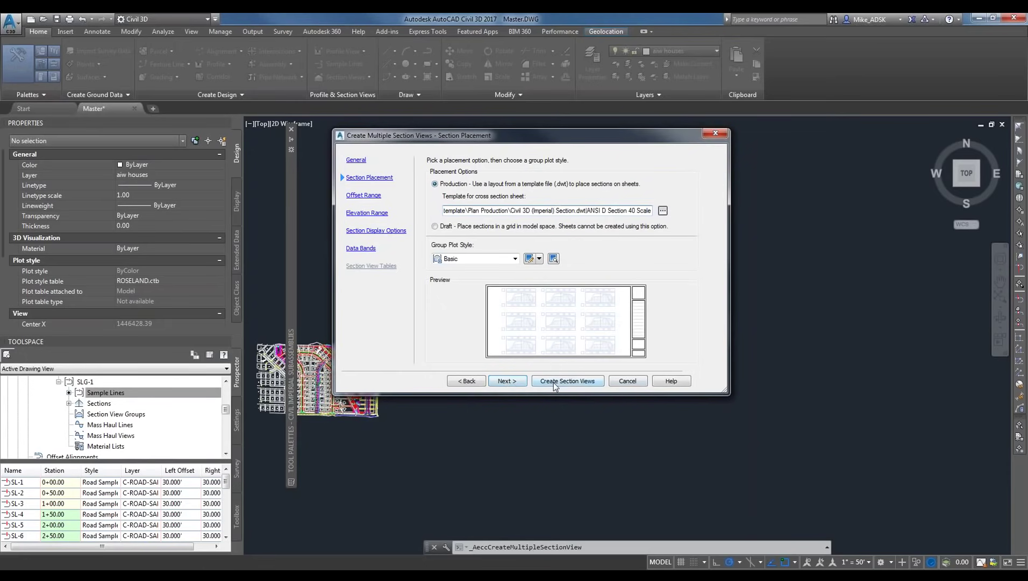
left_click(505, 382)
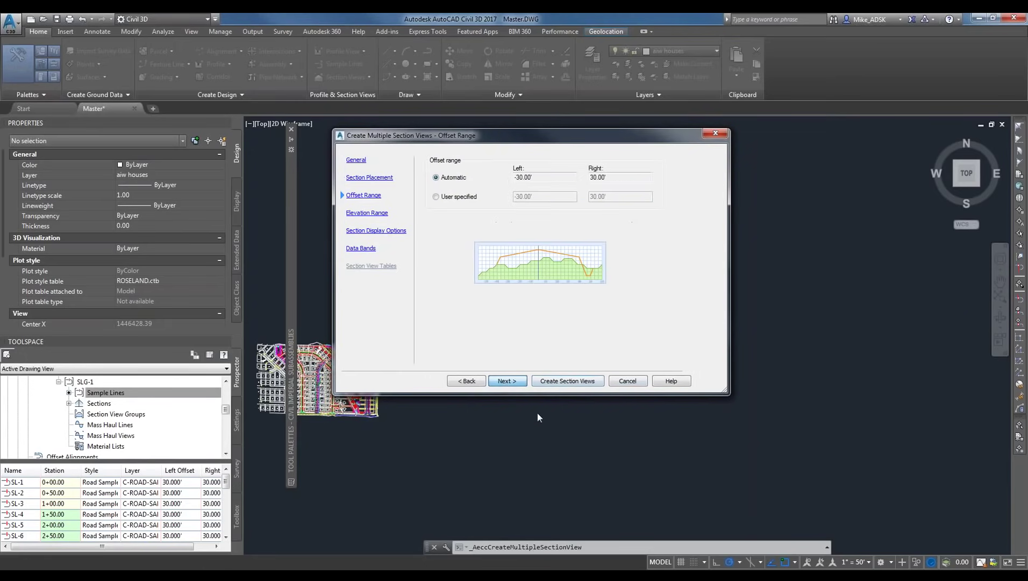
left_click(511, 383)
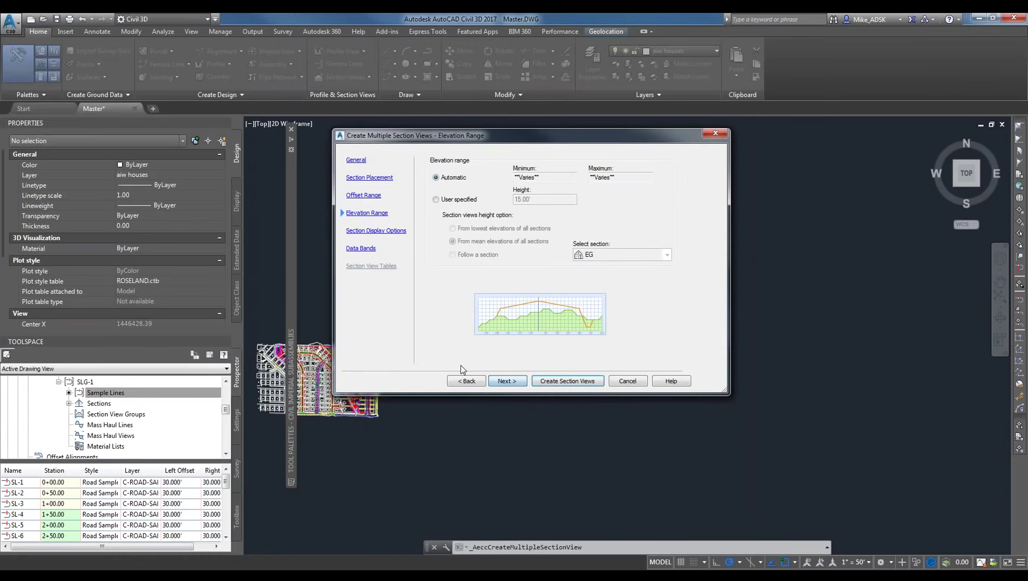
left_click(504, 386)
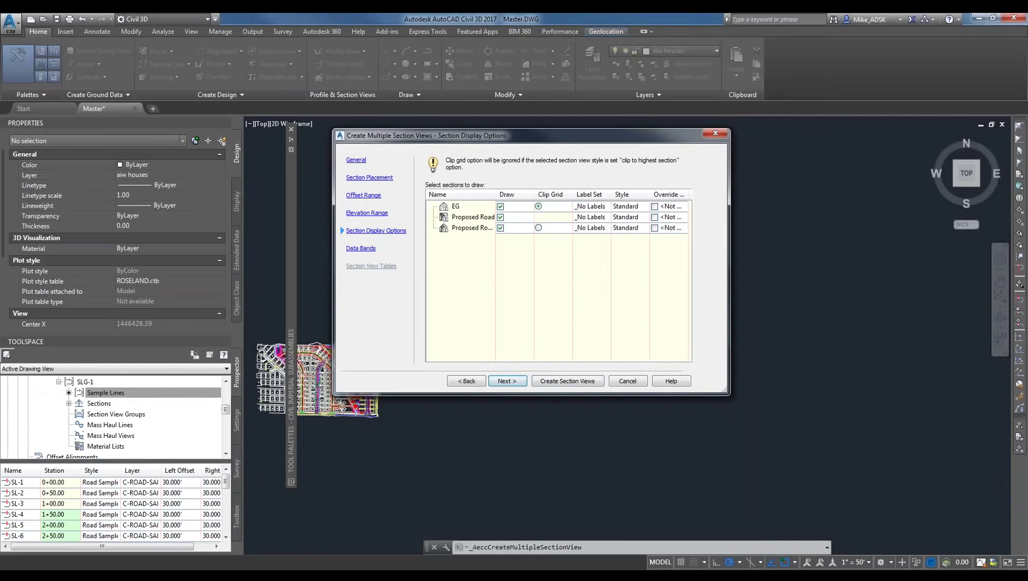
left_click(509, 381)
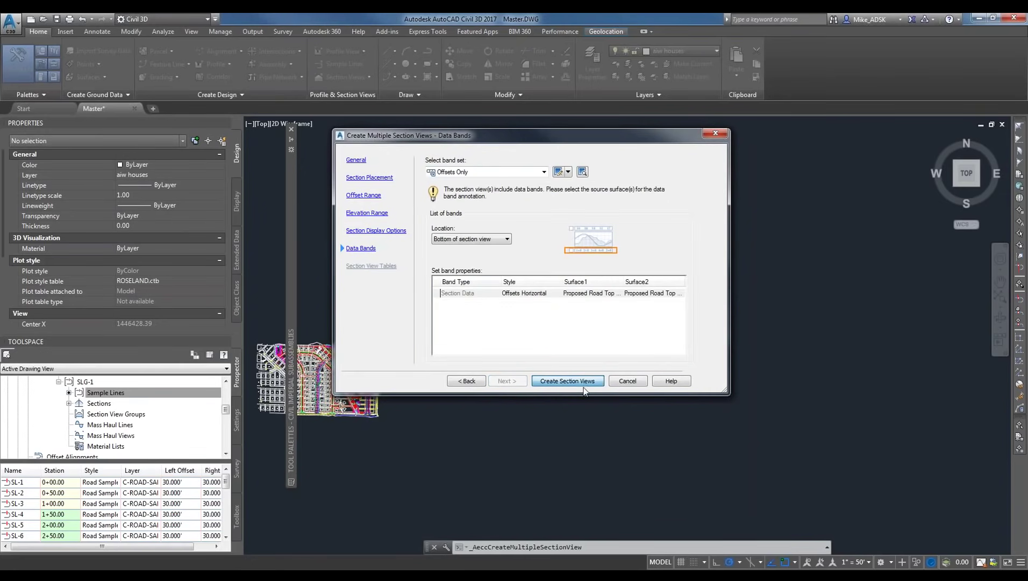
Create the section views with the Offsets Only band set and place them in the empty area beyond the profile view.
left_click(586, 381)
scroll(624, 393, "down", 2)
scroll(581, 285, "up", 4)
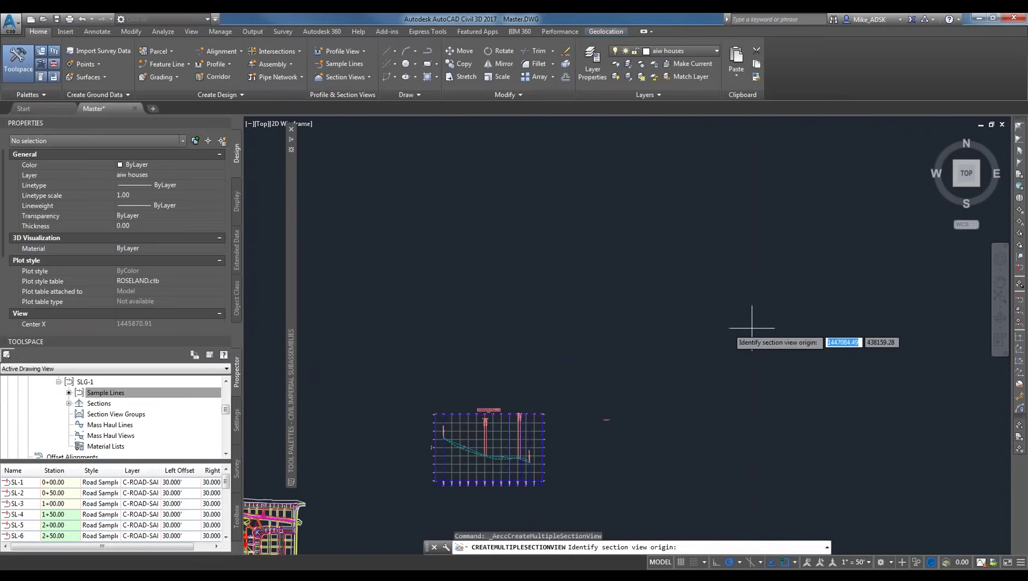
middle_click_drag(757, 340, 559, 350)
left_click(464, 360)
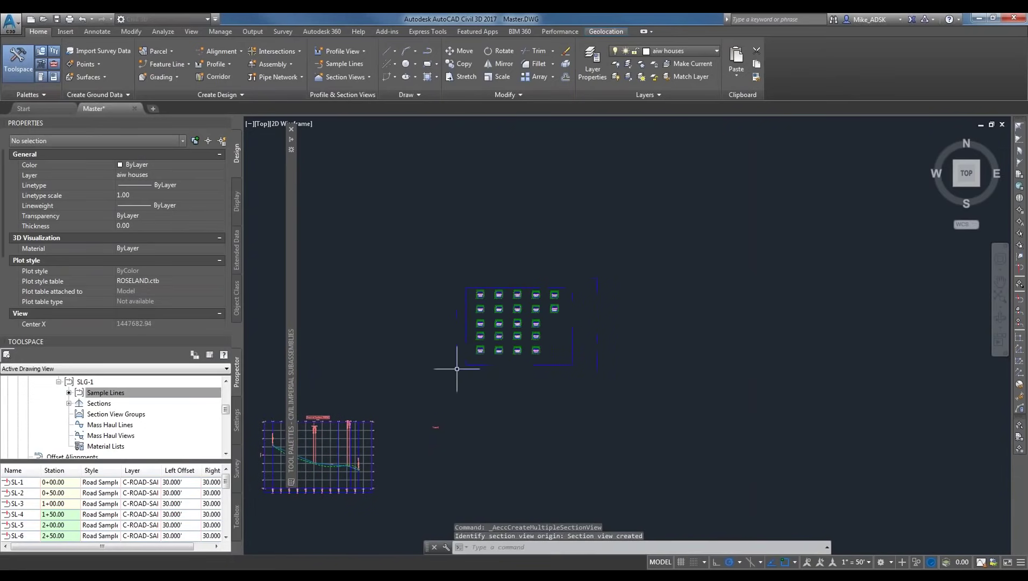
Inspect the section view at station 0+00.00 closely and select its Proposed Road corridor section.
scroll(522, 336, "up", 6)
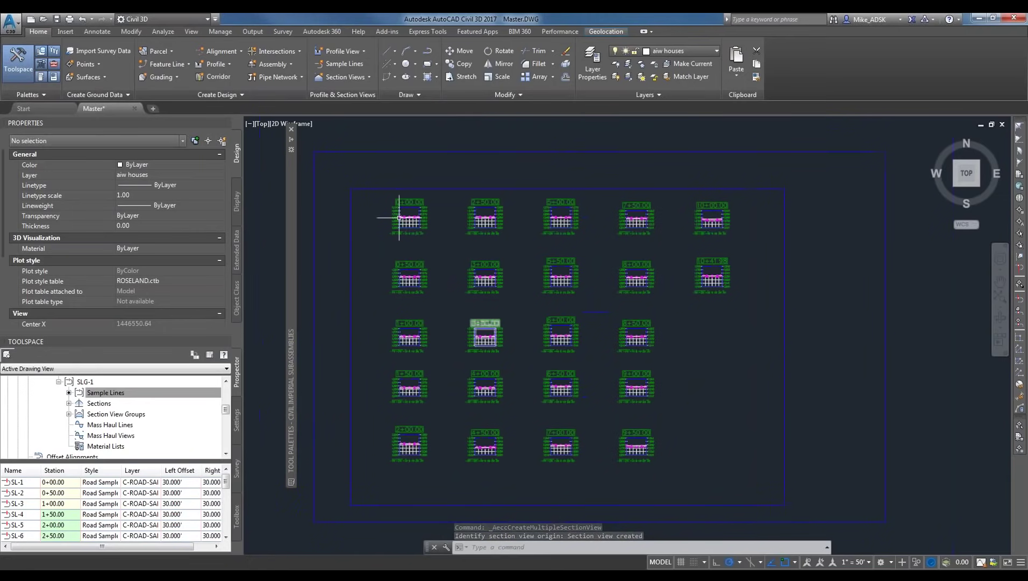
scroll(425, 223, "up", 3)
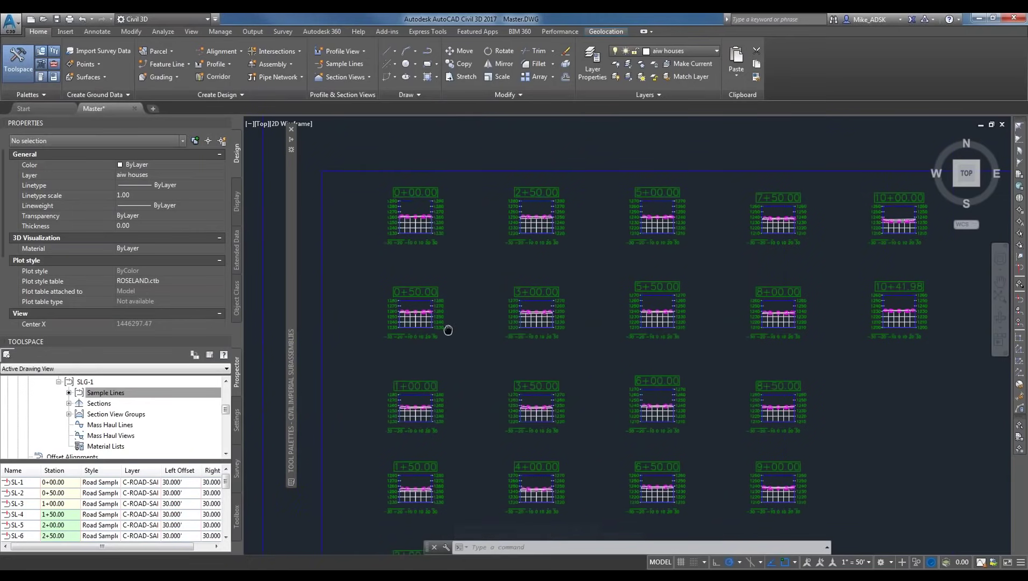
scroll(459, 305, "up", 6)
scroll(384, 226, "up", 2)
scroll(544, 414, "down", 3)
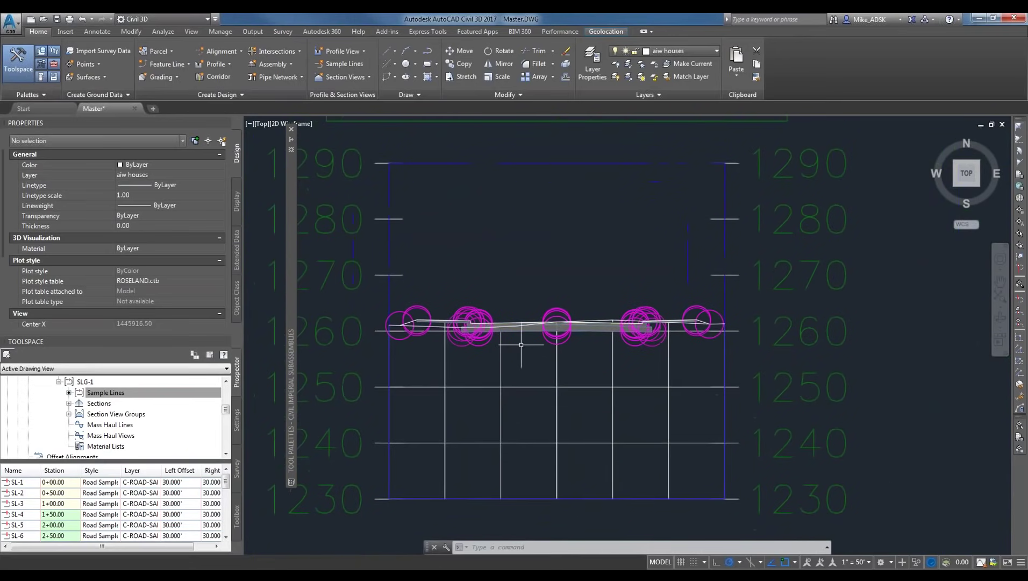
scroll(367, 340, "up", 5)
scroll(364, 339, "down", 8)
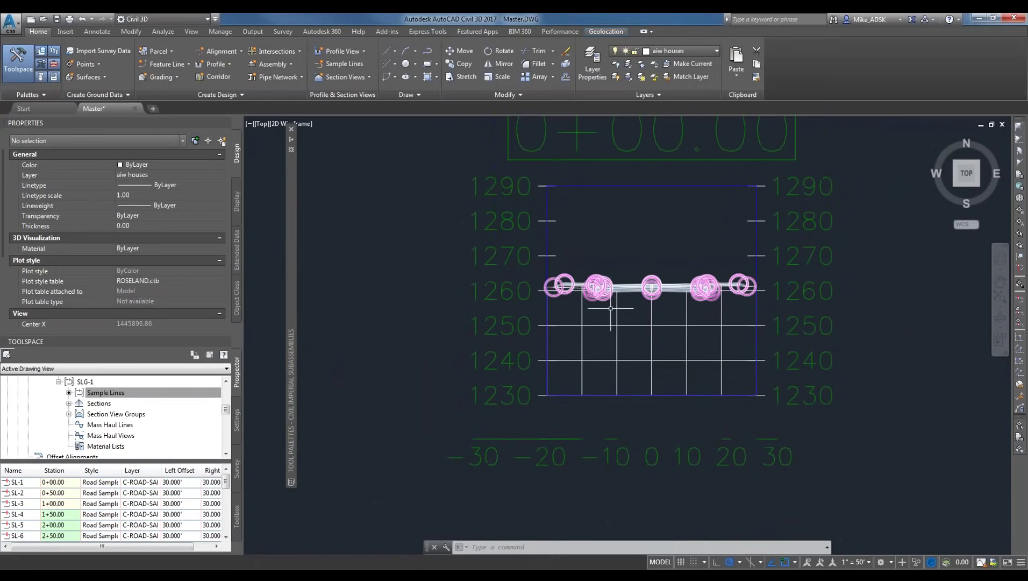
scroll(642, 305, "up", 2)
left_click(656, 278)
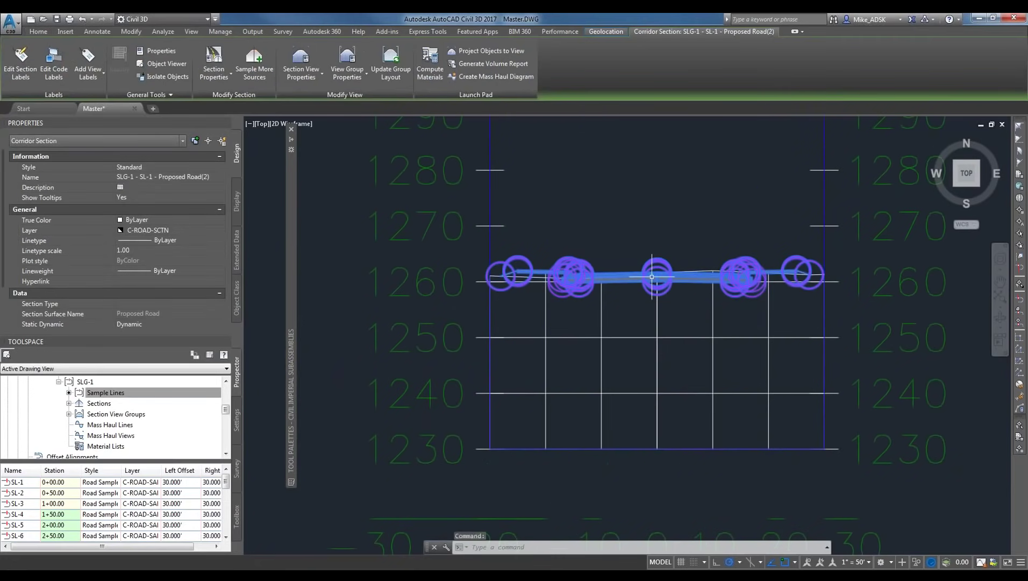
Clear the corridor section selection and review the whole section view at station 0+00.00.
key("Escape")
middle_click_drag(667, 225, 668, 170)
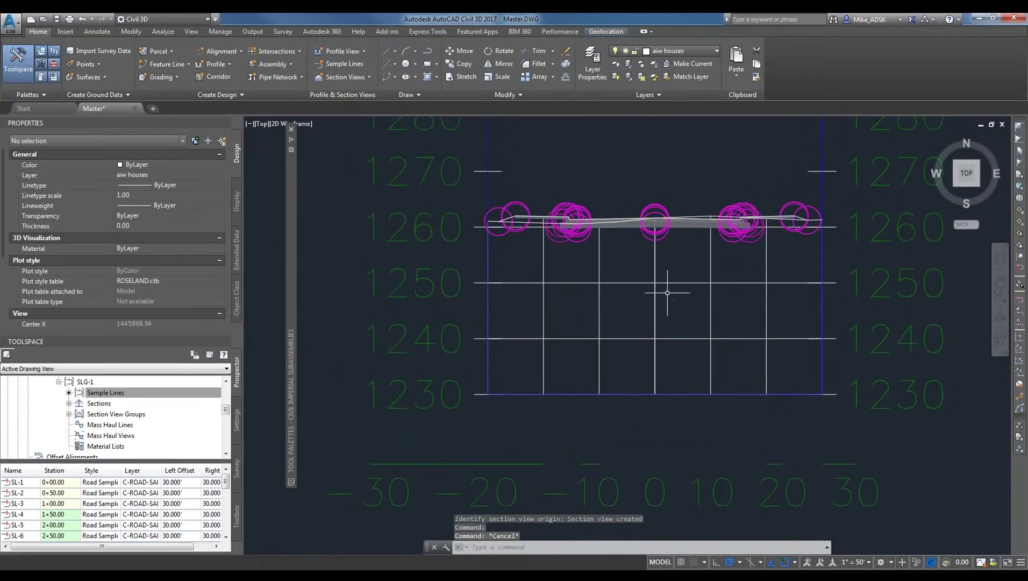
left_click(672, 279)
left_click(668, 283)
key("Escape")
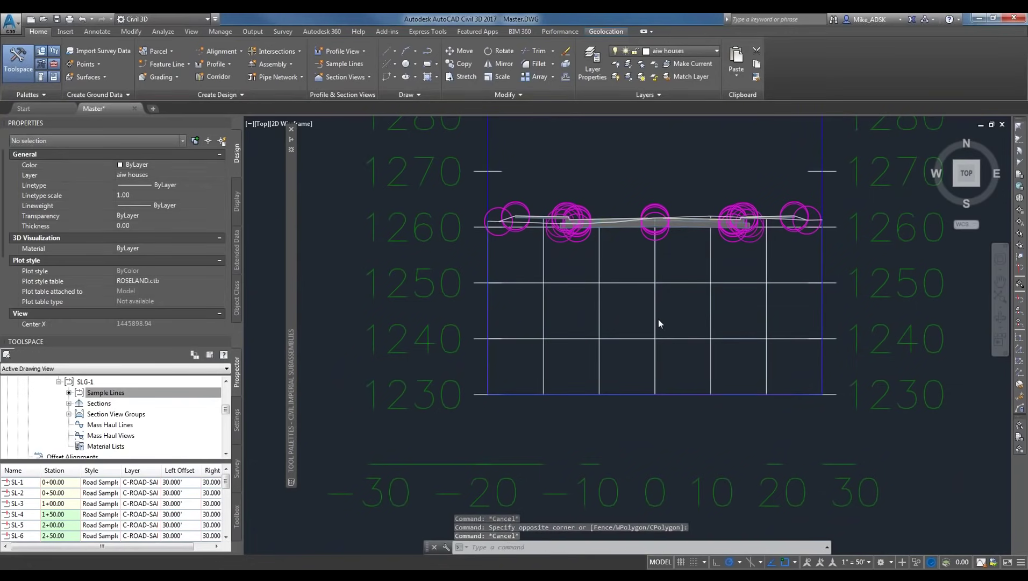
scroll(677, 317, "down", 4)
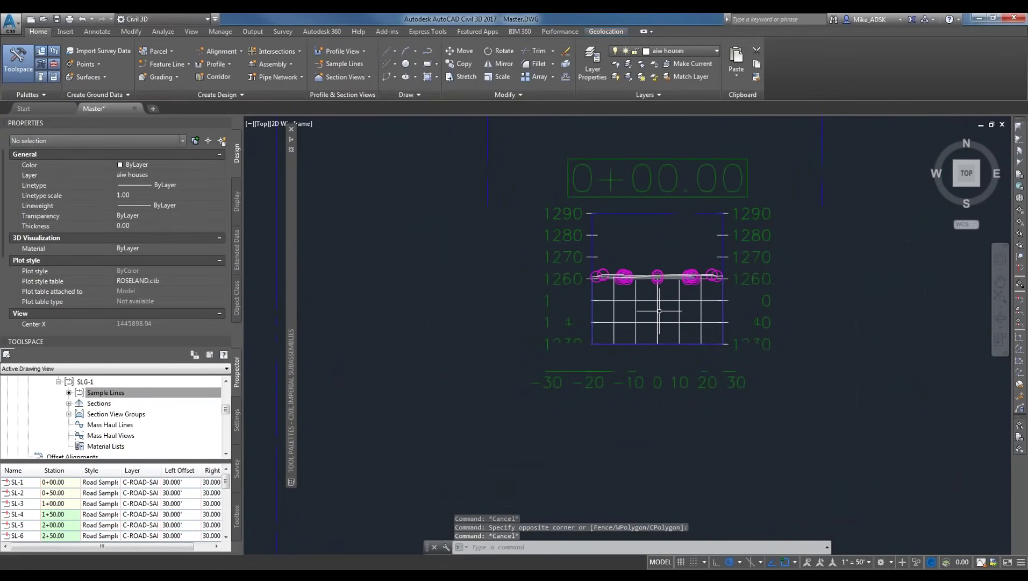
Examine the road sections in the section views at the following stations, including 1+00.00 and 1+50.00, and the overall sheet layout.
scroll(679, 429, "down", 3)
scroll(632, 355, "up", 6)
scroll(632, 355, "up", 2)
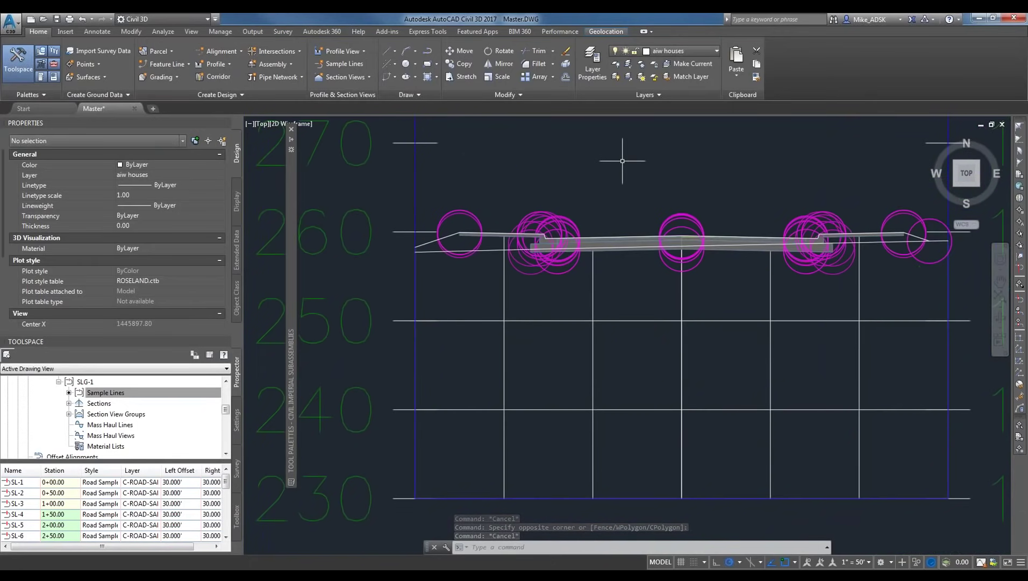
mouse_move(478, 234)
scroll(485, 231, "down", 8)
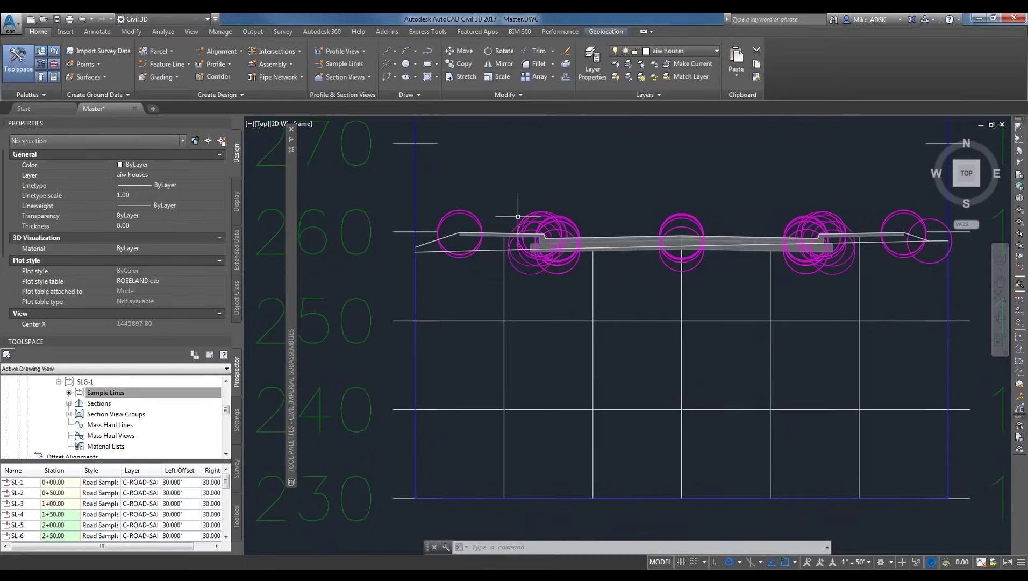
scroll(538, 457, "up", 6)
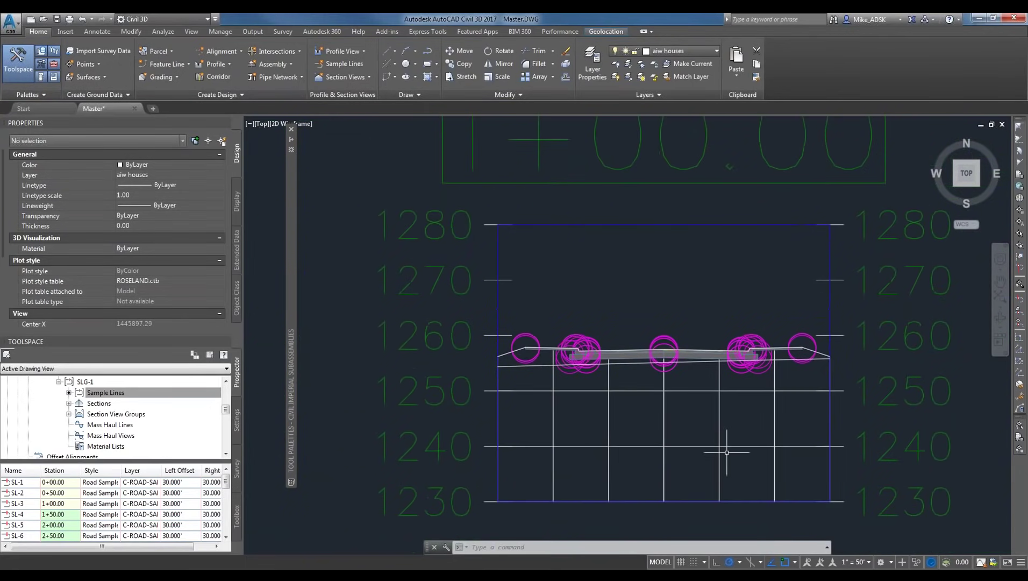
scroll(719, 448, "down", 6)
scroll(654, 290, "up", 5)
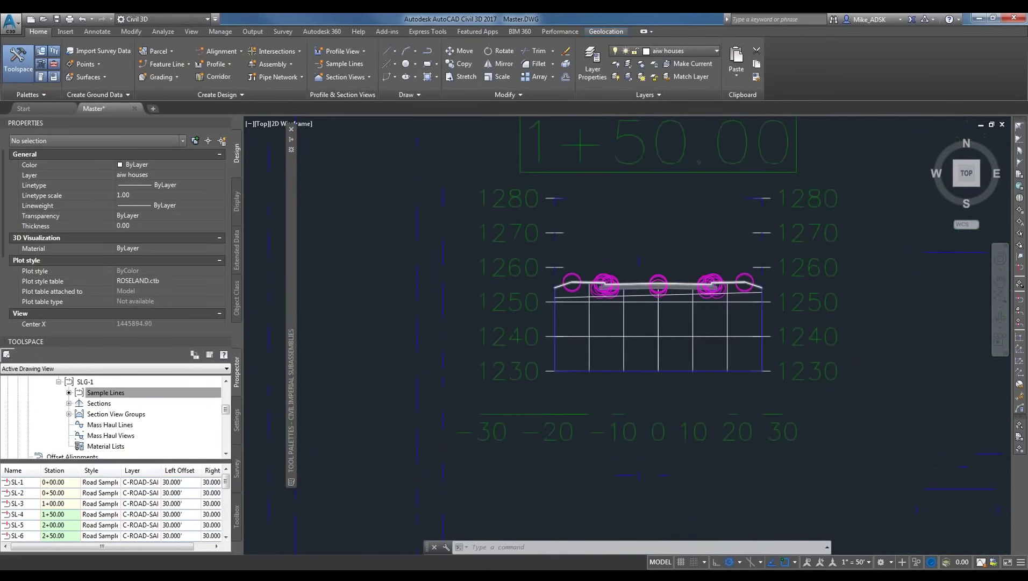
scroll(456, 145, "up", 6)
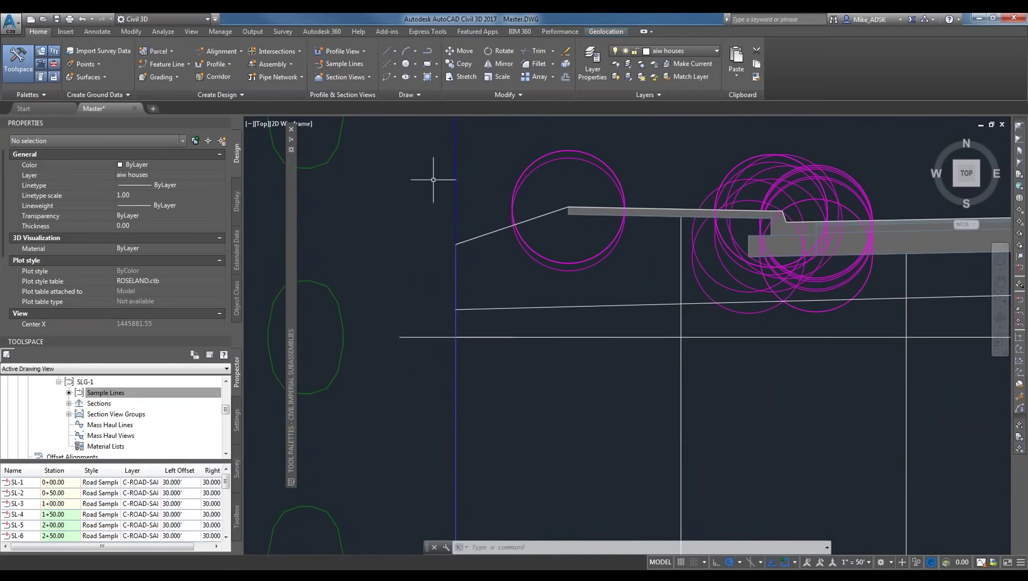
scroll(433, 180, "down", 10)
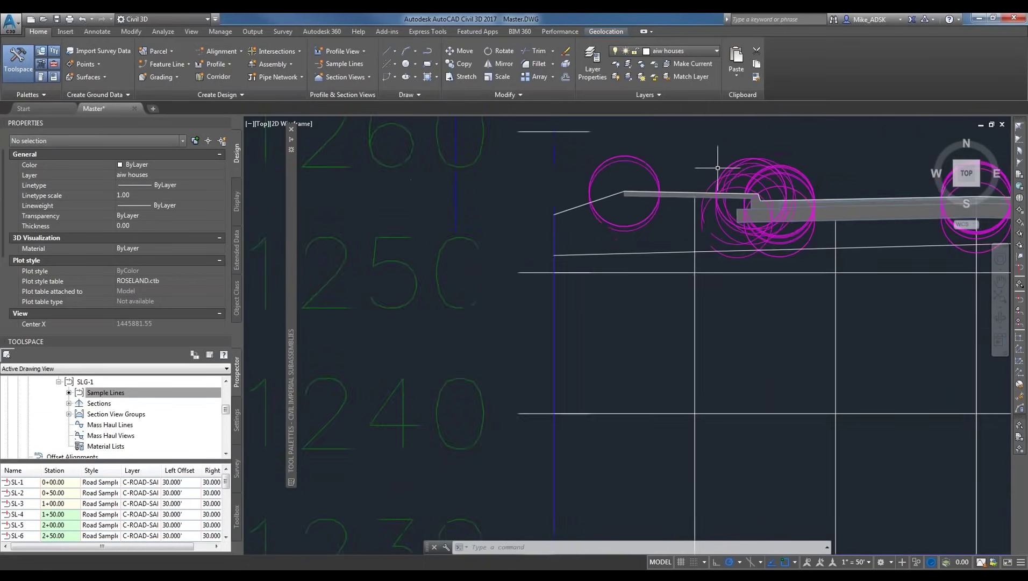
scroll(712, 415, "down", 6)
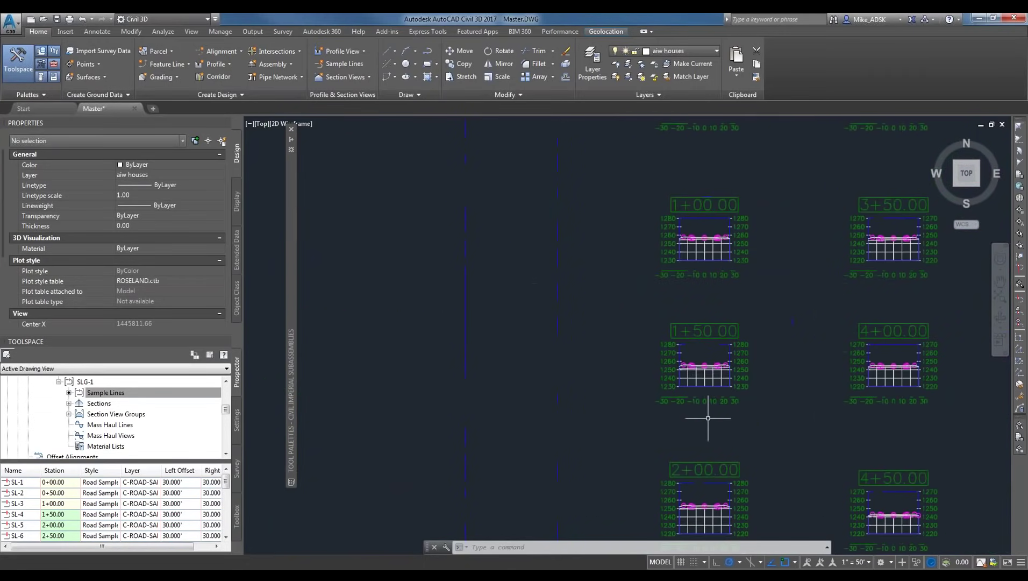
scroll(760, 390, "up", 2)
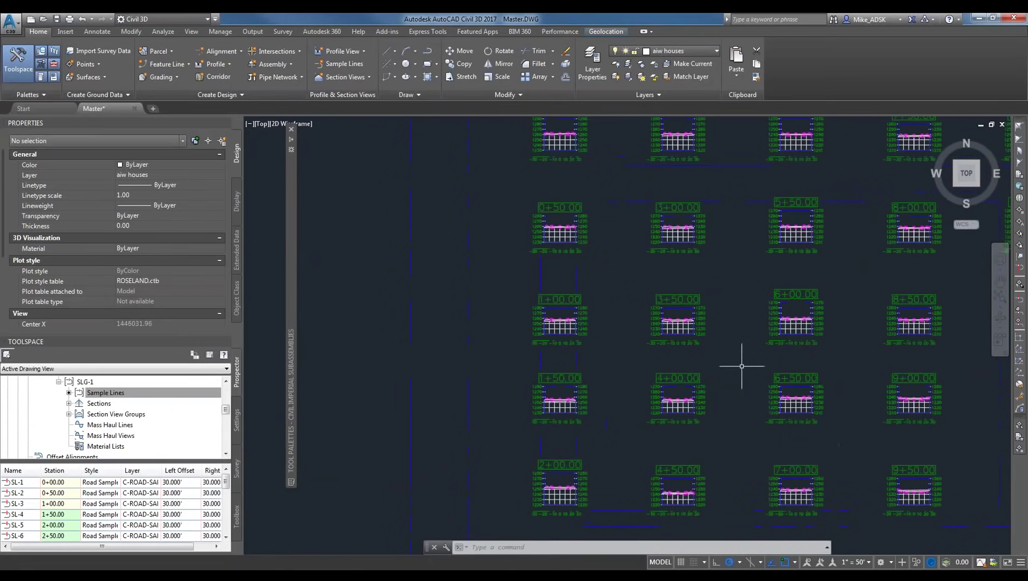
scroll(713, 368, "down", 2)
scroll(713, 370, "down", 5)
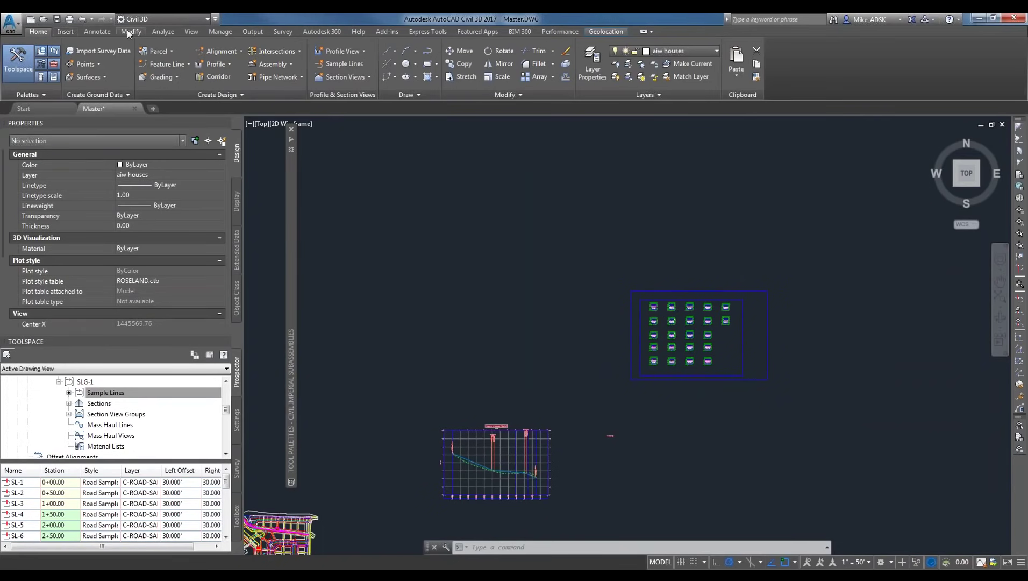
Start computing materials for the Proposed Roadway alignment and sample line group SLG-1 with the Material List quantity takeoff criteria.
left_click(253, 31)
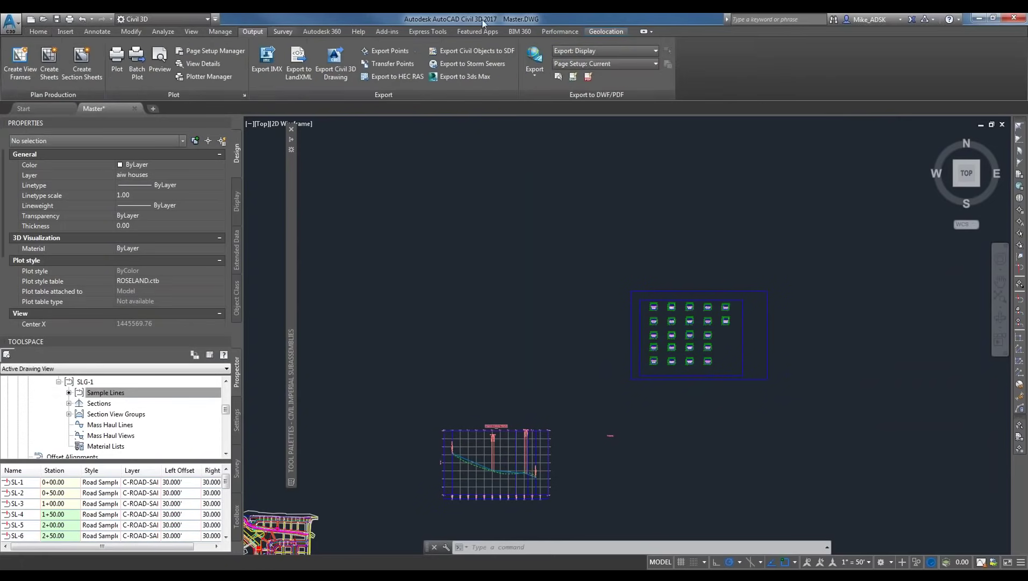
left_click(221, 31)
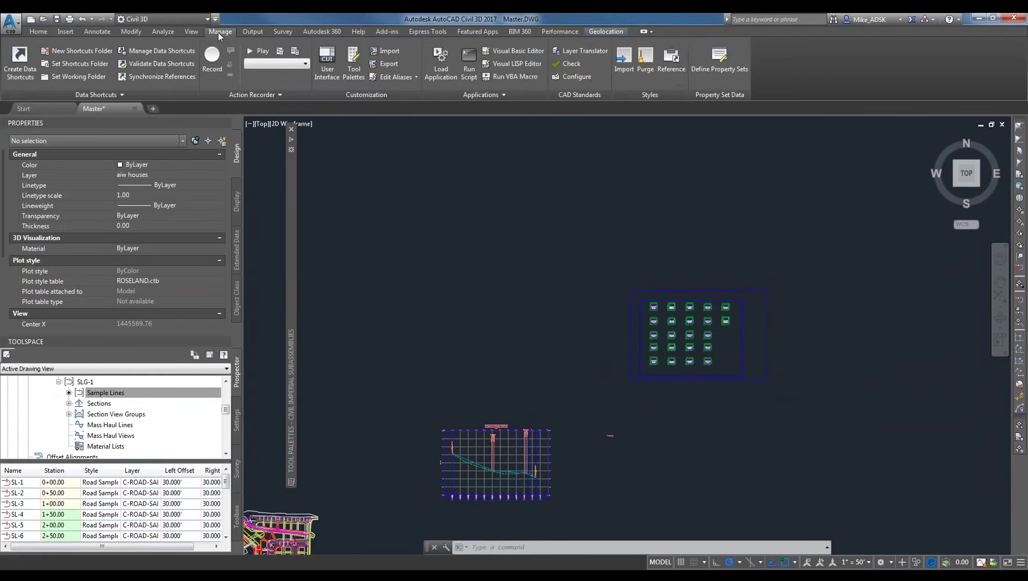
left_click(175, 31)
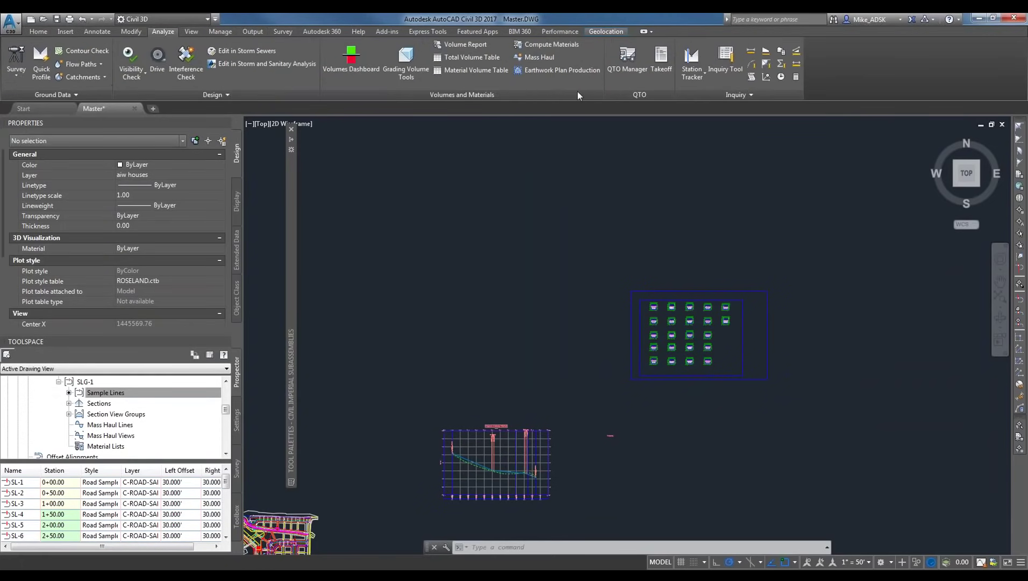
left_click(547, 45)
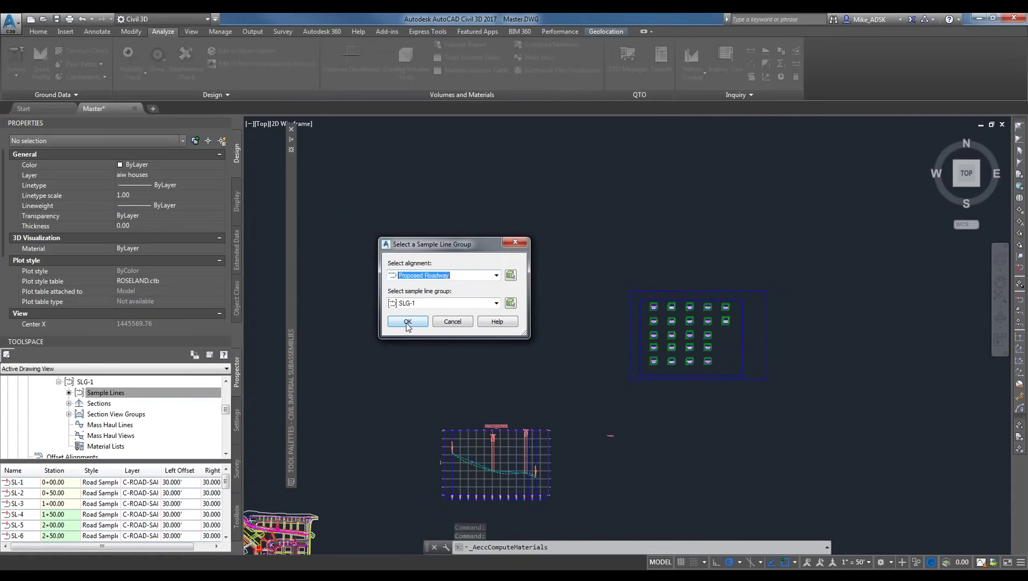
key("Return")
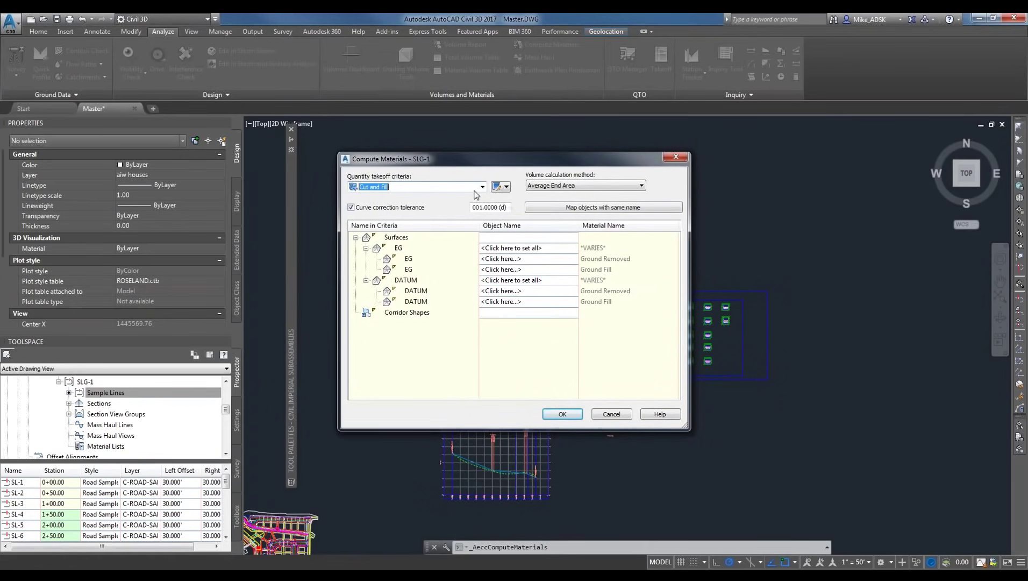
left_click(455, 187)
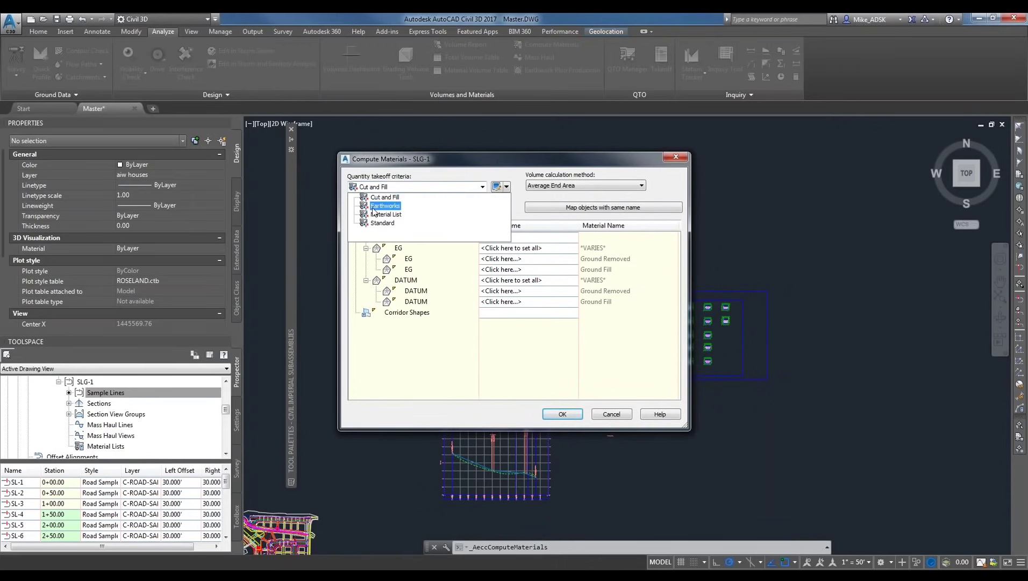
left_click(399, 216)
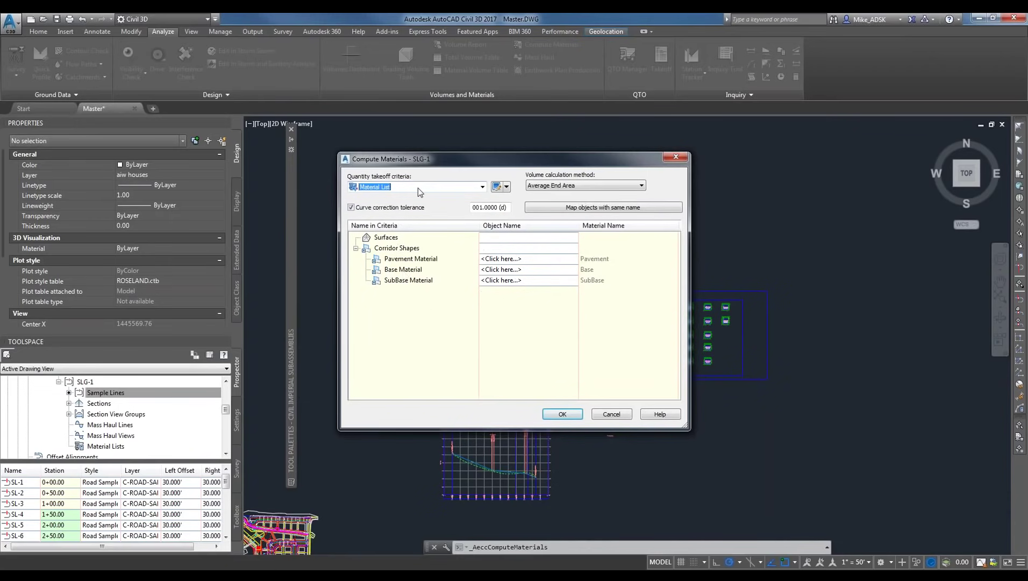
Map Pavement Material to Proposed Road Pave1, Base Material to Proposed Road Base and SubBase Material to Proposed Road SubBase, and compute the materials.
left_click(431, 239)
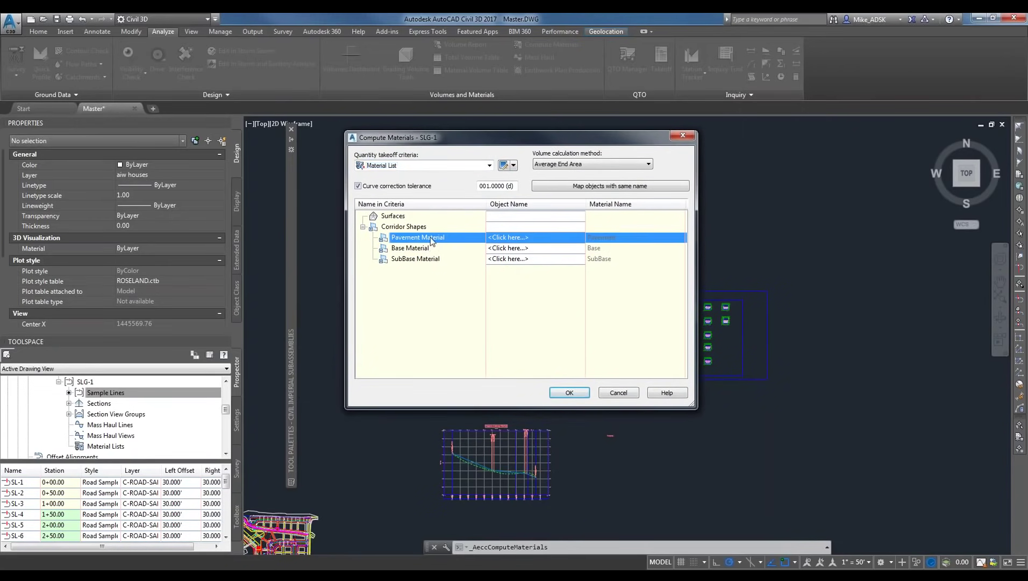
left_click(401, 260)
left_click(420, 241)
left_click(535, 237)
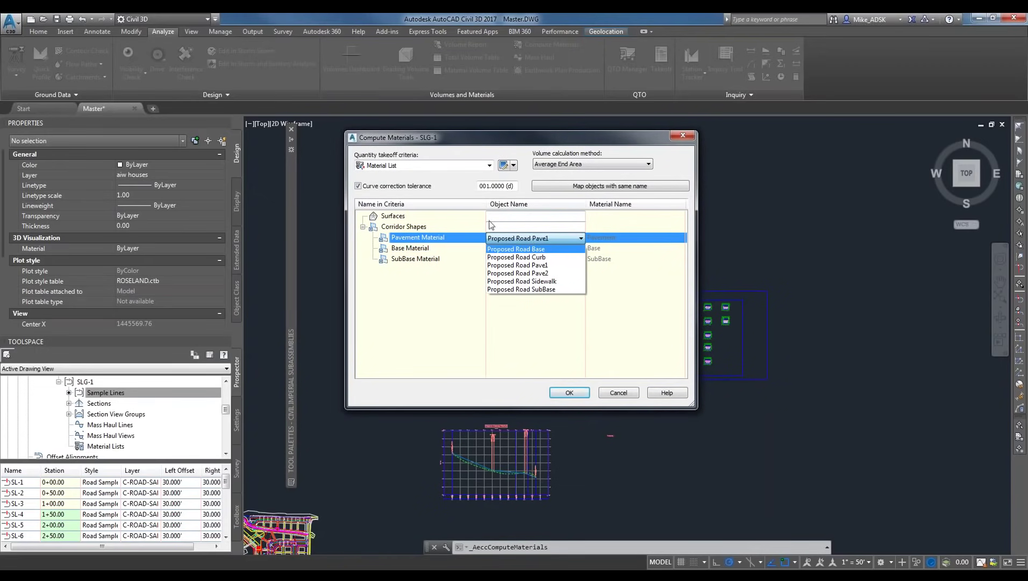
left_click(525, 265)
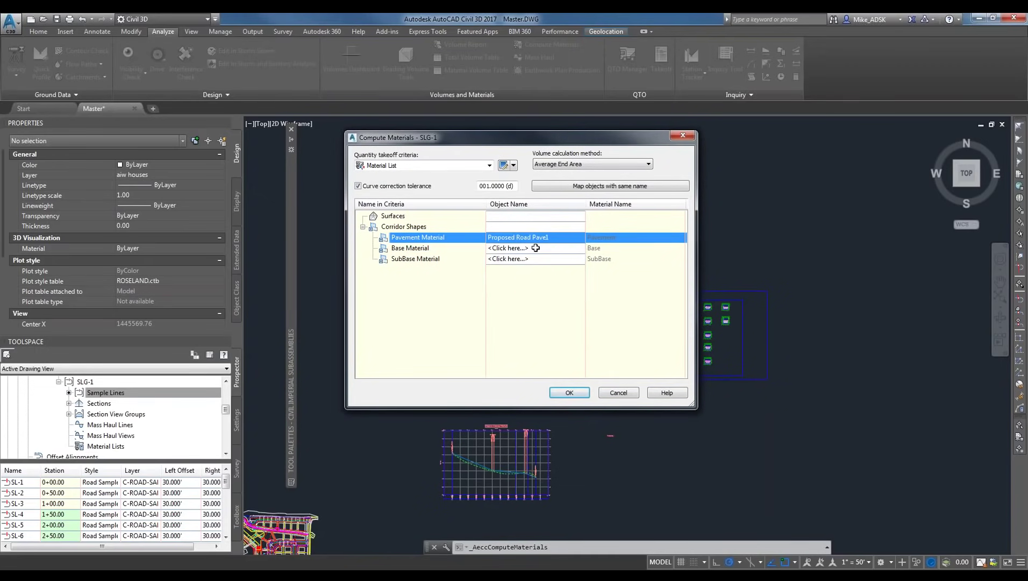
left_click(533, 249)
left_click(533, 260)
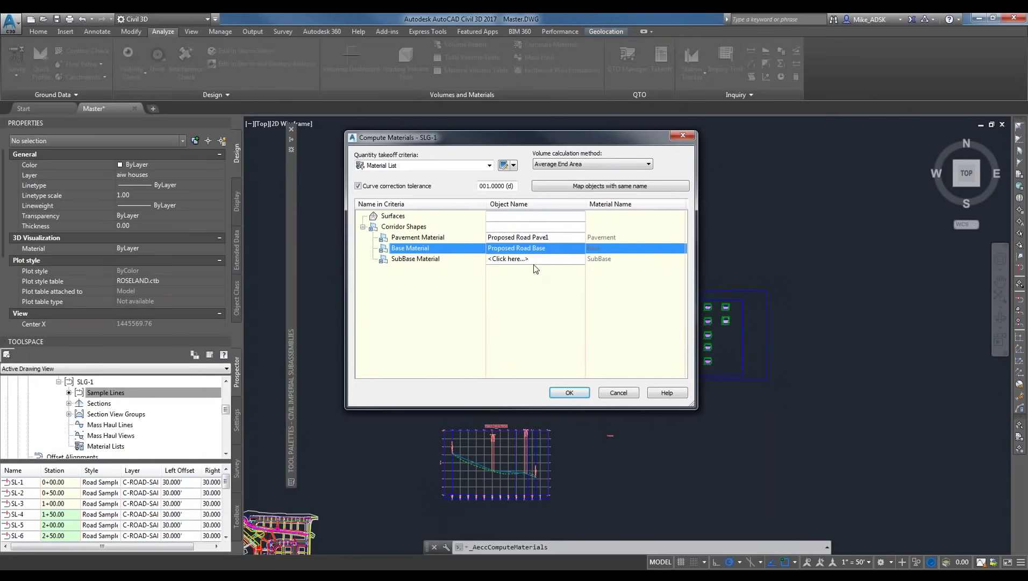
left_click(535, 259)
left_click(554, 311)
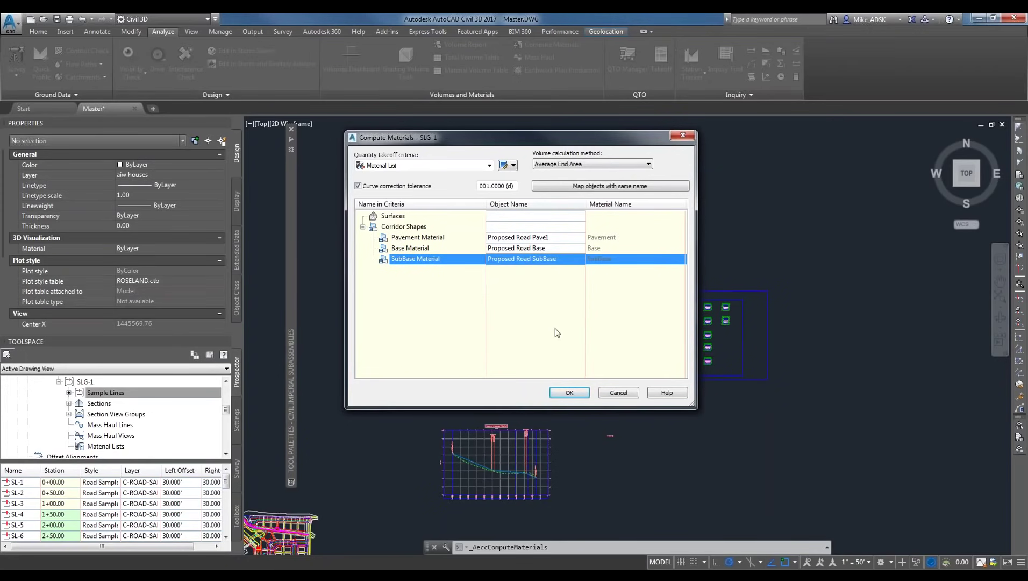
left_click(569, 393)
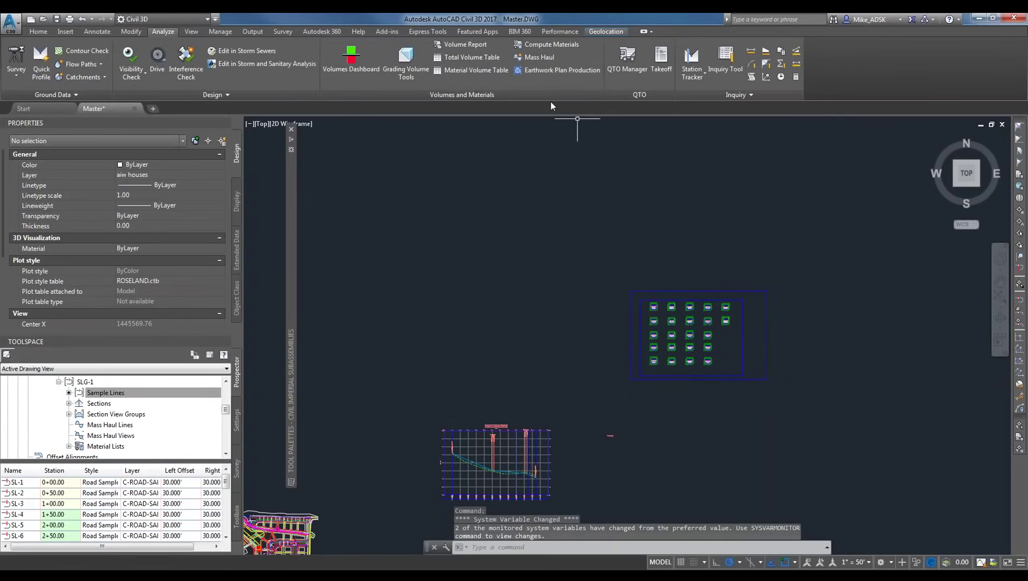
Create a dynamic, split material volume table in the Standard style for the Pavement material and place it in the empty area beside the section sheet.
left_click(468, 69)
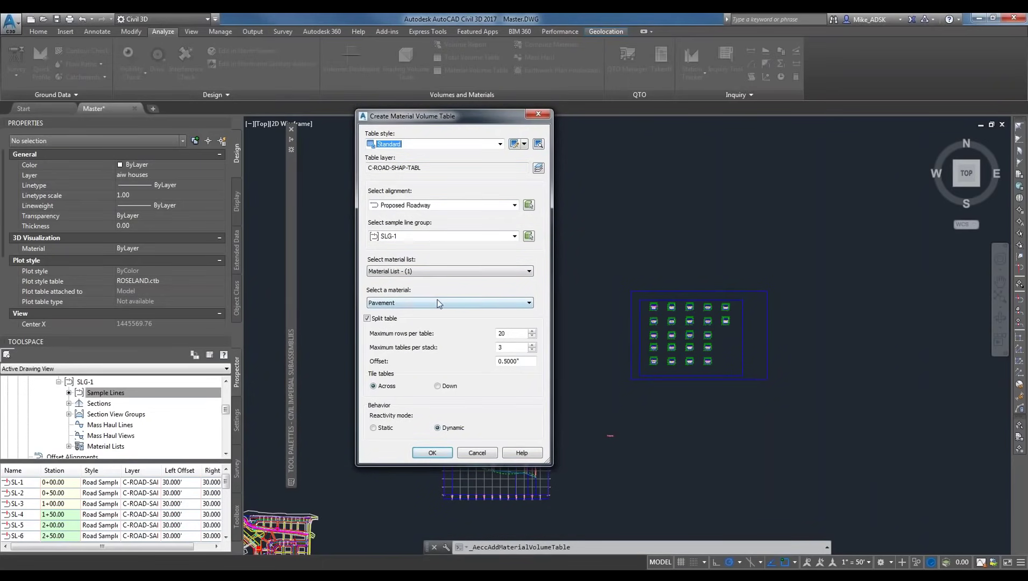
left_click(432, 452)
middle_click_drag(850, 418, 592, 353)
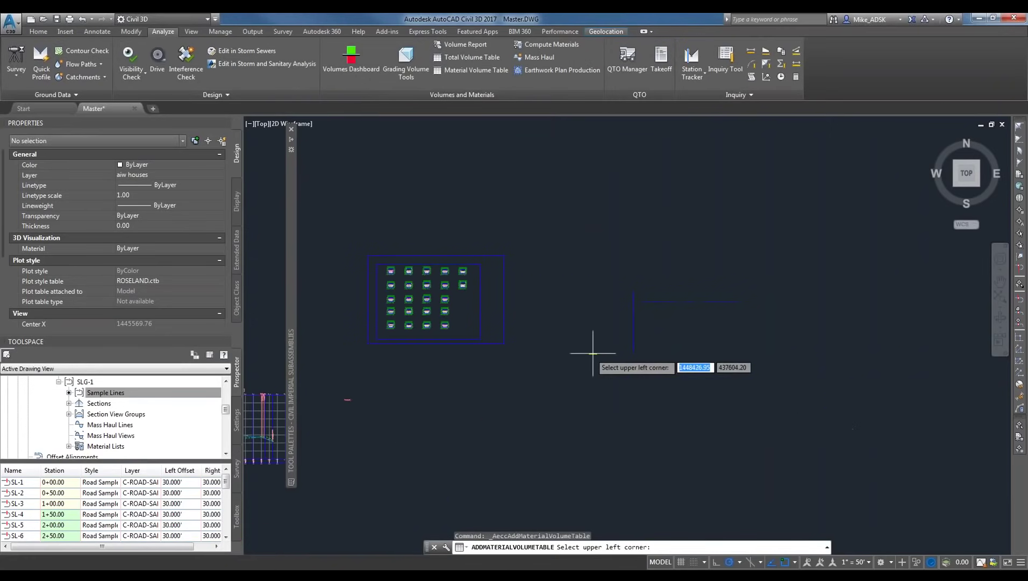
left_click(561, 259)
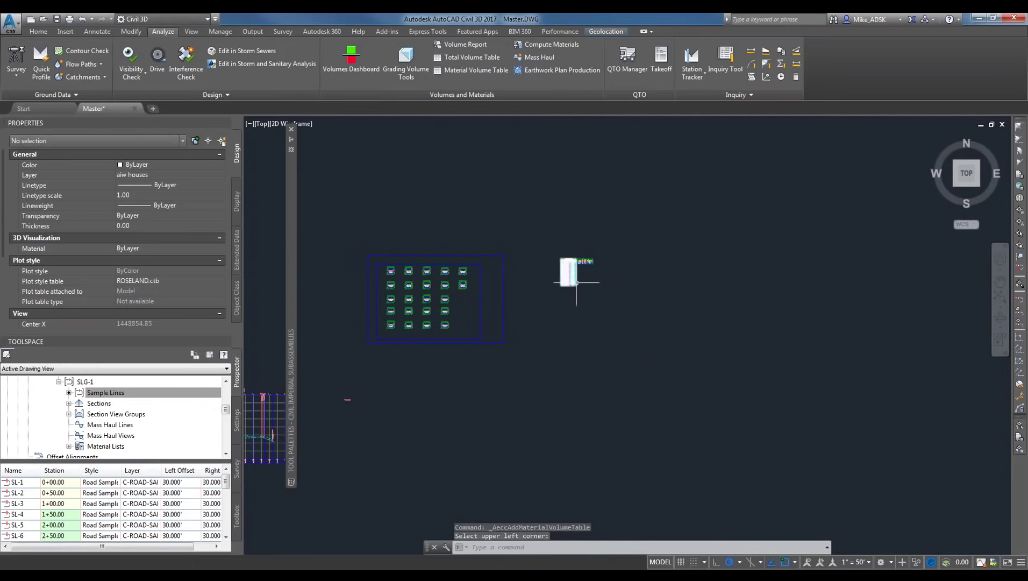
Examine the station, area, volume and cumulative volume entries in both parts of the Pavement Volume Table.
scroll(576, 282, "up", 10)
scroll(592, 396, "down", 3)
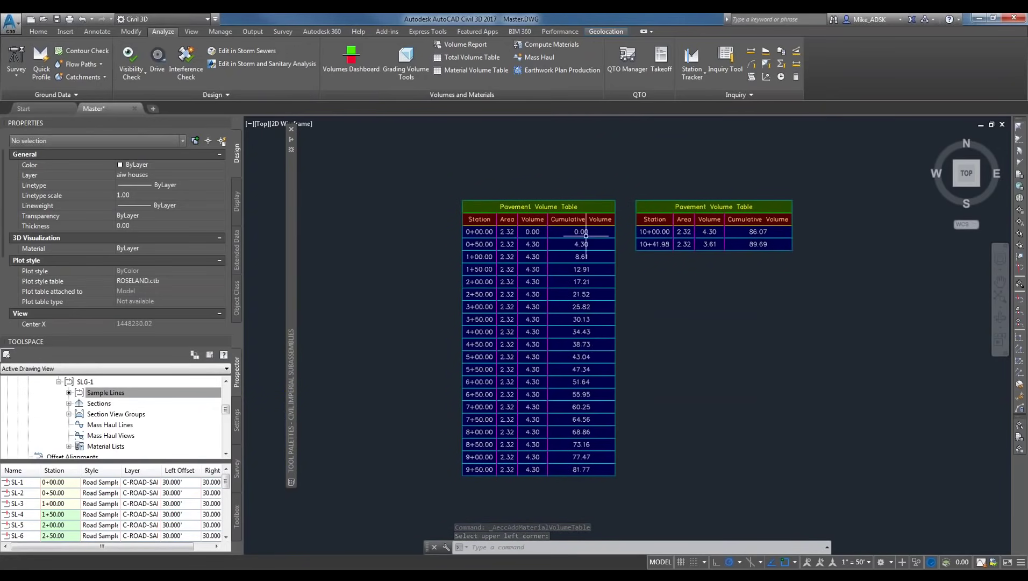
scroll(590, 261, "up", 2)
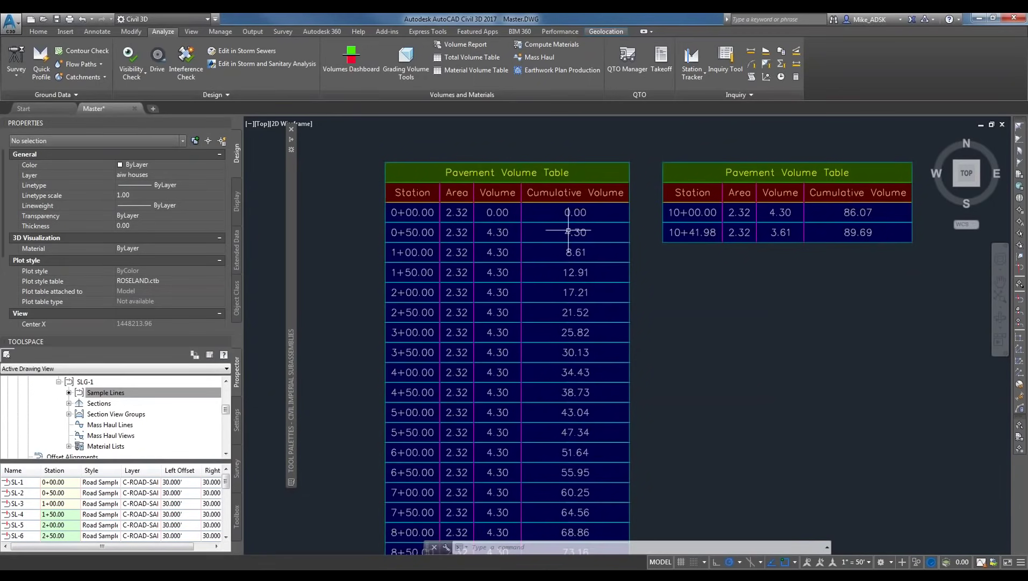
scroll(559, 237, "down", 2)
scroll(558, 237, "up", 2)
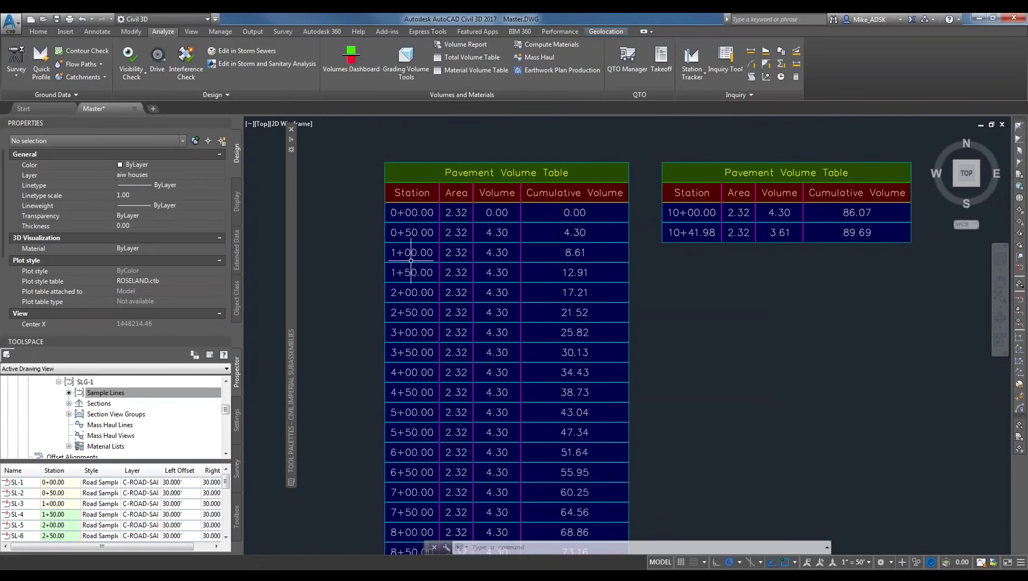
scroll(605, 219, "down", 2)
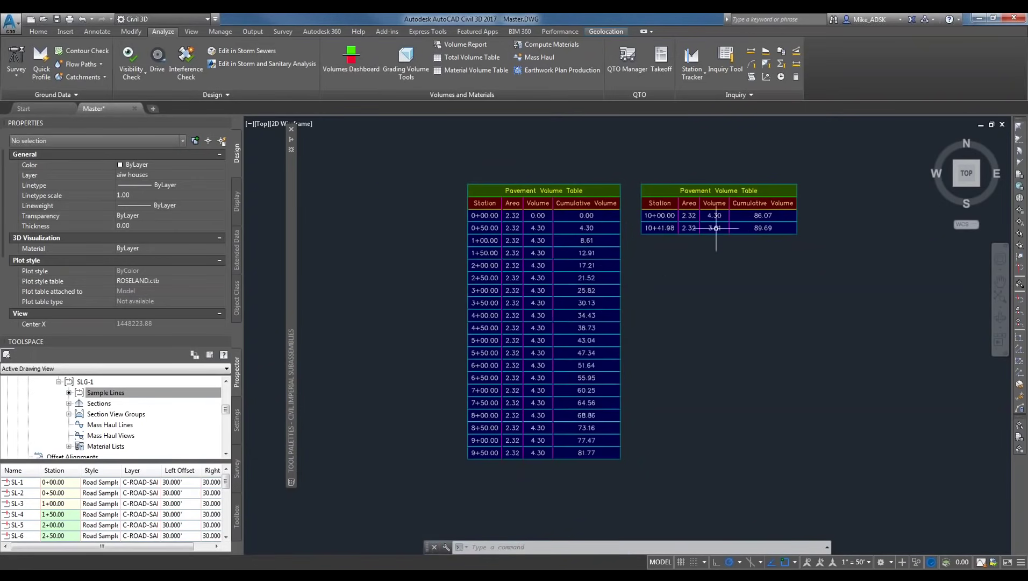
scroll(716, 228, "up", 2)
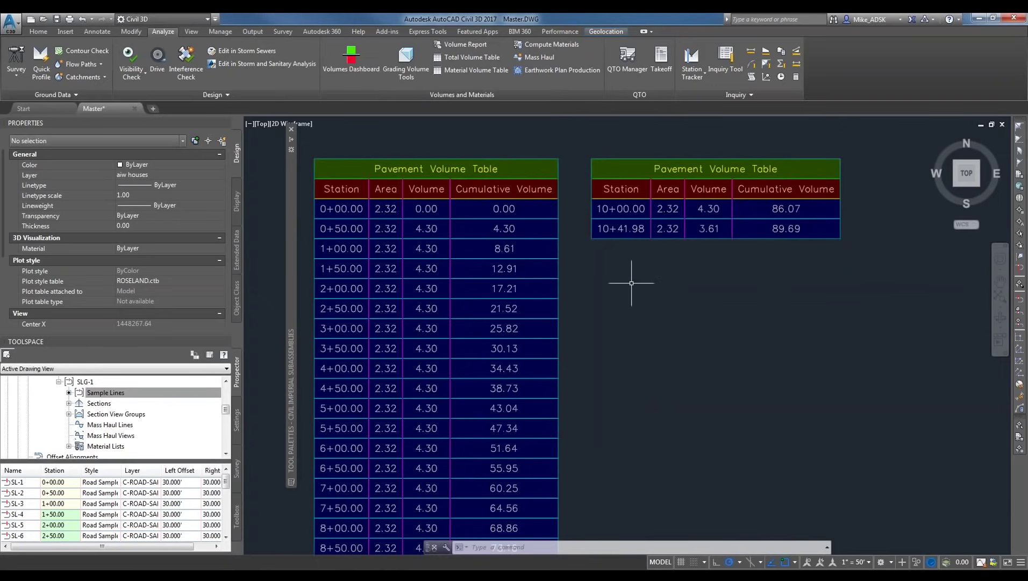
scroll(548, 205, "down", 4)
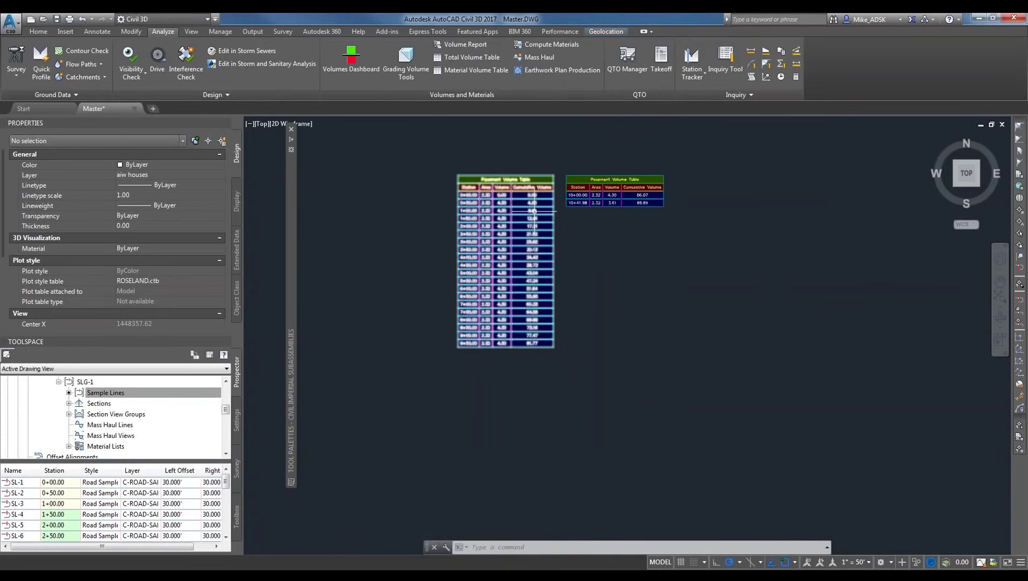
middle_click_drag(535, 211, 638, 275)
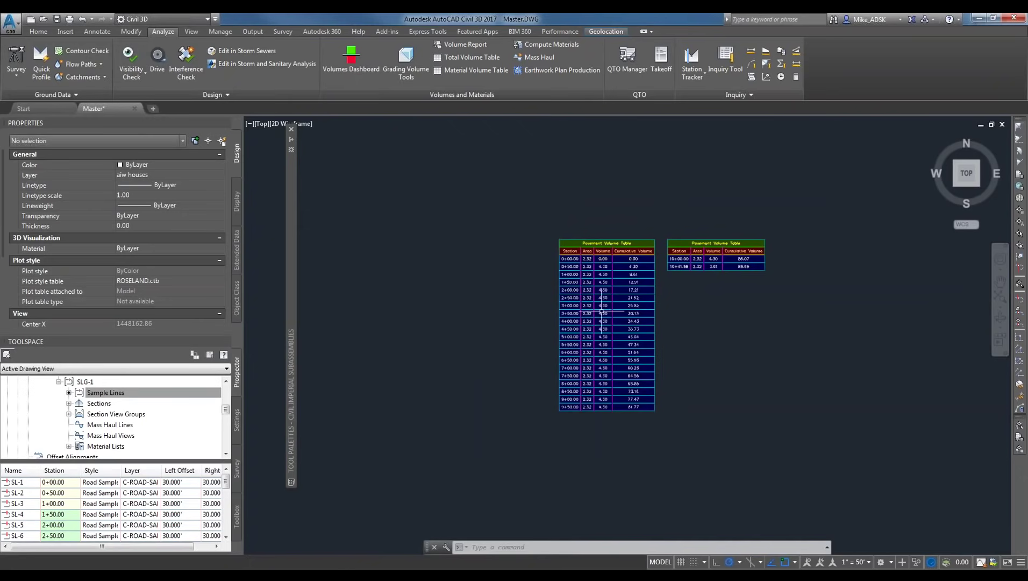
Start creating a pipe network for the proposed road from the RS STORM WATER PARTS parts list.
middle_click_drag(408, 322, 435, 321)
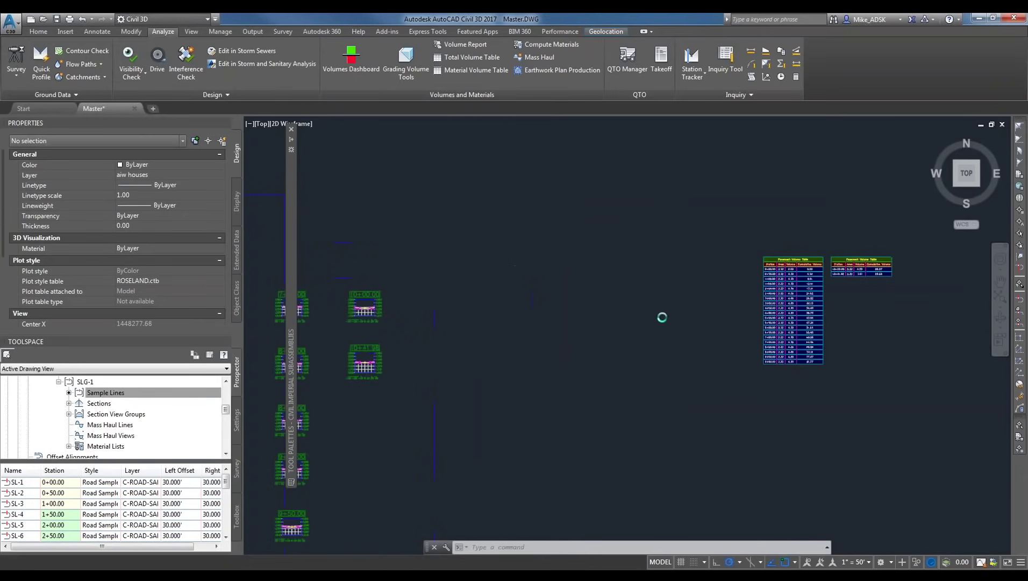
scroll(639, 308, "down", 5)
scroll(378, 404, "down", 2)
scroll(462, 433, "up", 5)
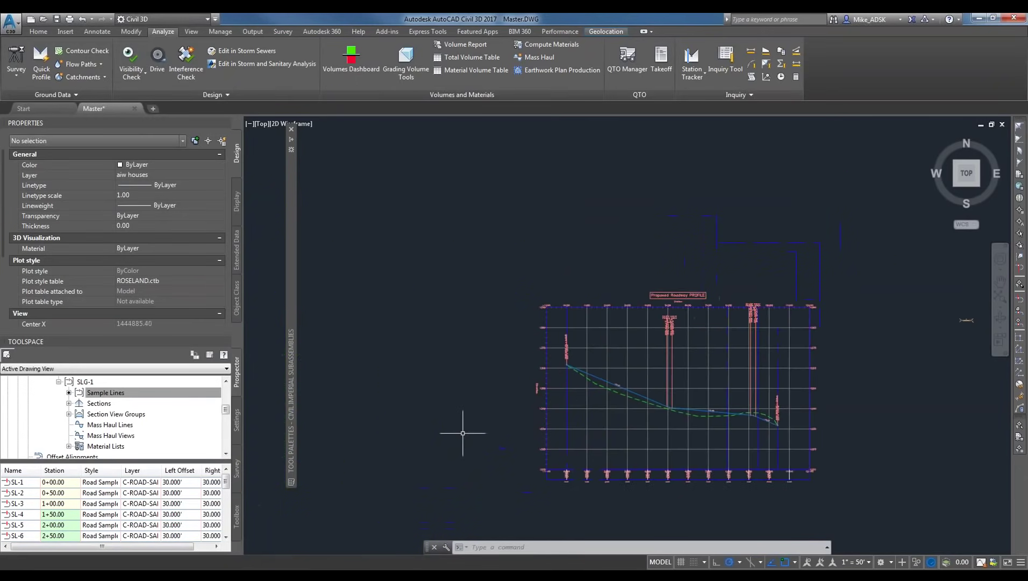
middle_click_drag(462, 433, 743, 274)
scroll(744, 273, "down", 2)
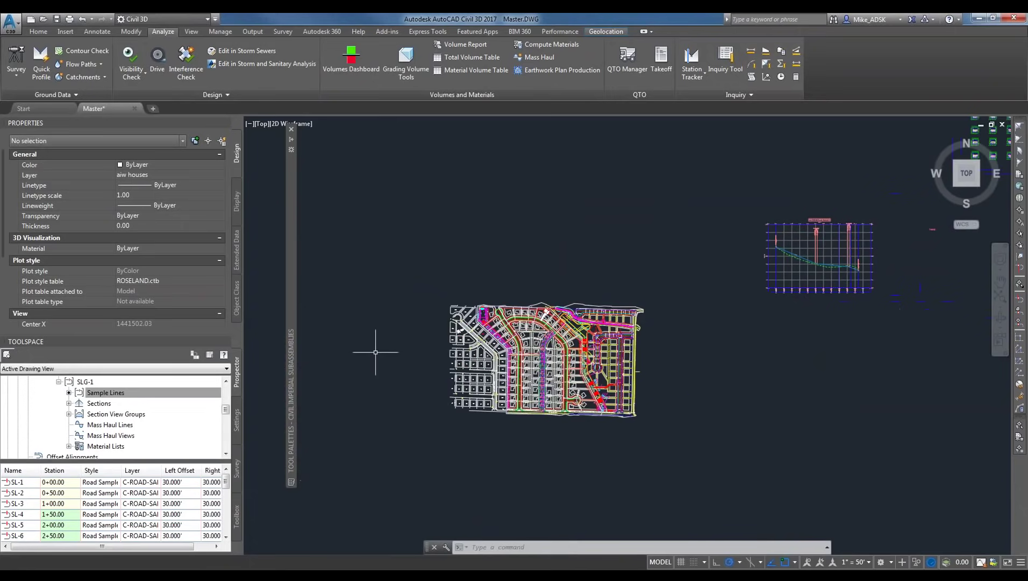
scroll(532, 349, "up", 5)
middle_click_drag(569, 161, 750, 237)
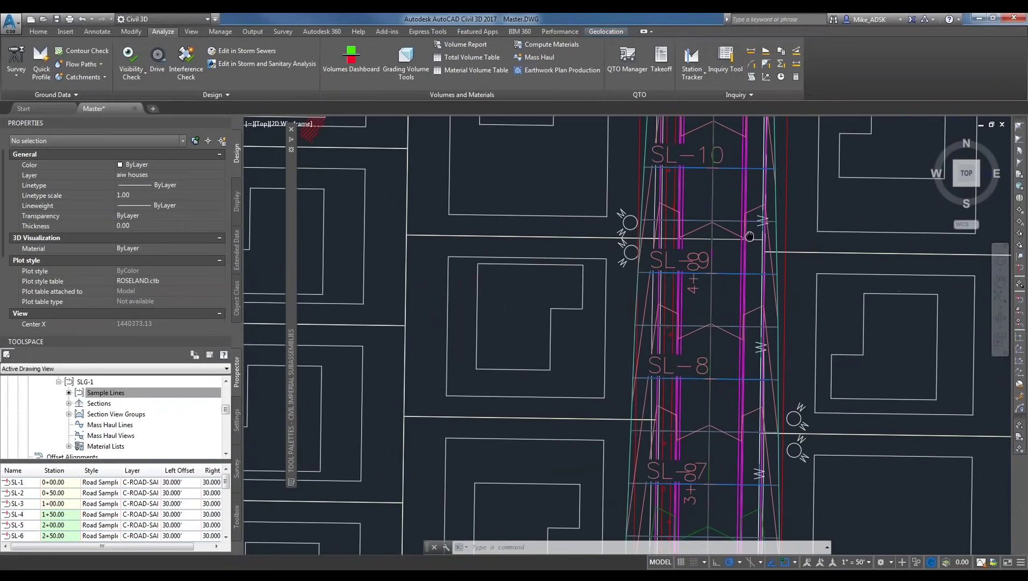
scroll(749, 236, "down", 5)
scroll(699, 398, "up", 5)
left_click(39, 31)
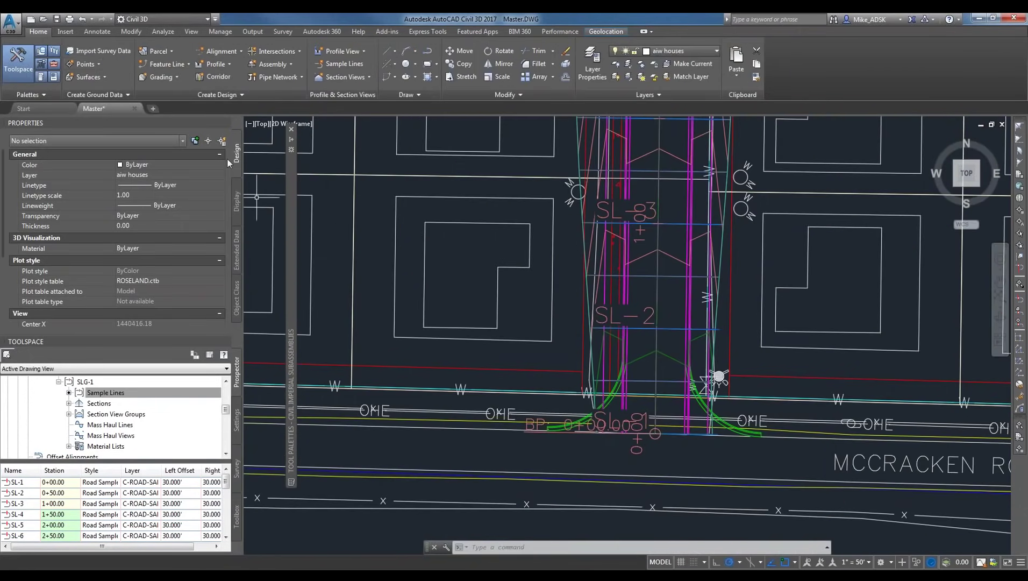
left_click(281, 76)
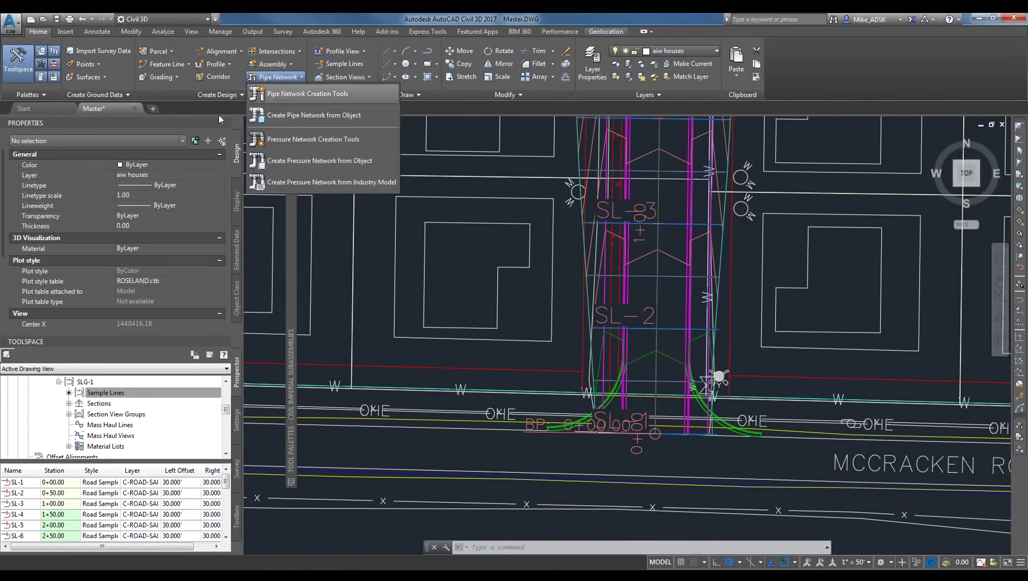
left_click(345, 95)
left_click_drag(419, 178, 338, 56)
left_click(361, 145)
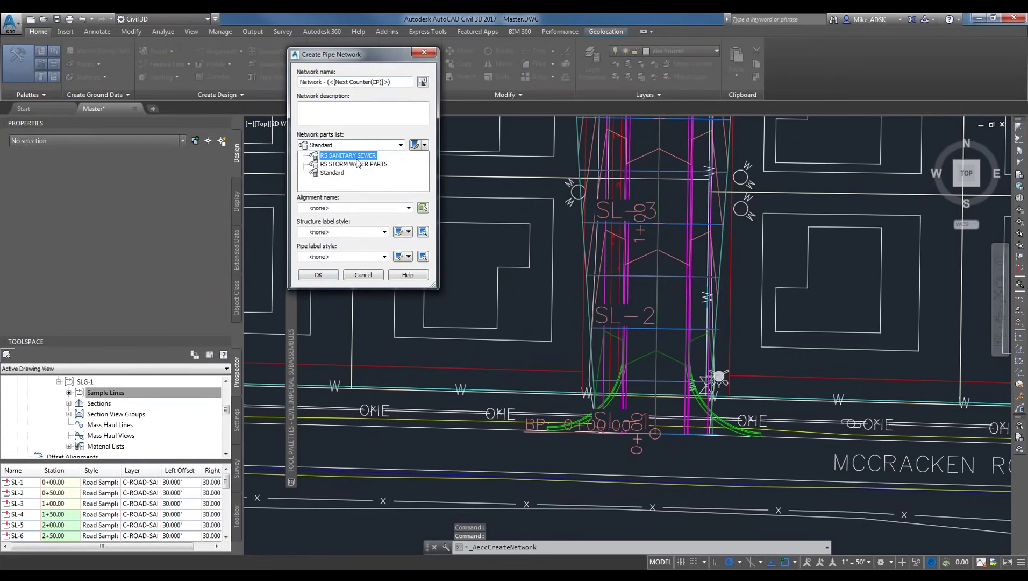
left_click(368, 165)
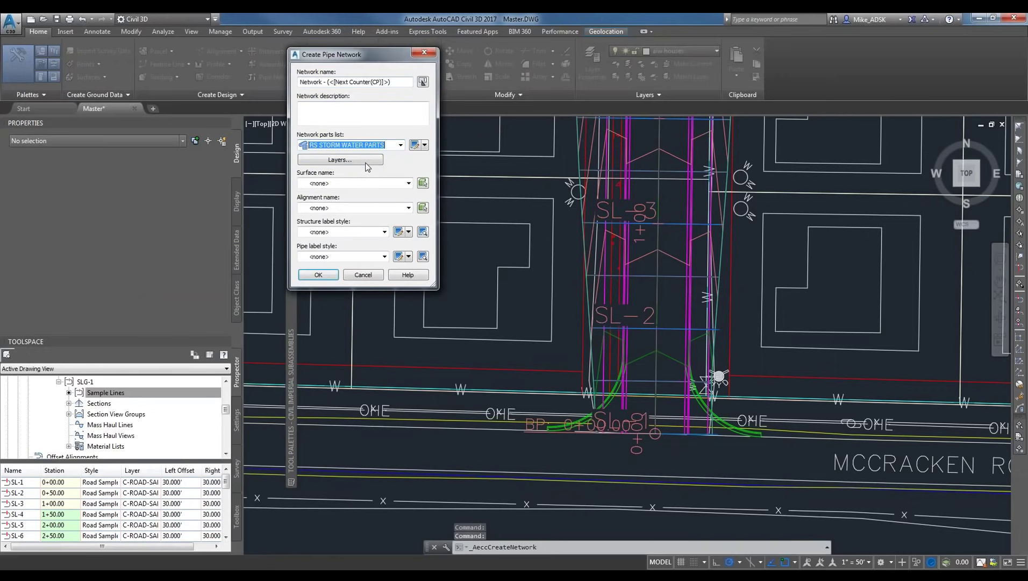
Reference the new pipe network to the Top of Proposed Road surface and the Proposed Roadway alignment.
left_click(354, 184)
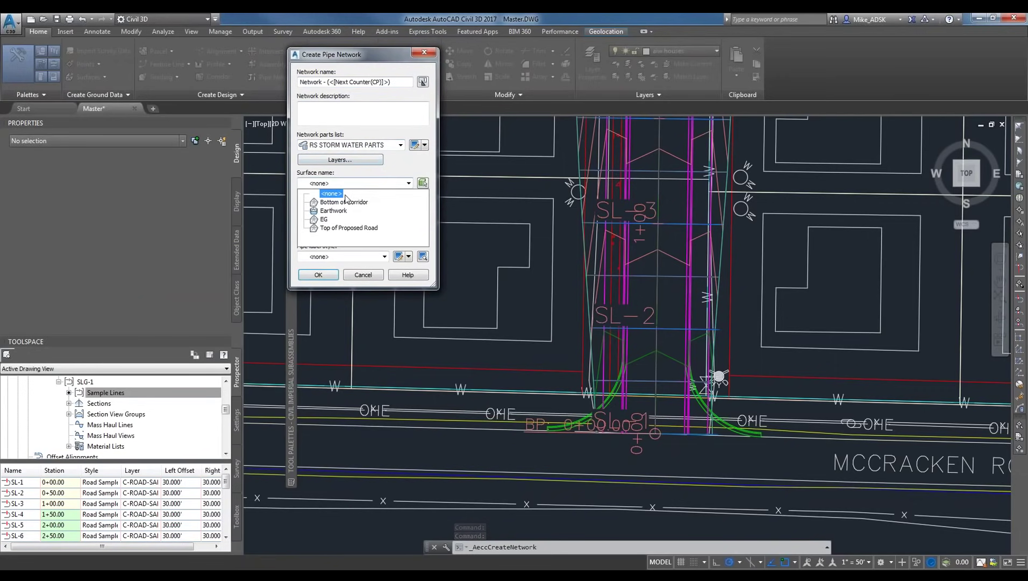
left_click(346, 228)
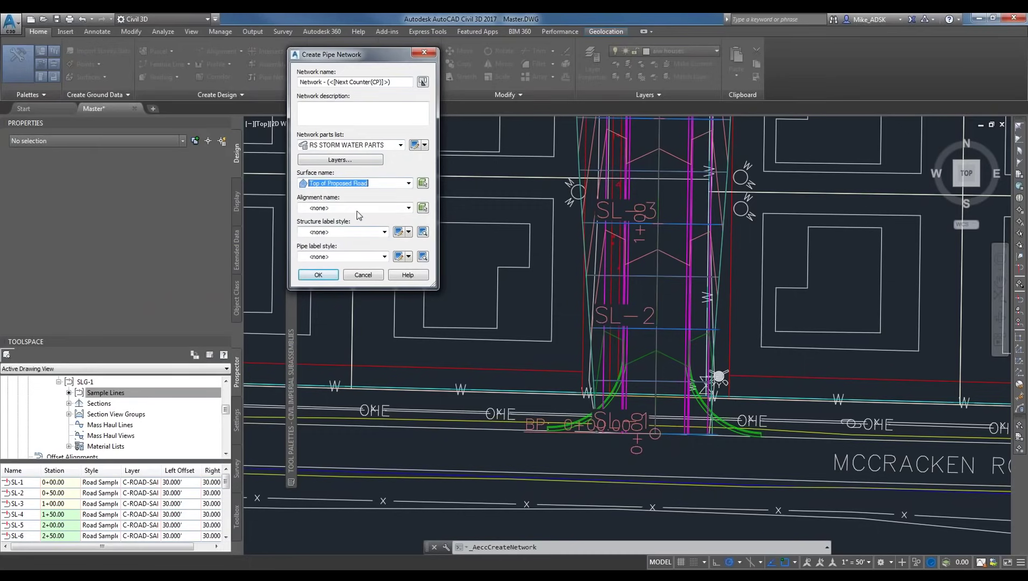
left_click(356, 207)
left_click(345, 229)
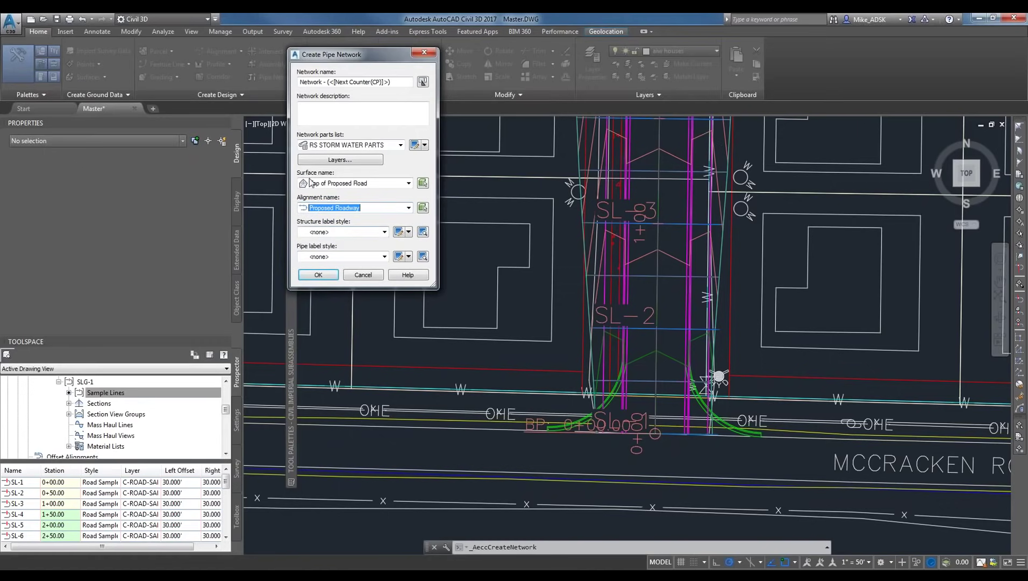
Set structure labels to Data with Connected Pipes (Storm) and pipe labels to Length Description and Slope, and create the network.
left_click(344, 232)
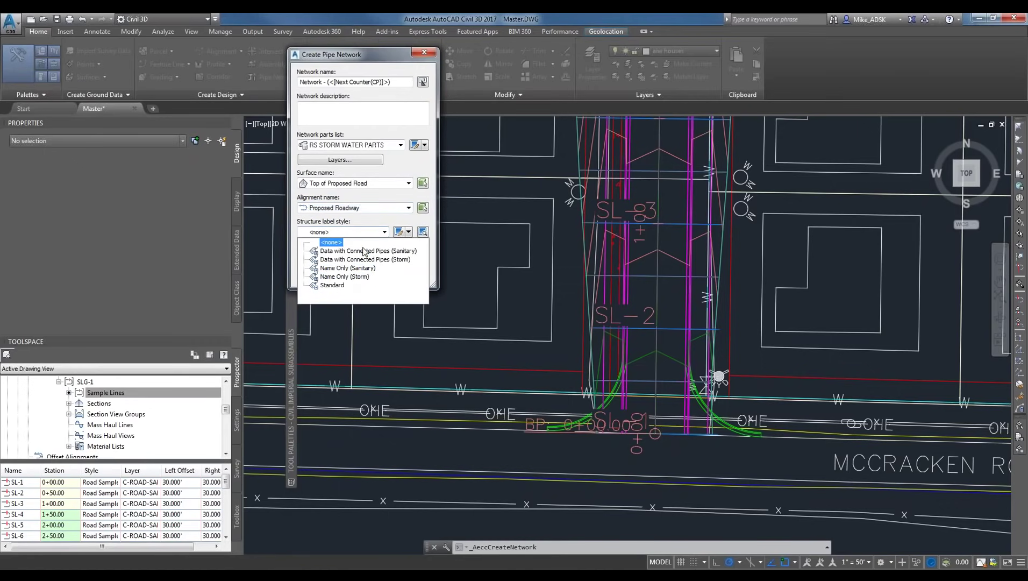
left_click(357, 260)
left_click(357, 259)
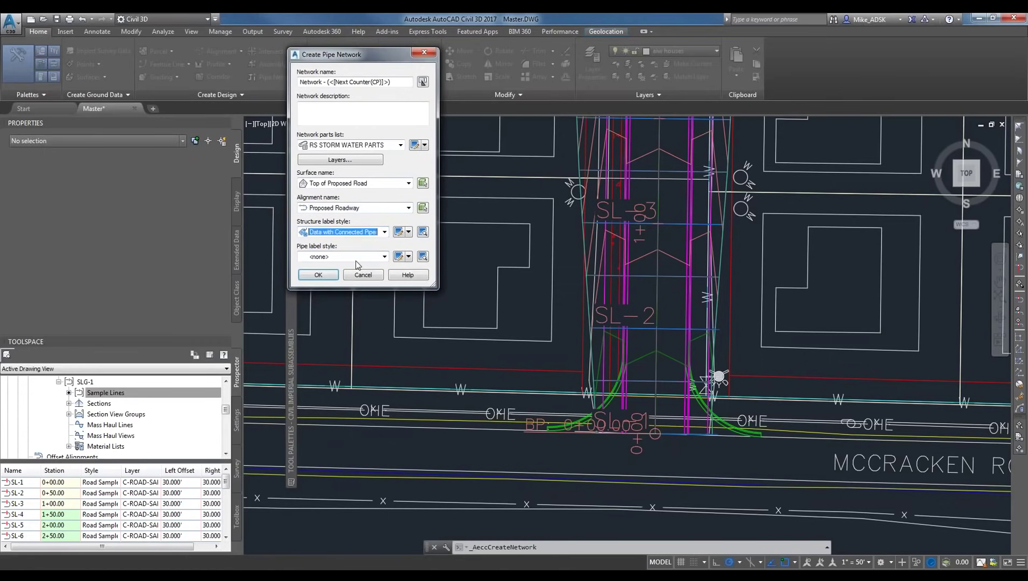
left_click(358, 256)
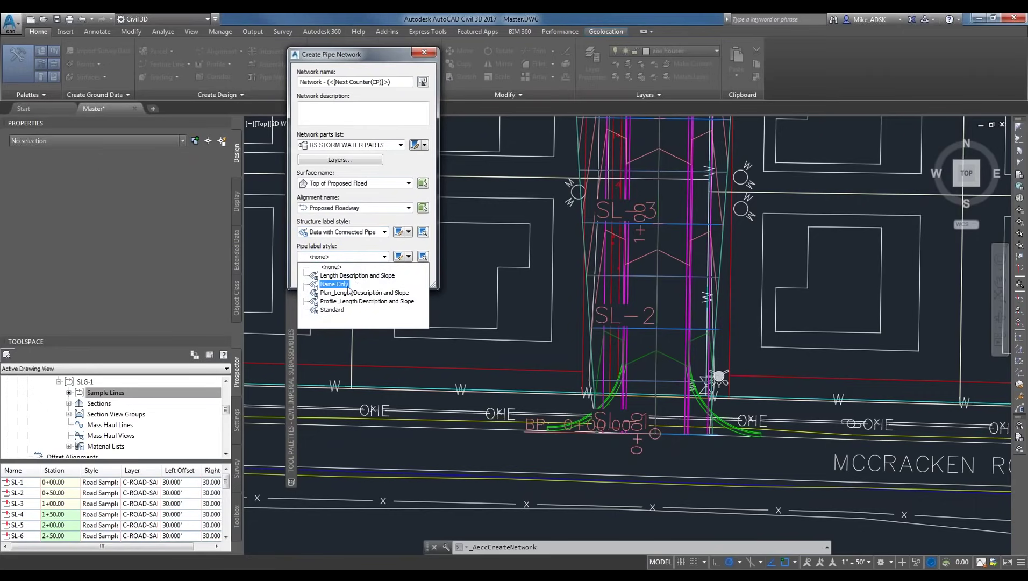
left_click(371, 276)
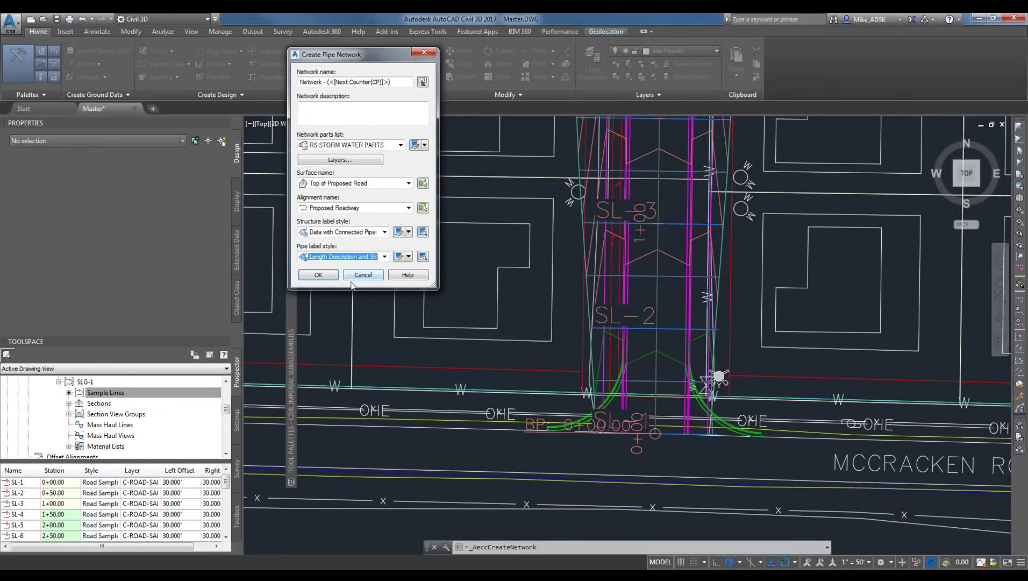
left_click(318, 275)
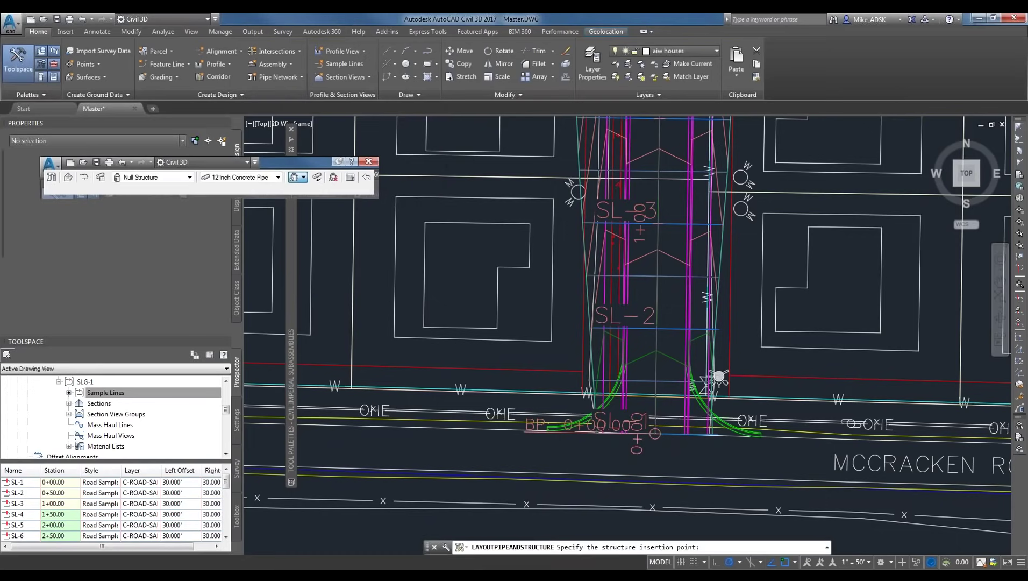
Choose the 24 x 24 inch Rectangular Structure and the 15 inch Concrete Pipe as the parts for the network layout.
left_click(149, 177)
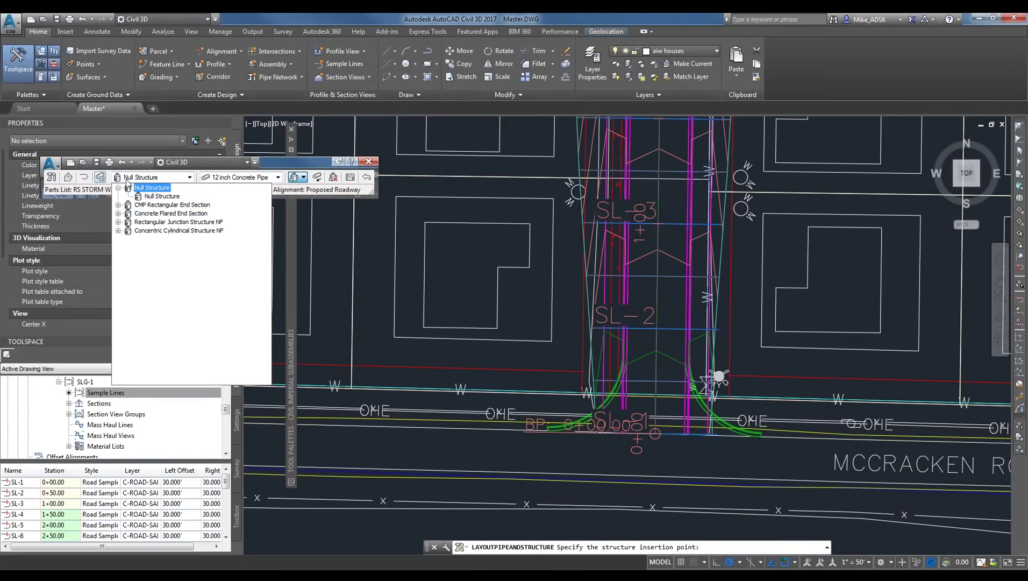
mouse_move(297, 162)
left_mouse_down()
mouse_move(452, 85)
mouse_move(548, 103)
mouse_move(536, 144)
left_mouse_up()
left_click(427, 153)
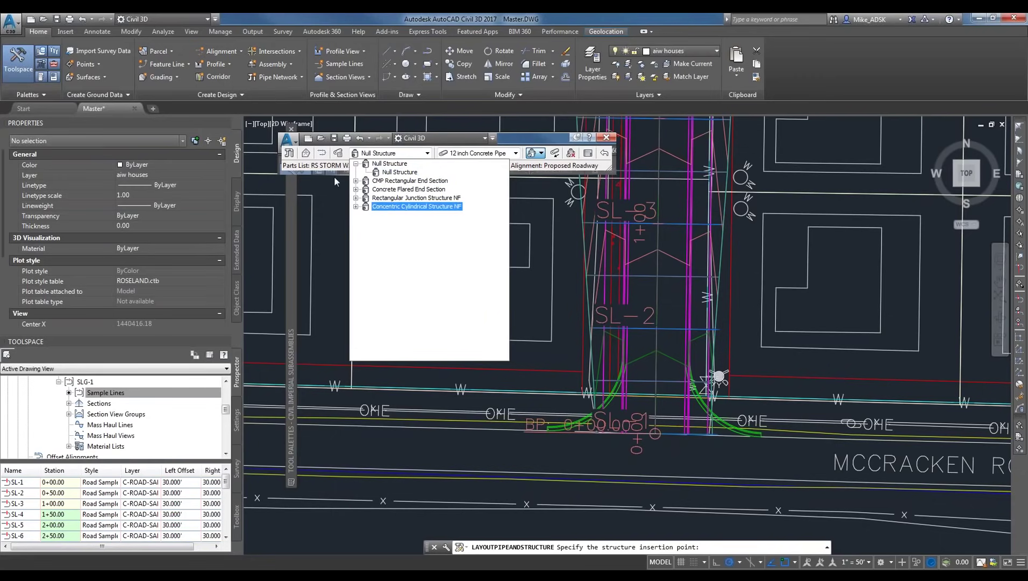
left_click(357, 198)
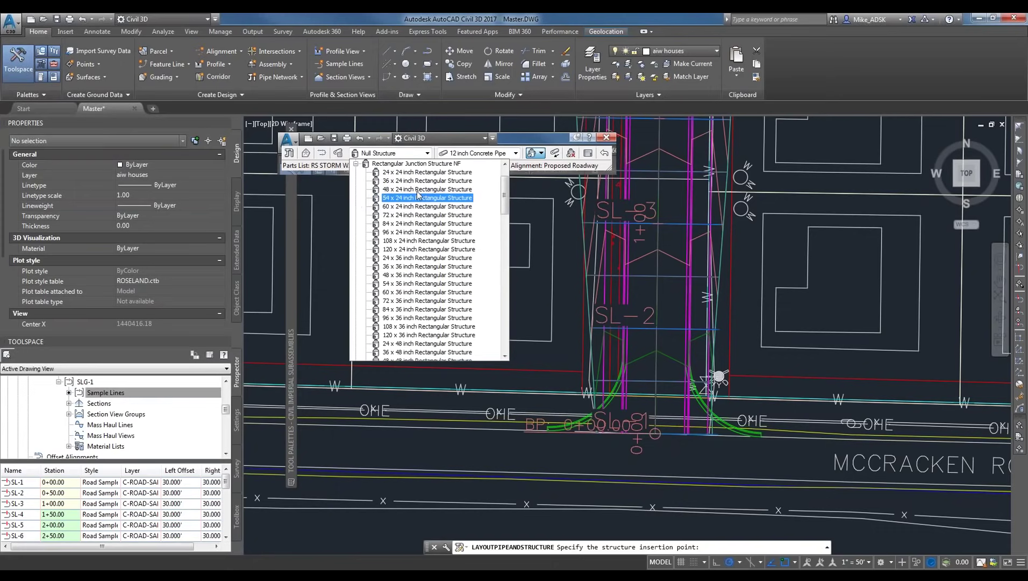
left_click(410, 174)
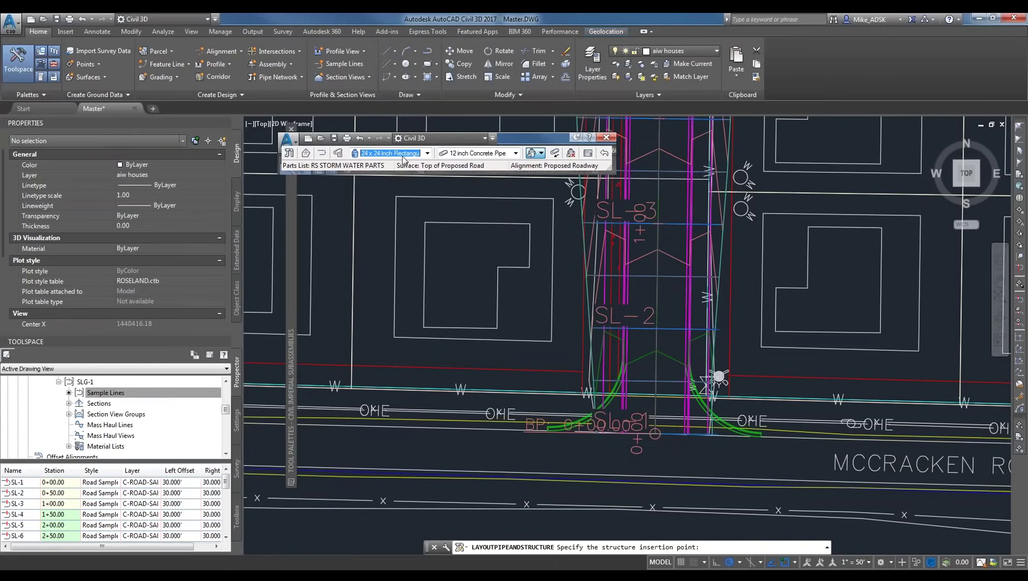
left_click(515, 153)
left_click(495, 179)
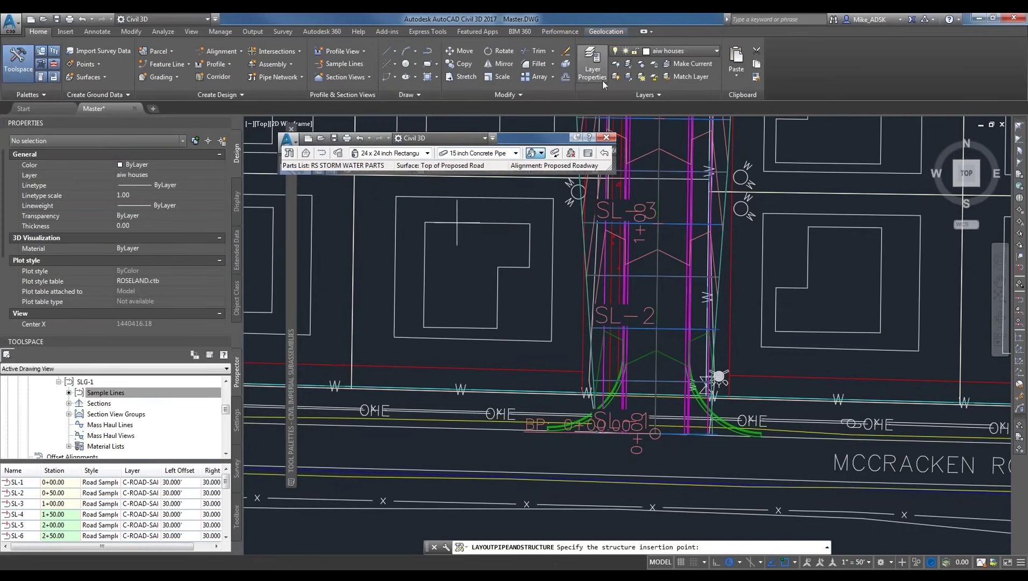
Place two pipe-connected structures along the road's right curb at SL-2 (station 0+50.00) and SL-4 (station 1+50.00), offset about 14 ft.
scroll(684, 354, "up", 2)
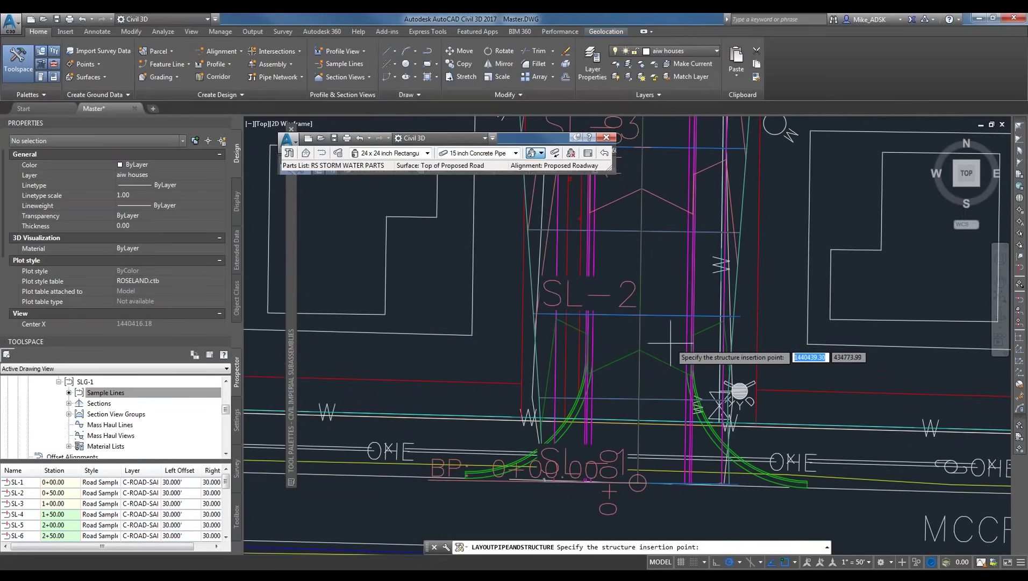
scroll(693, 335, "up", 2)
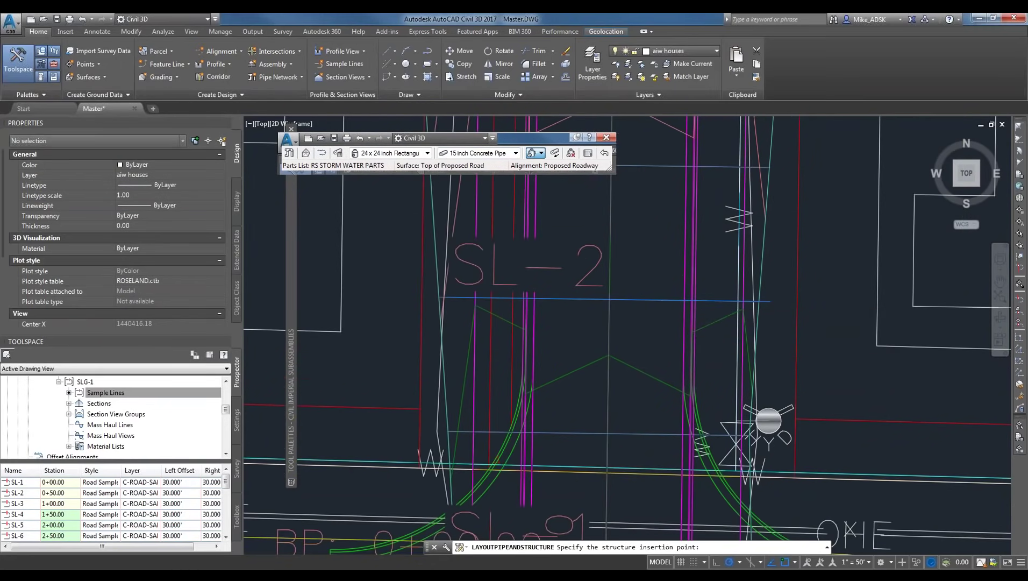
left_click(683, 299)
scroll(642, 370, "down", 4)
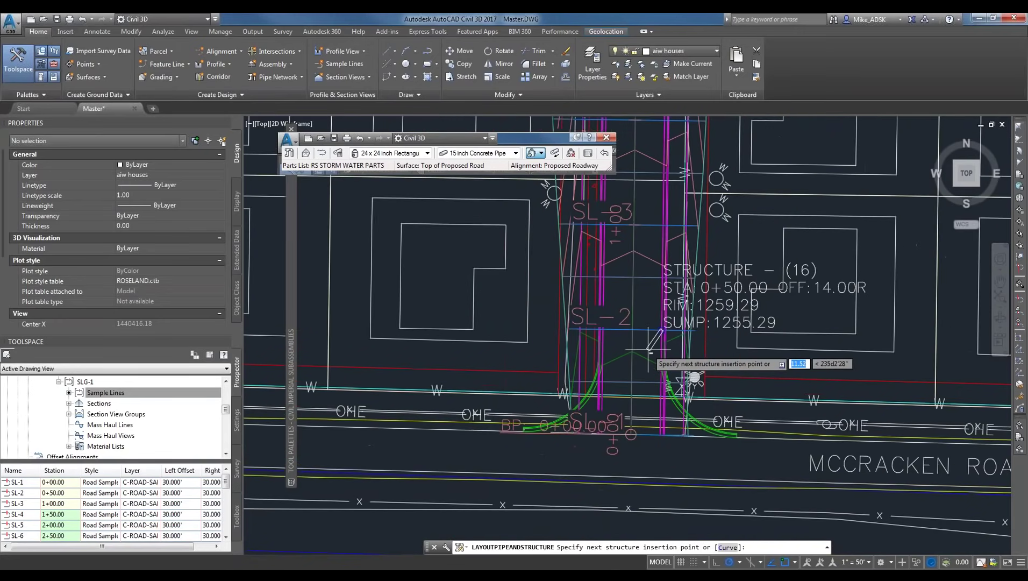
middle_click_drag(649, 351, 627, 507)
scroll(620, 260, "up", 4)
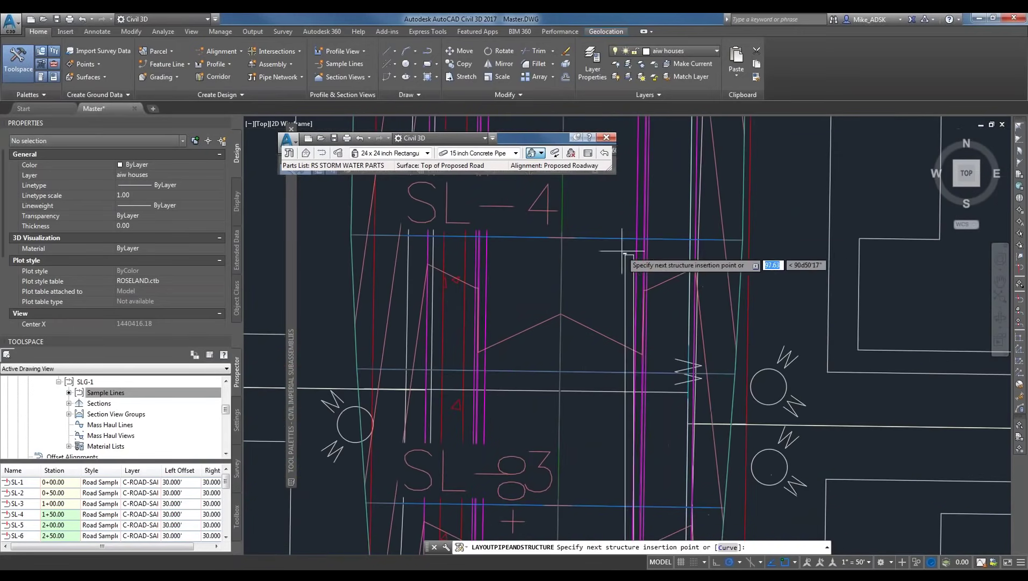
left_click(640, 241)
Continue the pipe run to structures at station 2+50.00, 14 ft left, and station 3+50.00, 14 ft right, and finish the layout.
scroll(589, 349, "down", 4)
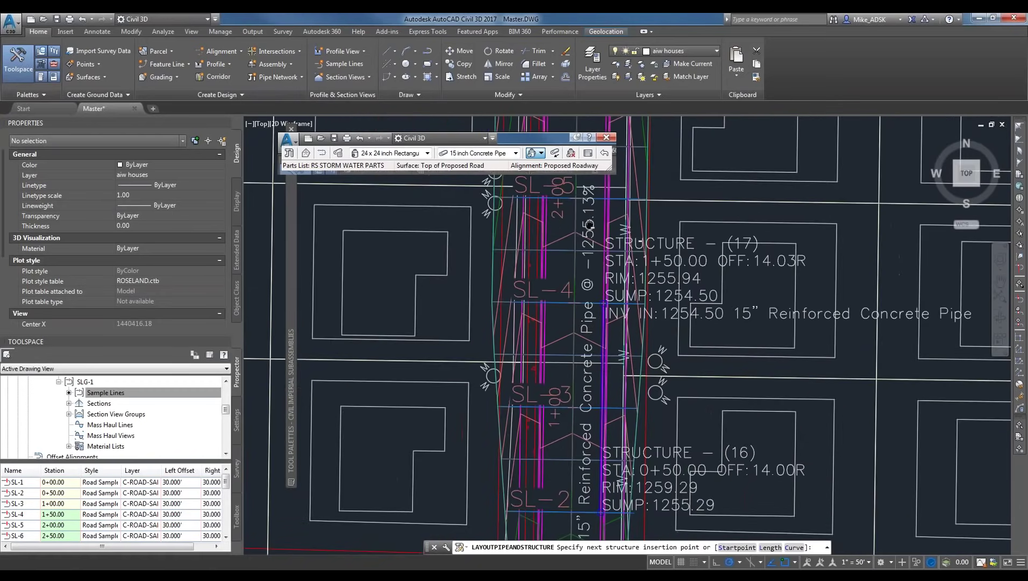
scroll(589, 224, "down", 1)
middle_click_drag(678, 242, 587, 288)
scroll(595, 279, "up", 6)
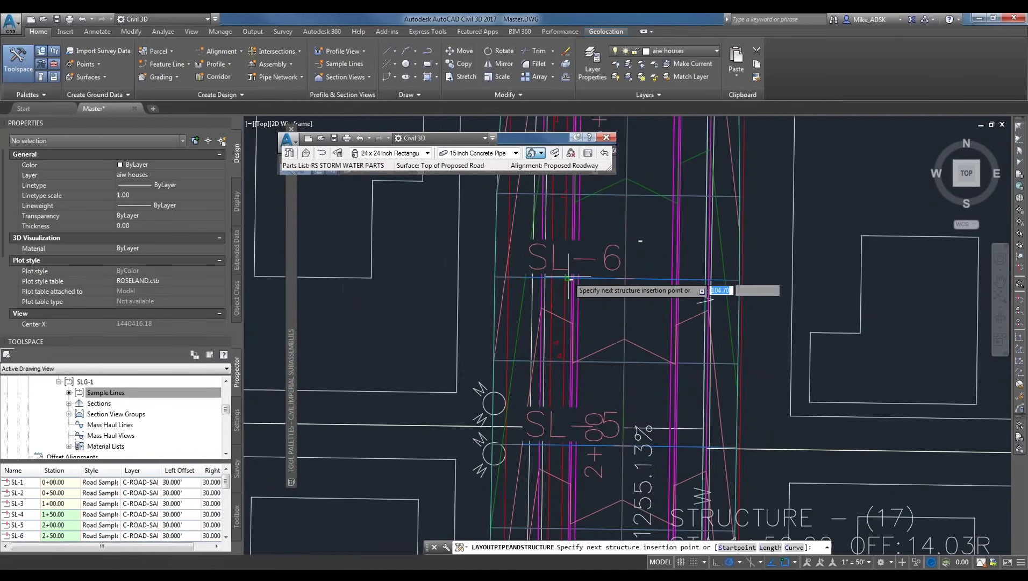
left_click(595, 279)
scroll(596, 279, "down", 4)
mouse_move(676, 113)
middle_mouse_down()
mouse_move(659, 244)
mouse_move(621, 381)
middle_mouse_up()
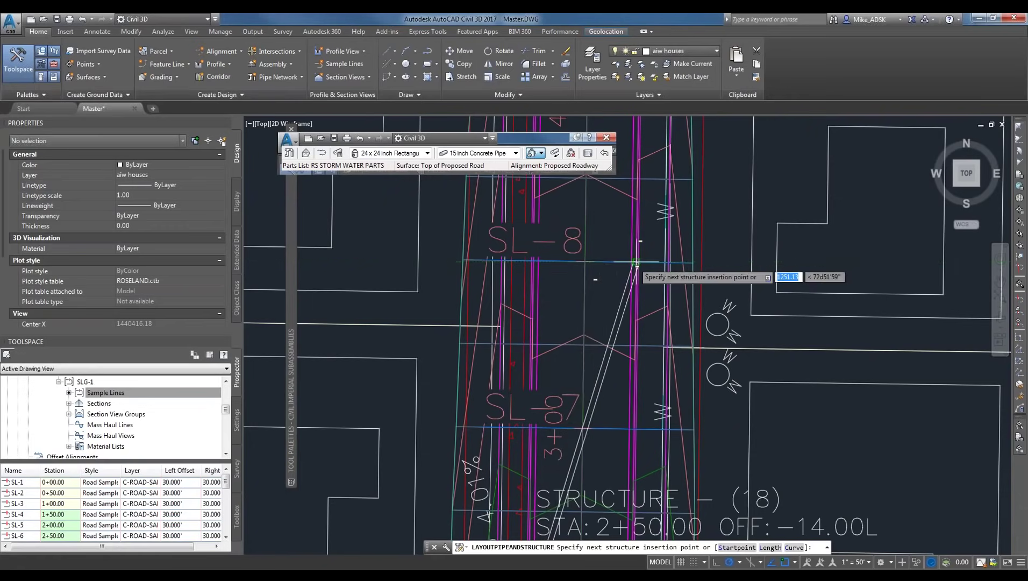
left_click(623, 262)
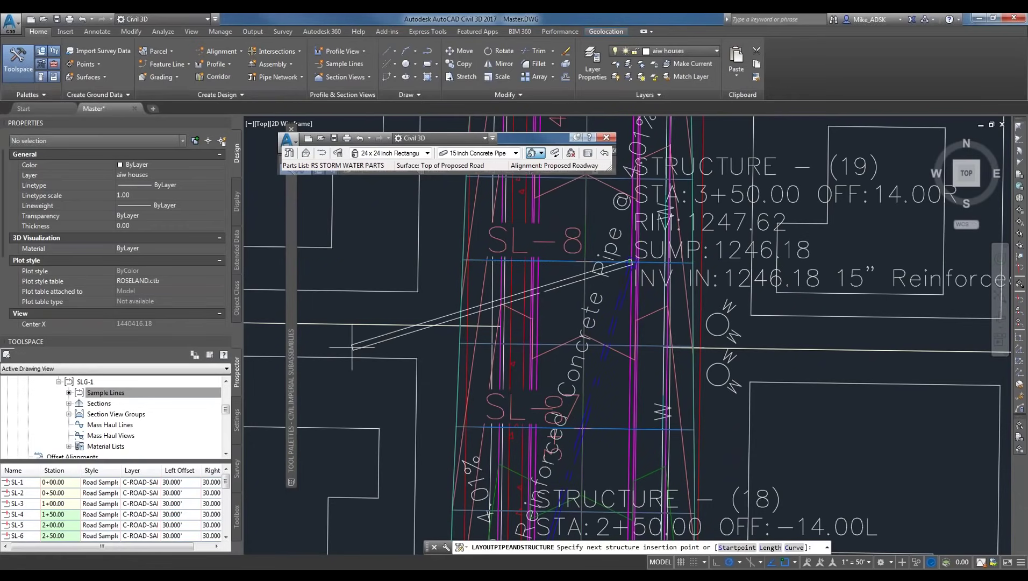
key("Return")
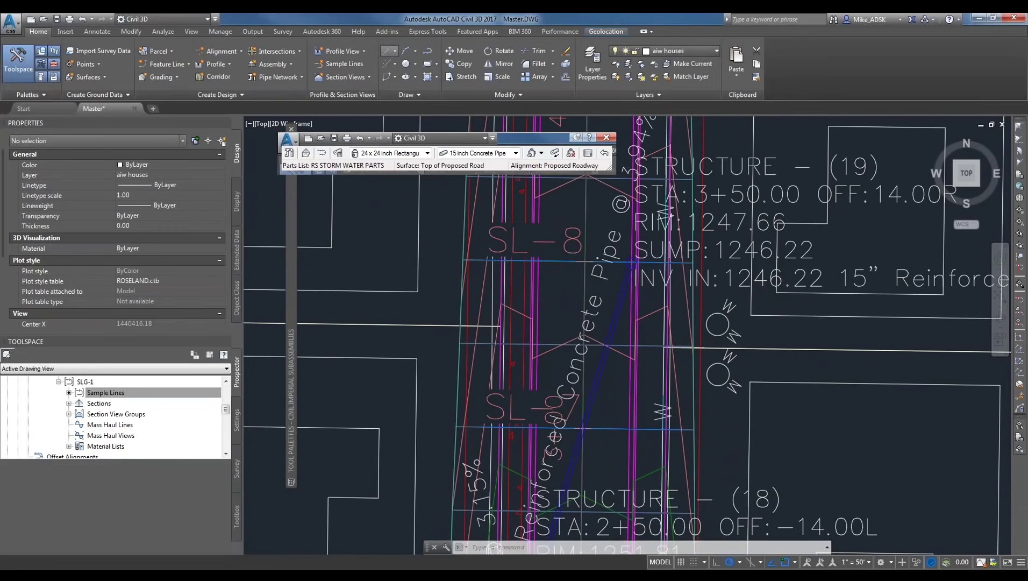
Select the rectangular catch basin at station 3+50.00, beside sample line SL-8, for editing.
scroll(698, 434, "down", 2)
mouse_move(698, 433)
middle_mouse_down()
mouse_move(613, 366)
mouse_move(663, 176)
middle_mouse_up()
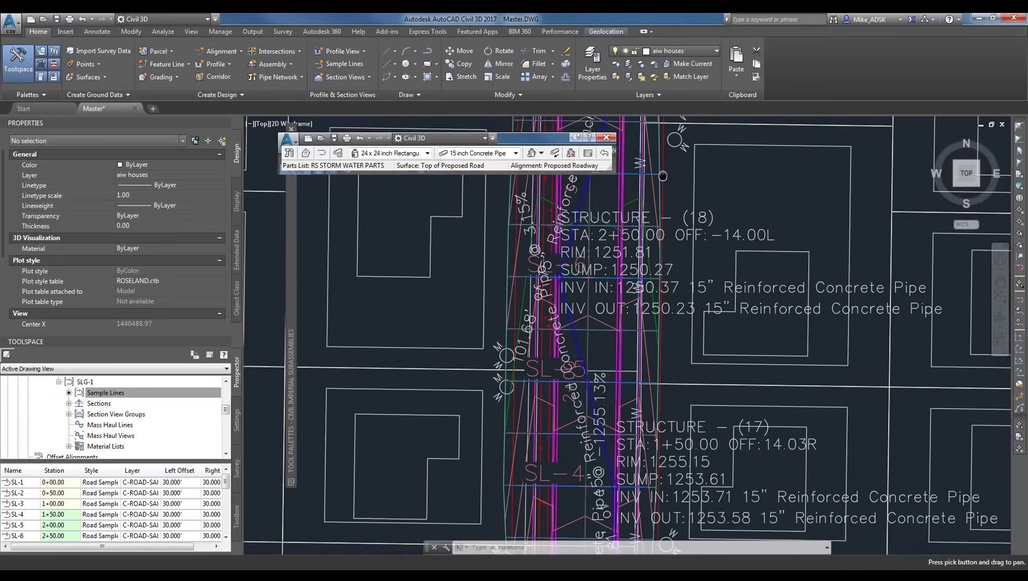
scroll(663, 176, "down", 4)
scroll(593, 453, "up", 4)
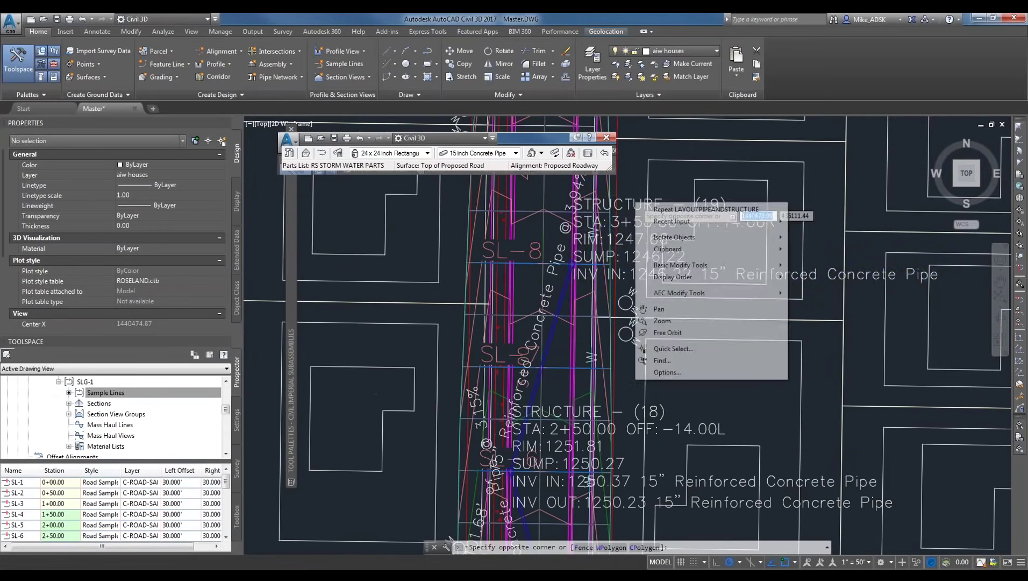
left_click(602, 255)
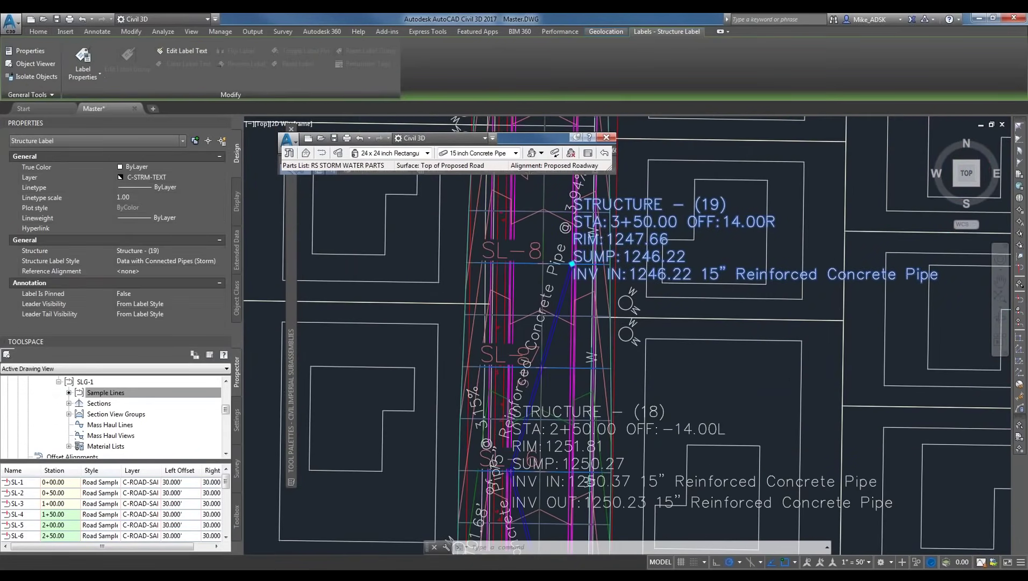
middle_click_drag(783, 144, 922, 79)
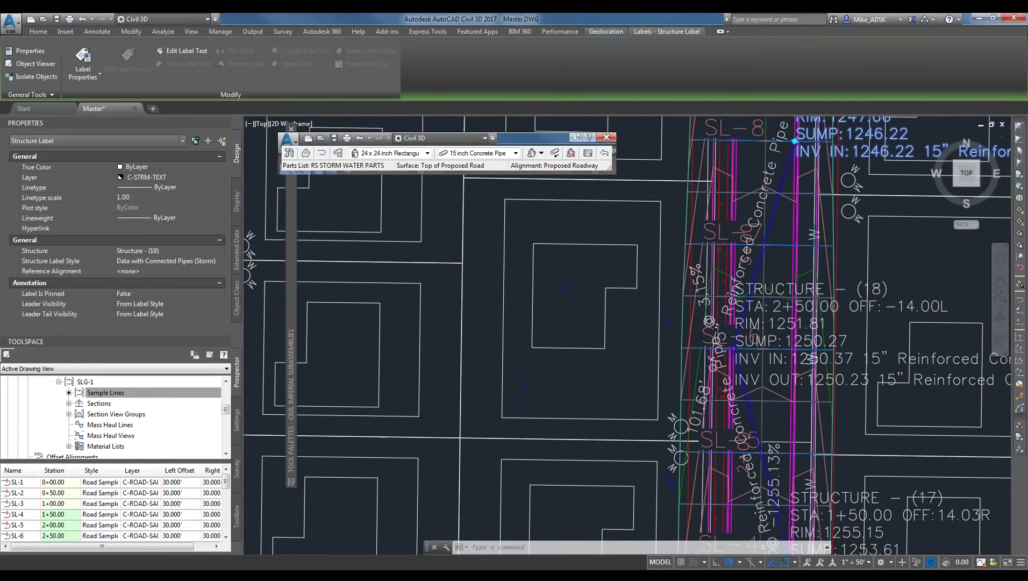
scroll(594, 284, "down", 1)
scroll(594, 283, "up", 4)
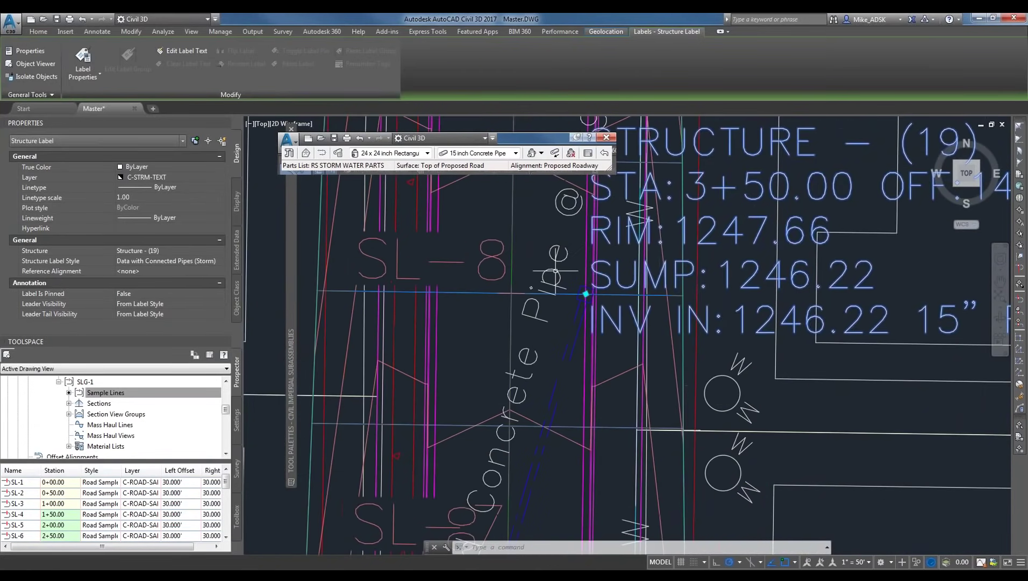
key("Escape")
scroll(594, 284, "down", 1)
left_click(585, 280)
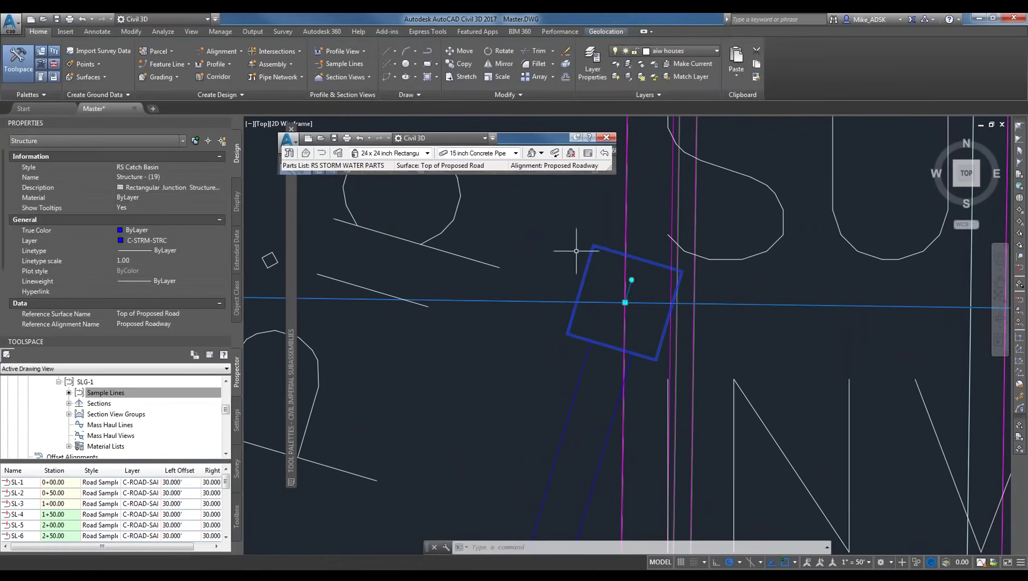